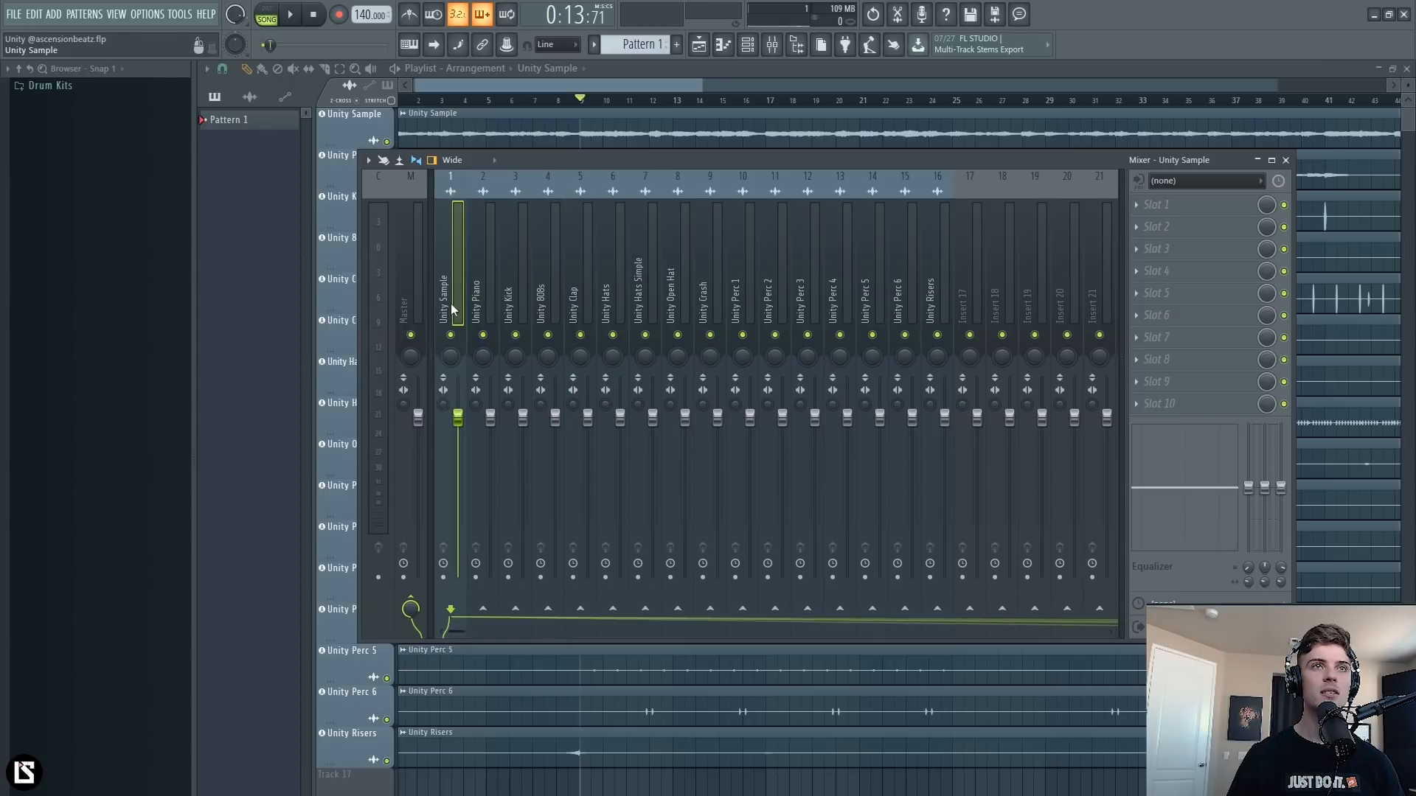
Color the Unity Sample and Unity Piano mixer tracks light blue.
double_click(454, 291)
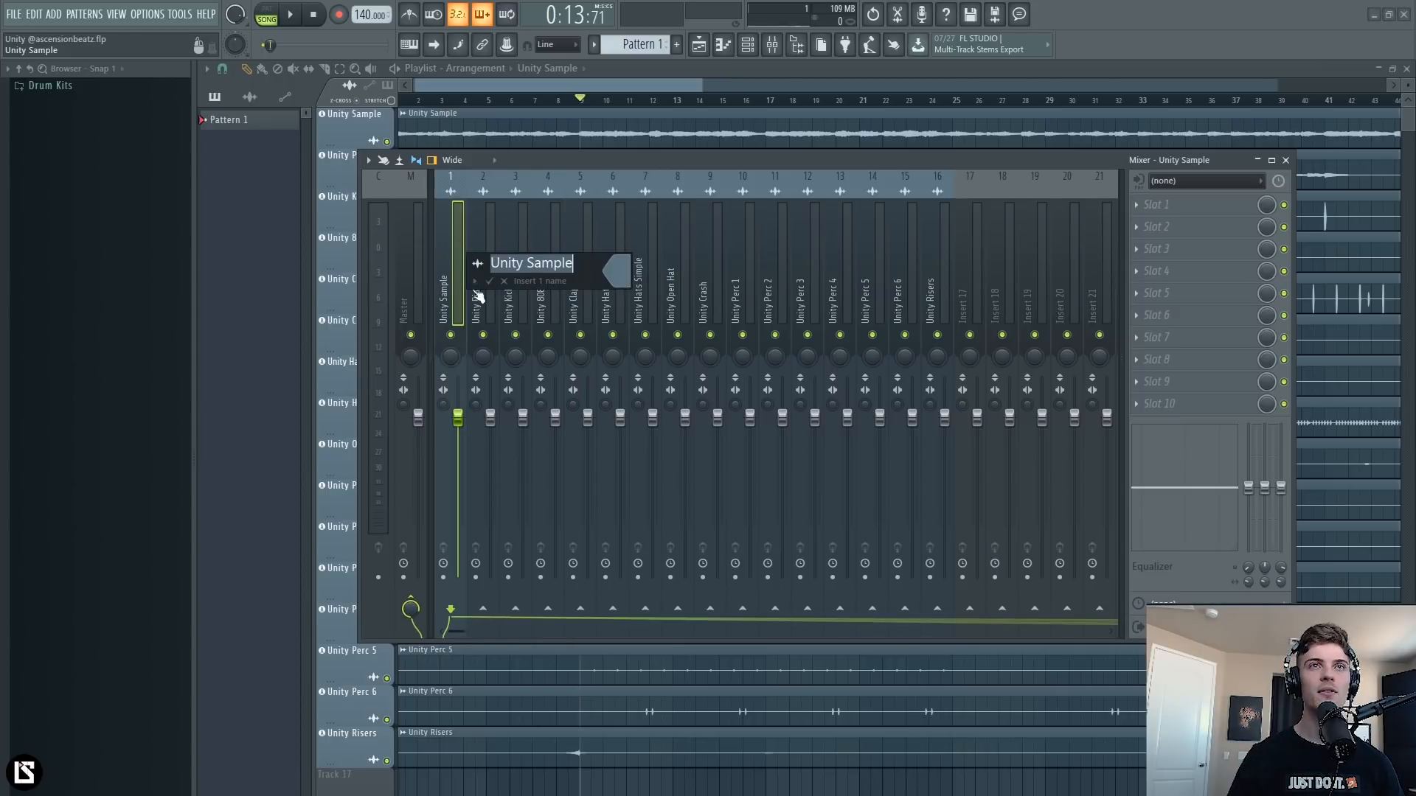
left_click(616, 272)
left_click(715, 262)
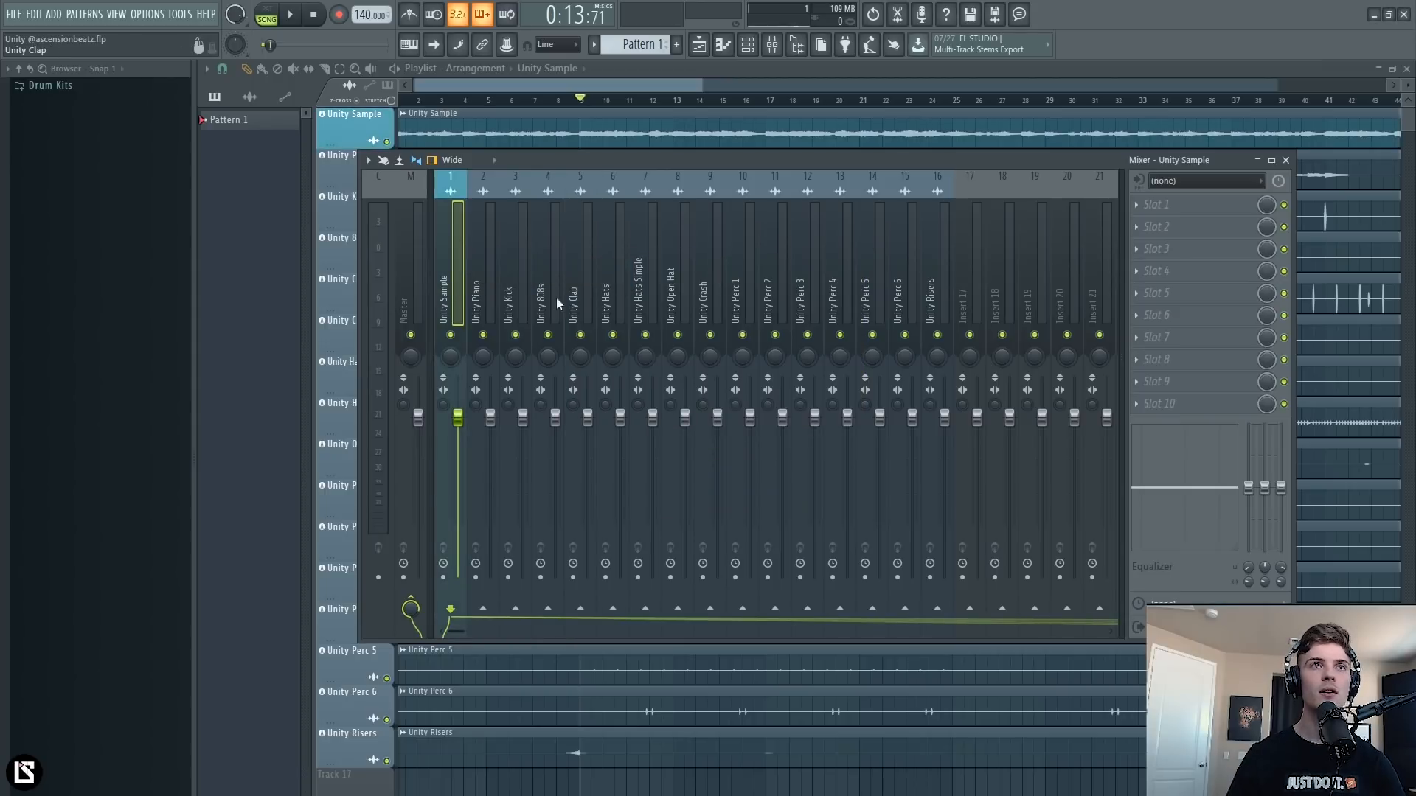
left_click(489, 299)
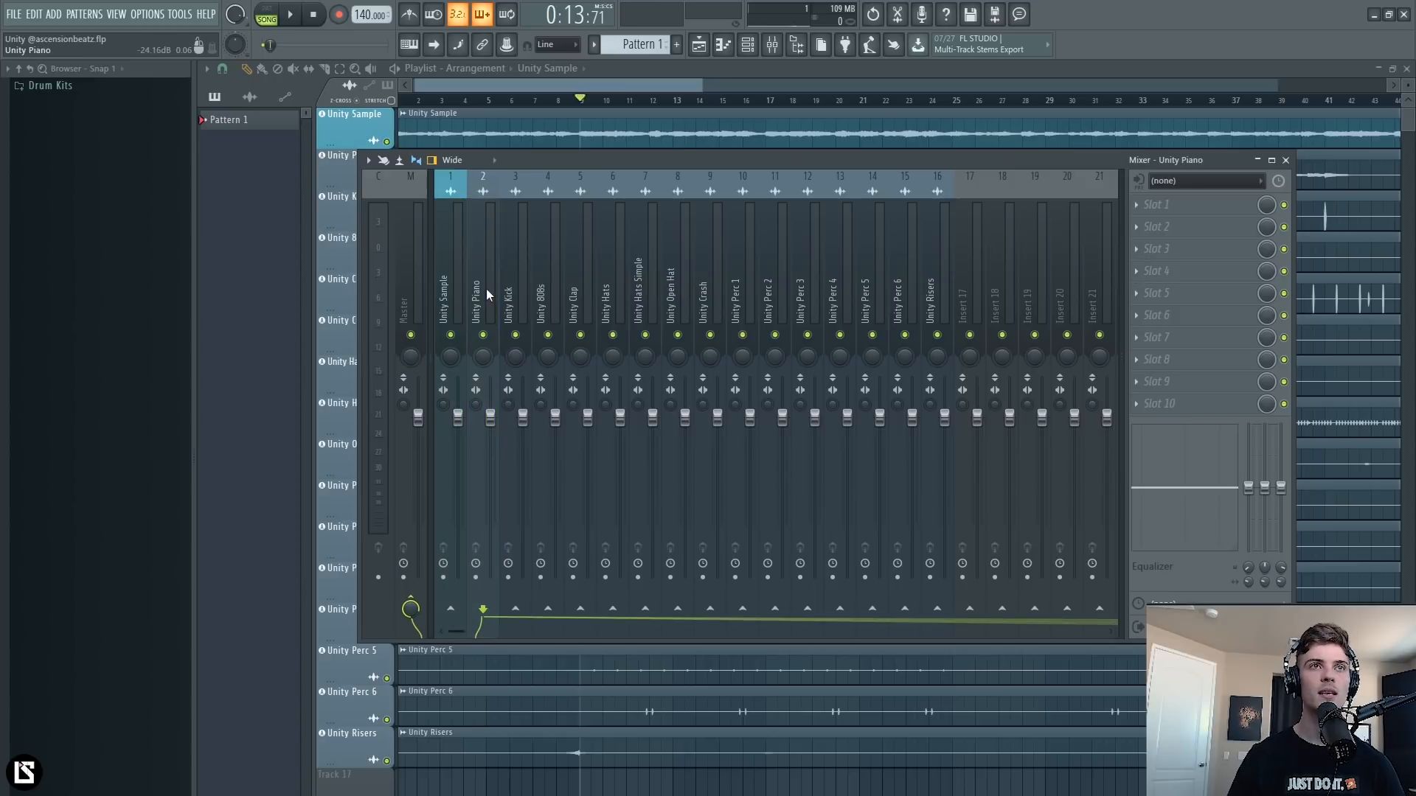
double_click(485, 289)
left_click(652, 271)
left_click(674, 327)
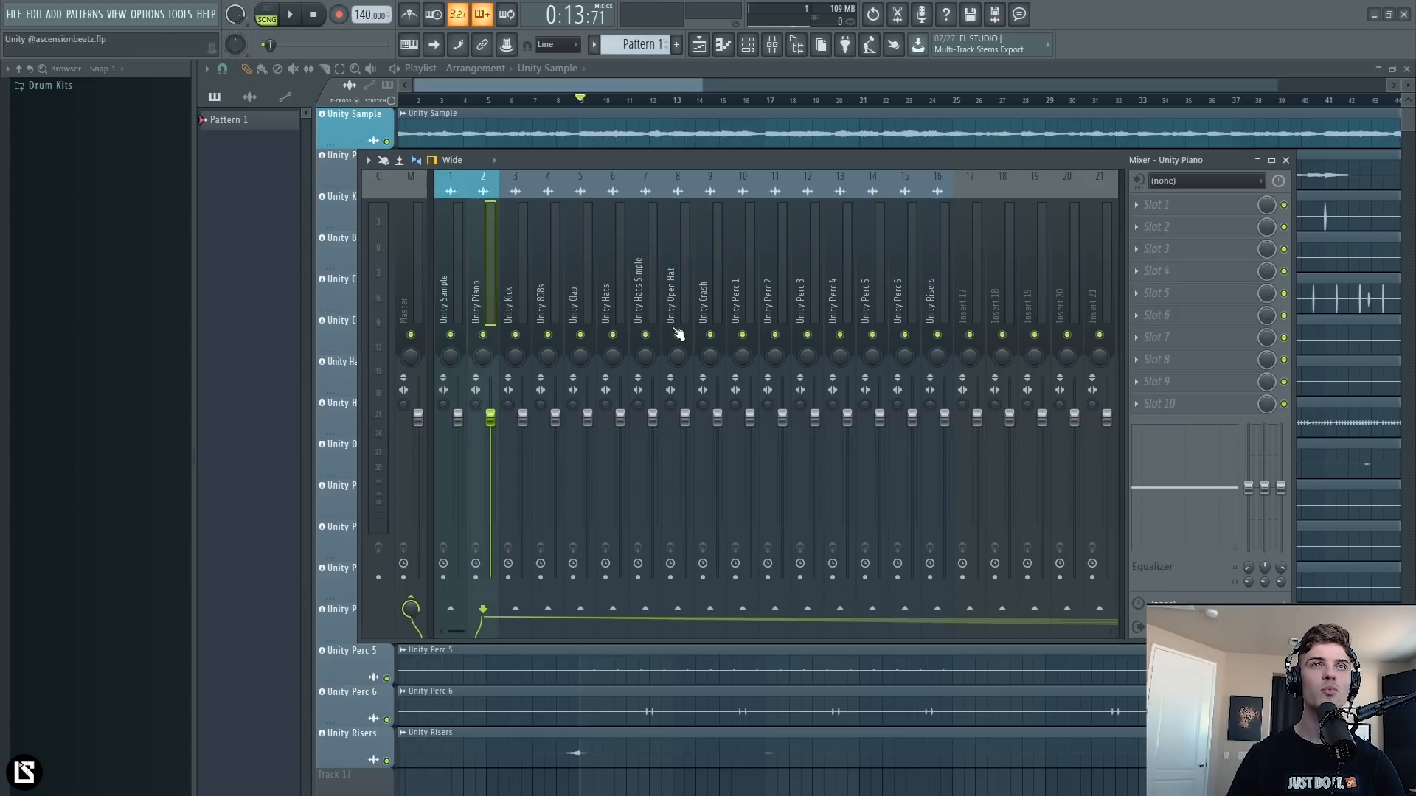
Color the Unity Kick and Unity 808s mixer tracks red.
left_click(524, 301)
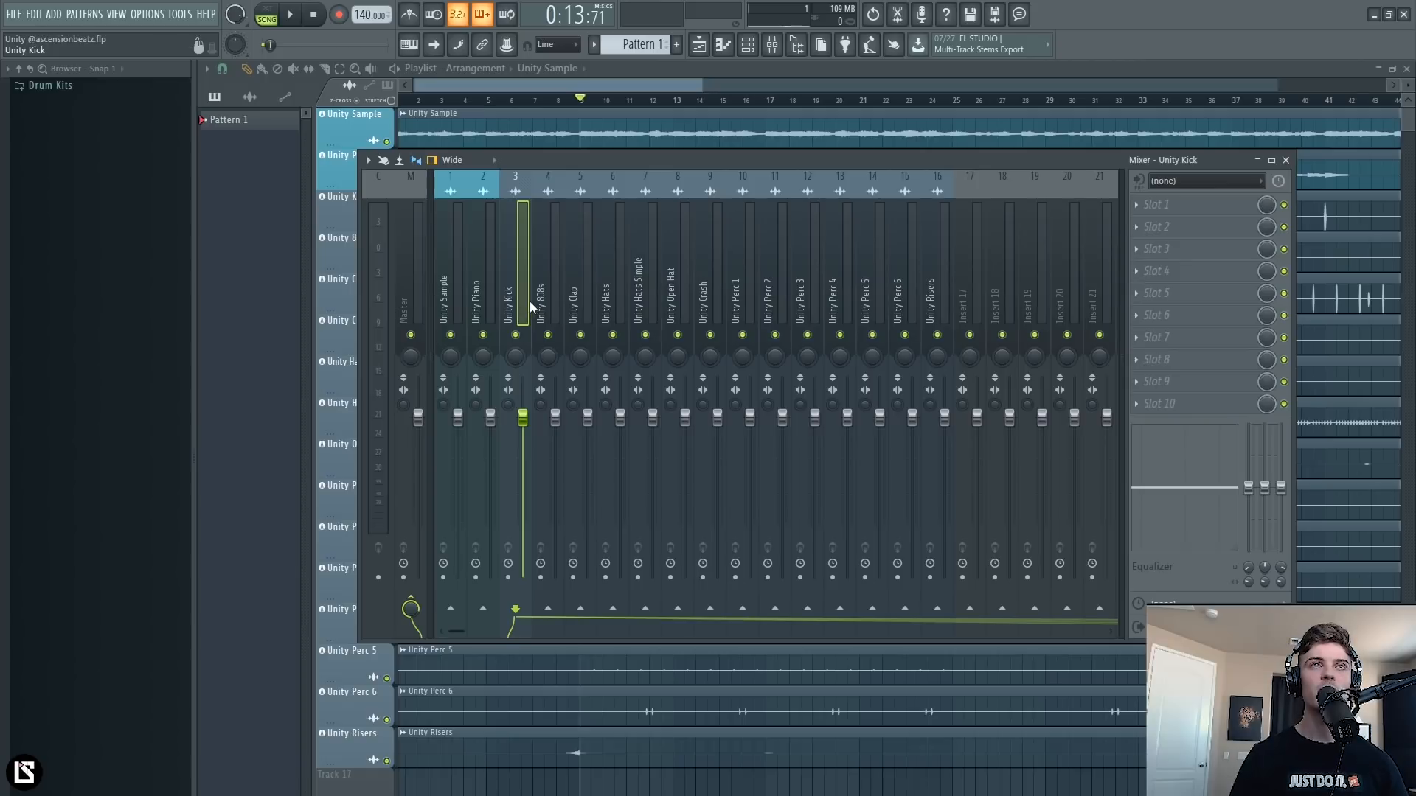
double_click(525, 301)
left_click(683, 271)
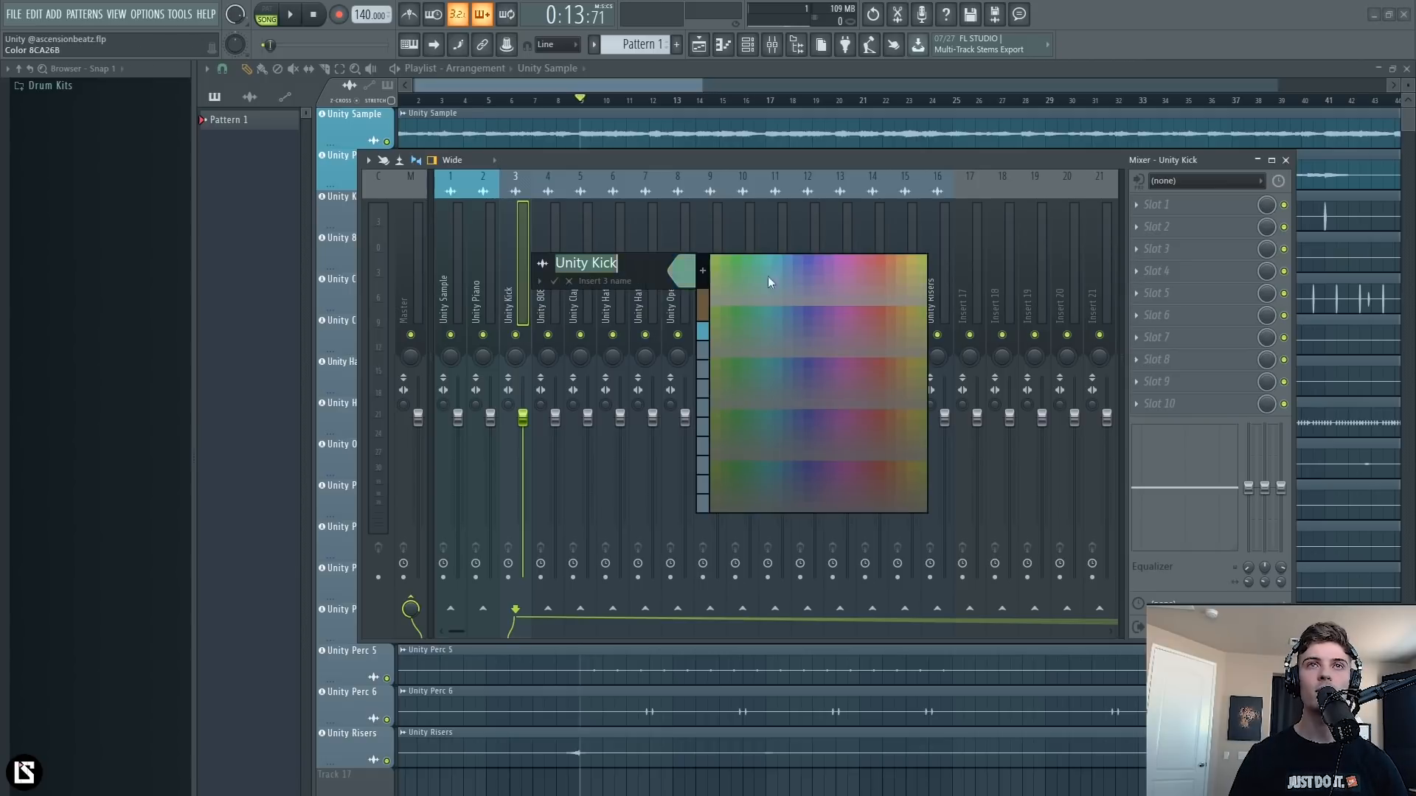
left_click(869, 261)
left_click(547, 294)
double_click(546, 293)
left_click(713, 280)
left_click(738, 316)
Color the clap, hats, simple hats, open hat and crash mixer tracks yellow.
left_click(584, 294)
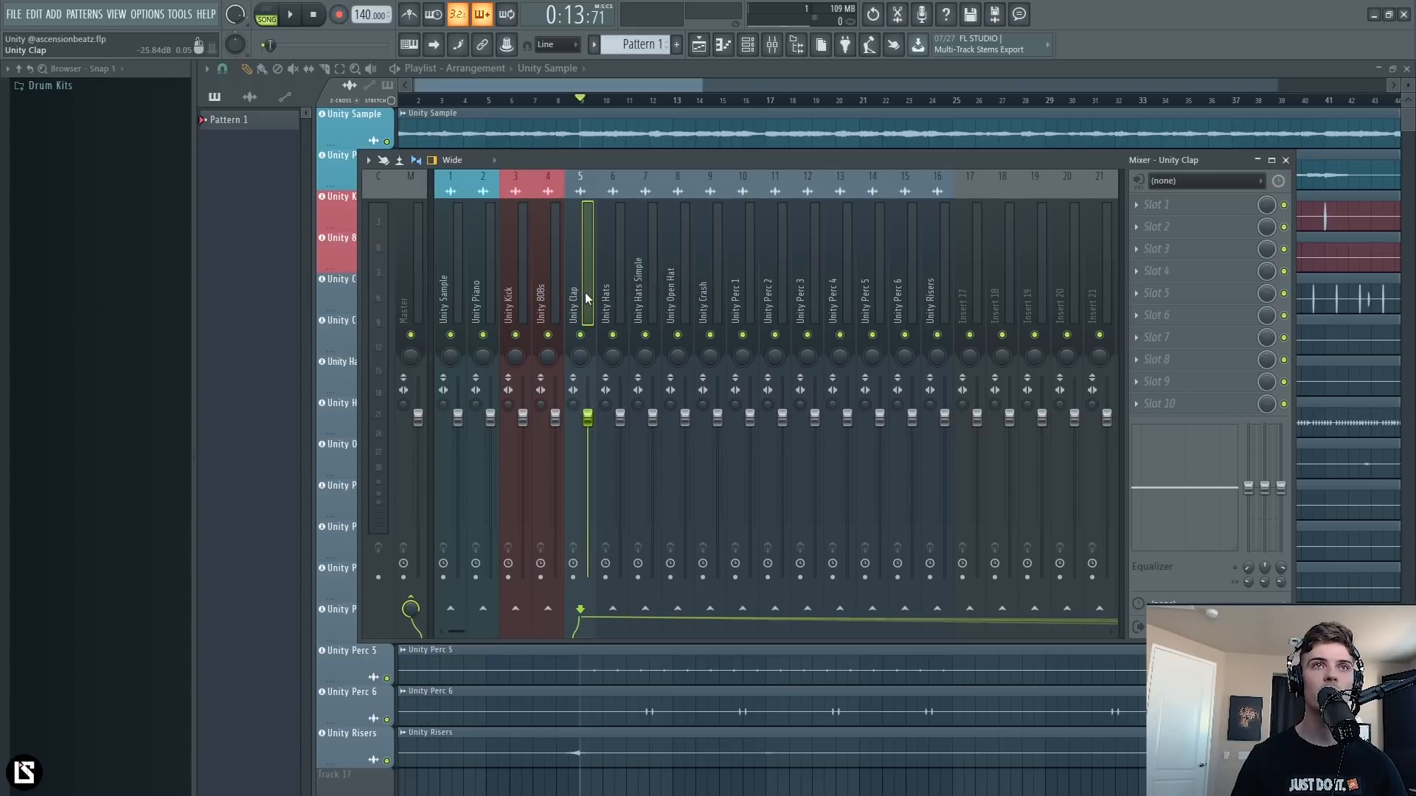
double_click(585, 292)
left_click(745, 270)
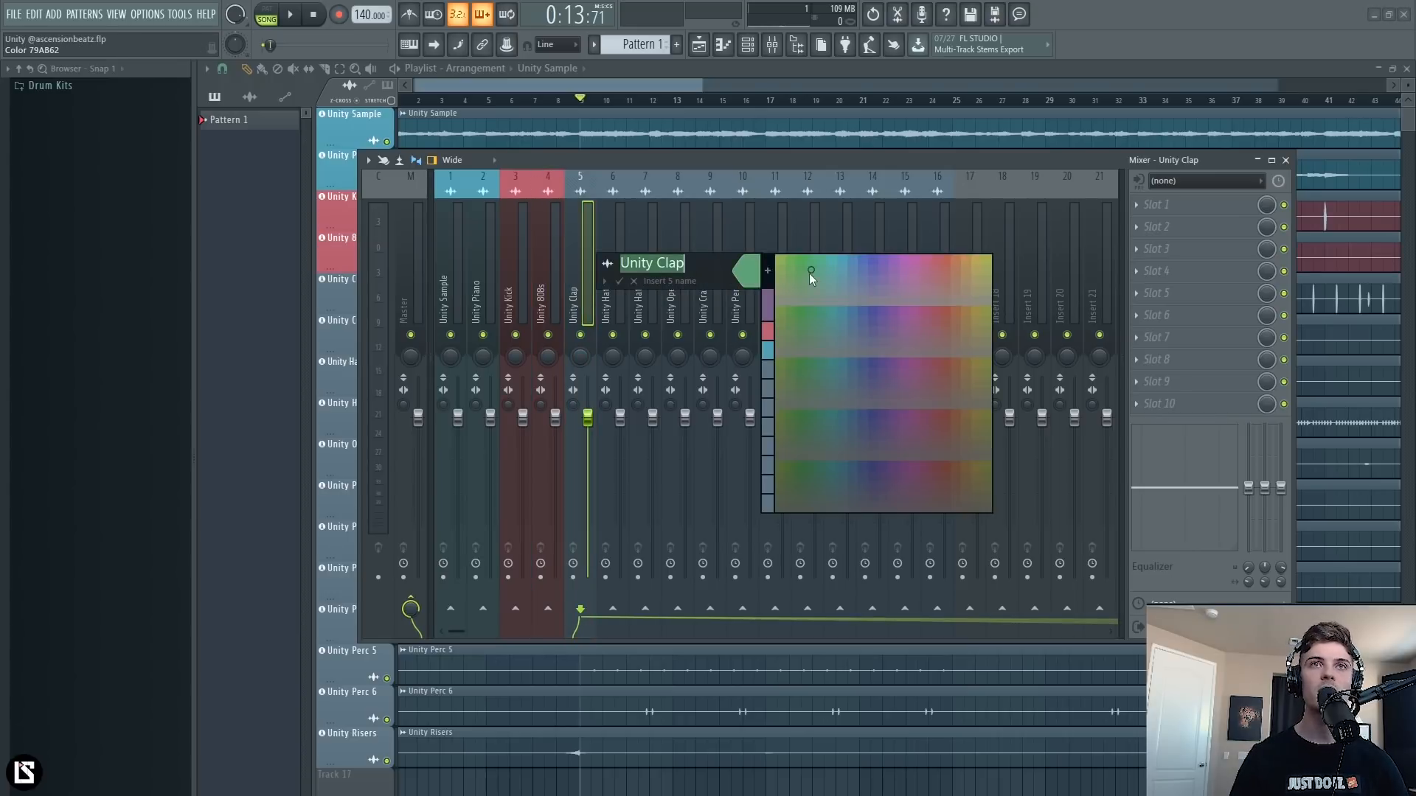
left_click(984, 260)
left_click(618, 292)
double_click(618, 292)
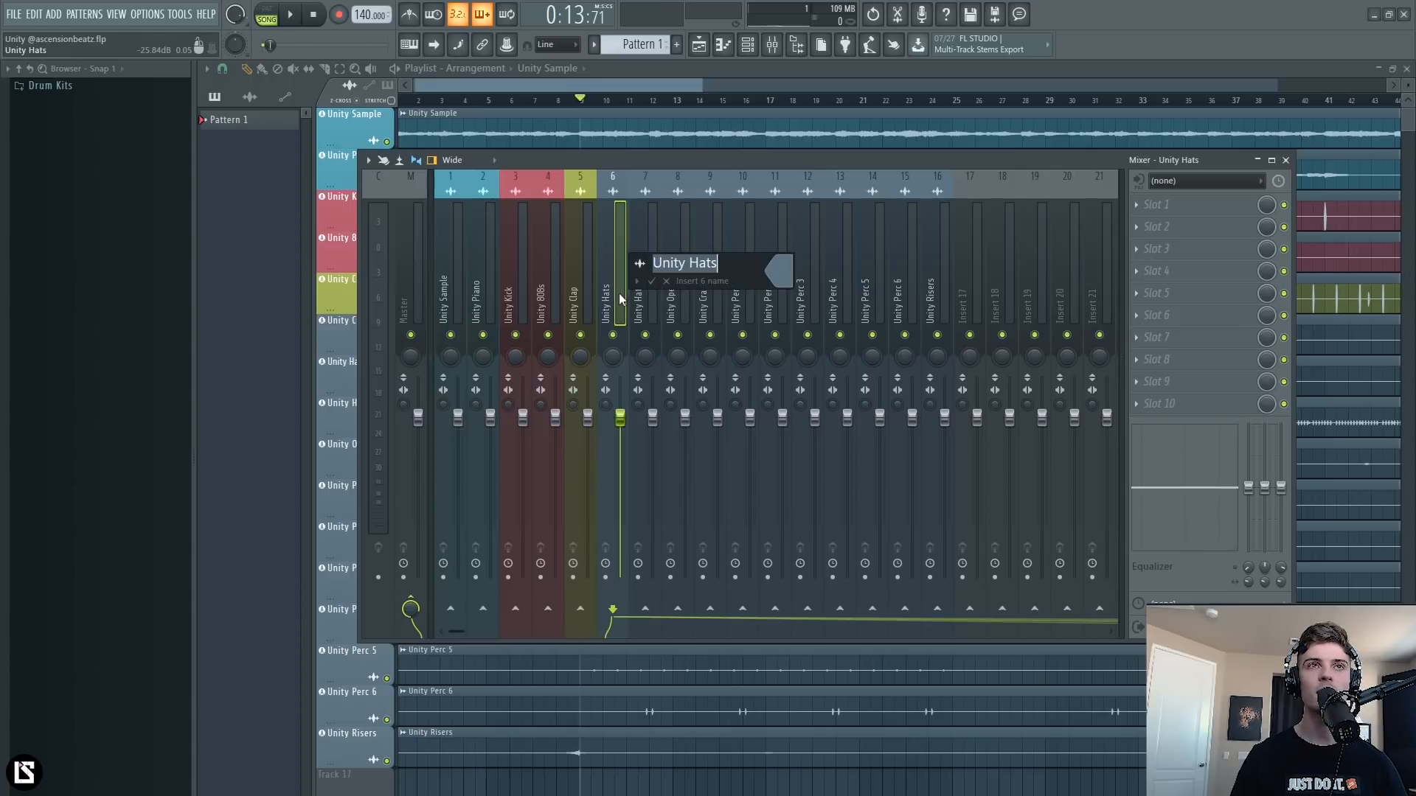
left_click(786, 274)
left_click(1011, 261)
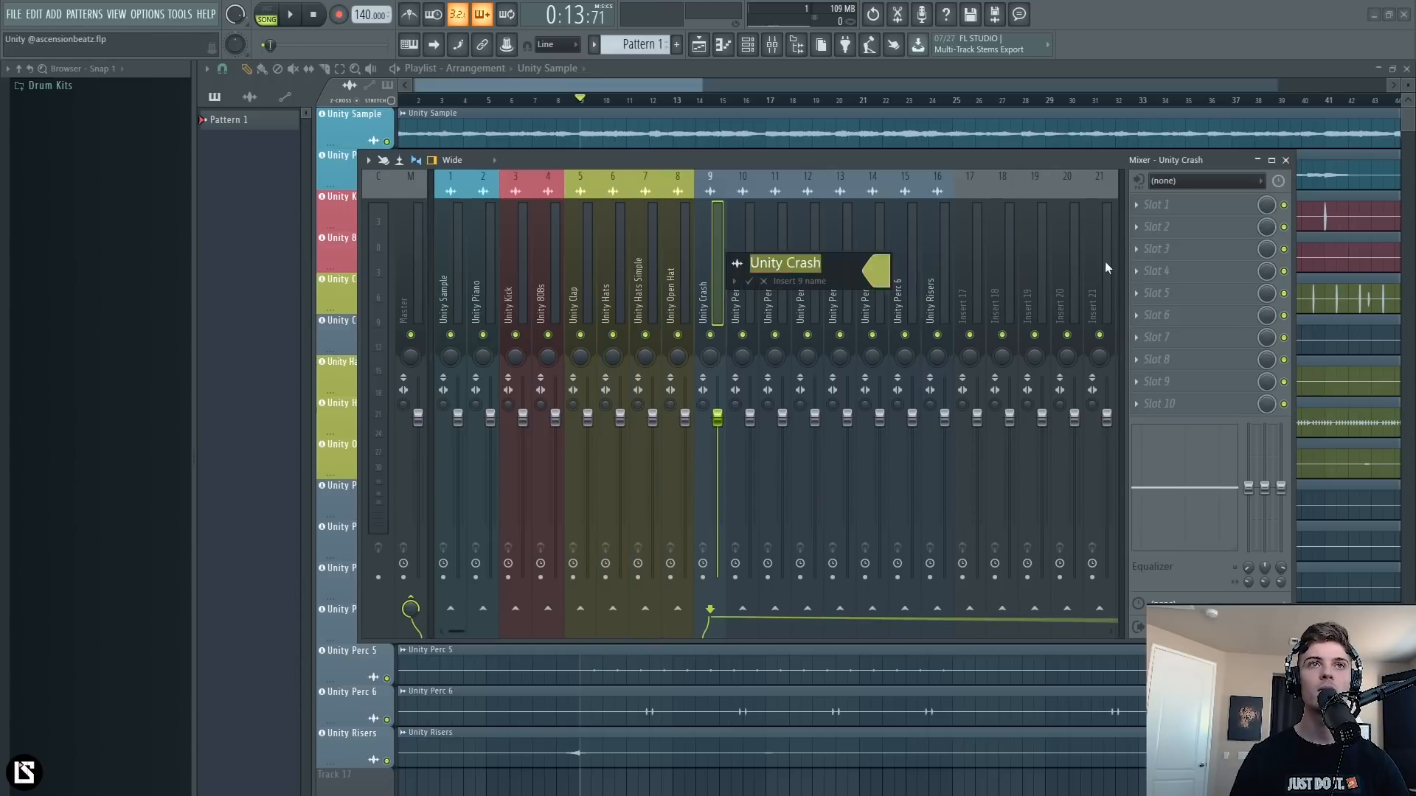
key("Return")
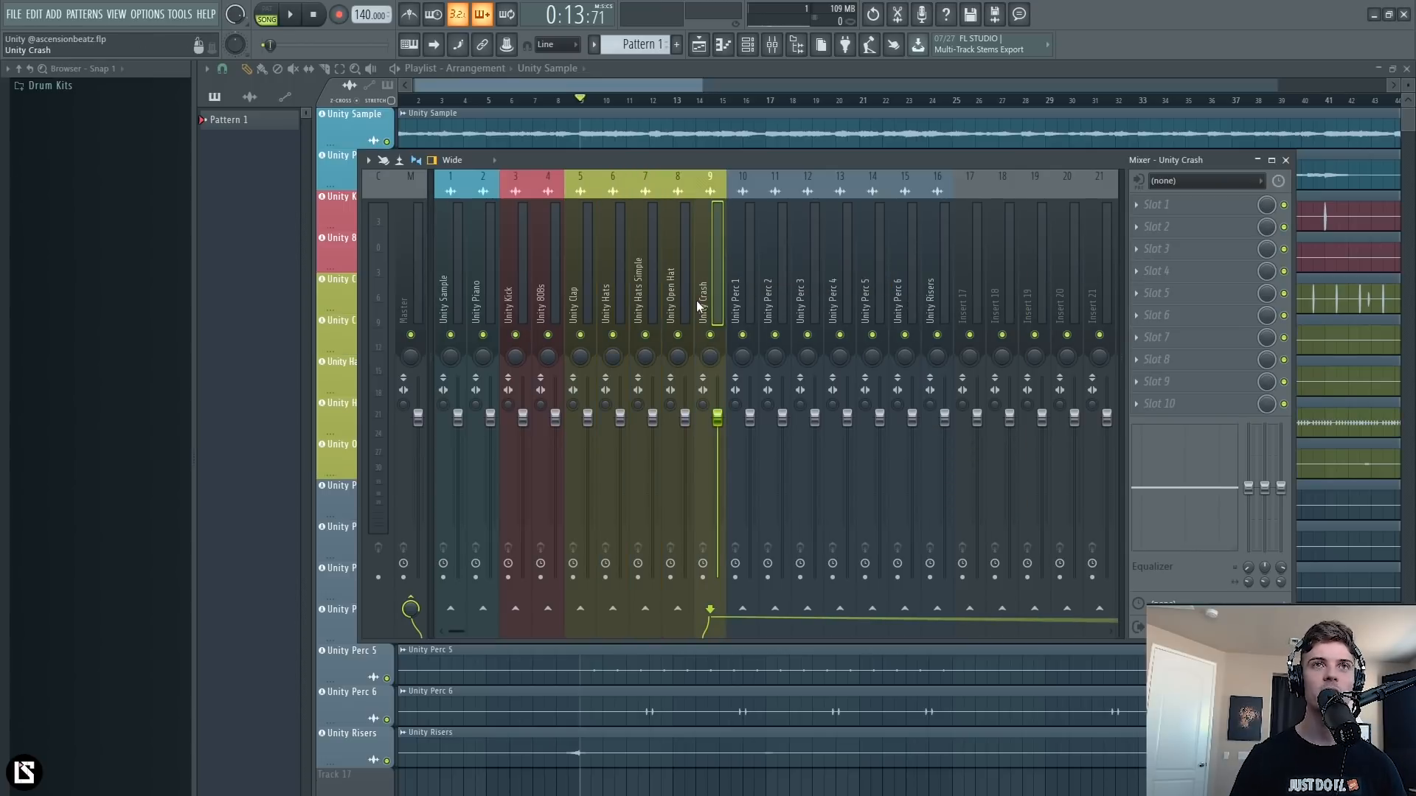
Color the Unity Perc 1 through Perc 6 and Unity Risers mixer tracks green.
left_click(746, 295)
double_click(745, 295)
left_click(907, 282)
left_click(950, 261)
key("Return")
left_click(781, 294)
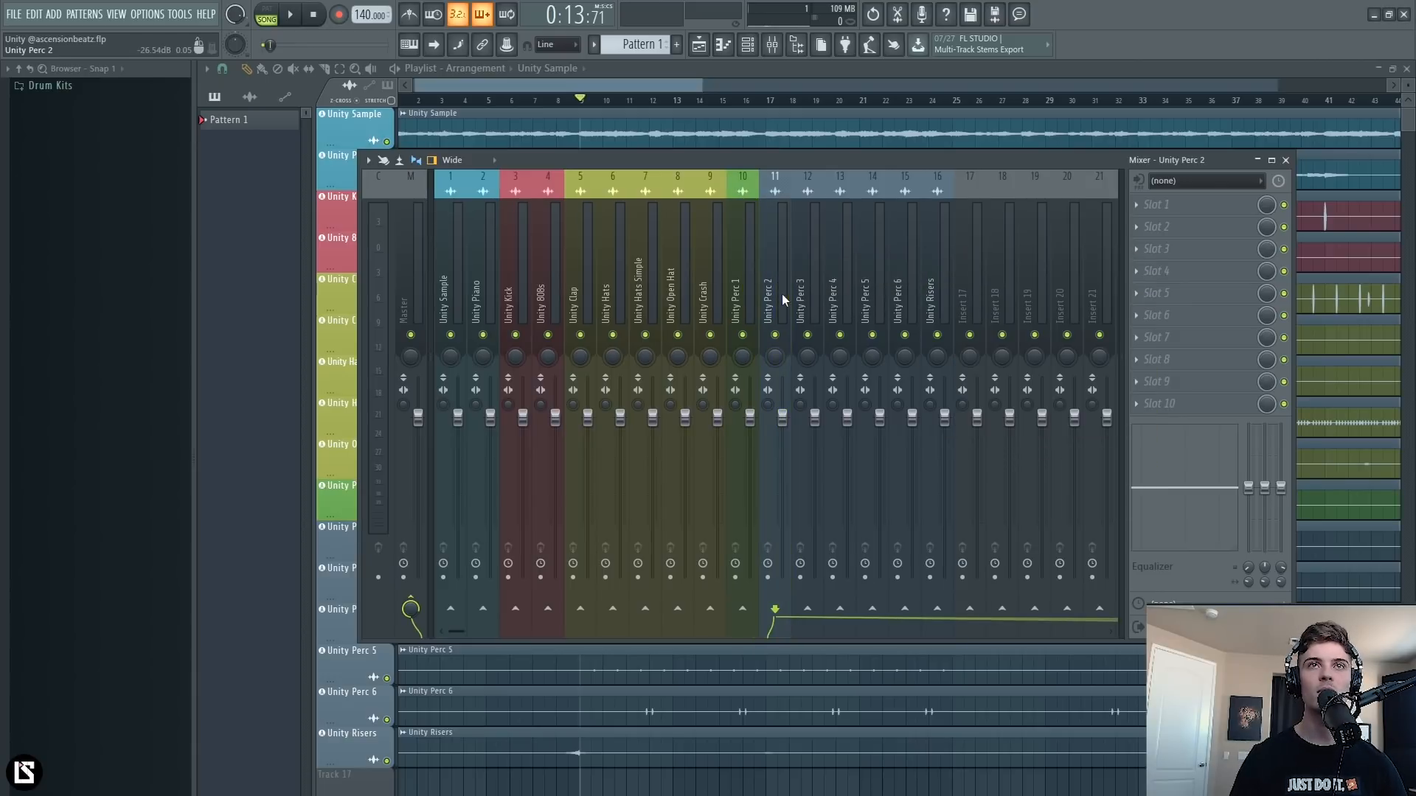
double_click(782, 293)
left_click(951, 274)
left_click(961, 366)
key("Return")
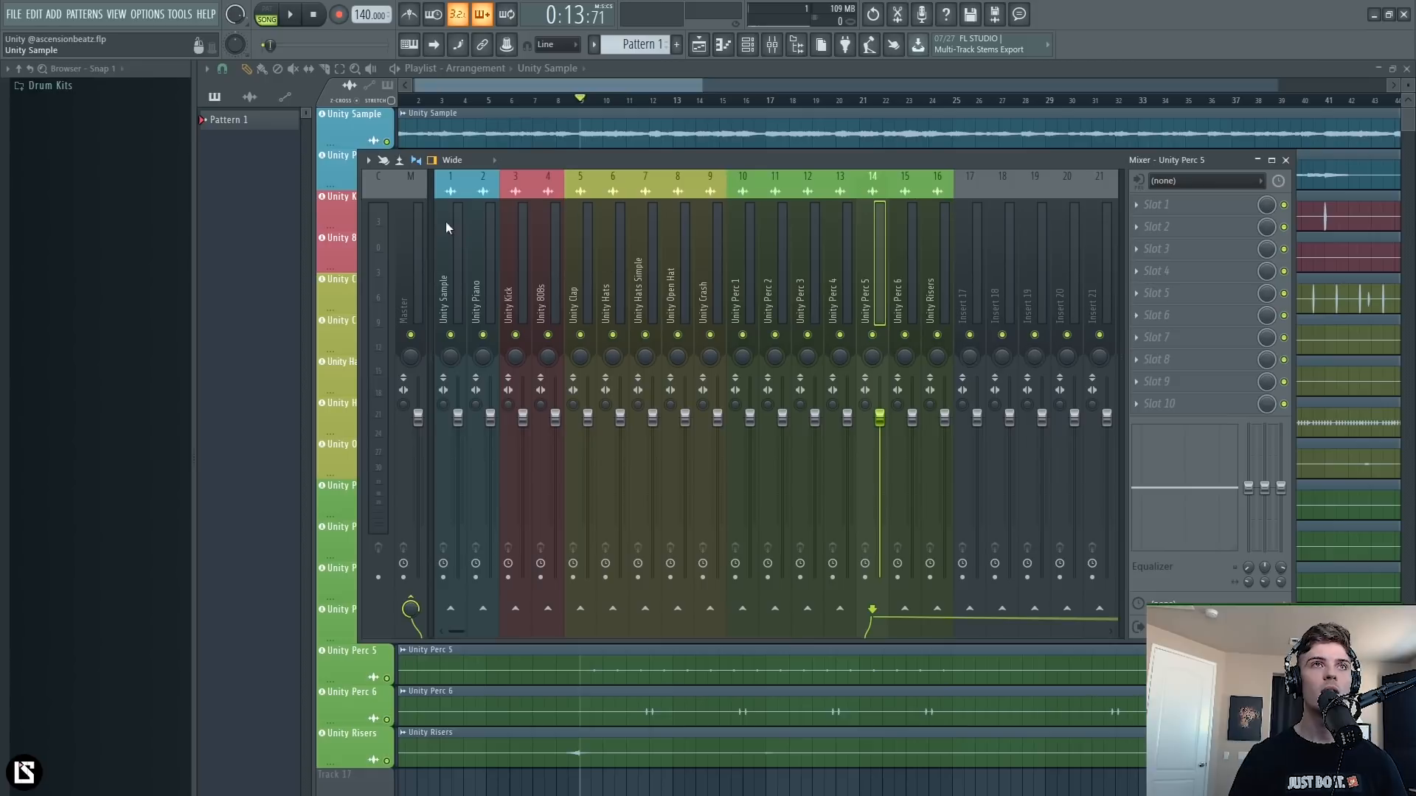
Shrink the mixer window and arrange it side by side with the opened channel rack.
left_click_drag(359, 154, 579, 301)
left_click_drag(812, 311, 869, 186)
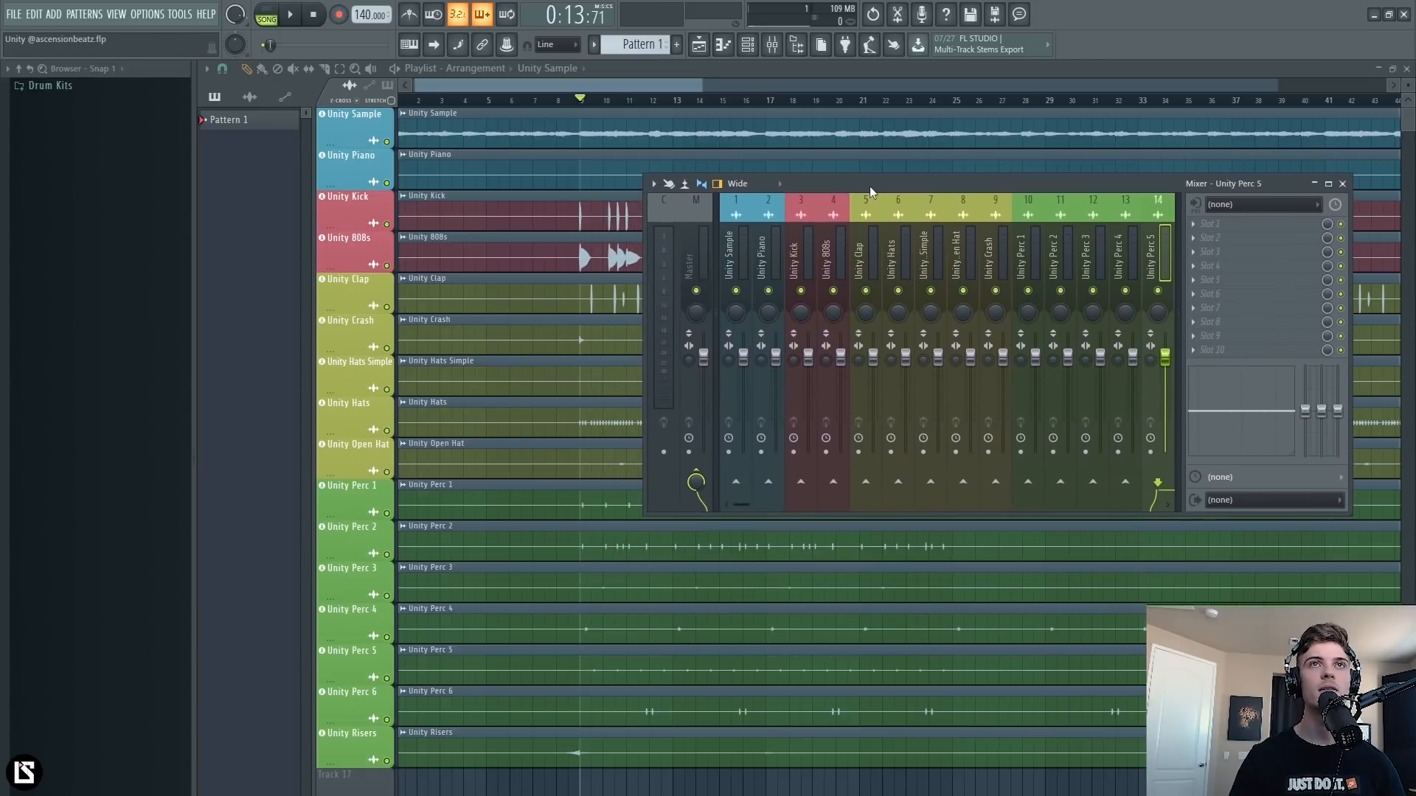
left_click(756, 52)
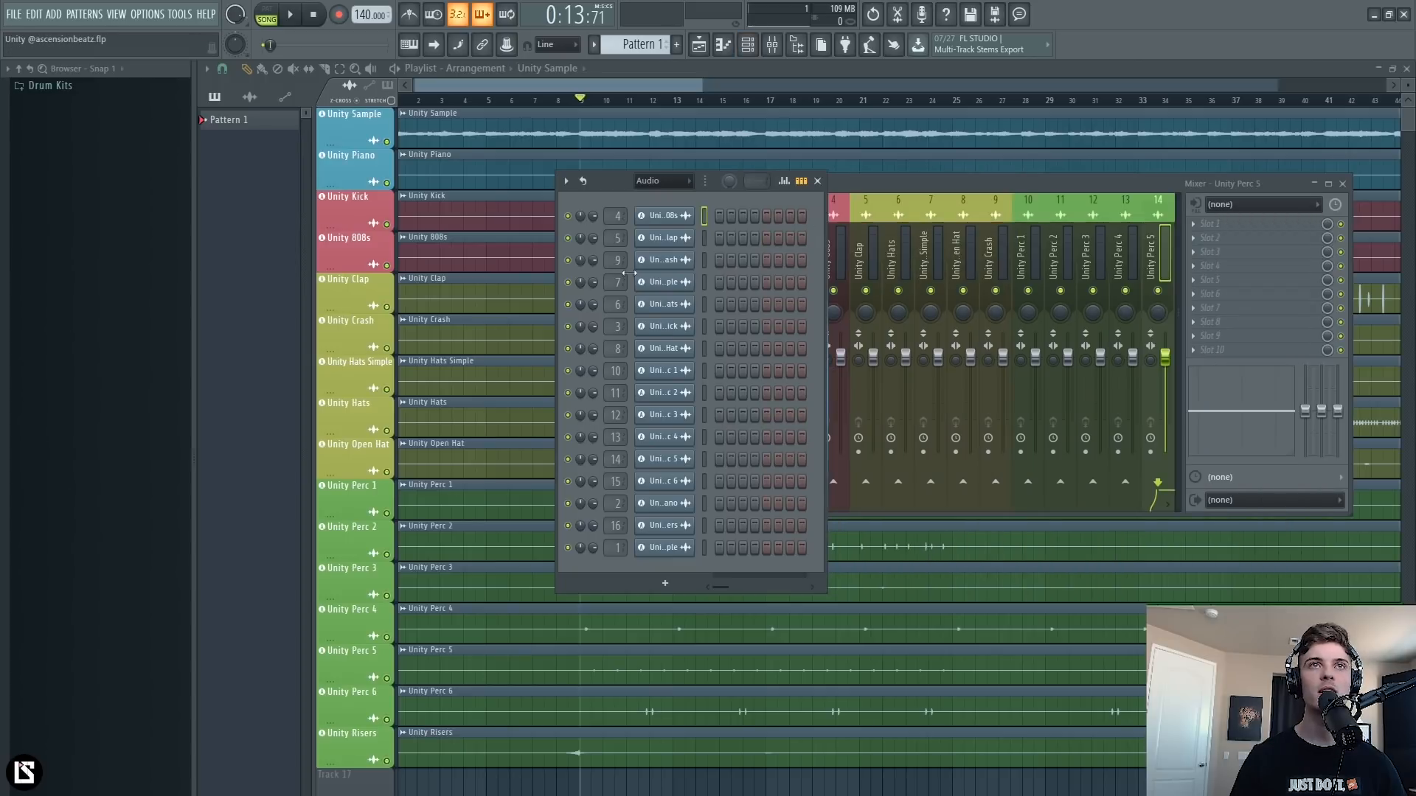
left_click_drag(621, 183, 407, 181)
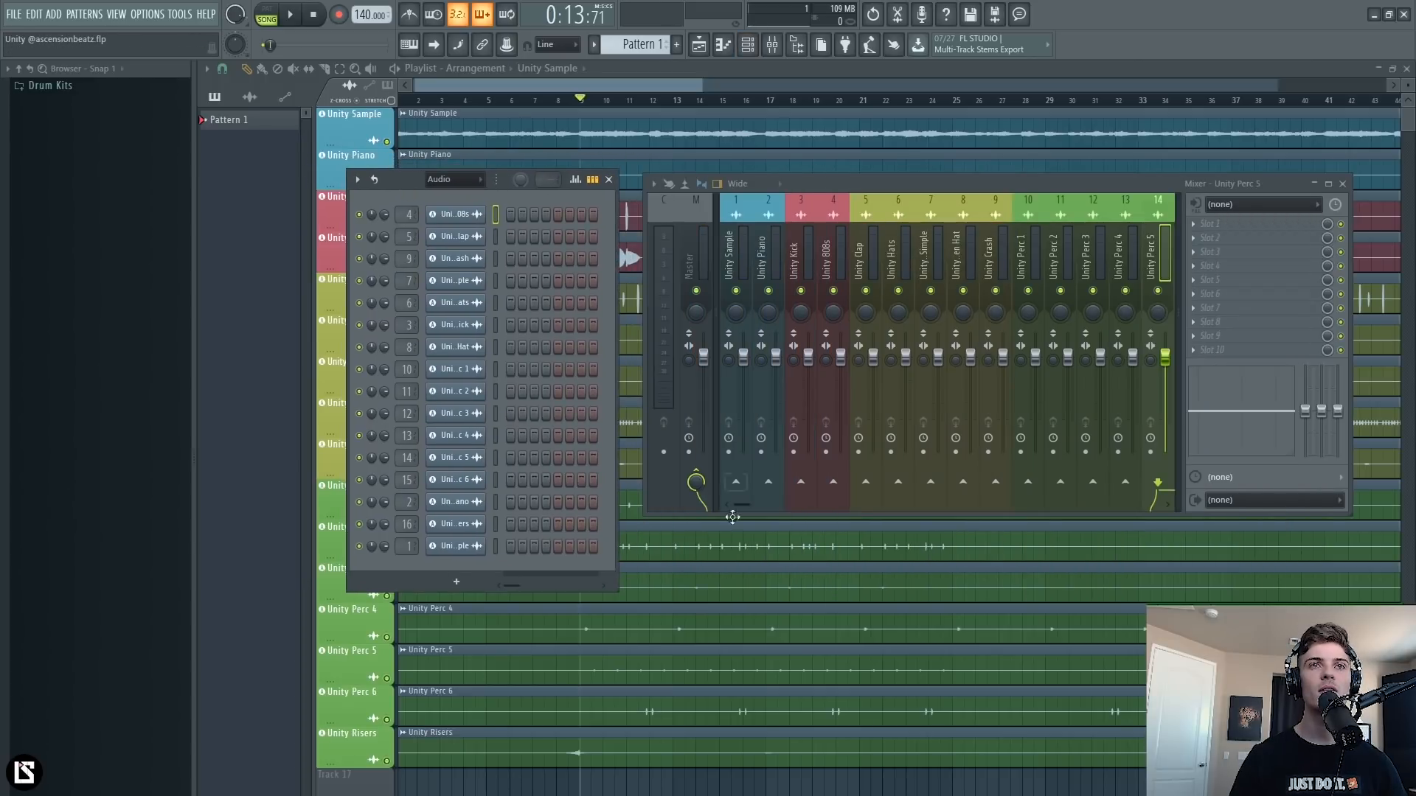
left_click_drag(645, 516, 648, 577)
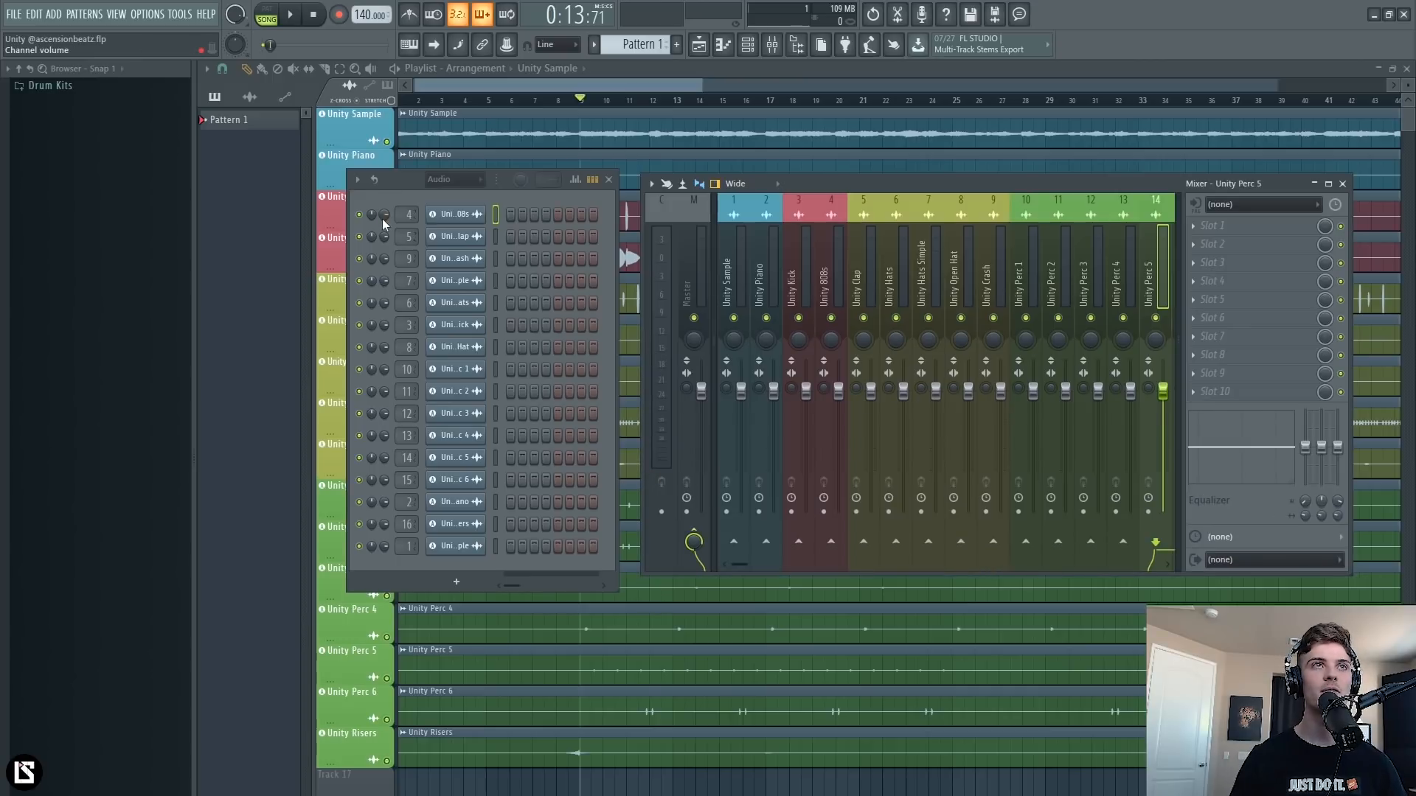
Play the beat and lower the channel rack volumes of the 808s, clap and kick.
left_click(832, 280)
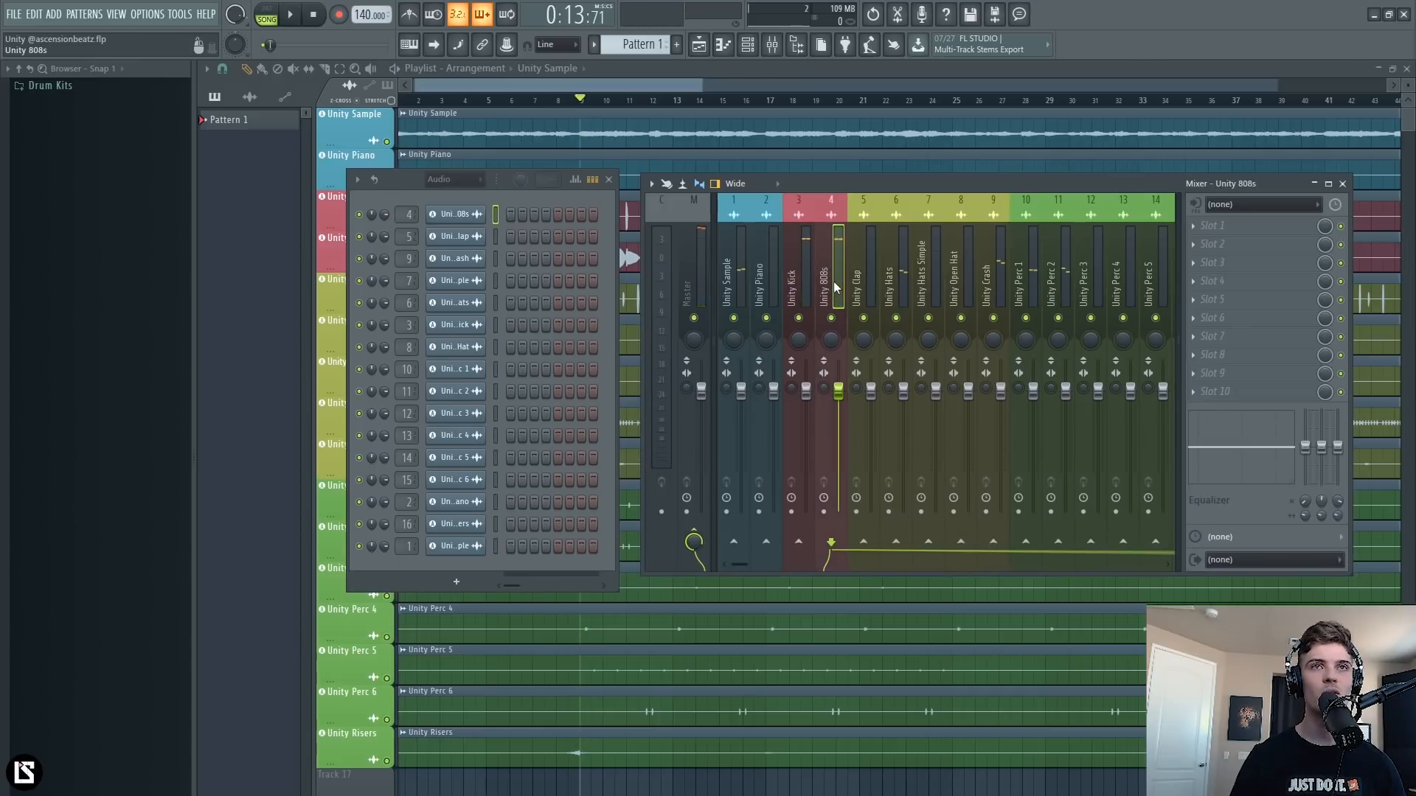
key("space")
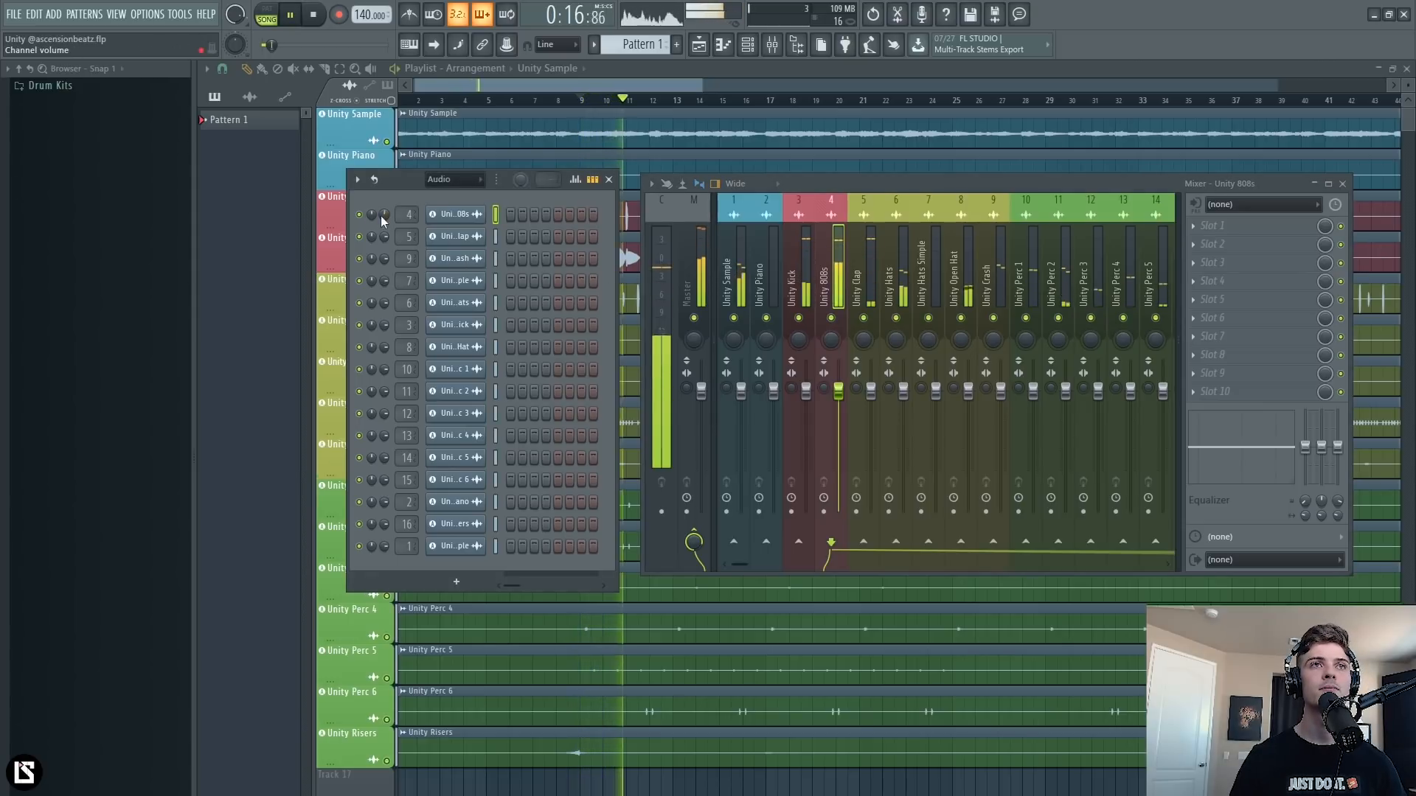
scroll(384, 236, "down", 6)
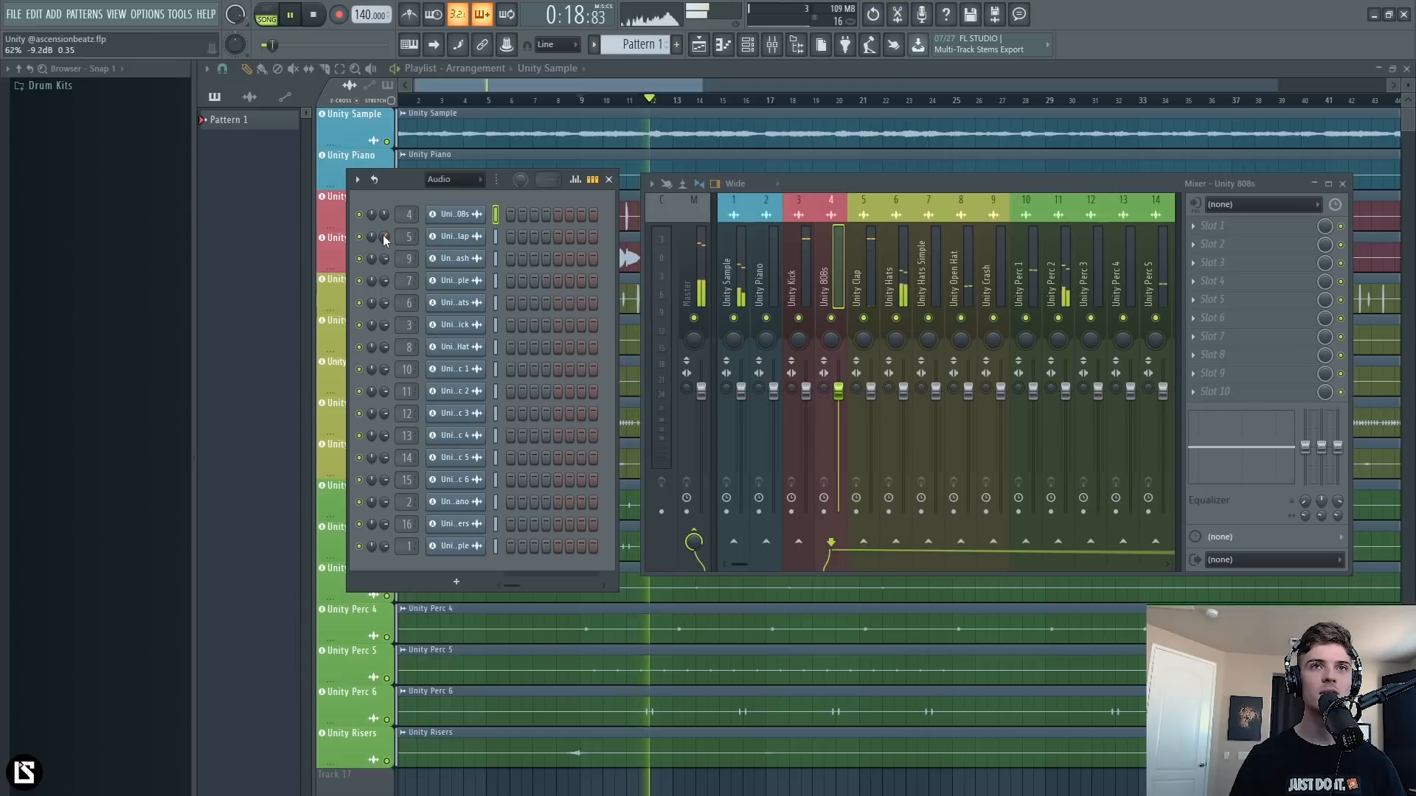
scroll(384, 236, "down", 3)
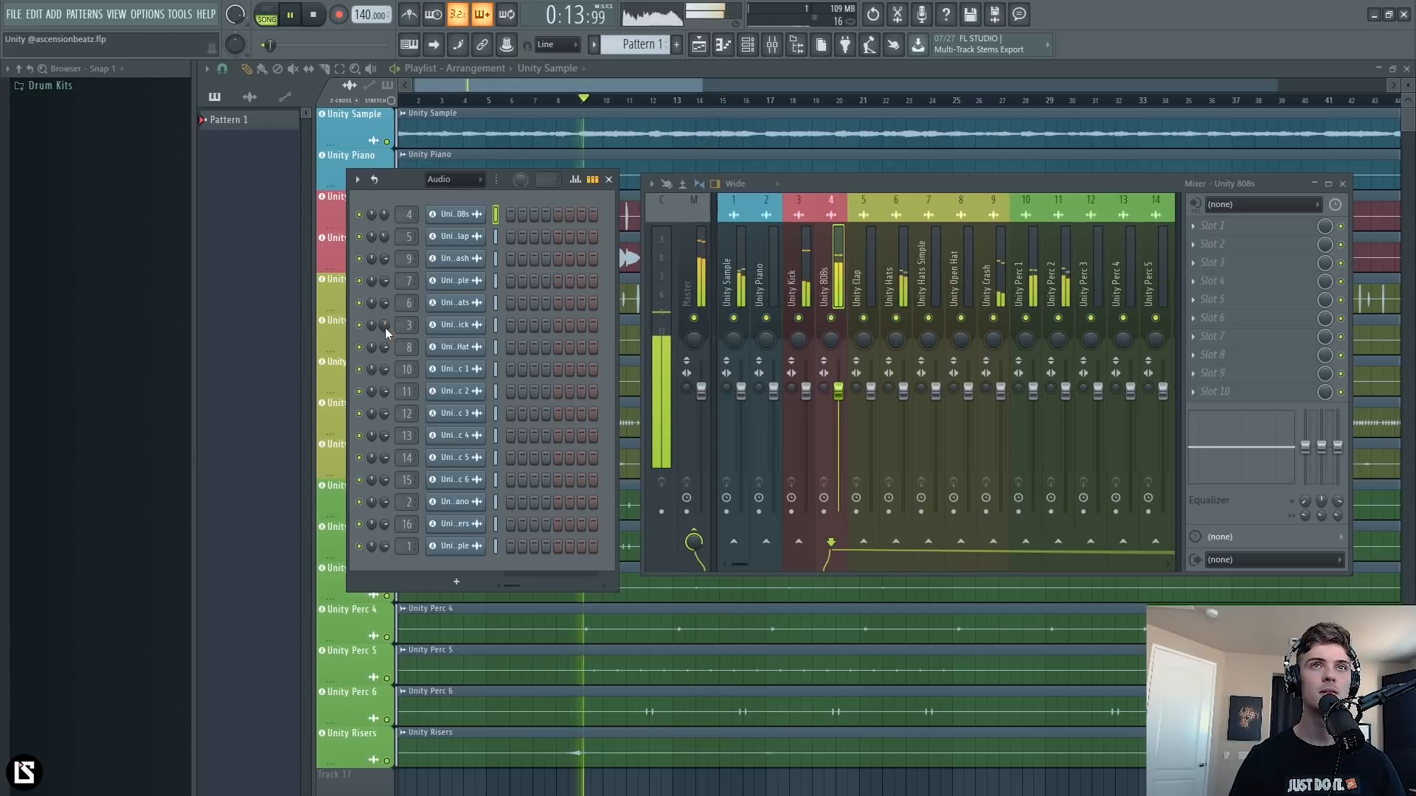
scroll(385, 326, "down", 6)
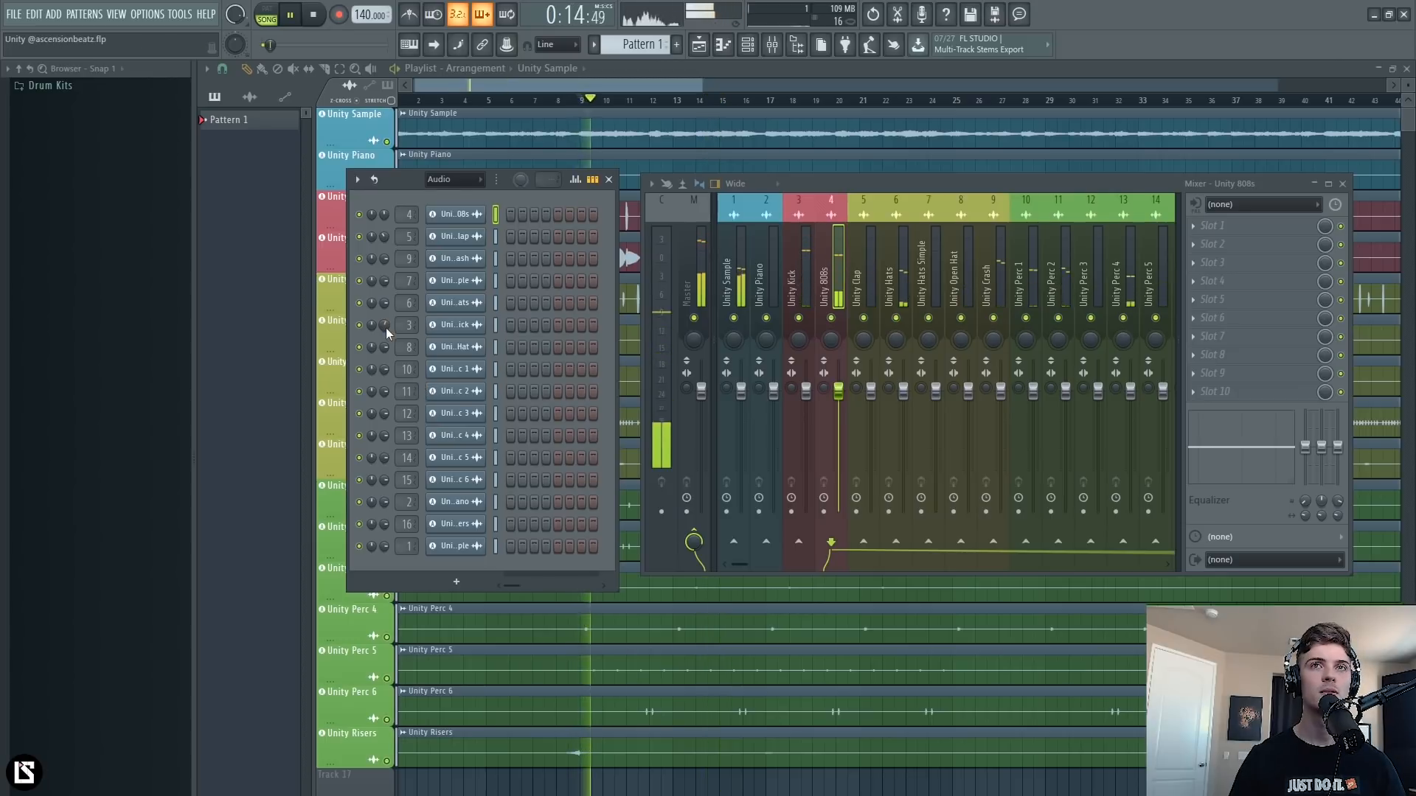
Play the beat again and check the mixer levels of the kick, 808s, clap, hats and crash.
left_click(757, 294)
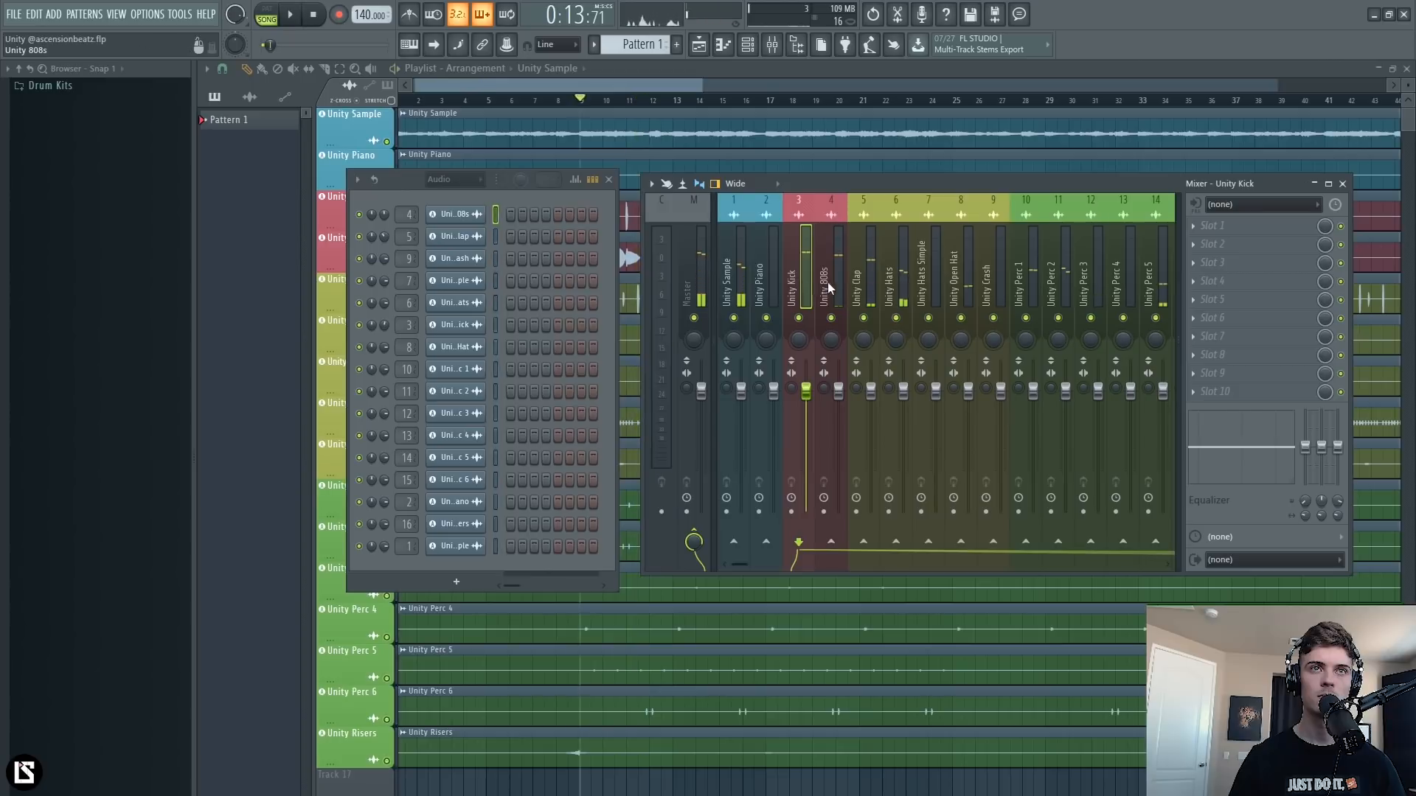
left_click(832, 282)
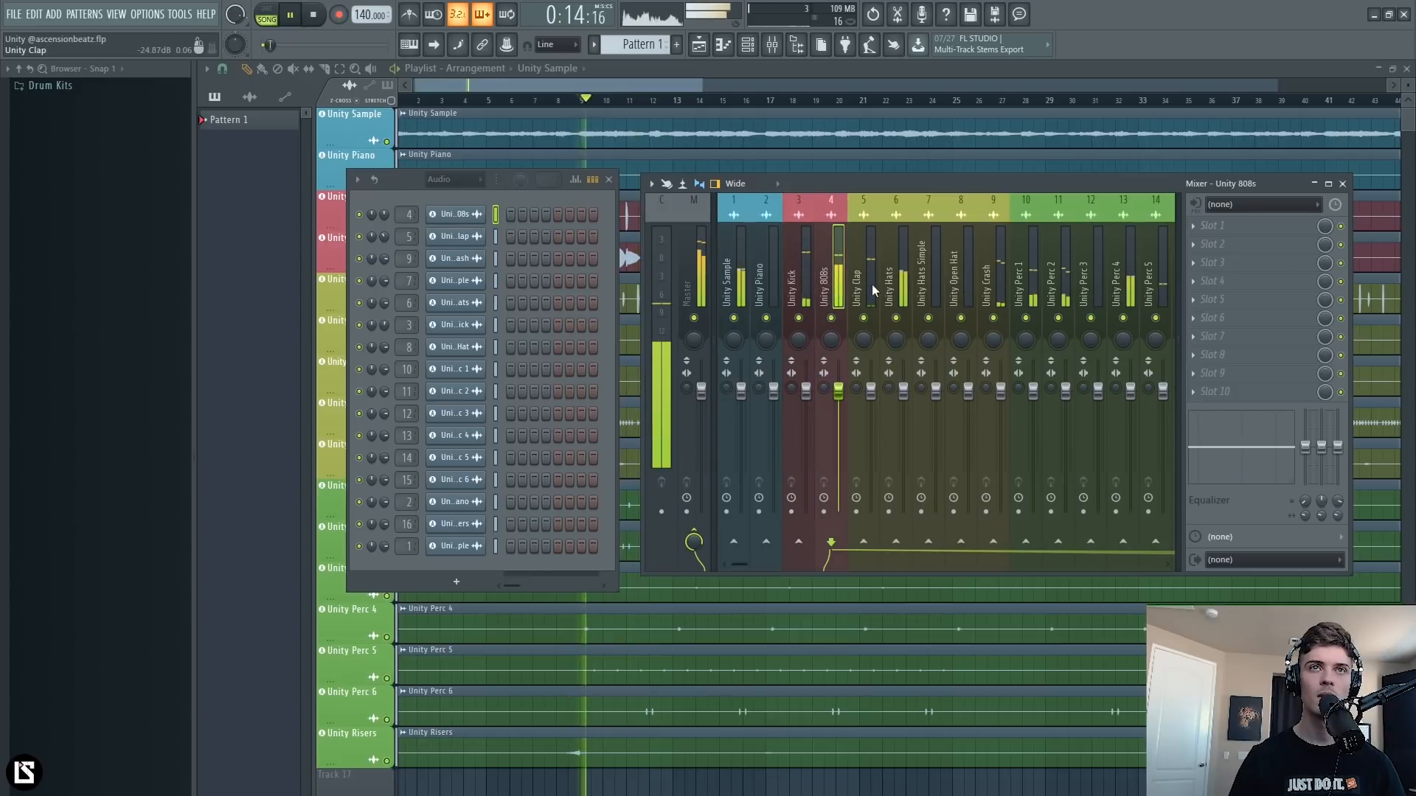
left_click(872, 285)
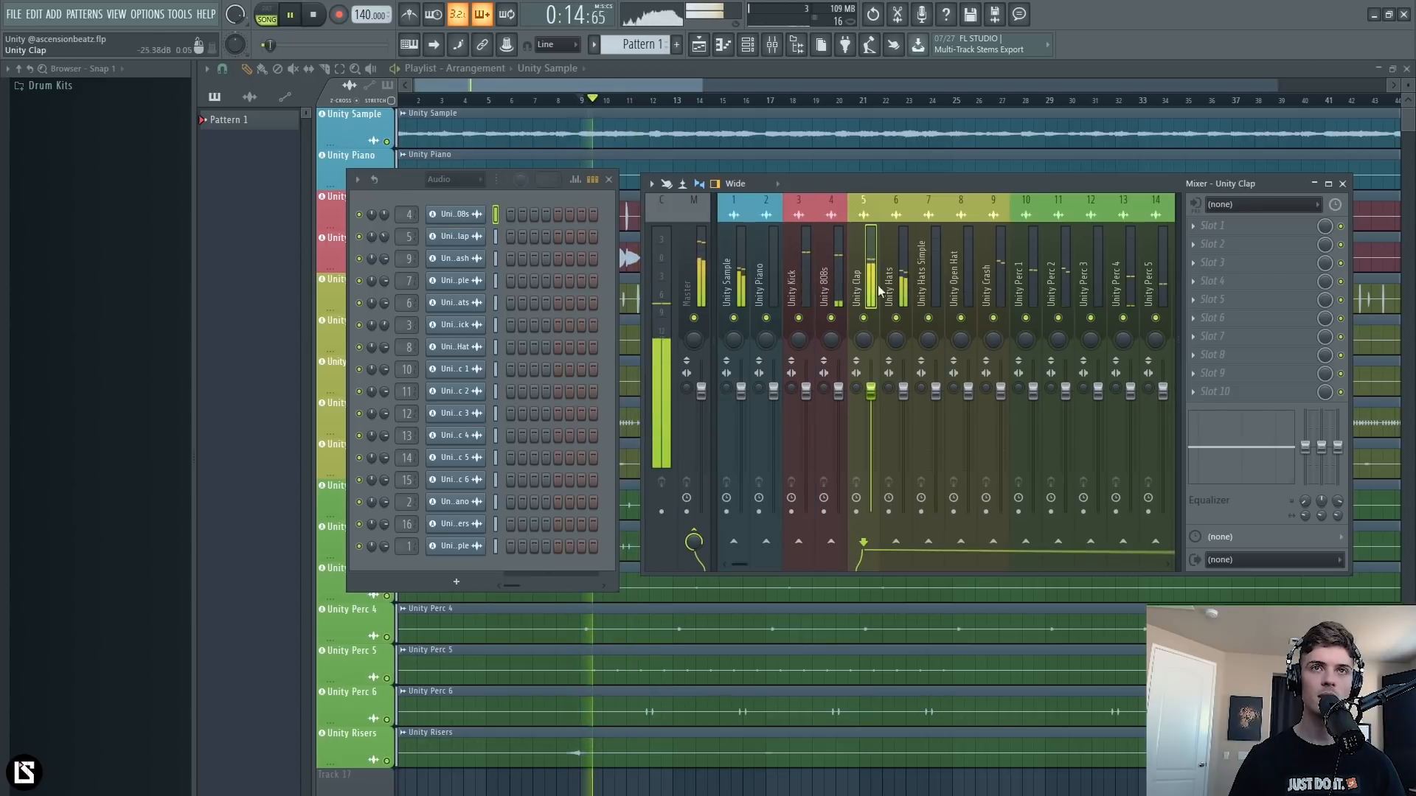
left_click(899, 286)
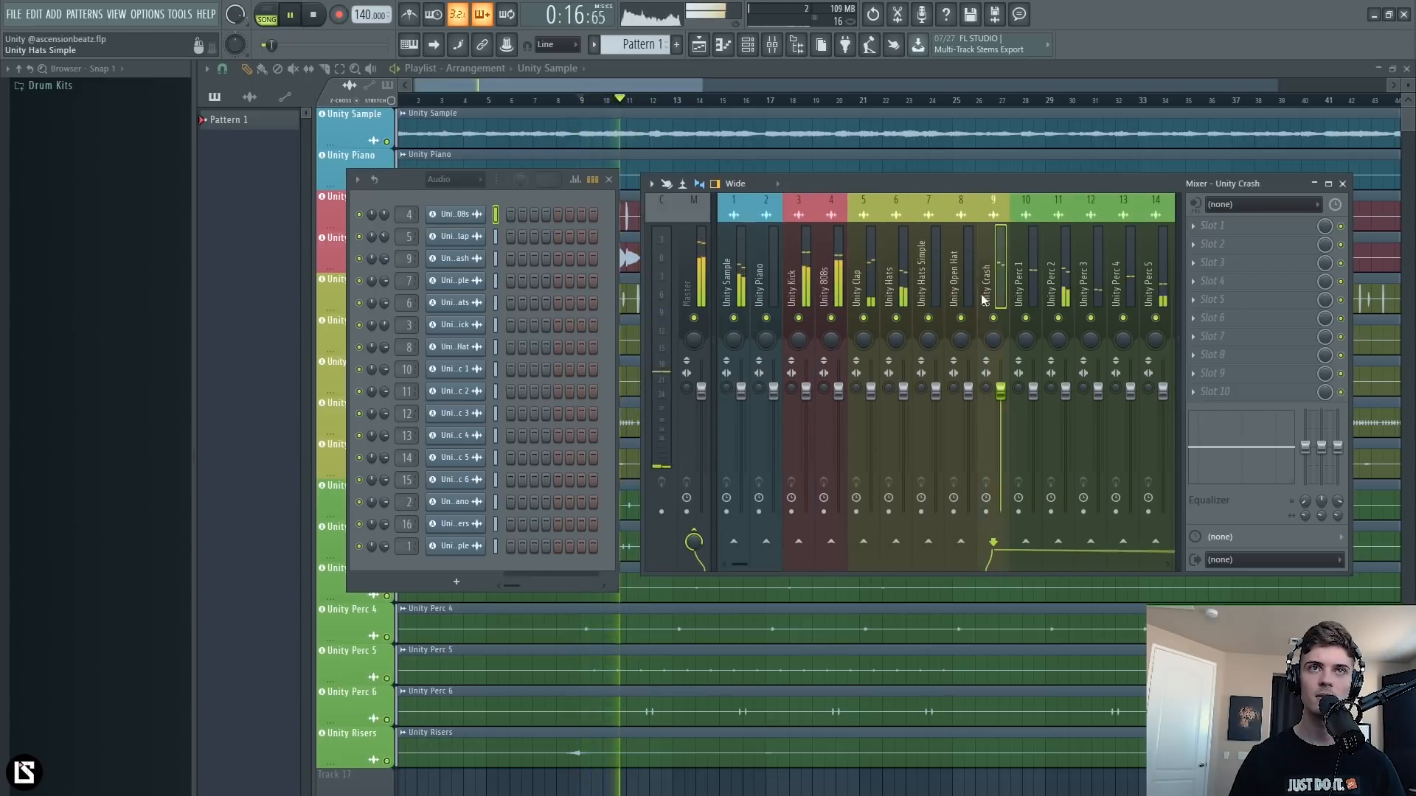
left_click(921, 287)
left_click(806, 295)
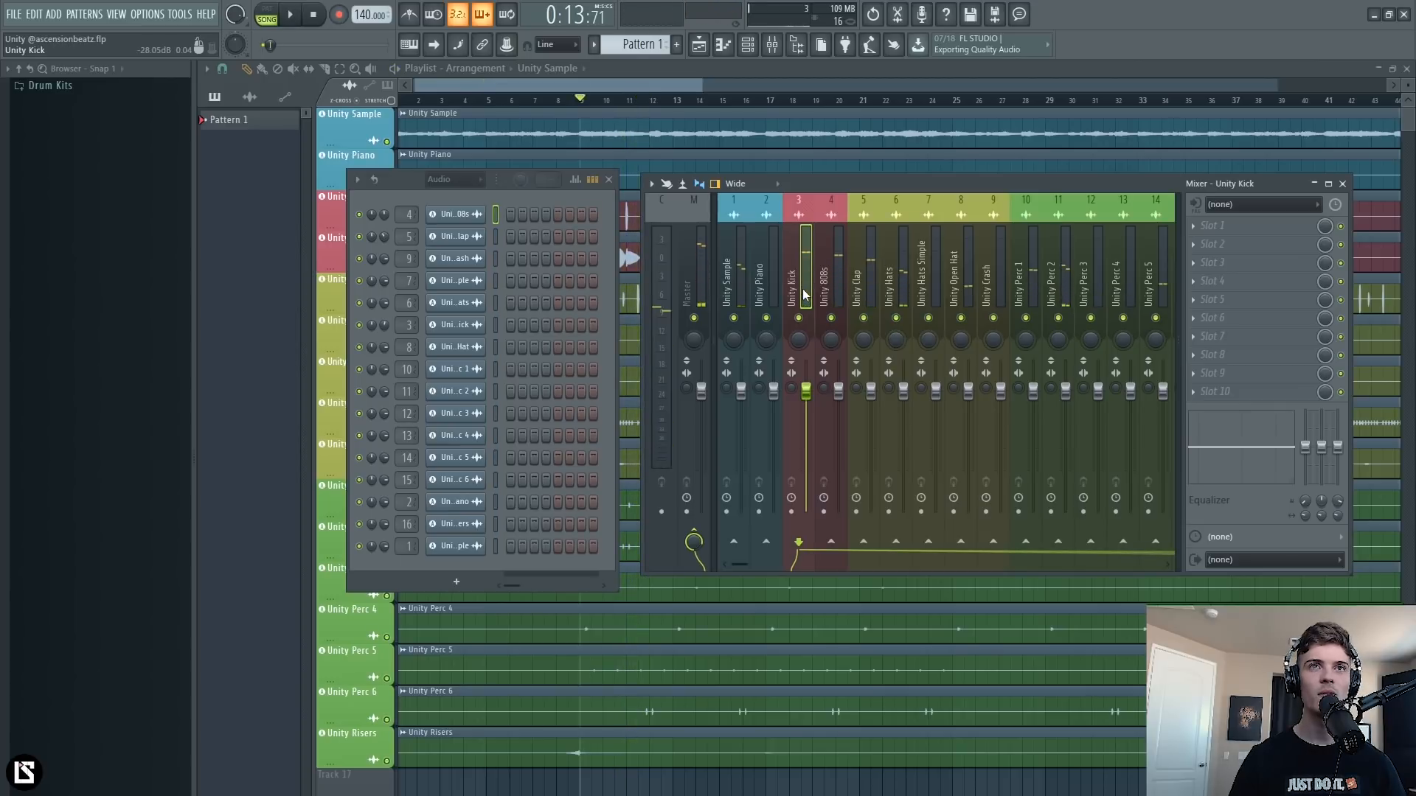
key("space")
key("space")
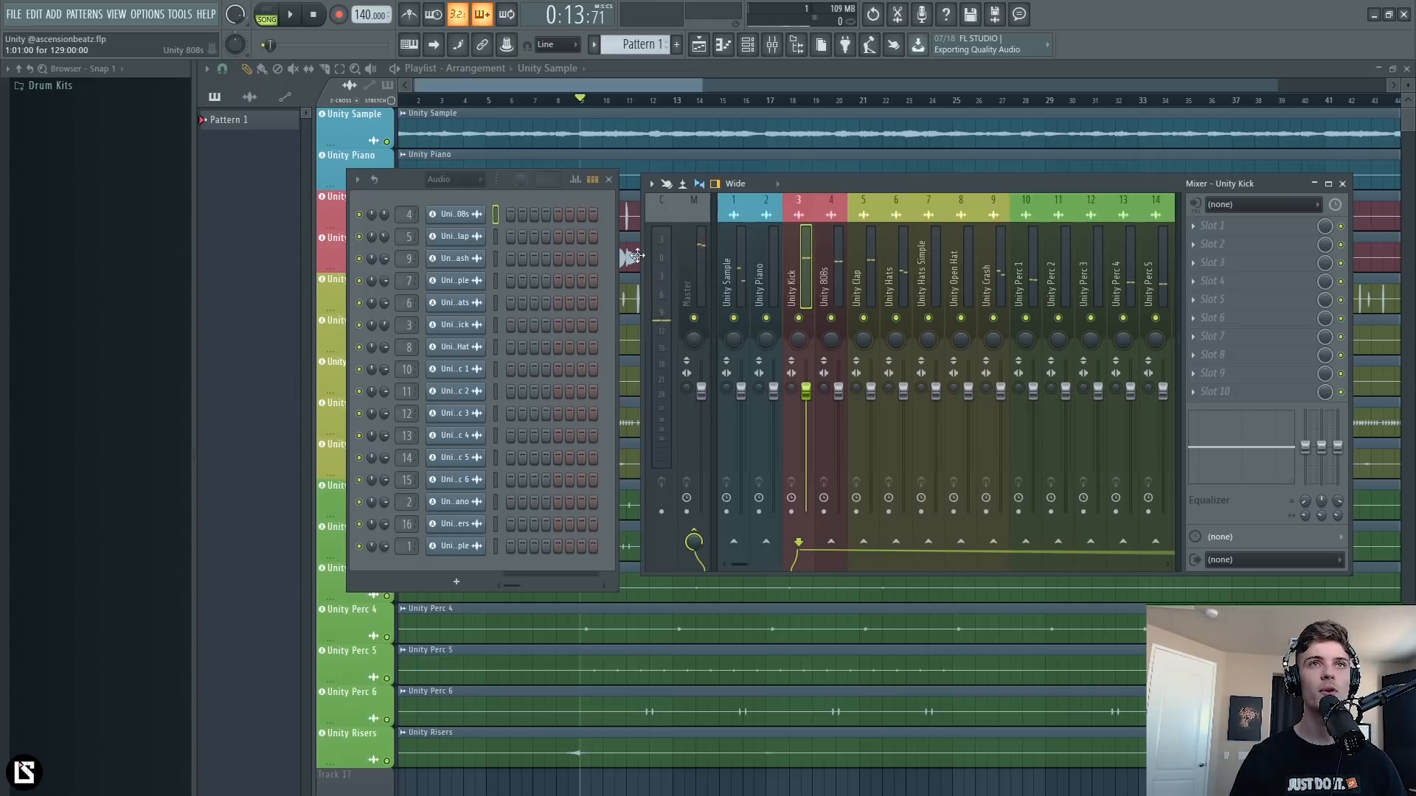
Close the channel rack and enlarge the mixer window.
left_click(609, 180)
left_click_drag(643, 573, 425, 699)
Load the Waves LinEQ Broadband Stereo plugin into the first effect slot of the Master track.
left_click(485, 326)
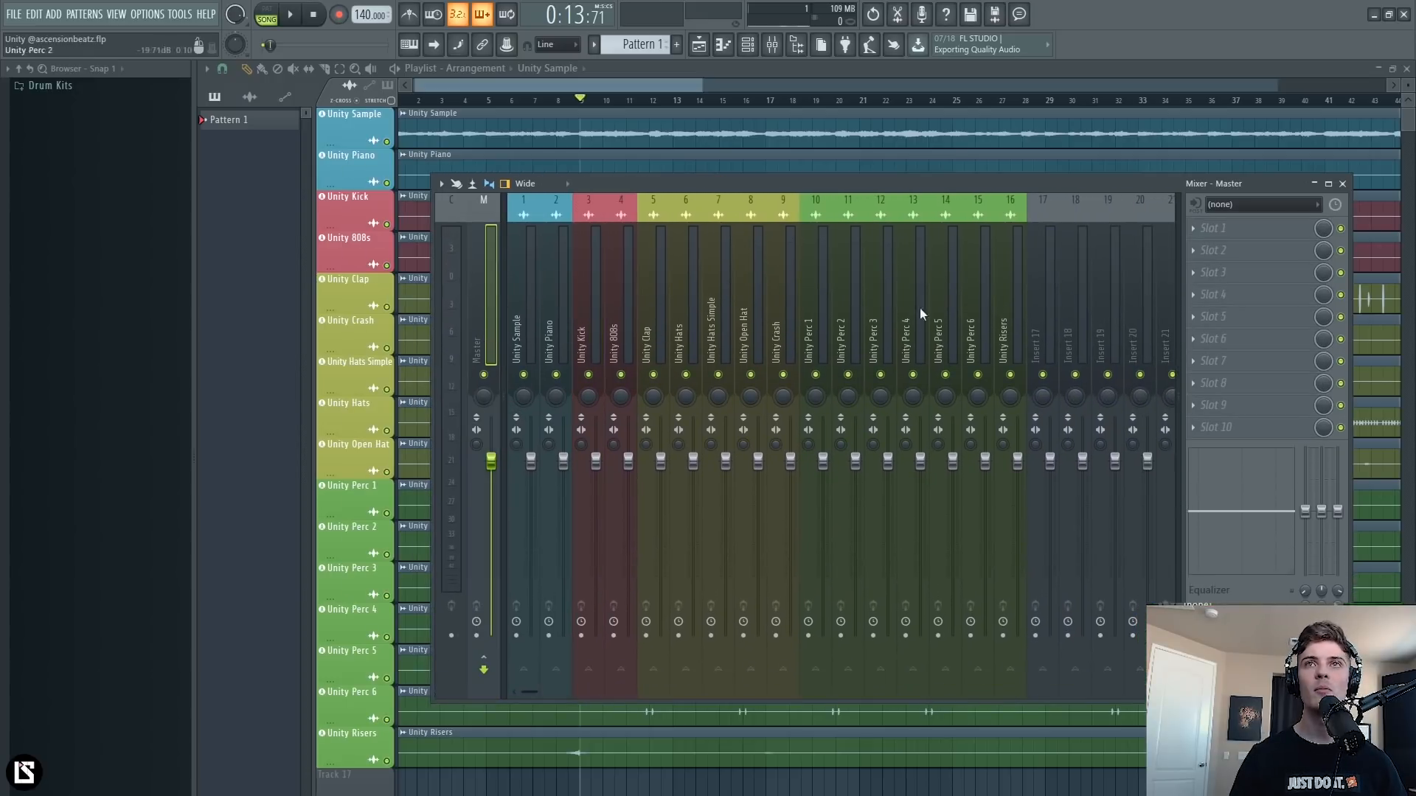
left_click(1222, 231)
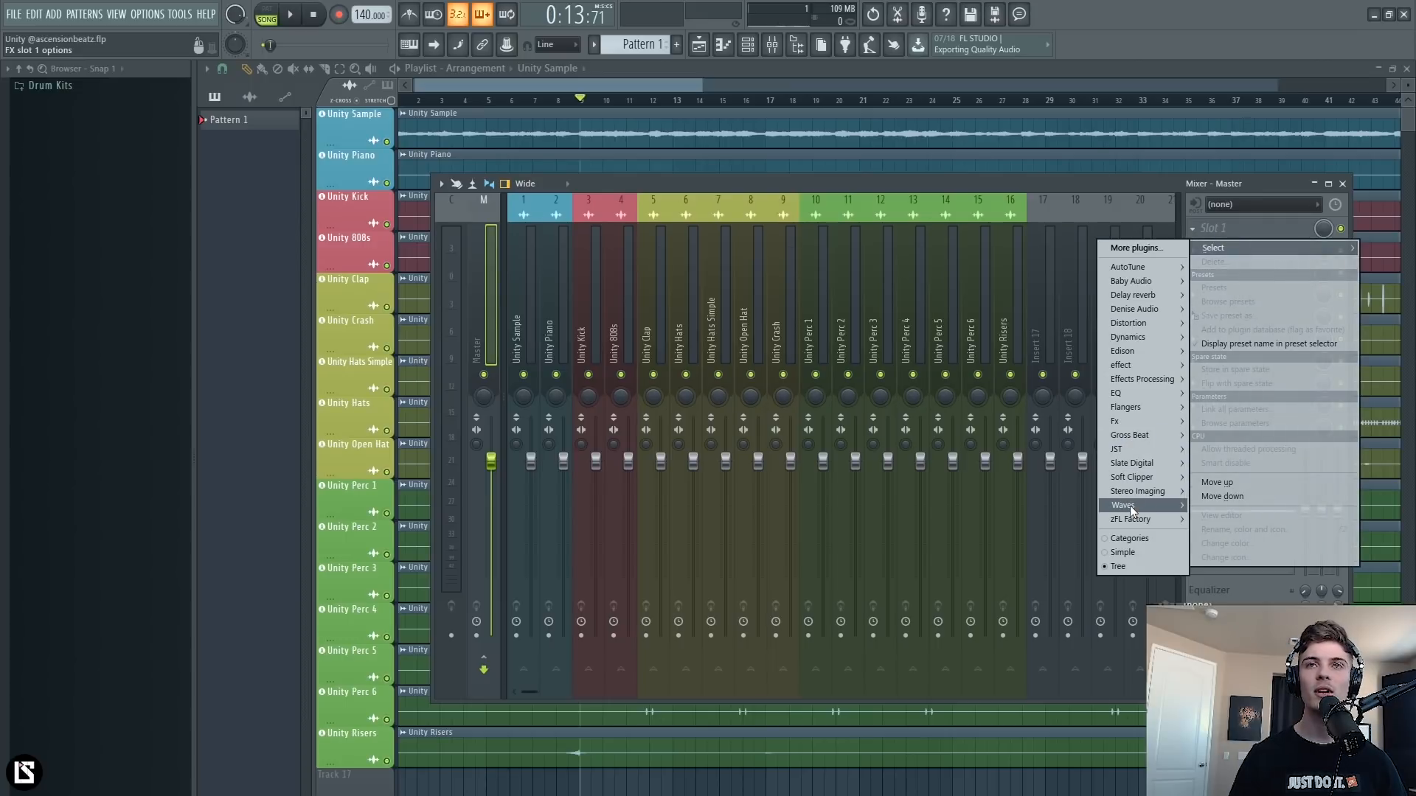
mouse_move(1129, 506)
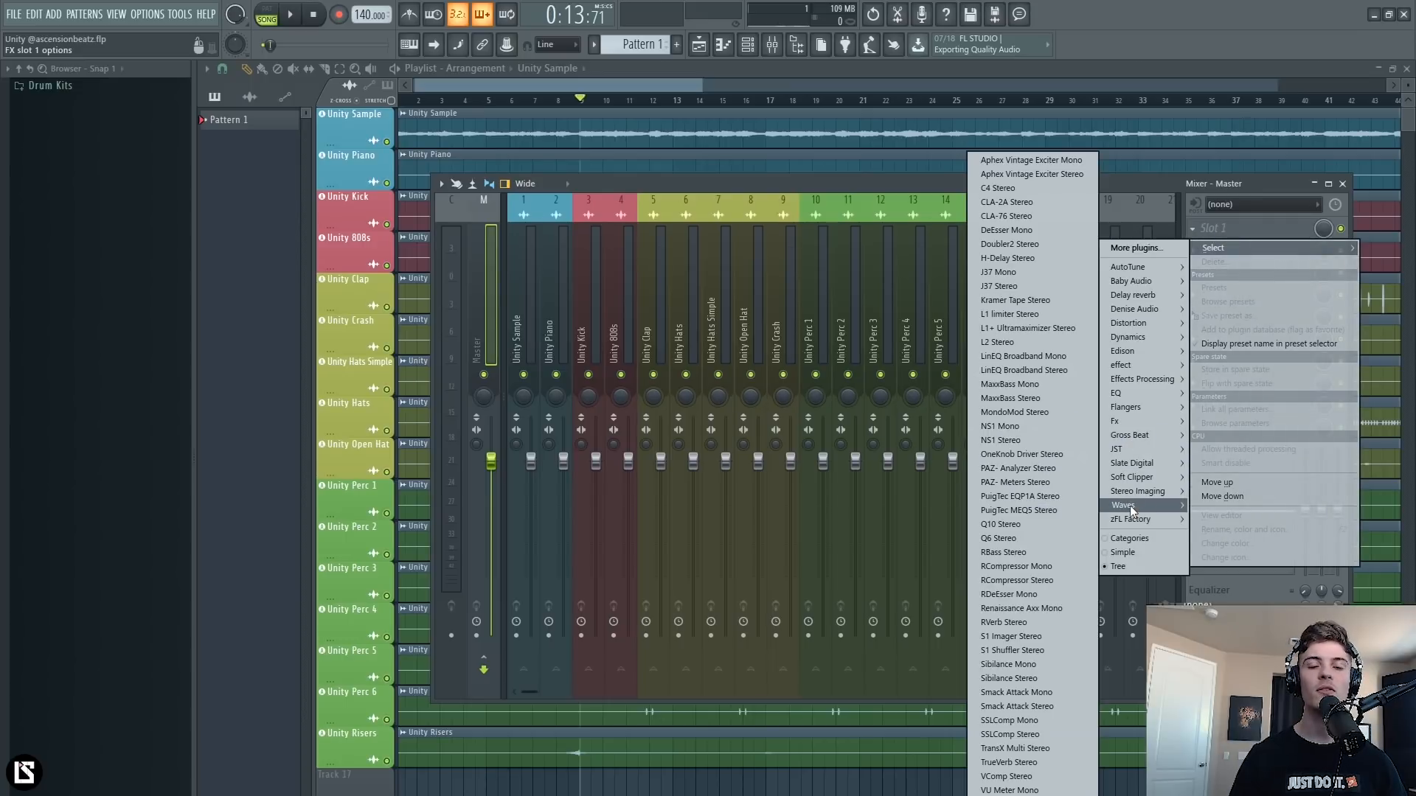
left_click(1045, 371)
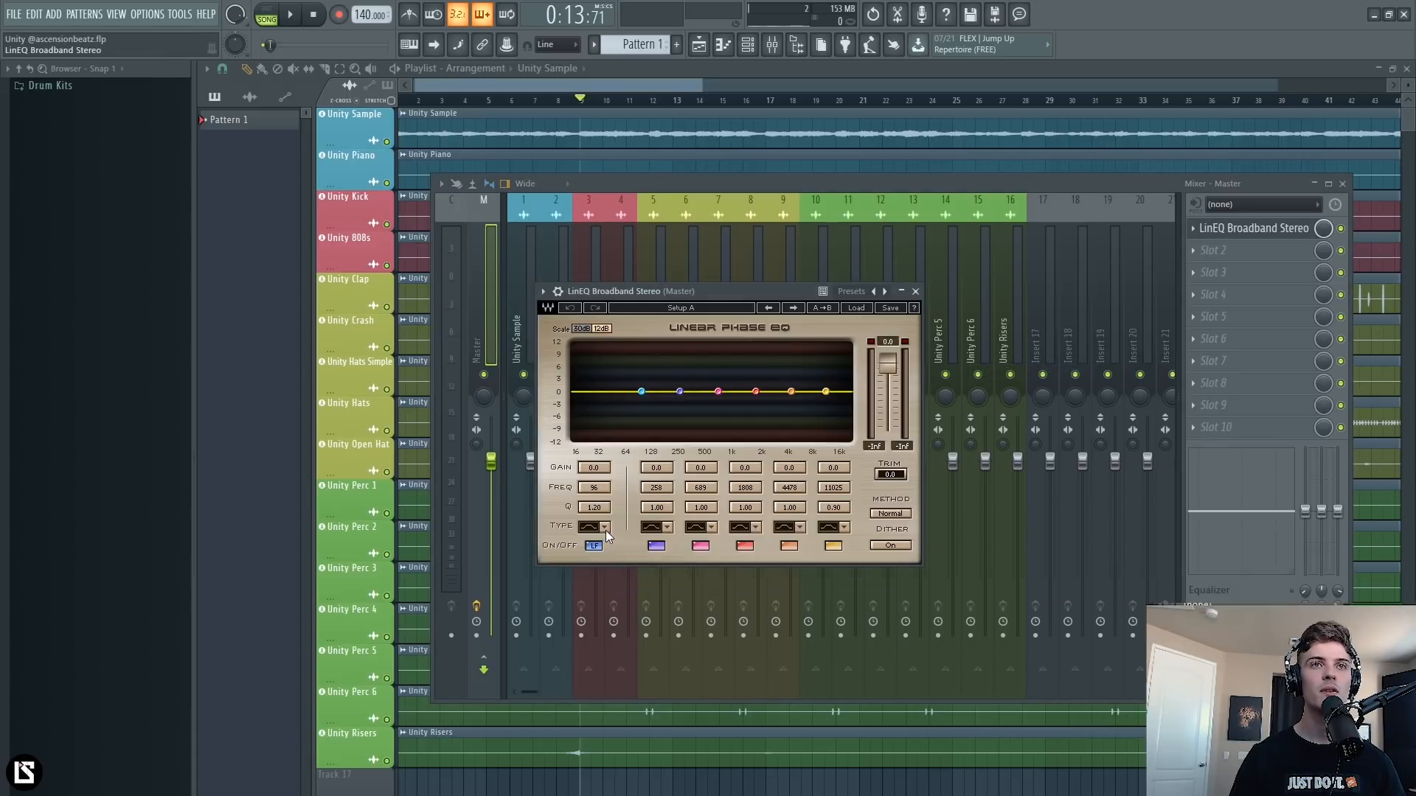
Turn the Master EQ's lowest band into a low-cut filter at 22 Hz and close the plugin.
left_click(604, 528)
left_click(619, 587)
left_click(596, 491)
type("20")
key("Return")
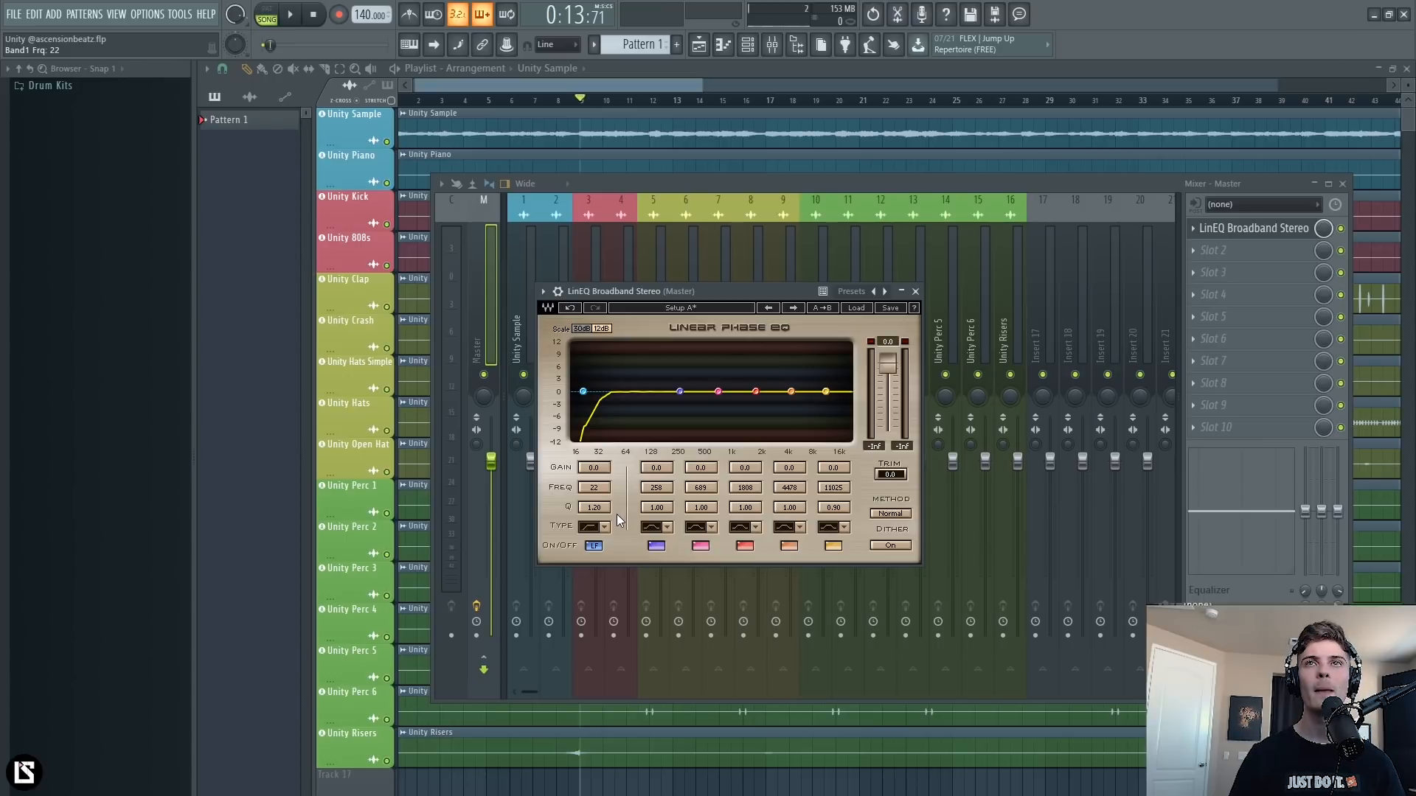
left_click(915, 291)
Solo the Unity 808s track in the mixer.
left_click(503, 325)
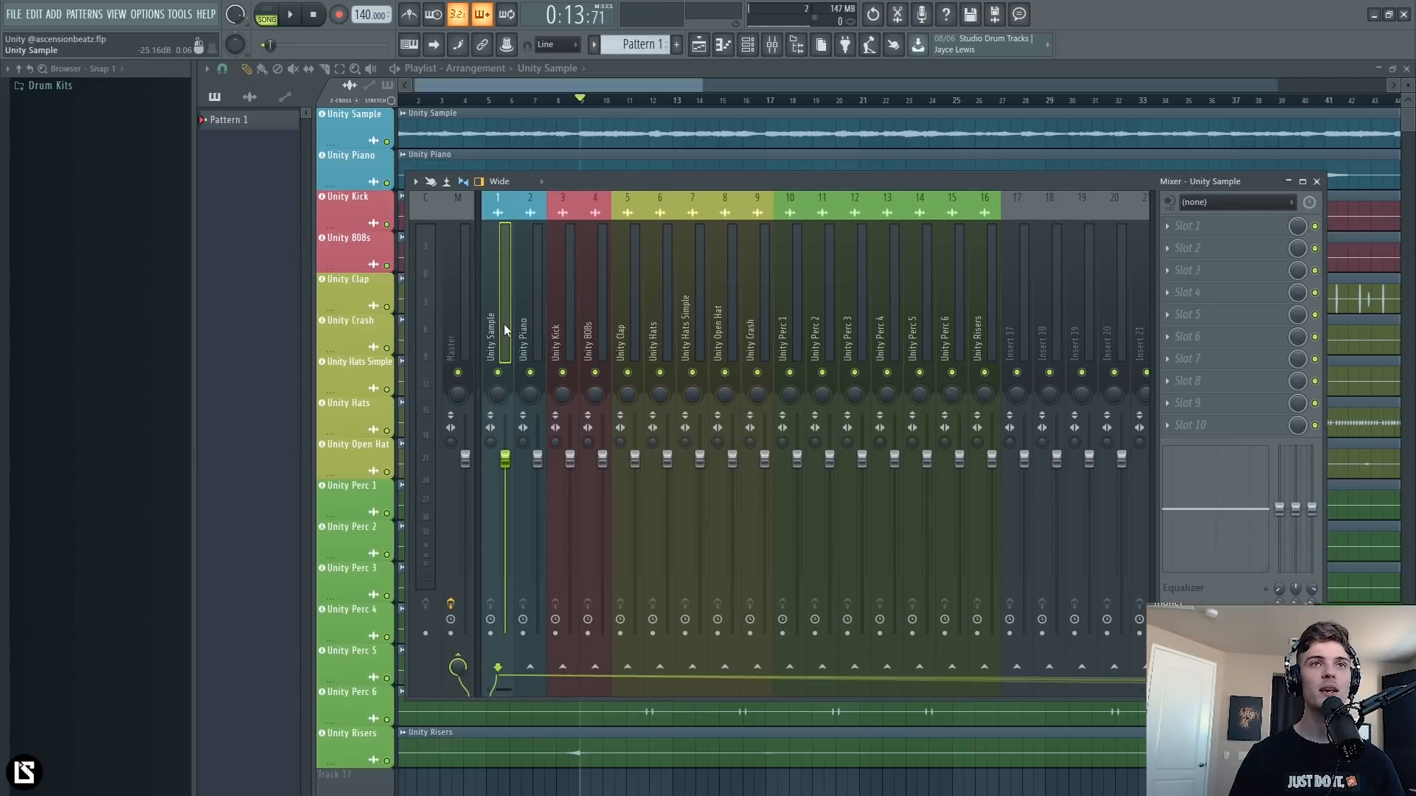
left_click(565, 333)
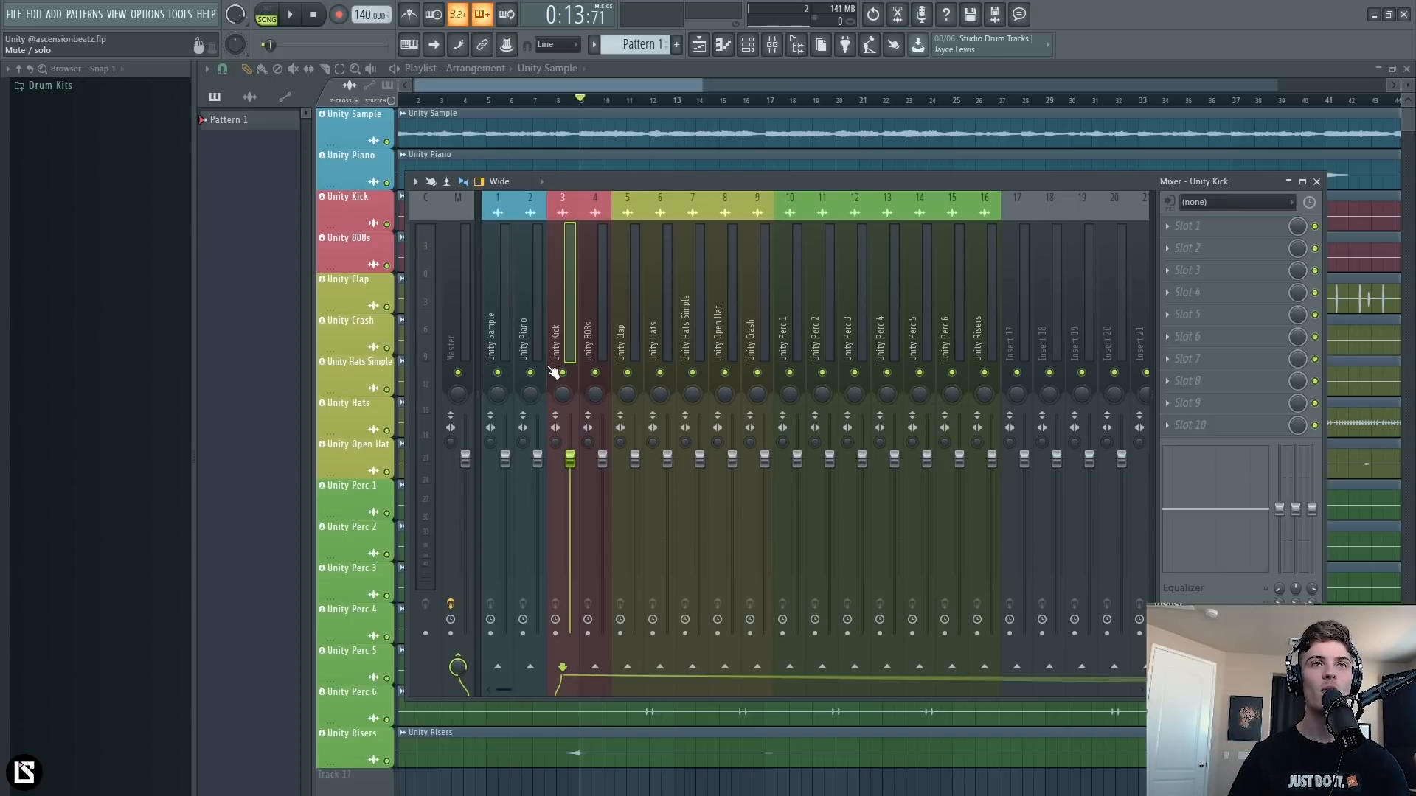
left_click(599, 302)
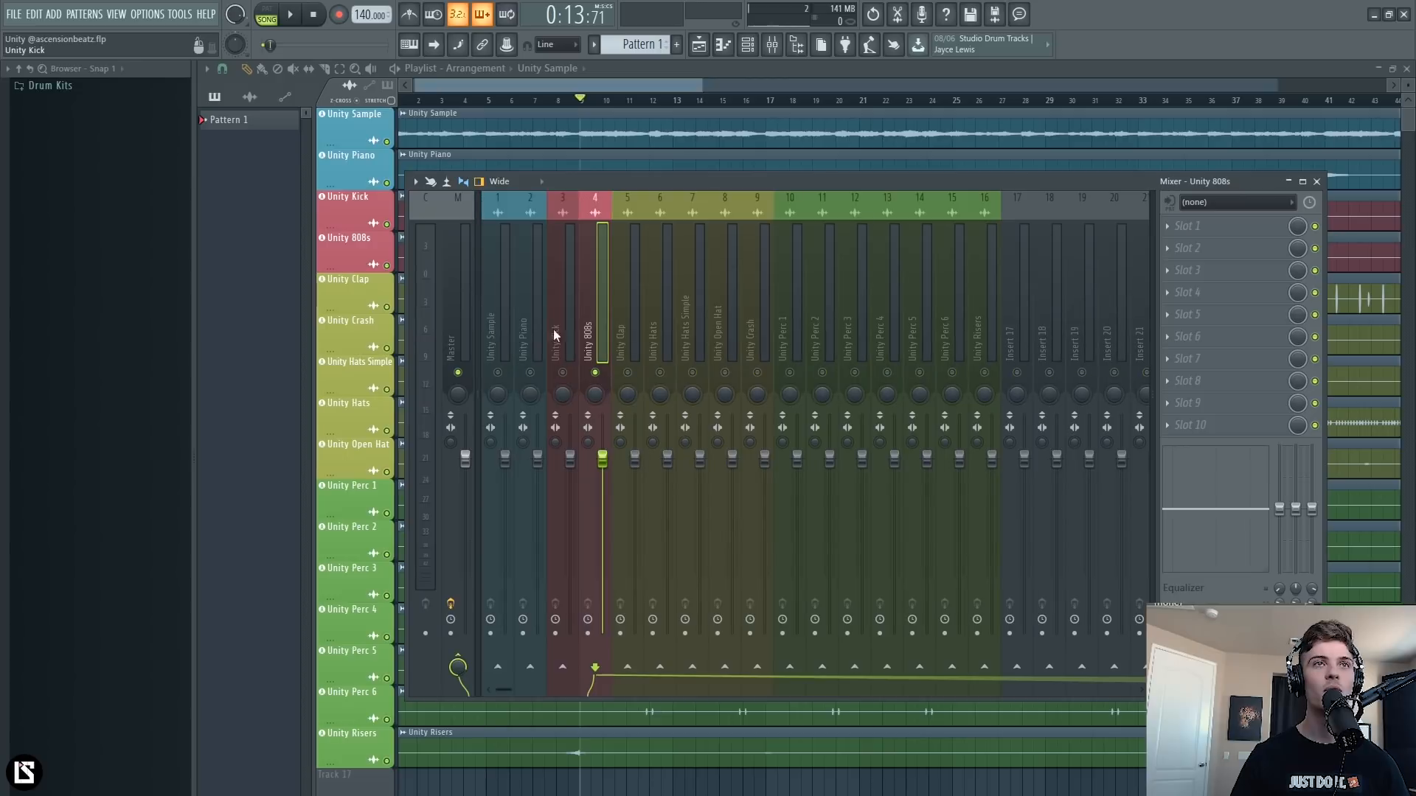
Load the Waves PAZ- Analyzer Stereo plugin into the third effect slot of the Master track.
left_click(469, 328)
left_click(1237, 269)
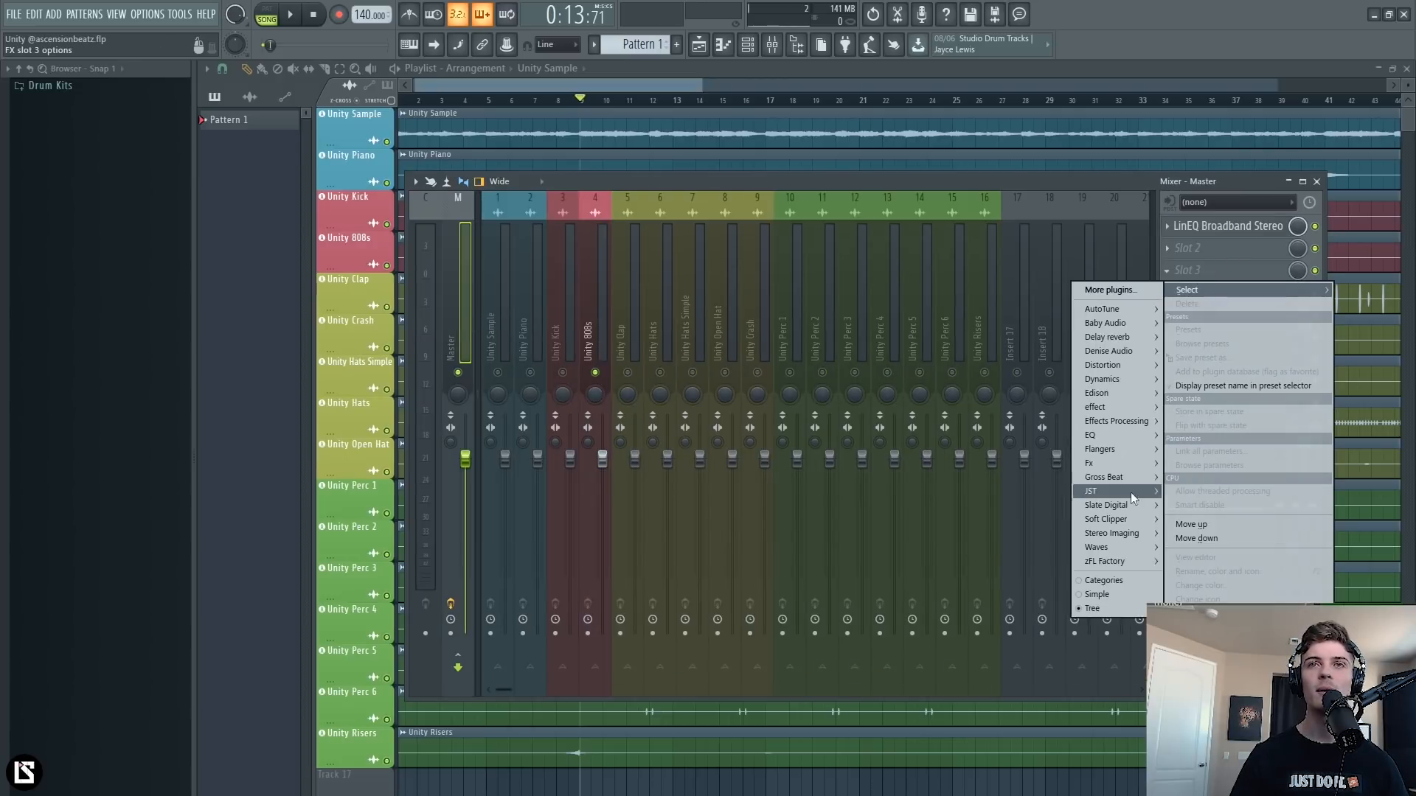
mouse_move(1121, 544)
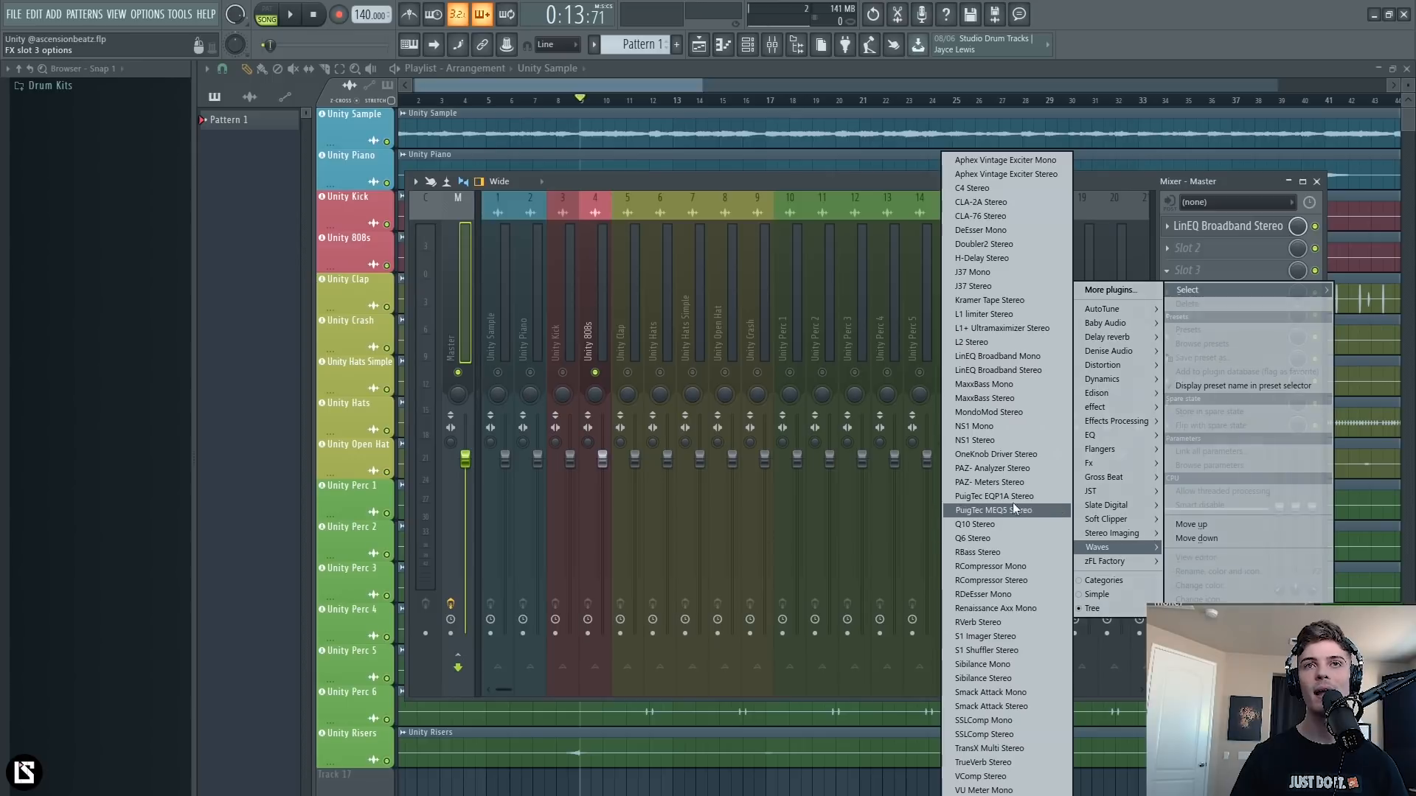
left_click(992, 469)
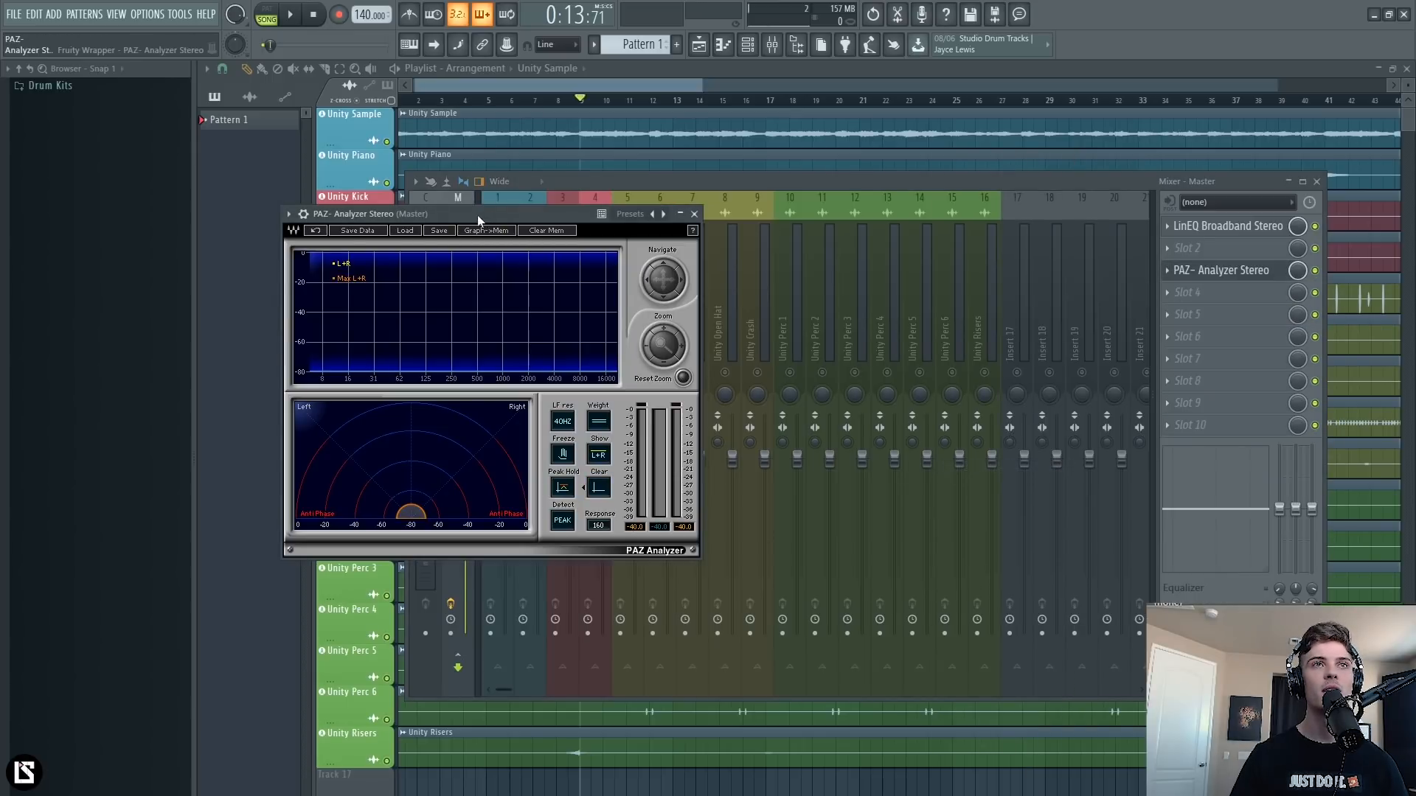
Move the PAZ Analyzer away from the solo controls and examine the soloed 808s' stereo image during playback.
left_click_drag(476, 214, 817, 394)
key("space")
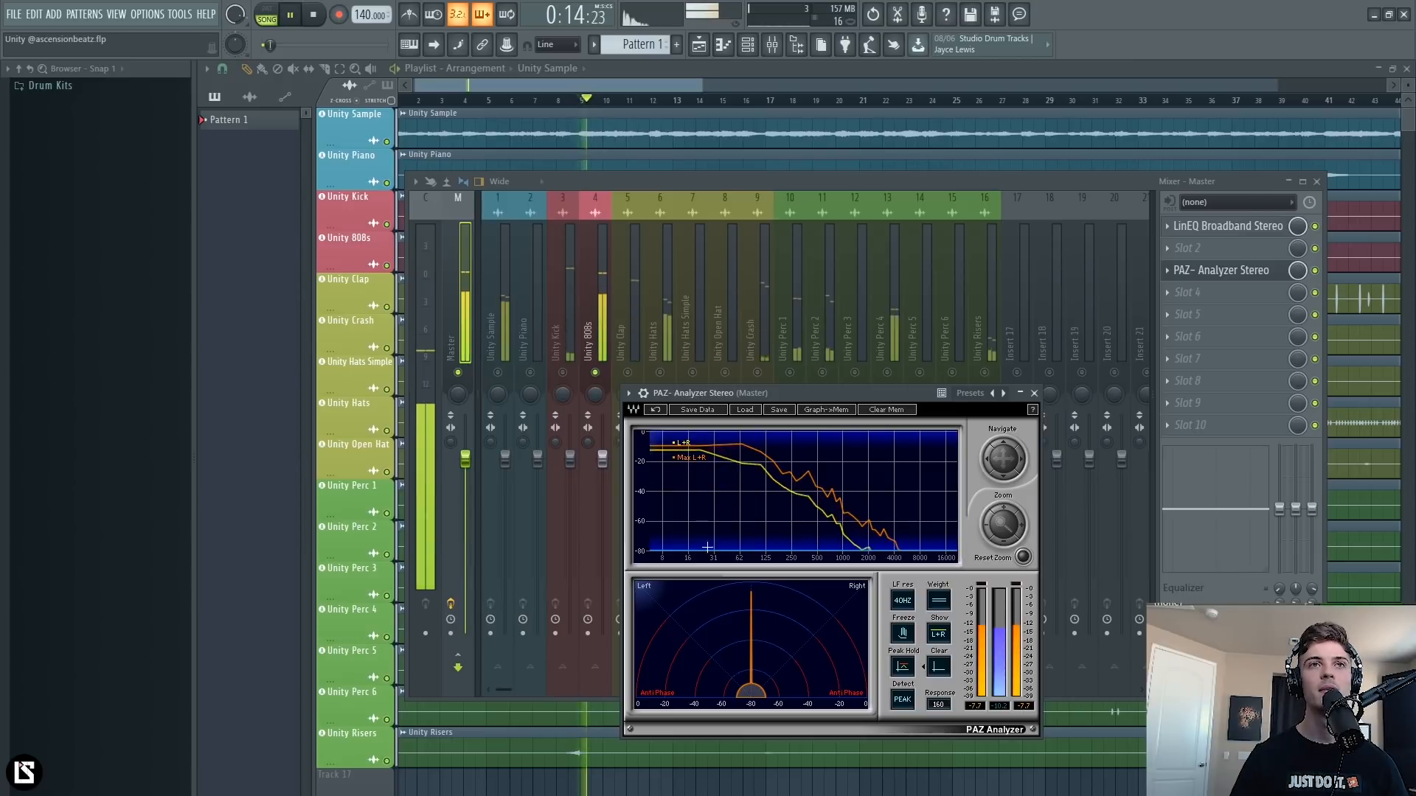
key("space")
Merge the Unity 808s to mono with their stereo separation and check the result in the Master's PAZ Analyzer.
left_click(587, 444)
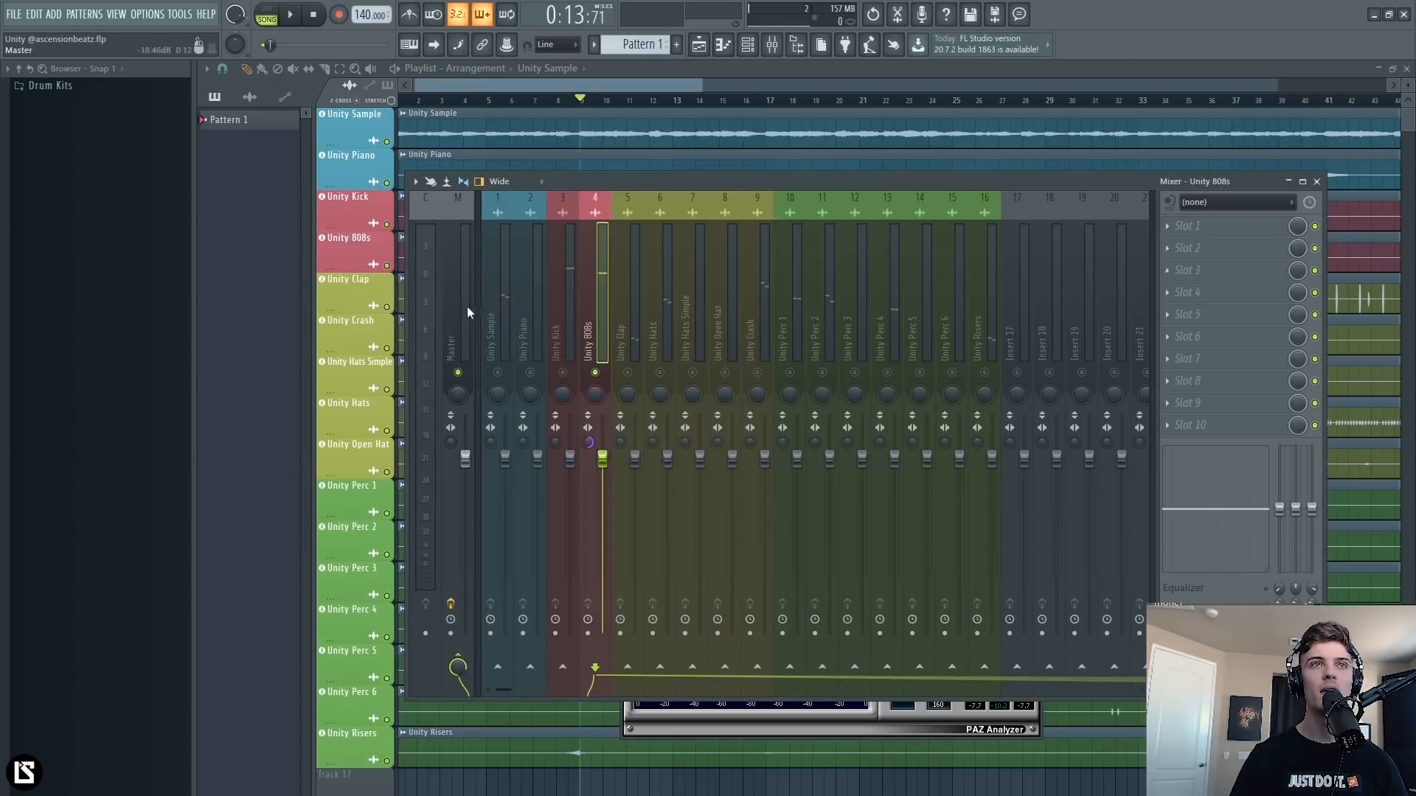
left_click(1244, 271)
key("space")
key("space")
left_click(1034, 394)
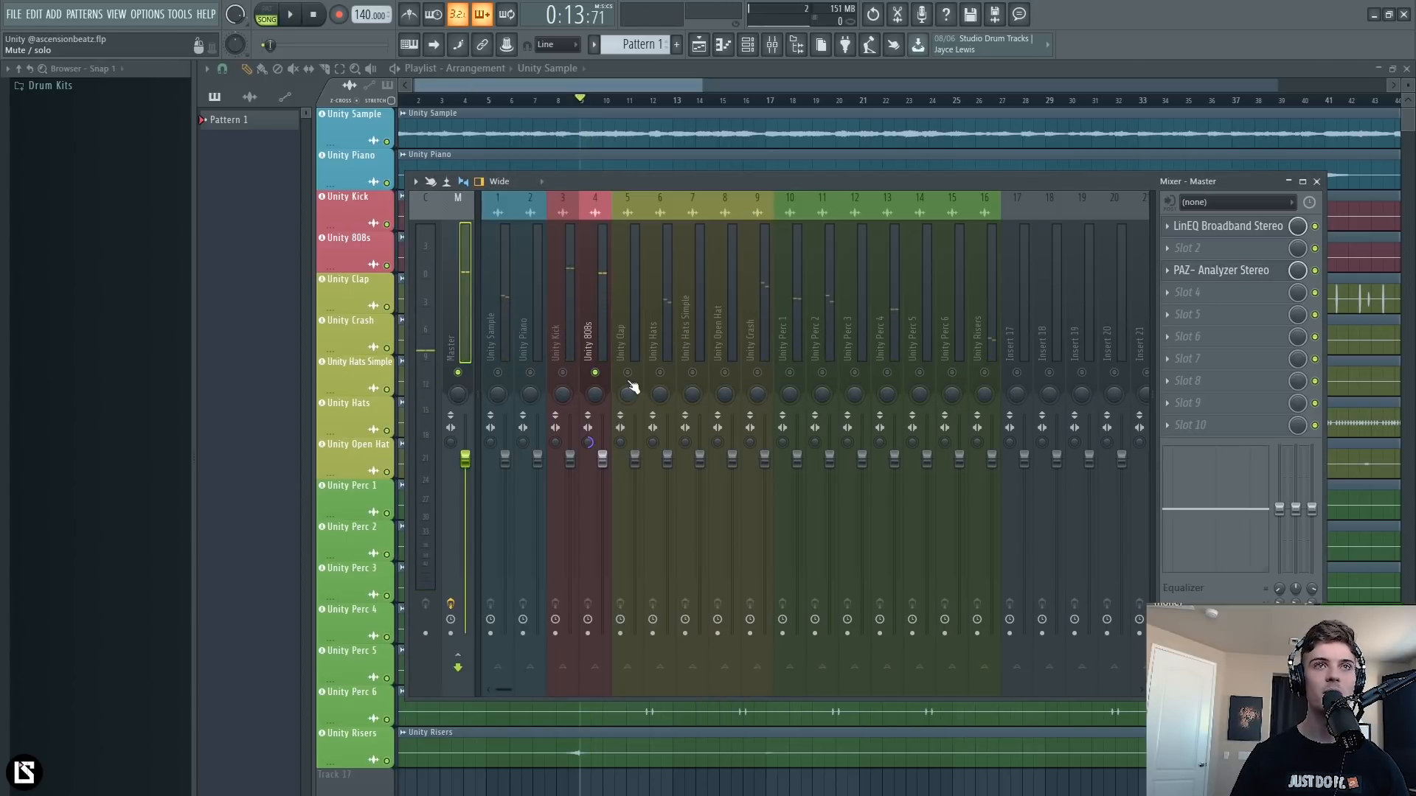
Solo the Unity Kick, clear the PAZ Analyzer's held peaks and play the kick to examine its stereo image.
left_click(574, 376)
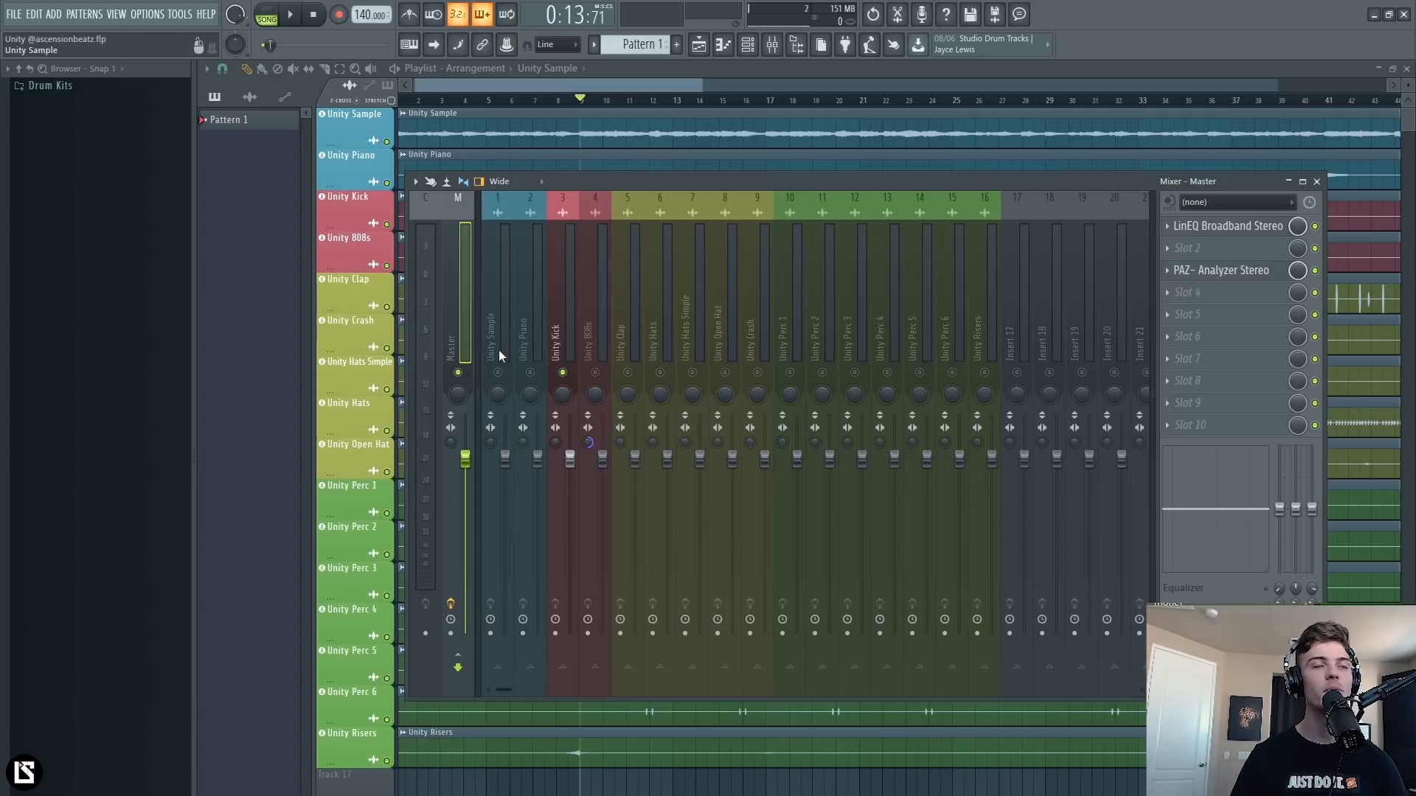
left_click(1257, 272)
left_click(940, 672)
key("space")
key("space")
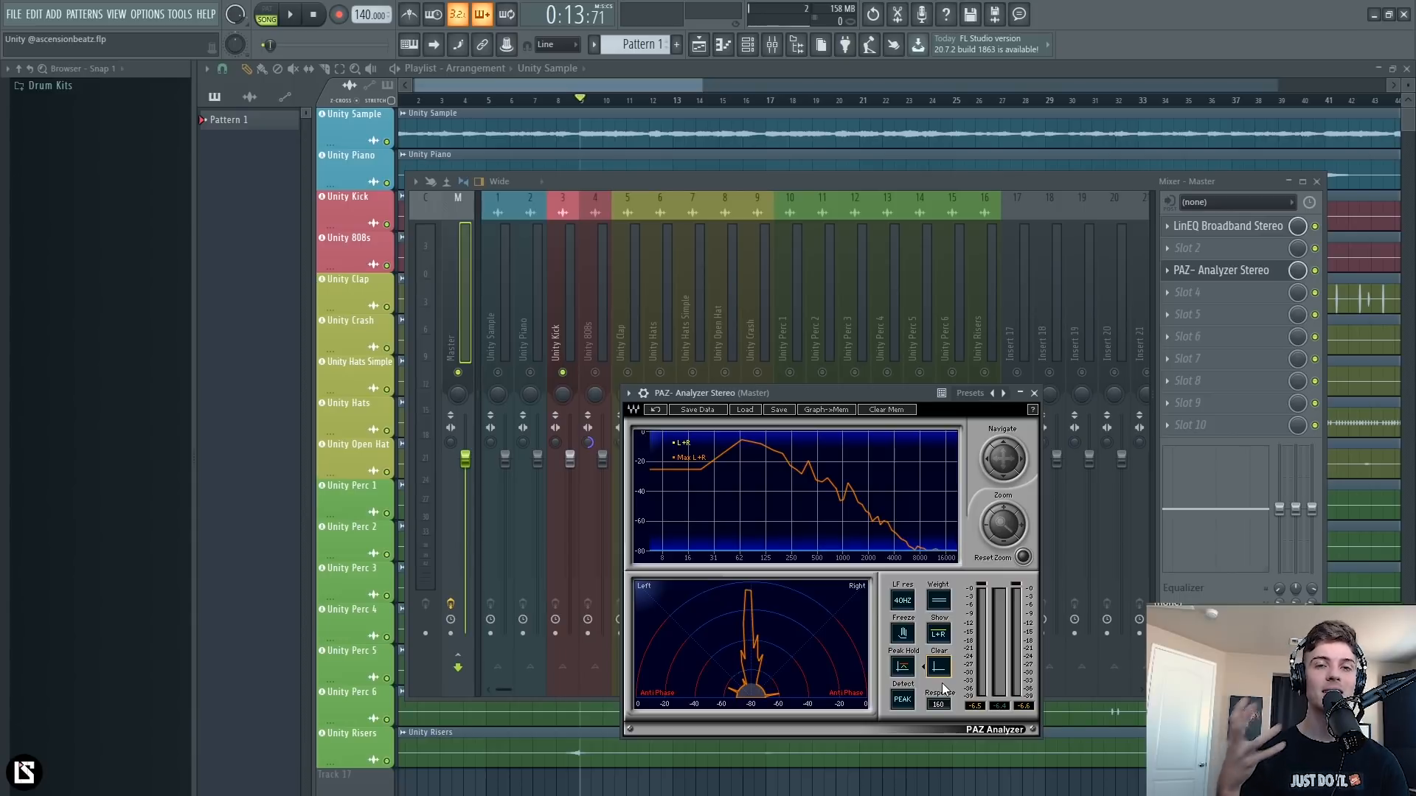
Merge the Unity Kick to mono with its stereo separation and check it in the PAZ Analyzer.
left_click(556, 444)
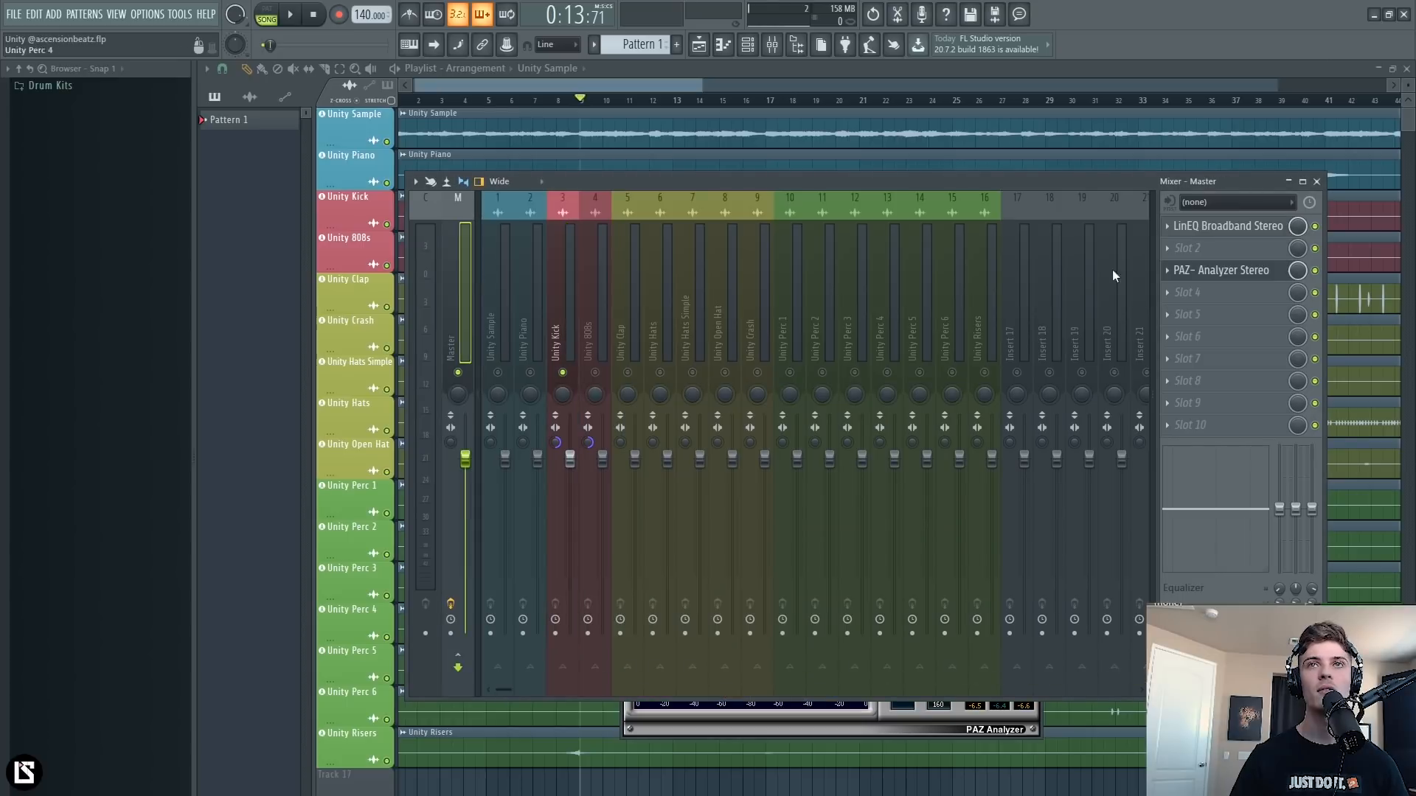
left_click(1216, 271)
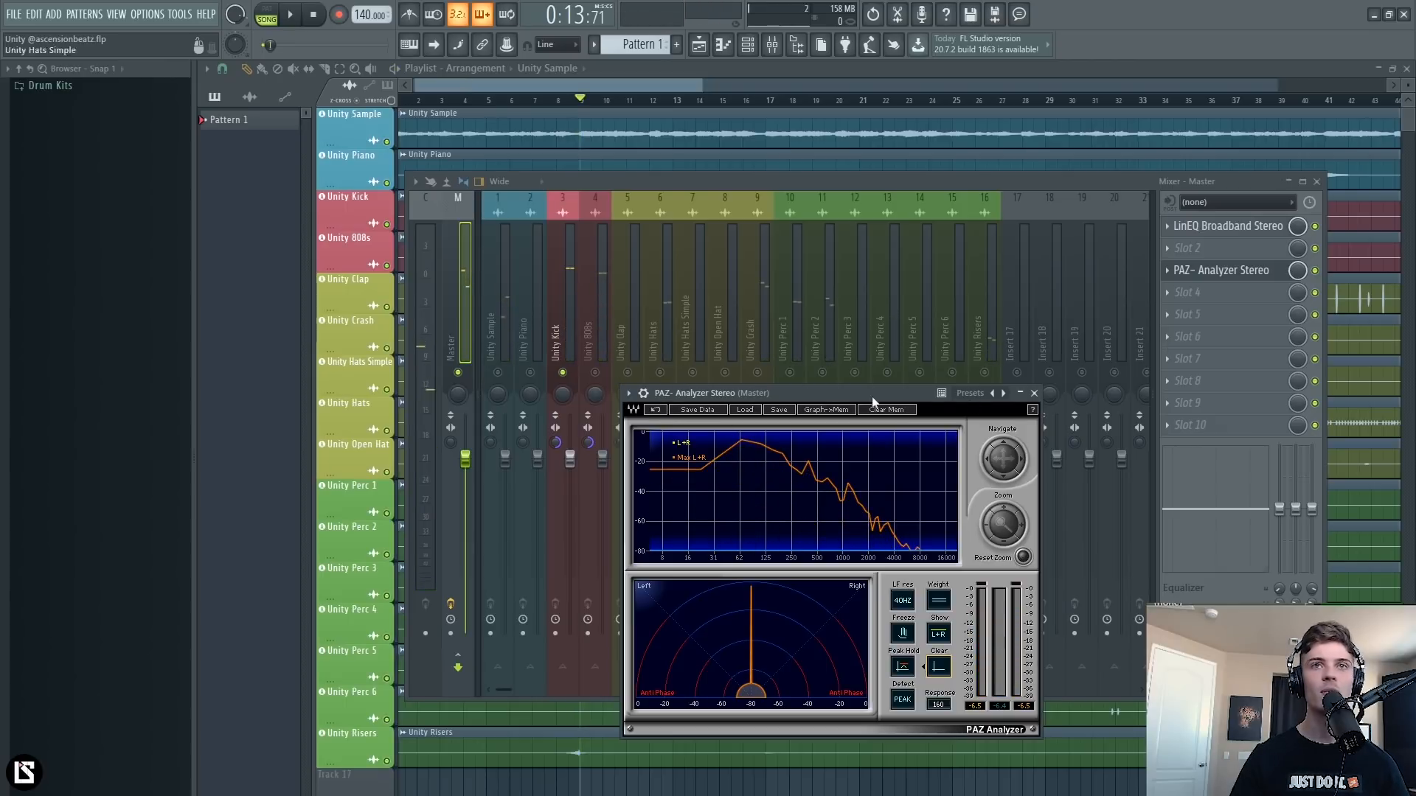
left_click(1034, 393)
Unsolo so all mixer tracks are active and merge the Master to mono with its stereo separation.
right_click(594, 377)
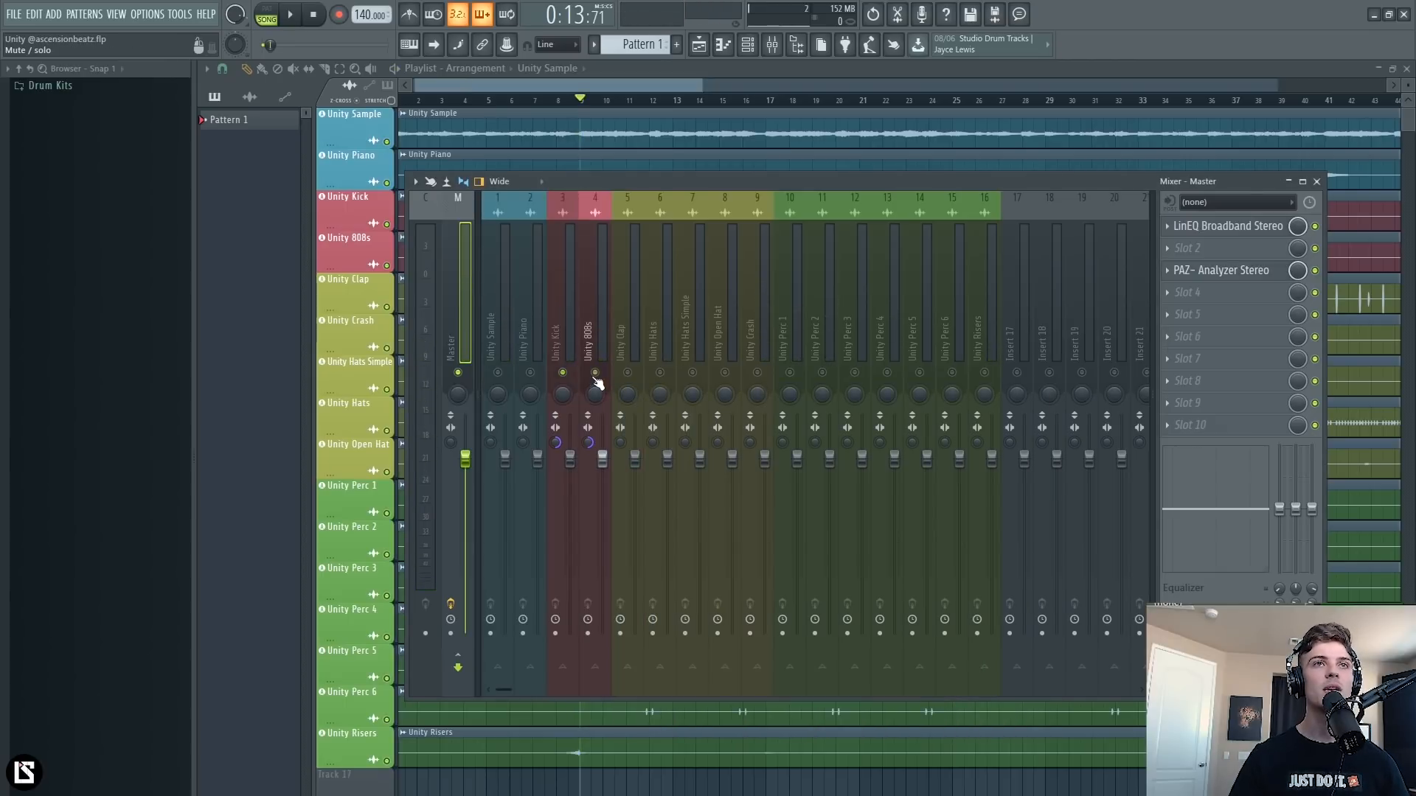
right_click(594, 377)
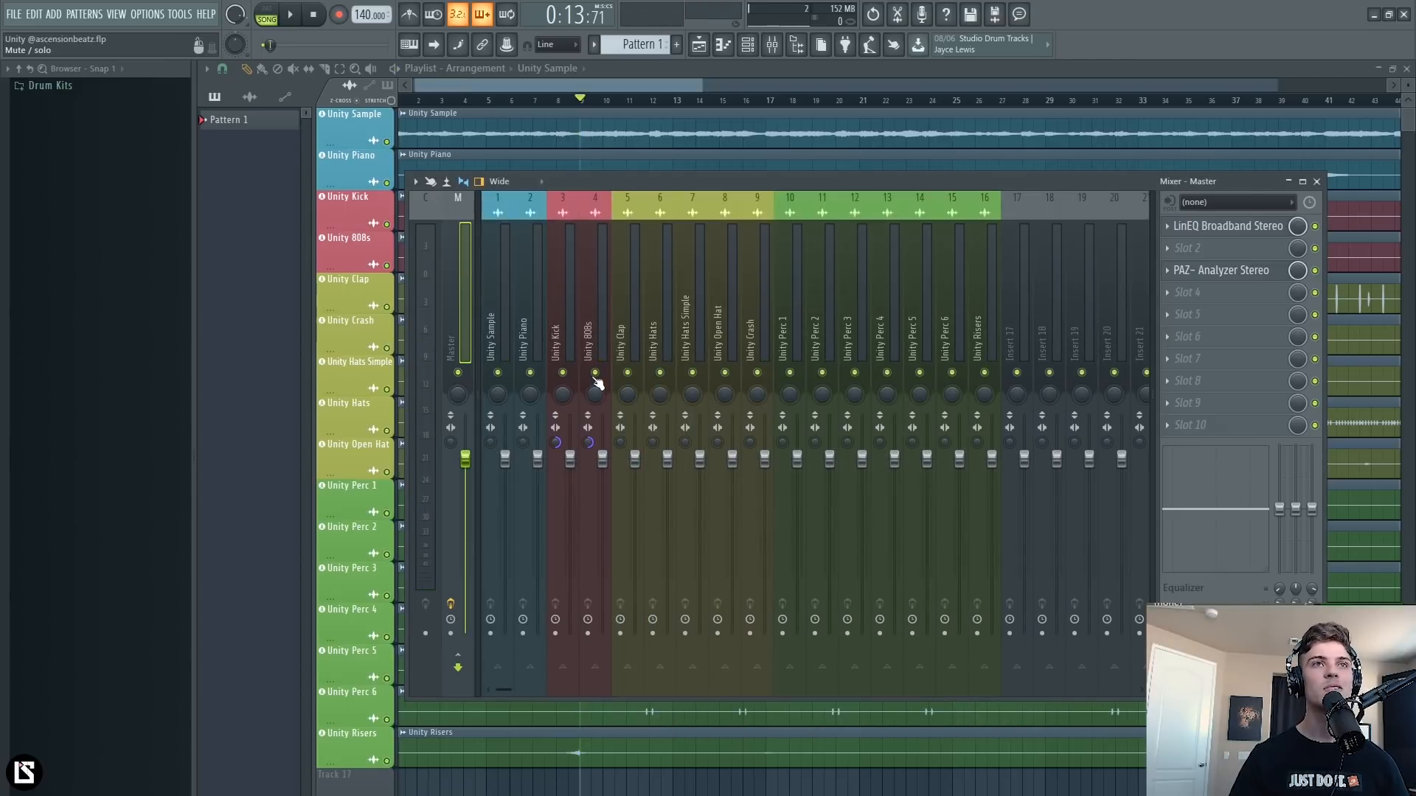
left_click(525, 341)
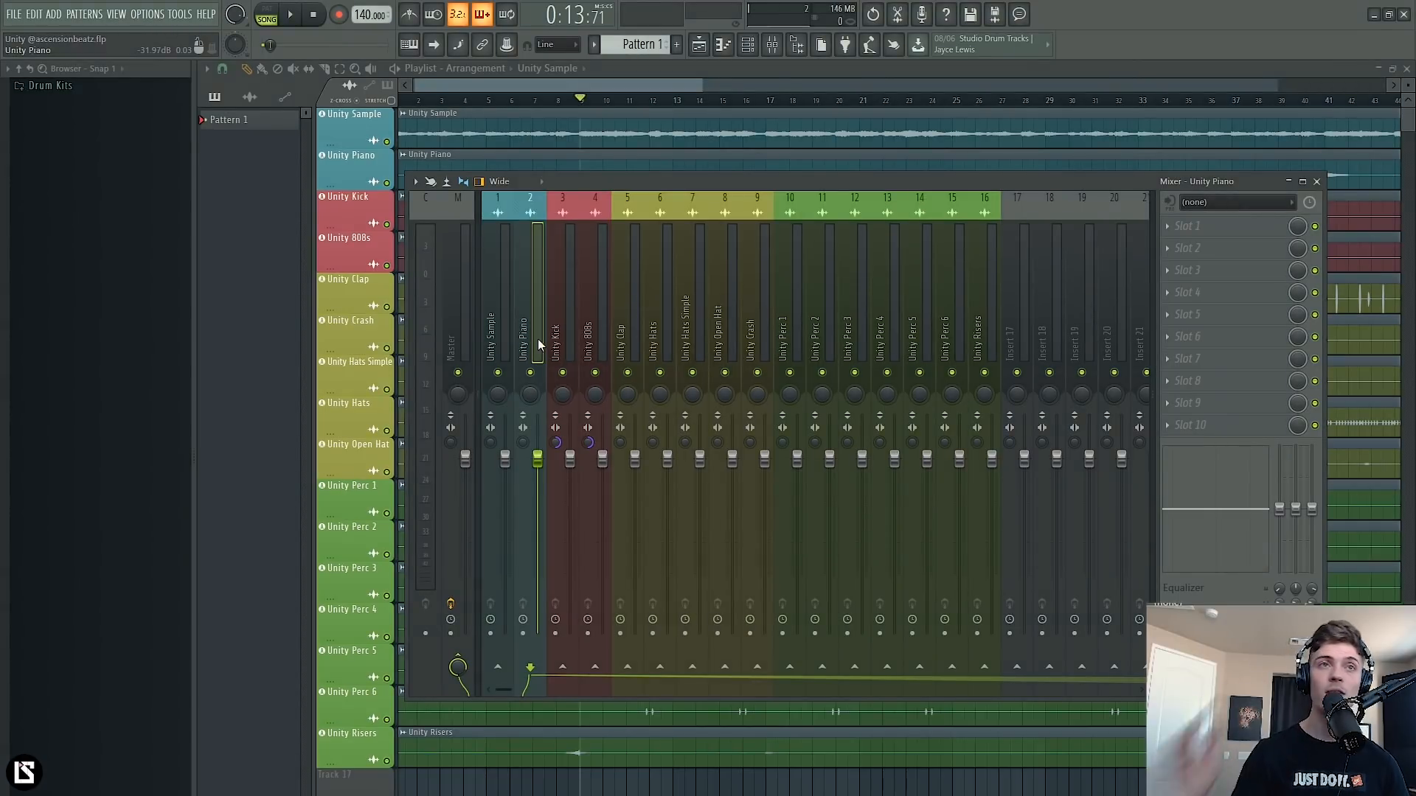
left_click_drag(451, 443, 451, 399)
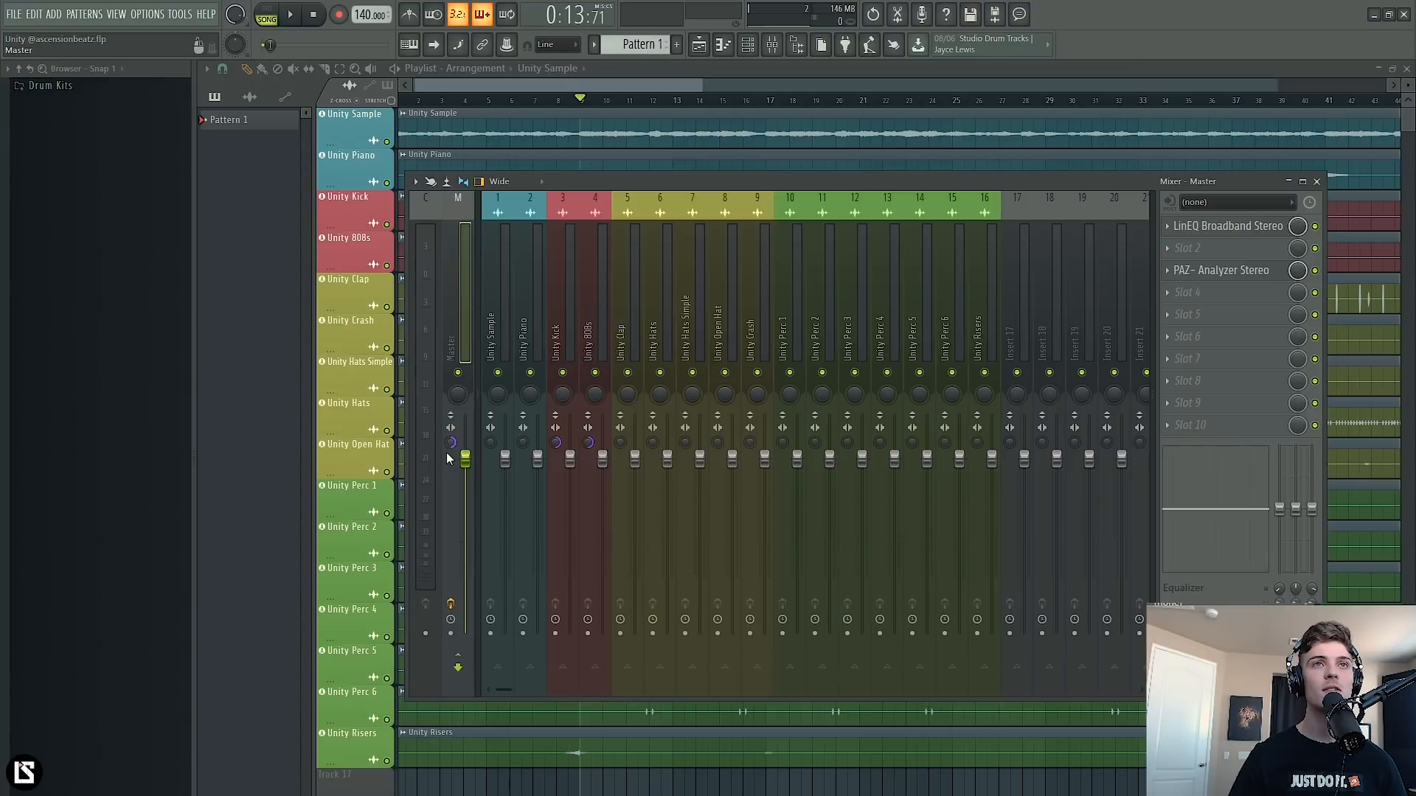
Play the full beat in mono and compare the Unity Sample's level with the other tracks.
left_click_drag(507, 333, 737, 315)
key("space")
left_click(466, 311)
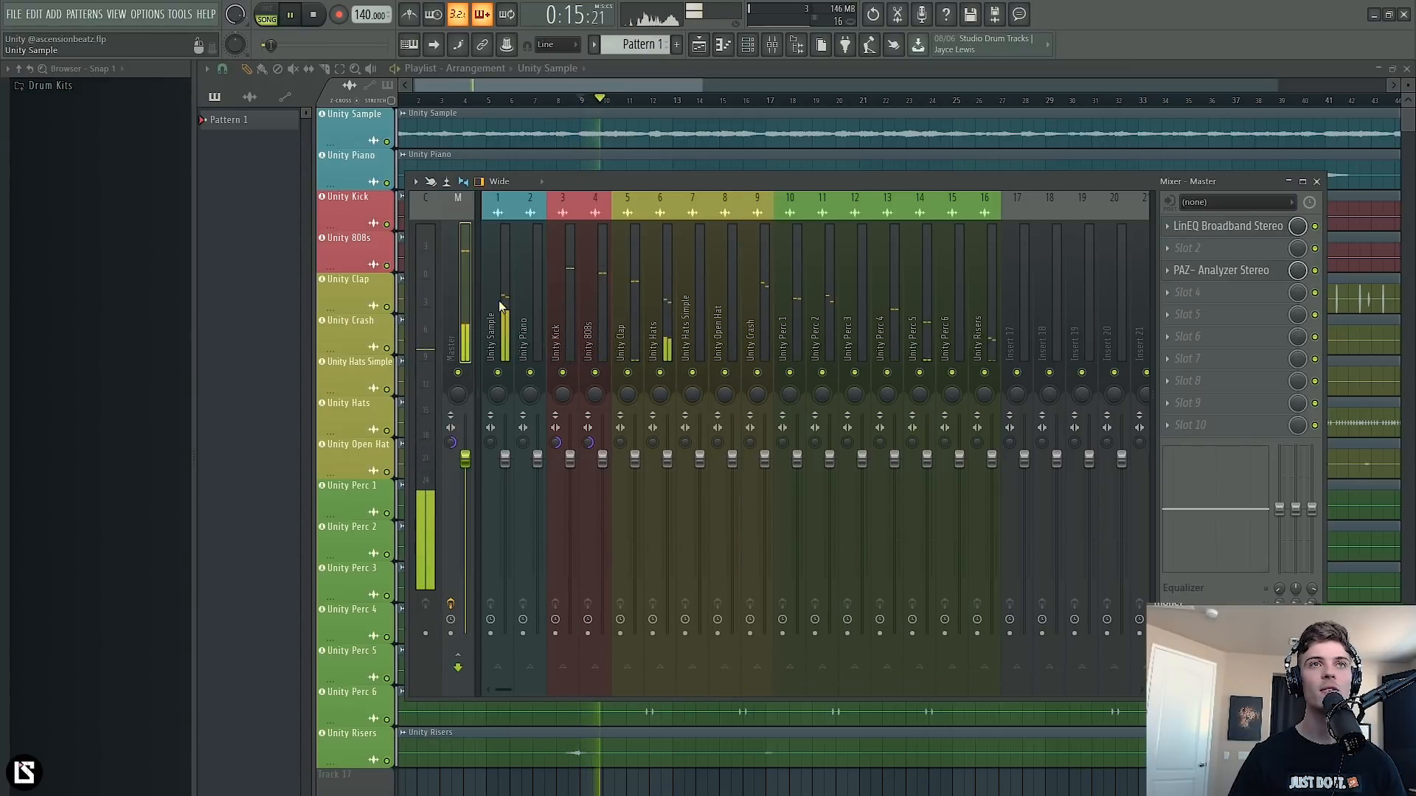
key("space")
Mute the Unity Sample track and play the beat without it.
left_click_drag(506, 319, 700, 318)
left_click(501, 376)
key("space")
key("space")
left_click(500, 348)
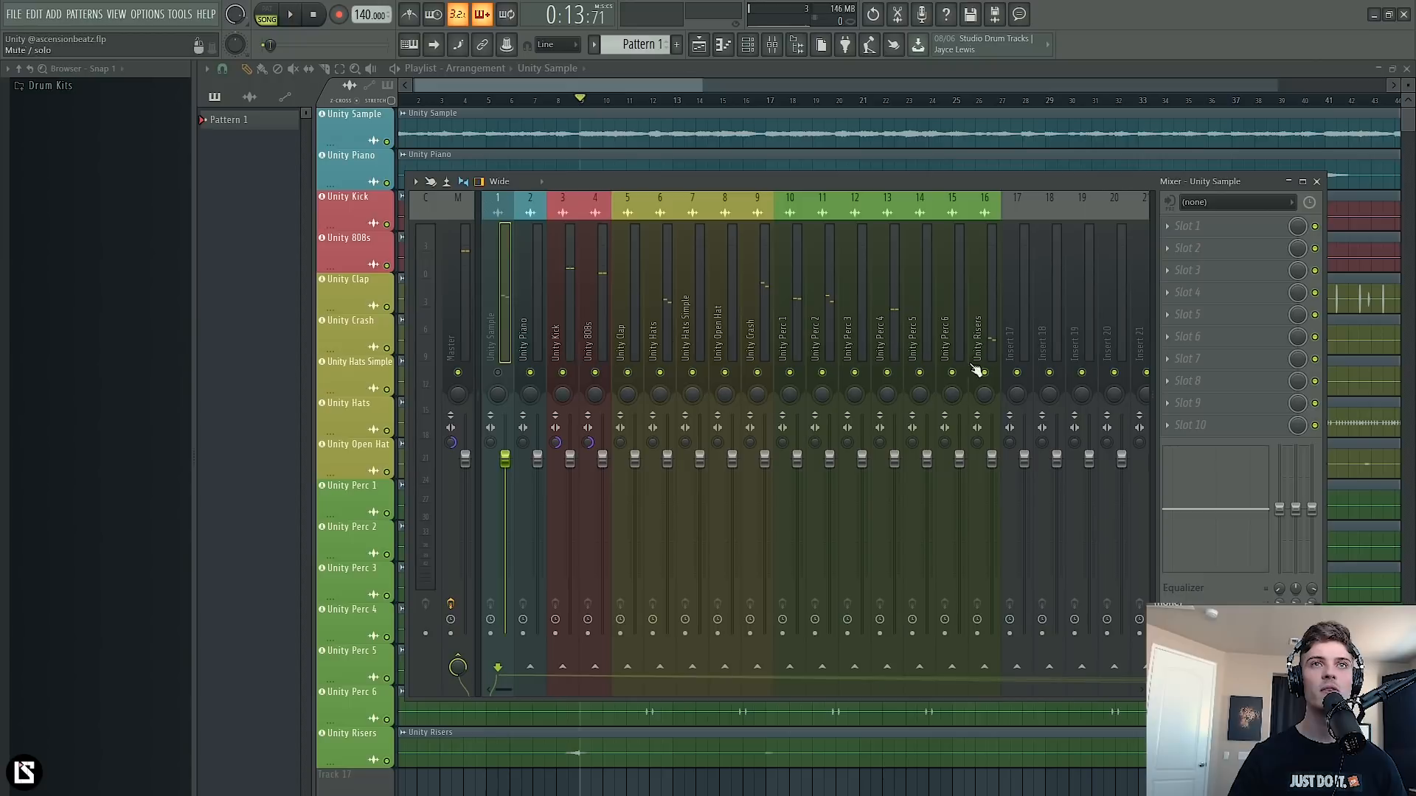
left_click(883, 327)
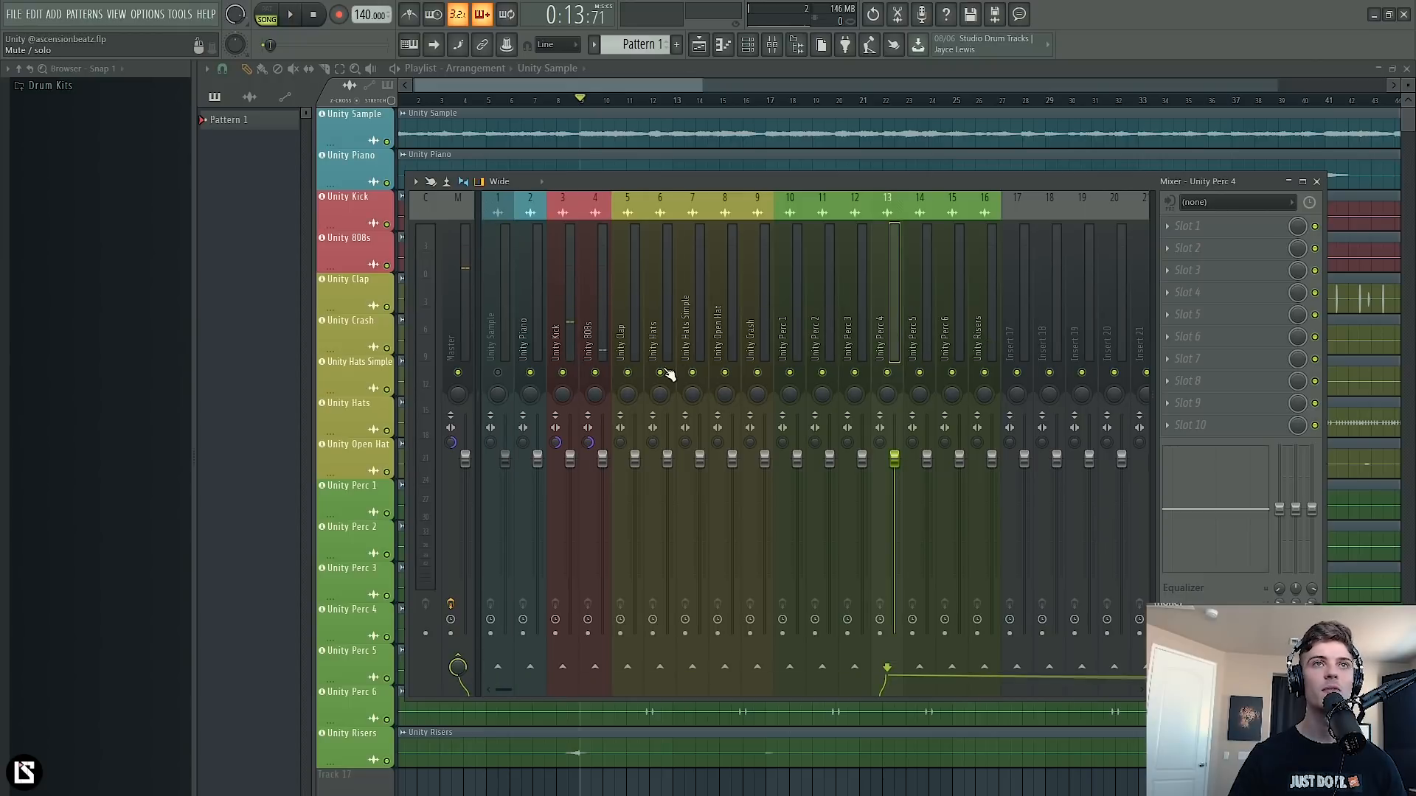
Lower the Unity Kick volume slightly and the Unity 808s volume further while the beat plays.
key("space")
left_click(571, 333)
left_click_drag(574, 464, 607, 489)
Check the Unity Clap's level and lower the Unity Hats volume a little during playback.
left_click(635, 315)
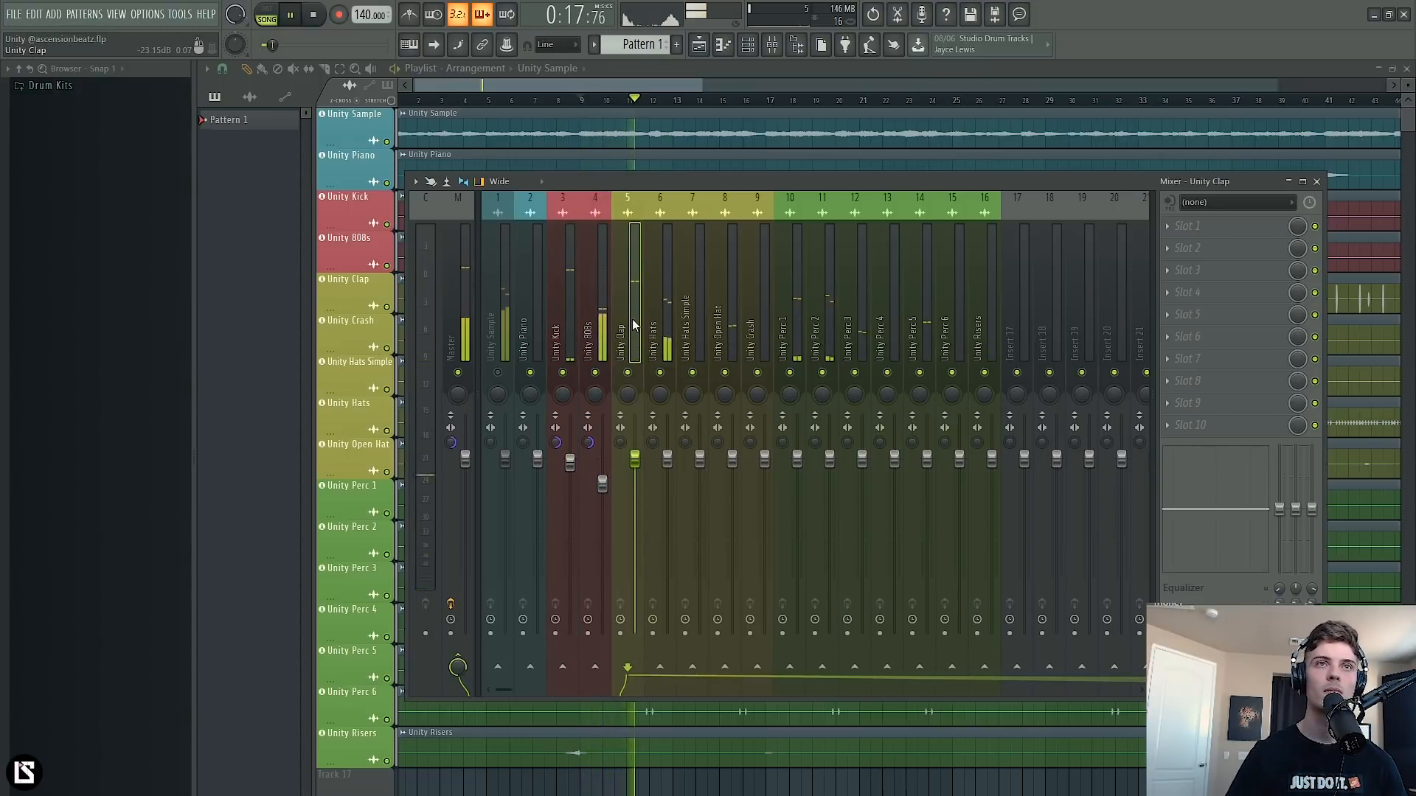
left_click(664, 475)
mouse_move(669, 461)
left_mouse_down()
mouse_move(668, 473)
mouse_move(636, 462)
mouse_move(668, 483)
left_mouse_up()
left_click(699, 350)
key("space")
key("space")
Replay the beat's start and lower the Unity Crash volume well below the other drums.
key("space")
left_click(768, 461)
key("space")
left_click_drag(767, 460, 765, 497)
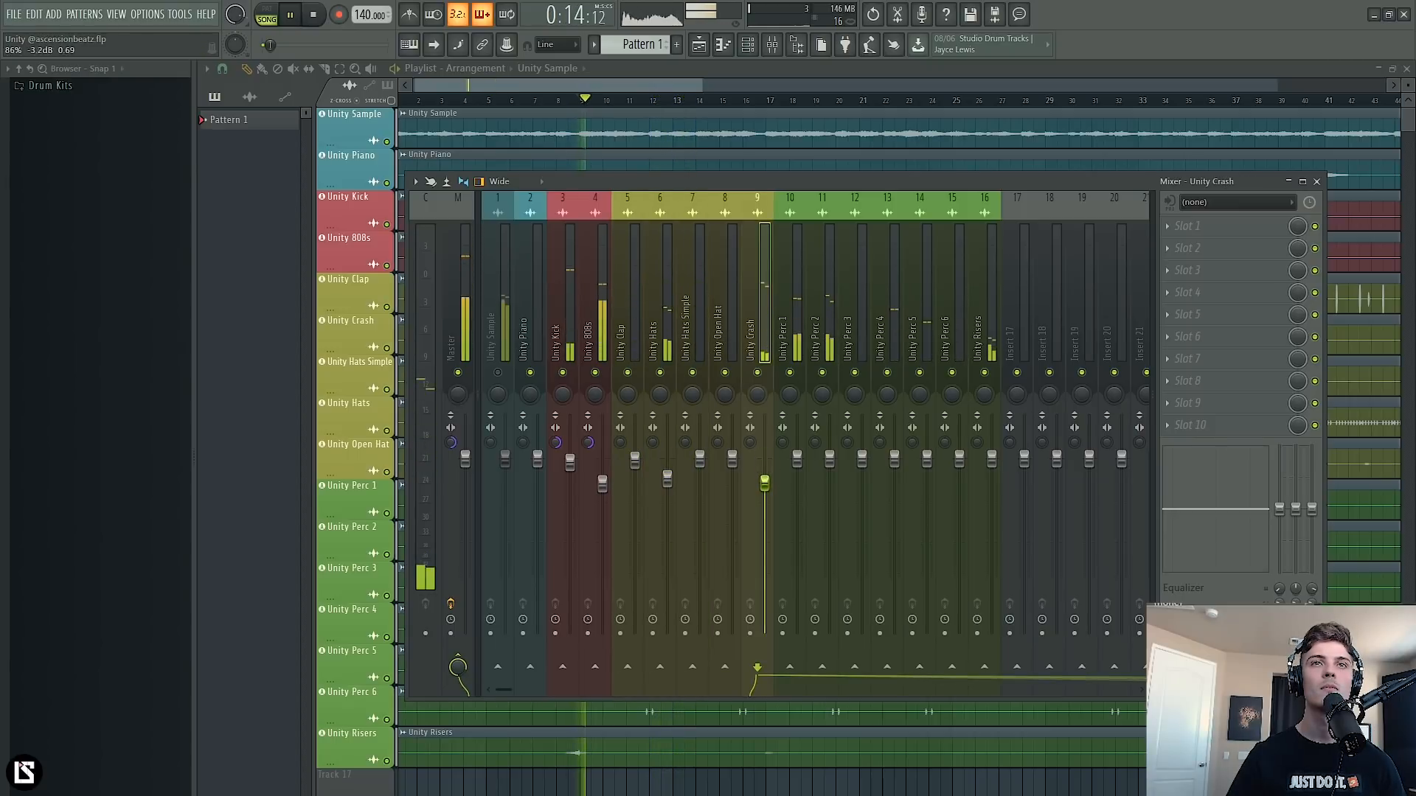
Solo and play Unity Perc 1 and Unity Perc 2 in turn to hear each one alone.
left_click(793, 329)
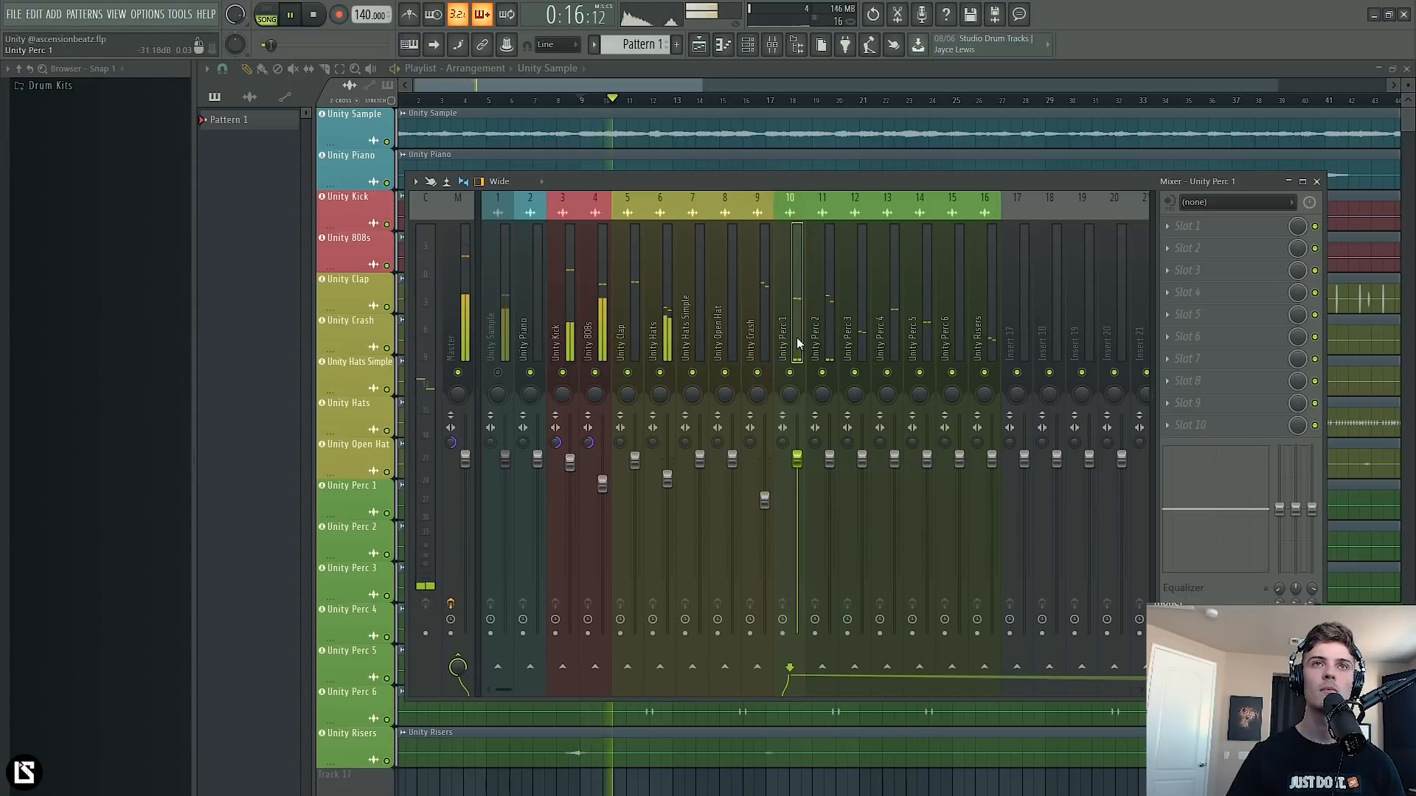
key("space")
key("space")
key("space")
key("space")
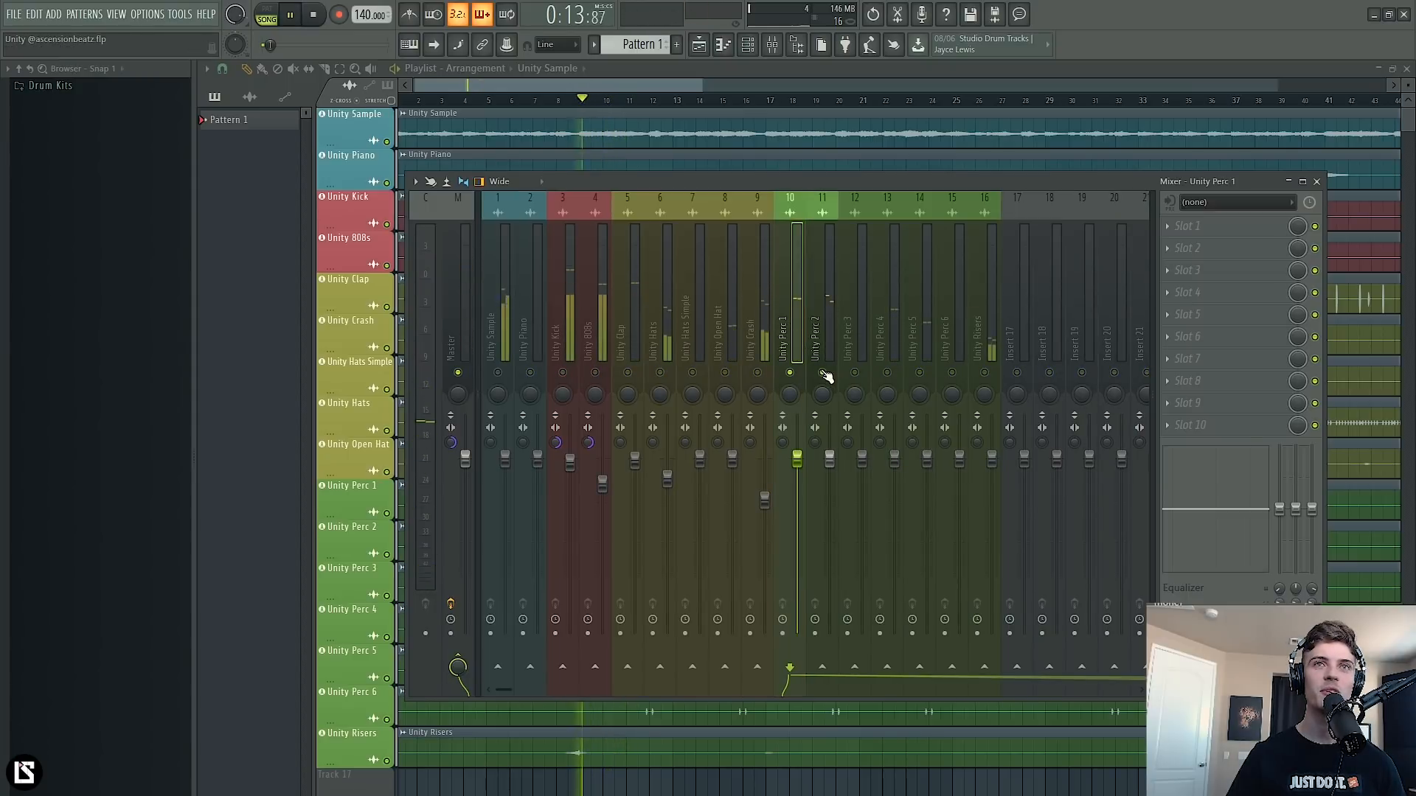
right_click(824, 374)
key("space")
key("space")
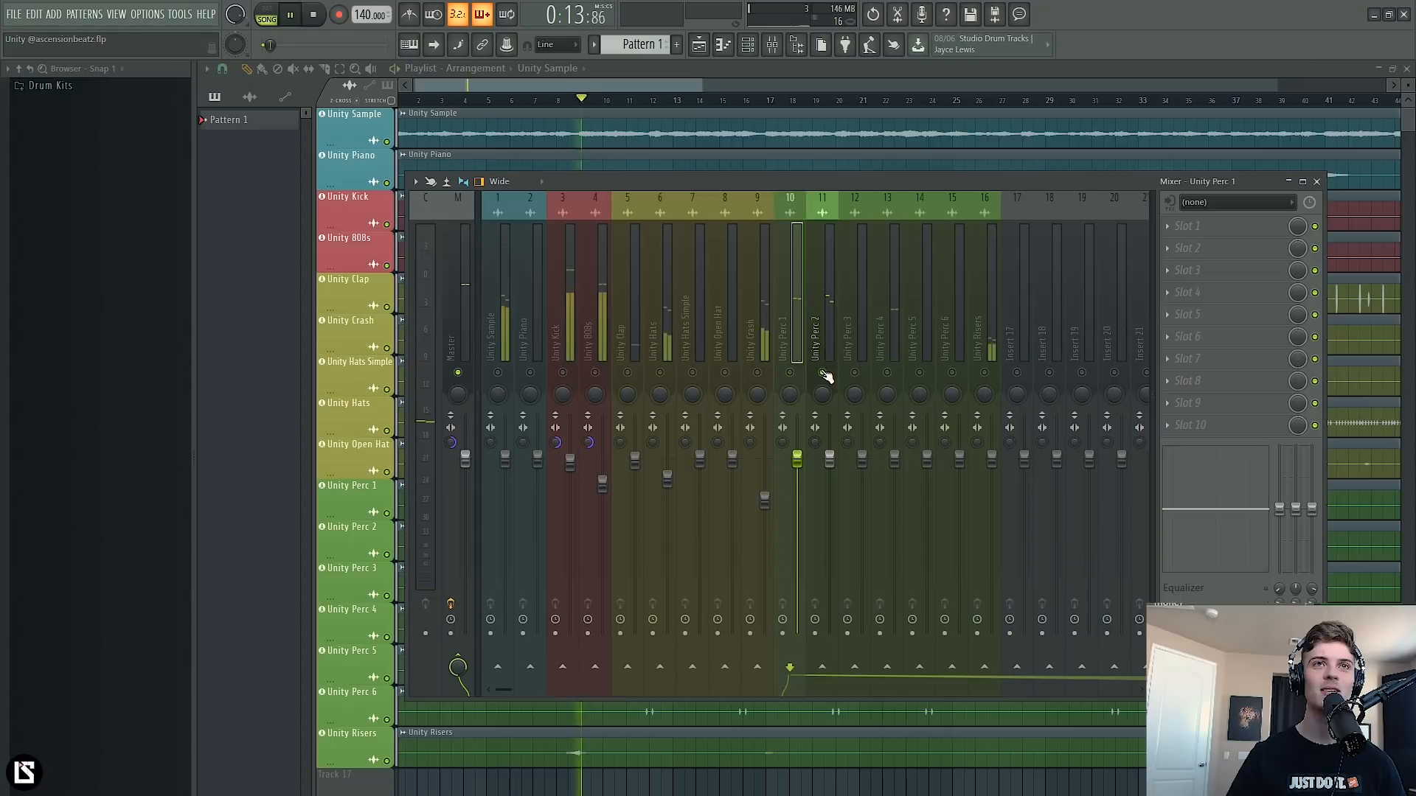
key("space")
key("space")
Solo and play Unity Perc 3 and Unity Perc 4 in turn to hear each one alone.
right_click(855, 373)
key("space")
key("space")
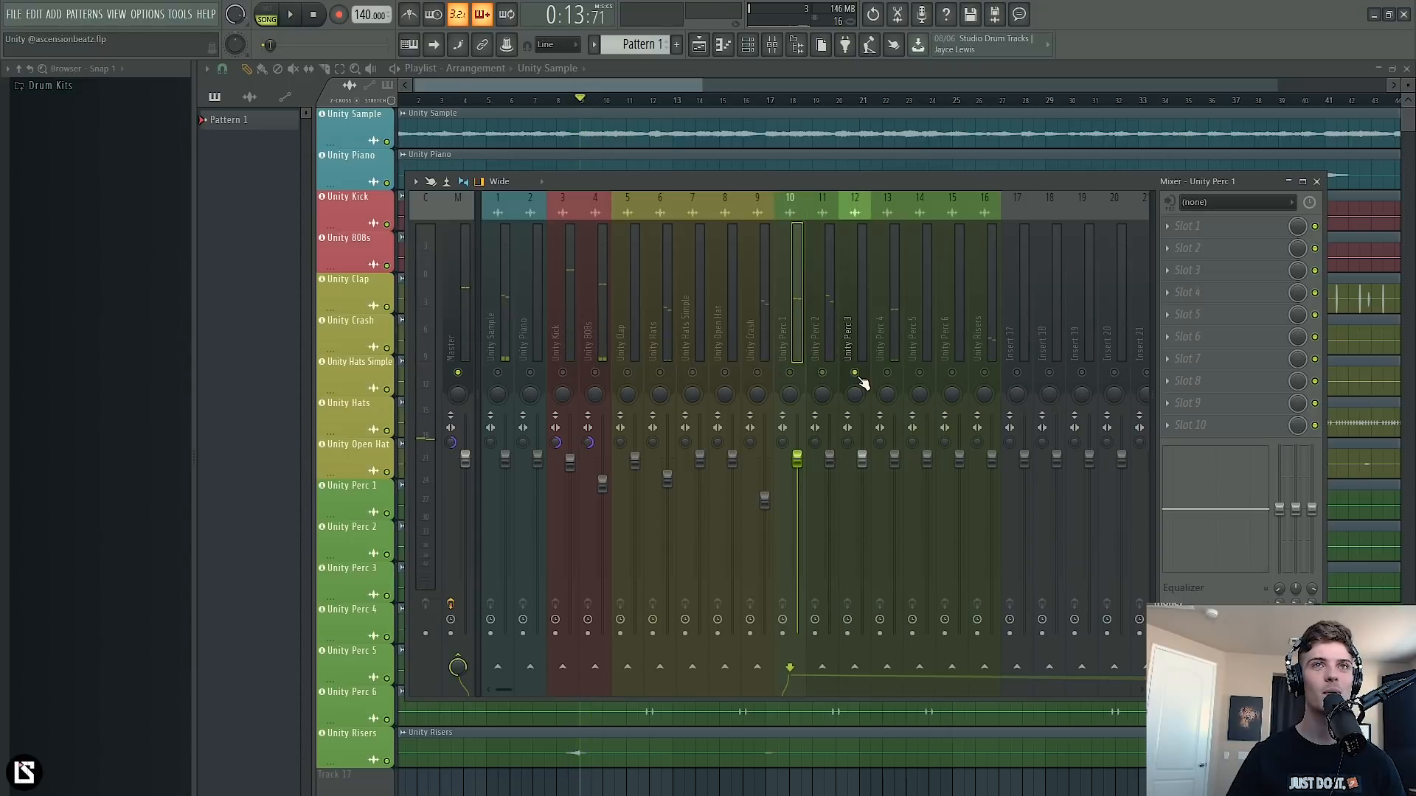
right_click(887, 373)
key("space")
key("space")
key("space")
key("space")
key("space")
Solo and play Unity Perc 5, Unity Perc 6 and Unity Risers one after another.
right_click(919, 374)
key("space")
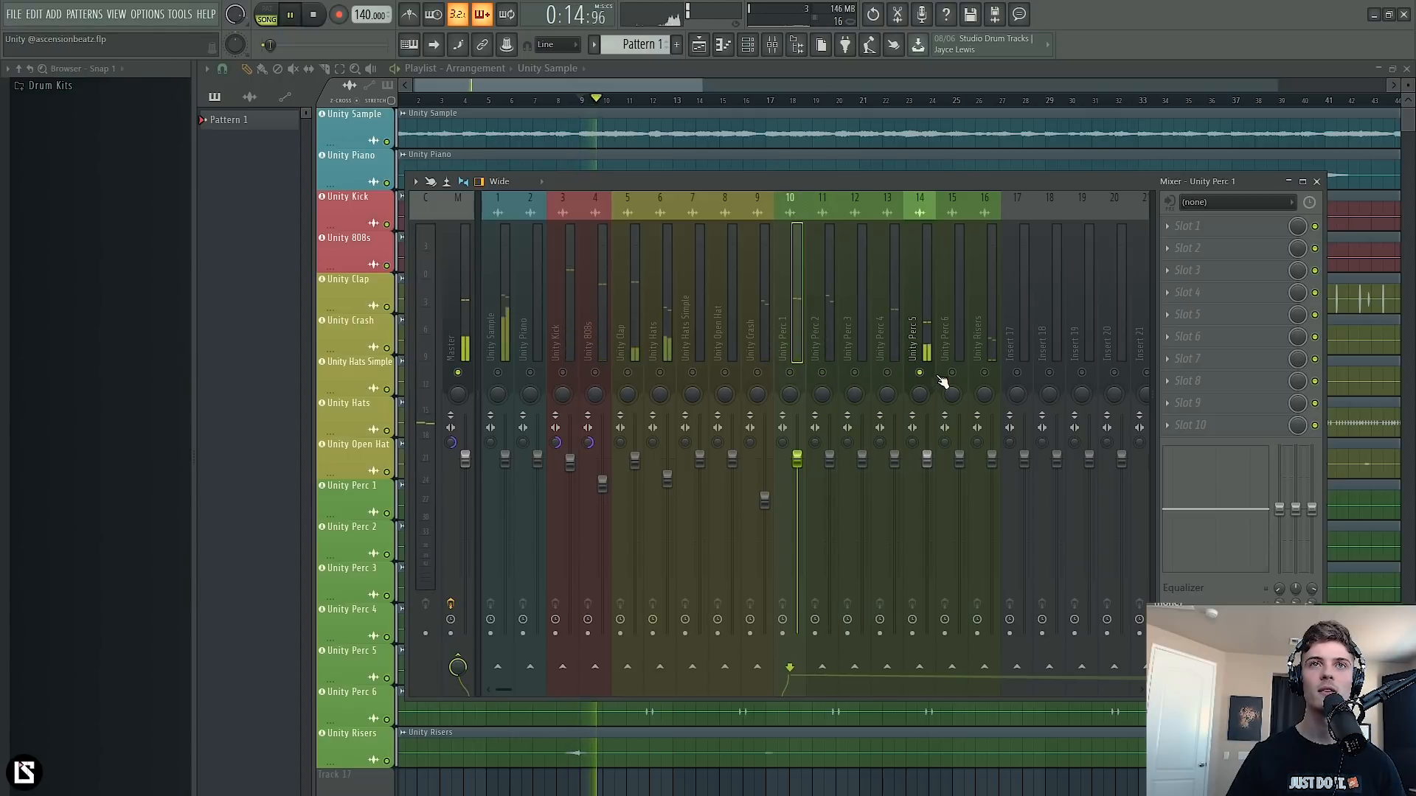
key("space")
right_click(952, 373)
key("space")
key("space")
right_click(984, 374)
key("space")
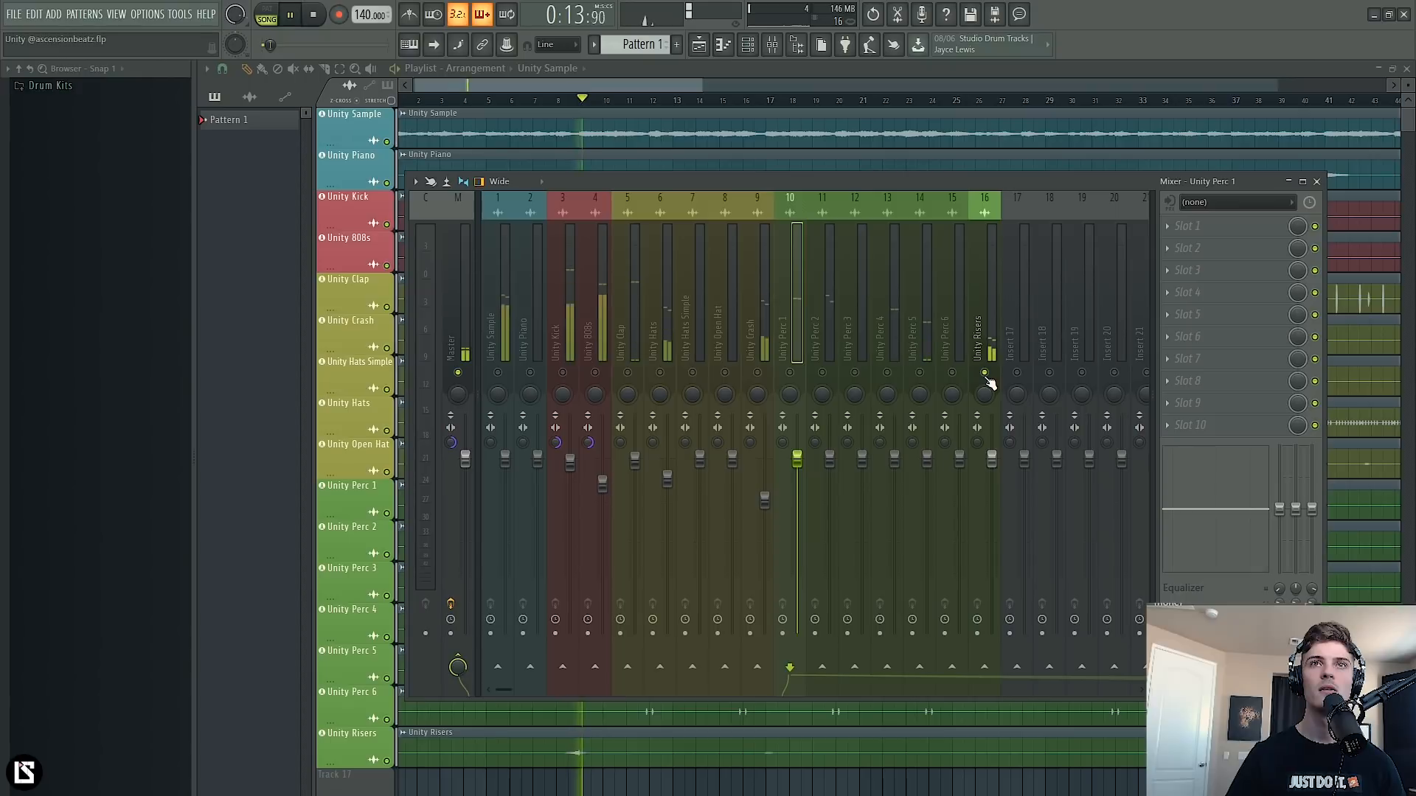
key("space")
Unsolo the Unity Risers, mute the Unity Sample again and play the beat.
right_click(984, 373)
left_click(498, 372)
key("space")
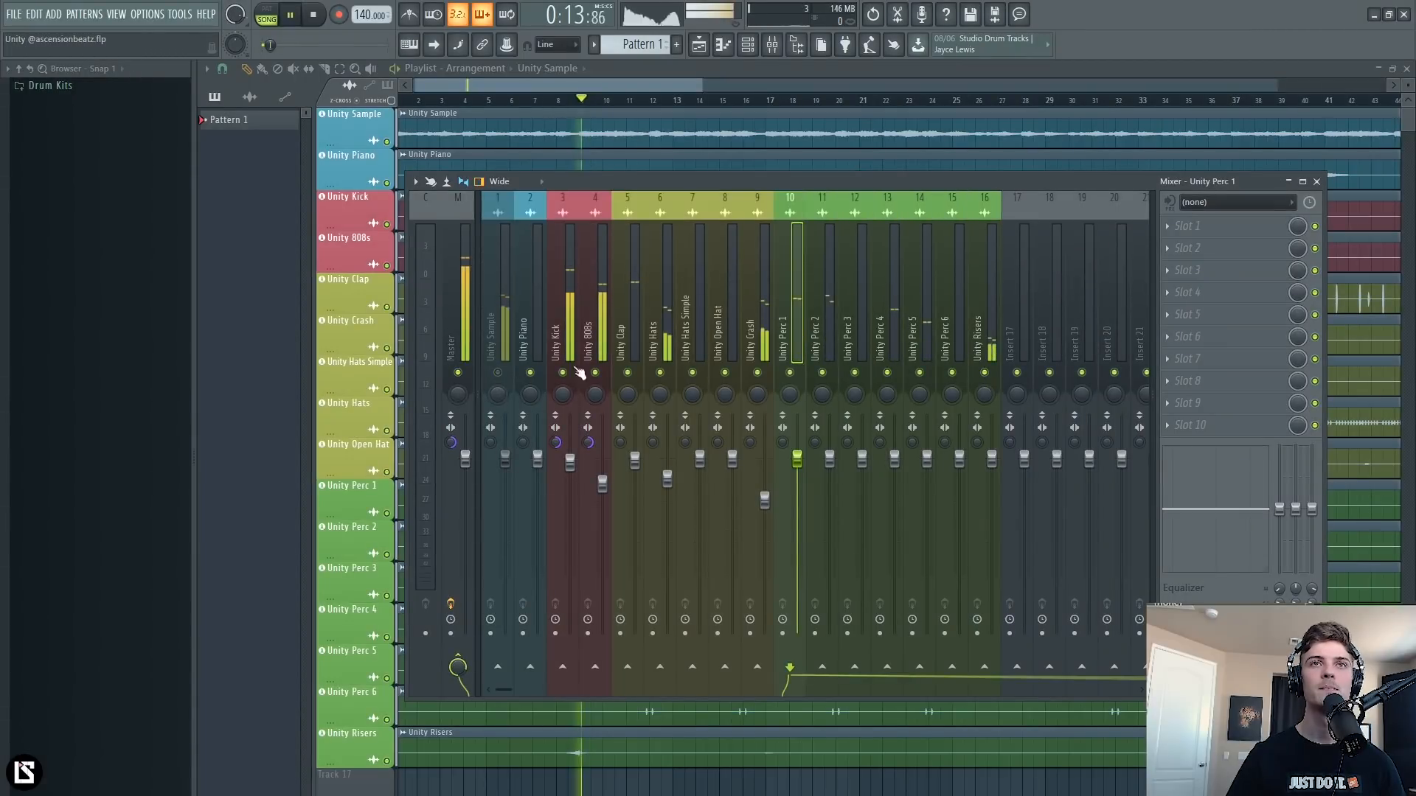
Mute Unity Perc 2 and pan Unity Perc 1 to the left, listening to the beat.
left_click(823, 373)
left_click_drag(789, 394, 789, 413)
key("space")
key("space")
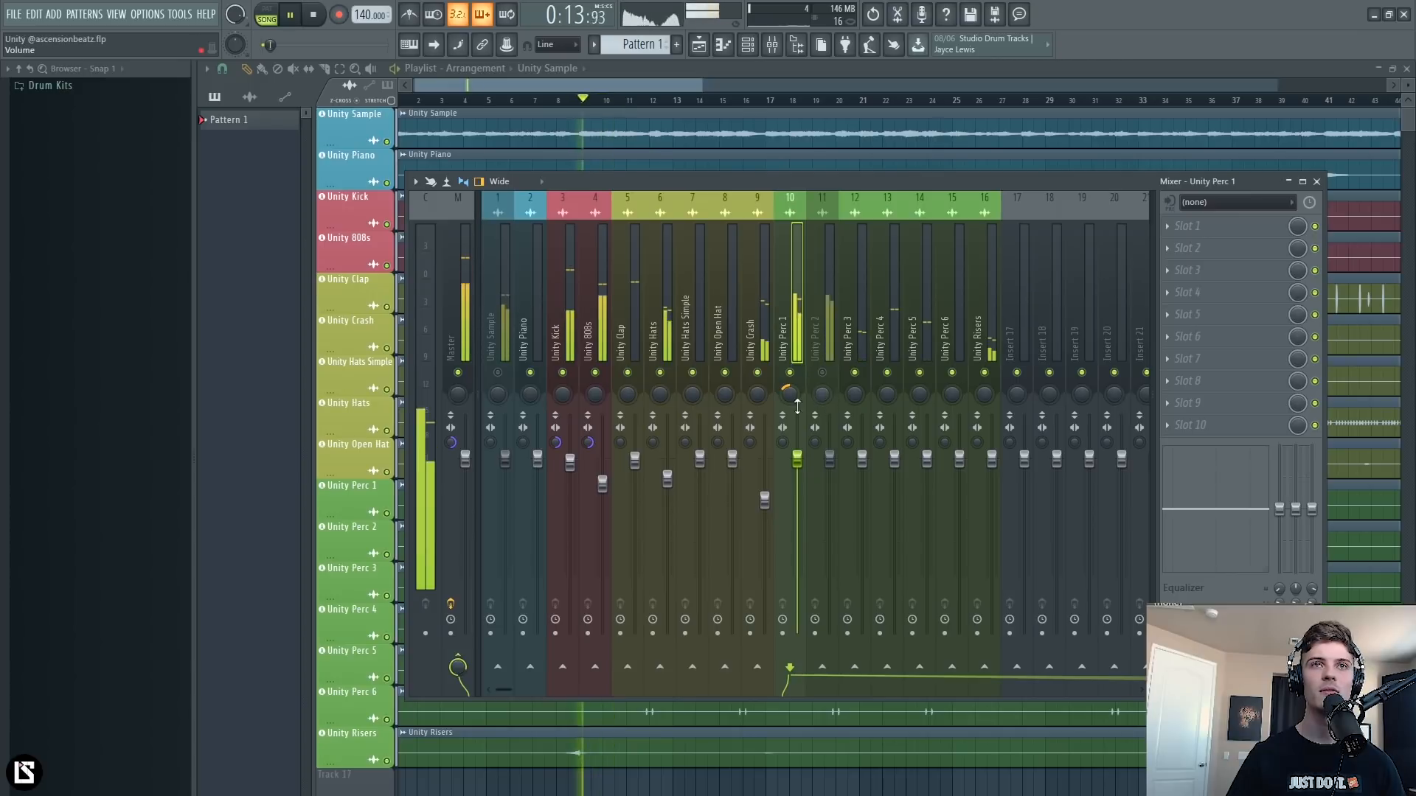
key("space")
Unmute Unity Perc 2 and pan it 51% right, and pan Unity Perc 1 further left to balance it.
left_click(826, 369)
left_click(823, 371)
left_click_drag(823, 394, 822, 374)
key("space")
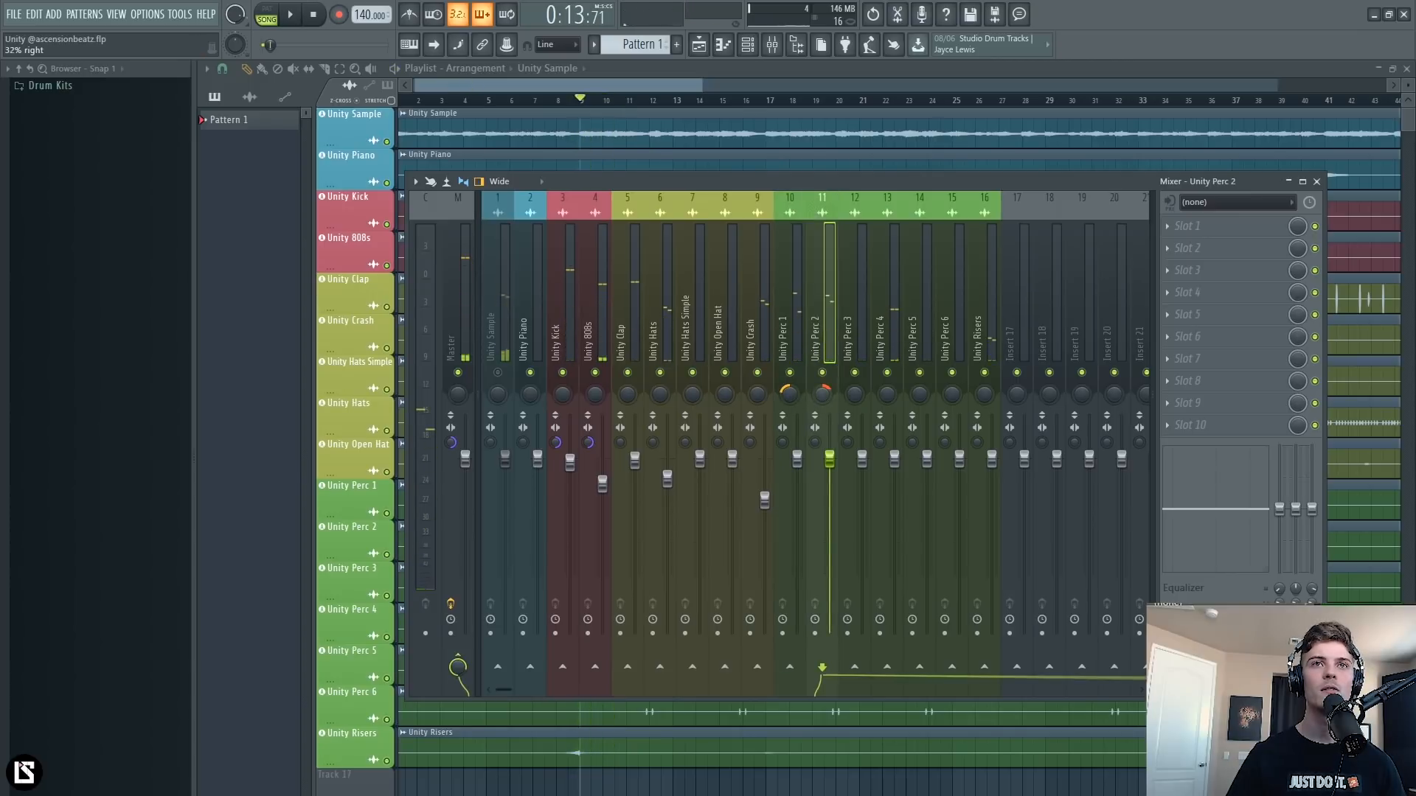
key("space")
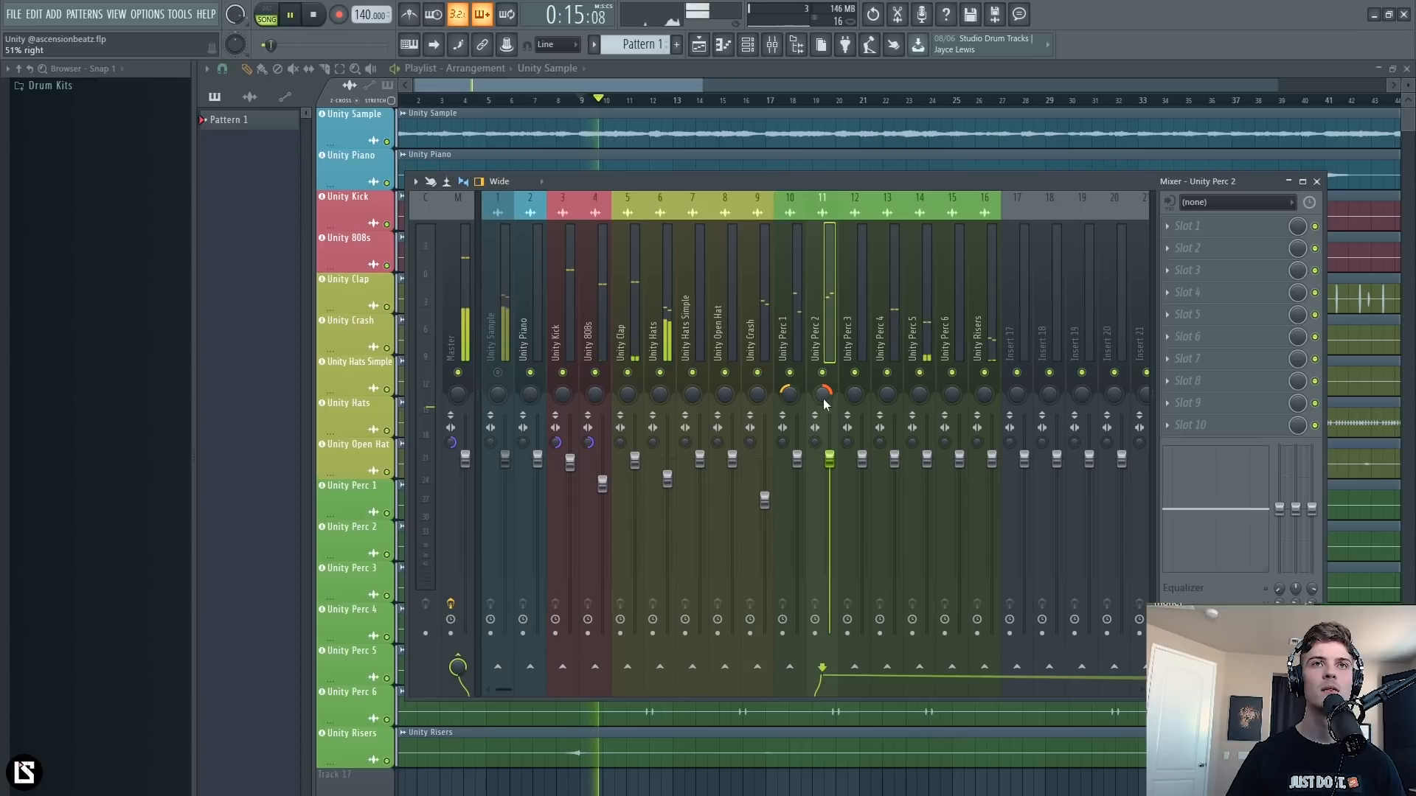
key("space")
left_click(789, 398)
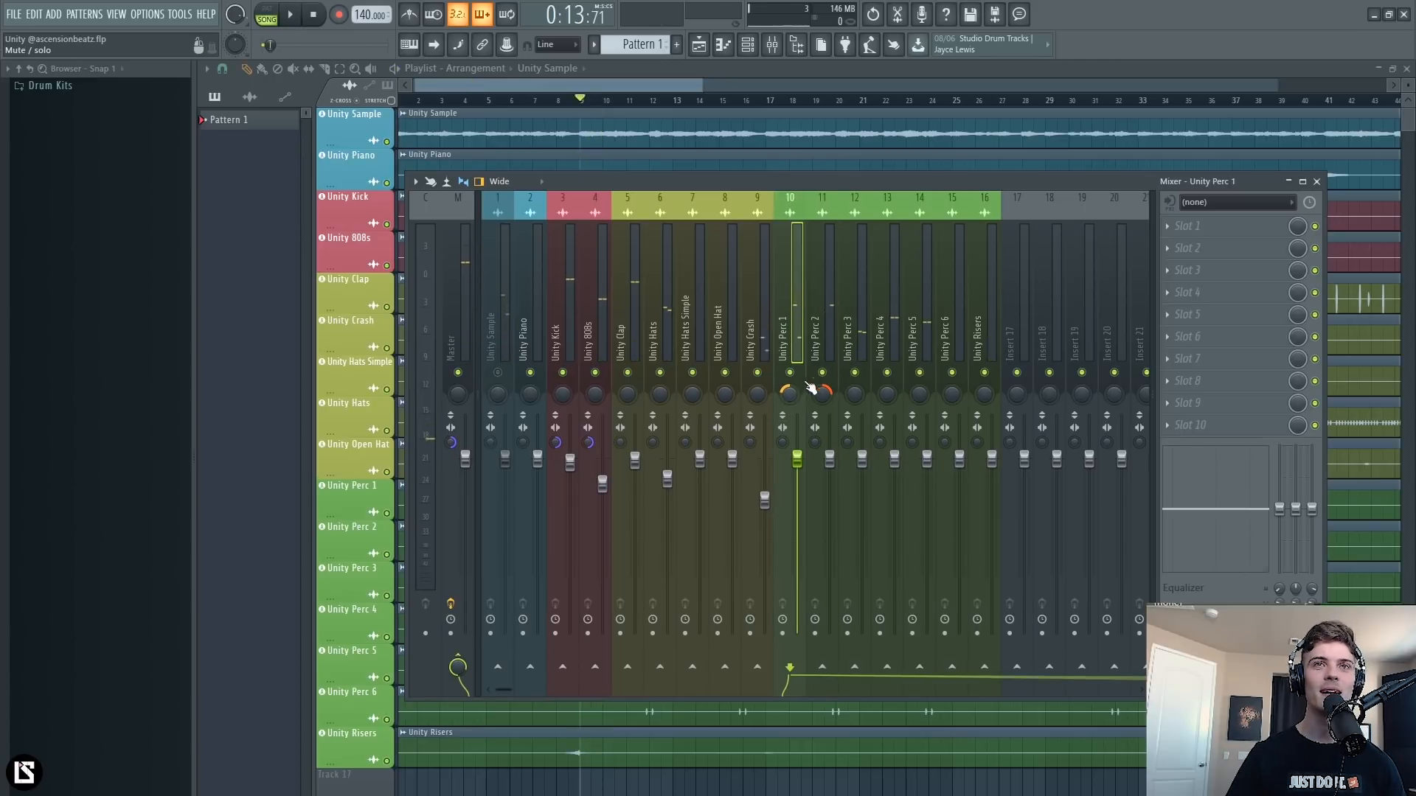
Play the beat and lower the volume of the Unity Perc 3 mixer track.
left_click(863, 338)
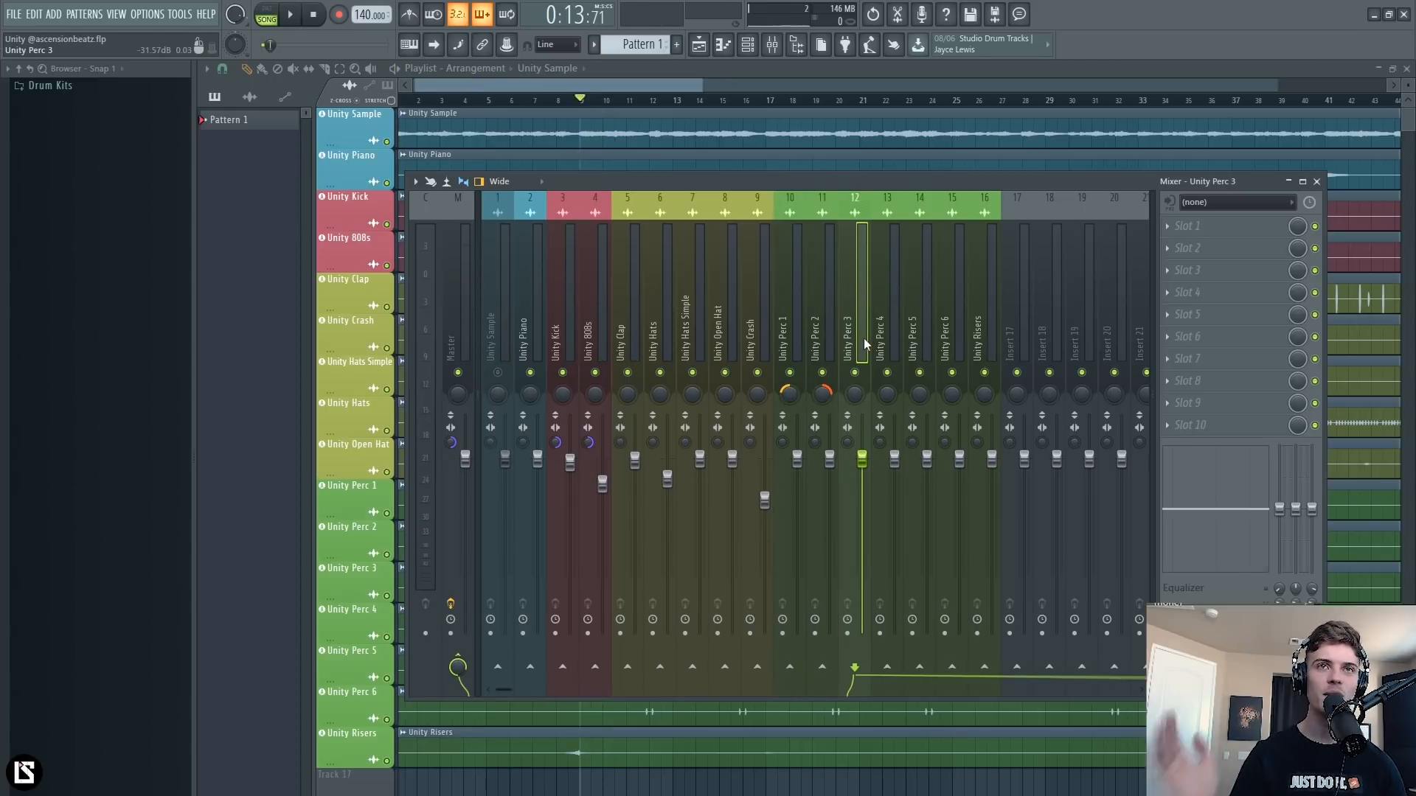
key("space")
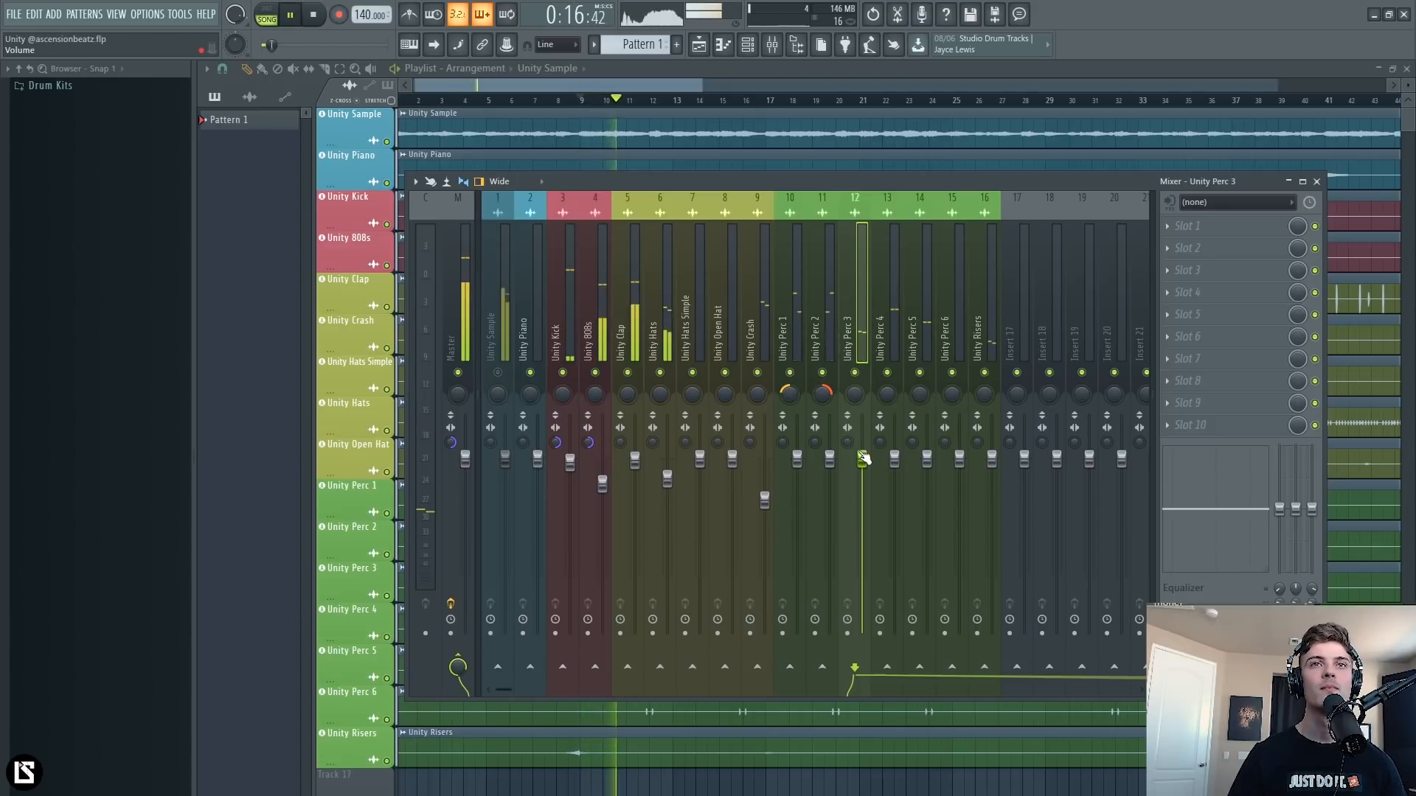
key("space")
left_click(749, 47)
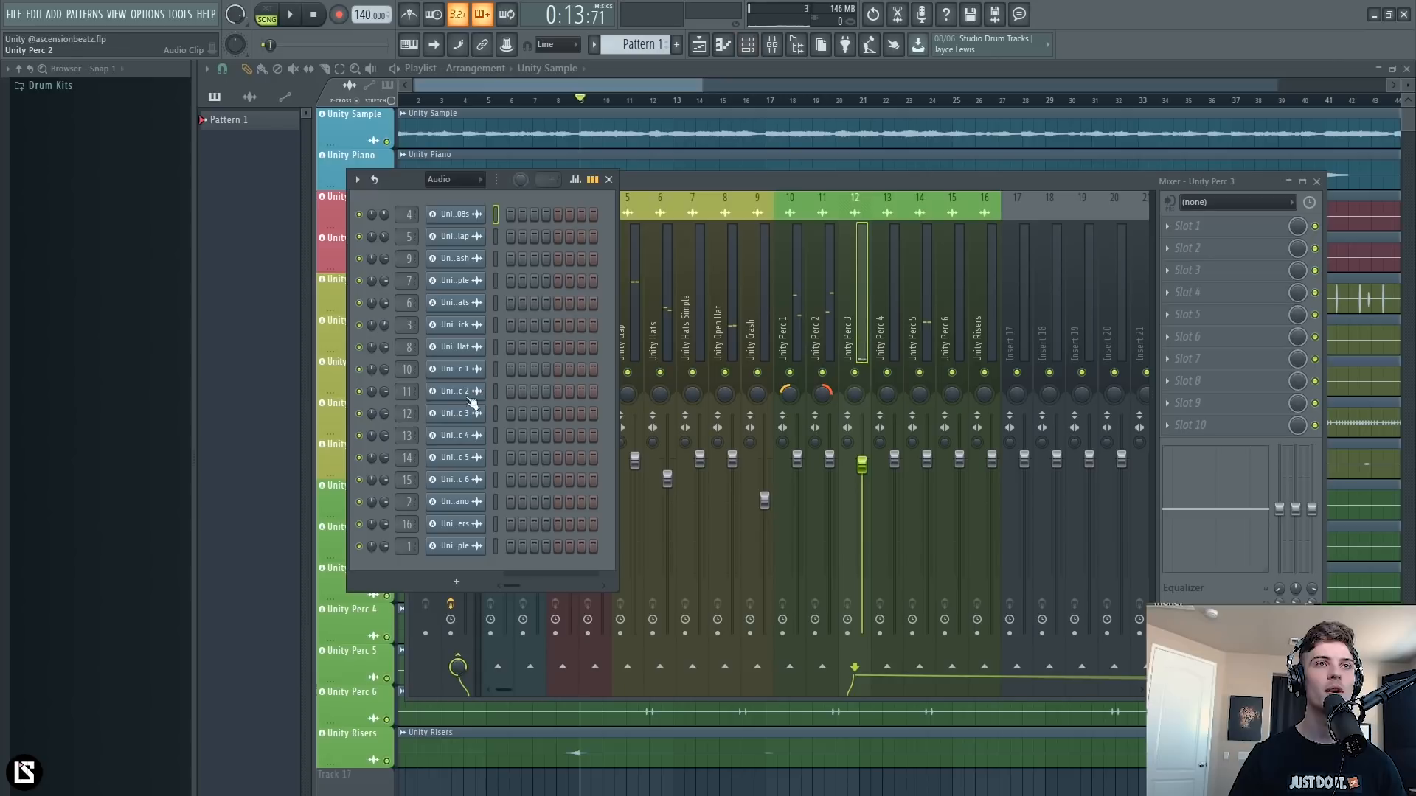
left_click(848, 188)
key("space")
left_click_drag(862, 465, 863, 511)
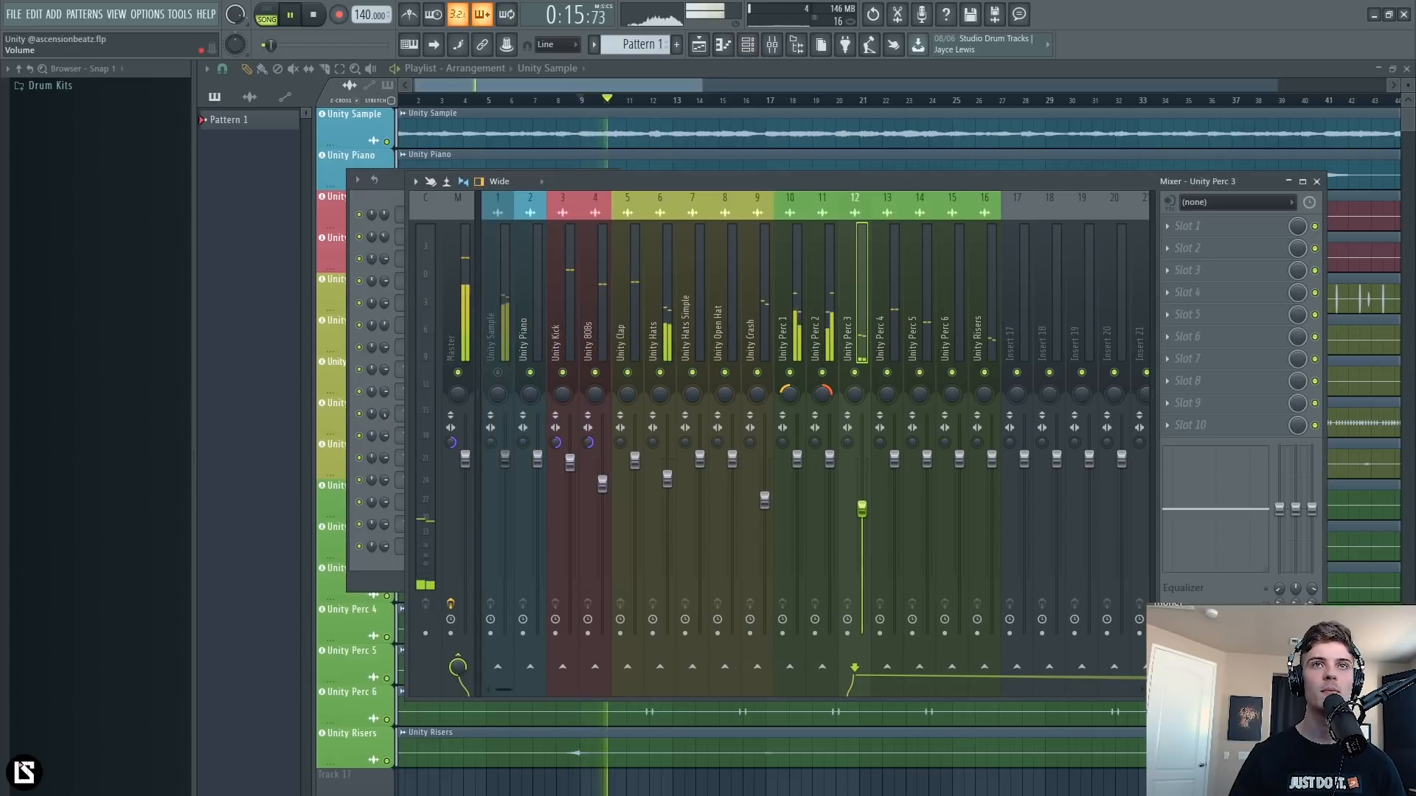
Solo the percussion tracks from Unity Perc 1 through Unity Risers and play them together.
left_click(893, 376)
key("space")
left_click_drag(790, 382, 915, 382)
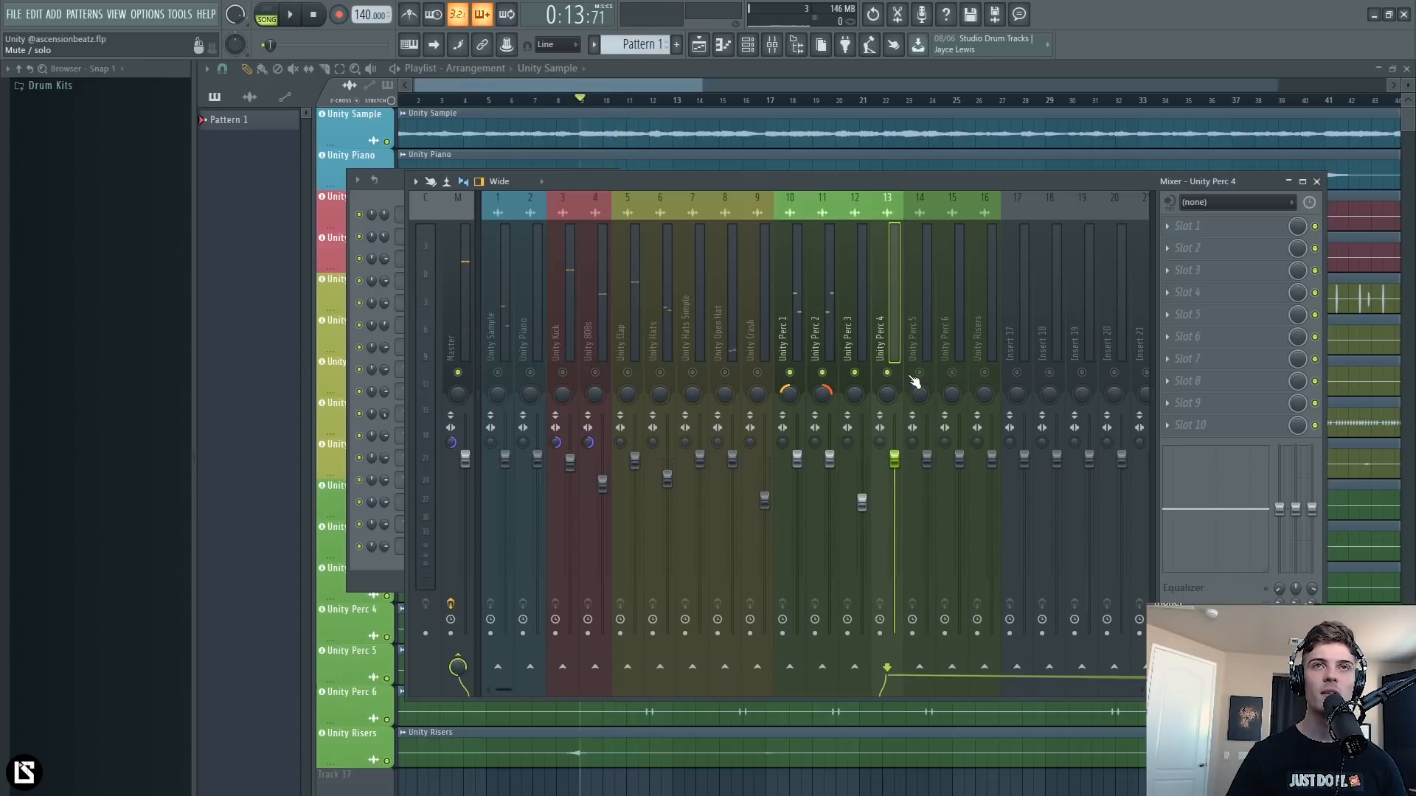
key("space")
key("space")
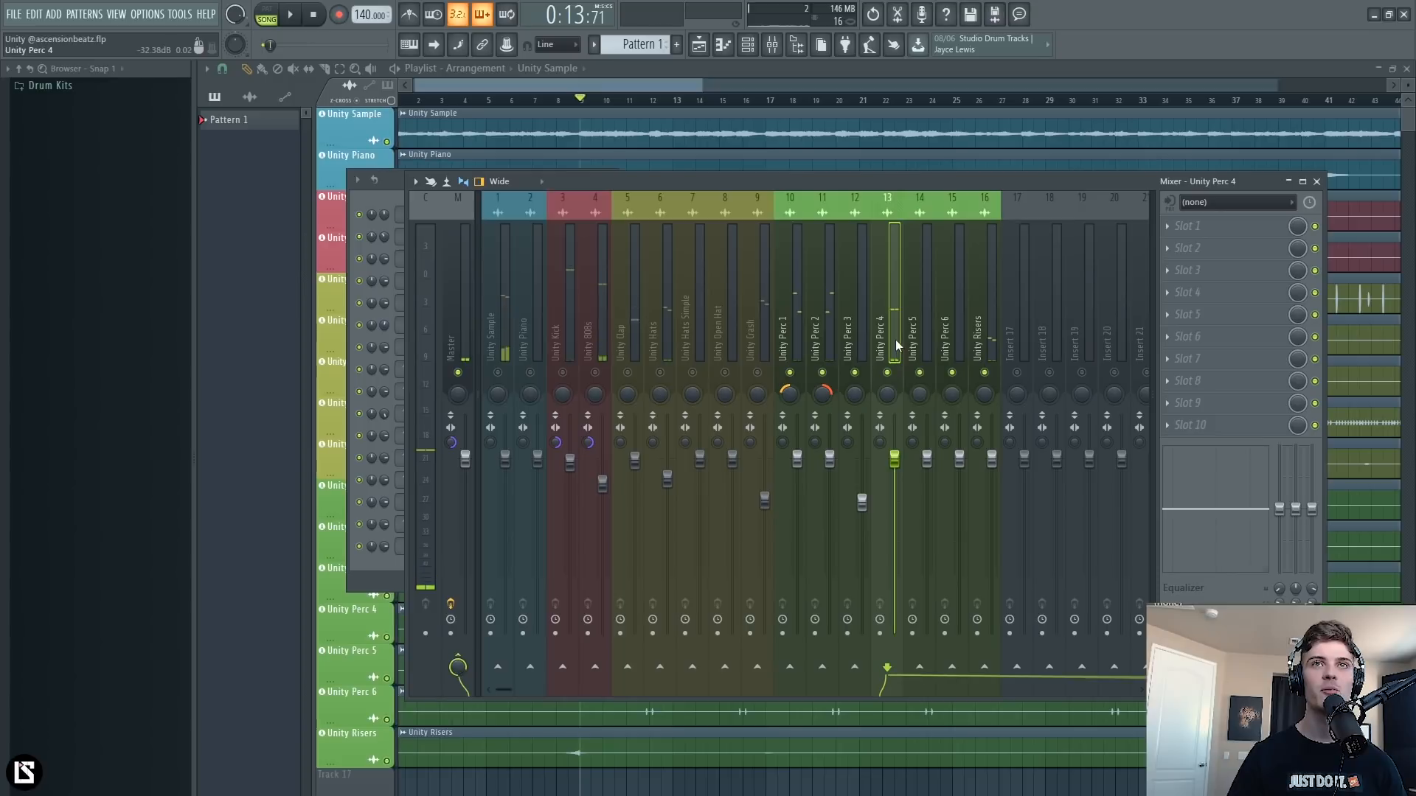
Lower the volume of Unity Perc 4 slightly and restart playback to check it.
left_click_drag(896, 461, 896, 473)
key("space")
key("space")
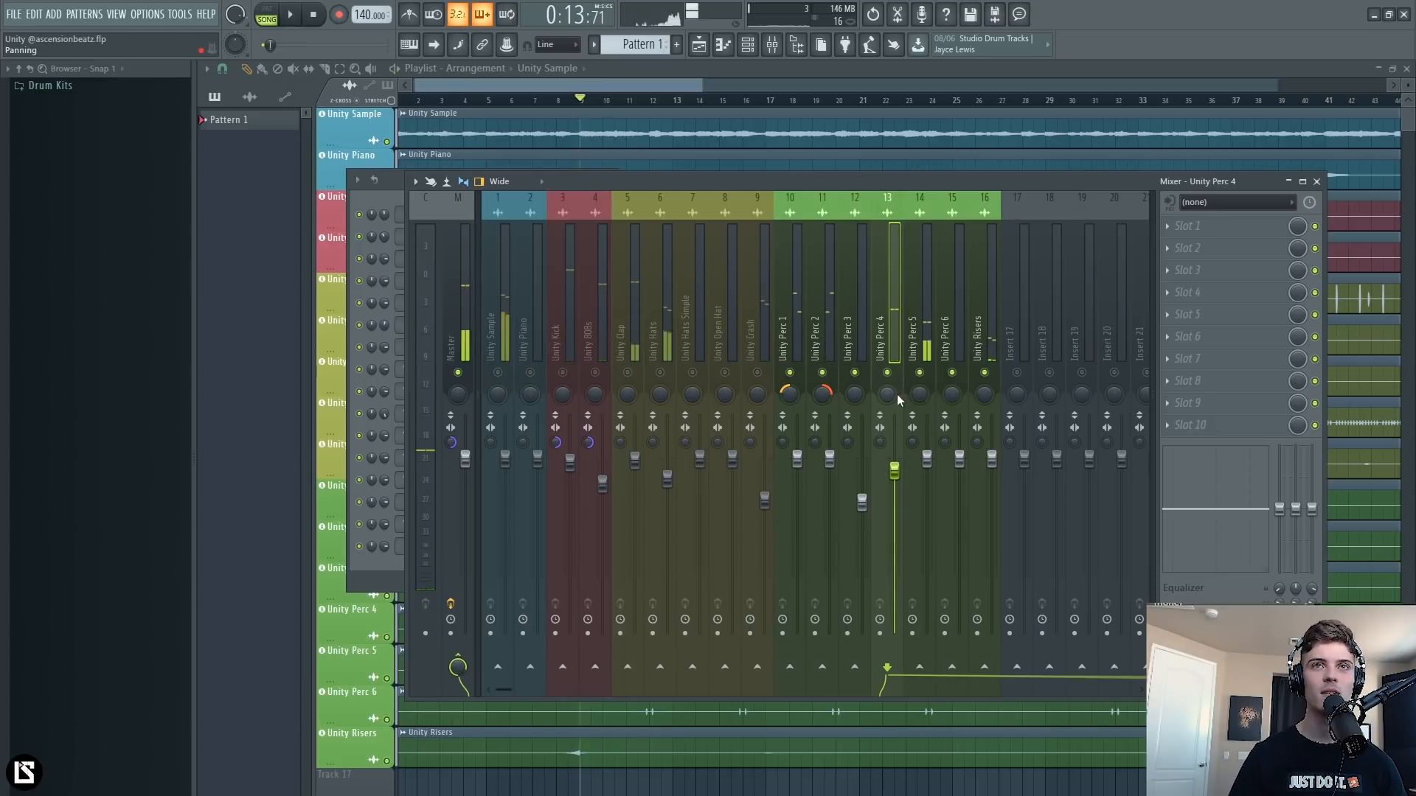
Rename the Unity Perc 4 mixer track as Shakeer and resume playback.
double_click(895, 352)
type("Sha")
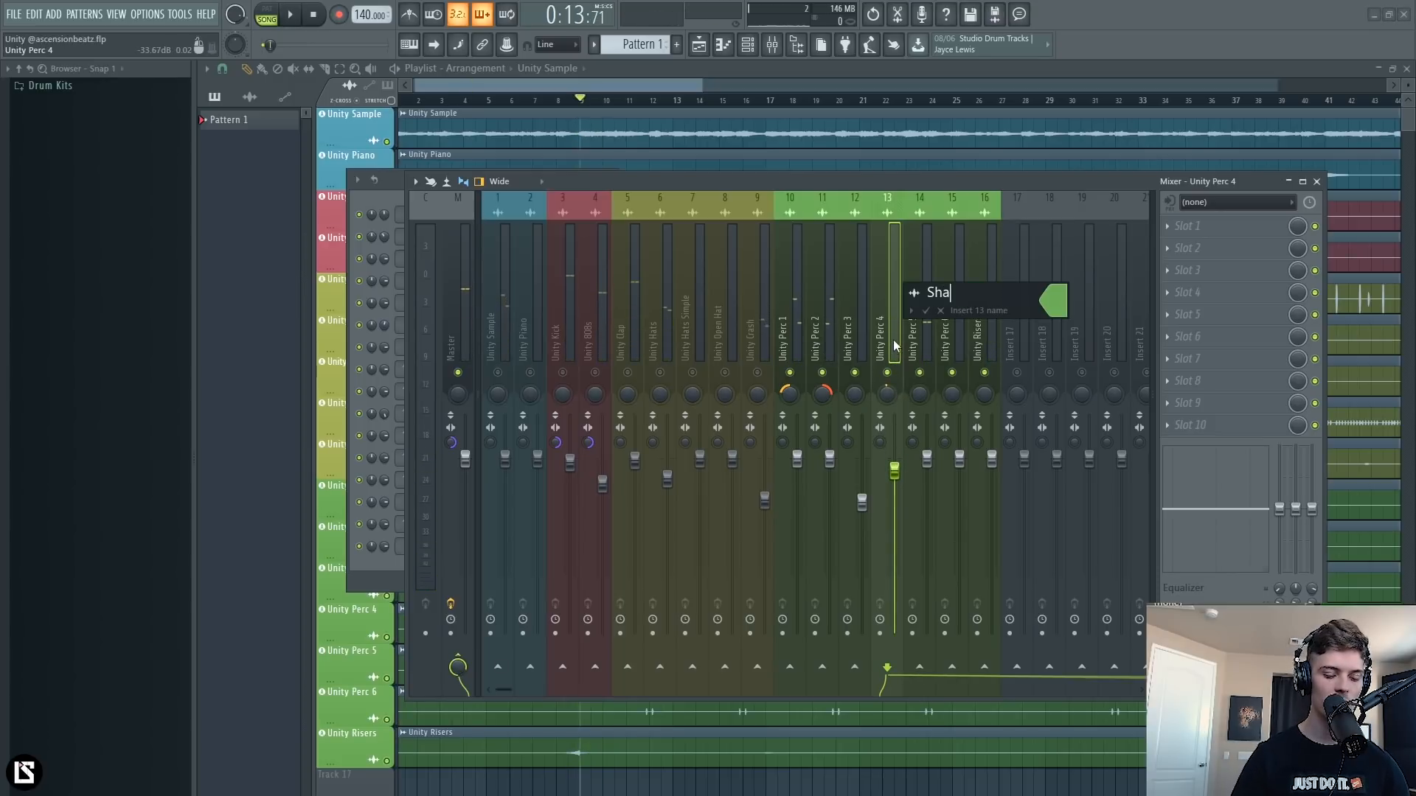
type("ker")
key("Return")
key("space")
Rename the Unity Perc 5 mixer track as HH 3 and stop playback.
left_click(923, 330)
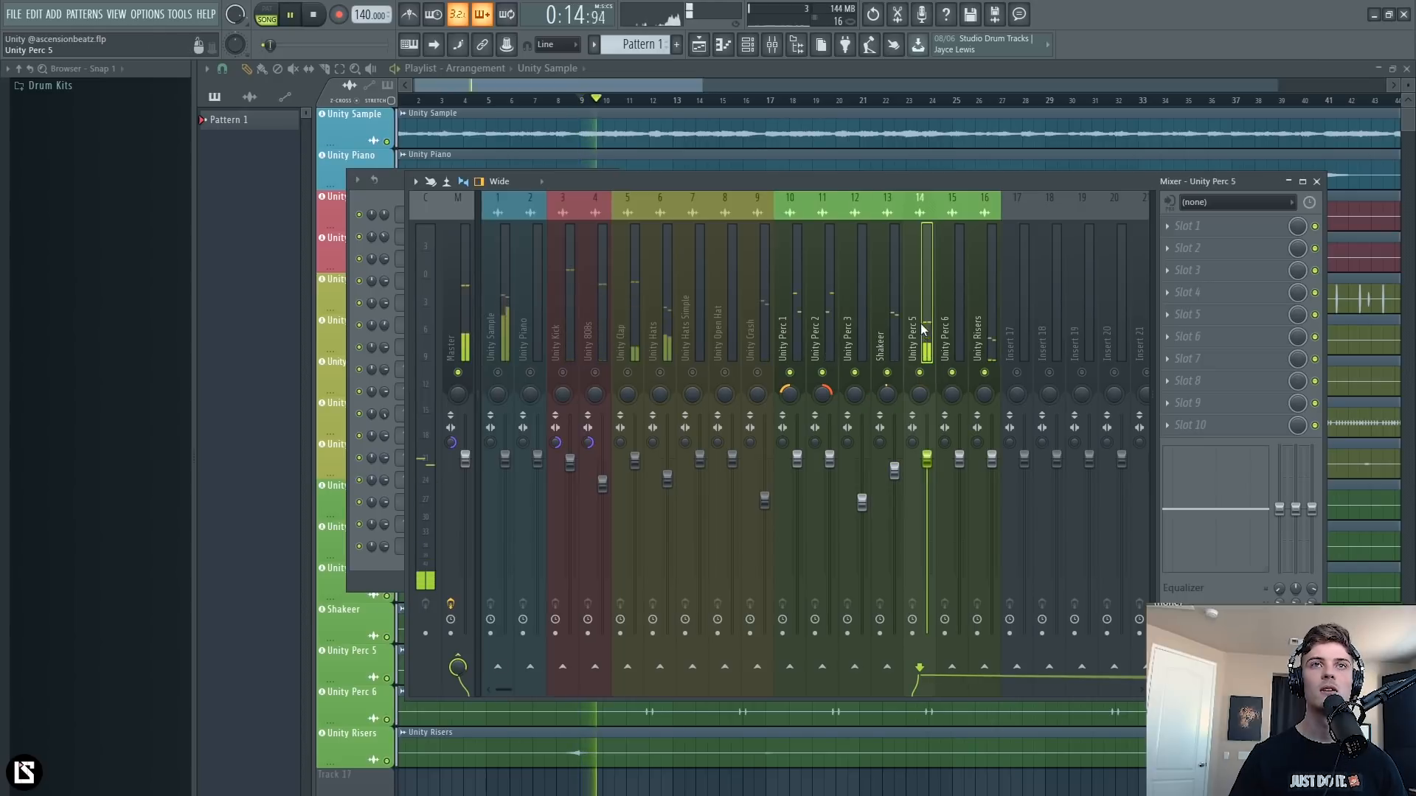
double_click(927, 330)
type("HH 3")
key("Return")
key("space")
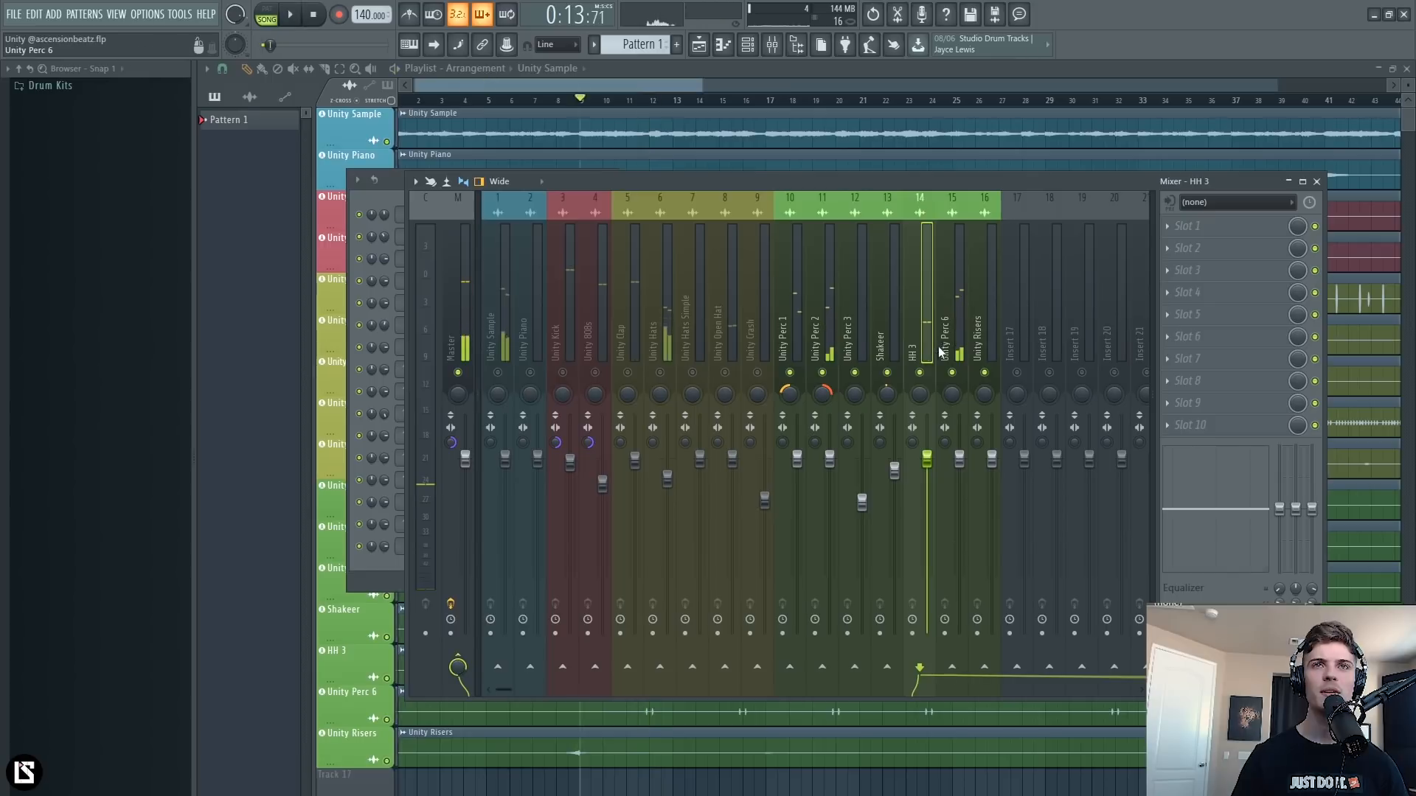
Play the soloed percussion with Unity Perc 6 selected and reset the Master's stereo separation.
key("space")
left_click(943, 350)
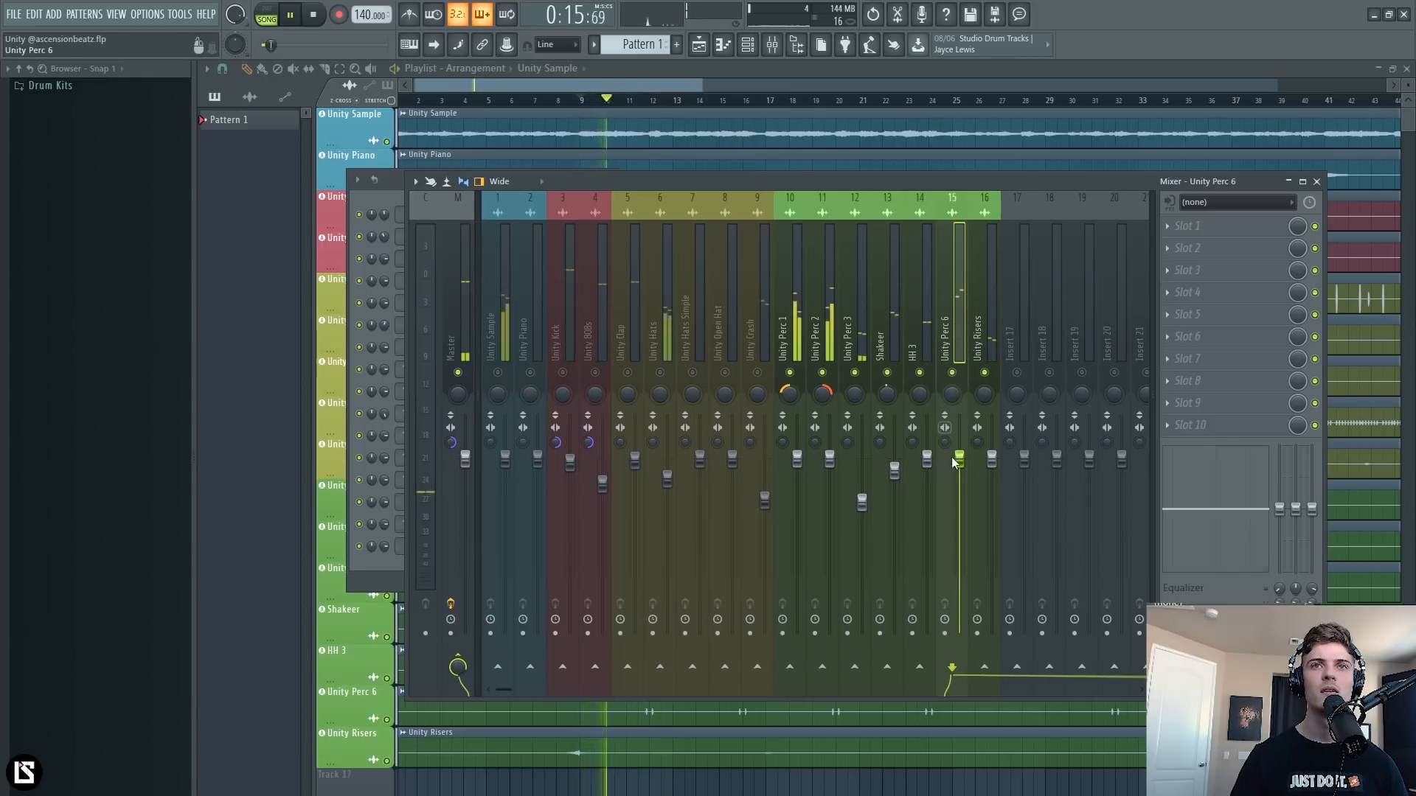
right_click(451, 442)
left_click(473, 452)
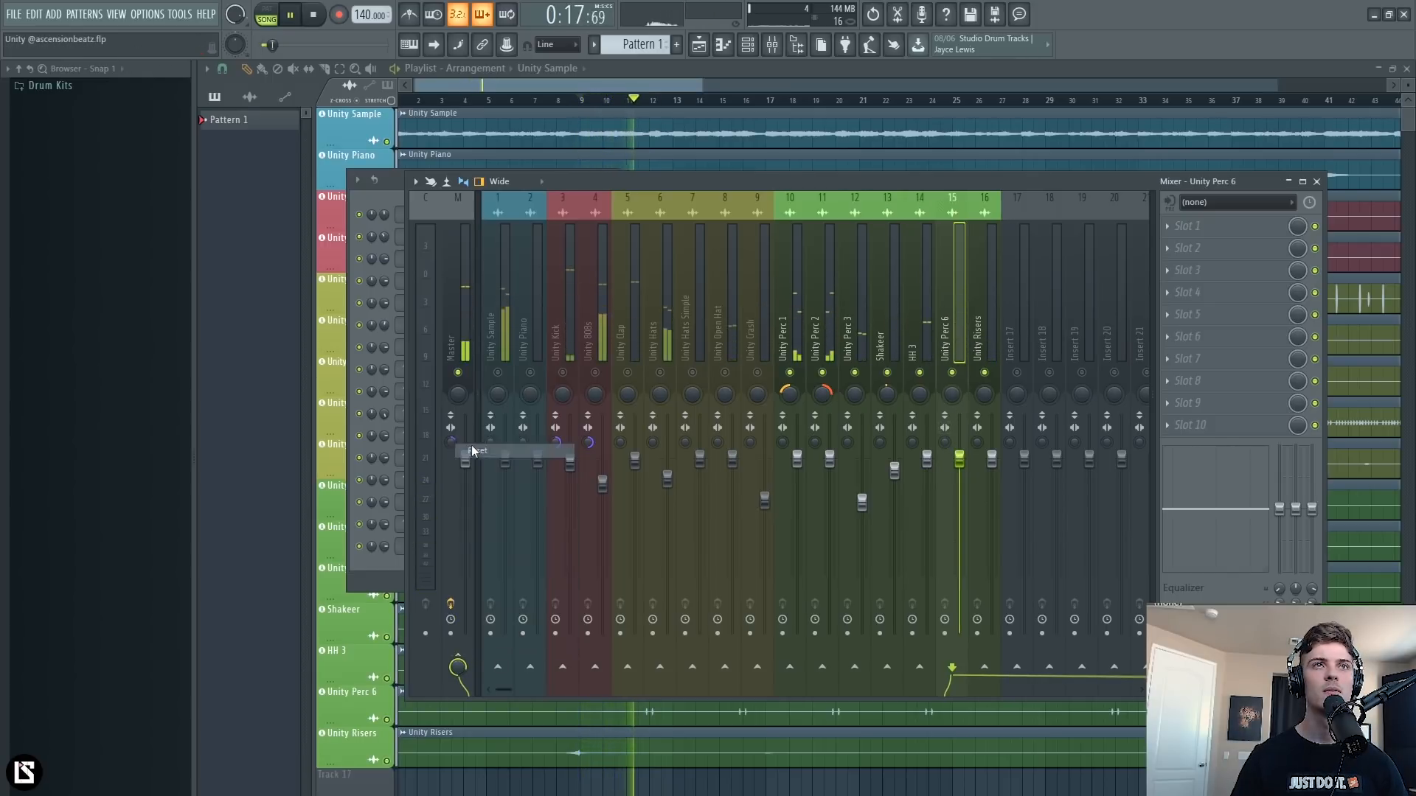
Stop playback and turn all tracks back on, leaving only the Unity Sample muted.
right_click(566, 376)
key("space")
right_click(501, 376)
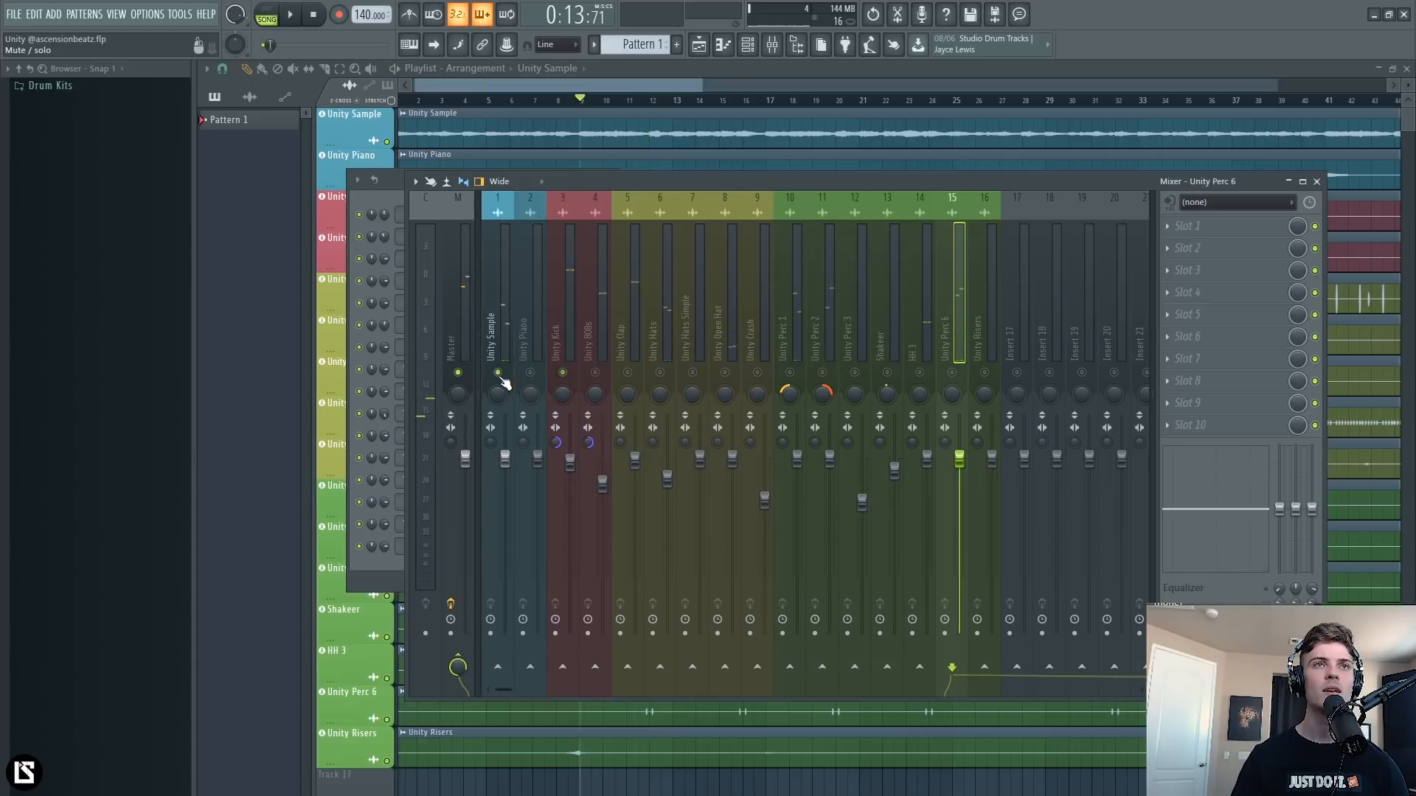
right_click(501, 376)
left_click(498, 373)
Play the beat, mute Unity Perc 1 and Unity Perc 2, and restart playback to hear the remaining percussion.
key("space")
left_click(792, 353)
left_click(866, 326)
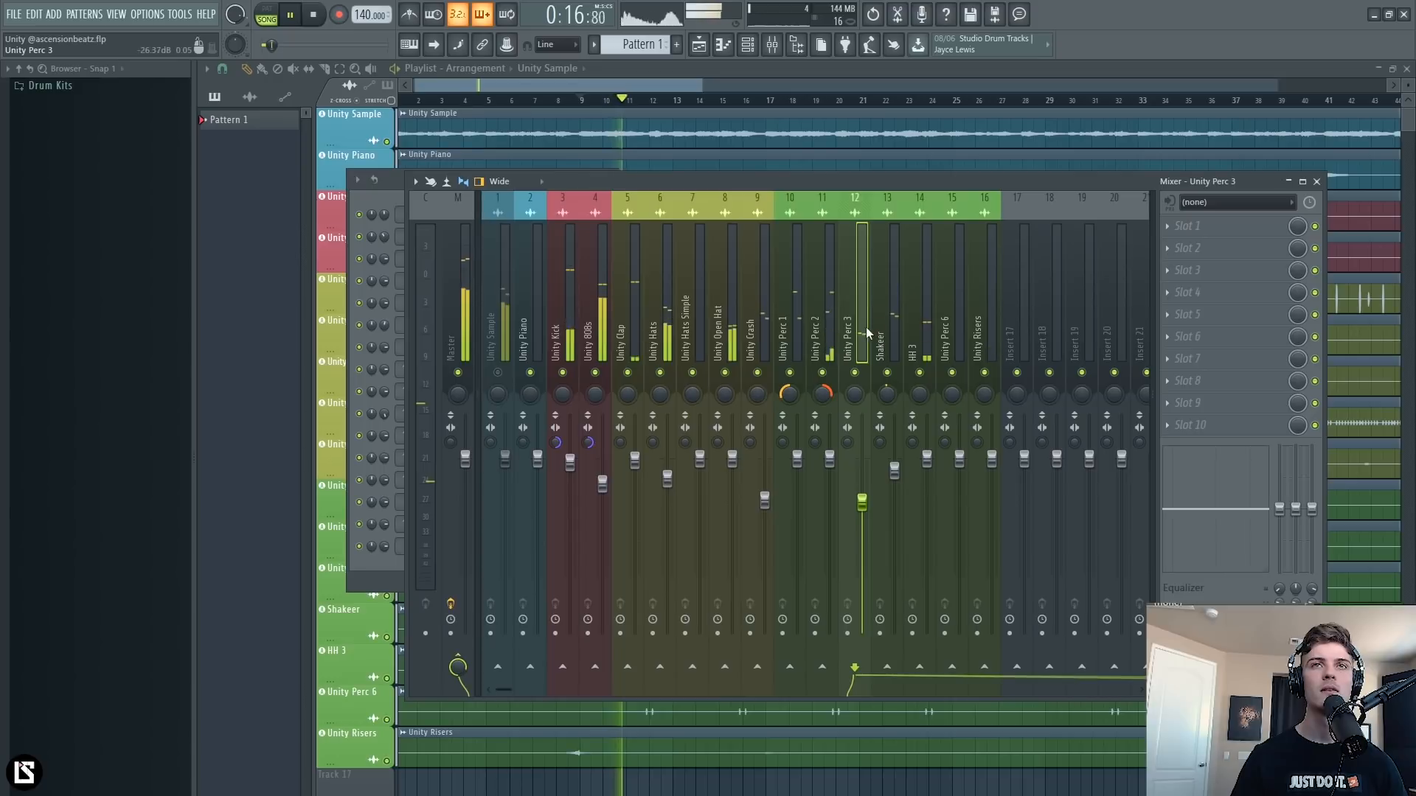
left_click(790, 373)
left_click(821, 374)
key("space")
key("space")
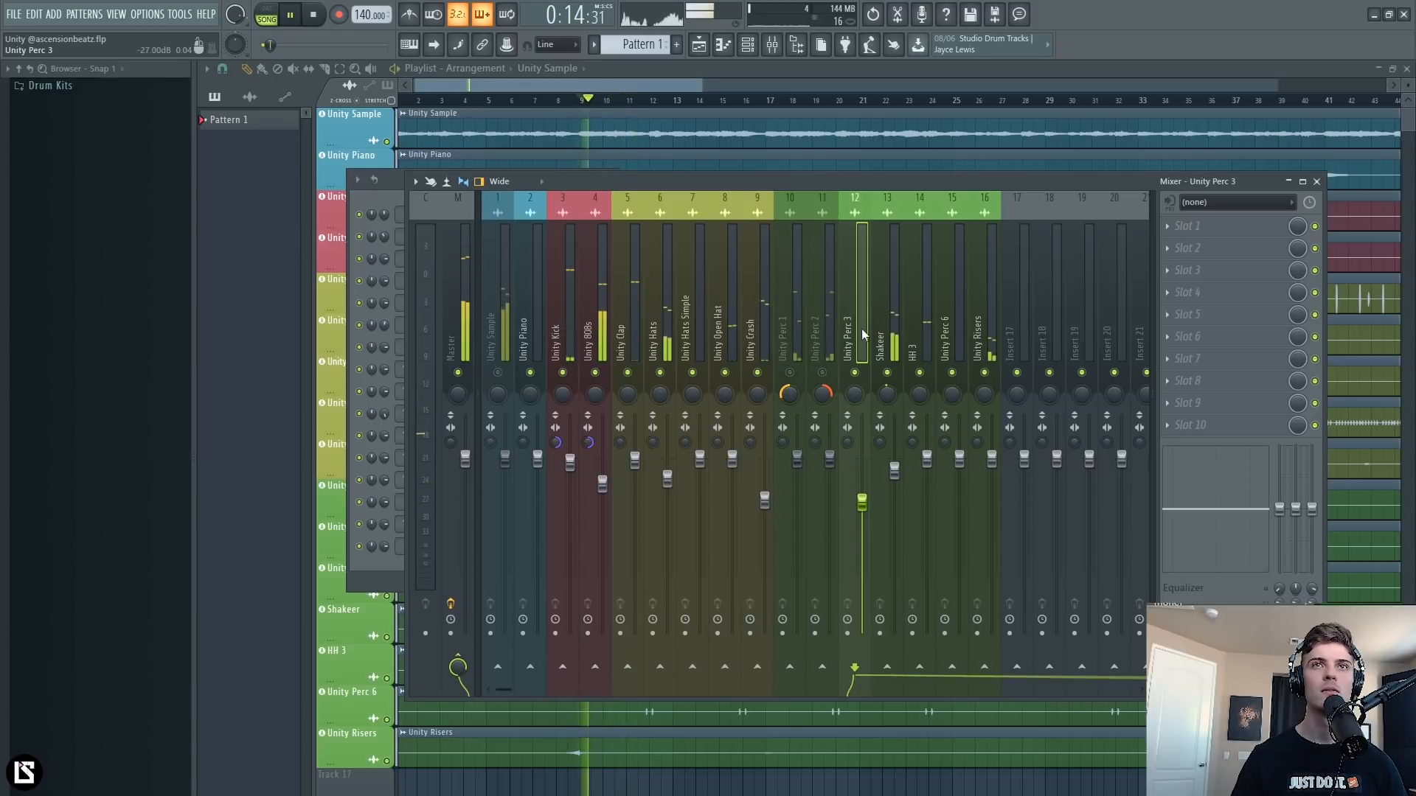
Pan the Shakeer track to the right and the HH 3 track slightly to the left while listening.
left_click(888, 346)
key("space")
key("space")
left_click(923, 339)
left_click_drag(920, 396, 920, 408)
Restart the beat, lower the Unity Risers' volume slightly, and set the Unity 808s' volume to 87%.
left_click(953, 344)
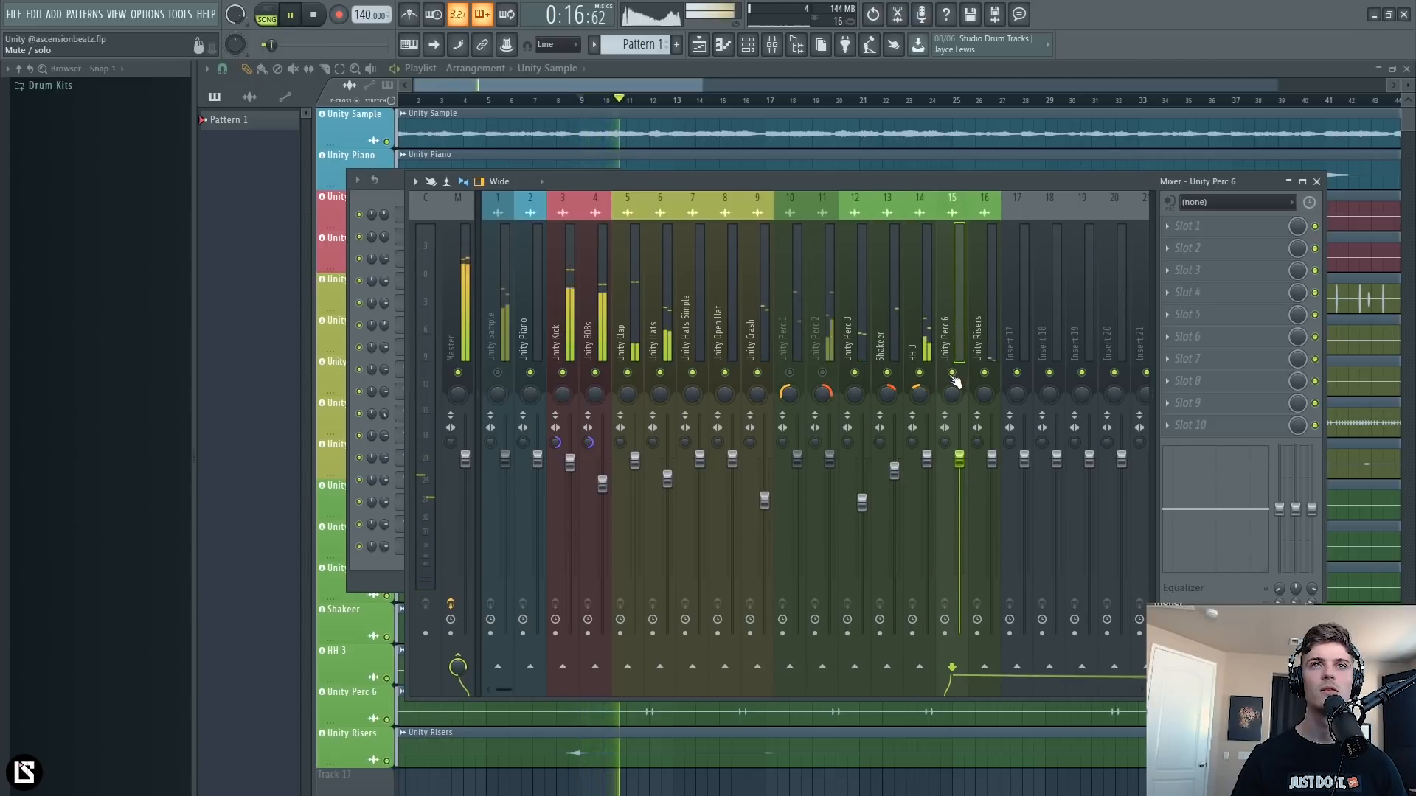
key("space")
key("space")
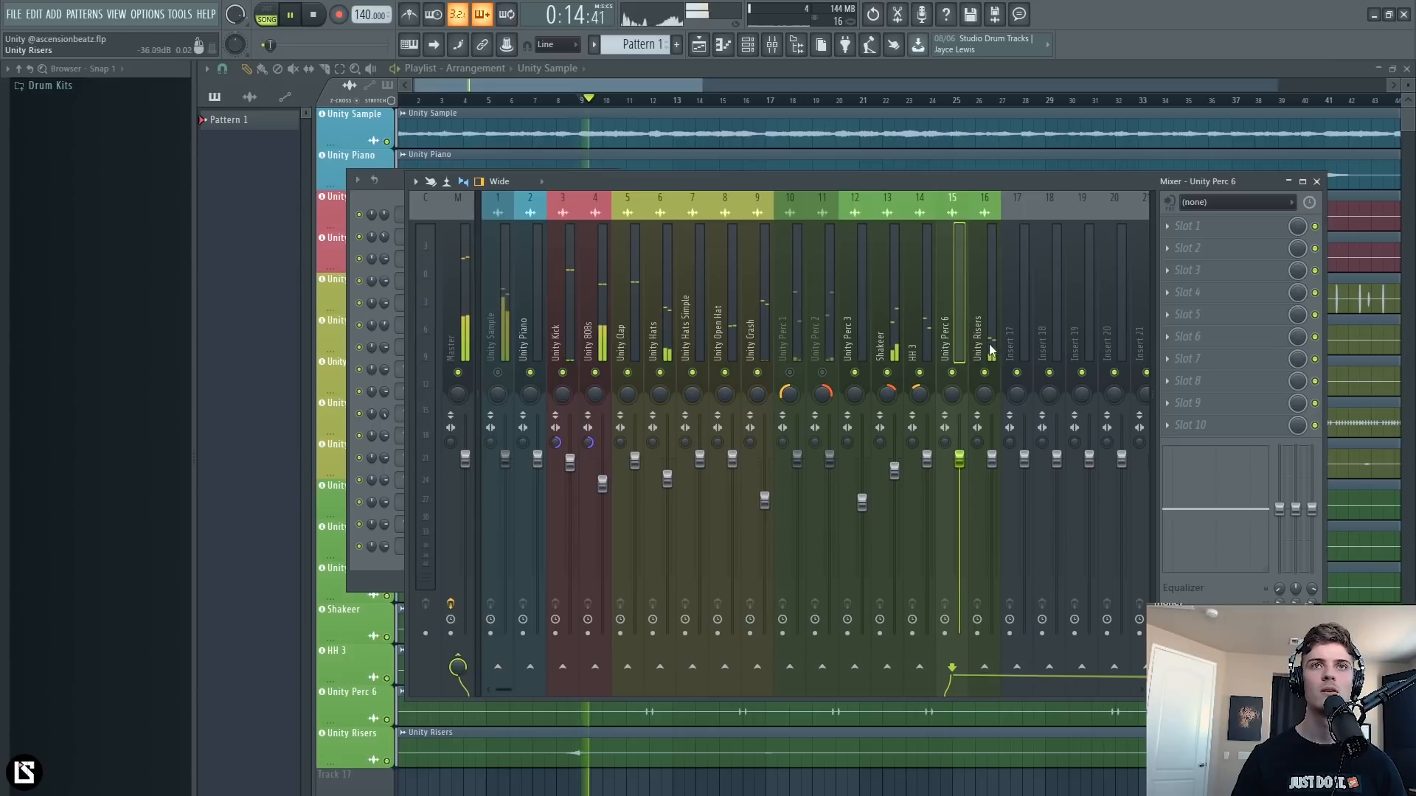
left_click(991, 432)
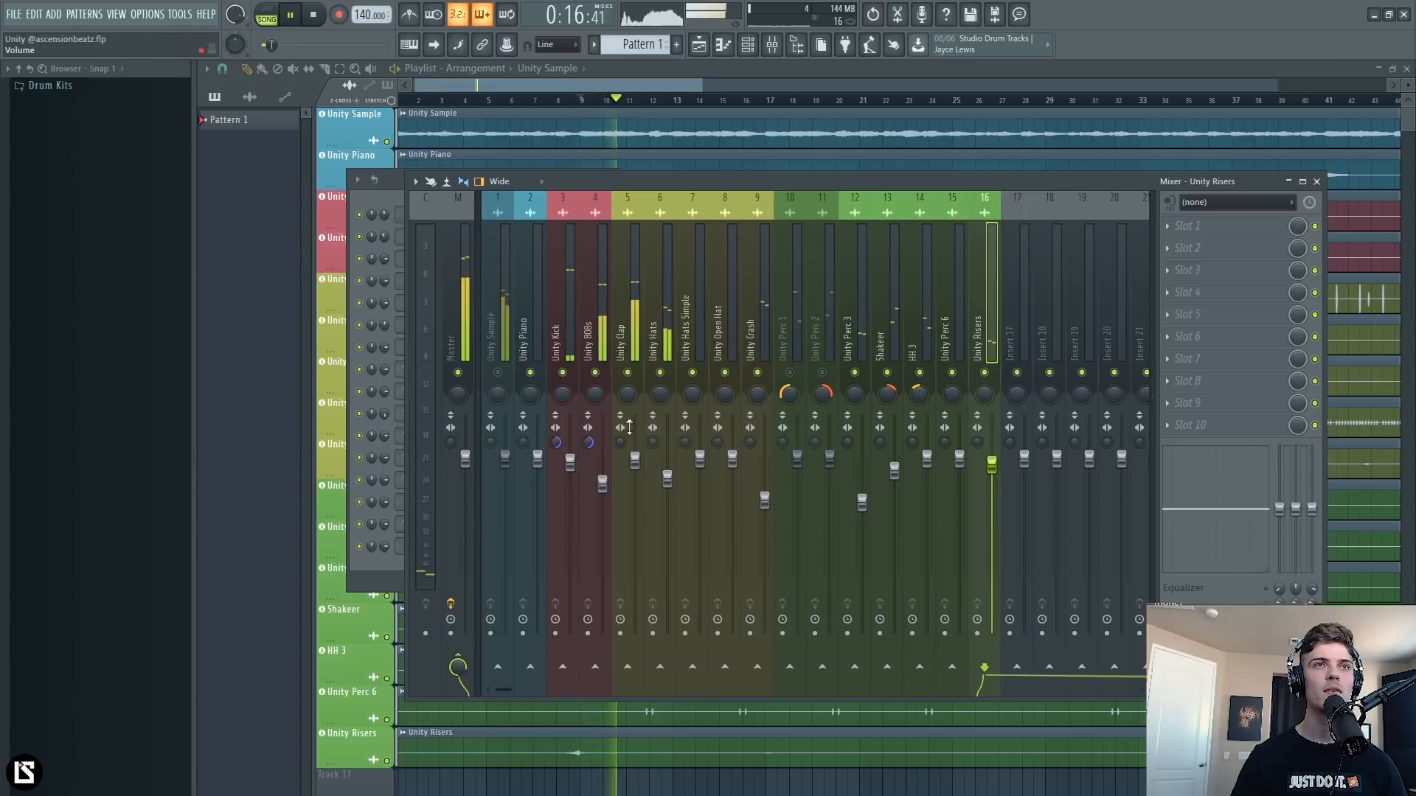
left_click(569, 337)
left_click(588, 325)
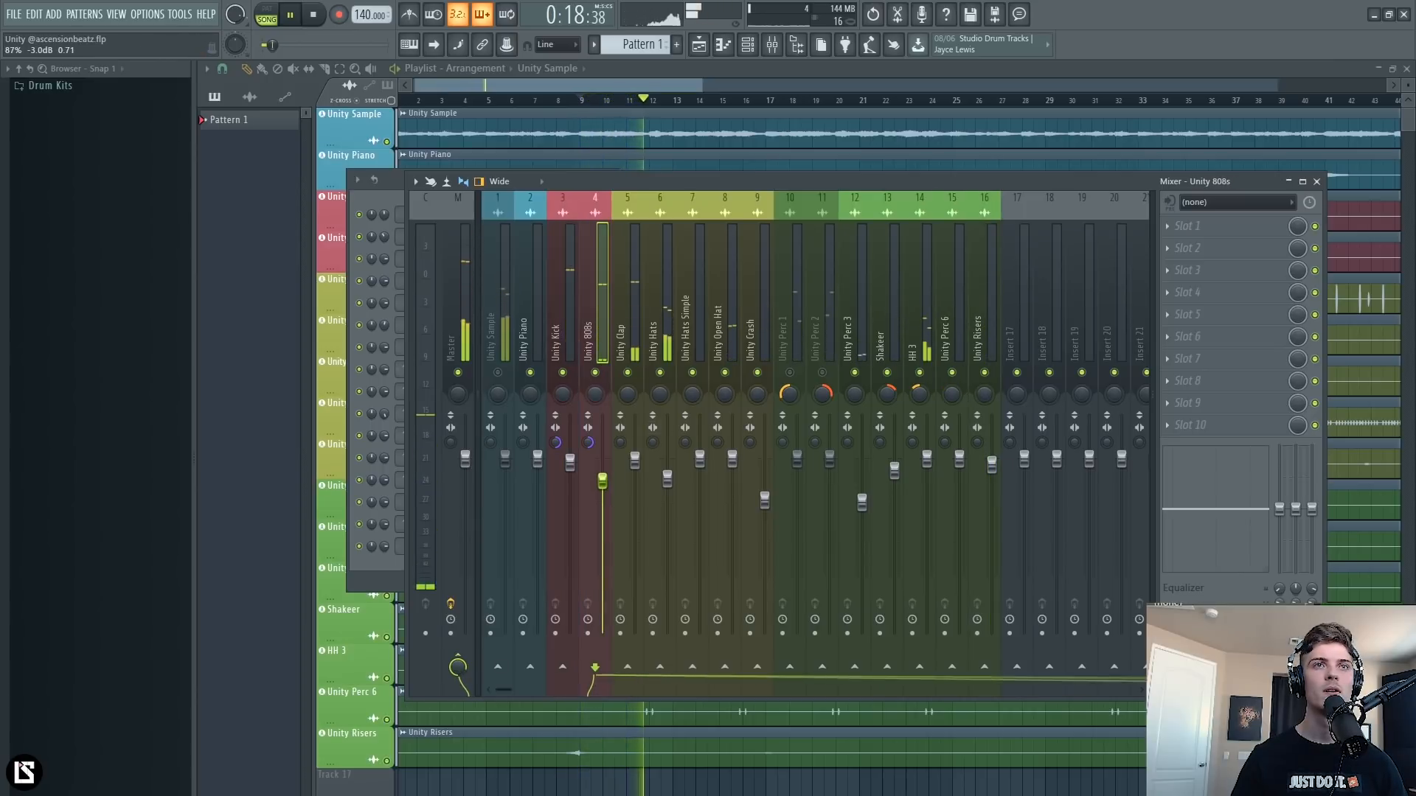
Set the Master to mono, unmute the Unity Sample, and lower its volume to about 83% against the beat.
left_click(497, 462)
key("space")
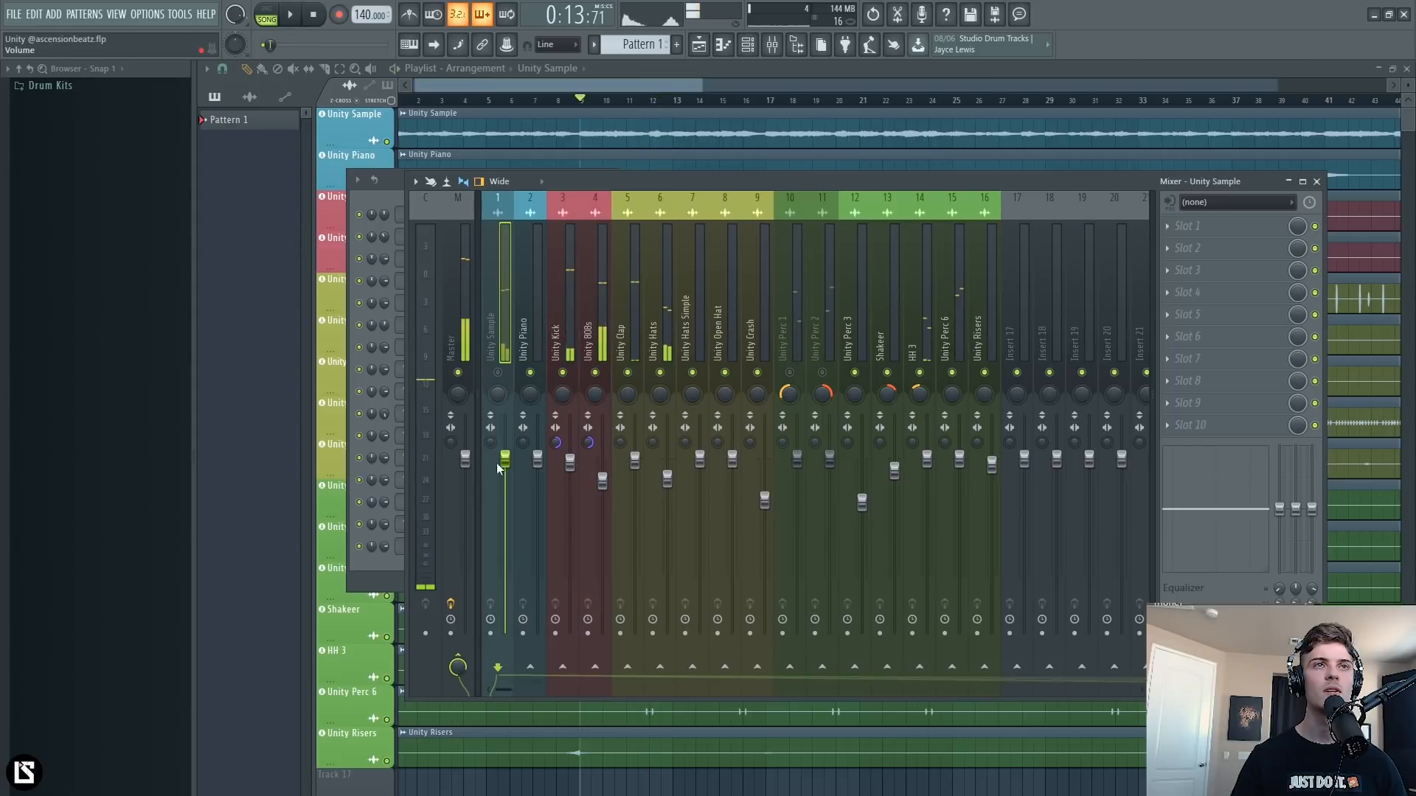
left_click_drag(451, 444, 452, 368)
key("space")
mouse_move(505, 481)
left_mouse_down()
mouse_move(505, 625)
mouse_move(505, 497)
left_mouse_up()
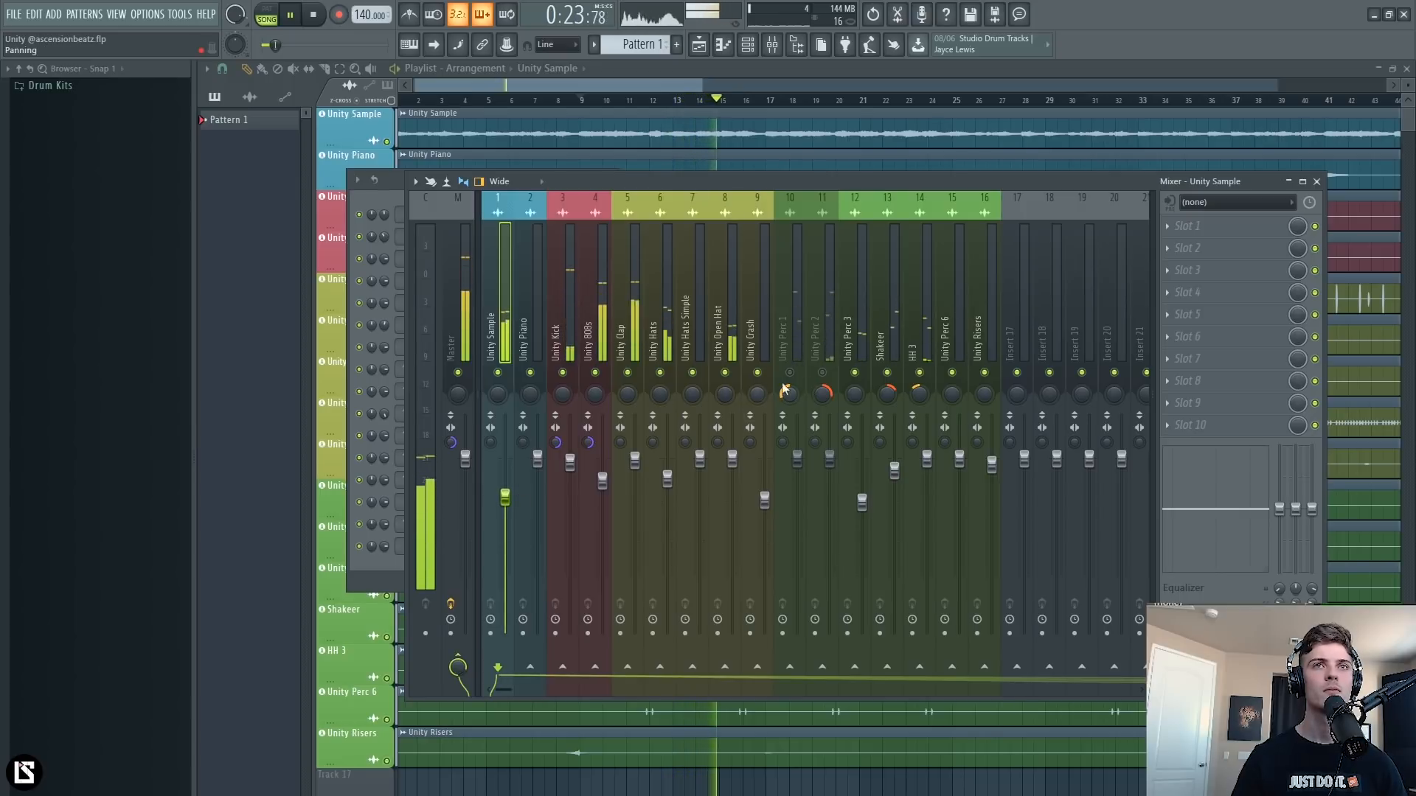
left_click_drag(505, 498, 505, 492)
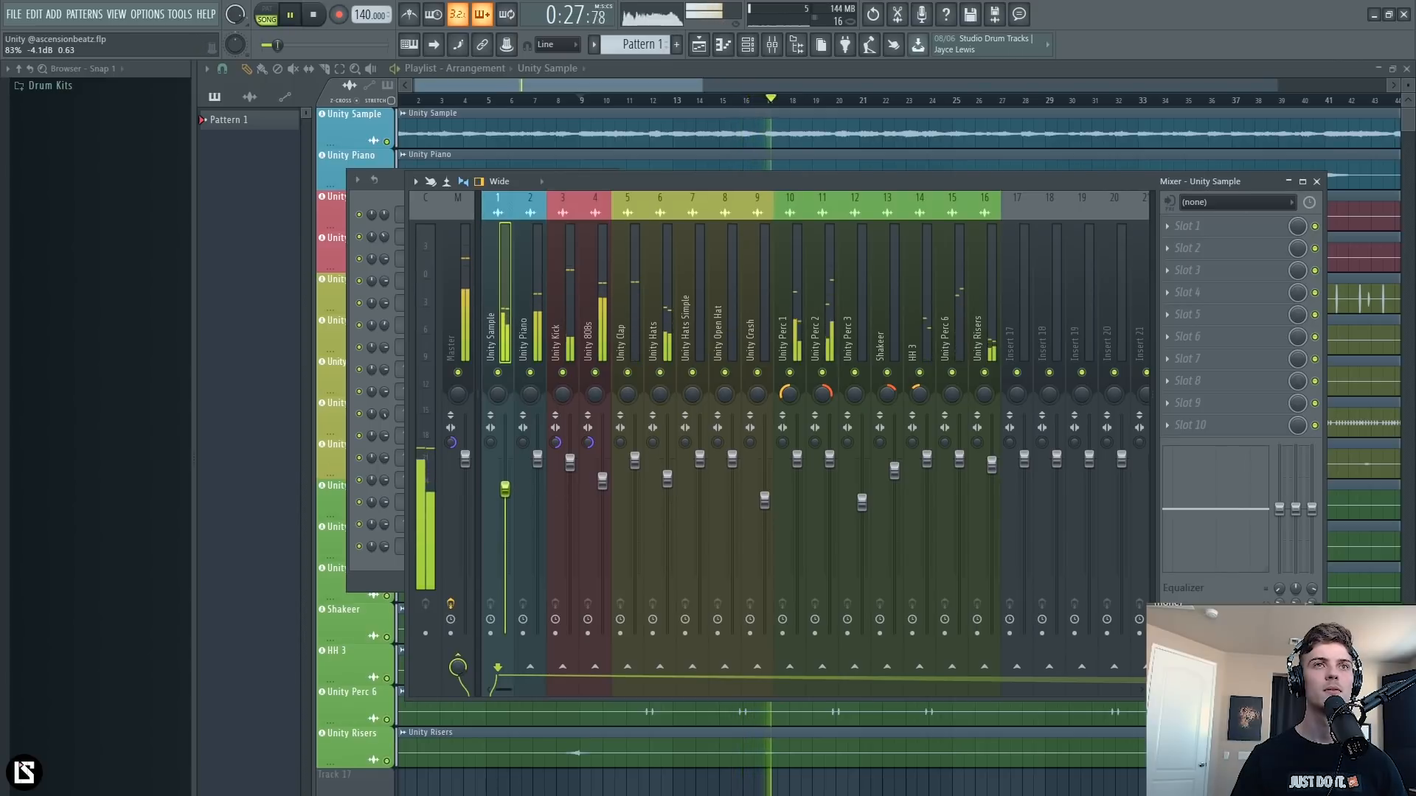
Lower the Unity Piano's volume during playback, stop the beat, and reset the Master's stereo separation.
left_click_drag(537, 459, 537, 523)
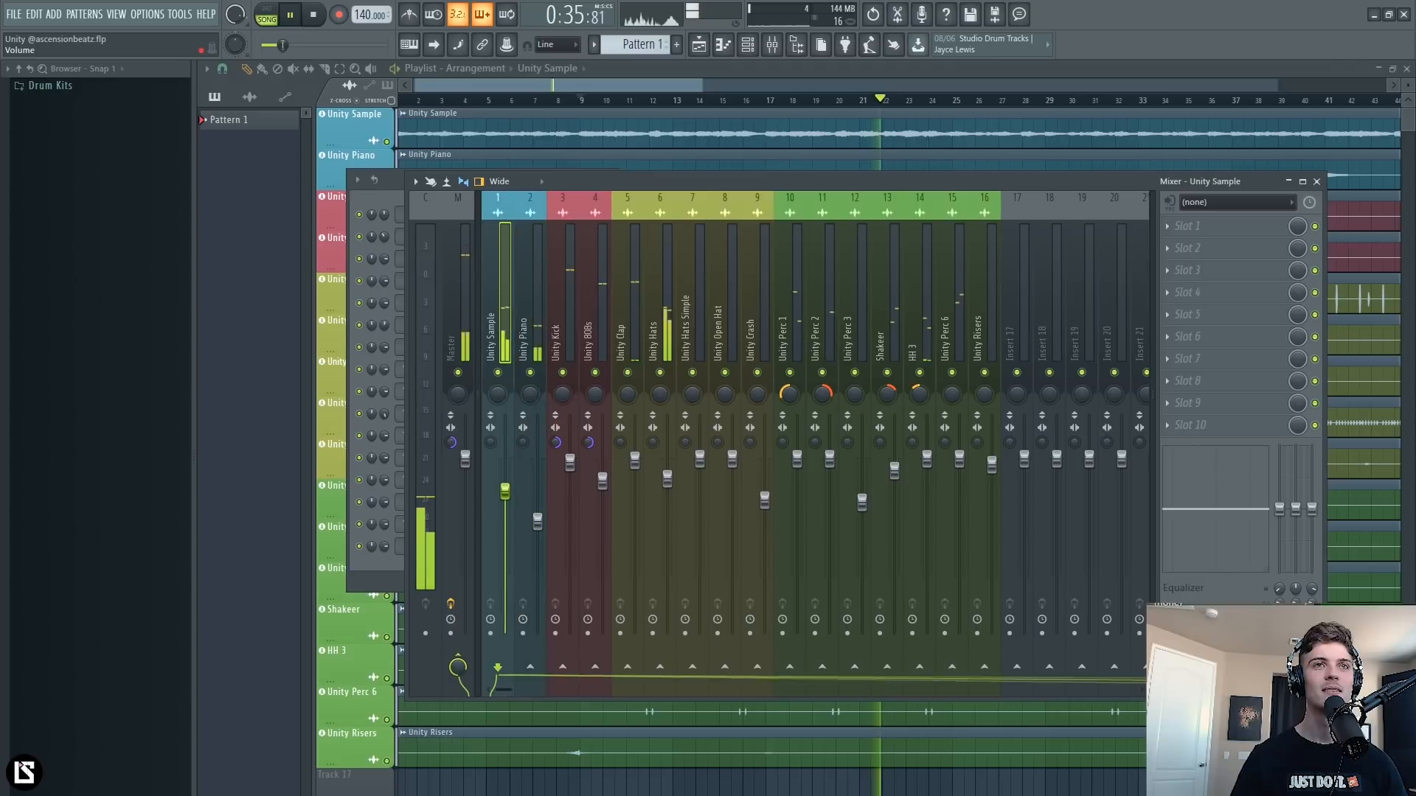
key("space")
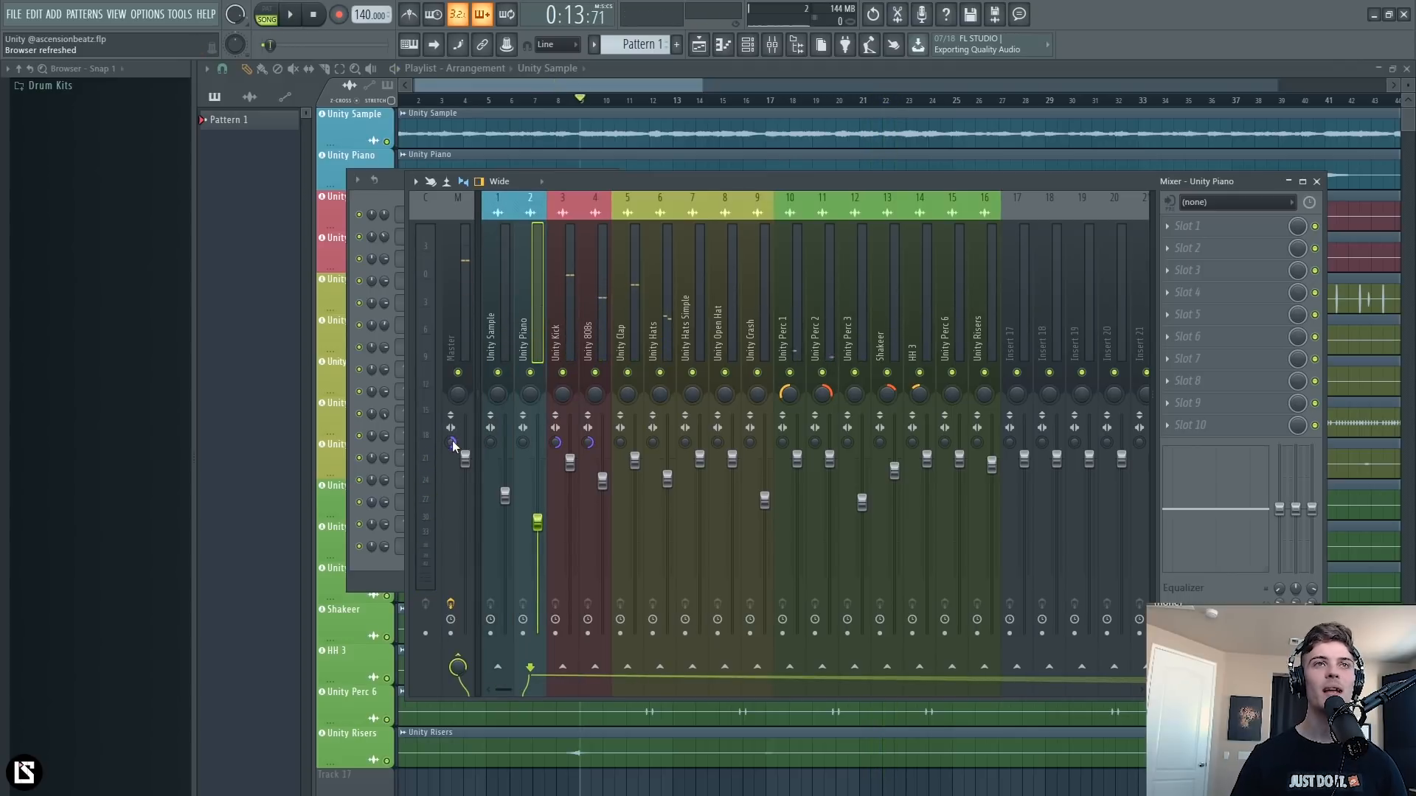
right_click(452, 441)
left_click(461, 451)
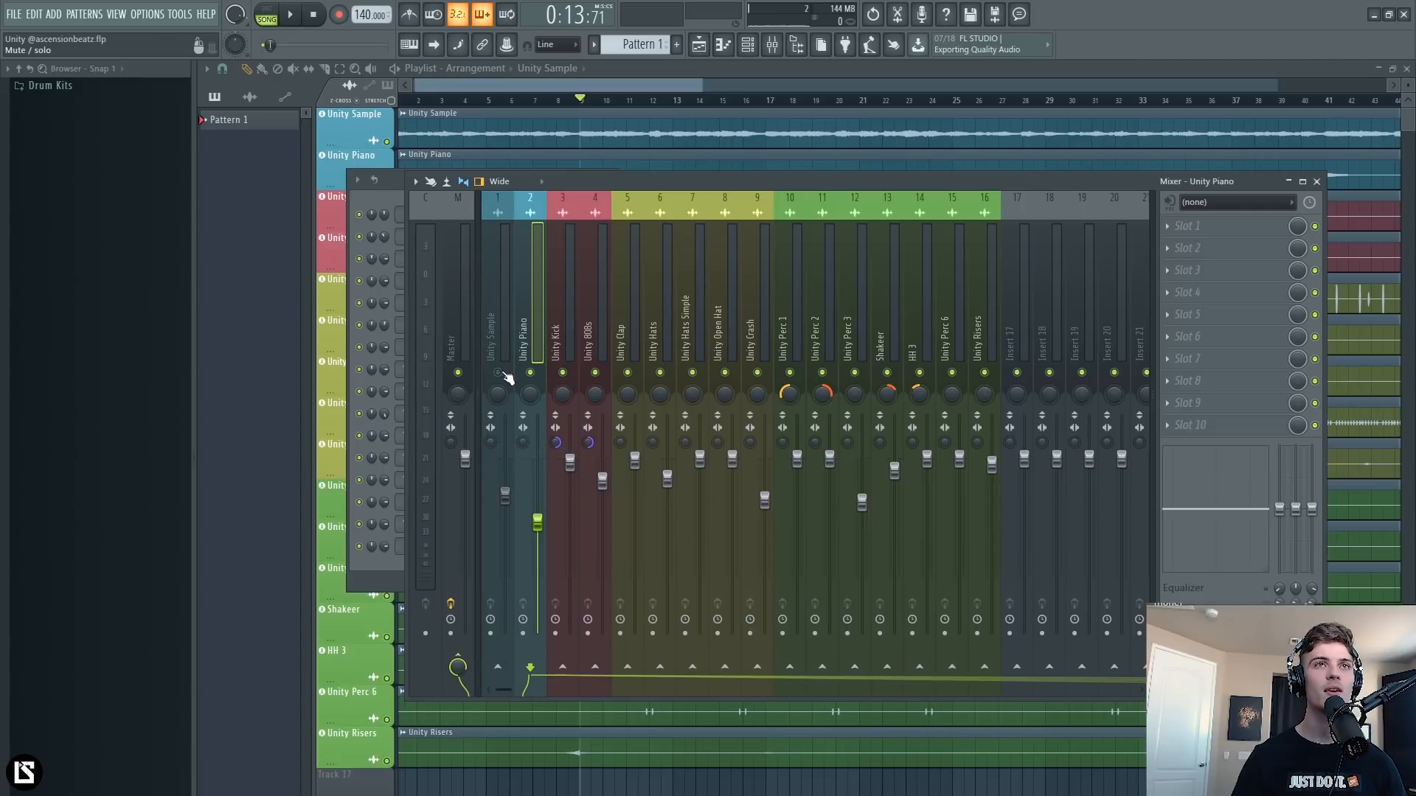
Play the beat with Unity Sample and Unity Piano muted, and lower Unity Perc 1 through Unity Risers together, bringing Unity Risers to about 89%.
left_click(567, 329)
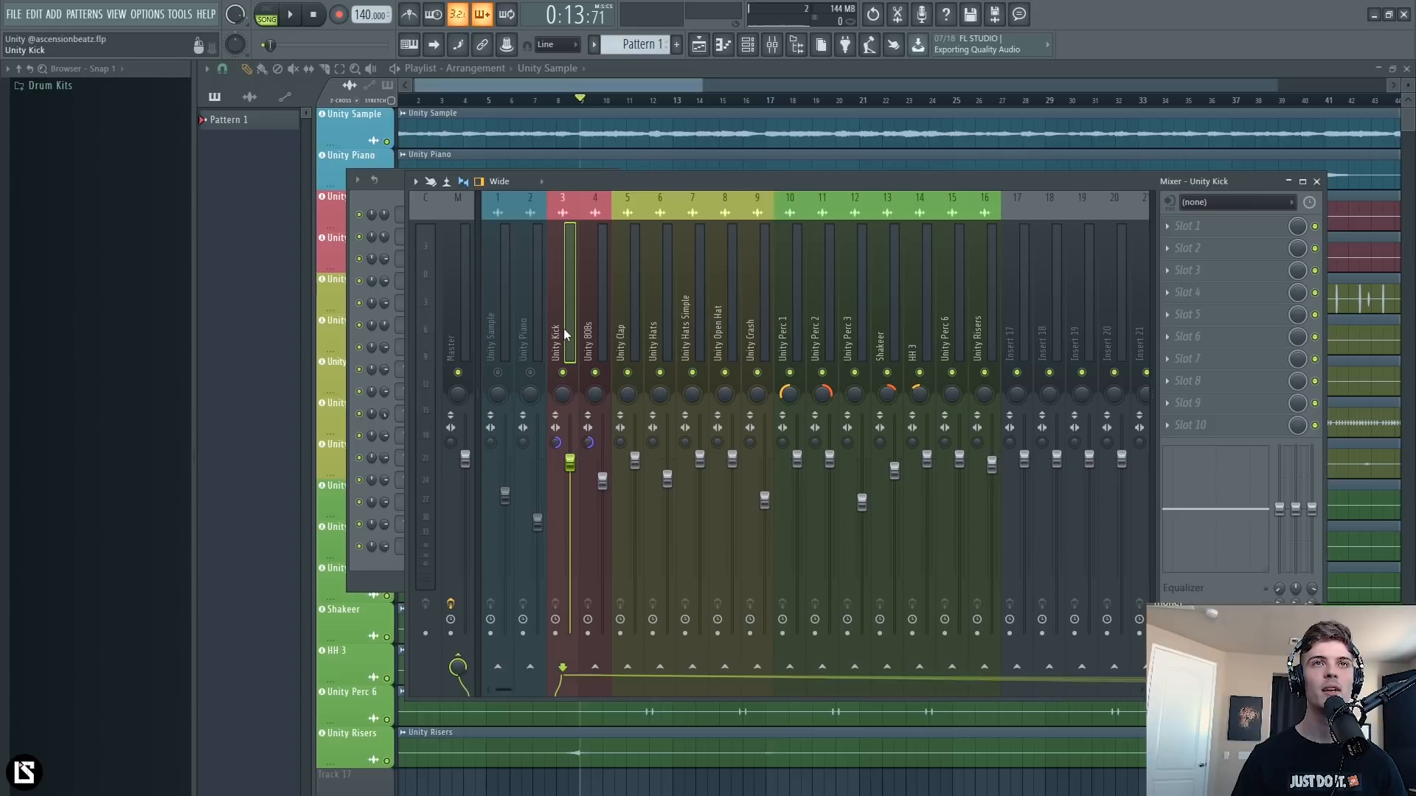
key("space")
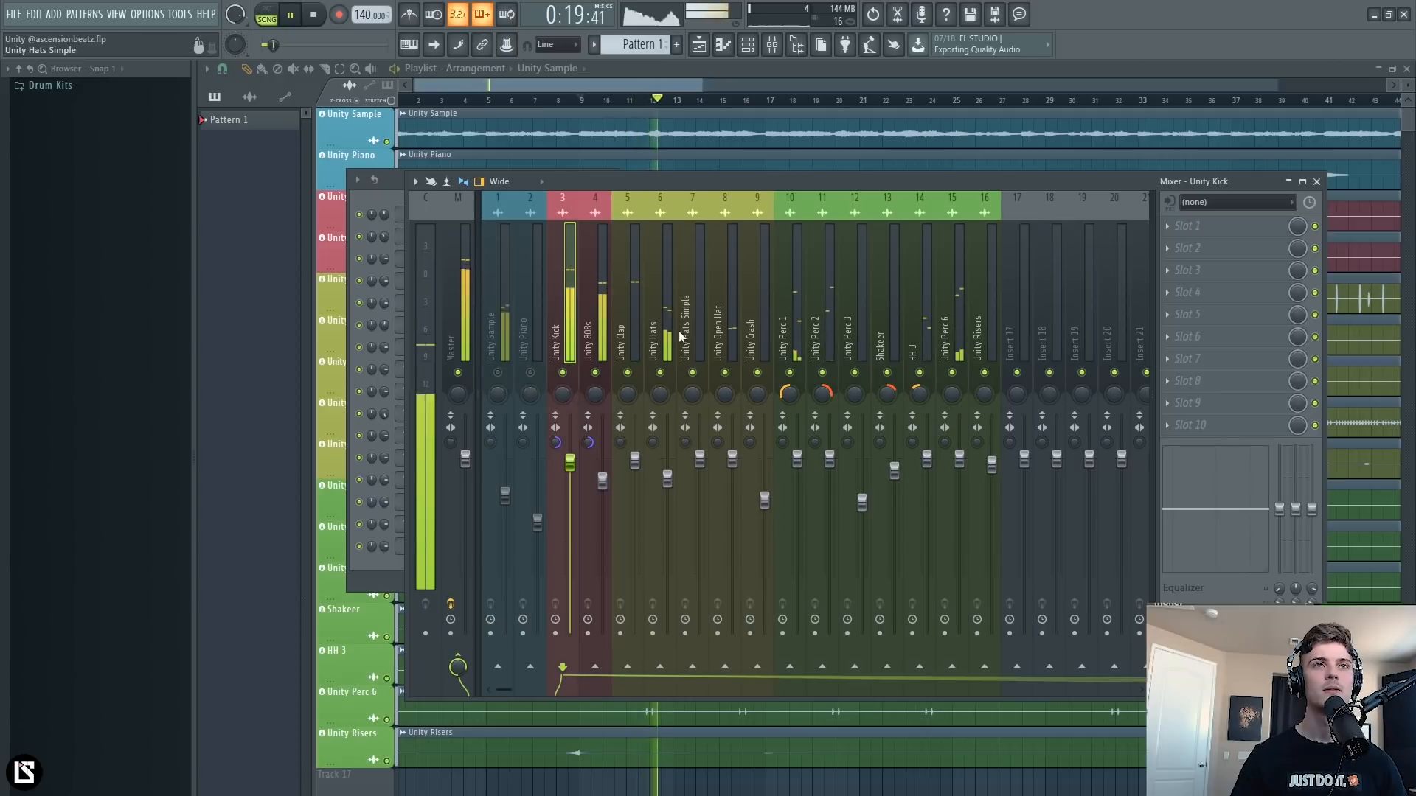
left_click_drag(783, 333, 1001, 345)
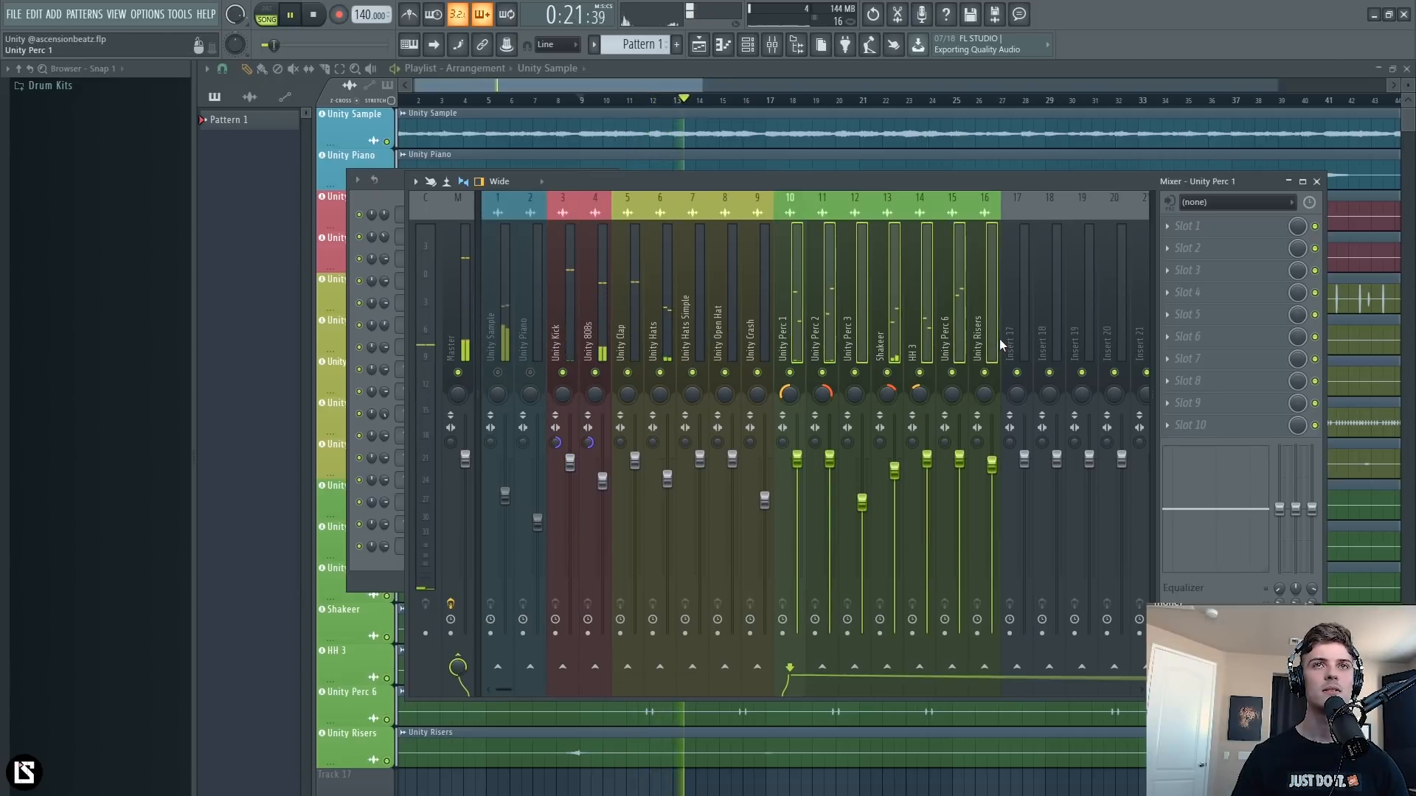
left_click_drag(992, 463, 992, 483)
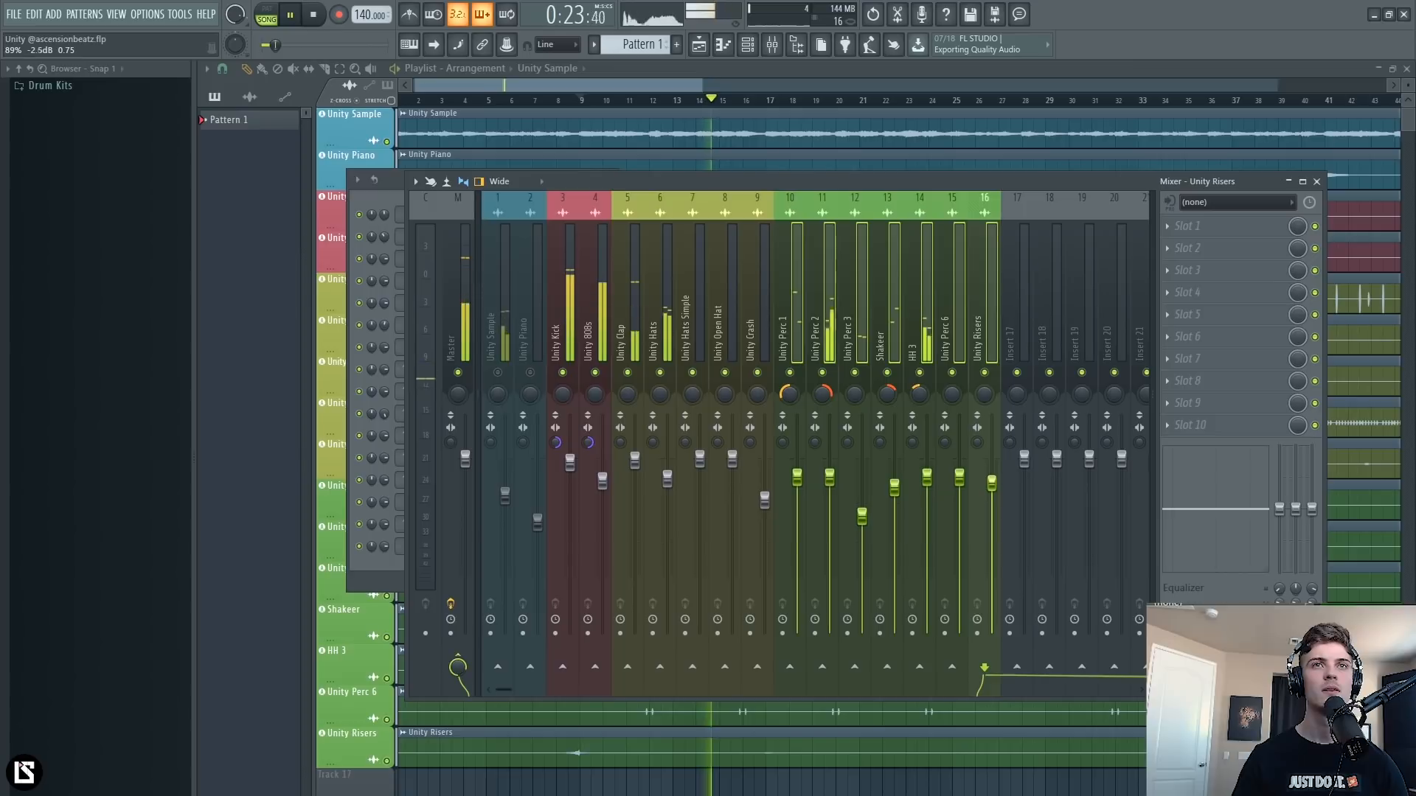
Select Unity Perc 1 and Unity Perc 2 together, lower their volumes further, and stop playback.
left_click(794, 340)
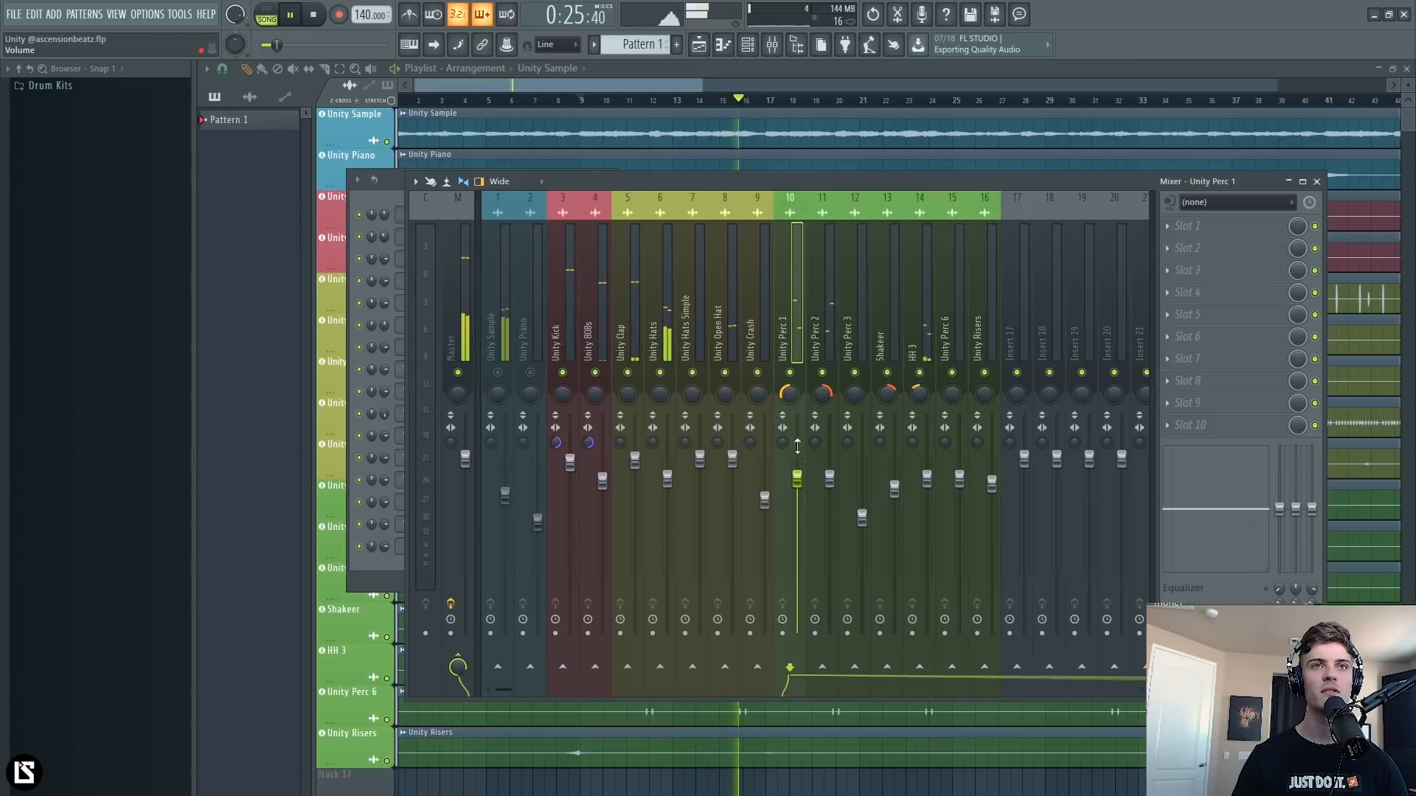
left_click(823, 327, "ctrl+shift")
left_click_drag(832, 495, 833, 515)
key("space")
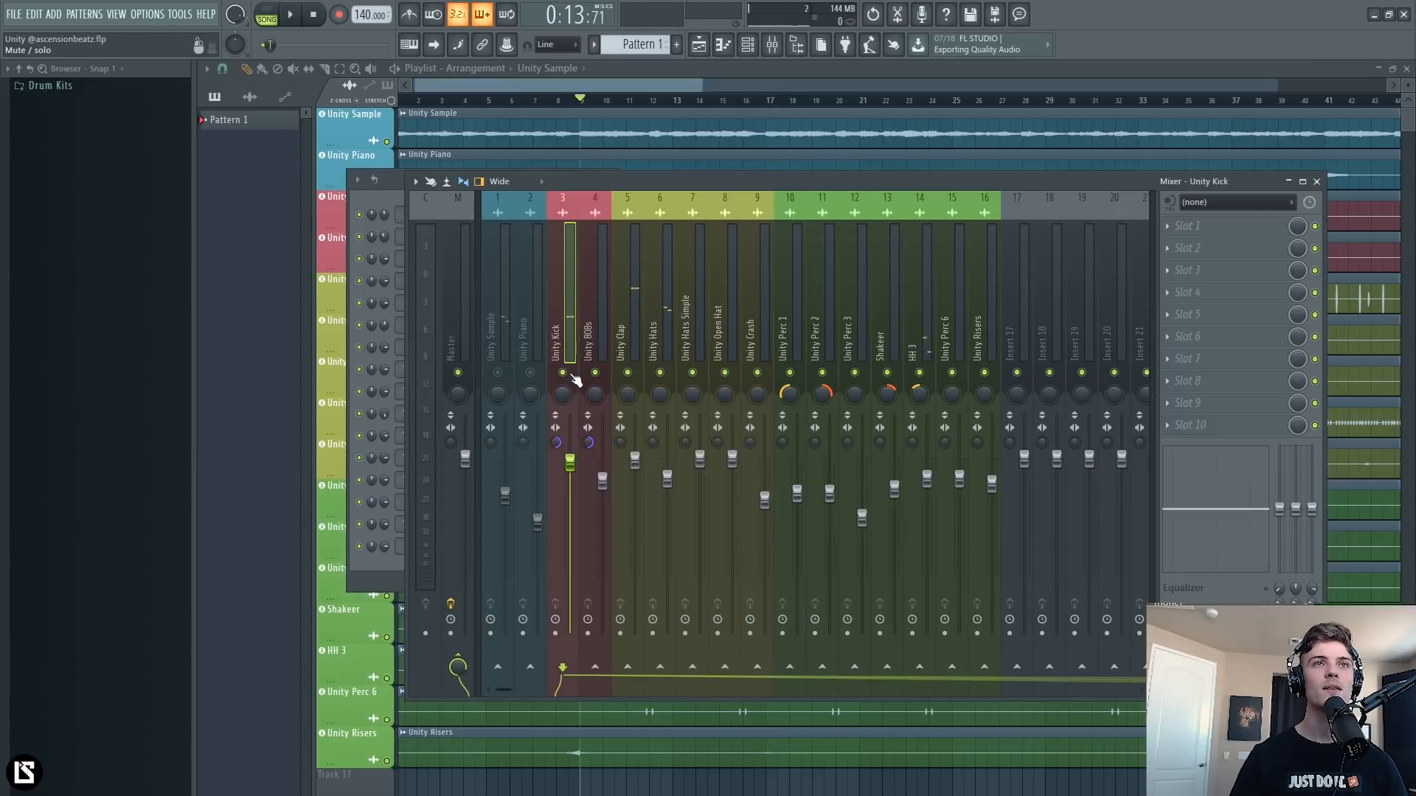
Solo the Unity Kick together with the Unity 808s, keeping the Unity 808s track selected.
right_click(562, 373)
left_click(590, 326)
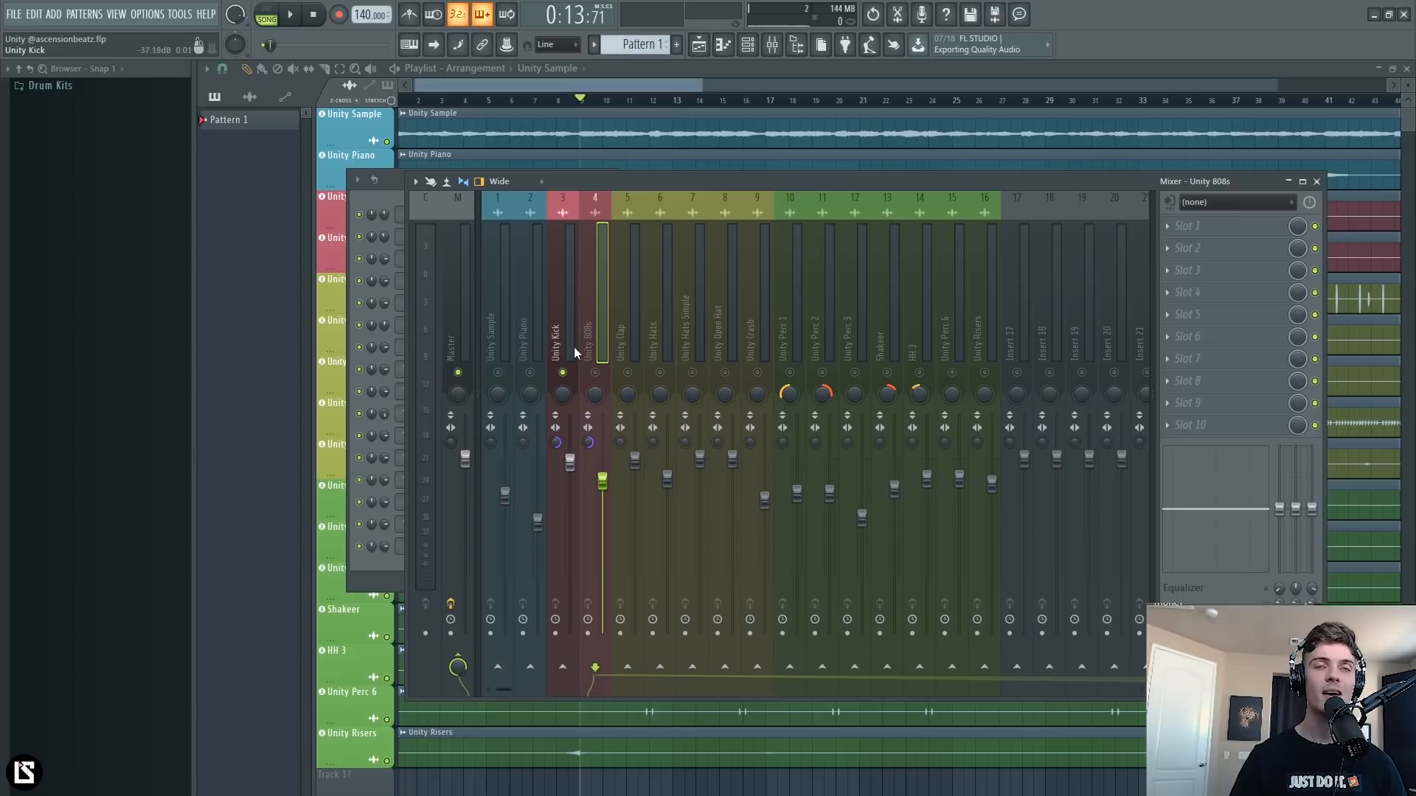
left_click(596, 375)
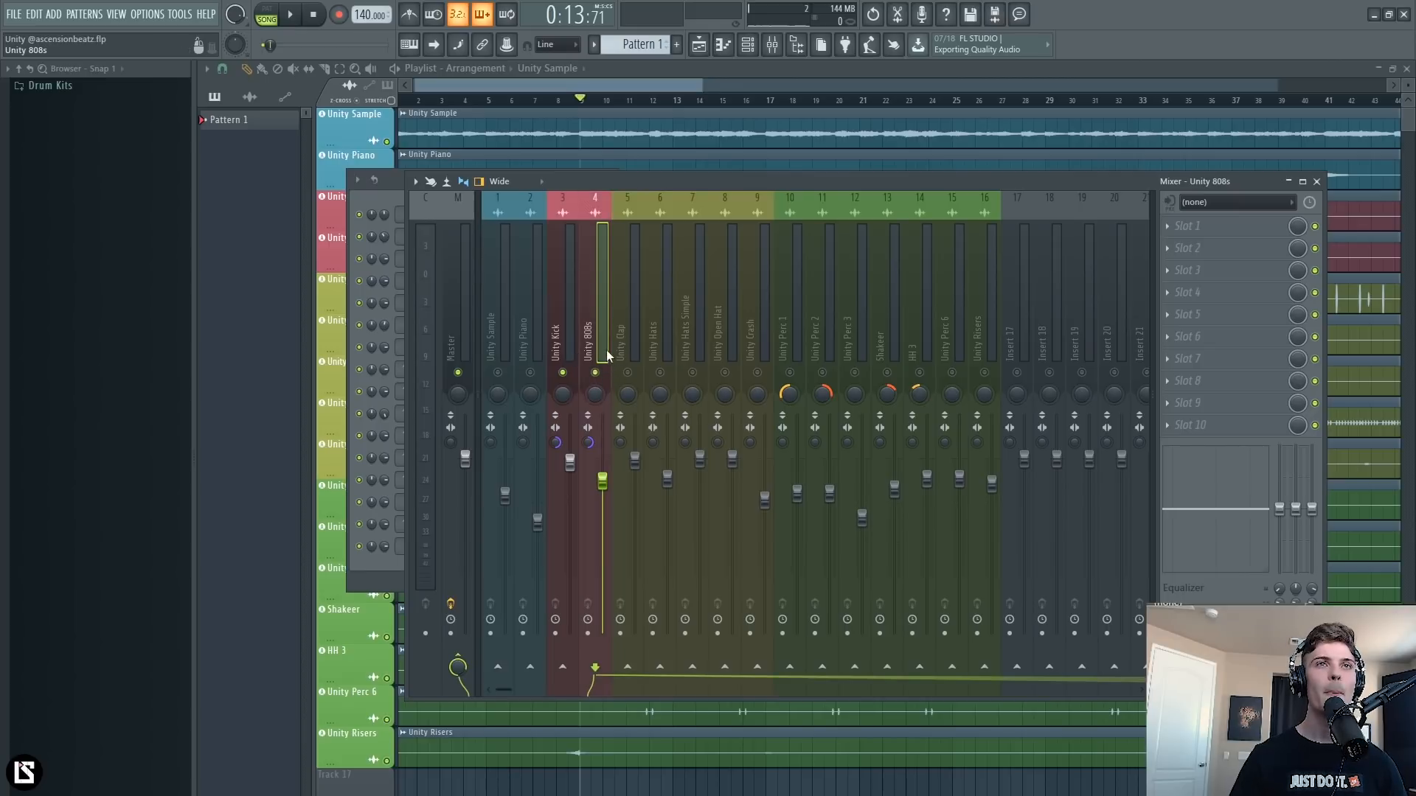
Load RBass Stereo in the Unity 808s' first effect slot and solo the Unity 808s alone.
left_click(1198, 229)
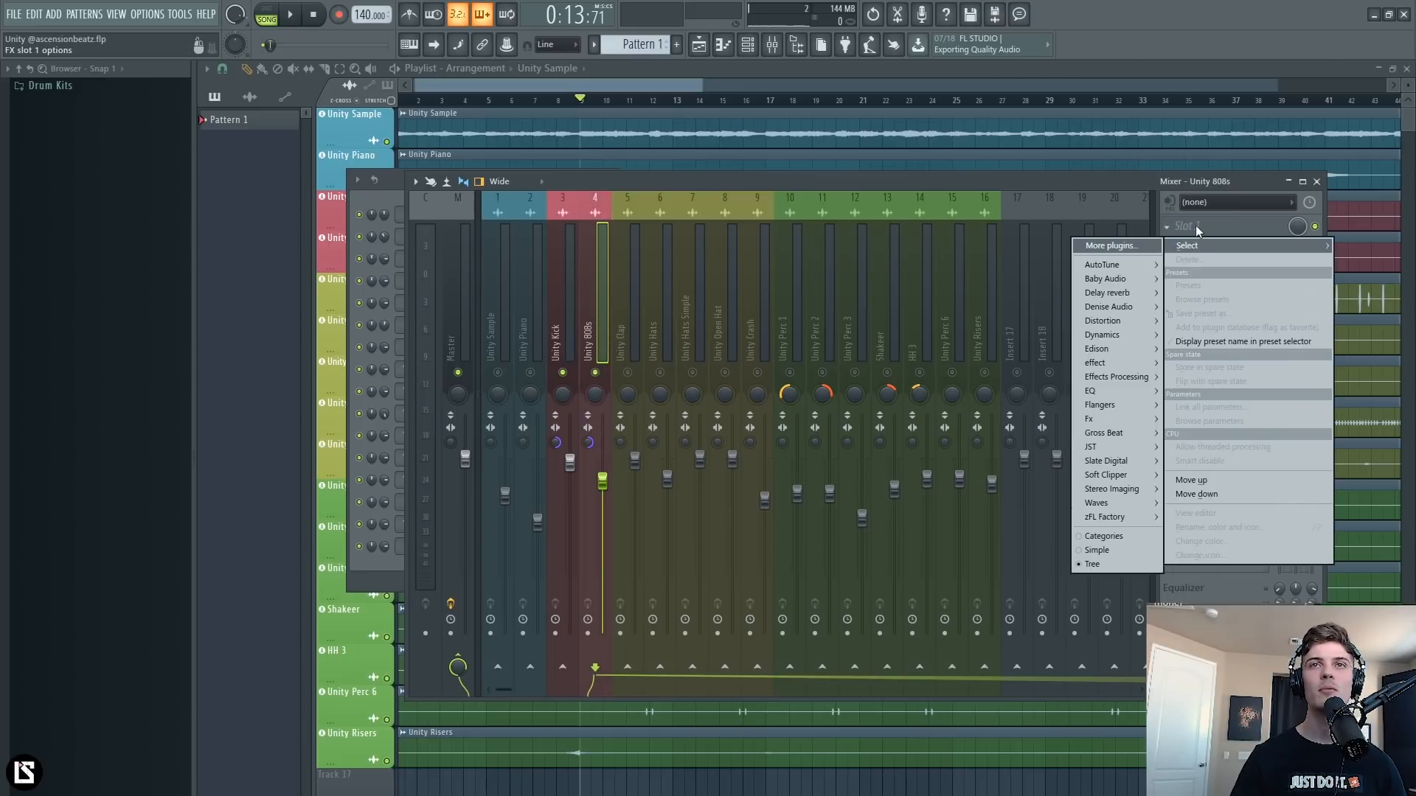
mouse_move(1128, 503)
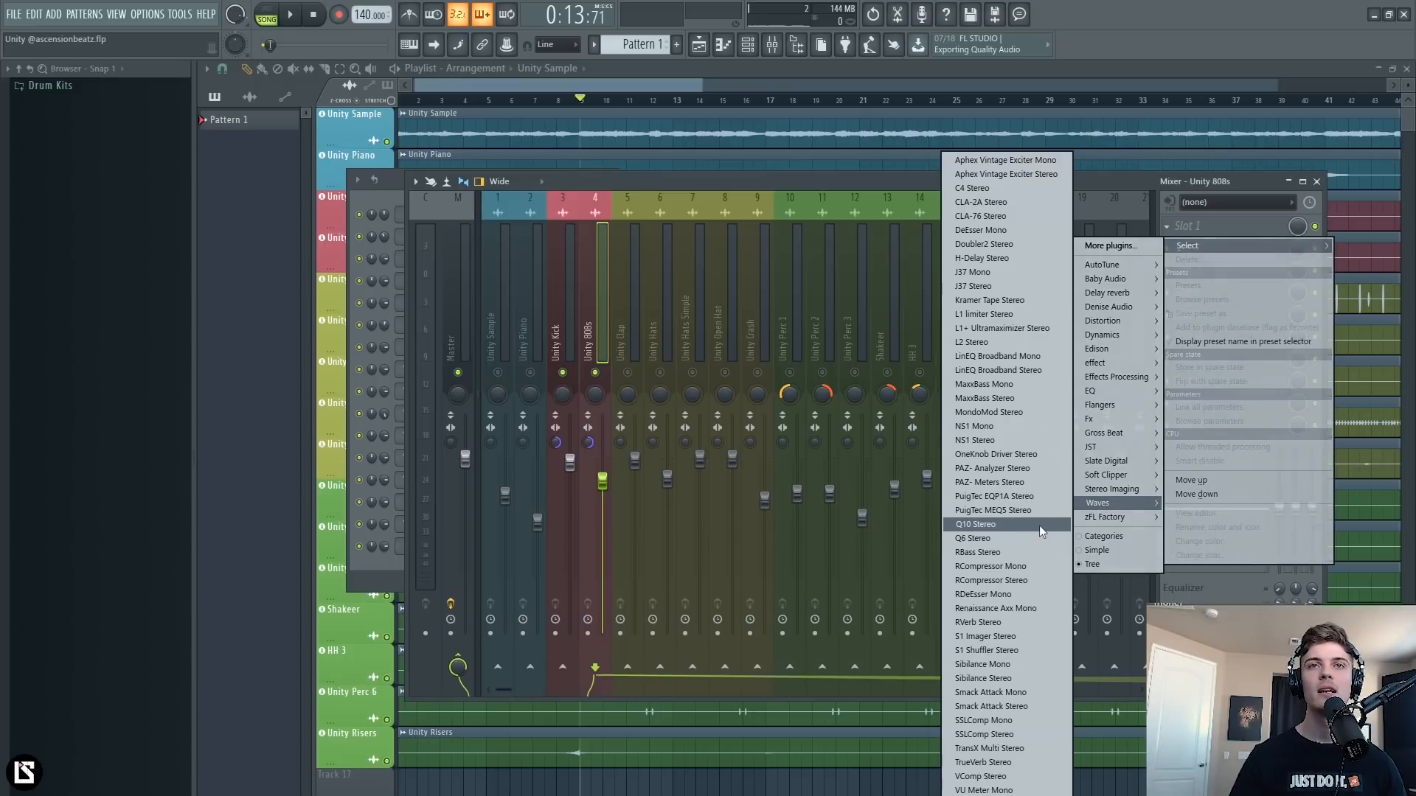
left_click(1006, 552)
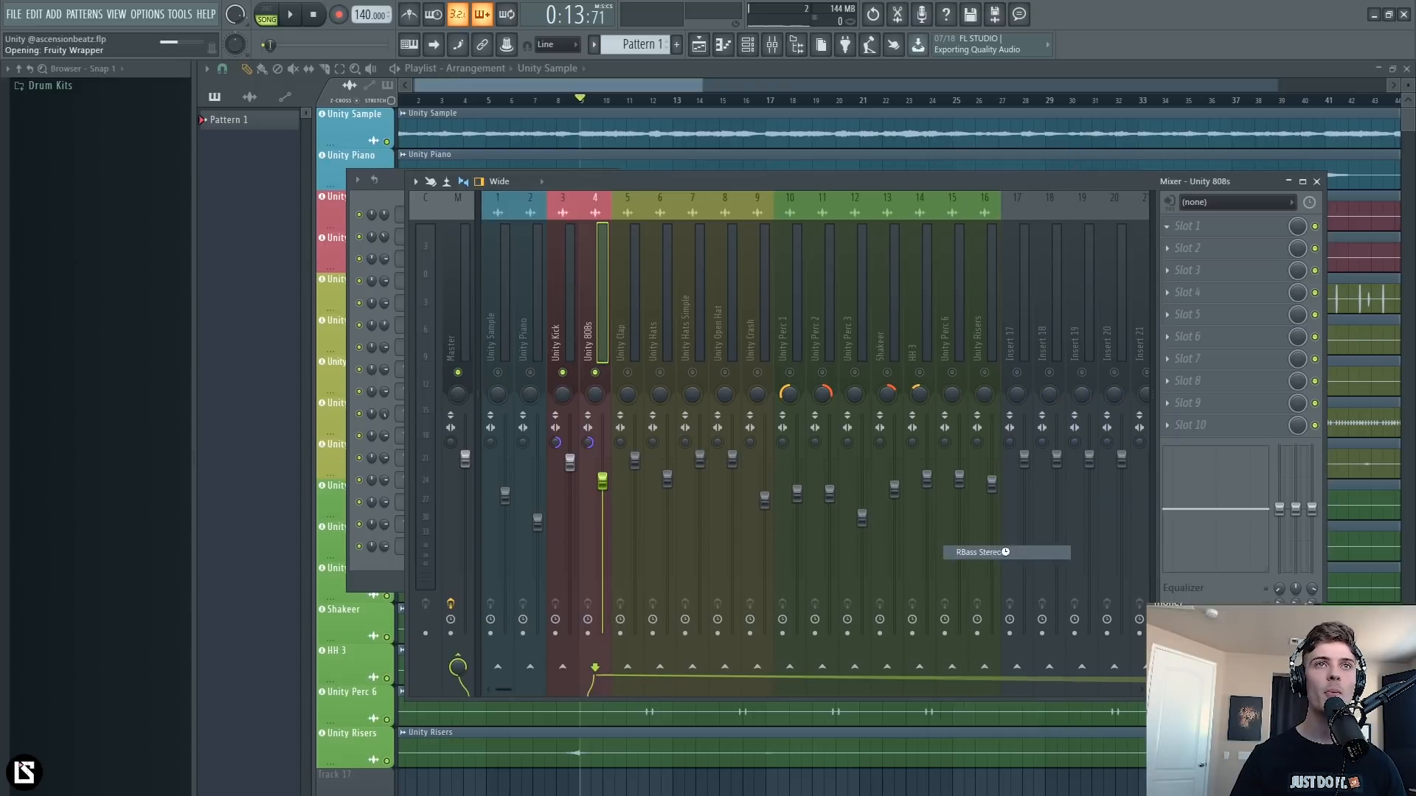
left_click_drag(365, 175, 808, 294)
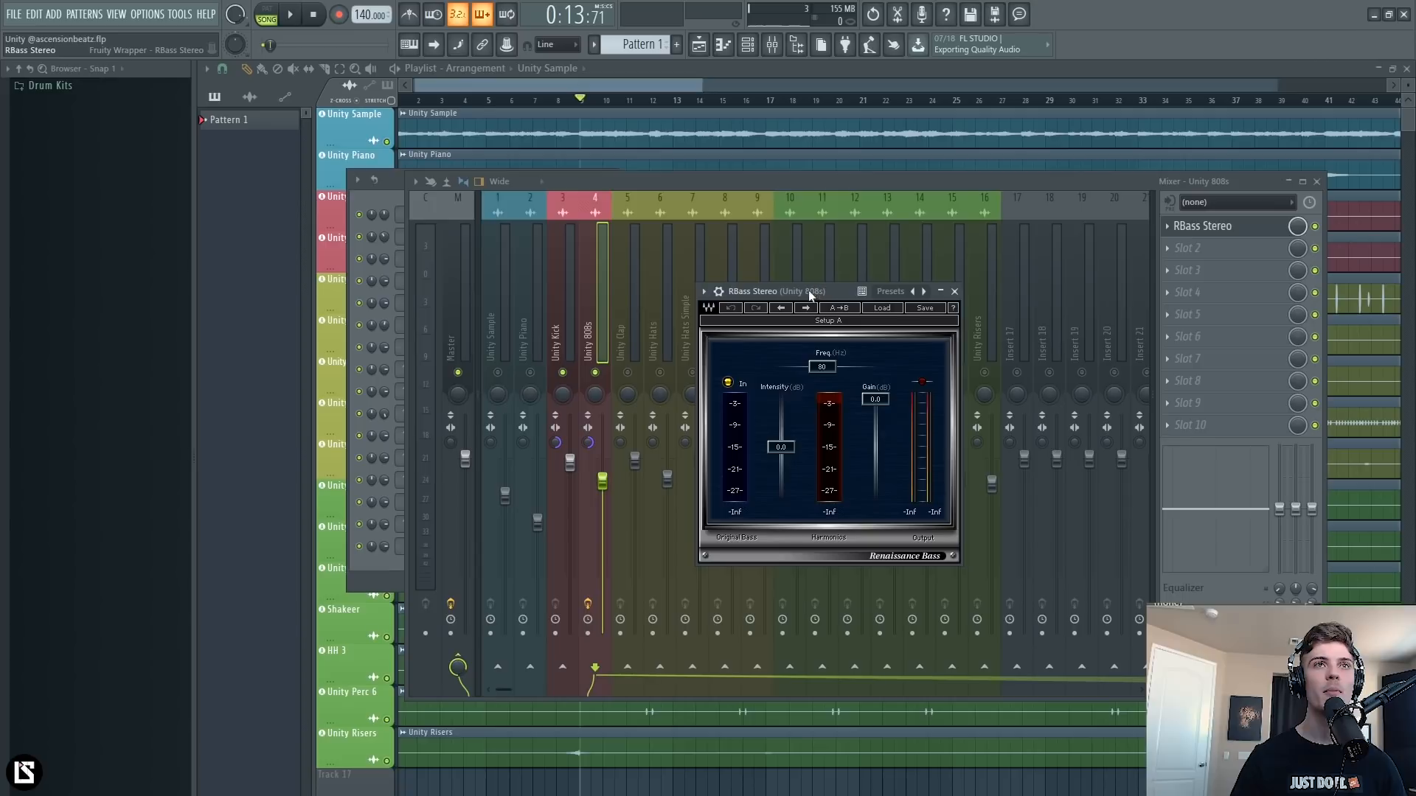
right_click(597, 373)
left_click(1211, 229)
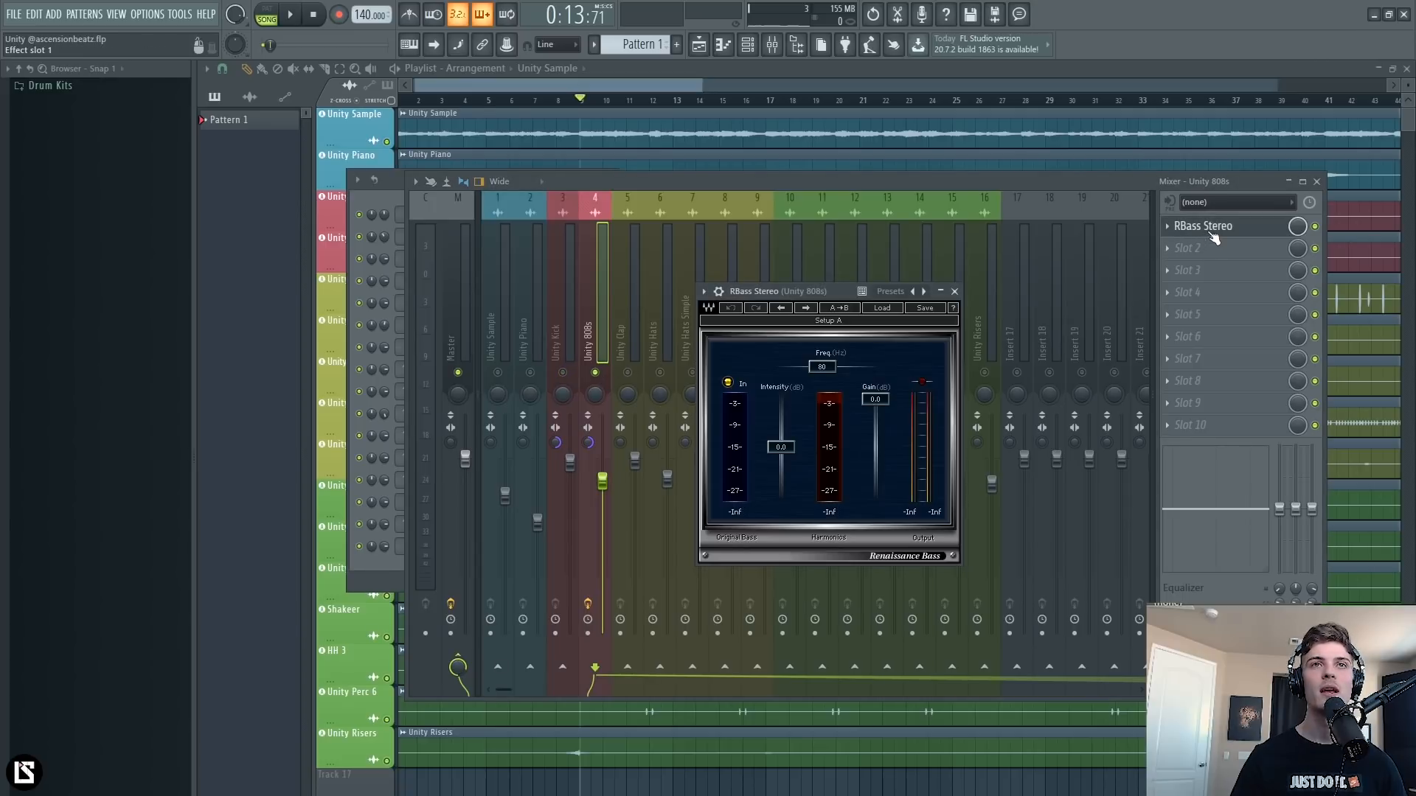
left_click_drag(776, 295, 734, 340)
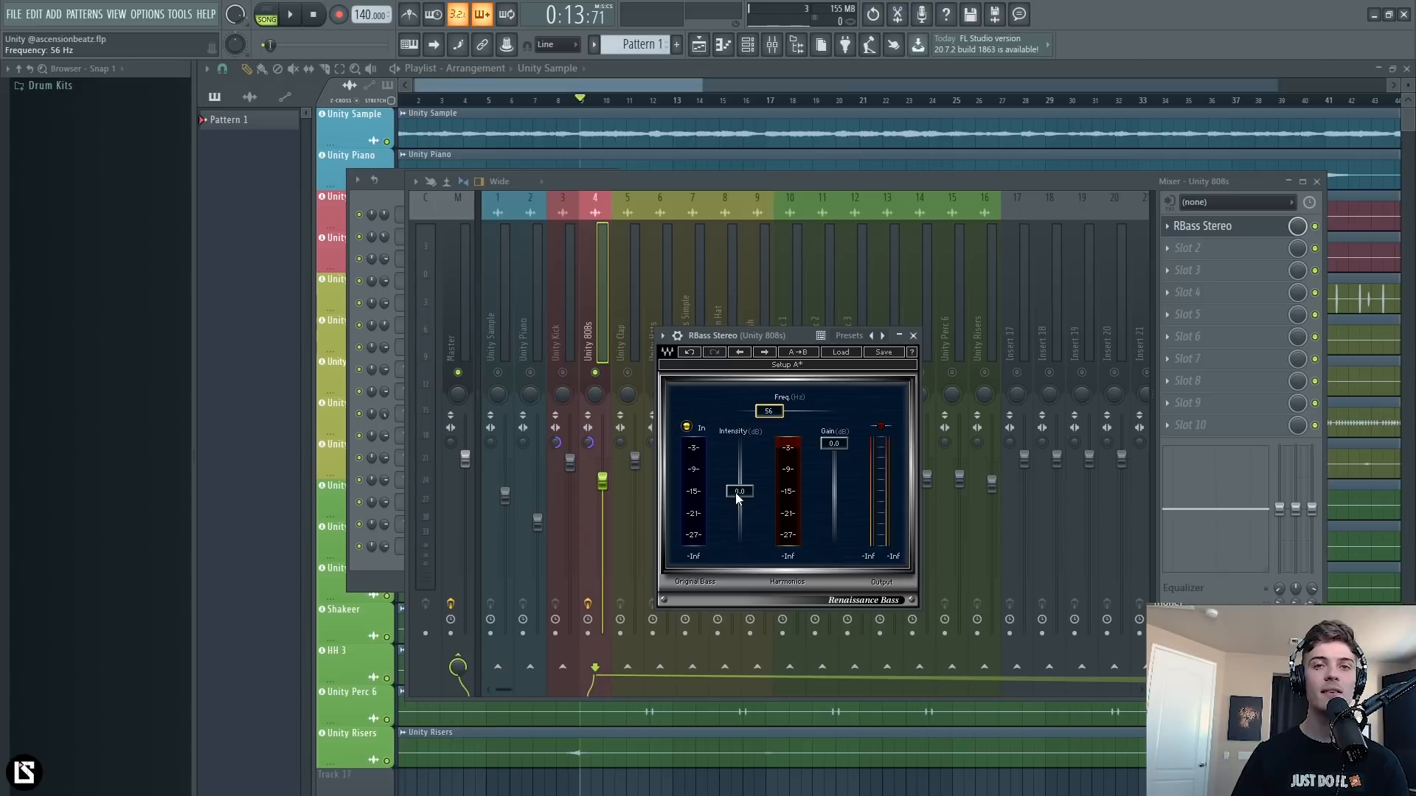
Try RBass at 56 Hz, raising its intensity from -24.0 to -6.1 dB during playback, and stop the beat.
left_click_drag(736, 493, 737, 545)
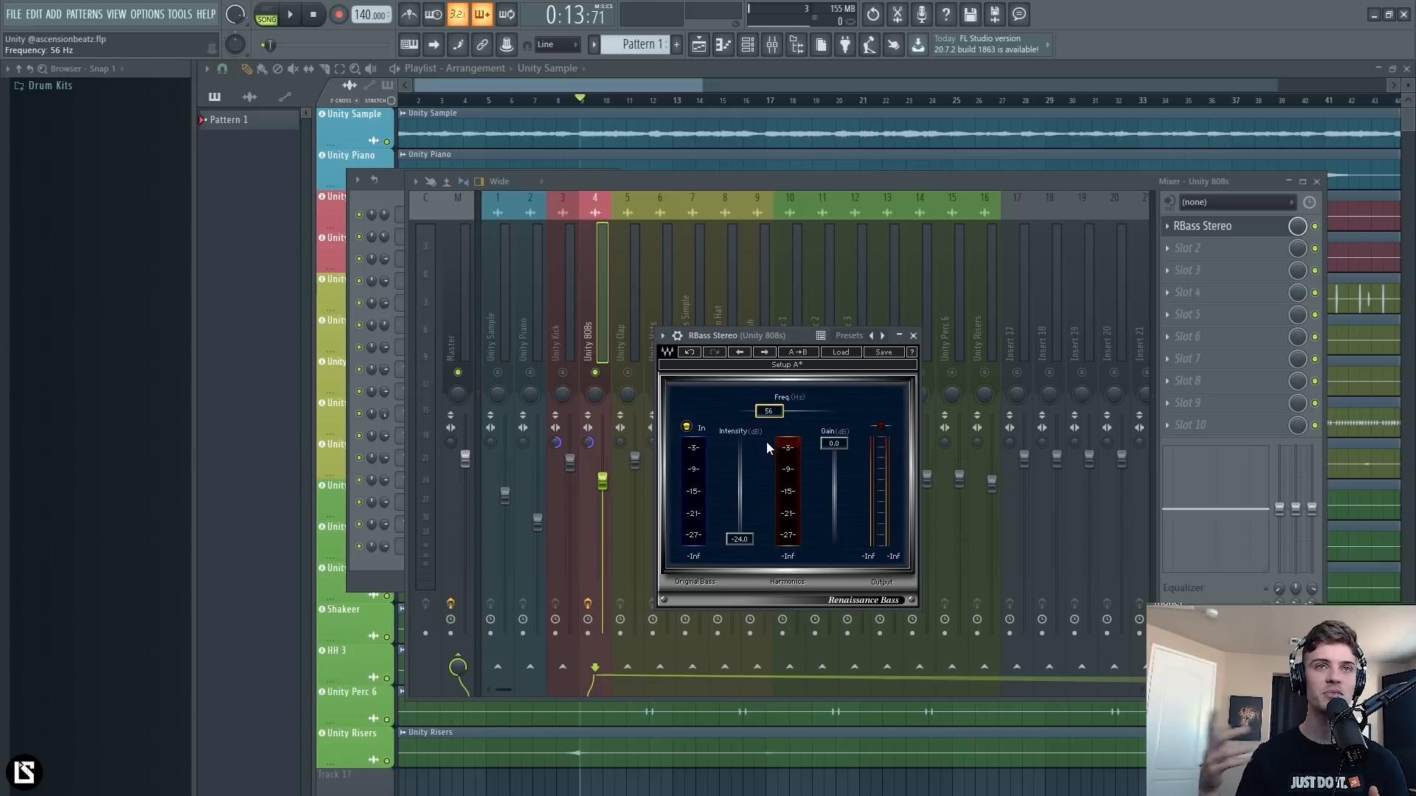
mouse_move(740, 547)
left_mouse_down()
mouse_move(740, 536)
mouse_move(755, 544)
left_mouse_up()
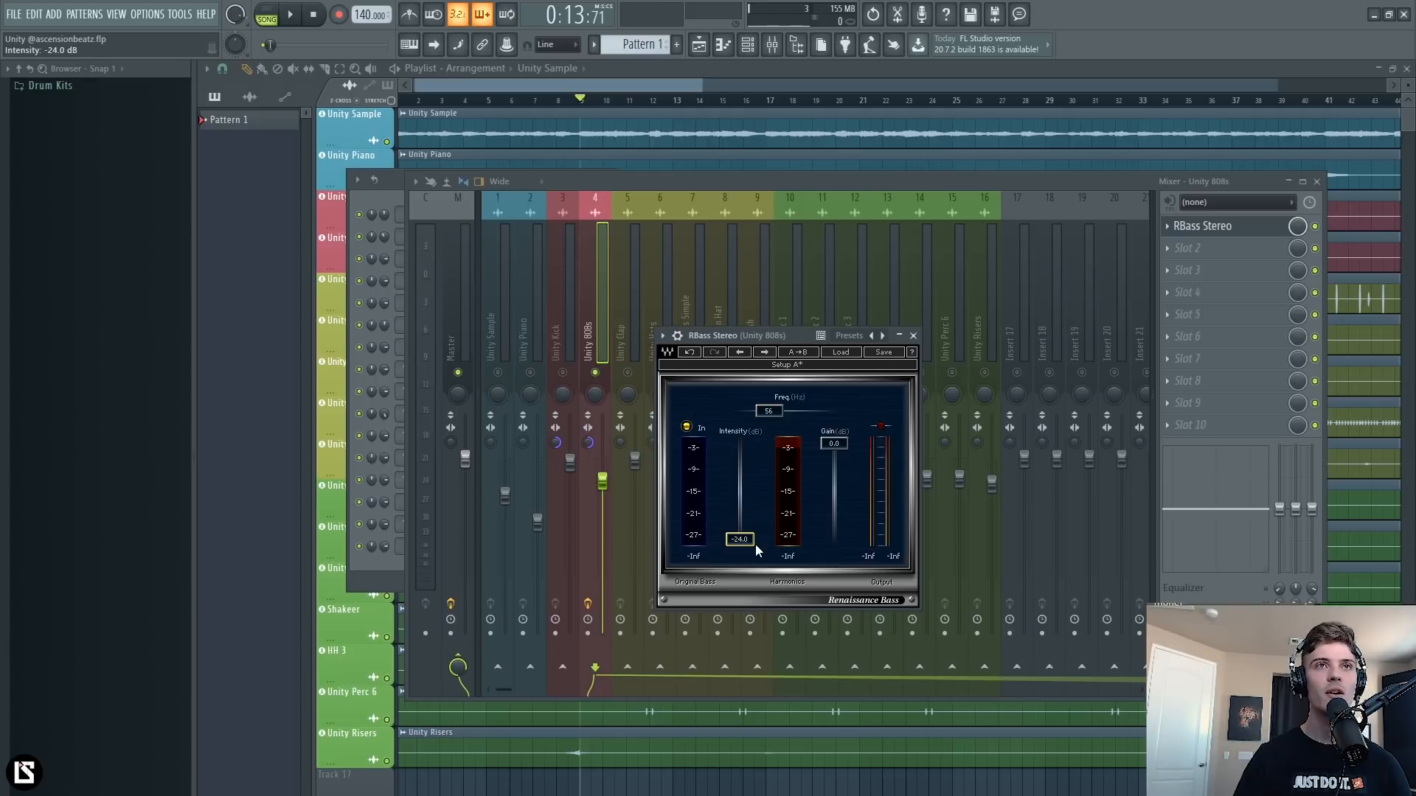
key("space")
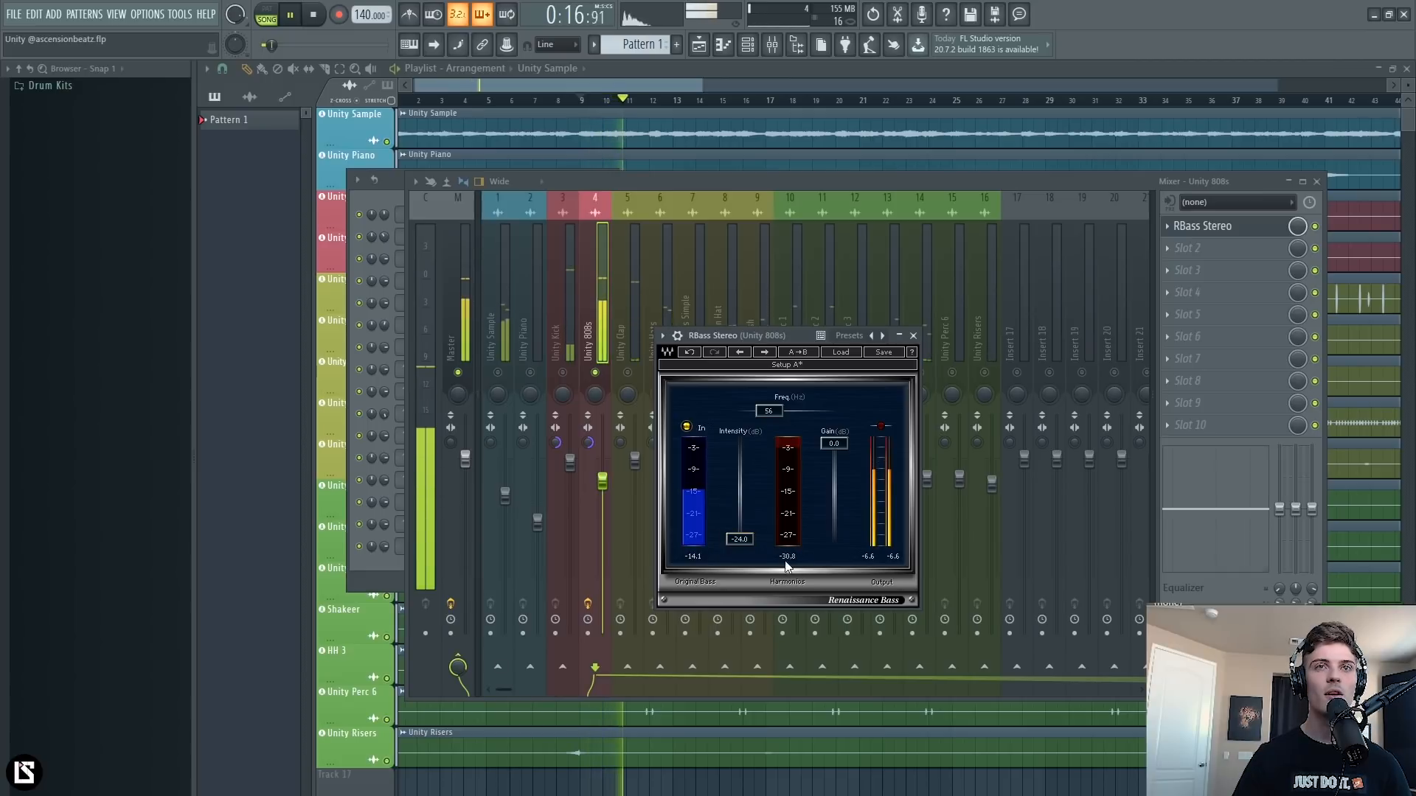
left_click_drag(741, 547, 745, 507)
key("space")
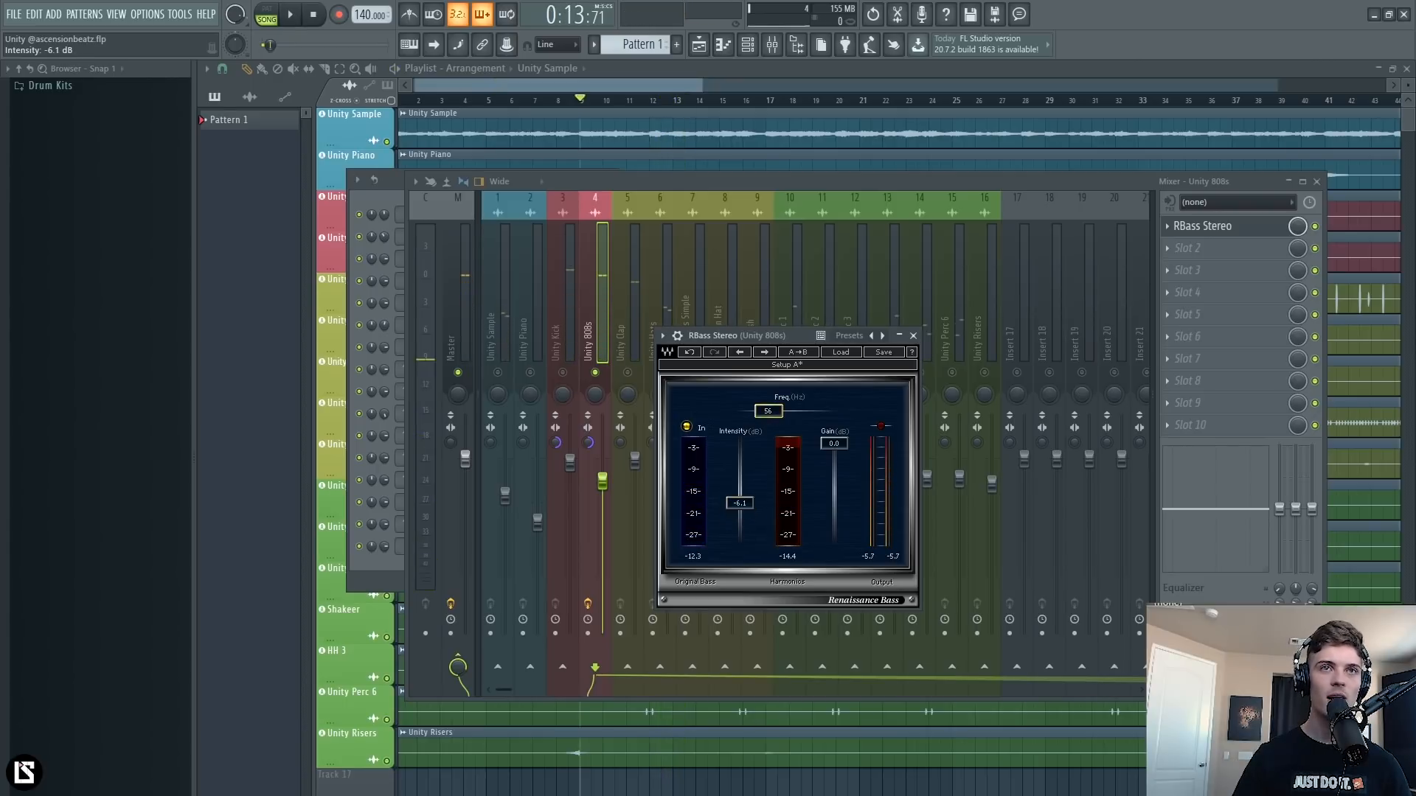
Try RBass at 135 Hz during a short playback, and set its intensity to -24.0 dB.
left_click_drag(767, 410, 780, 411)
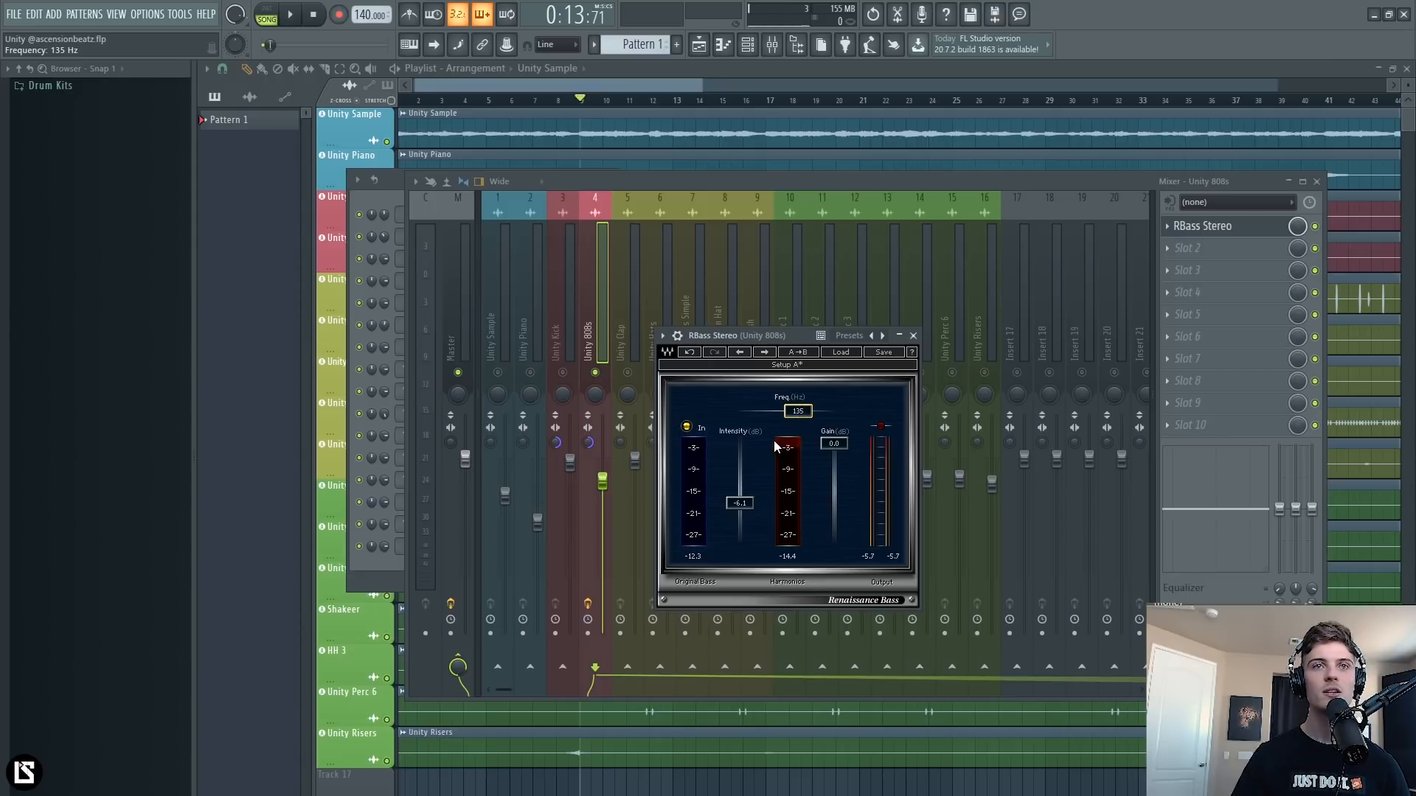
left_click_drag(758, 499, 744, 544)
key("space")
key("space")
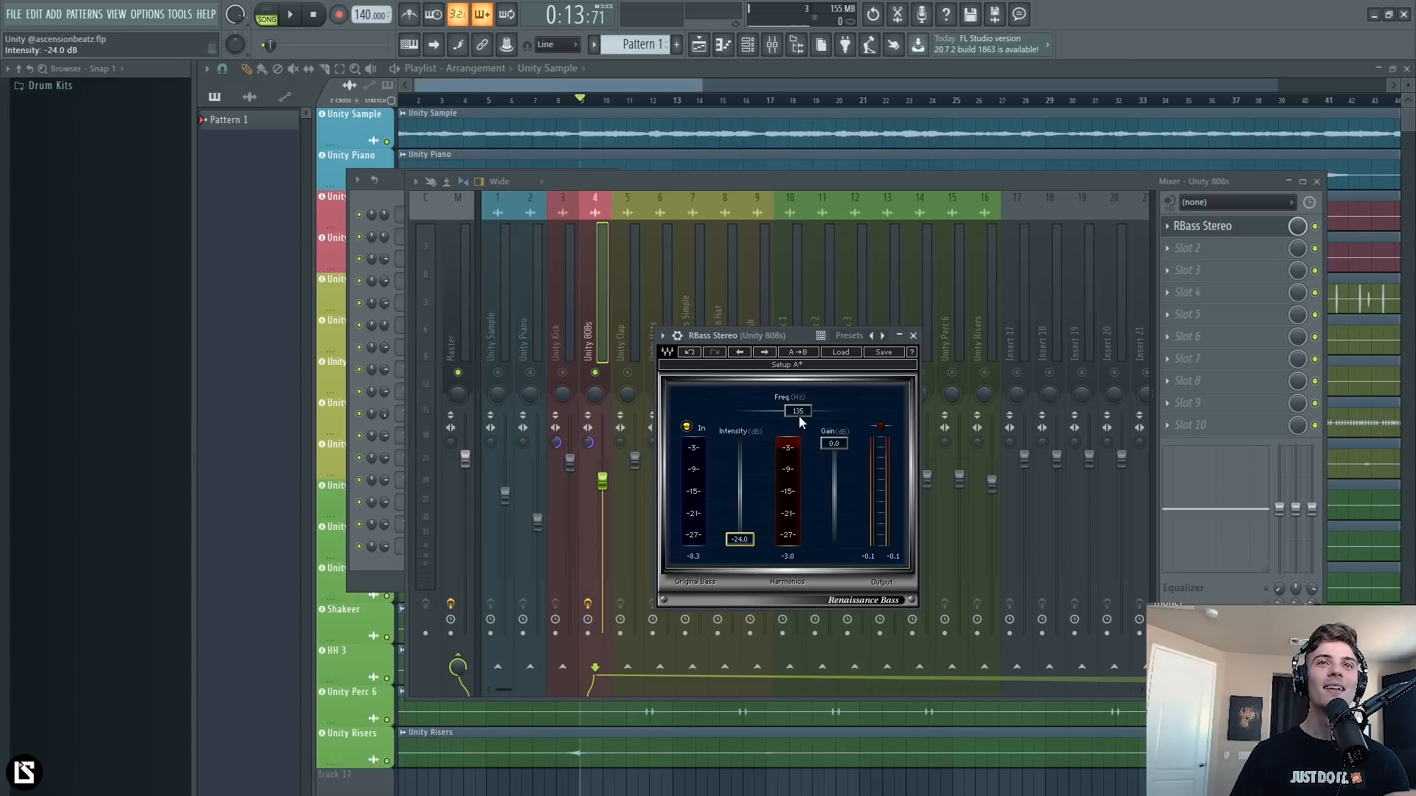
Set RBass to 64 Hz, bring the Unity Kick back in, and raise the intensity to -16.6 dB during playback.
left_click_drag(799, 418, 799, 439)
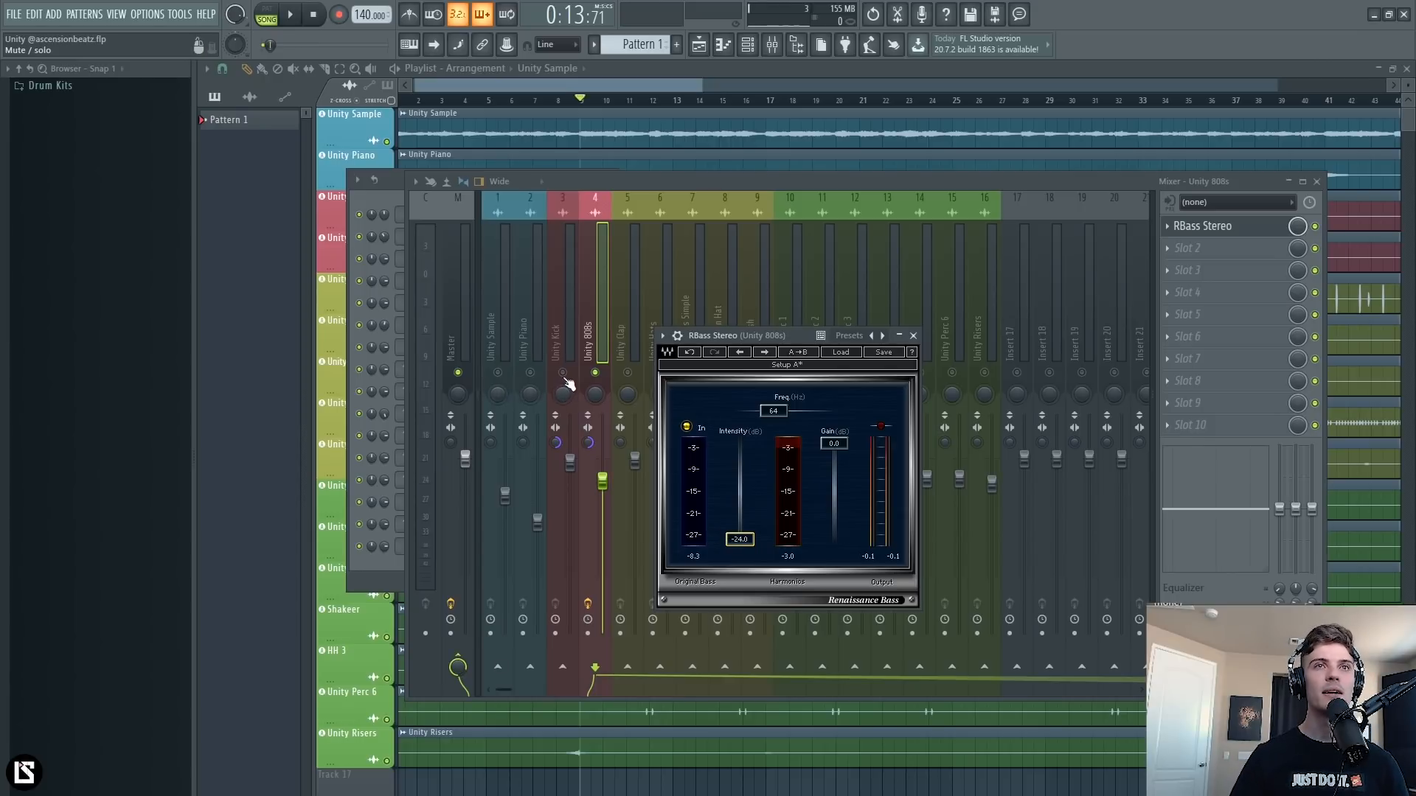
left_click(564, 374)
left_click(1243, 230)
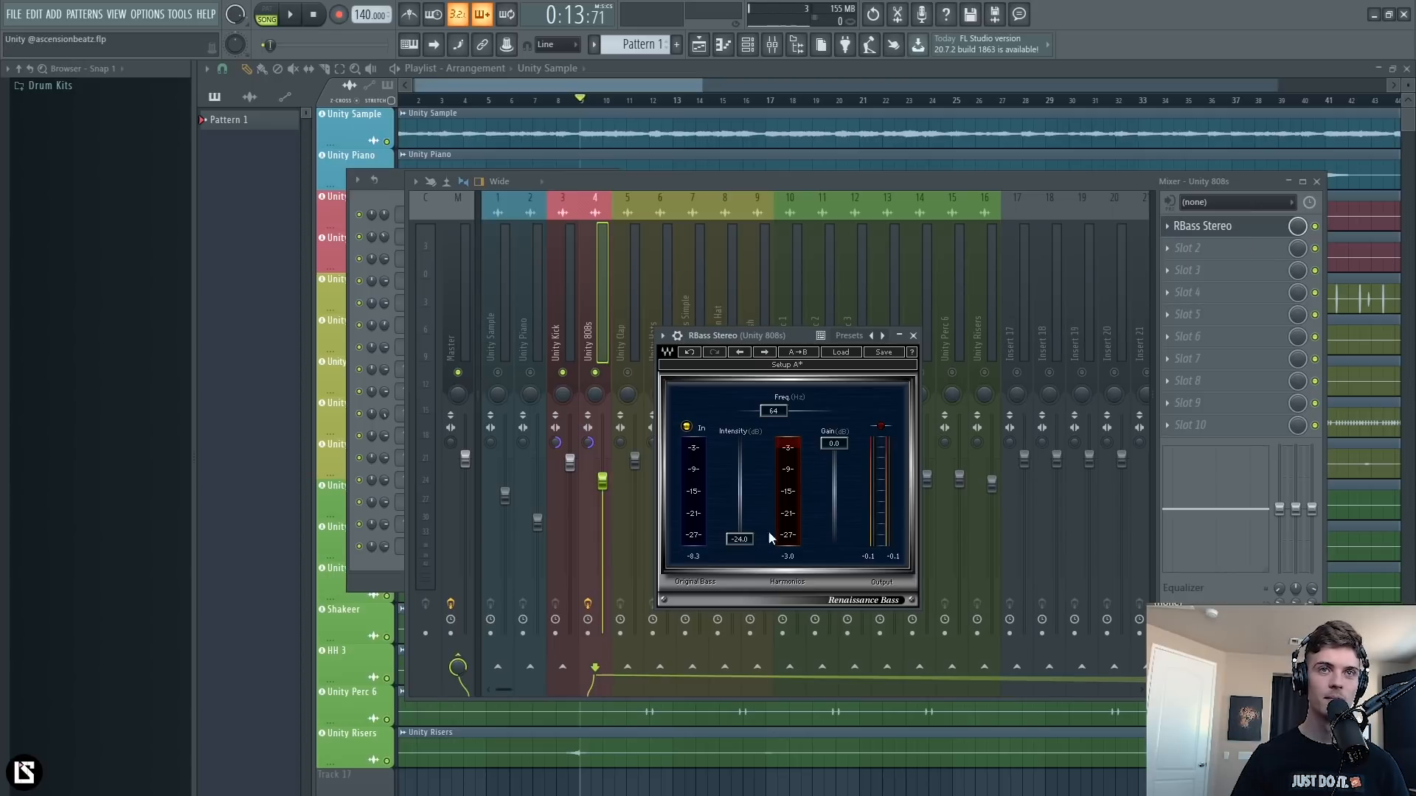
key("space")
left_click_drag(740, 542, 739, 523)
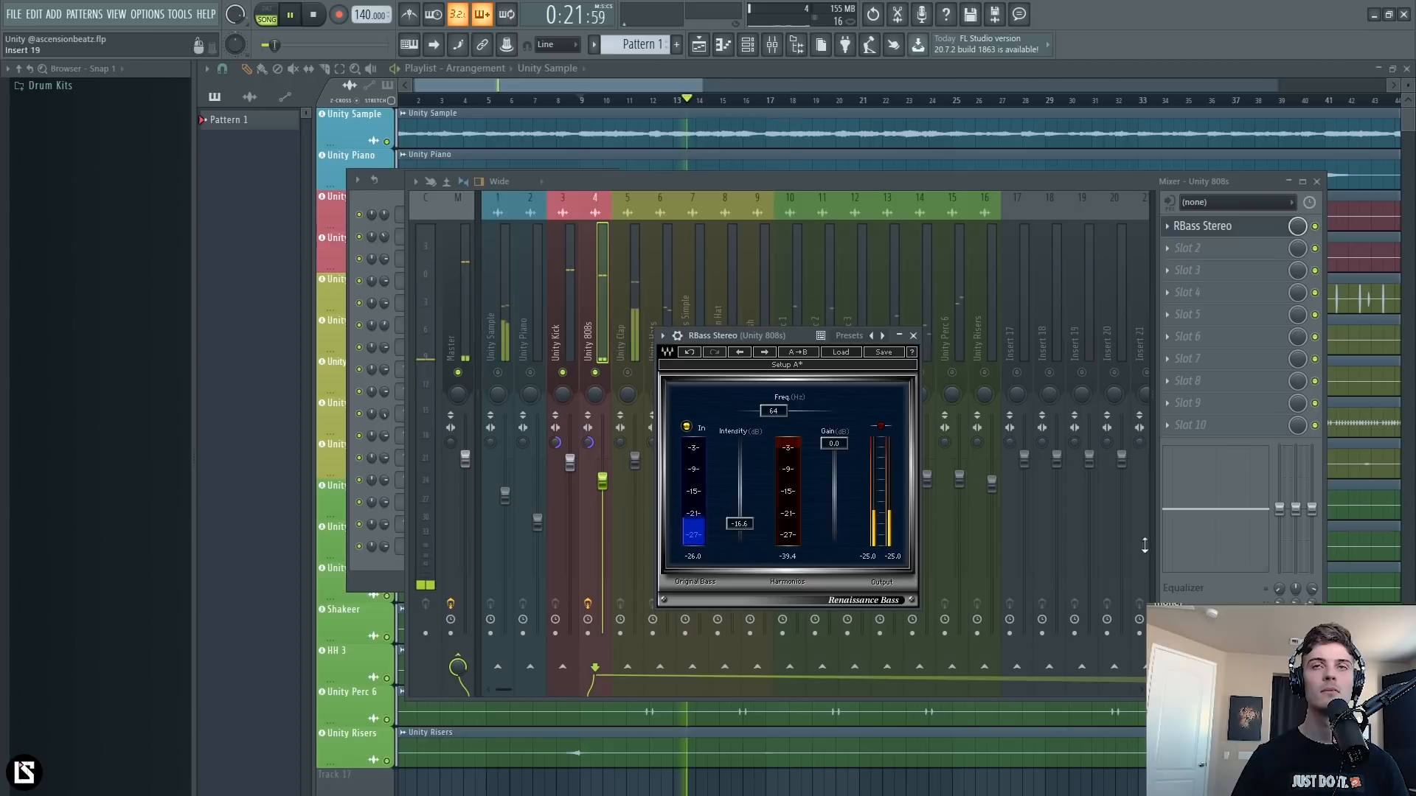
Compare the Unity 808s with RBass bypassed and enabled during playback, then reopen the plugin.
left_click(1315, 226)
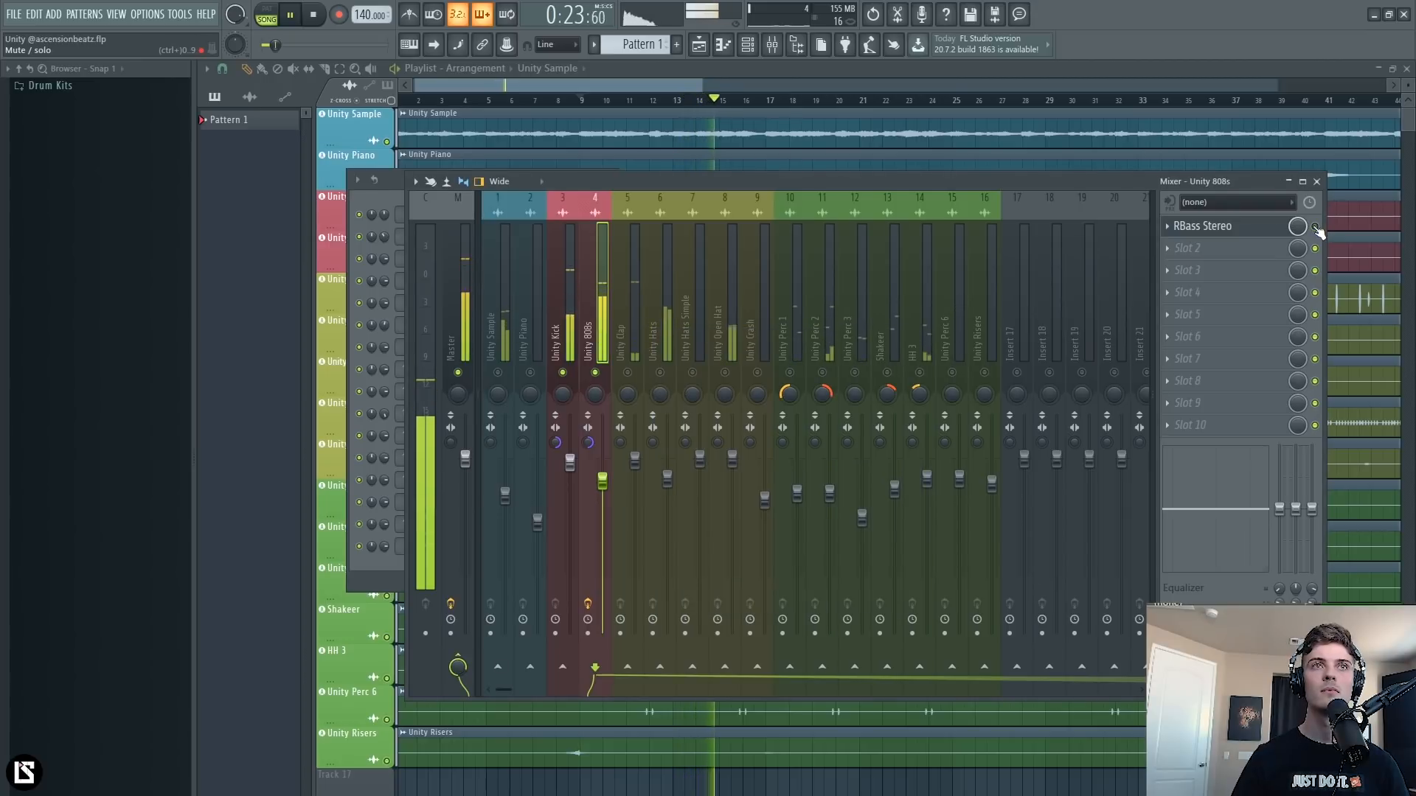
left_click(1315, 226)
left_click(1225, 226)
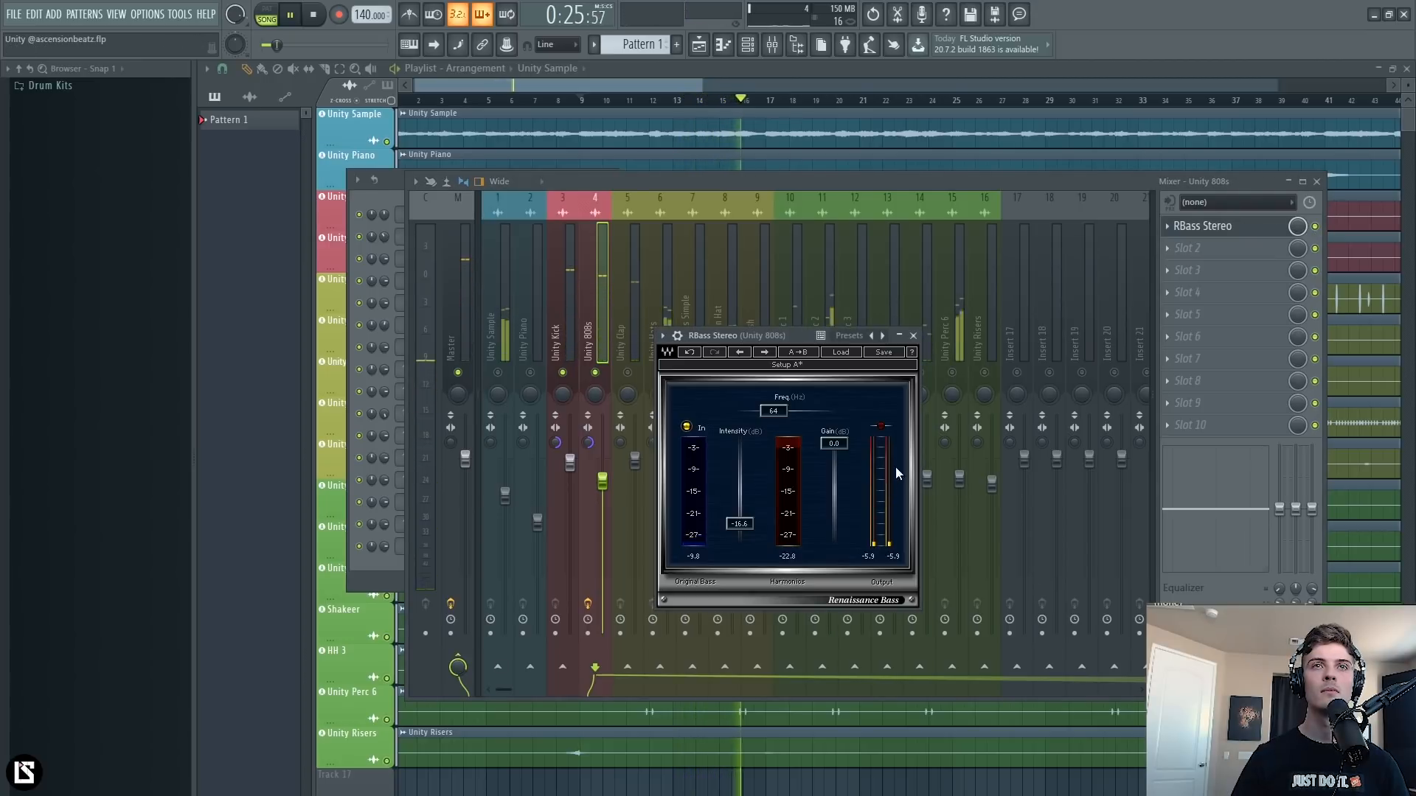
Lower the RBass output gain to -1.7 dB, stop playback, and close the plugin.
left_click_drag(834, 443, 834, 446)
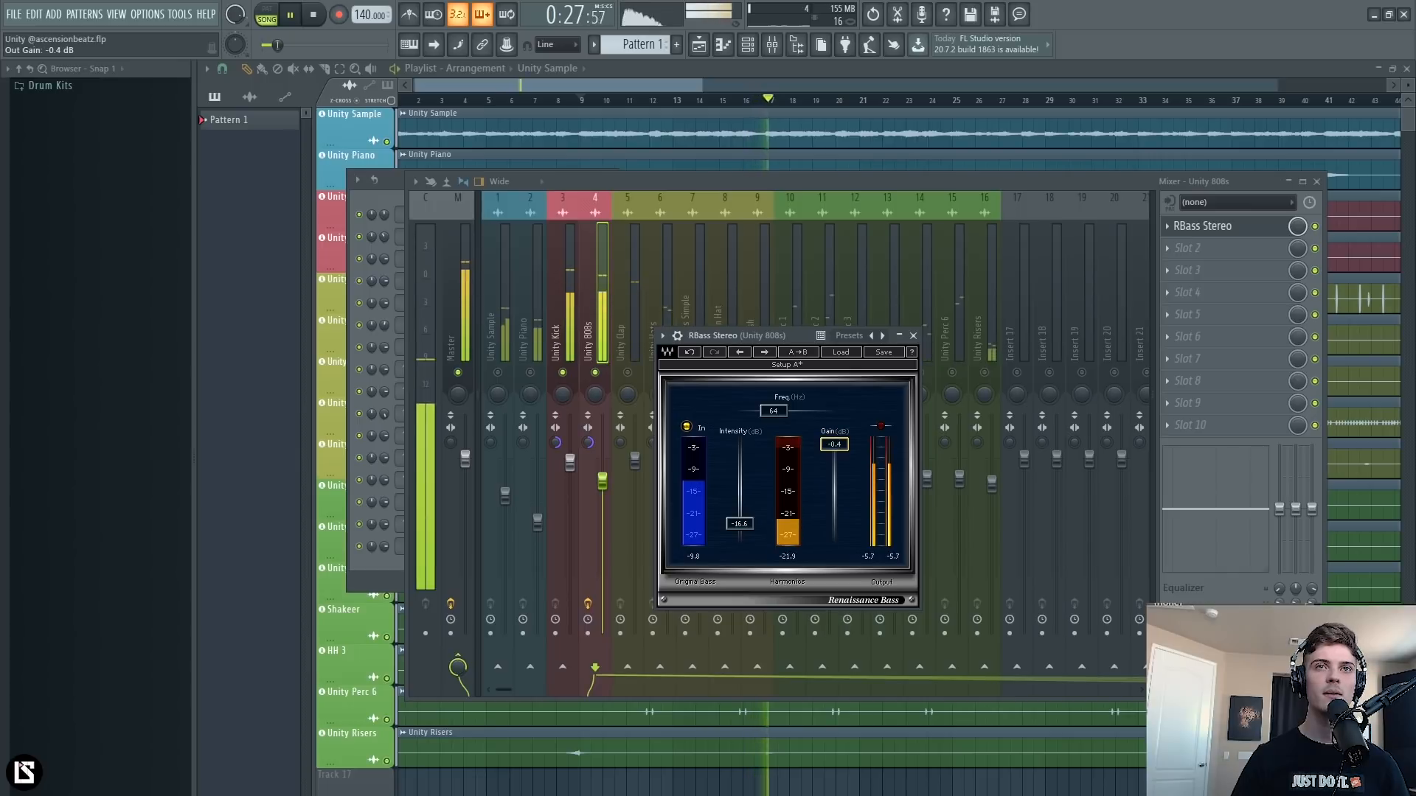
left_click(1224, 226)
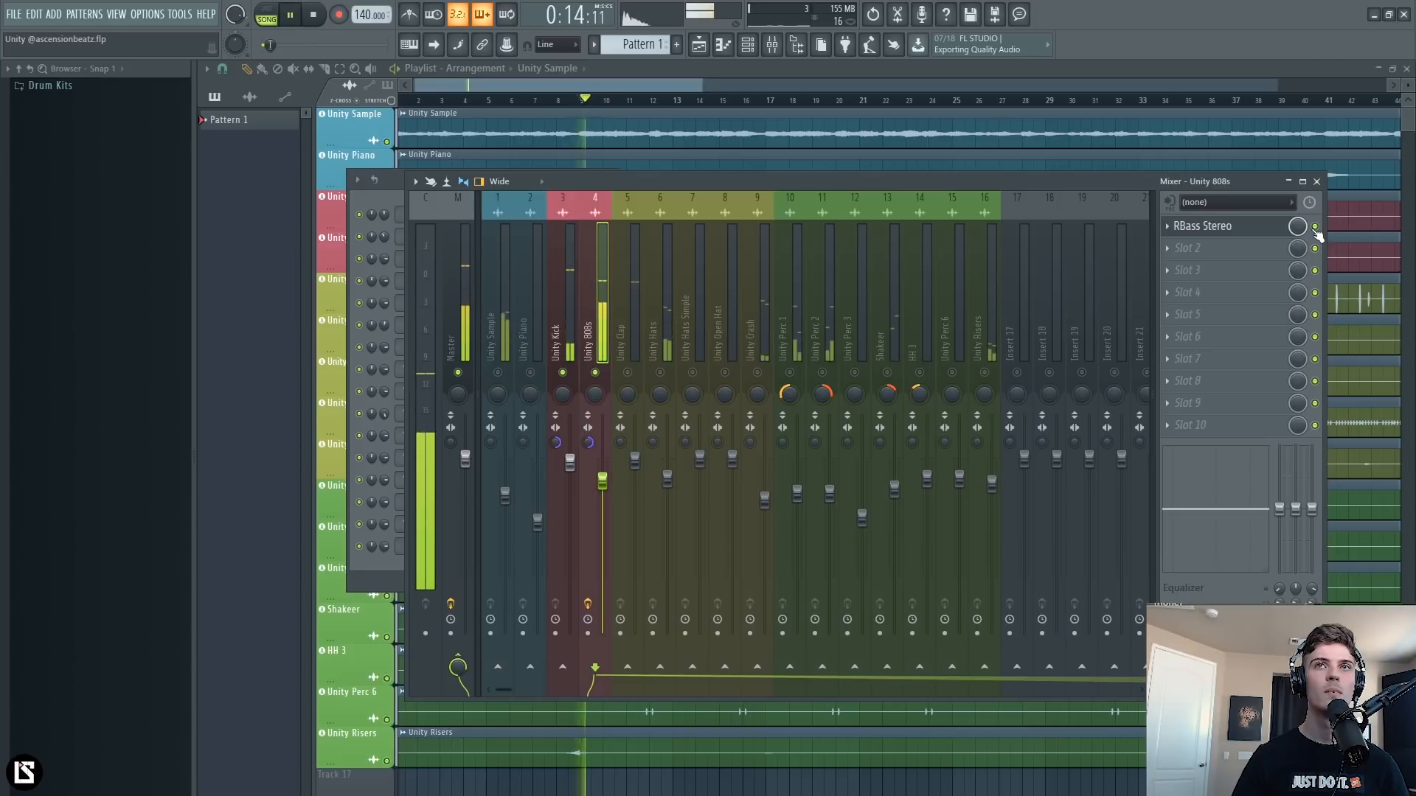
key("space")
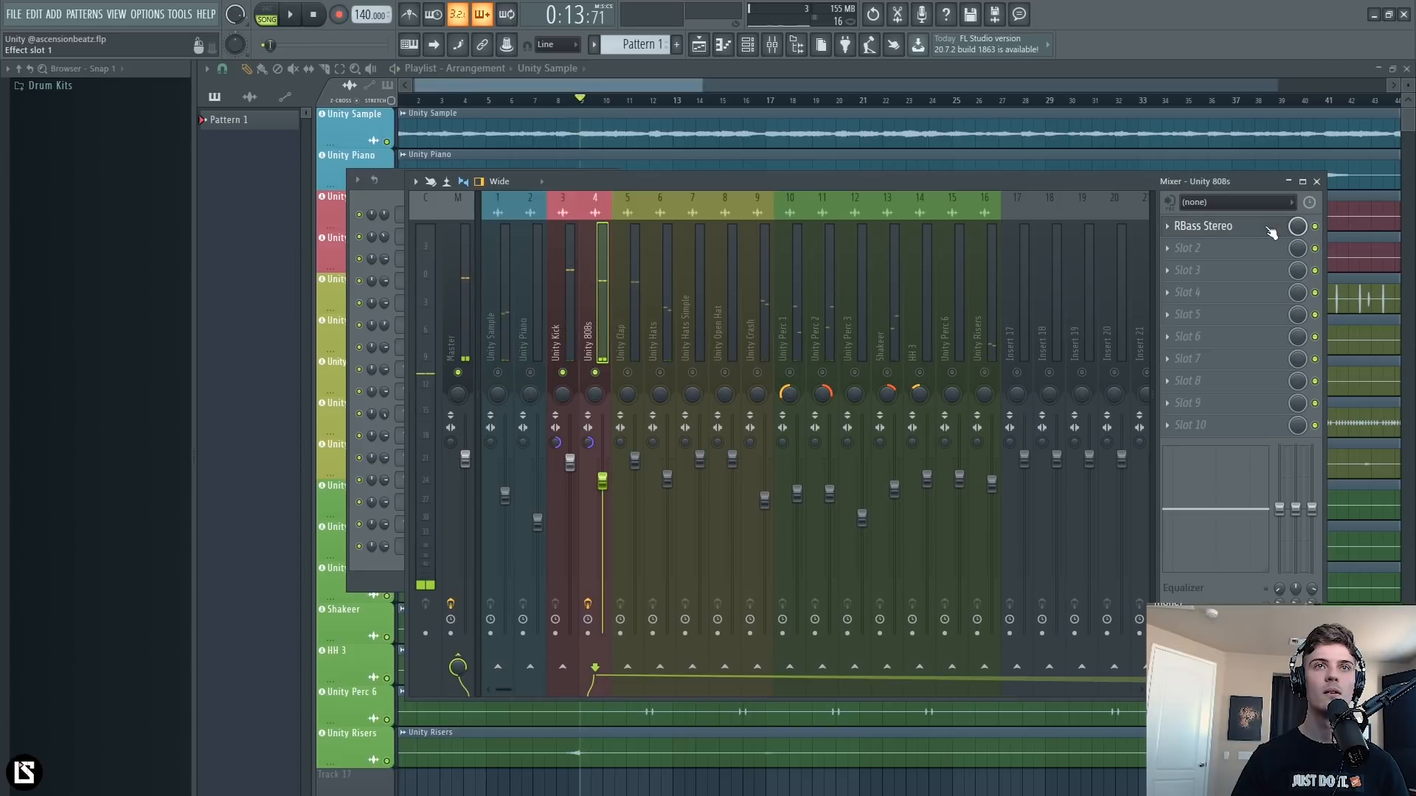
left_click(1202, 227)
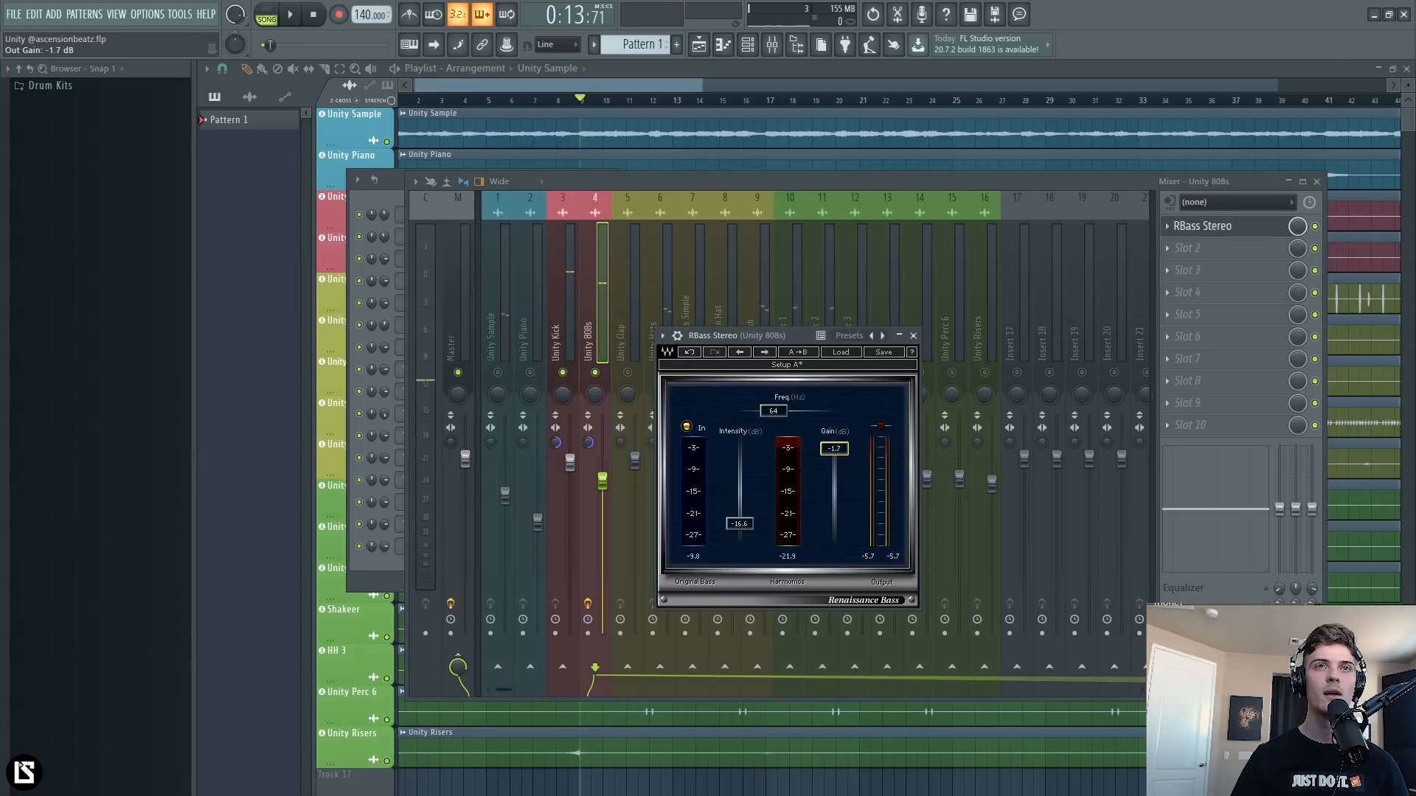
left_click(914, 336)
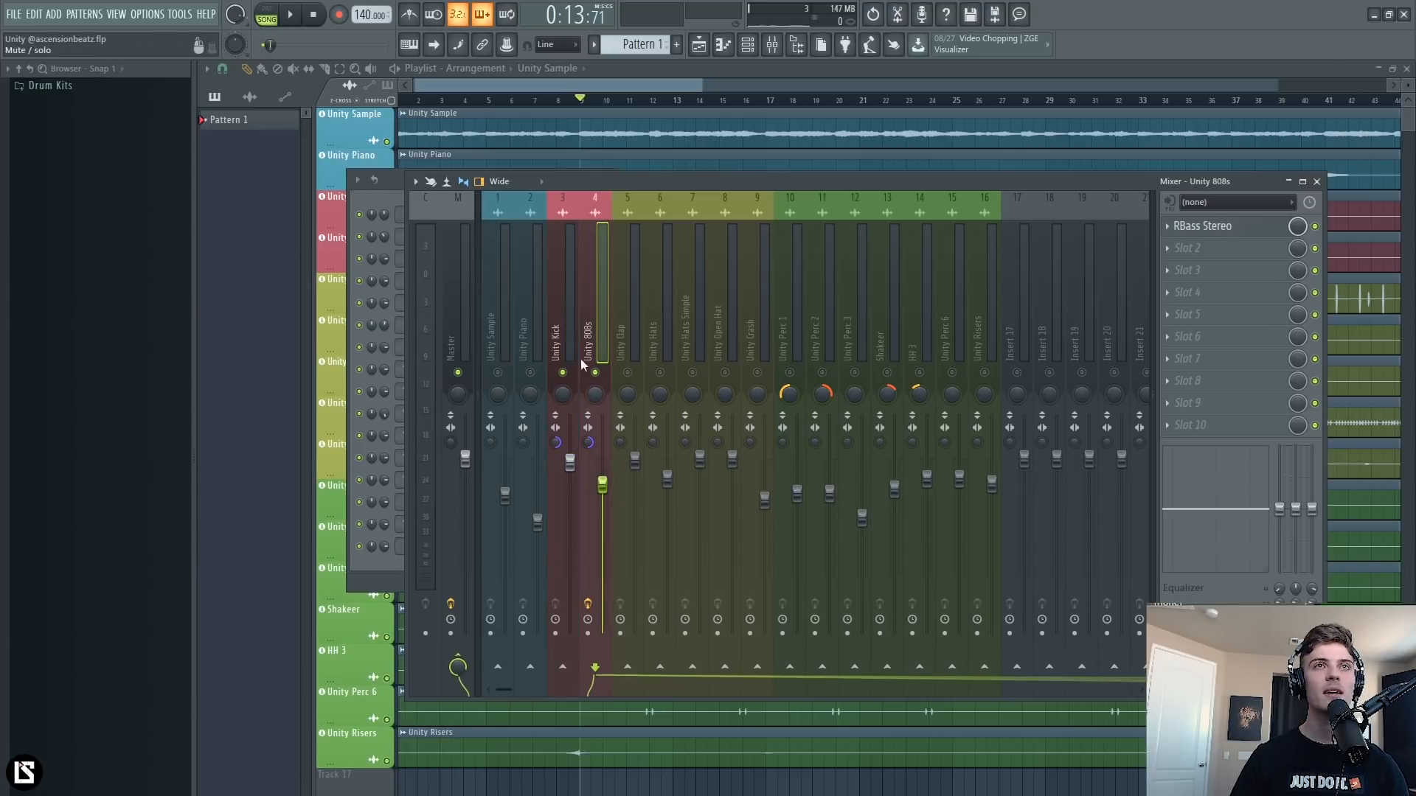
Unmute Unity Clap through Unity Crash during playback, lower the Unity Clap's volume to about 97%, and stop.
left_click(563, 328)
key("space")
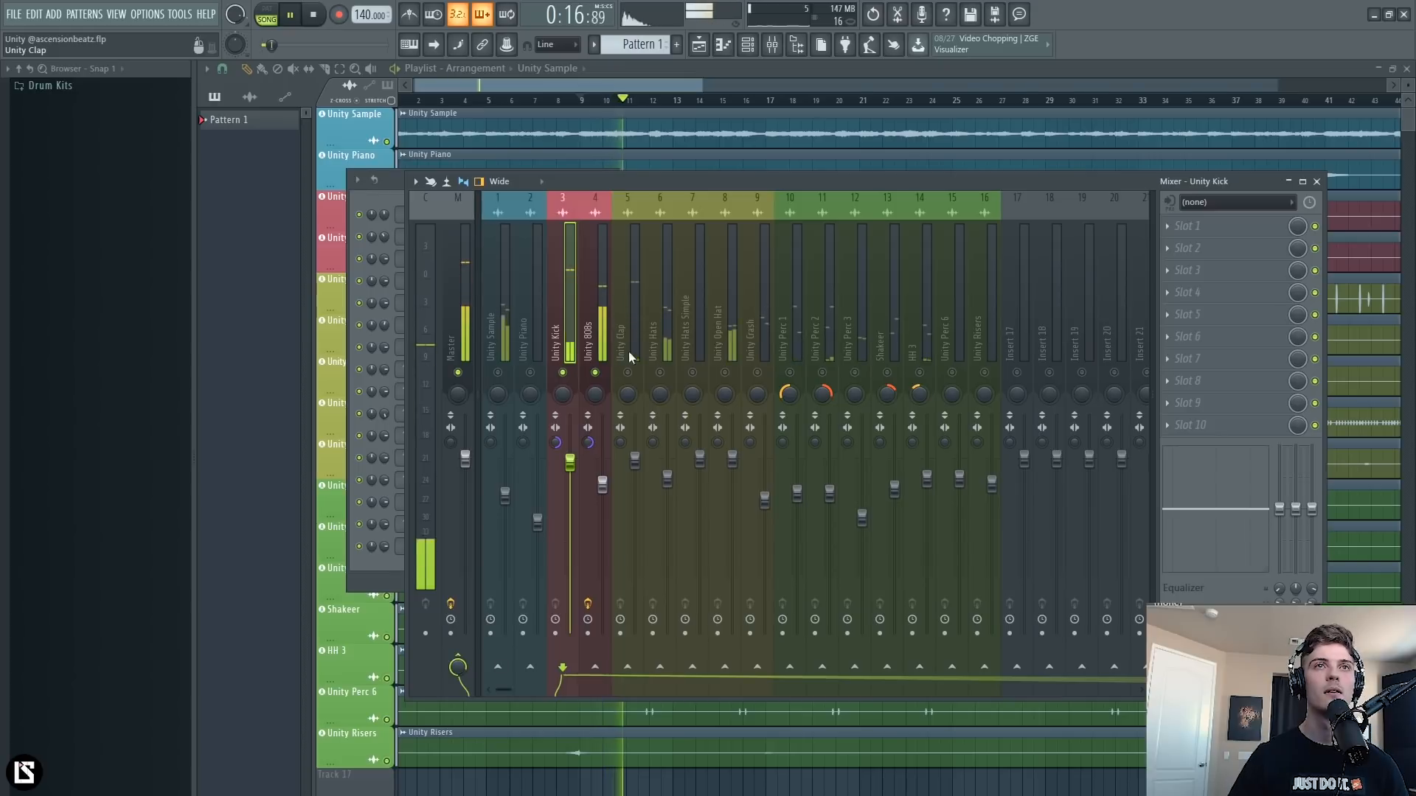
left_click_drag(628, 372, 764, 379)
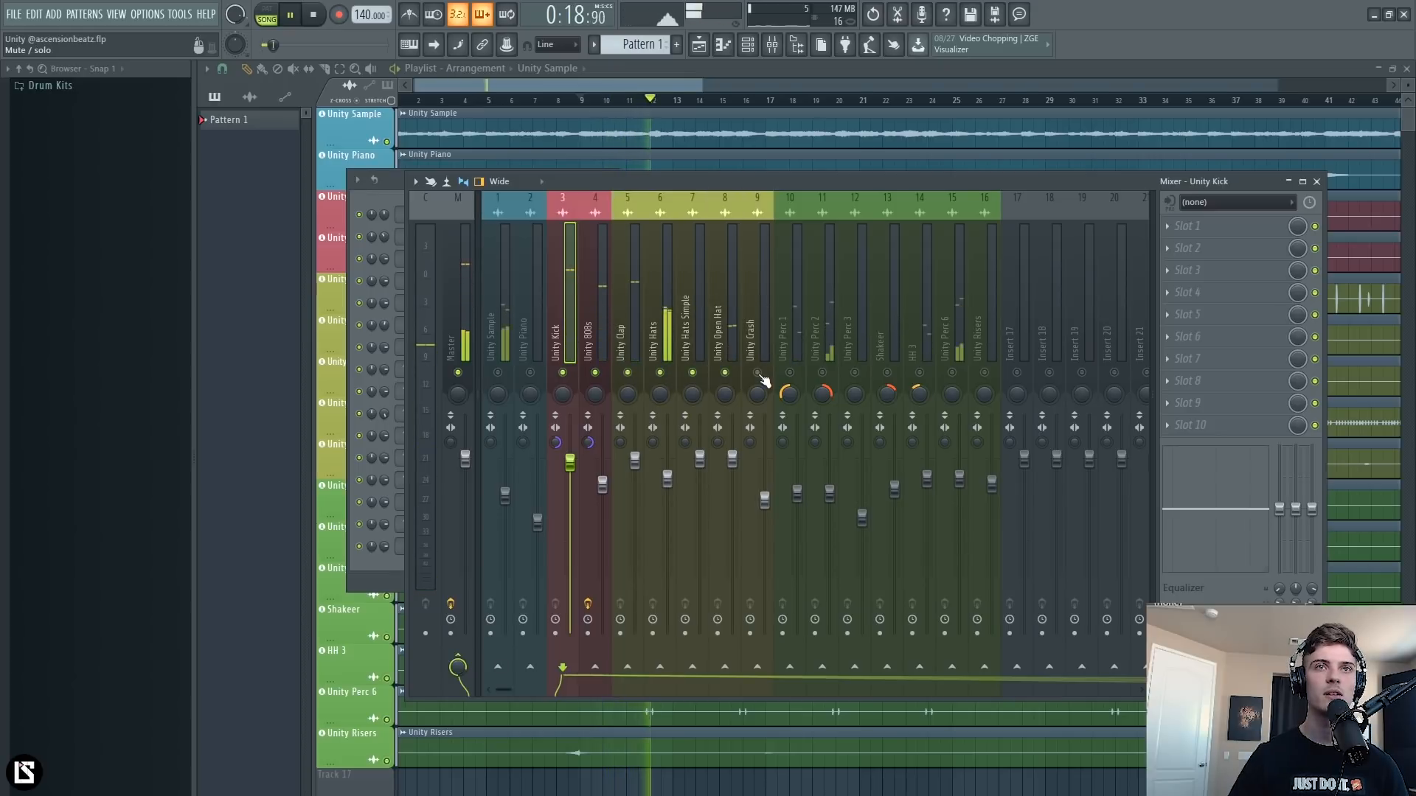
left_click(667, 337)
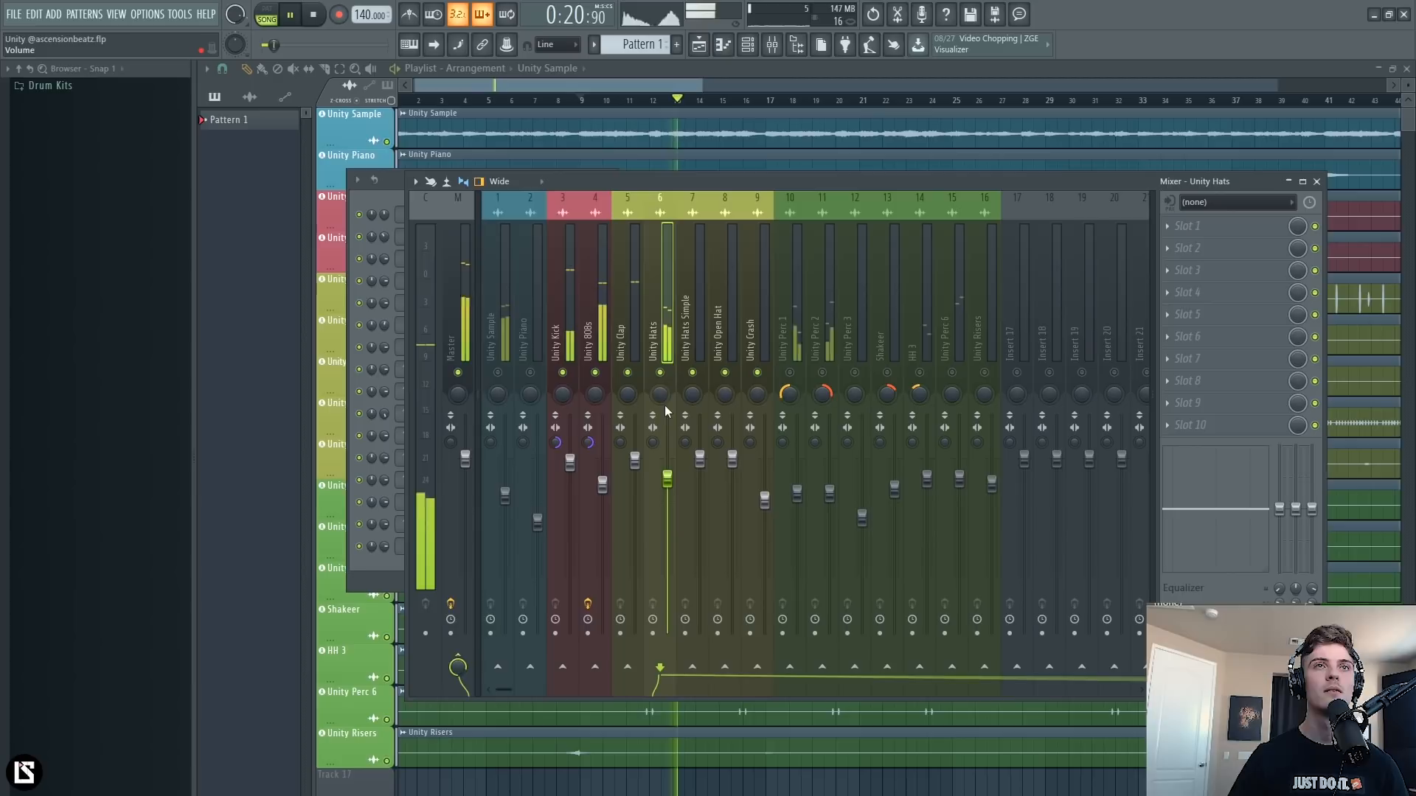
left_click(640, 346)
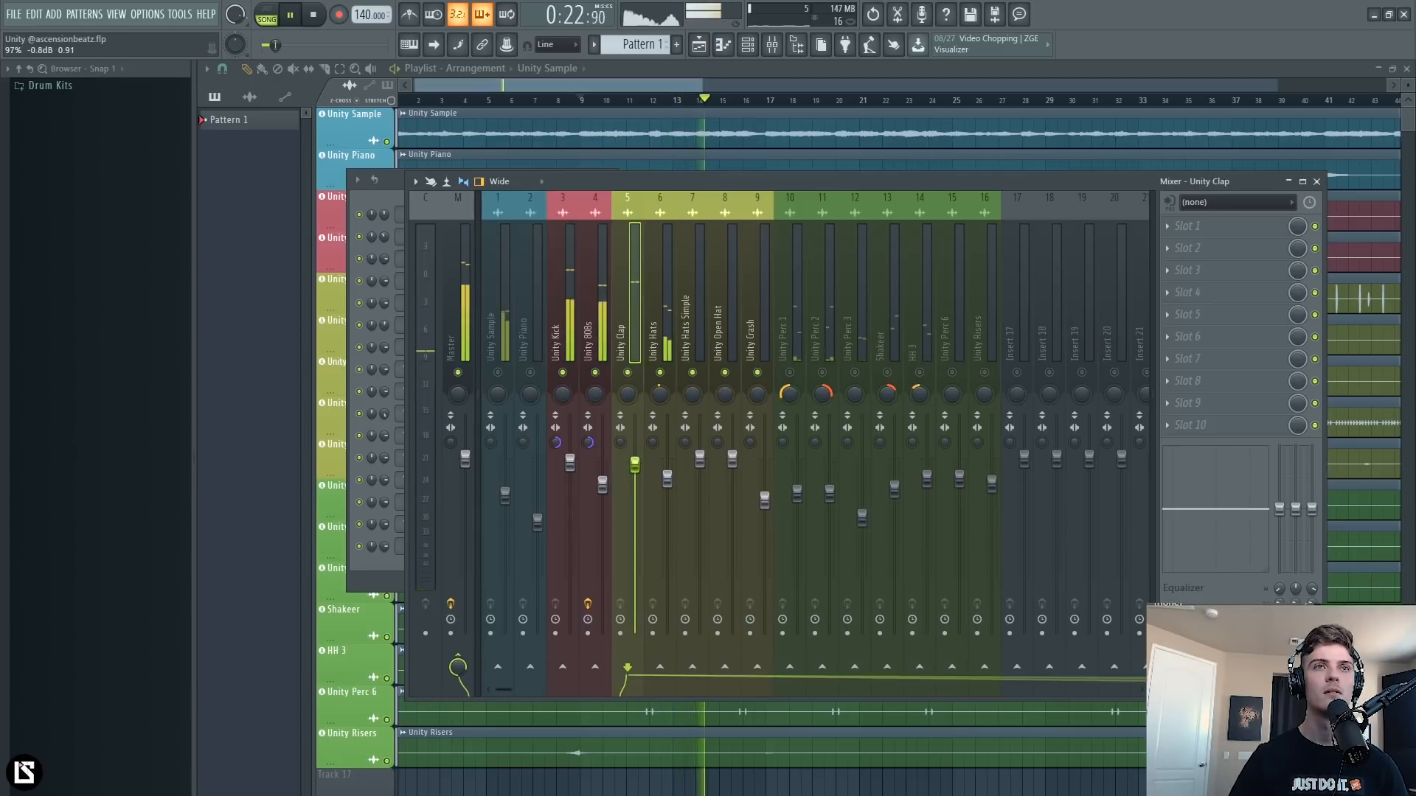
left_click_drag(635, 459, 635, 466)
key("space")
Add Fruity Parametric EQ 2 to the Unity Clap's second slot and boost band 2 by 5.5 dB around 280 Hz.
left_click(1183, 249)
mouse_move(1105, 417)
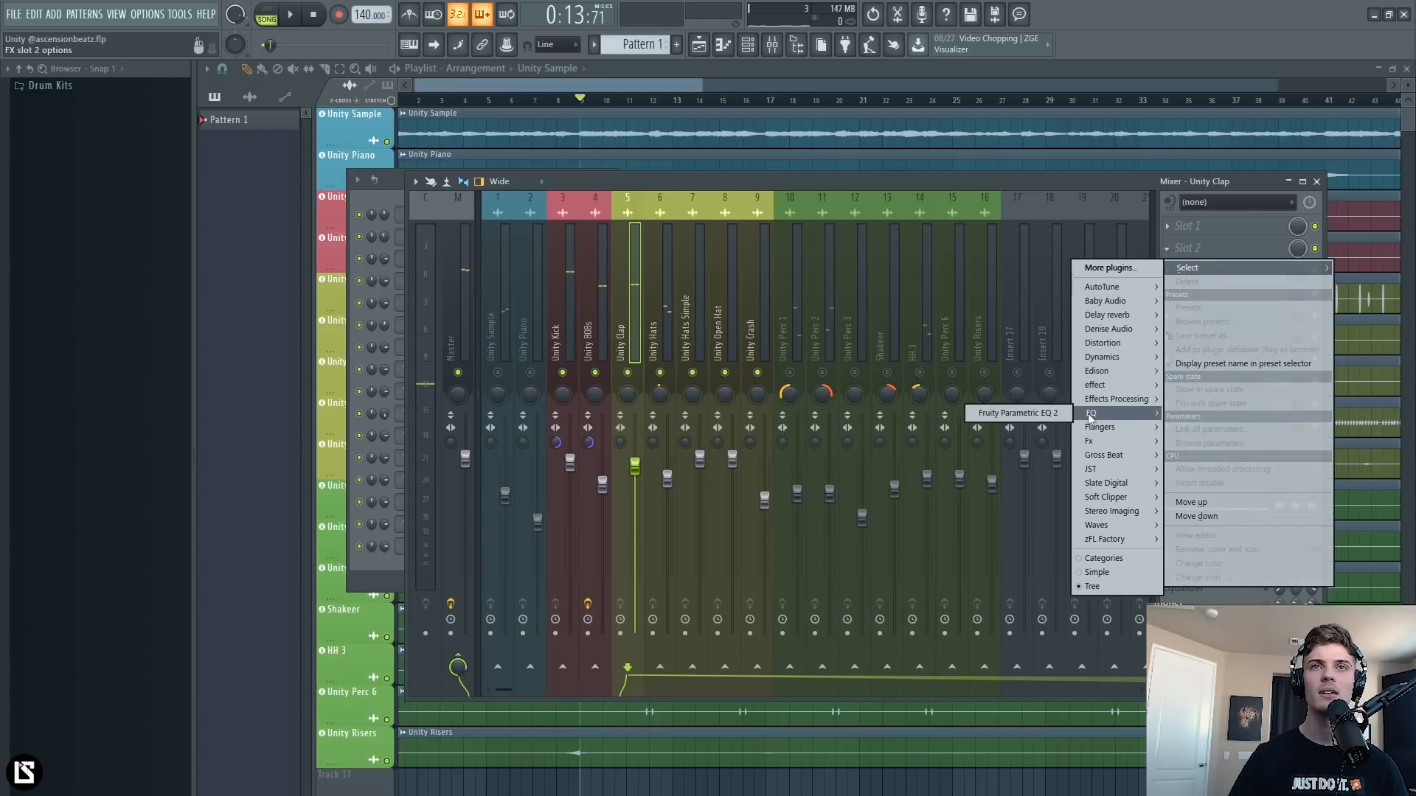
left_click(1032, 413)
key("space")
left_click_drag(402, 352, 432, 331)
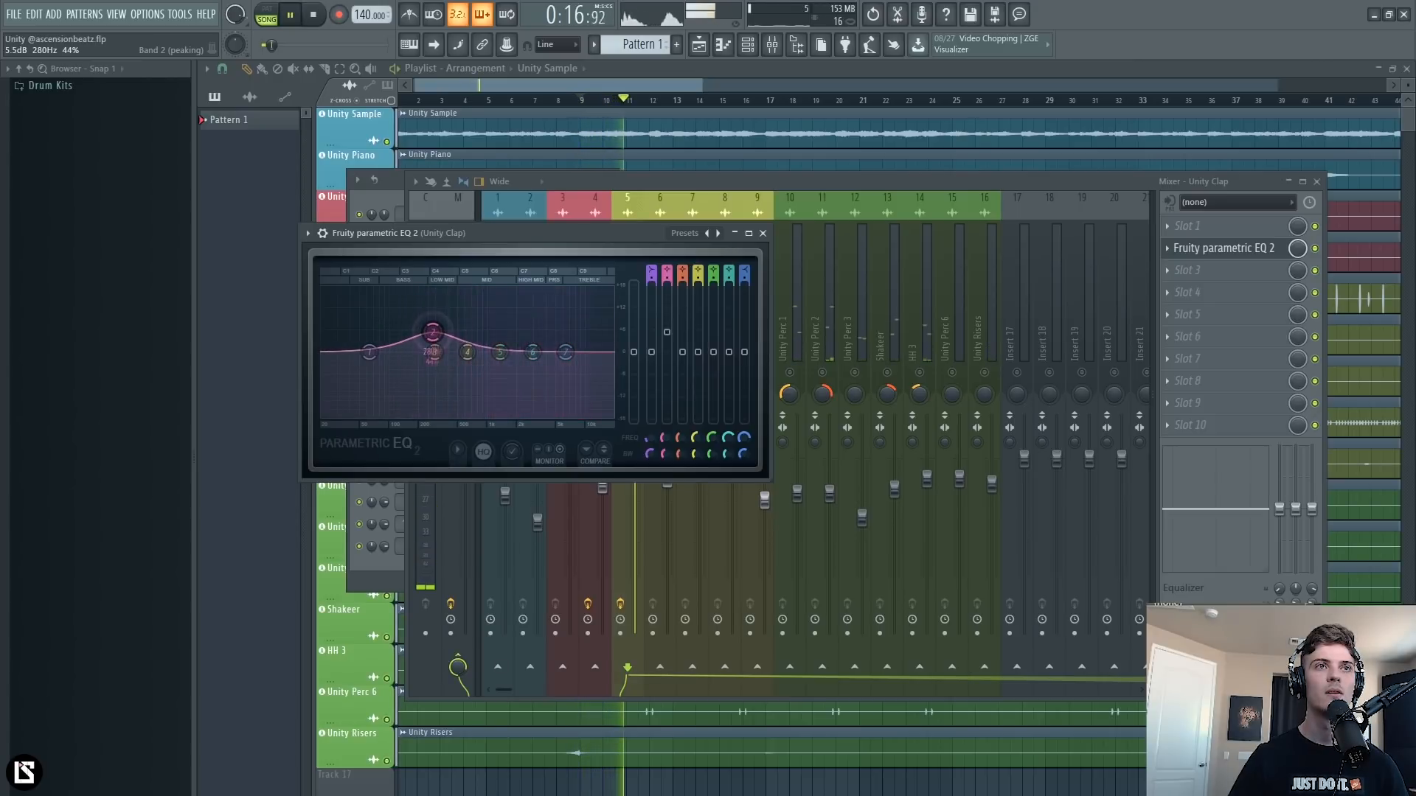
left_click(763, 233)
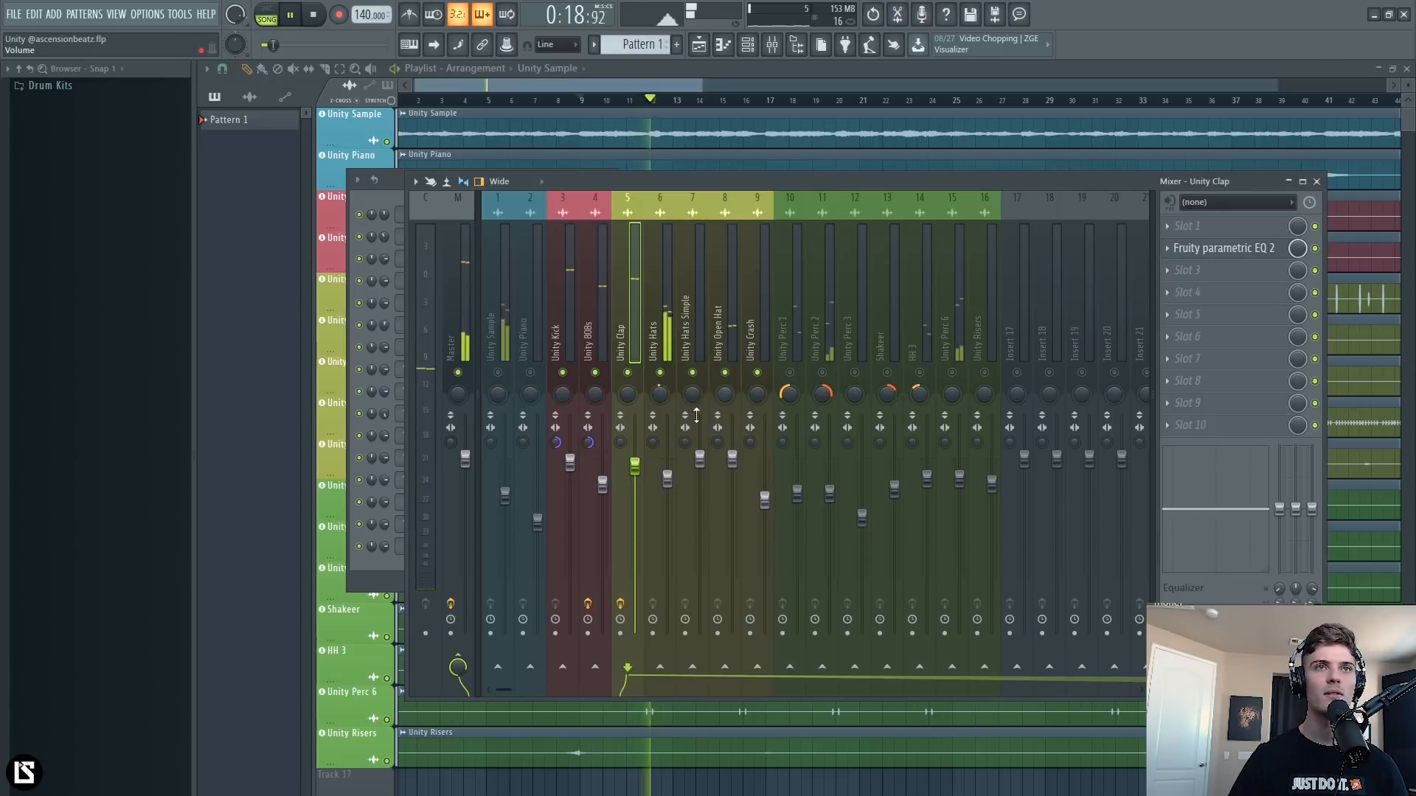
Reduce the band 2 boost slightly in the Unity Clap's equalizer, close it, and stop playback.
left_click(1265, 248)
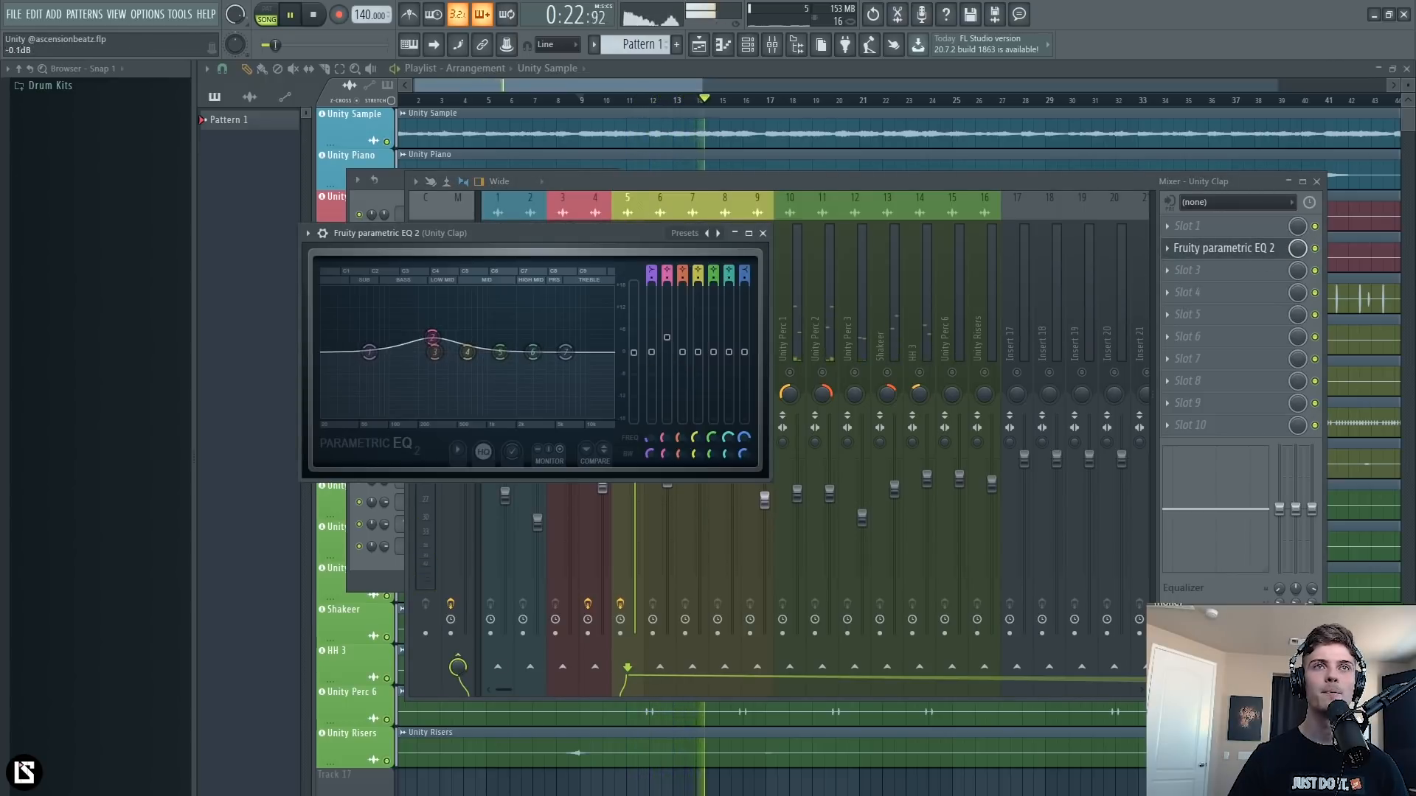
left_click(763, 233)
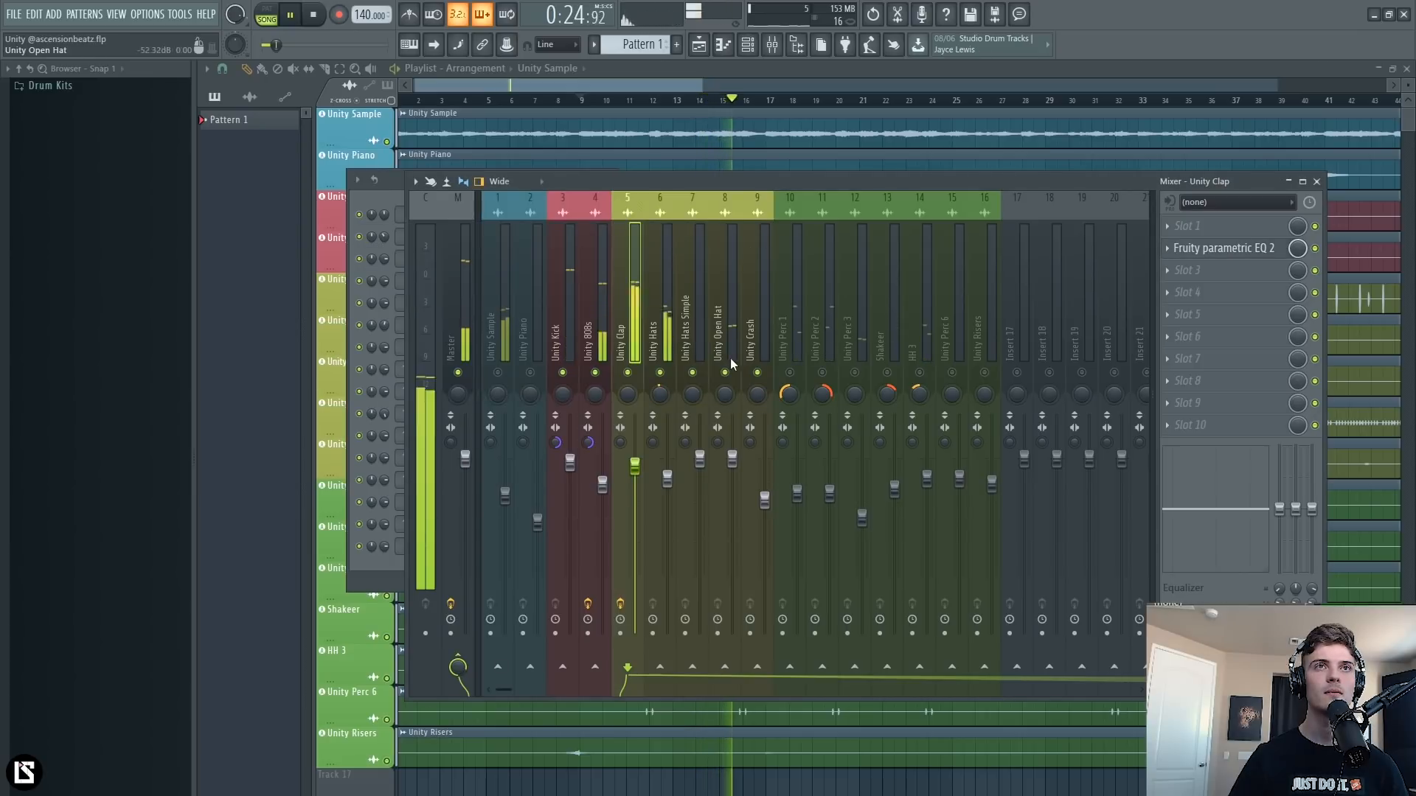
key("space")
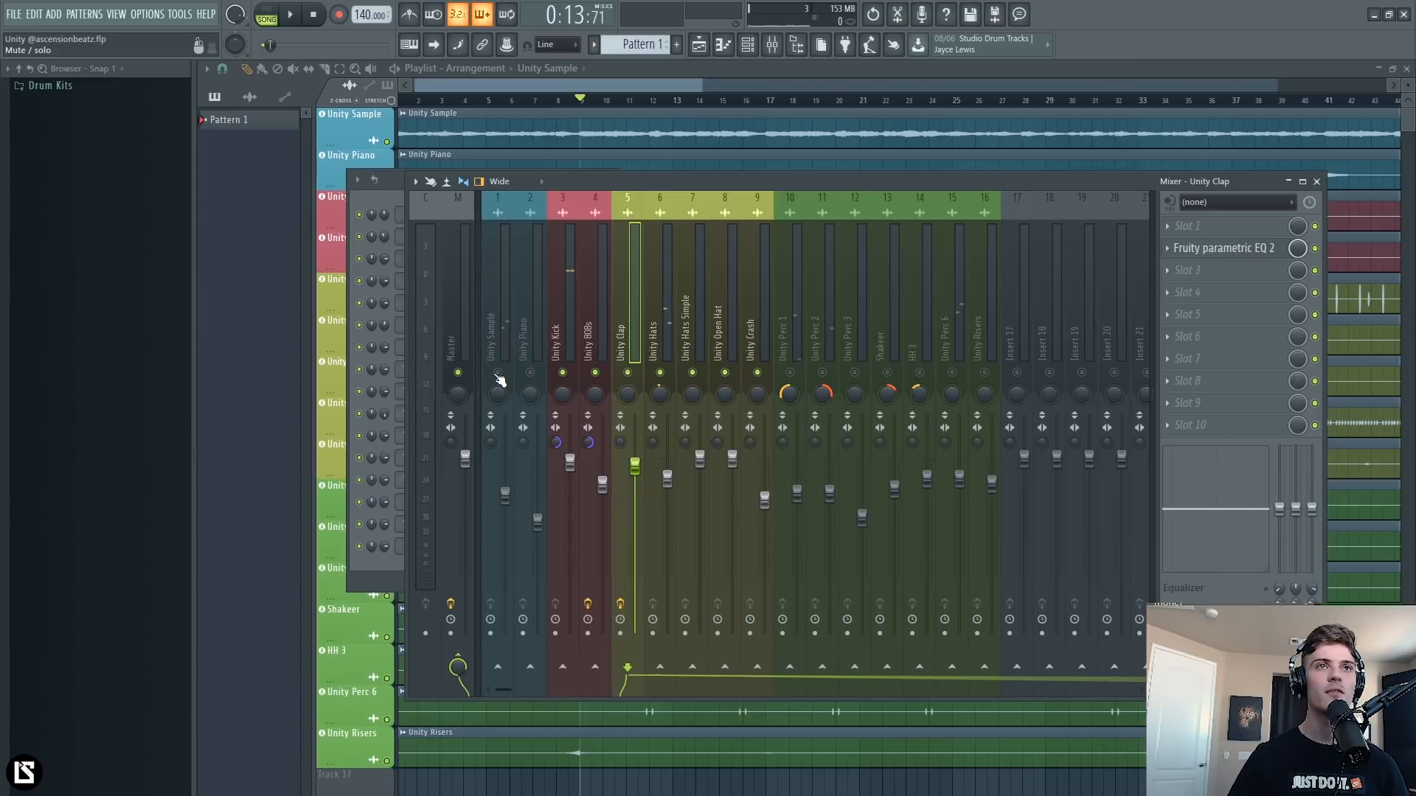
Adjust the Master's stereo separation, add Fruity Peak Controller to the Unity Kick's first slot, and make the mixer narrower to free space.
left_click(447, 444)
left_click(561, 333)
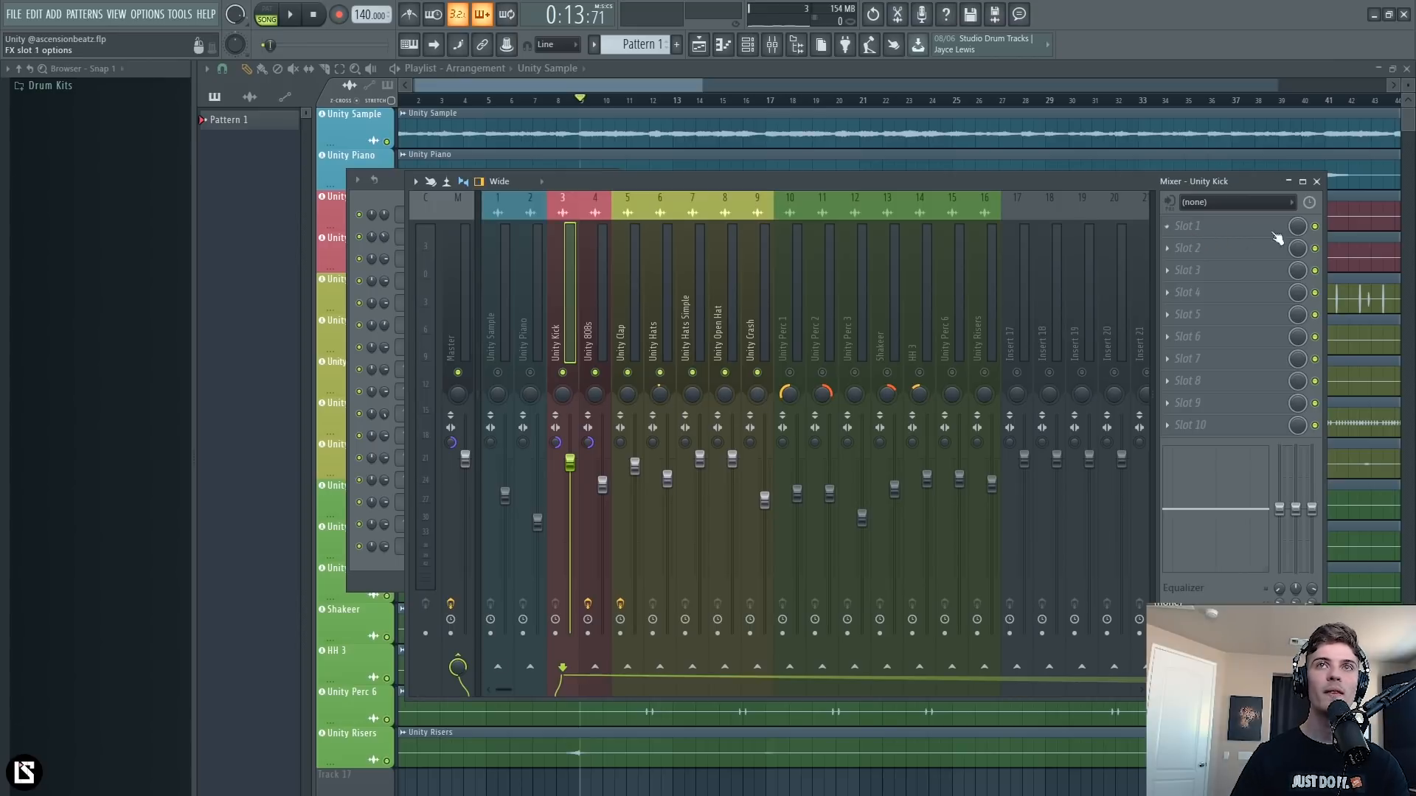
left_click(1208, 230)
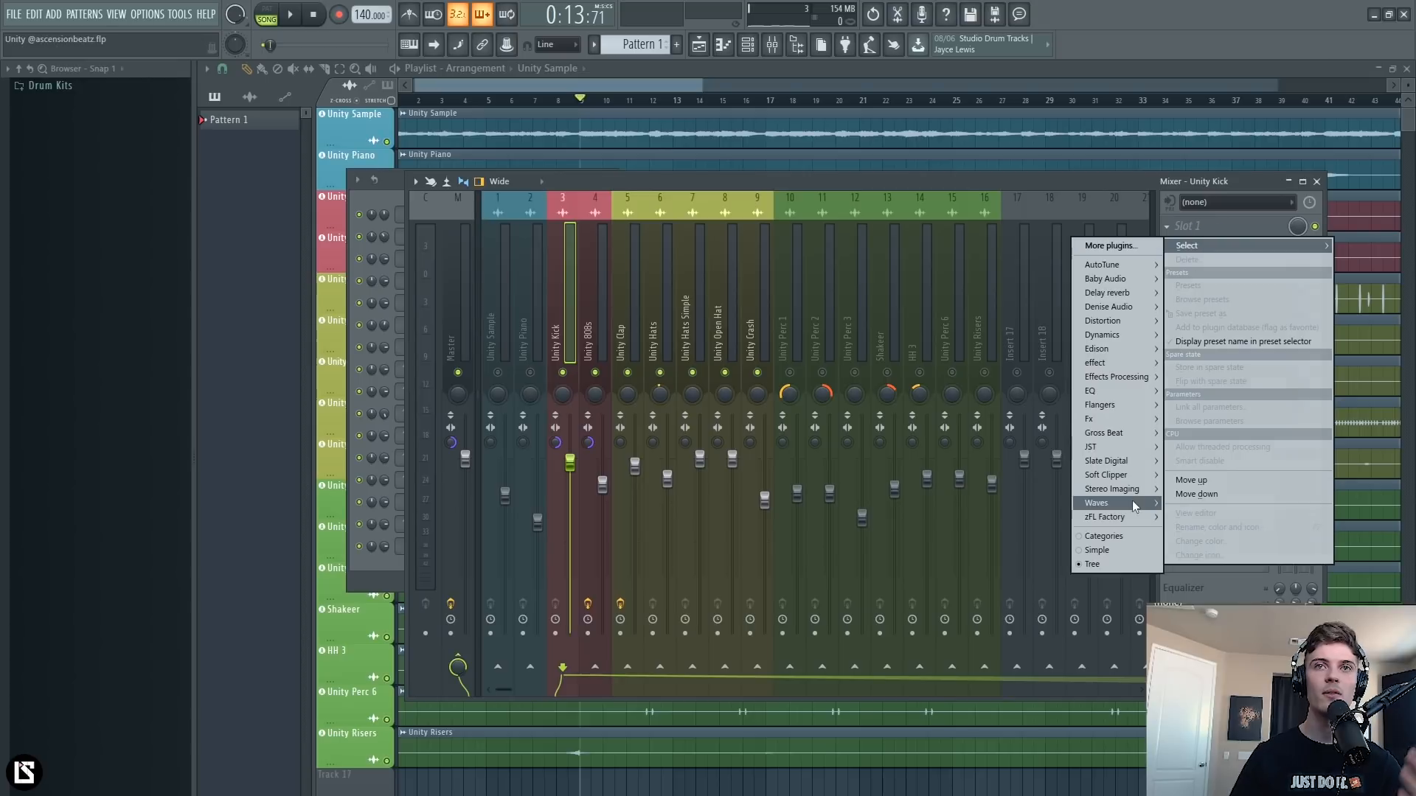
mouse_move(1128, 503)
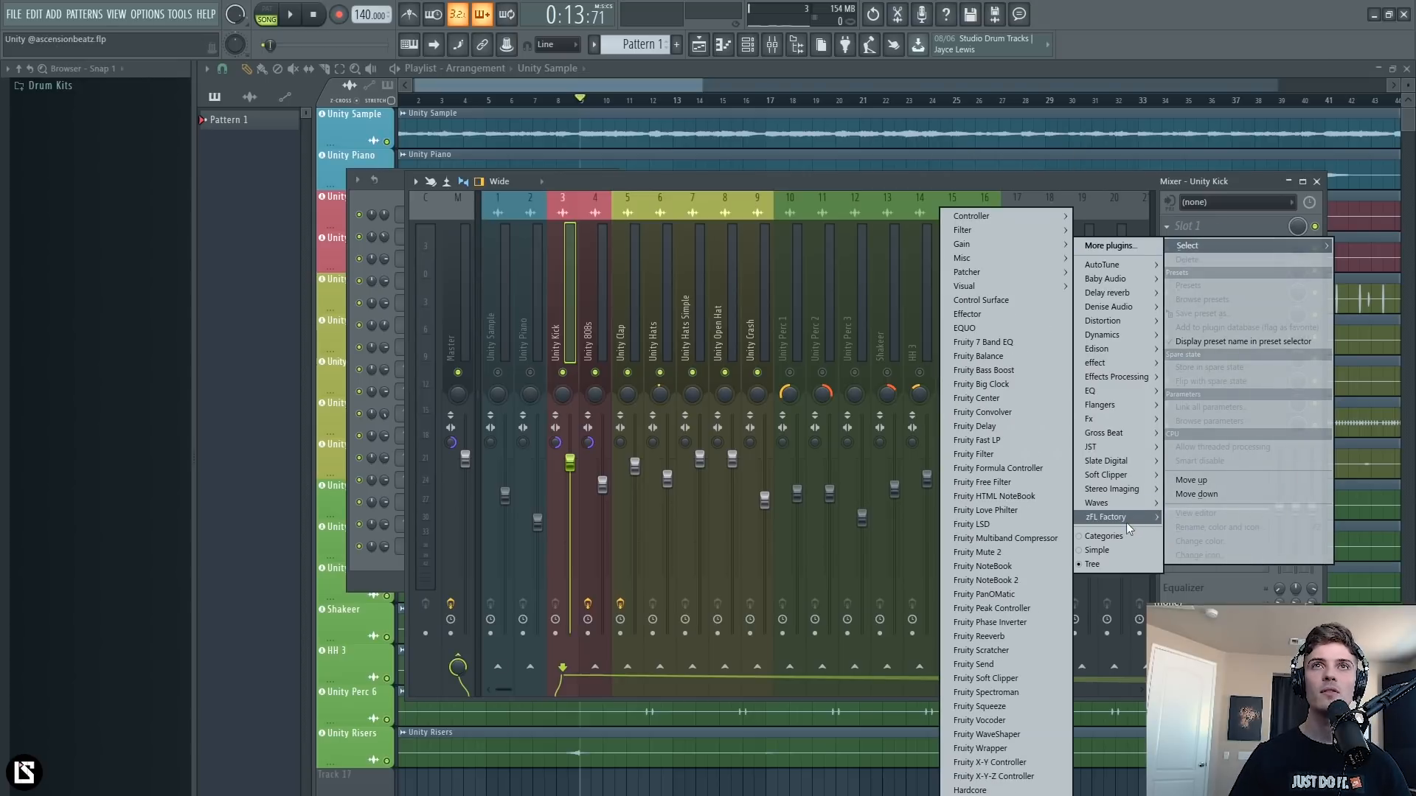
mouse_move(990, 219)
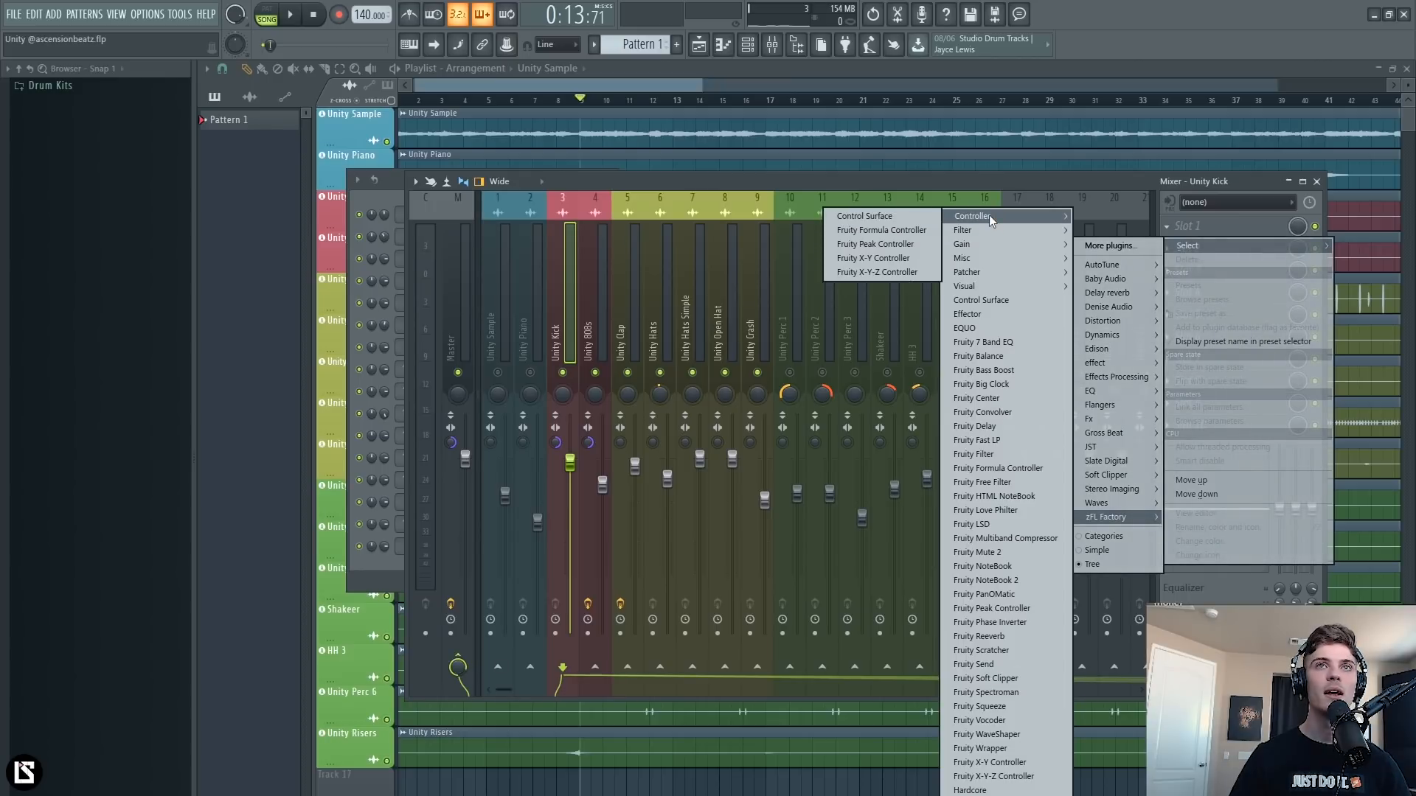
left_click(873, 244)
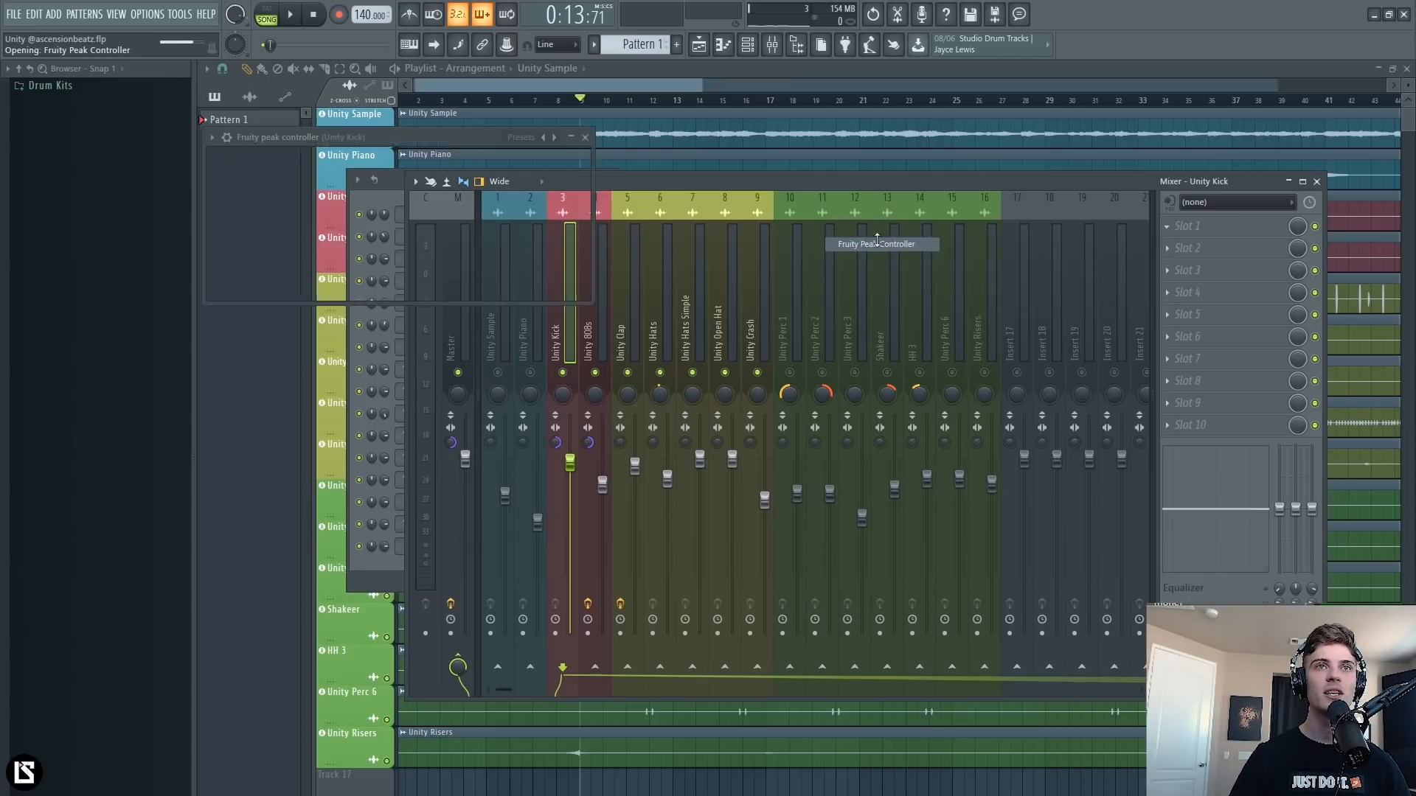
left_click_drag(641, 183, 680, 191)
left_click_drag(444, 181, 703, 248)
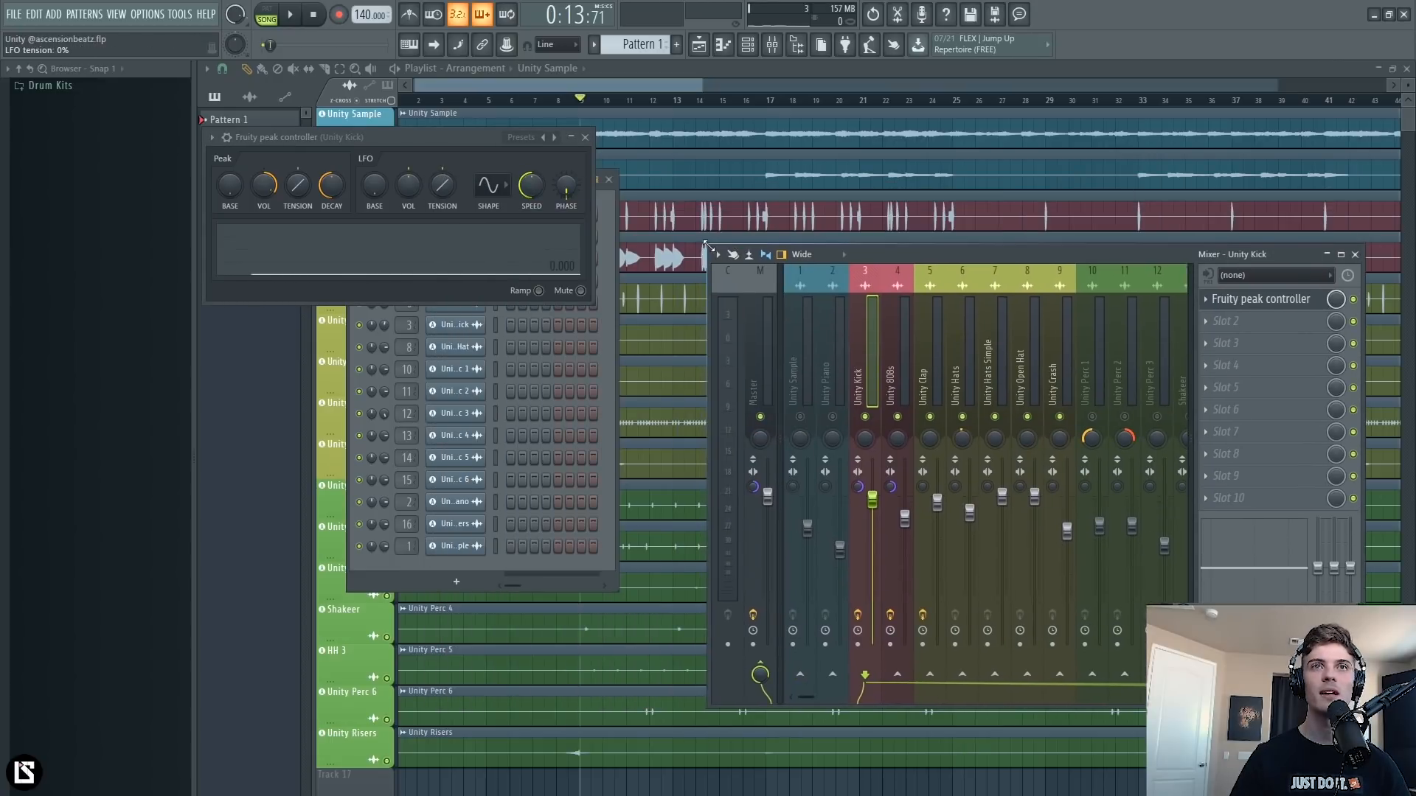
Add Fruity Parametric EQ 2 to the Unity 808s' second effect slot.
left_click(897, 376)
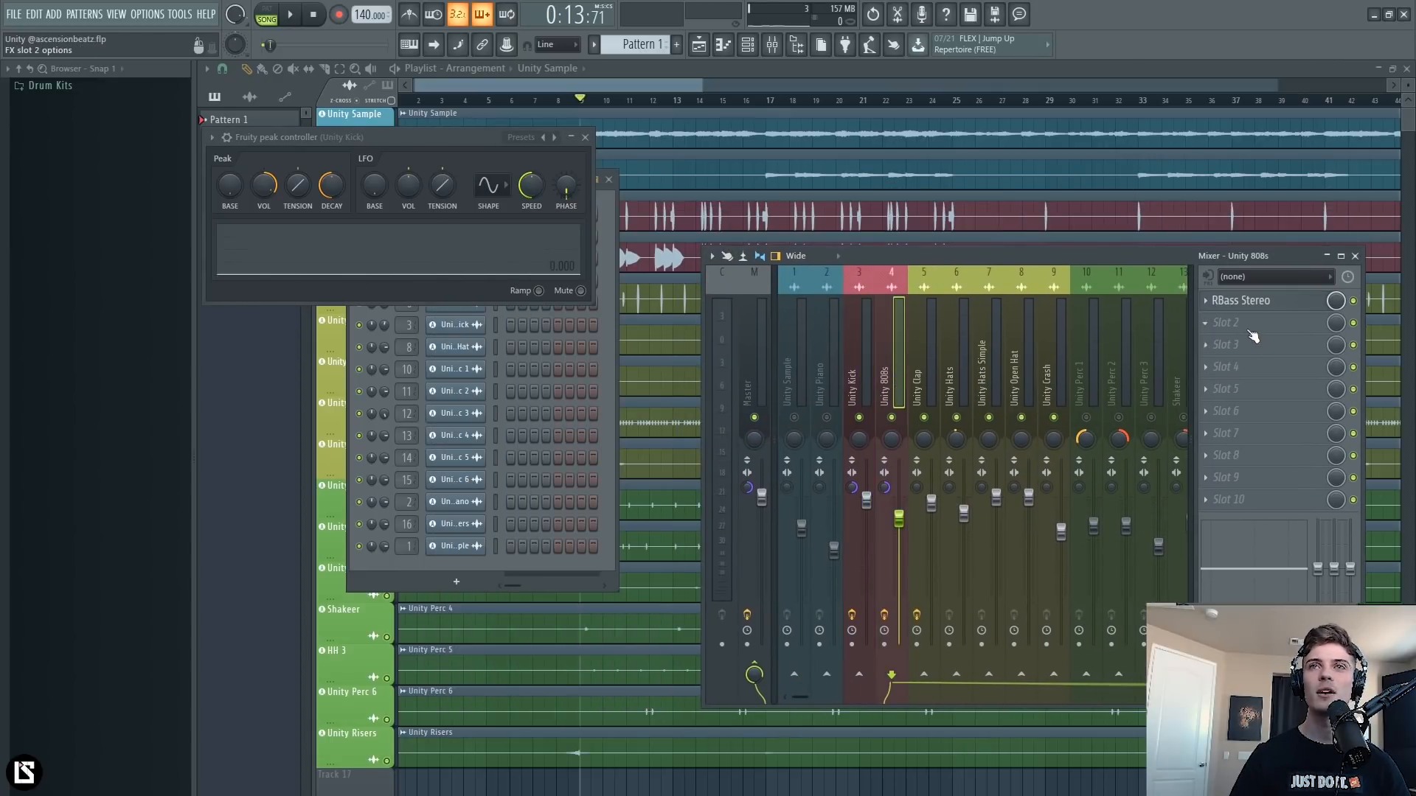
left_click(1253, 337)
left_click(1062, 488)
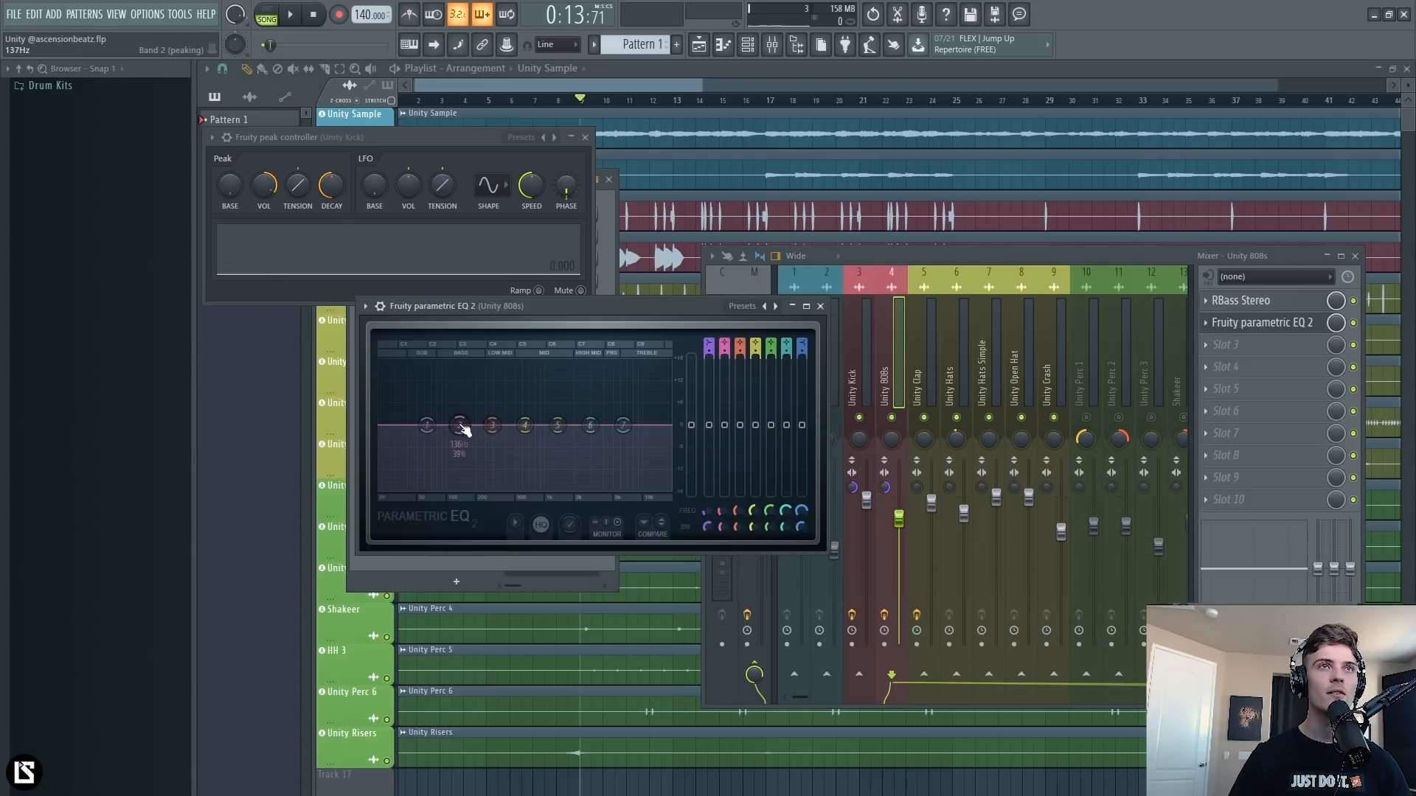
Link the equalizer's band 2 level to Peak ctrl - Peak with the mapping formula 0.5-Input, and accept.
right_click(727, 429)
left_click(770, 549)
left_click(697, 397)
left_click(679, 467)
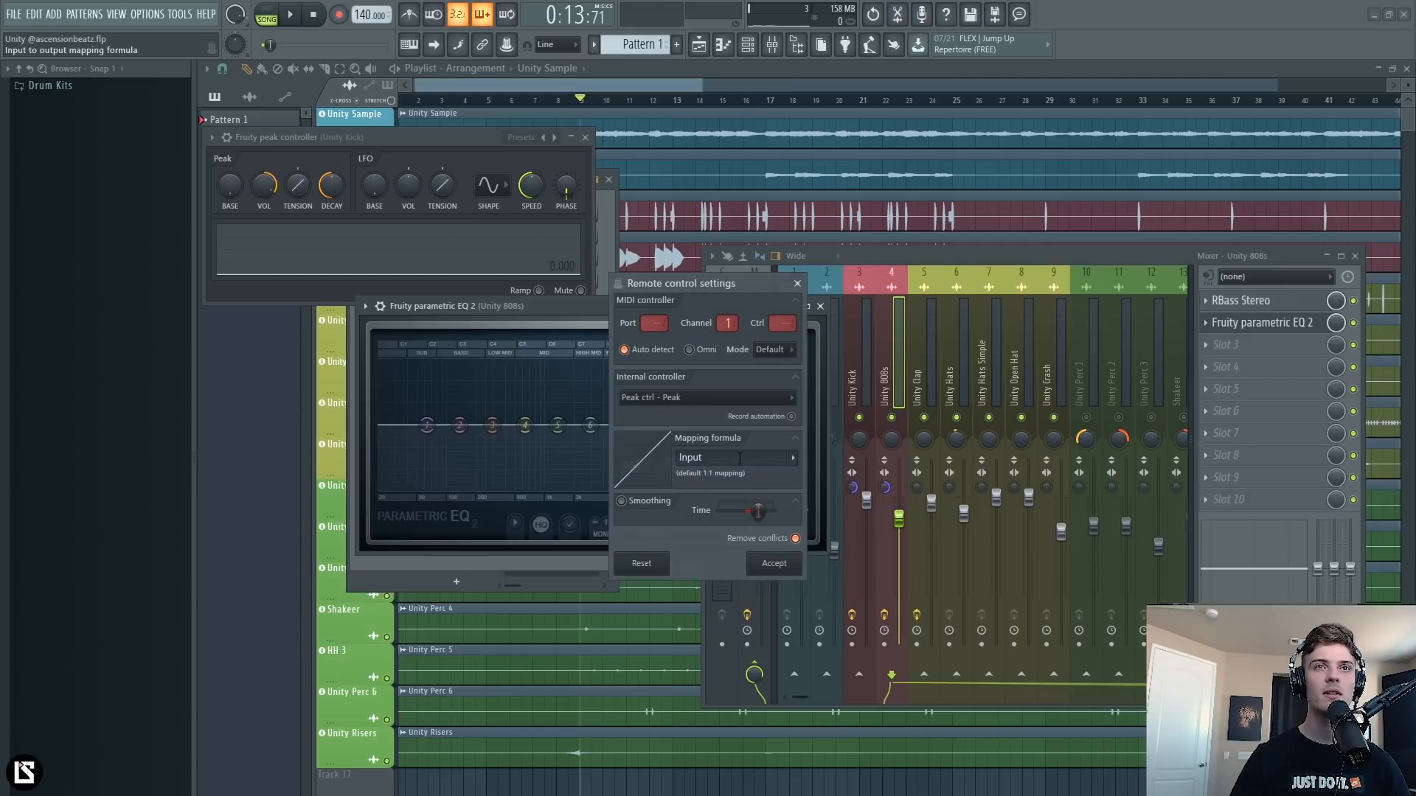
left_click(793, 457)
left_click(807, 491)
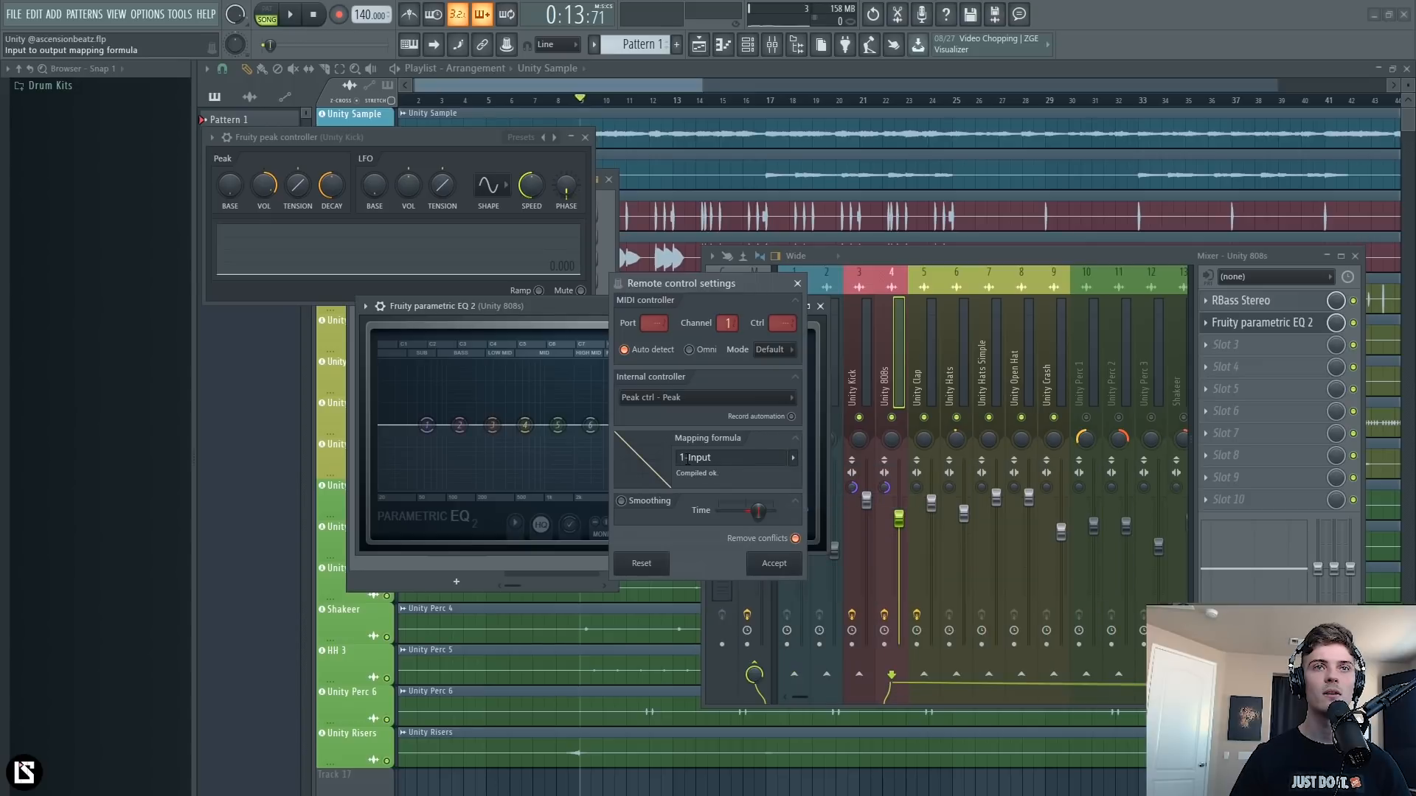
left_click_drag(682, 458, 641, 466)
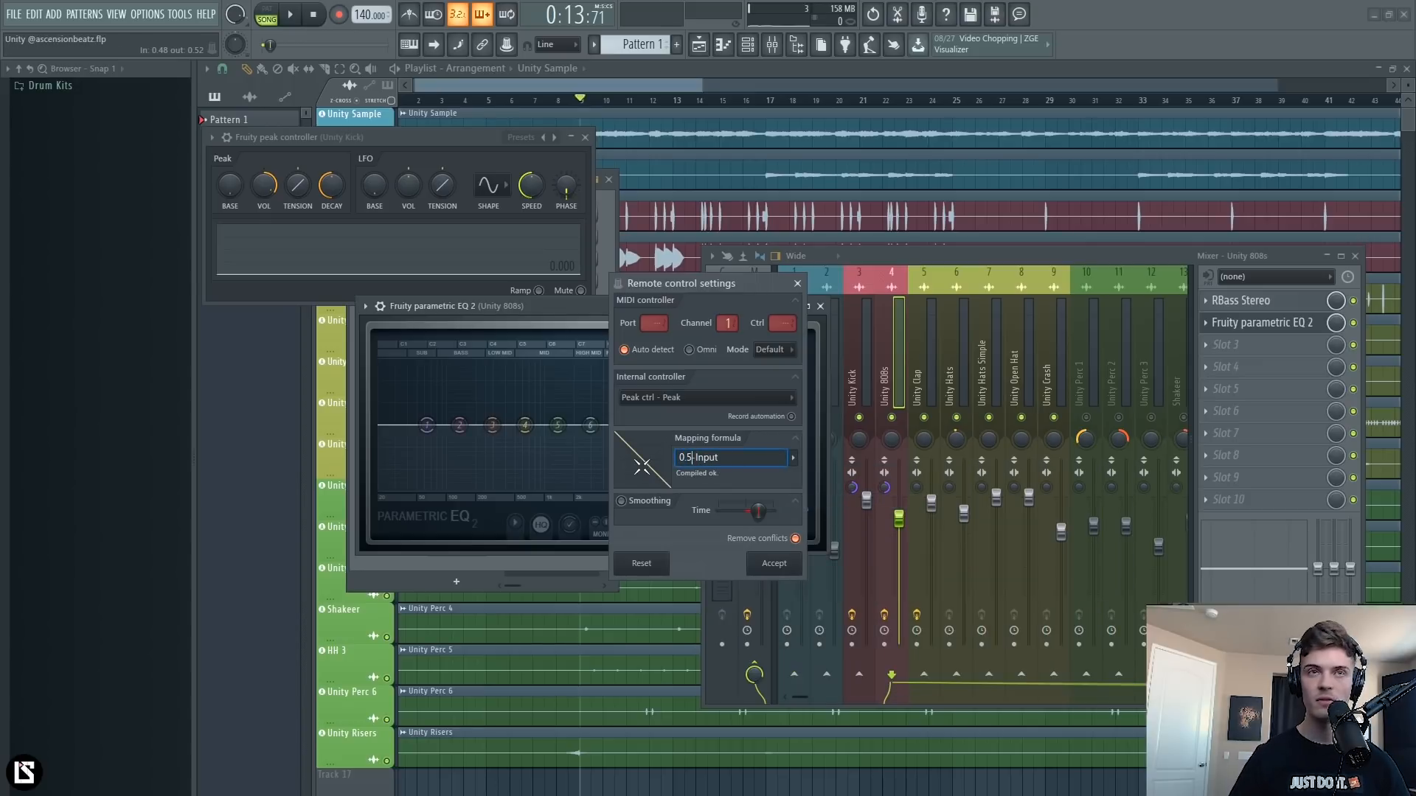
left_click(794, 567)
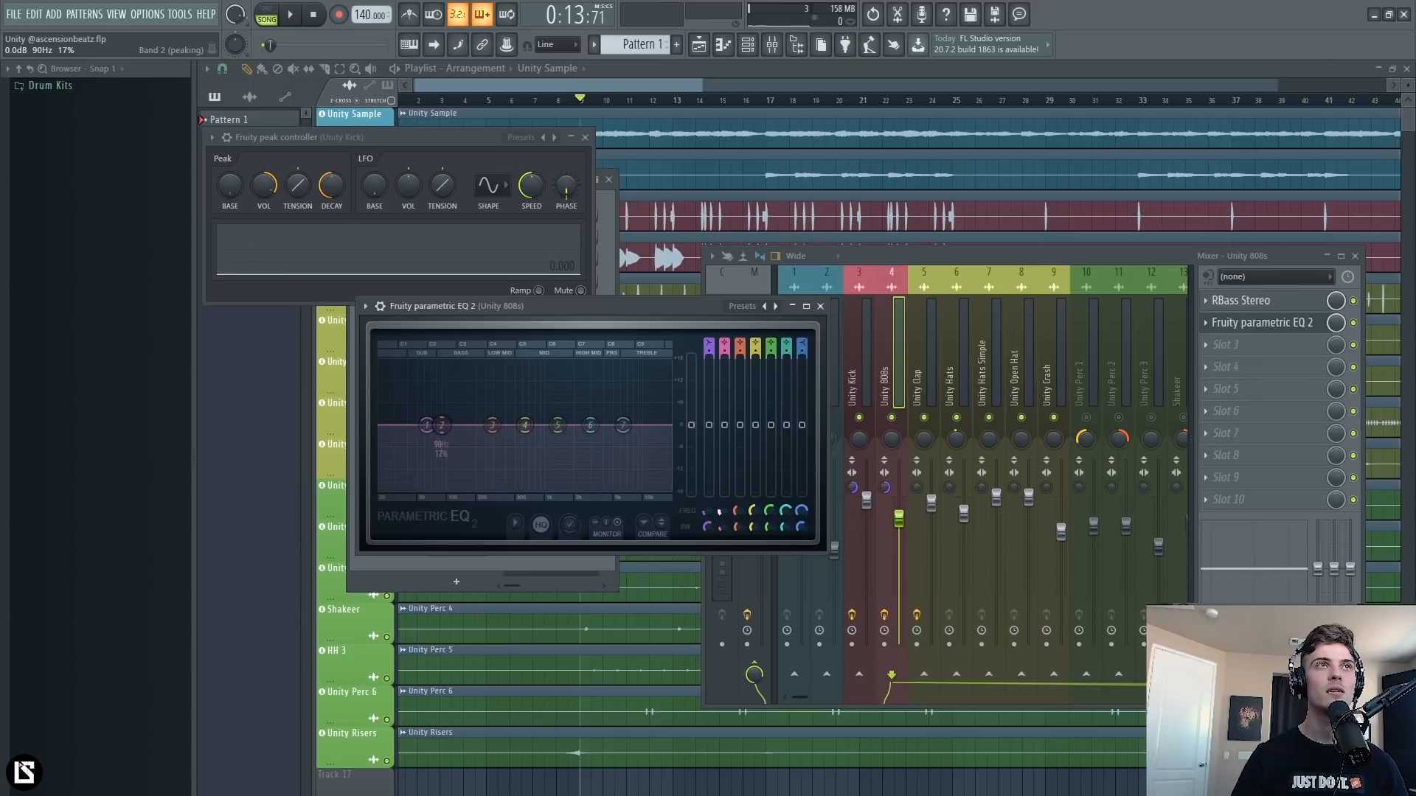
Audition the sidechained 808s, then set the kick peak controller's decay to 52% and its peak tension to 23%.
key("space")
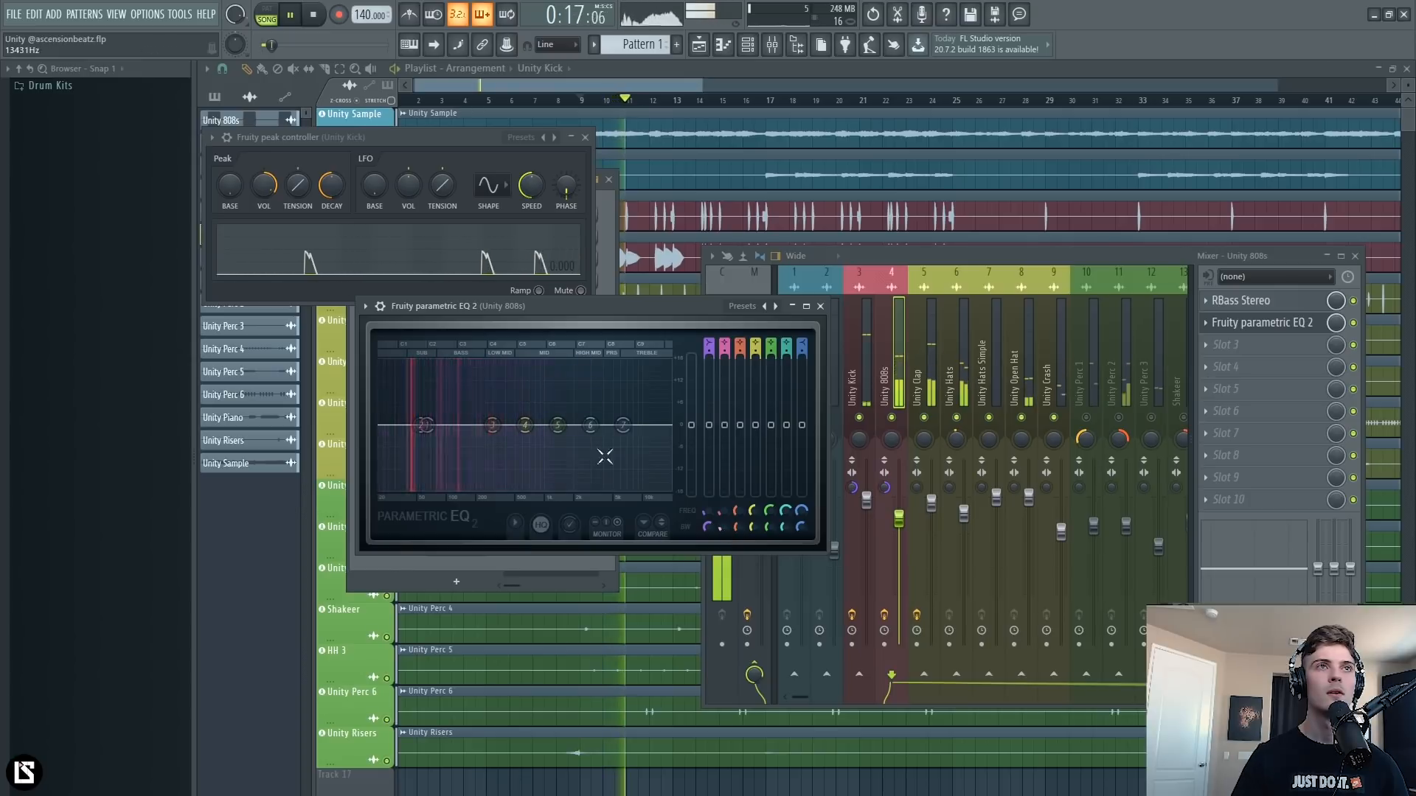
key("space")
left_click(336, 197)
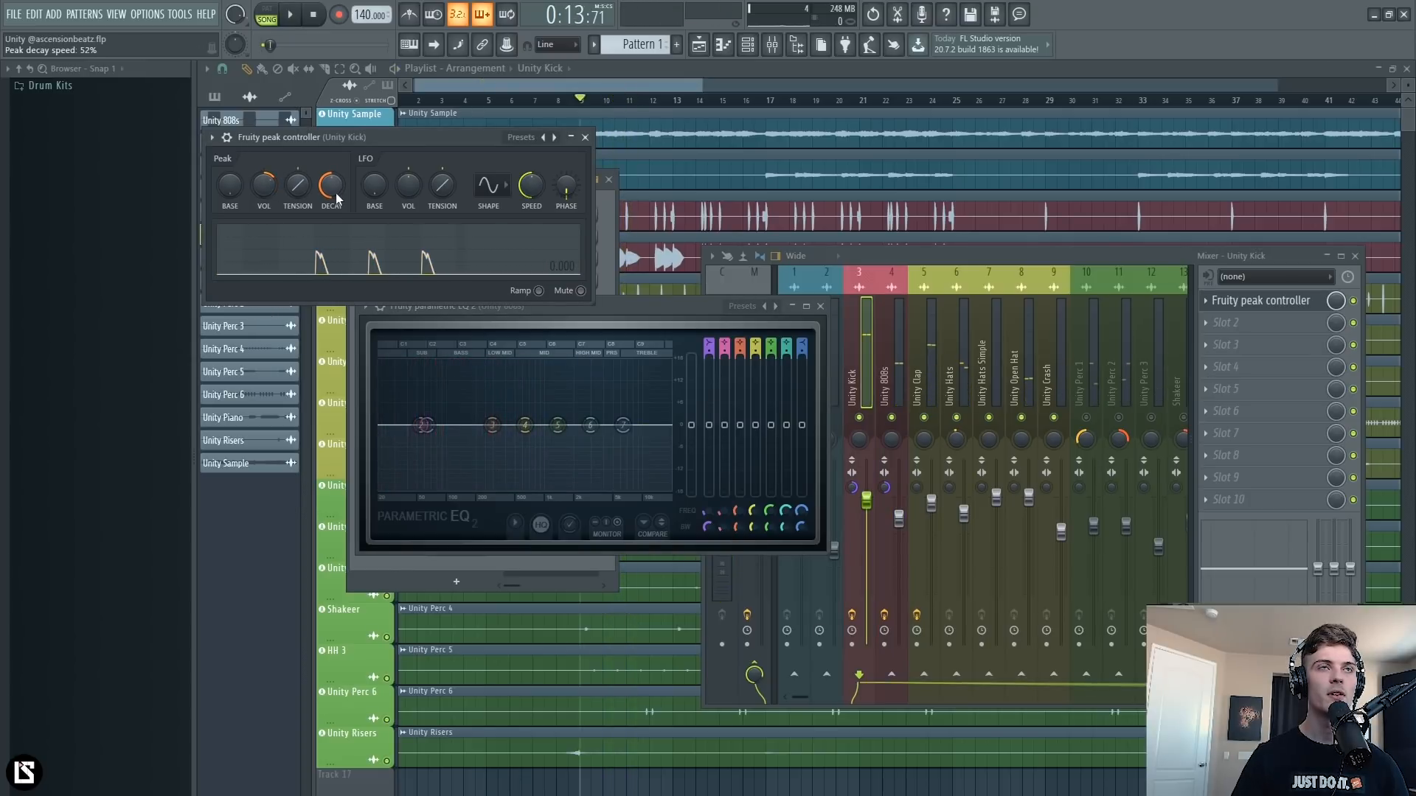
left_click_drag(298, 184, 297, 182)
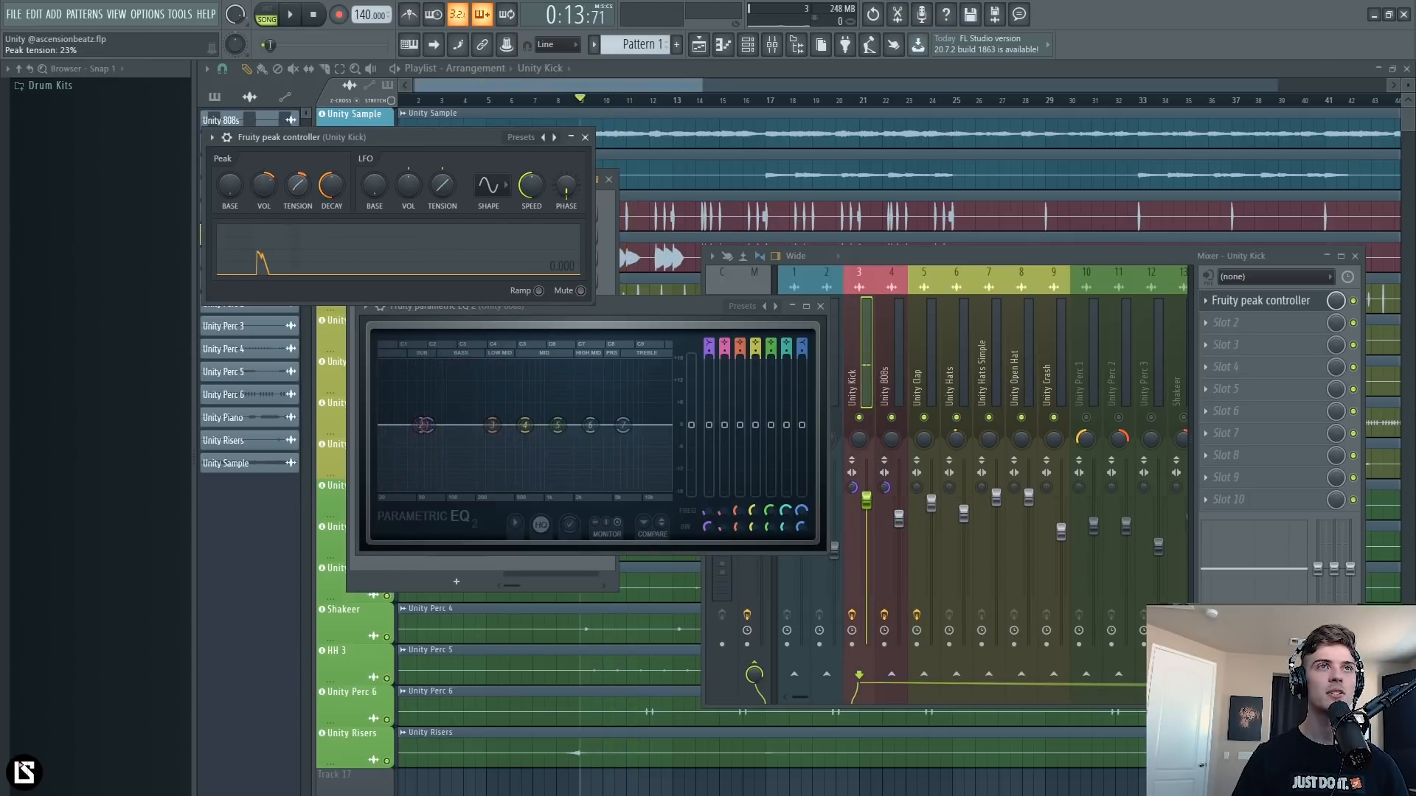
Fine-tune the kick peak controller's decay to 59% while auditioning the beat, and stop playback.
key("space")
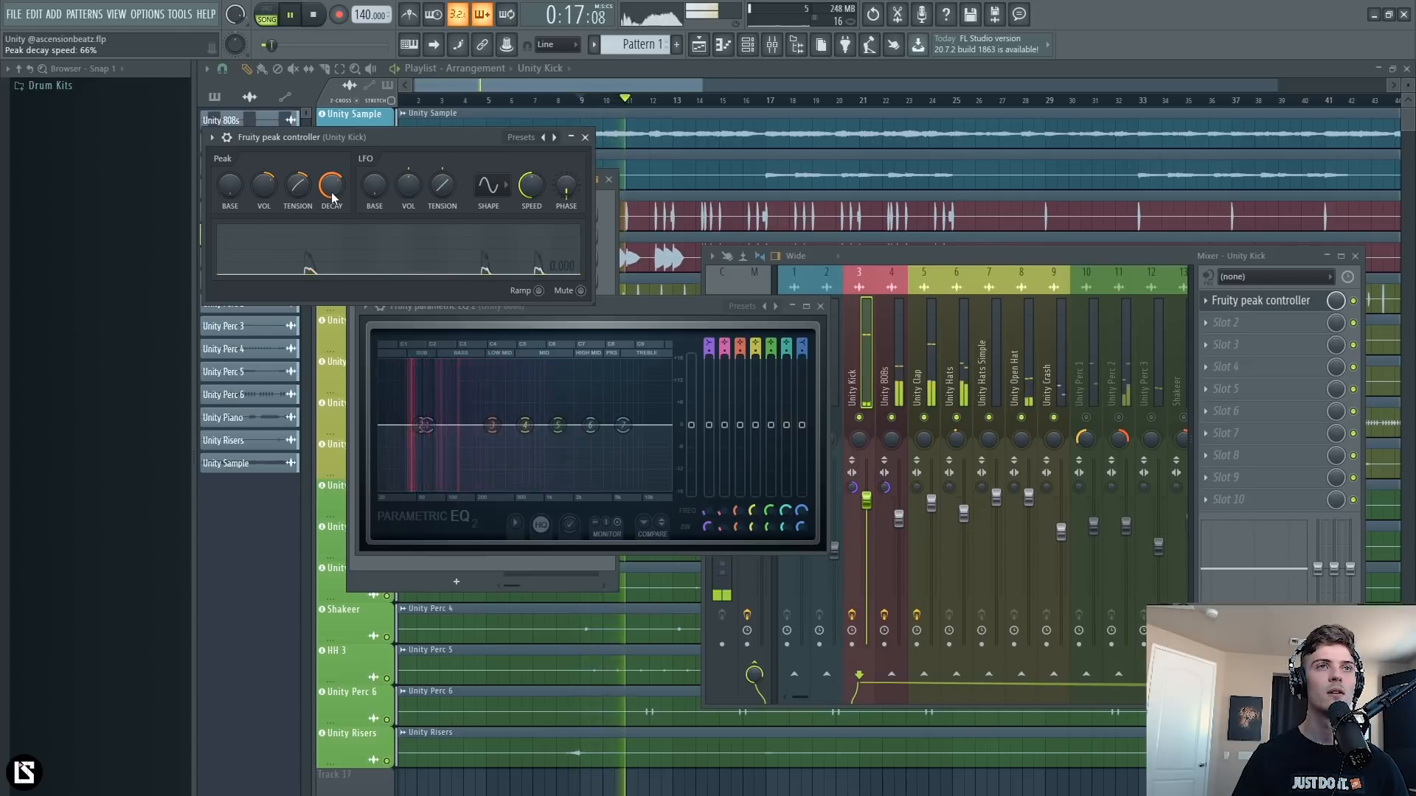
mouse_move(330, 192)
left_mouse_down()
mouse_move(330, 221)
mouse_move(329, 177)
mouse_move(329, 193)
left_mouse_up()
key("space")
key("space")
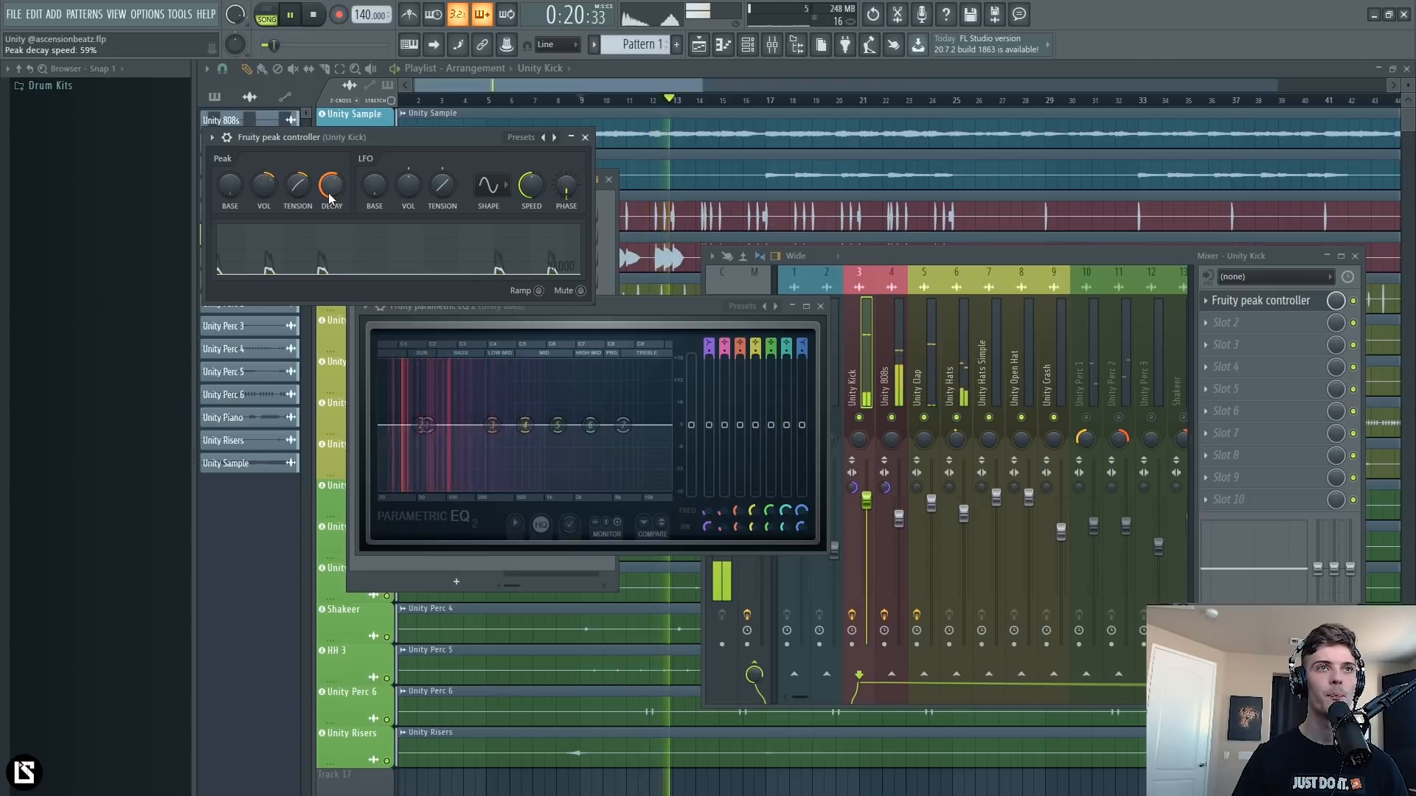
key("space")
Close the kick's peak controller and the 808s' equalizer, and widen the mixer to show all tracks.
left_click(587, 138)
left_click(634, 307)
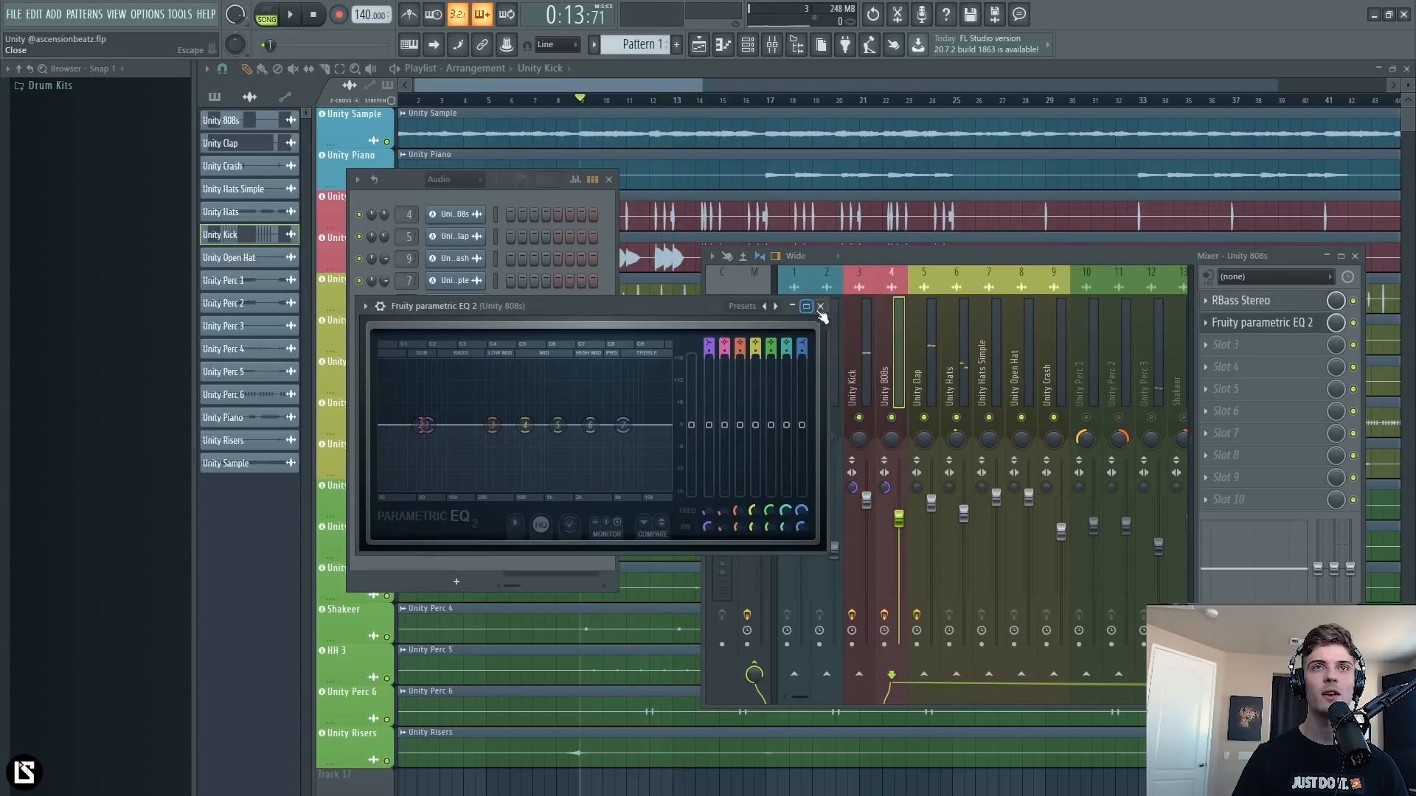
left_click(821, 307)
left_click_drag(702, 287, 461, 286)
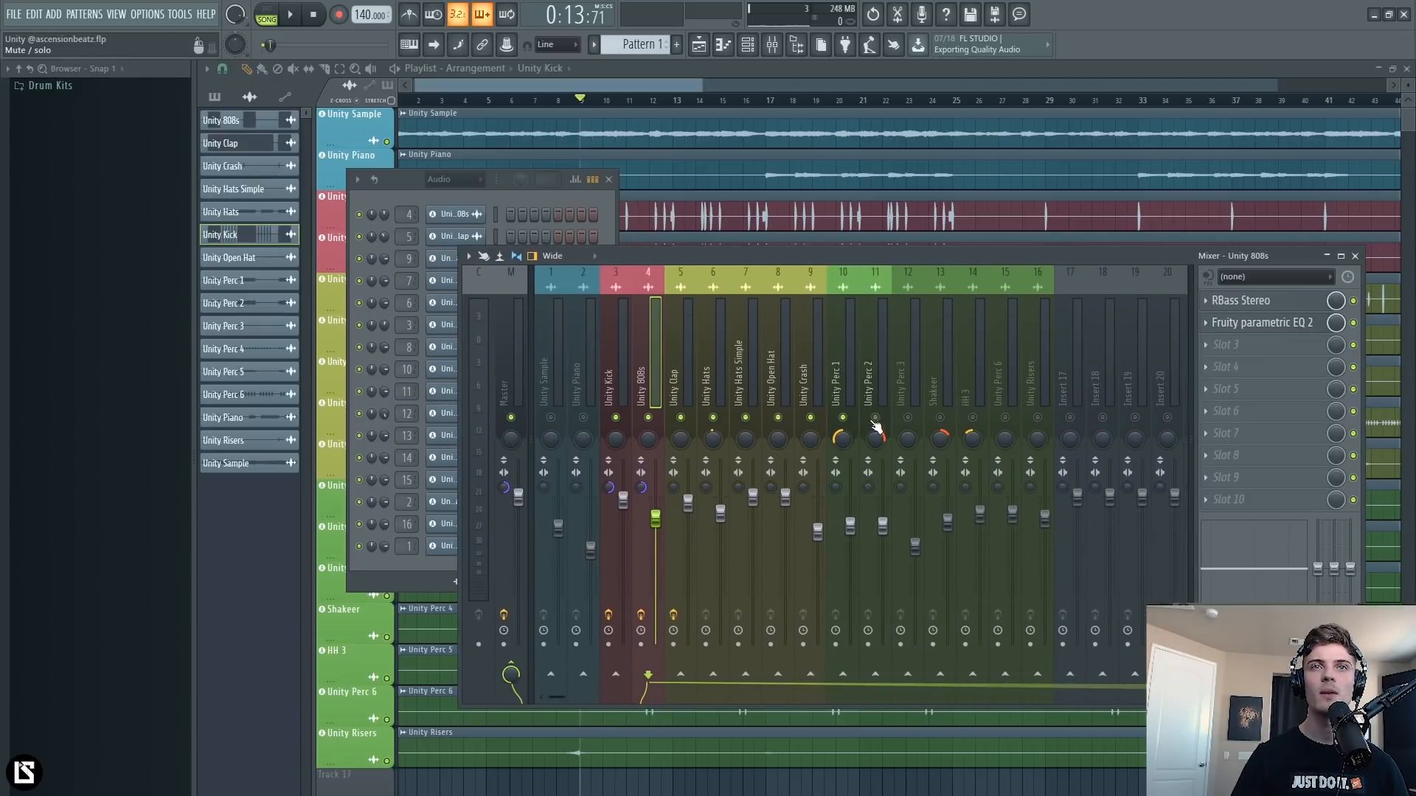
Unmute the percussion tracks from Unity Perc 1 through Unity Risers, plus the Unity Sample track.
left_click(1038, 418)
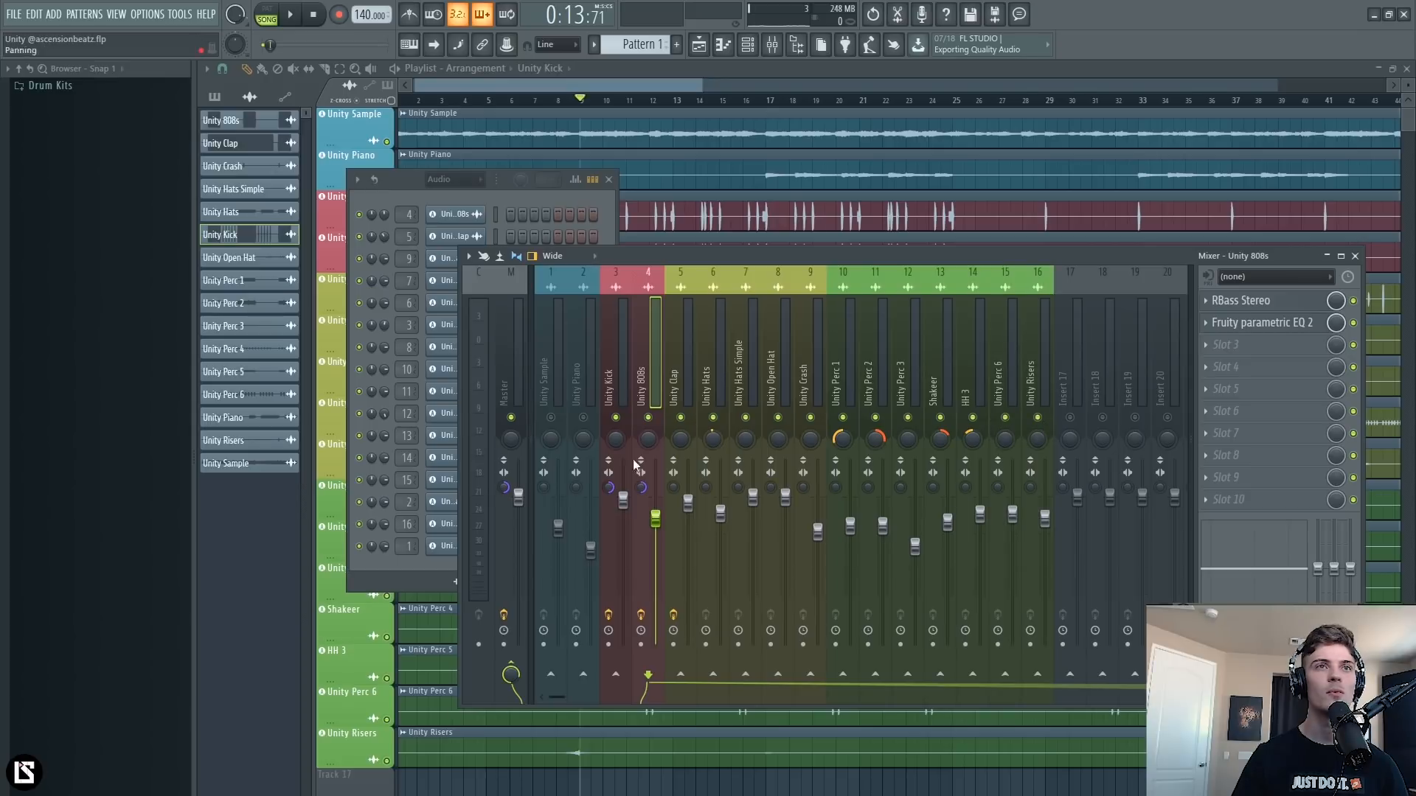
left_click(550, 373)
left_click(551, 417)
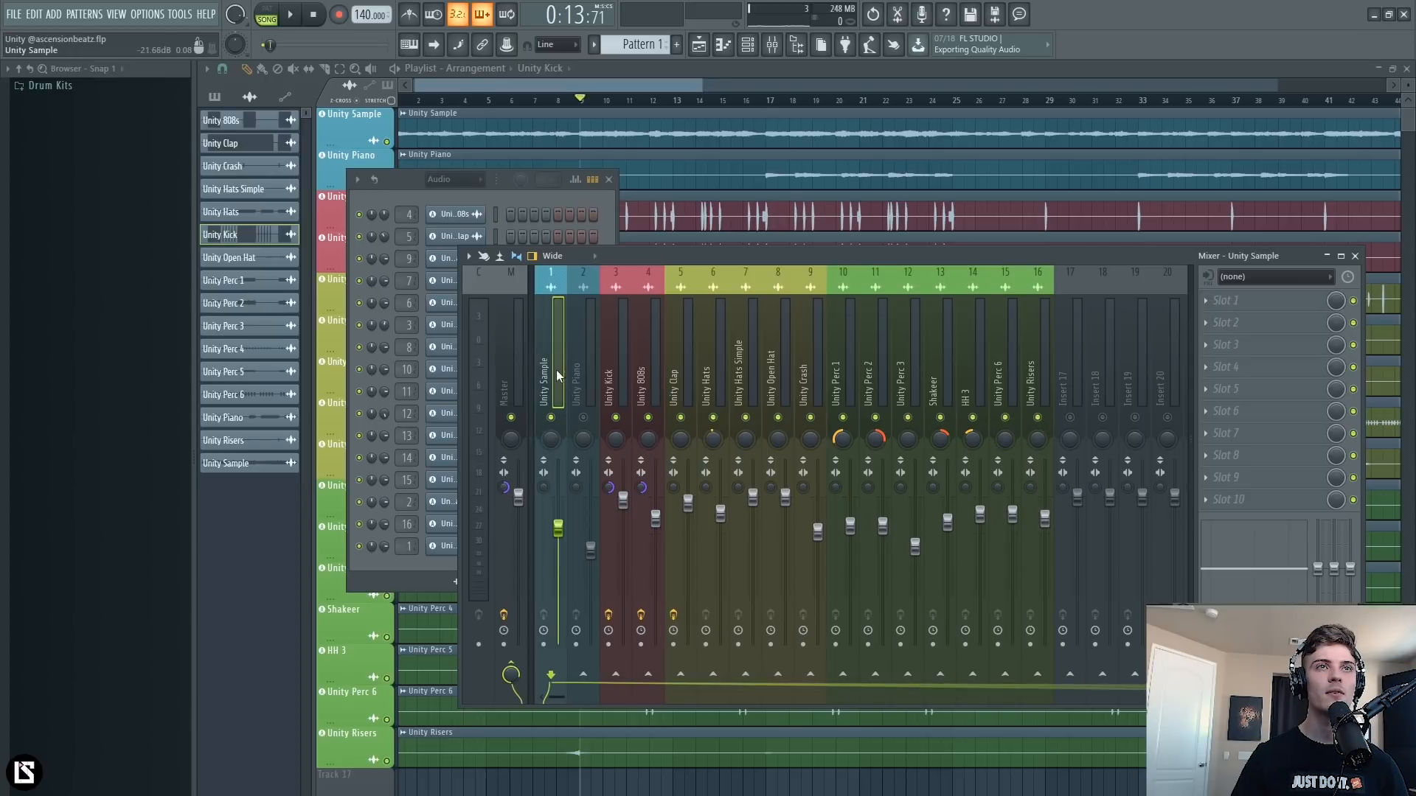
Lower the Unity Sample's volume during playback, and stop.
key("space")
left_click_drag(553, 491, 553, 507)
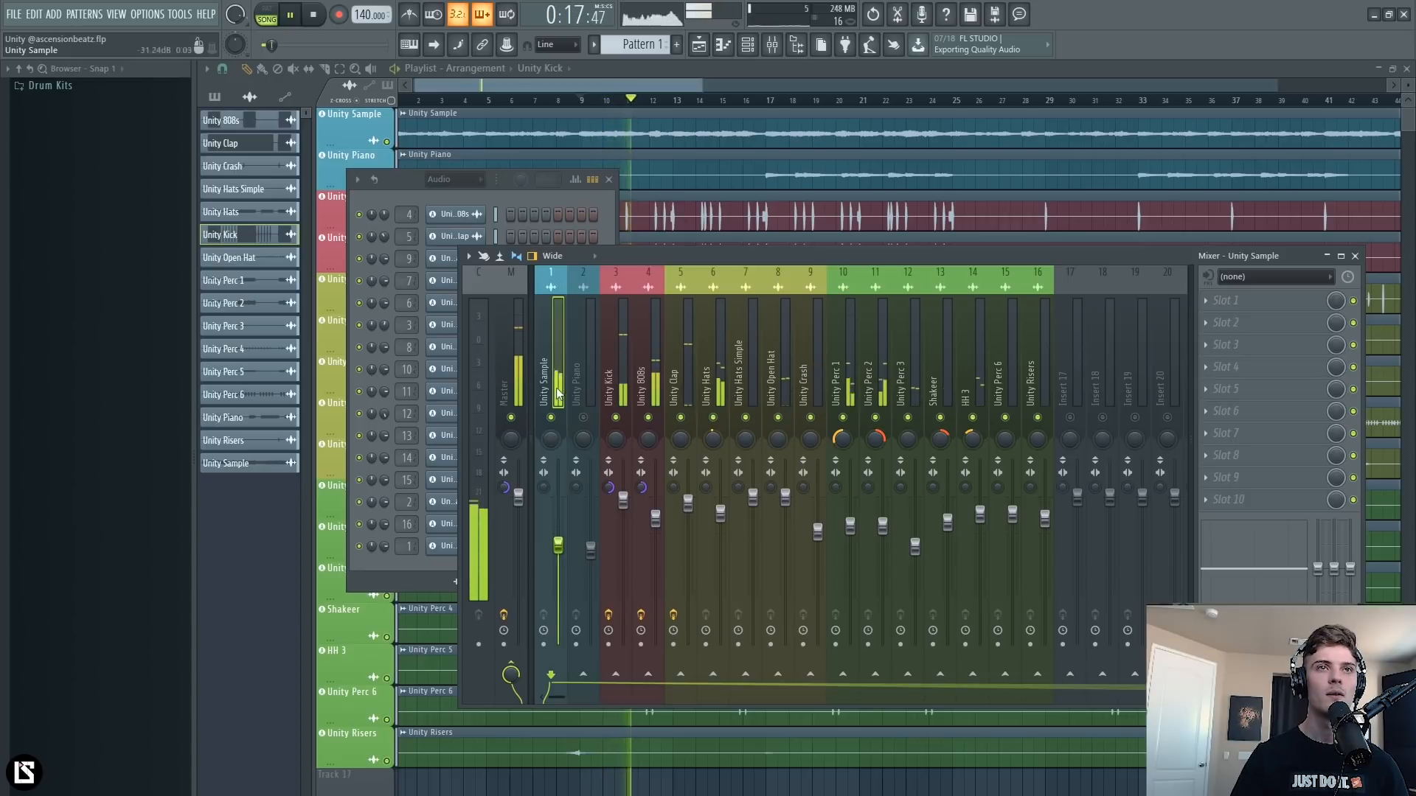
key("space")
Add Q10 Stereo to the Unity Sample's first slot and set its band 1 low cut to 109 Hz during playback.
left_click(1245, 308)
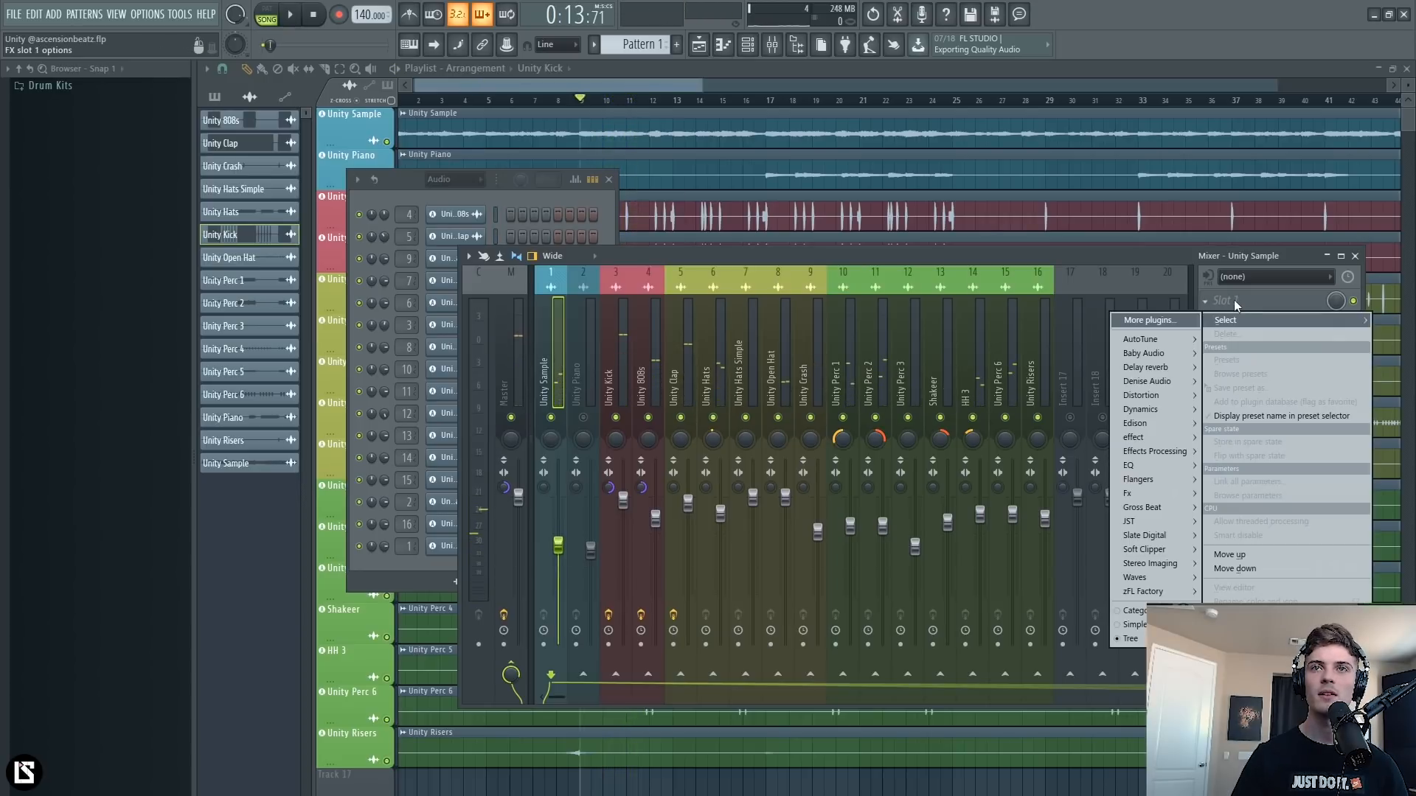
mouse_move(1147, 468)
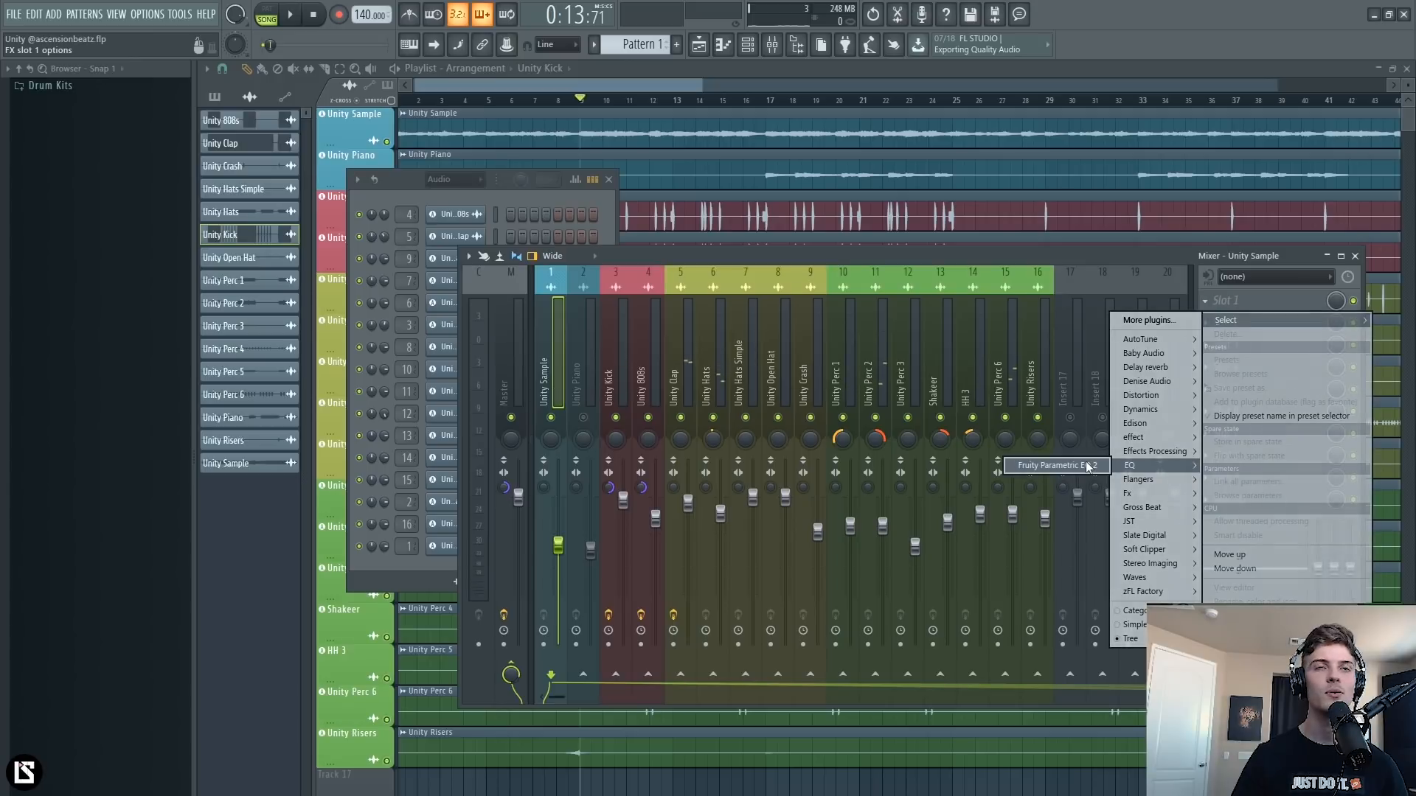
mouse_move(1139, 577)
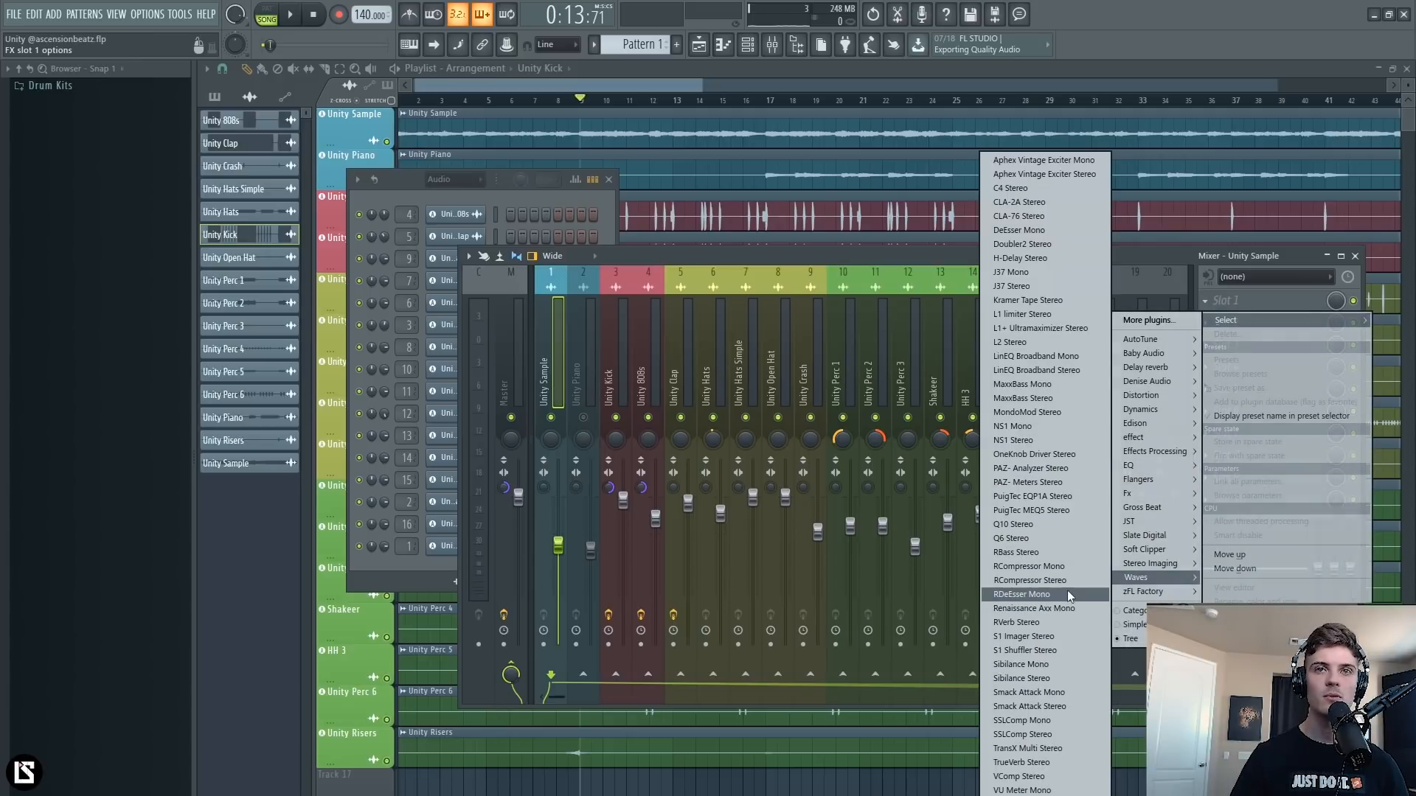
left_click(1014, 524)
key("space")
left_click_drag(618, 465, 618, 426)
key("space")
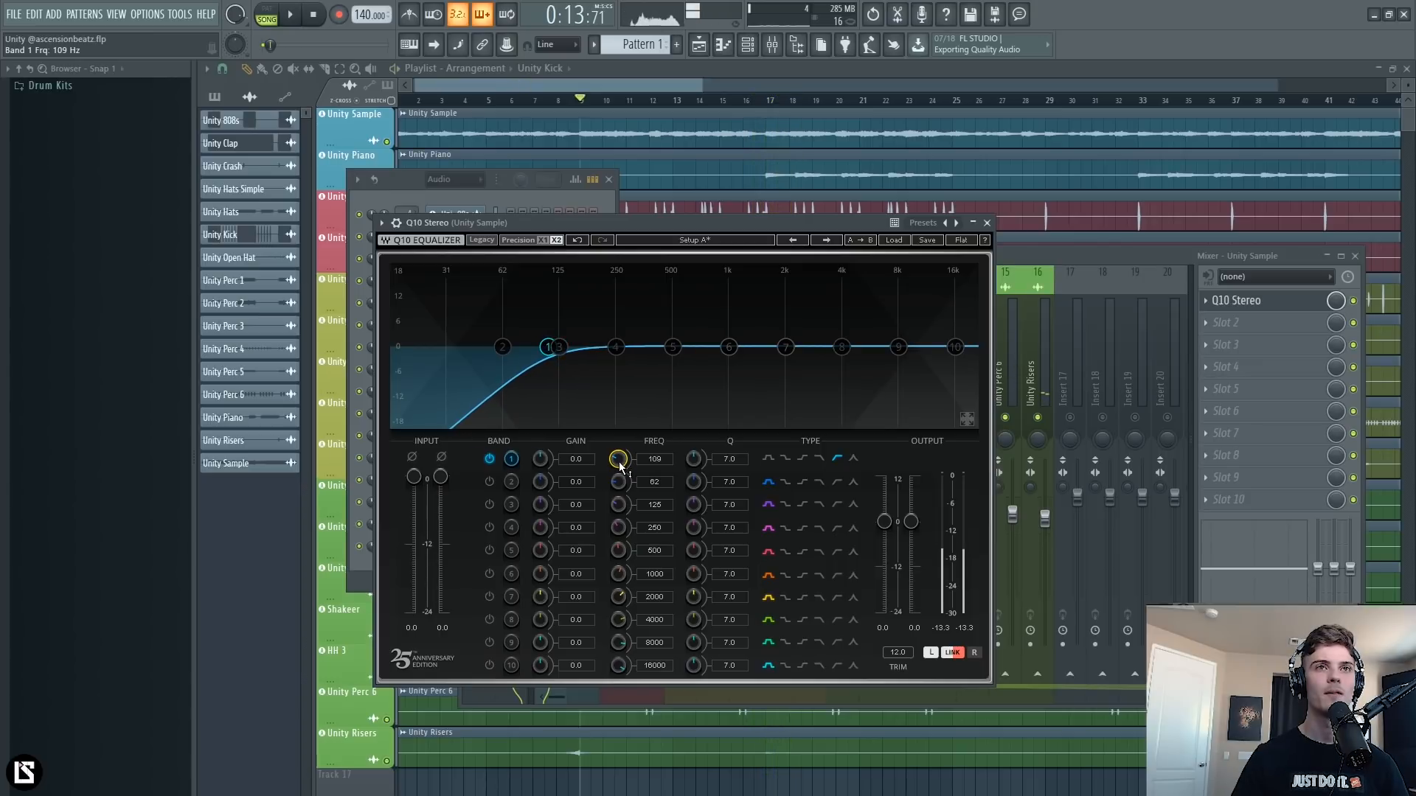
Enable band 3 of the Q10 at 221 Hz with a 9.3 dB boost and a Q of 22.4.
left_click_drag(541, 223, 711, 241)
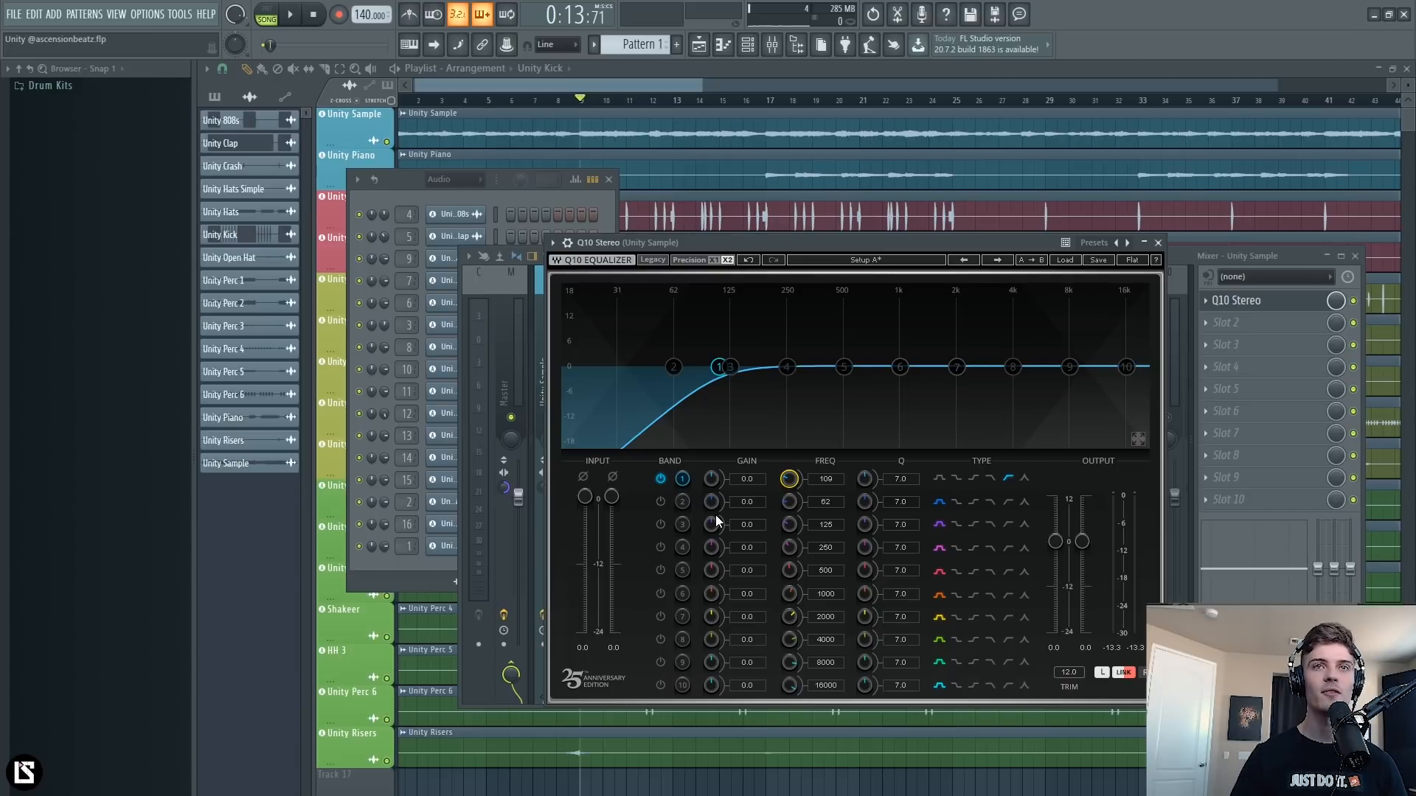
left_click(658, 524)
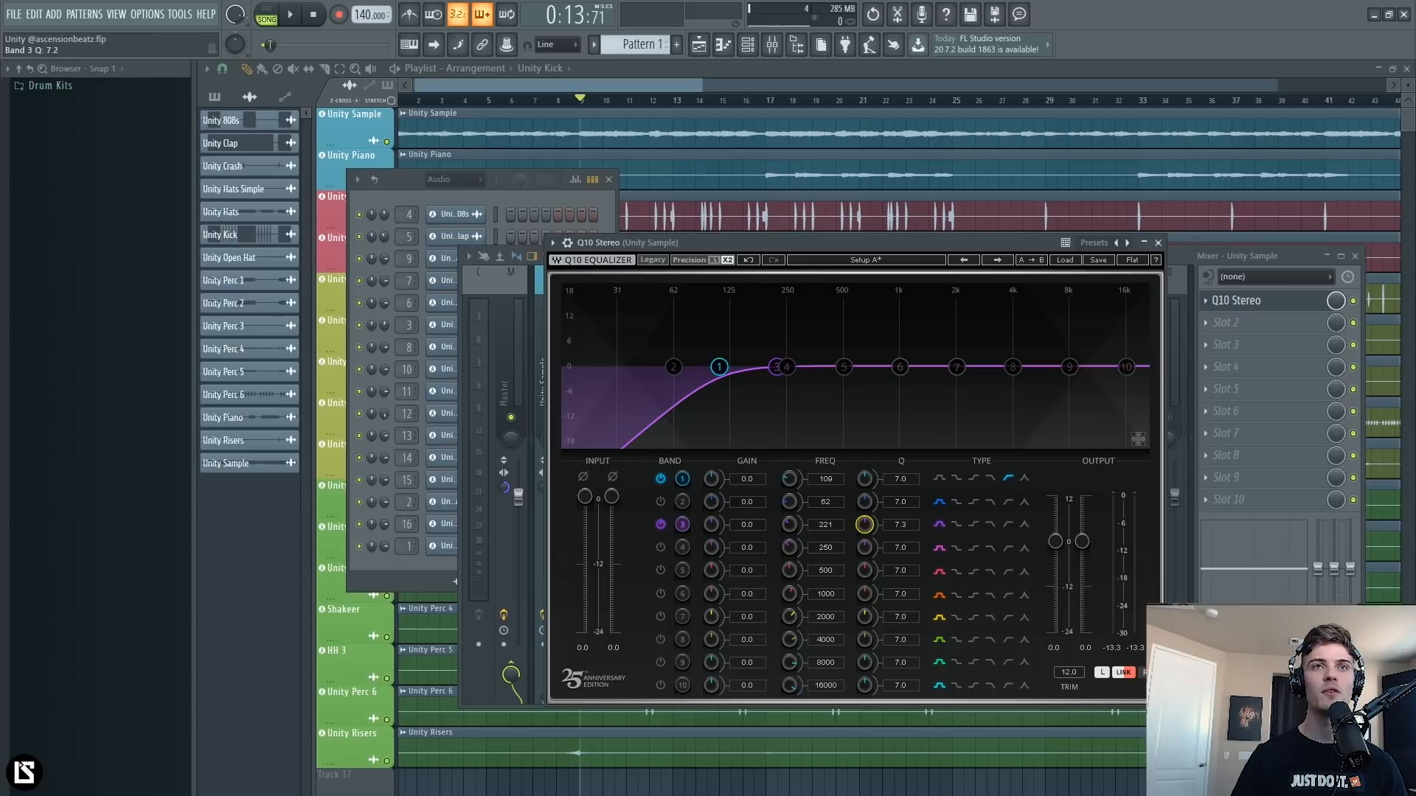
left_click_drag(710, 524, 711, 492)
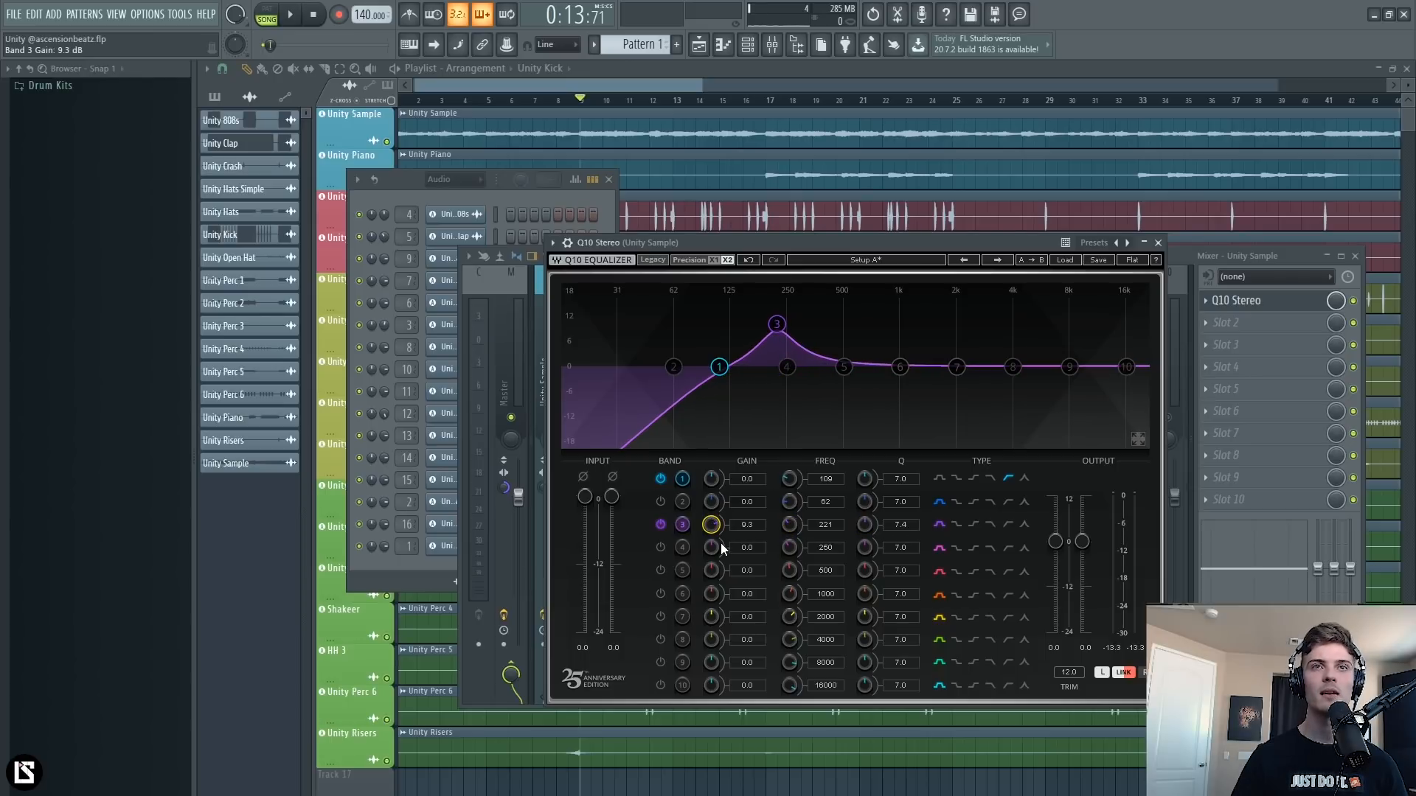
left_click_drag(865, 524, 864, 502)
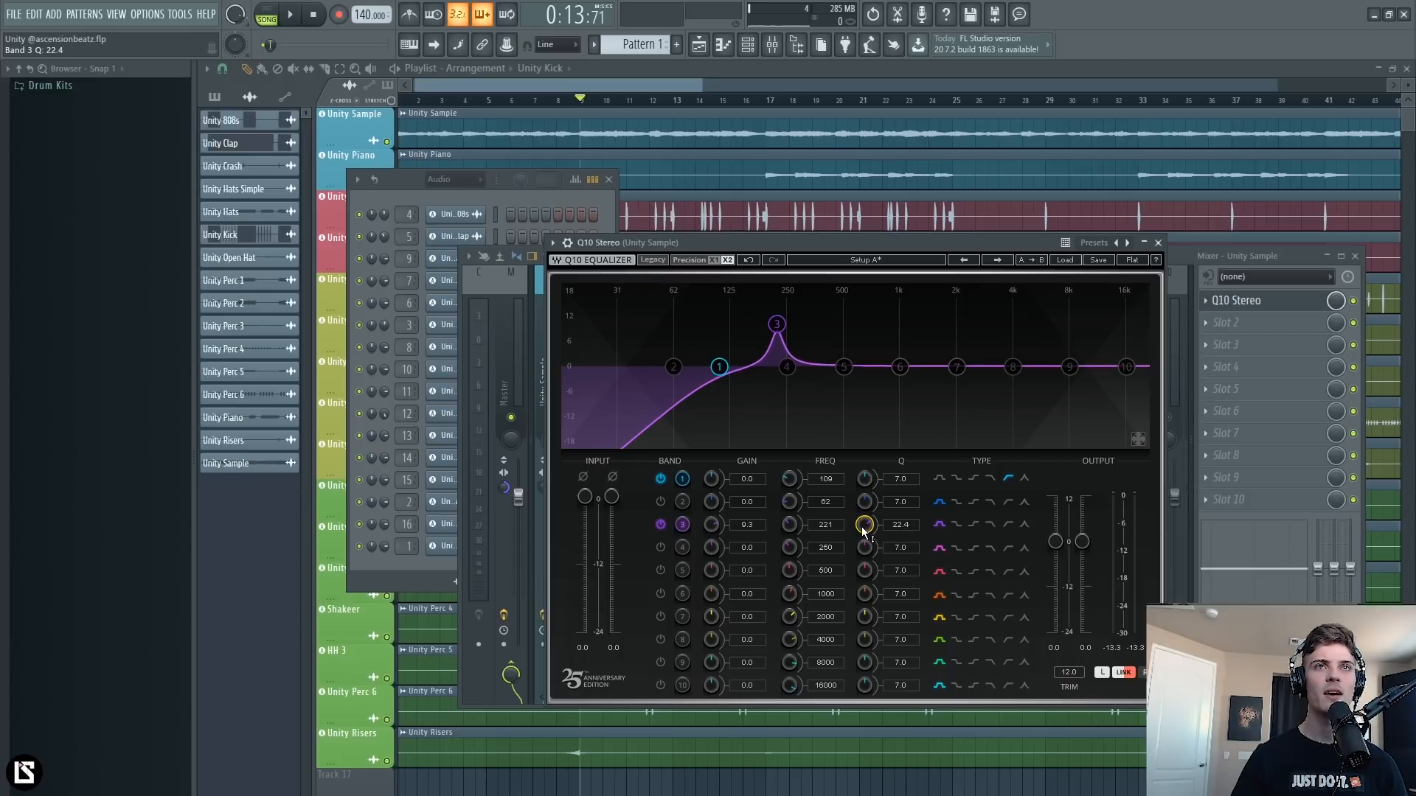
Sweep the boosted band 3 up to 449 Hz during playback, with 16.3 dB of gain and a Q of 39.6.
key("space")
left_click_drag(780, 323, 814, 303)
left_click_drag(864, 525, 865, 501)
left_click_drag(814, 303, 835, 291)
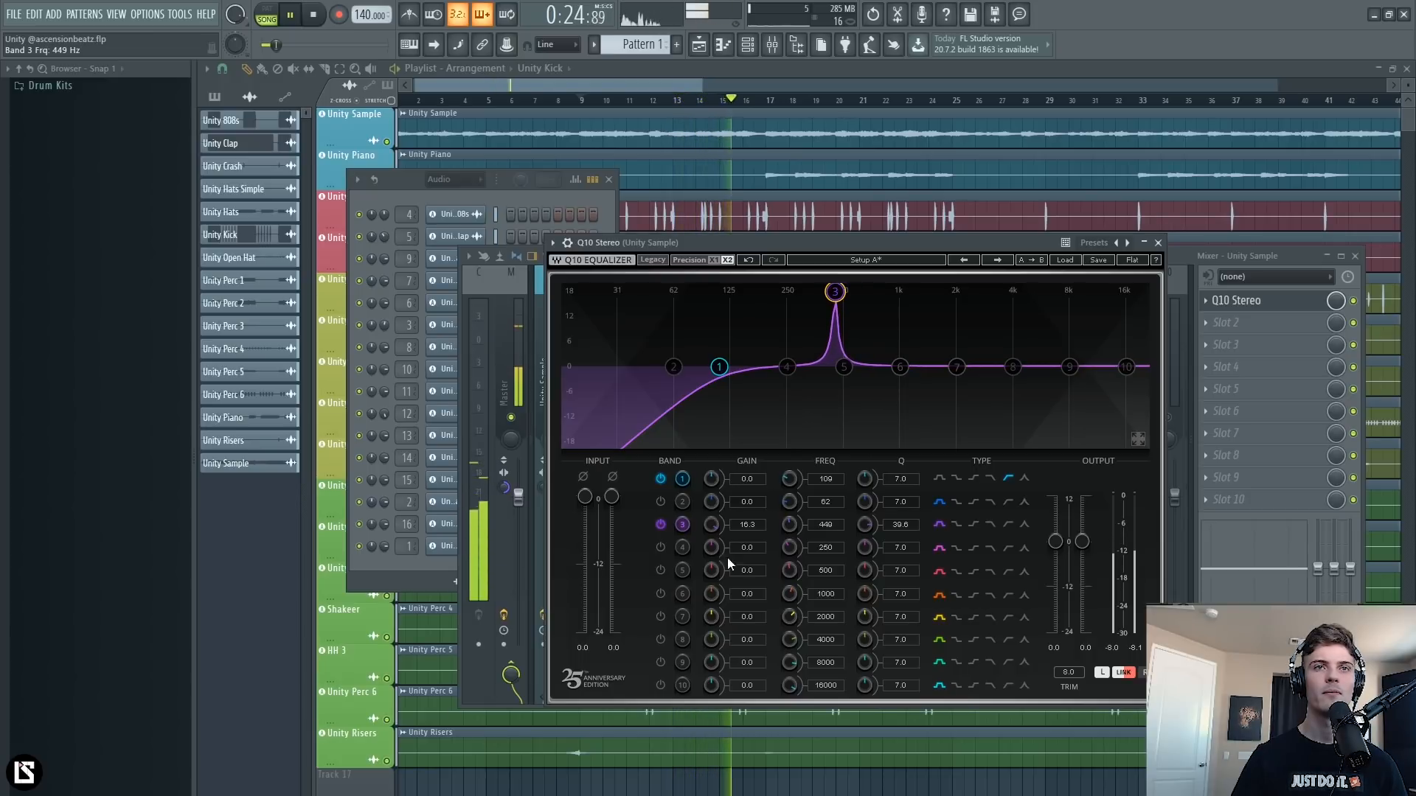
key("space")
Cut band 3 to -3.1 dB and adjust its Q while playing the sample.
left_click_drag(711, 525, 711, 542)
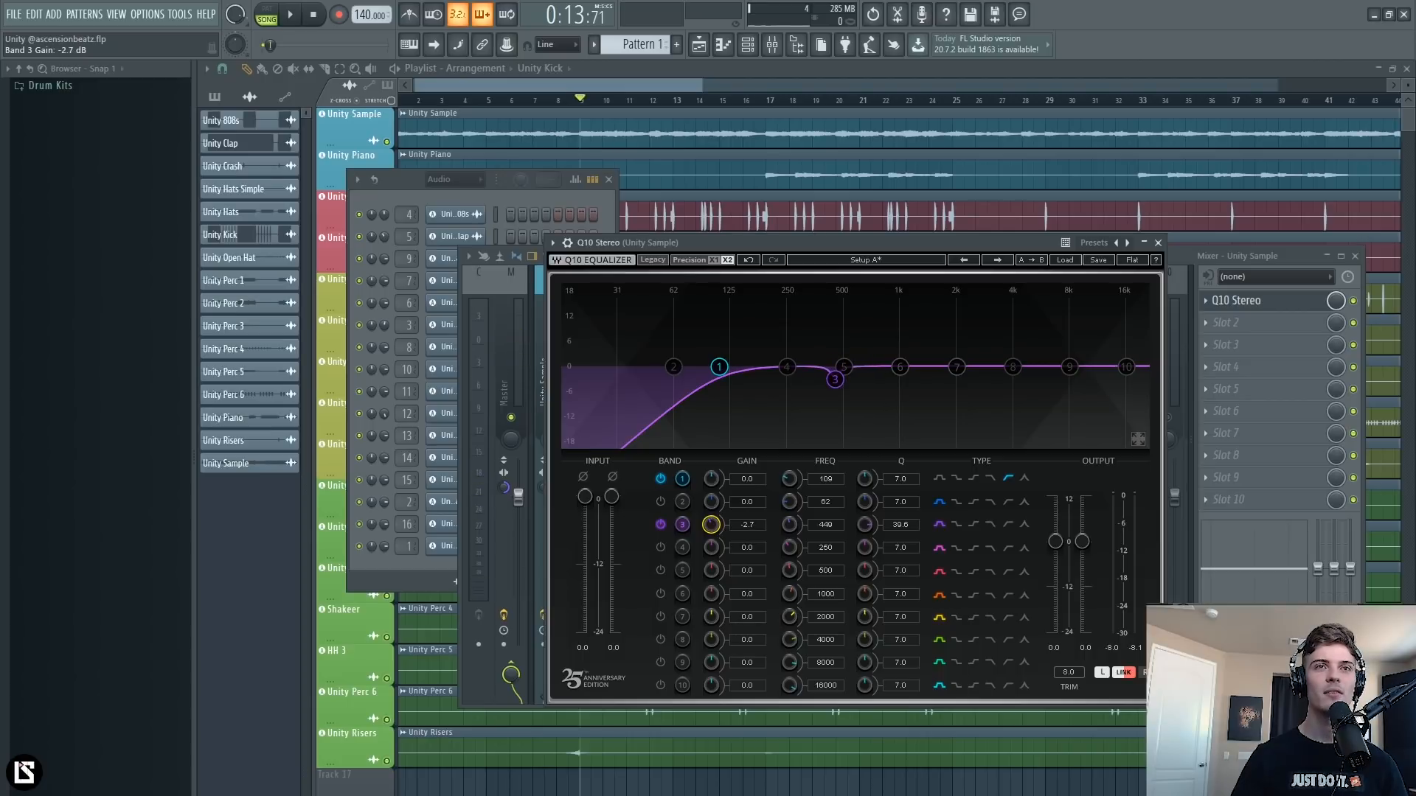
left_click_drag(711, 542, 711, 544)
key("space")
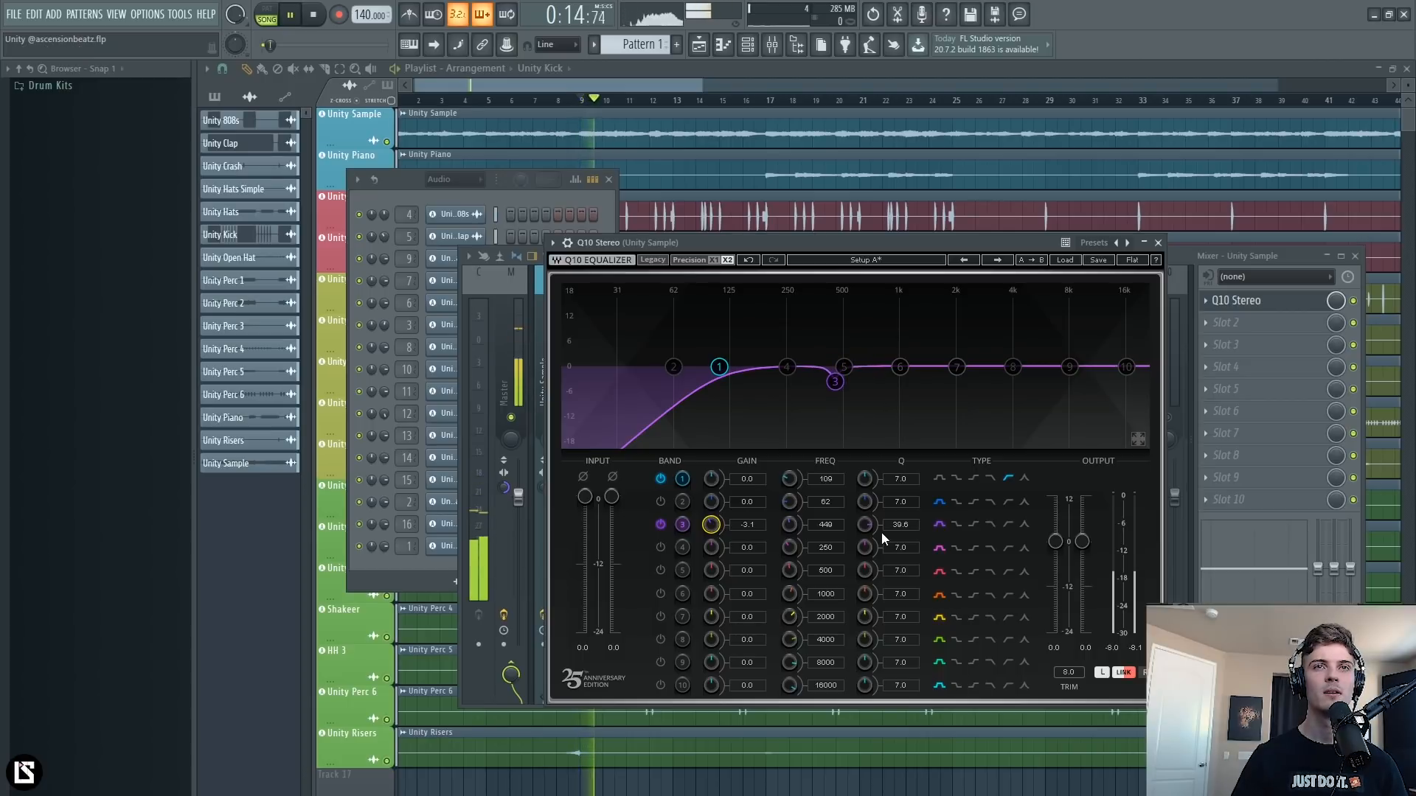
left_click_drag(865, 525, 874, 532)
Reset the Master track's stereo separation to its default during playback.
left_click(505, 489)
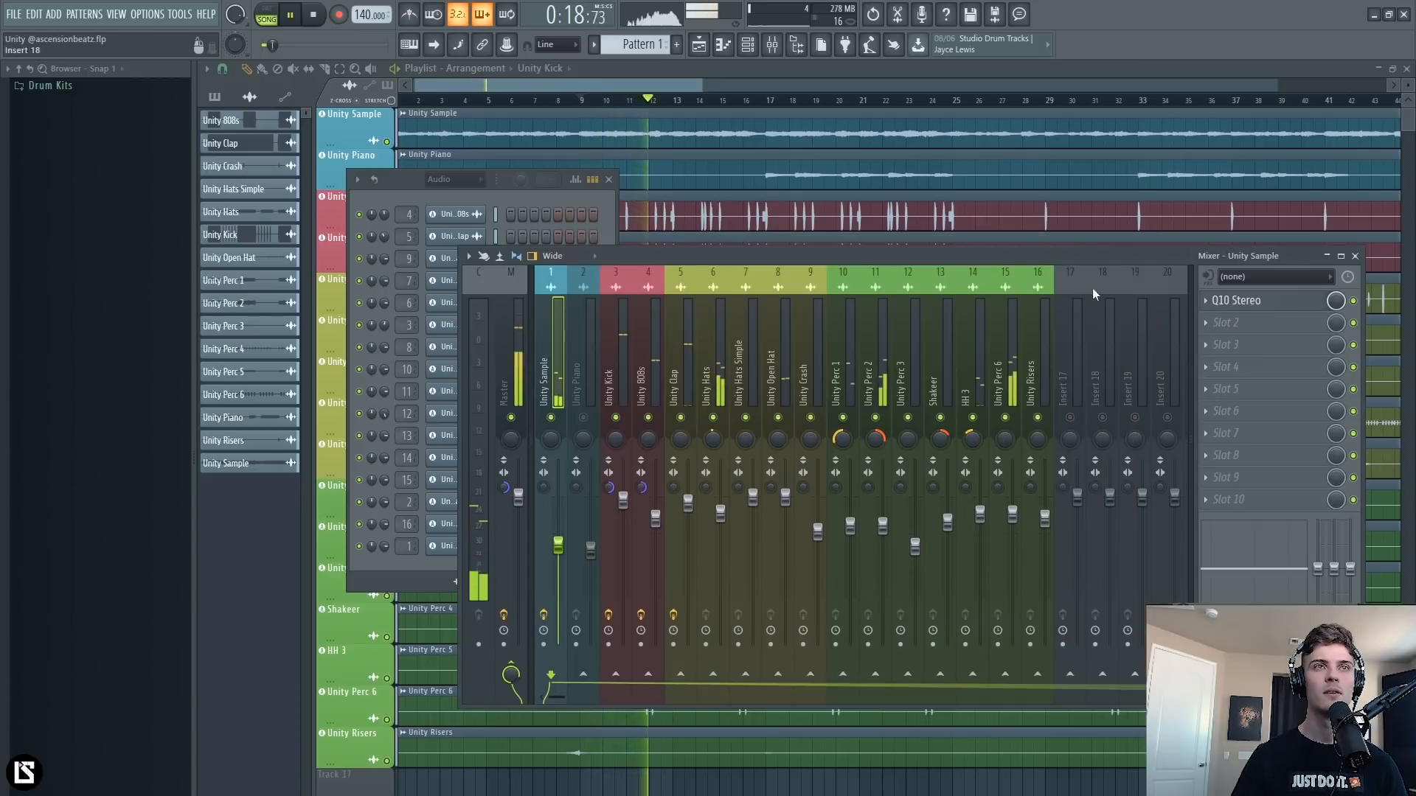
right_click(504, 486)
left_click(512, 492)
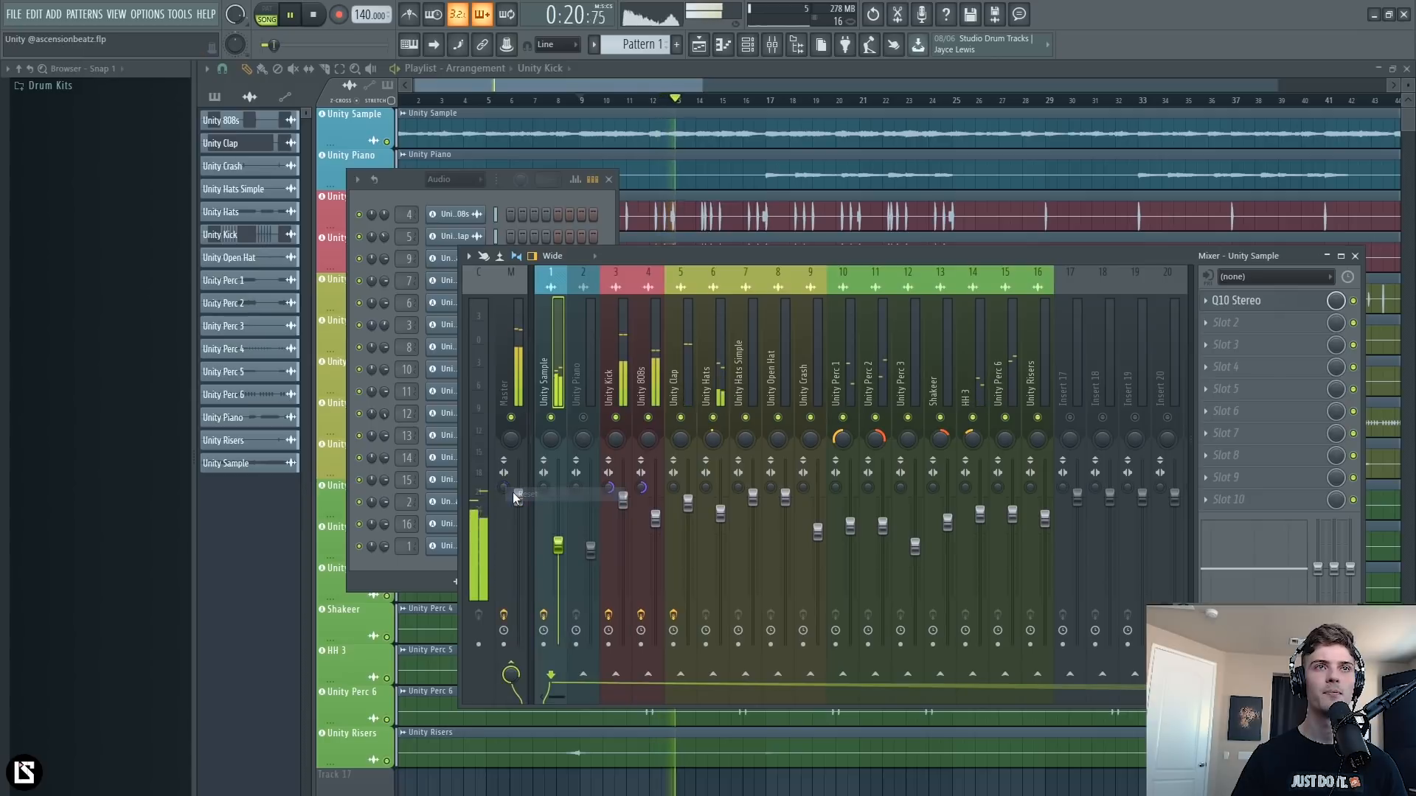
Lower the Unity Sample volume slightly and merge the Master track's stereo separation toward mono.
left_click_drag(561, 546, 562, 557)
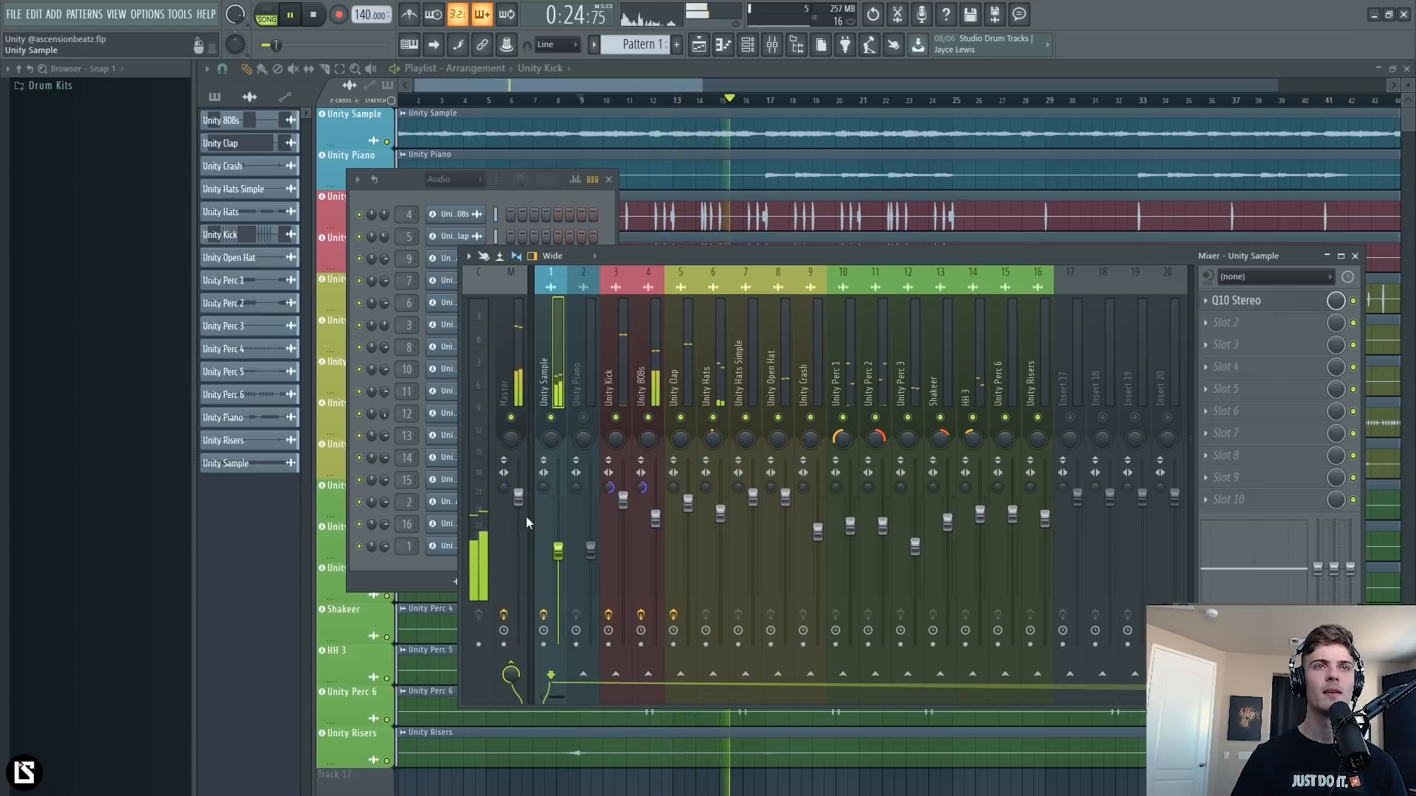
left_click(506, 488)
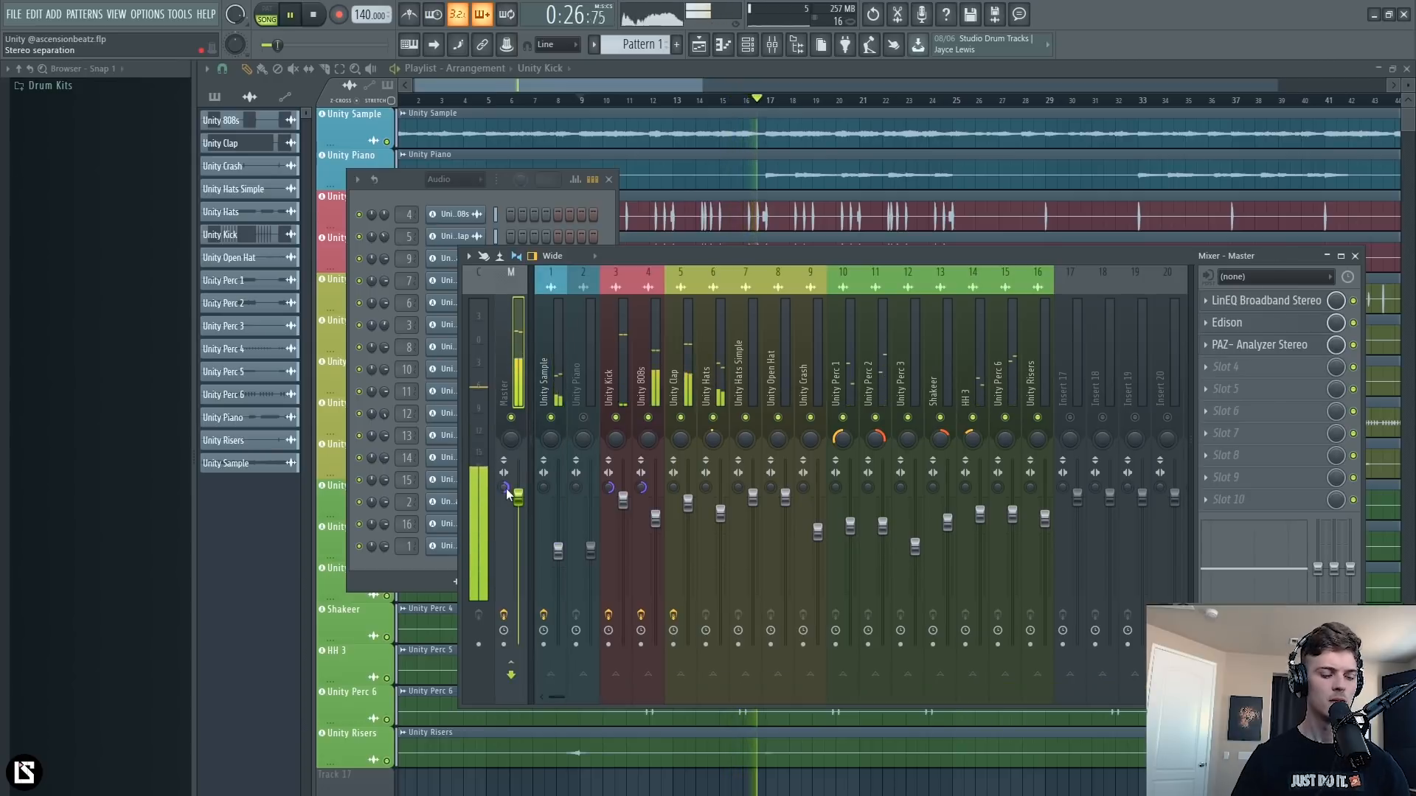
Solo the Unity Sample and Unity Piano mixer tracks together and adjust the piano's volume against the sample.
left_click(555, 391)
key("space")
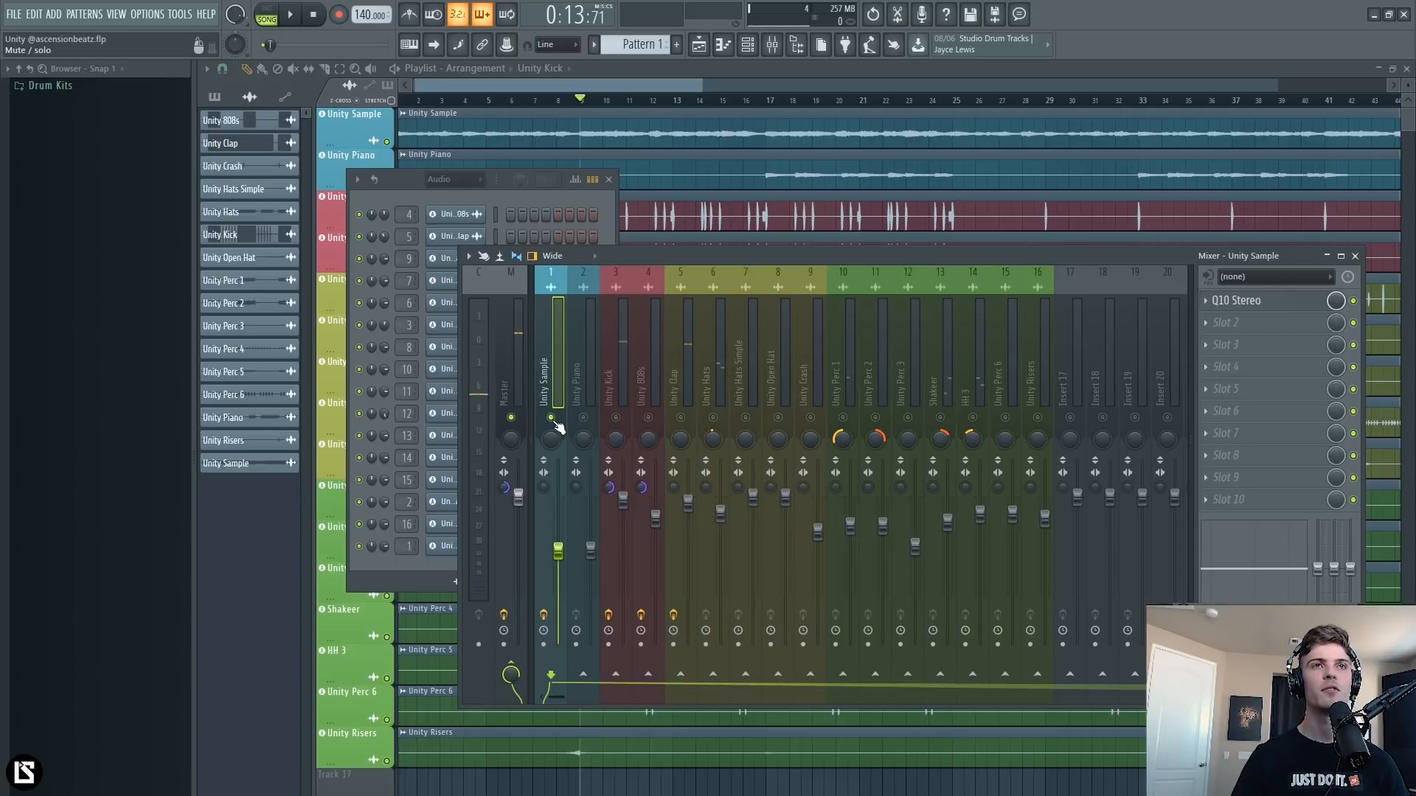
left_click(579, 376)
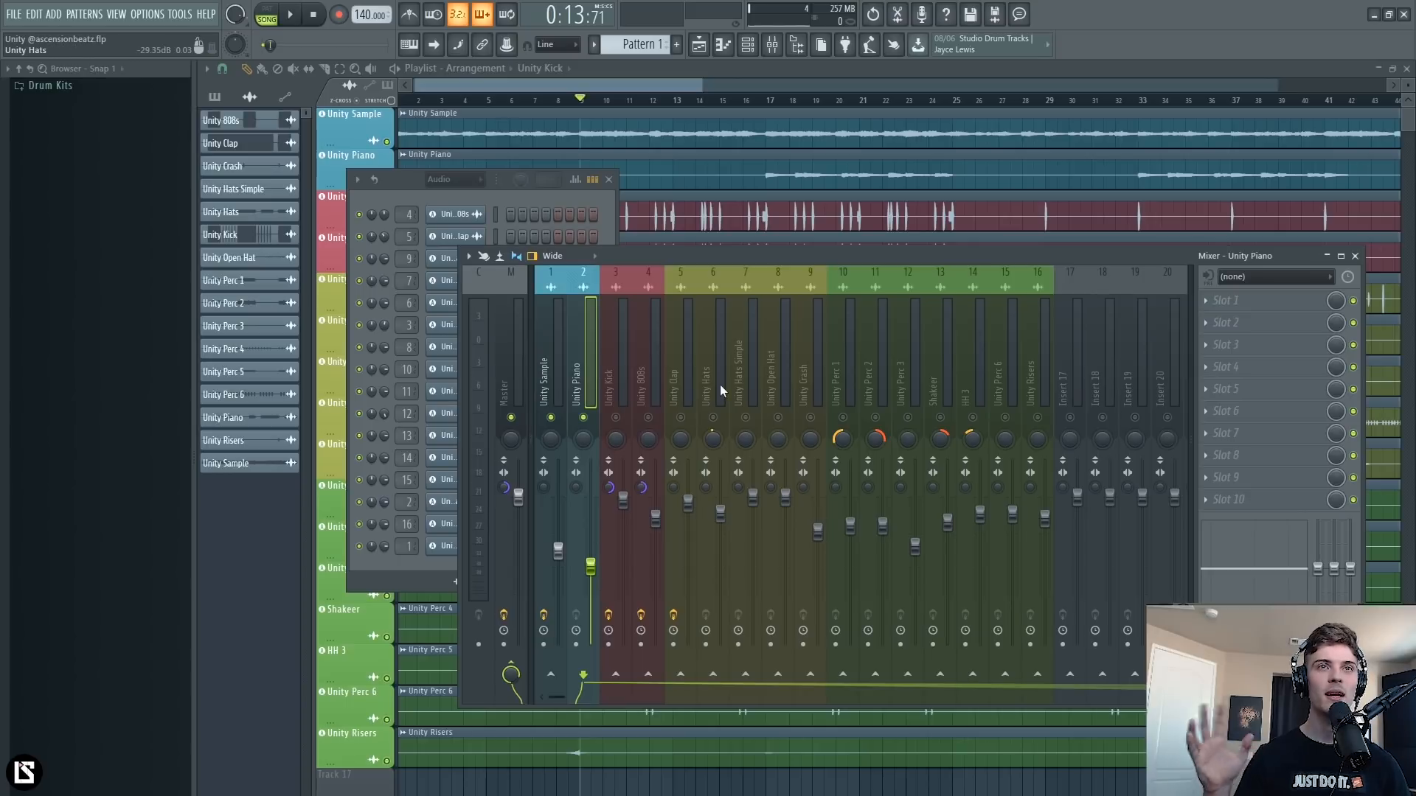
left_click_drag(591, 566, 590, 568)
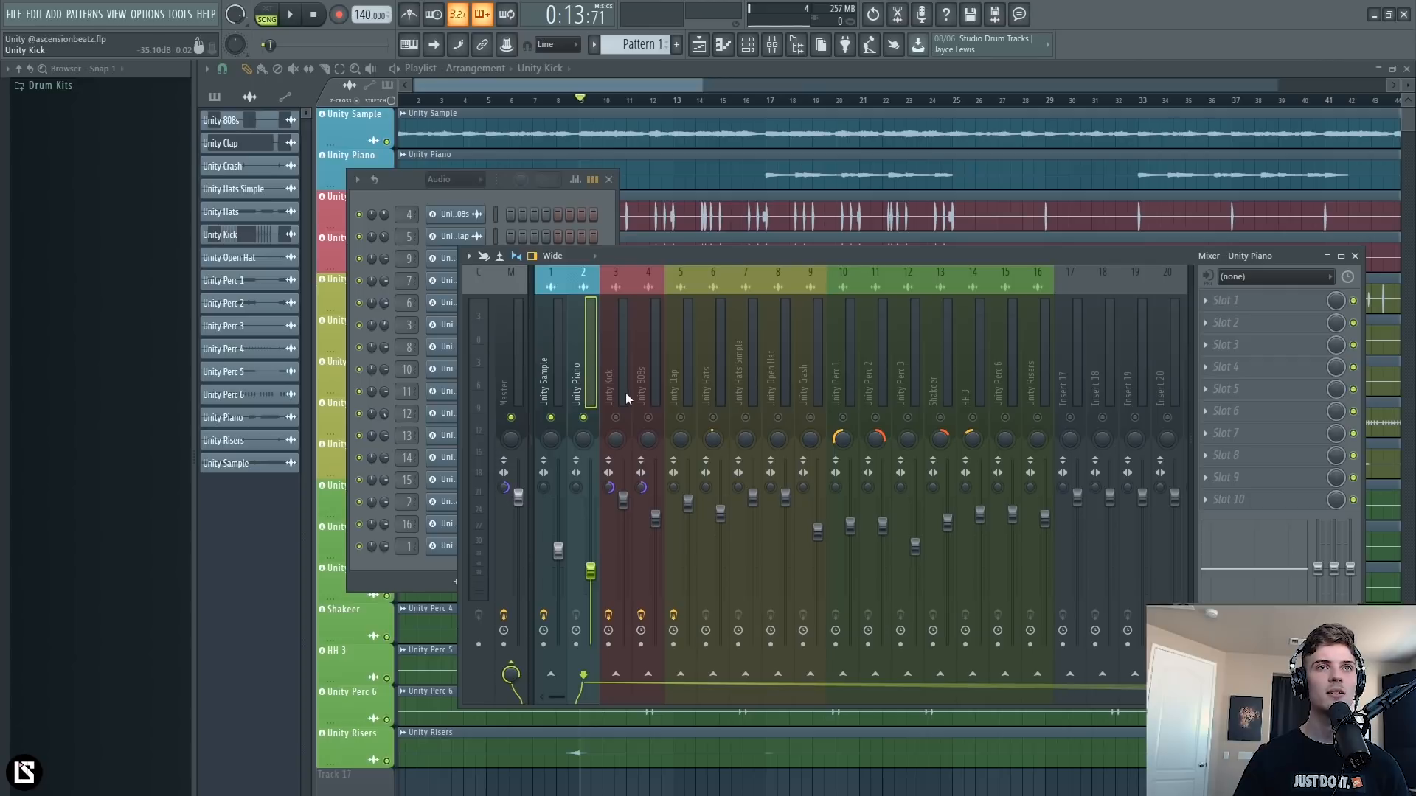
key("space")
left_click_drag(591, 571, 590, 564)
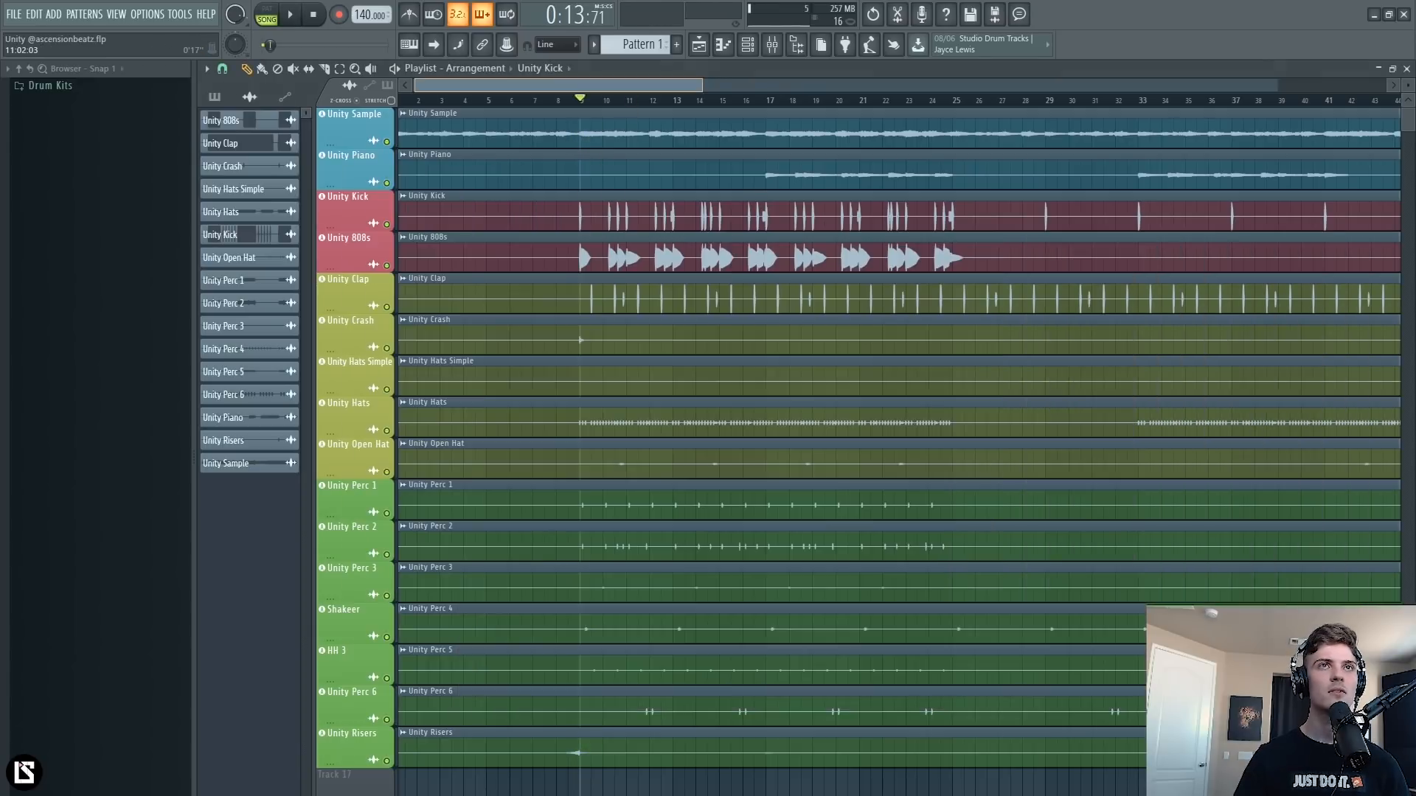
Select bars 17 to 25 in the playlist and play that range with the mixer open.
scroll(795, 103, "down", 1)
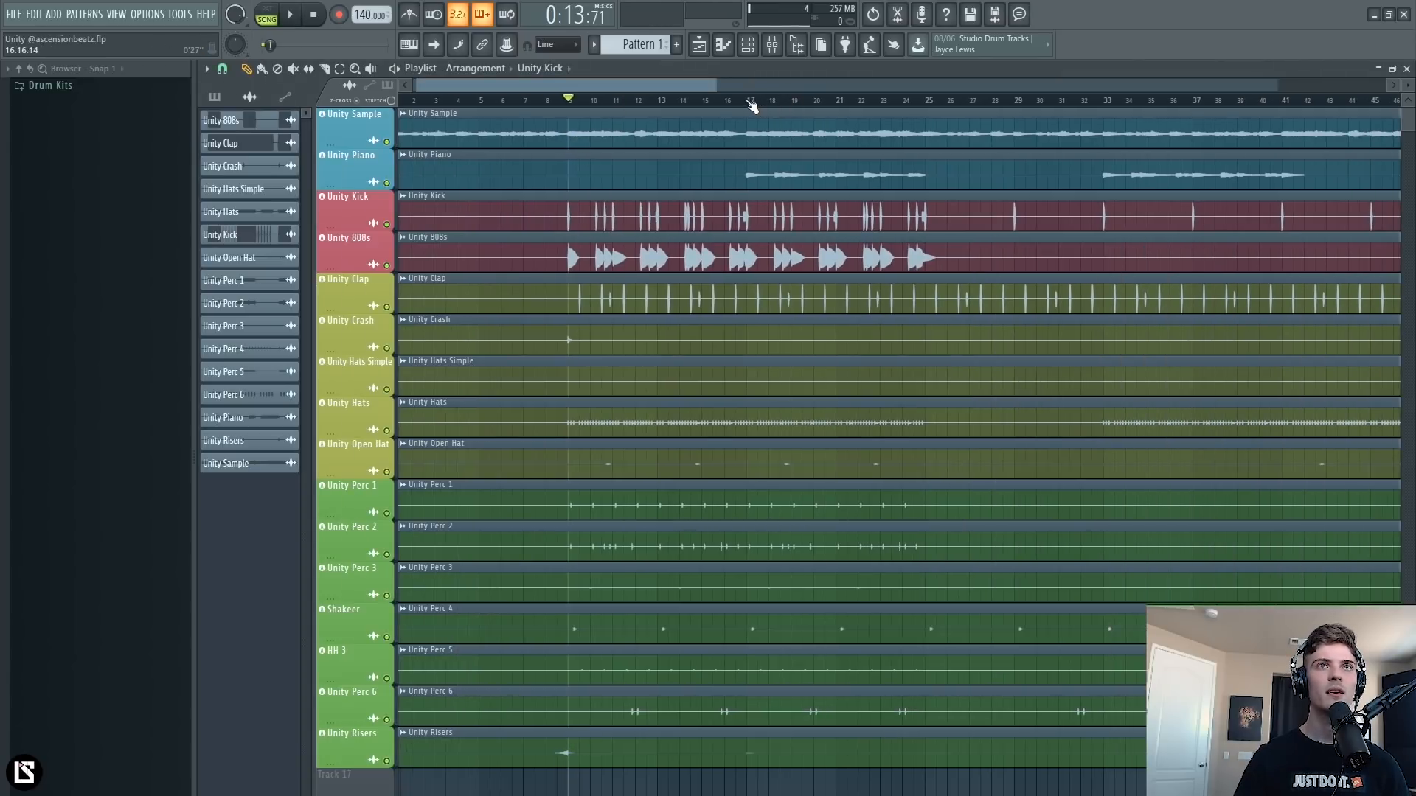
left_click_drag(751, 104, 916, 110)
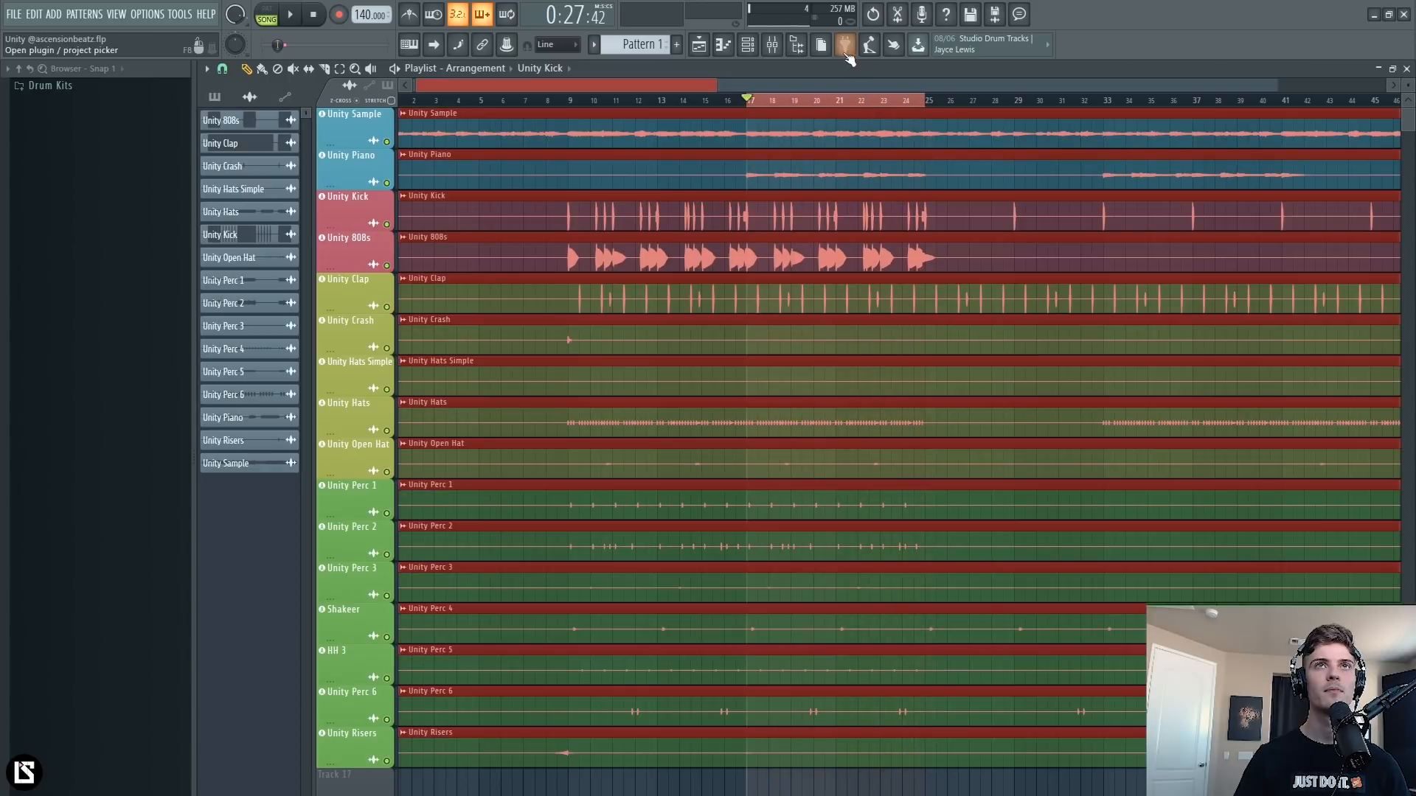
left_click_drag(662, 90, 675, 107)
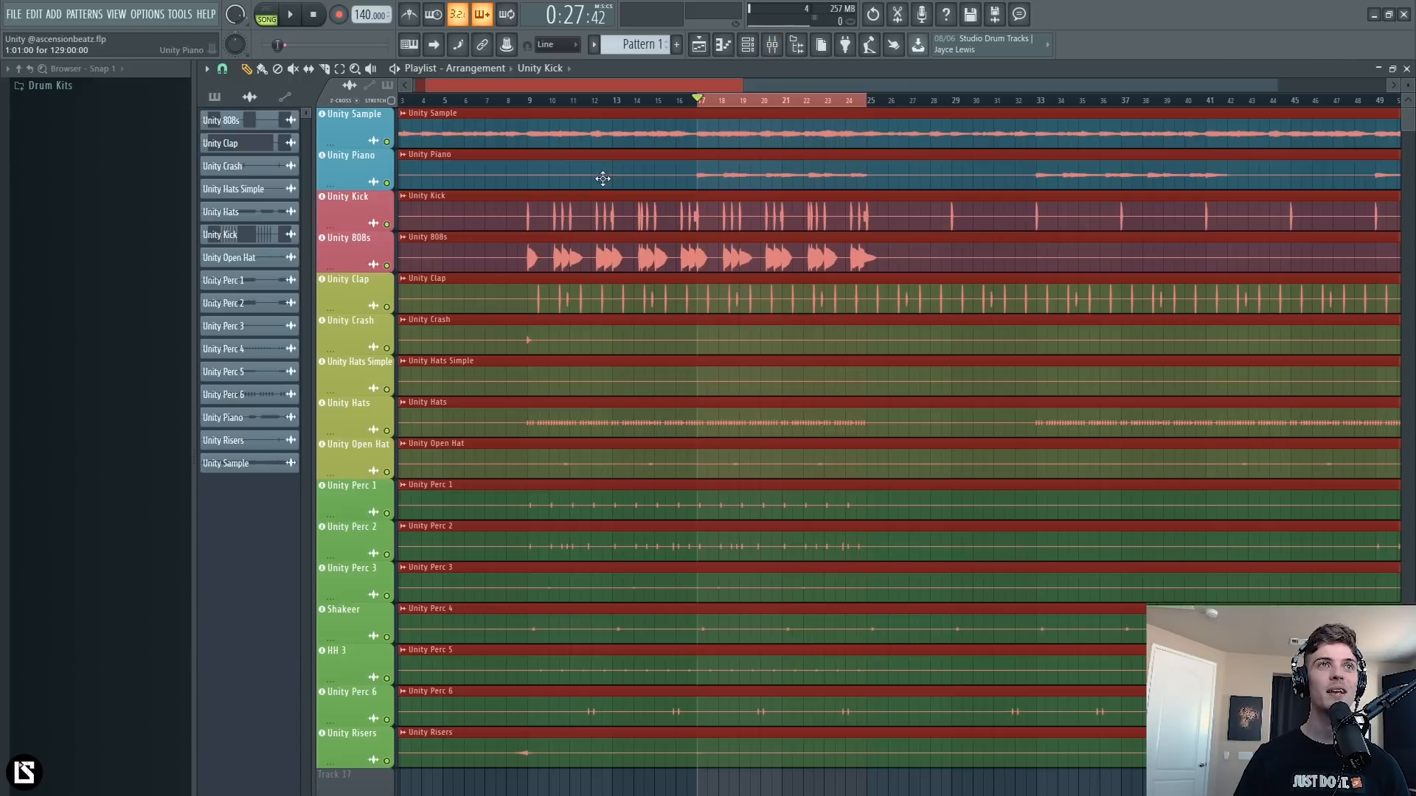
left_click_drag(707, 91, 742, 109)
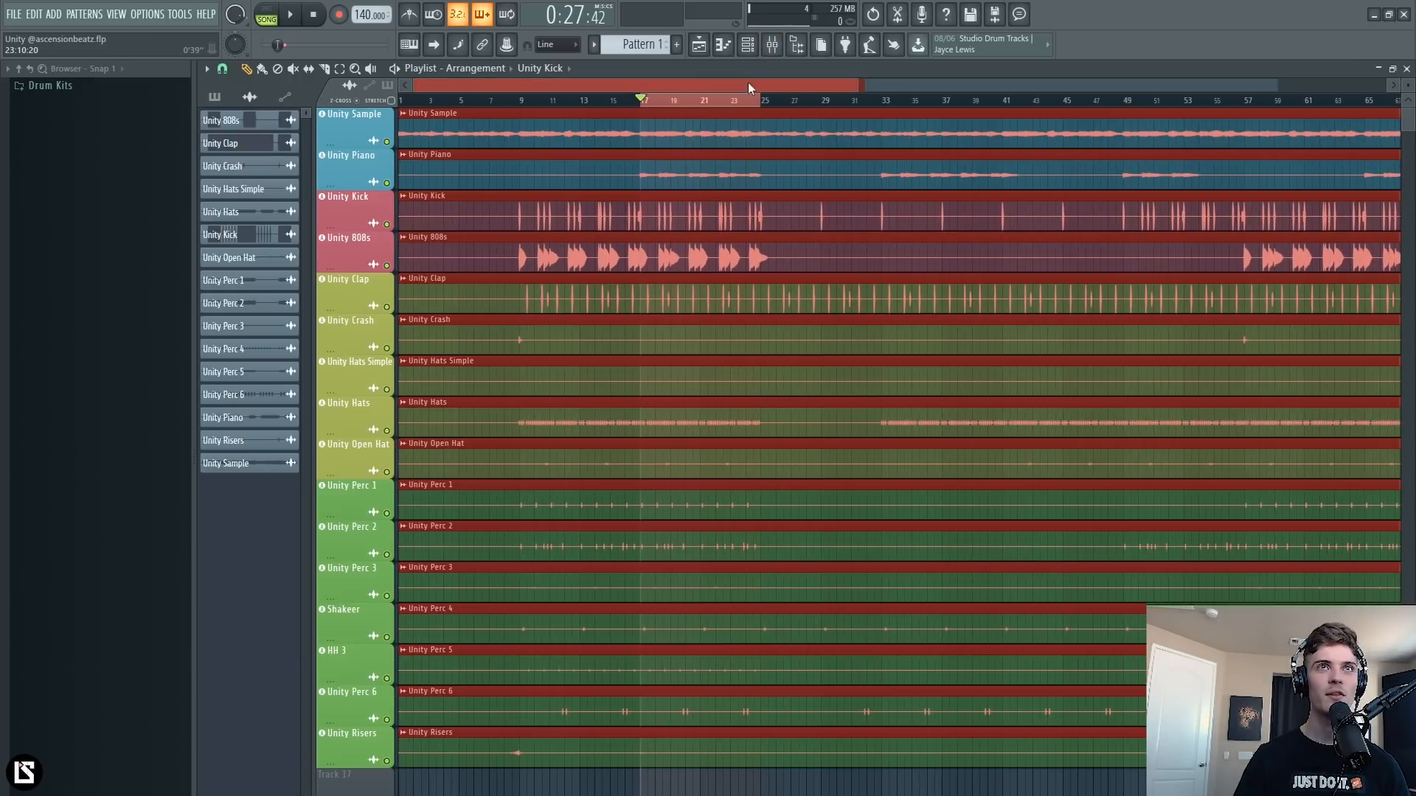
left_click(779, 53)
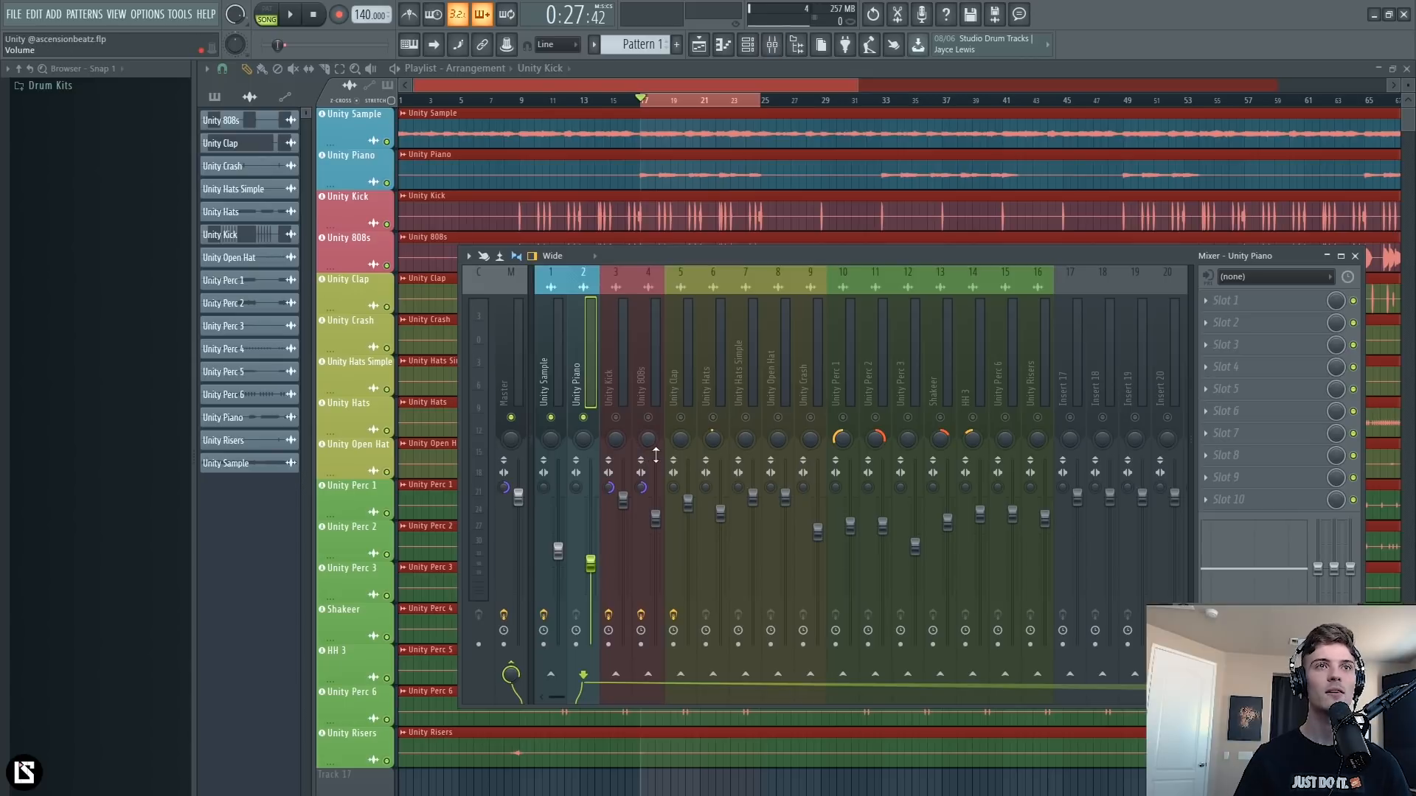
key("space")
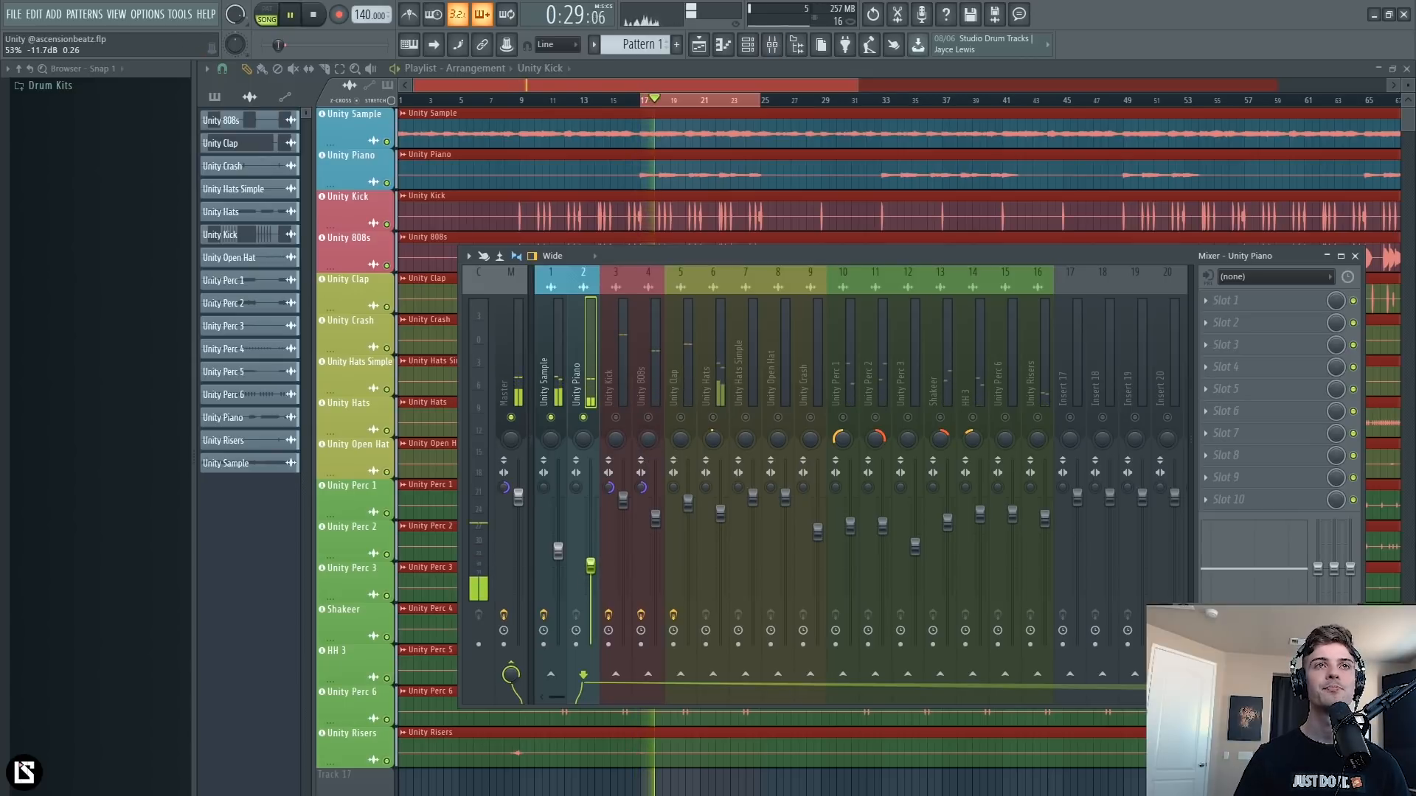
Copy the Q10 Stereo with its settings from Unity Sample to Unity Piano and turn off its band 3.
left_click(546, 400)
key("space")
left_click(1206, 301)
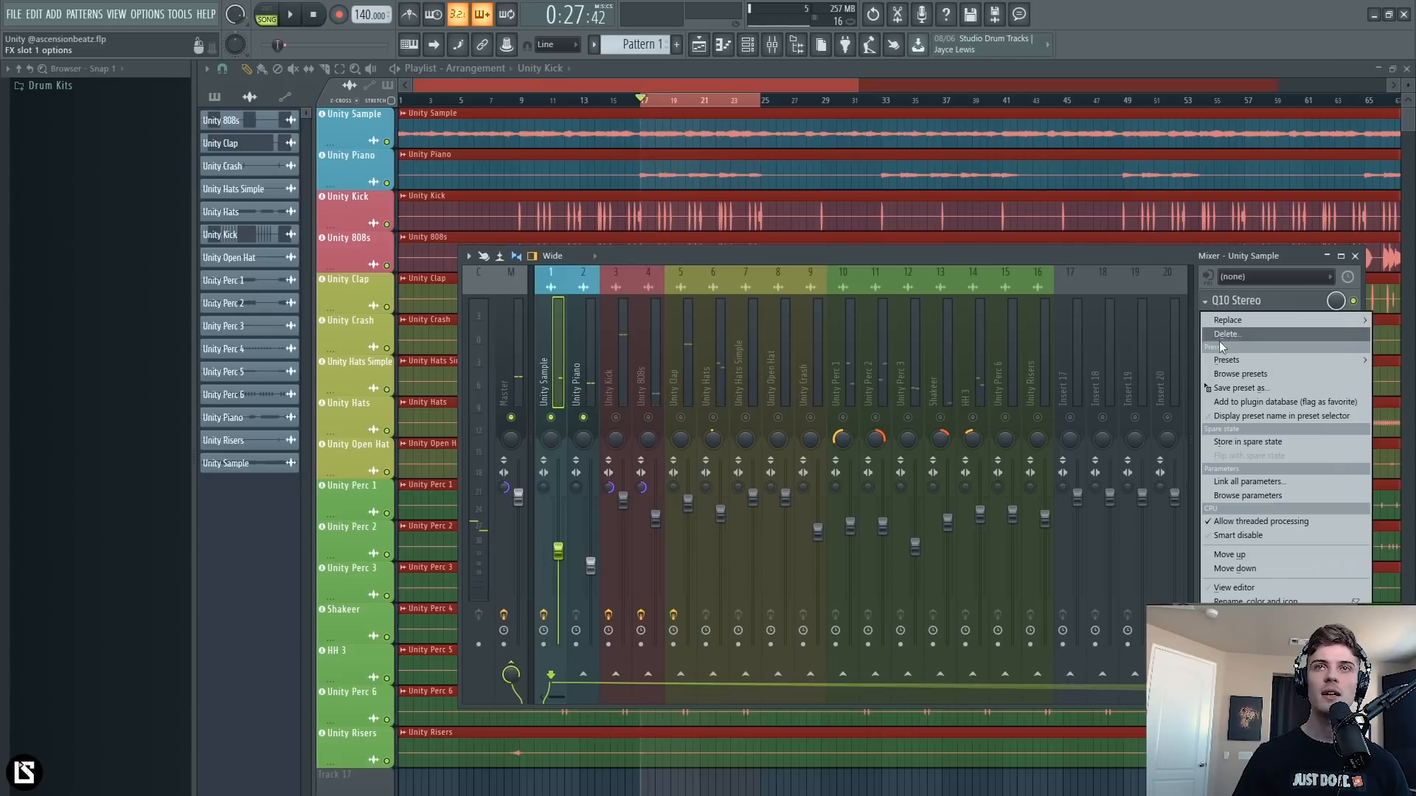
left_click_drag(1240, 388, 612, 391)
left_click_drag(591, 254, 635, 257)
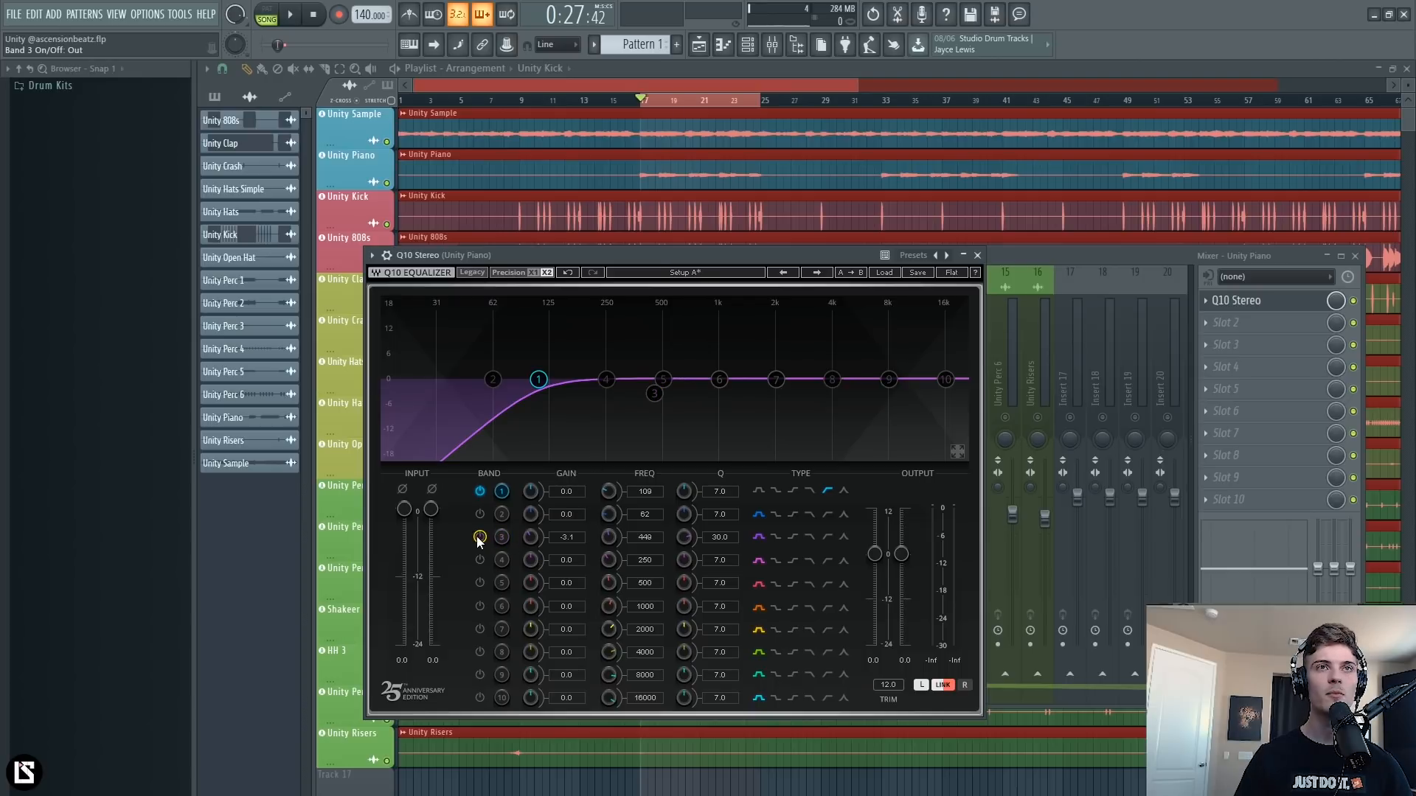
Lower the piano Q10's band 1 high-pass to 24 Hz and audition the piano soloed.
left_click_drag(541, 392, 416, 395)
key("space")
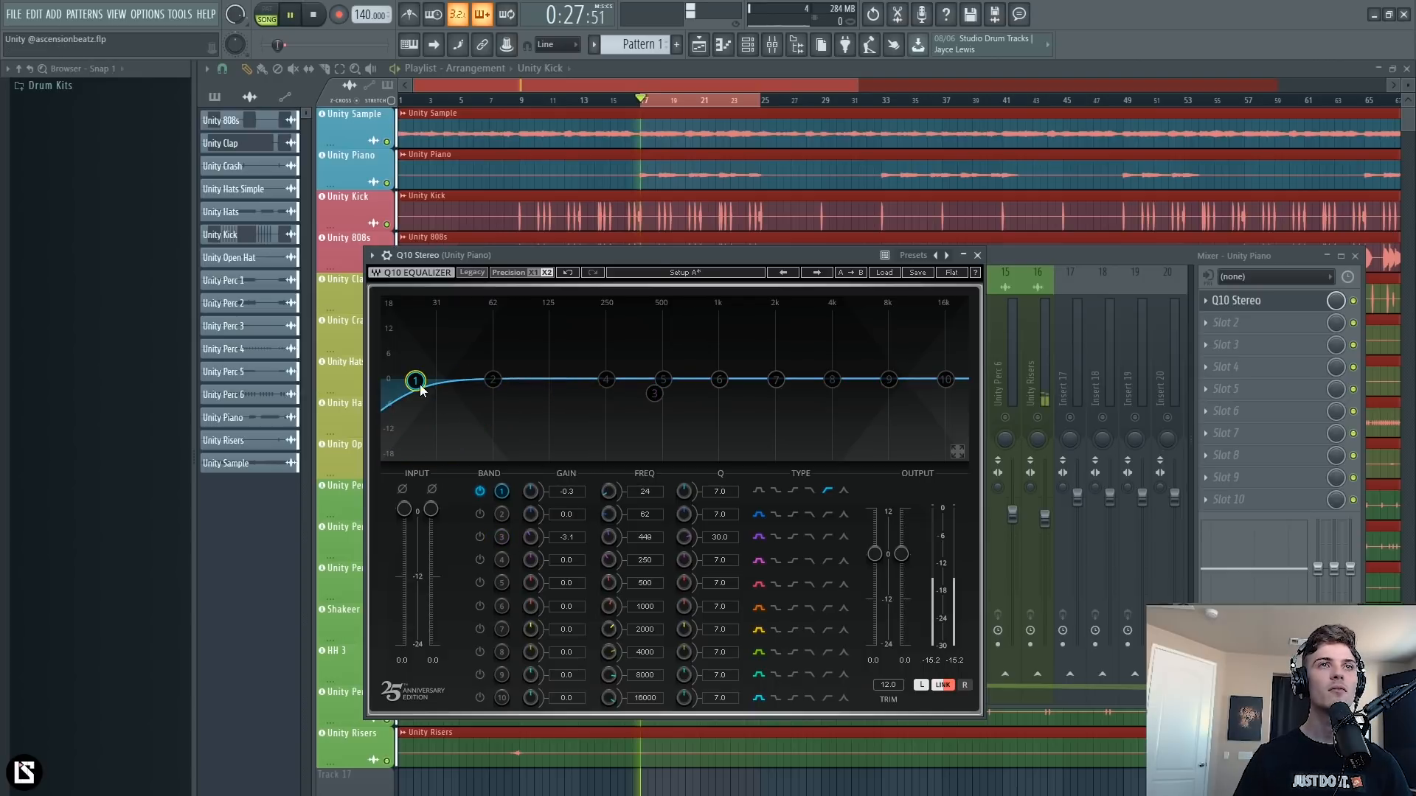
left_click_drag(466, 251, 691, 246)
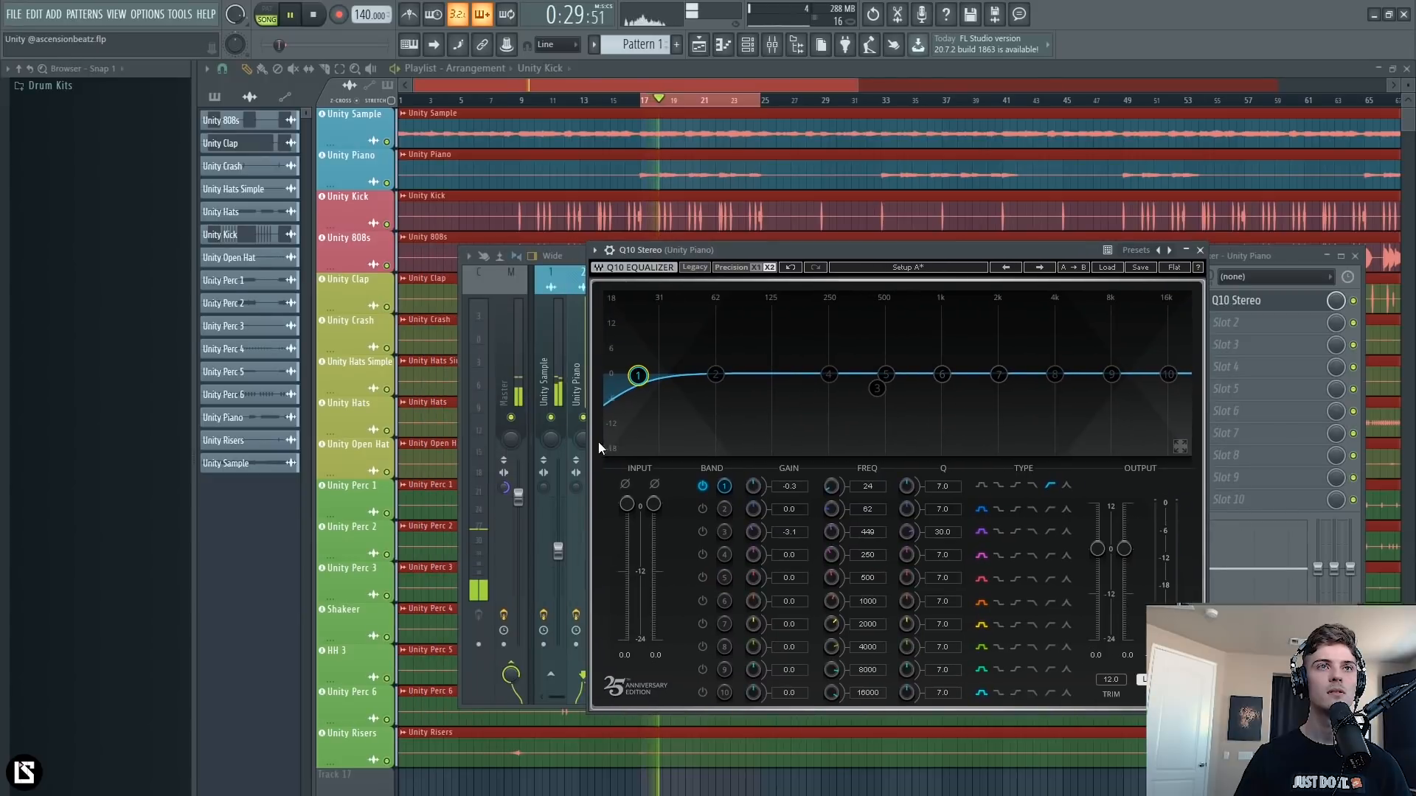
left_click(585, 426)
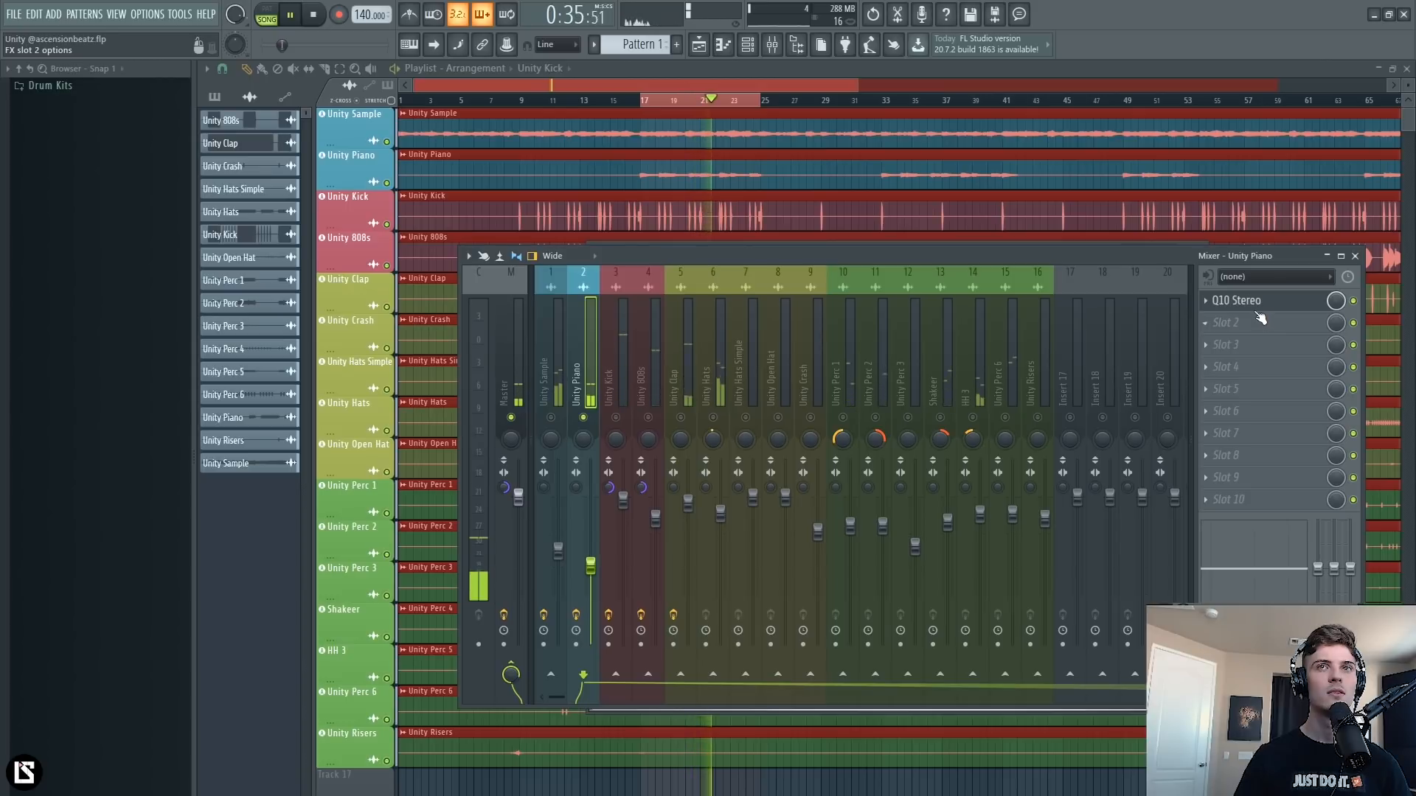
key("space")
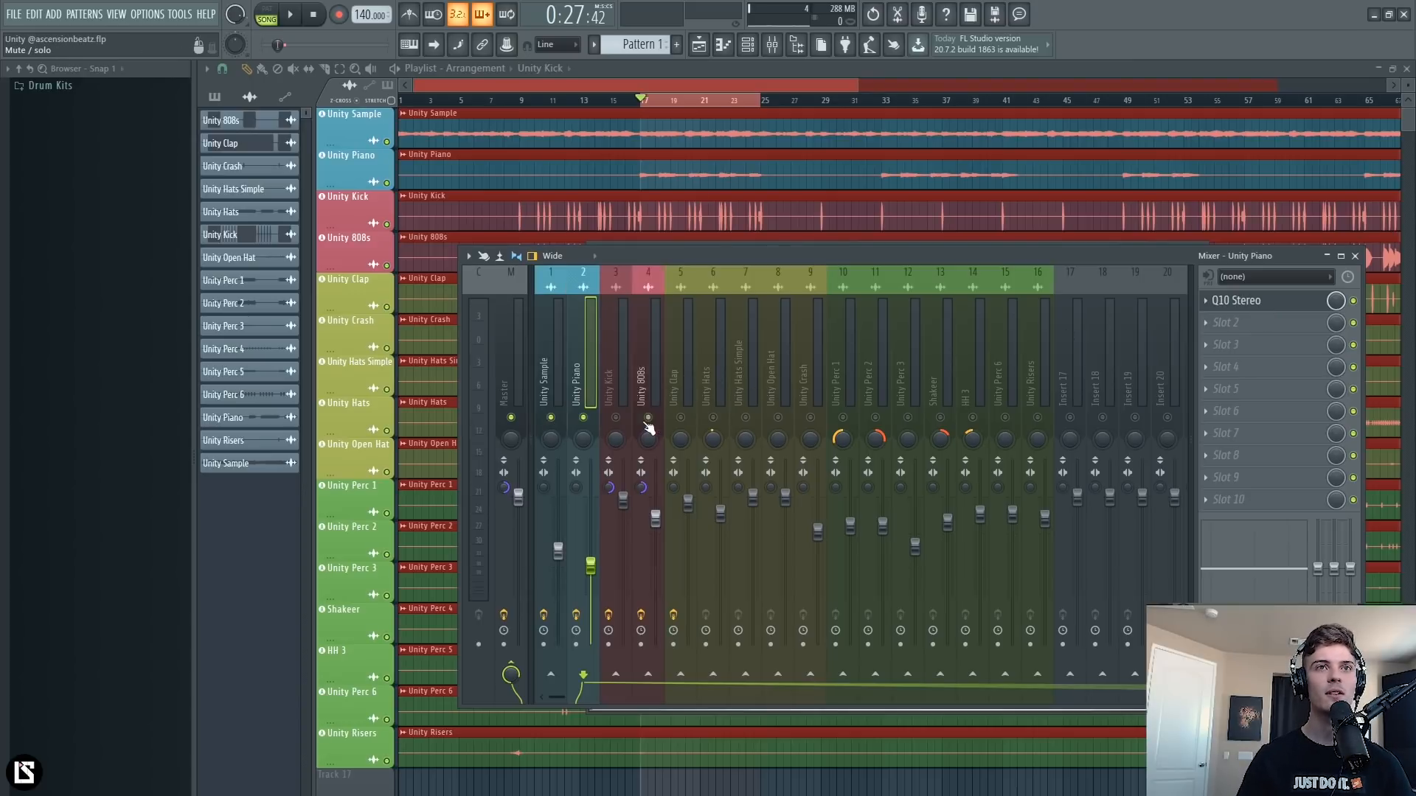
Raise the piano Q10's band 1 high-pass frequency to 87 Hz during playback.
left_click(1269, 301)
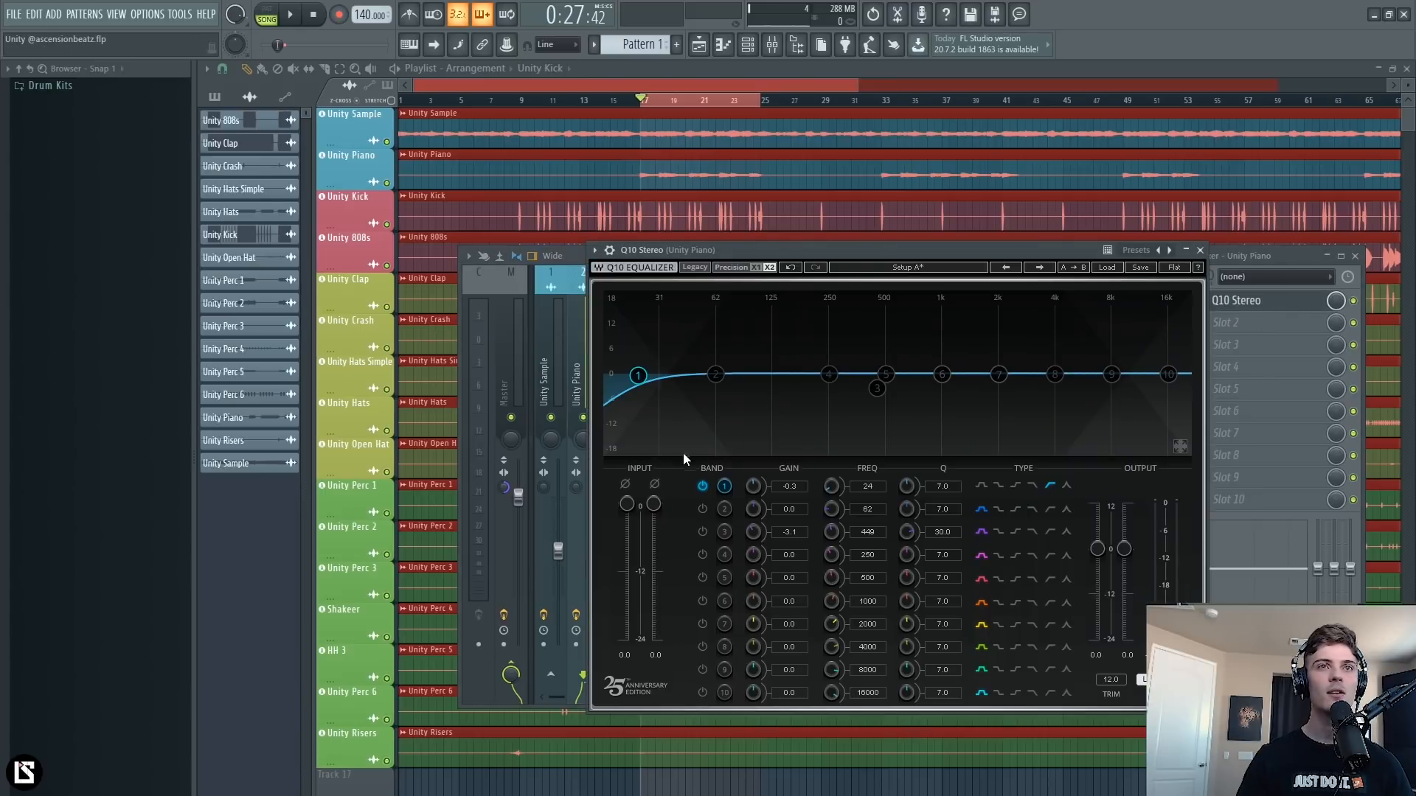
key("space")
left_click_drag(831, 486, 831, 440)
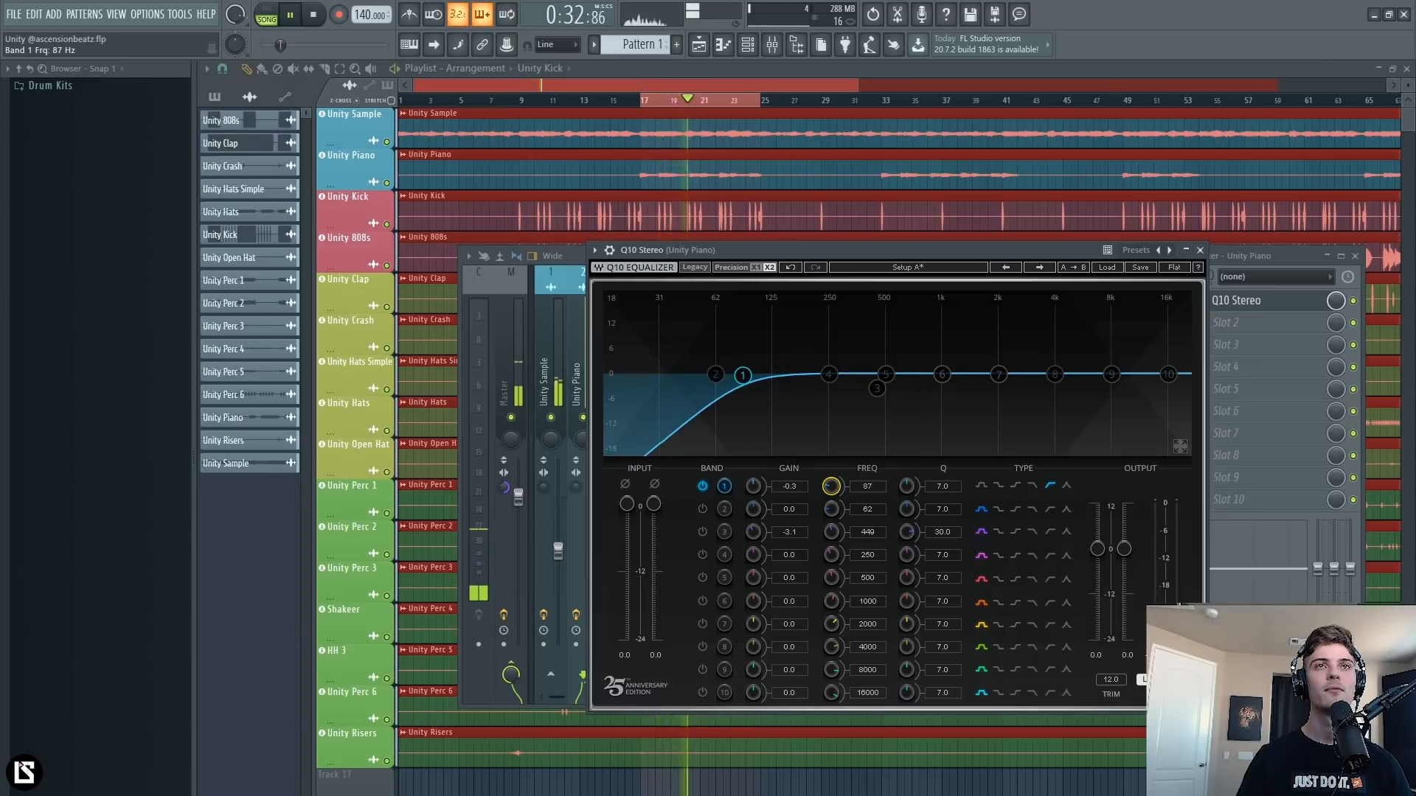
Sweep band 4 with a boost of about 14.6 dB, then cut it to -4.4 dB at 154 Hz with a Q of 20.8.
left_click_drag(831, 377, 781, 307)
scroll(786, 317, "up", 10)
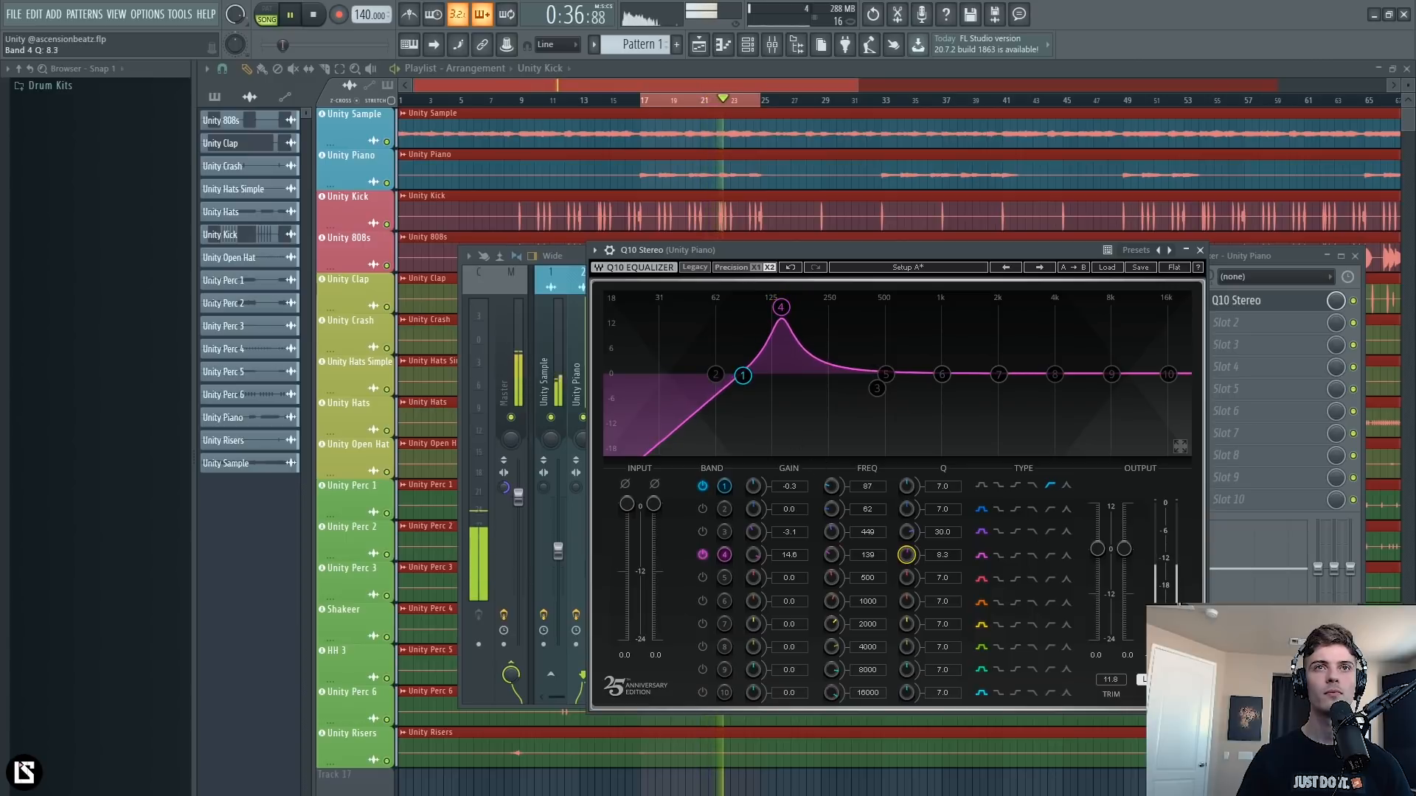
left_click_drag(786, 317, 789, 391)
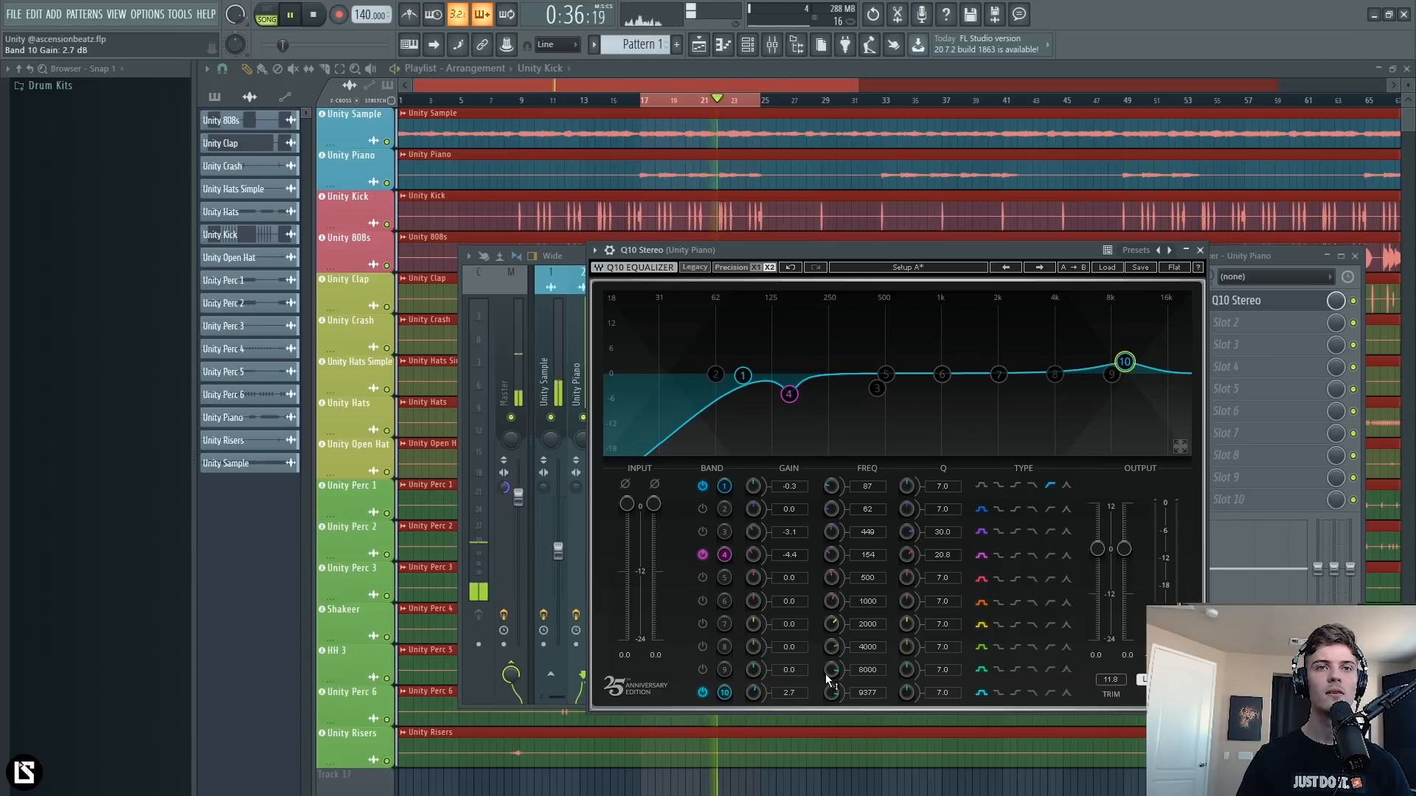
Change band 10 to a high shelf with about 3.4 dB of gain near 11645 Hz.
left_click(1049, 698)
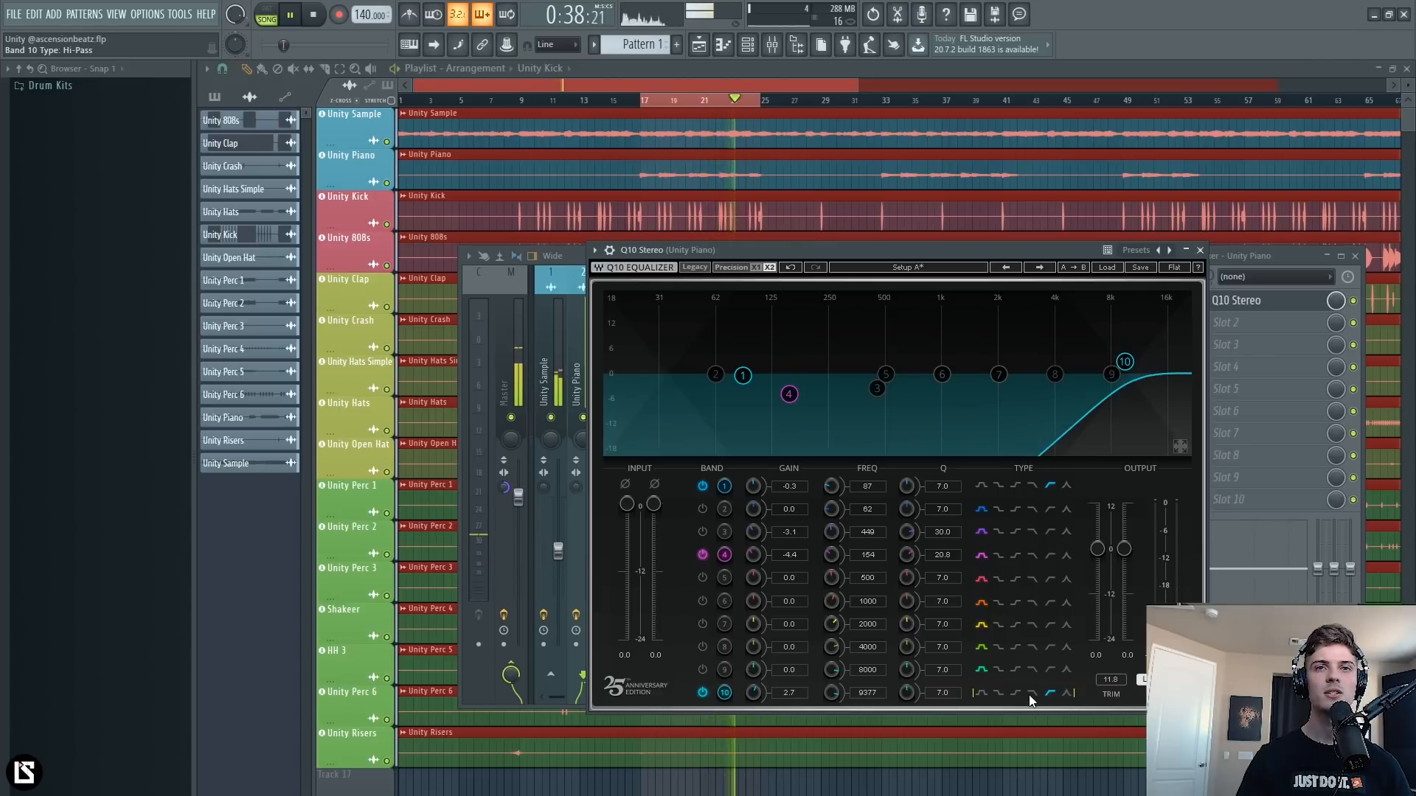
left_click(1012, 696)
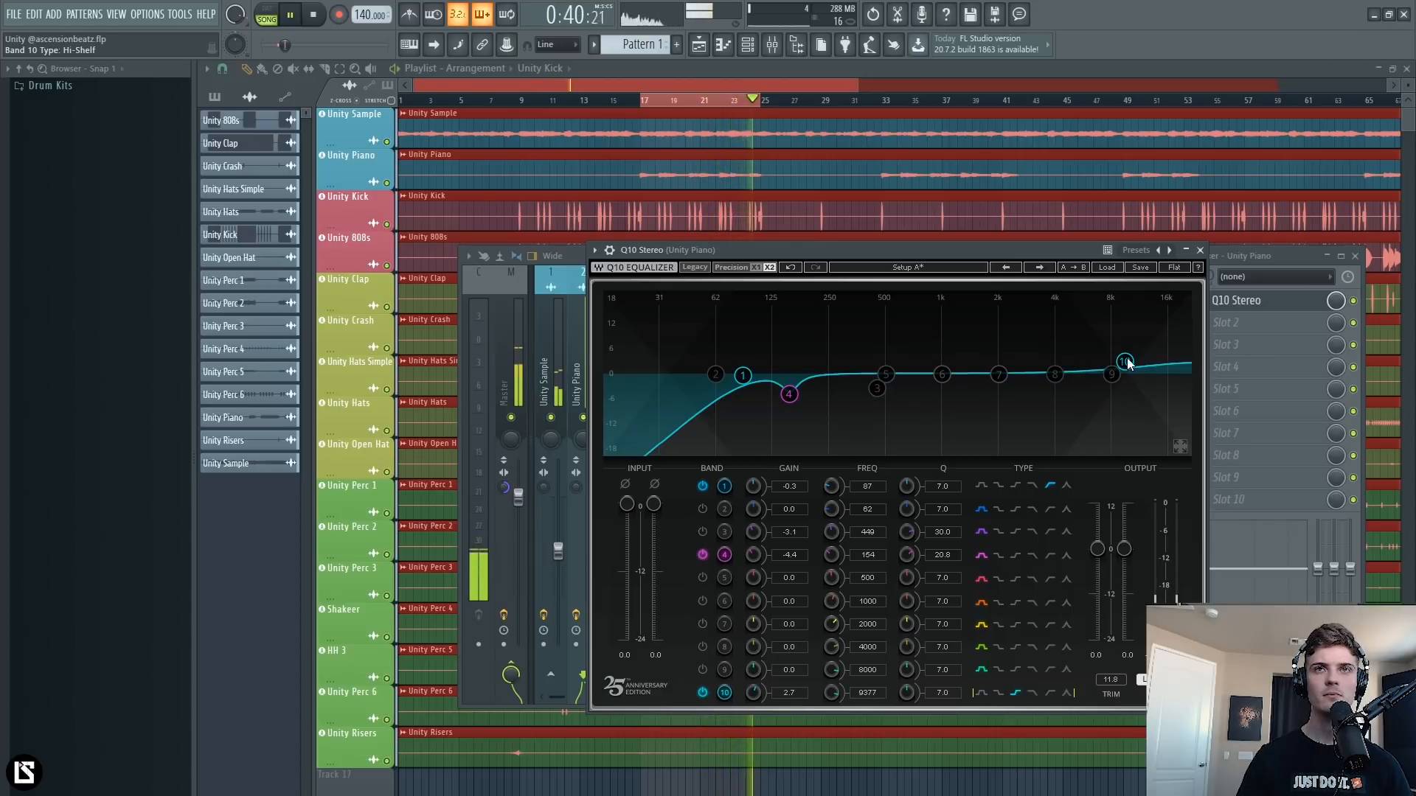
left_click_drag(1121, 355, 1103, 353)
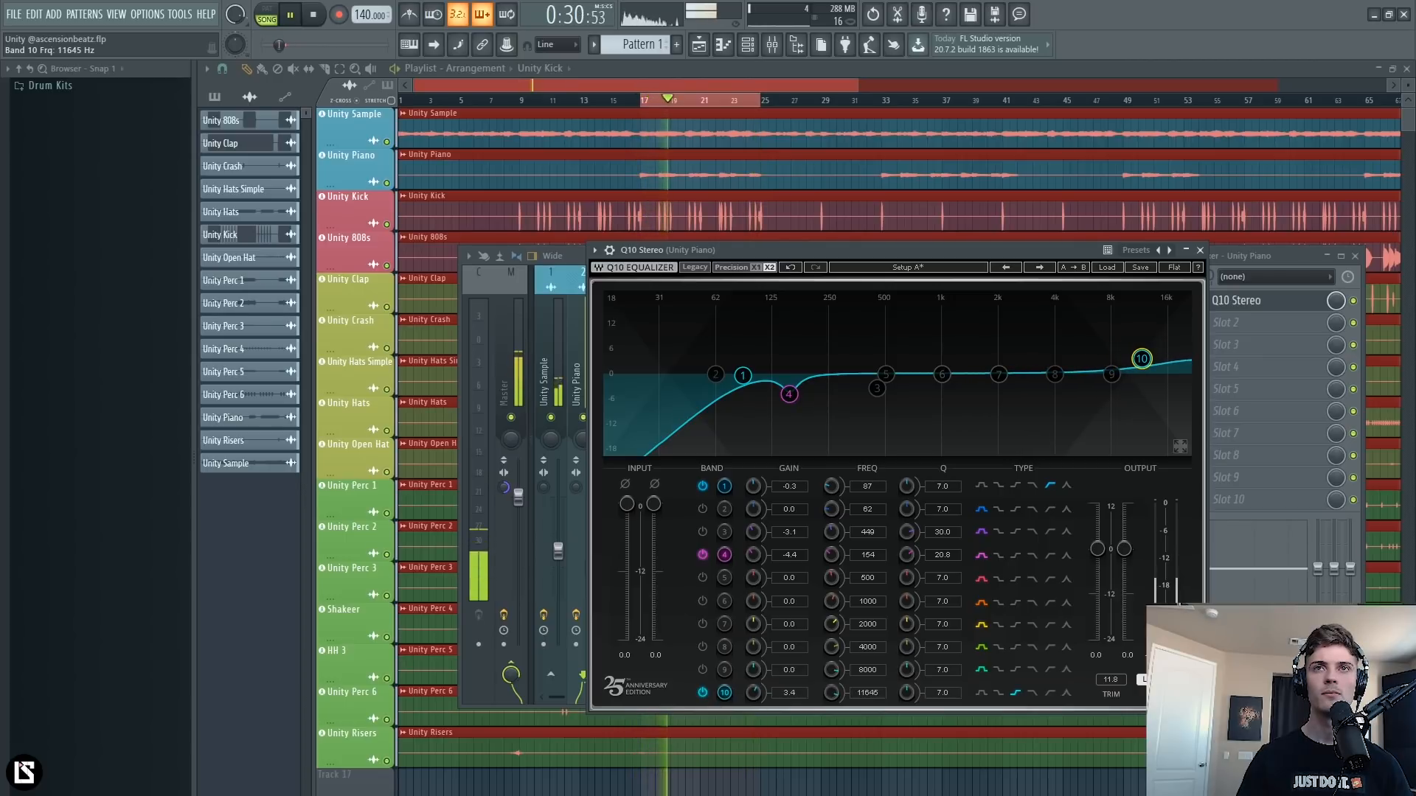
Boost band 6 by about 2.6 dB near 4458 Hz while soloing the piano, and close the Q10.
left_click_drag(944, 376, 1026, 353)
left_click(585, 428)
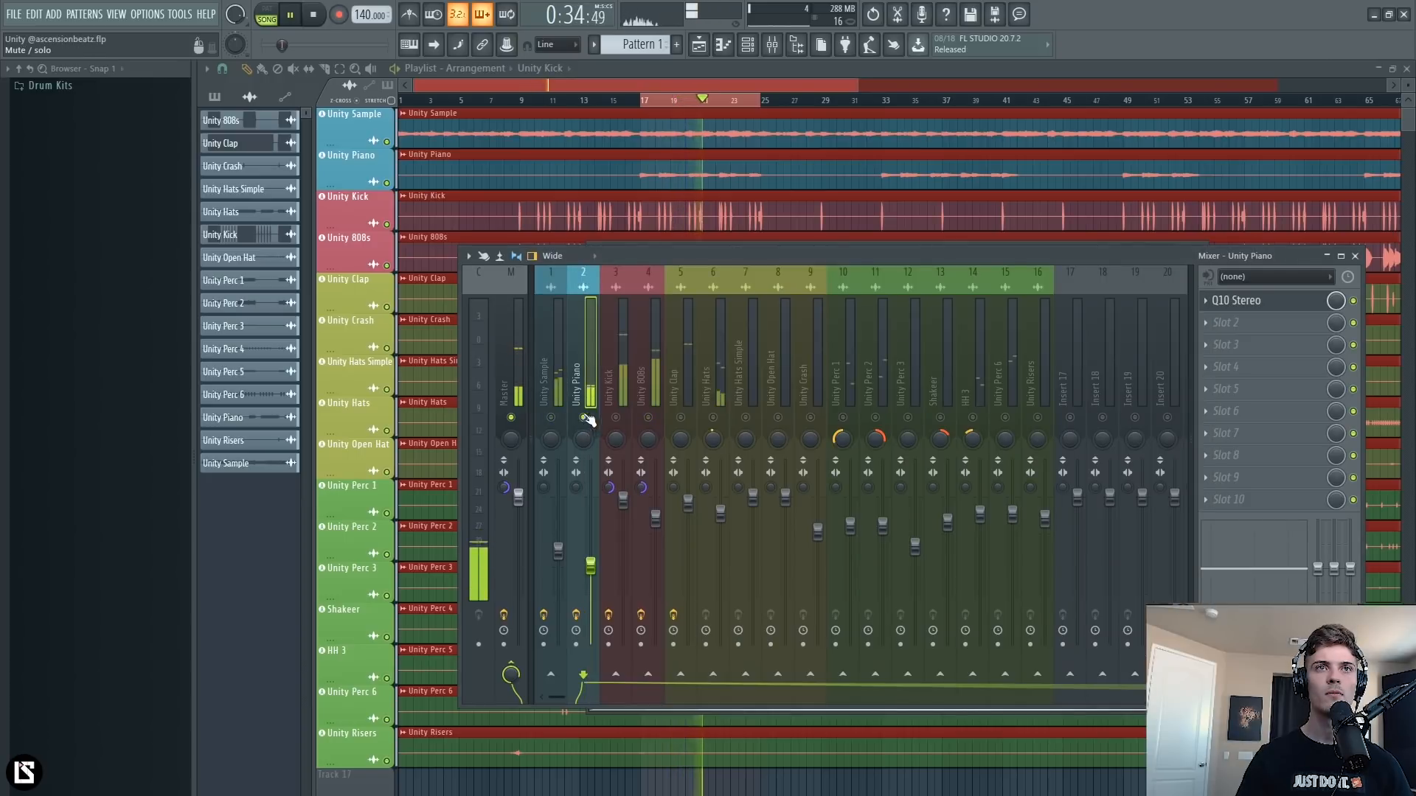
left_click(1275, 304)
left_click_drag(1025, 353, 1061, 355)
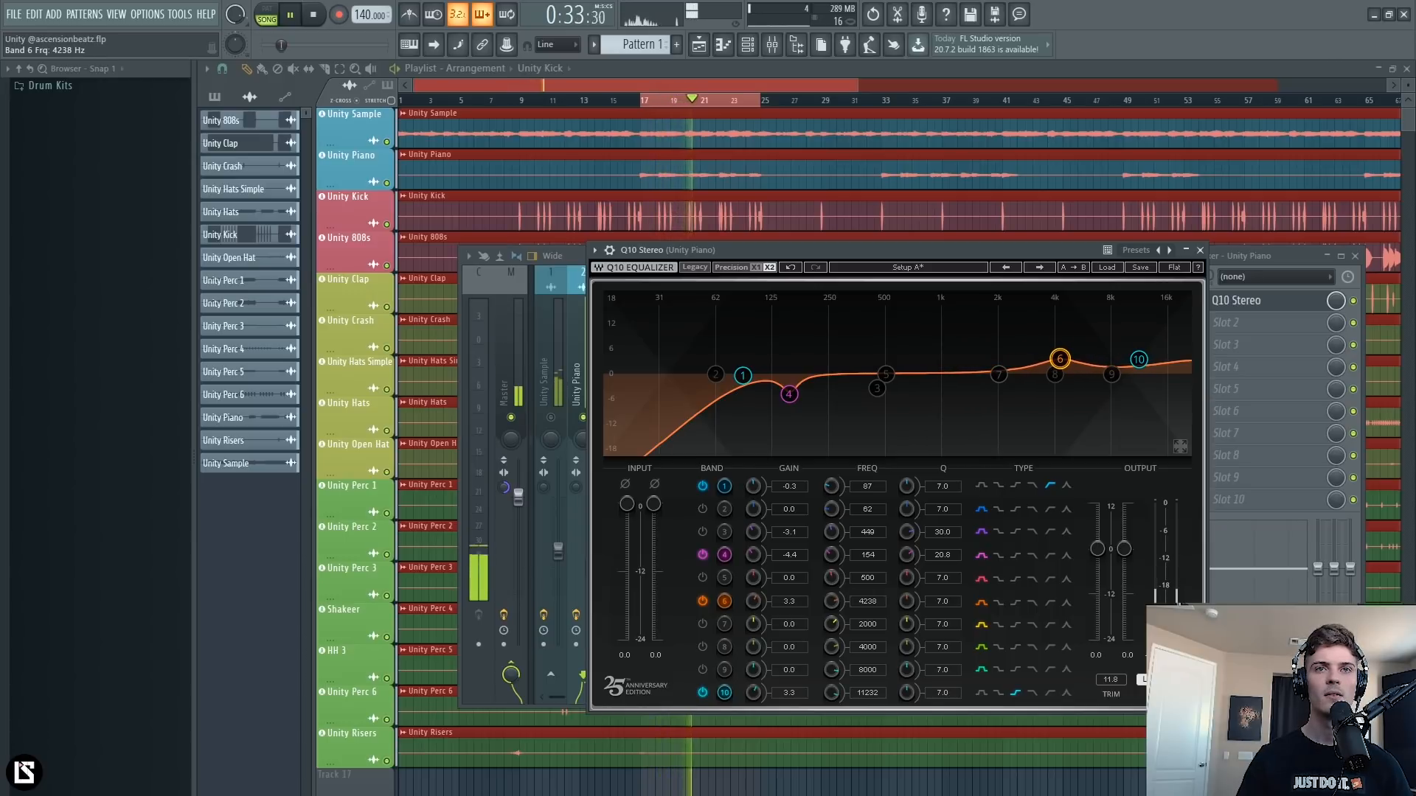
left_click_drag(1061, 359, 1063, 361)
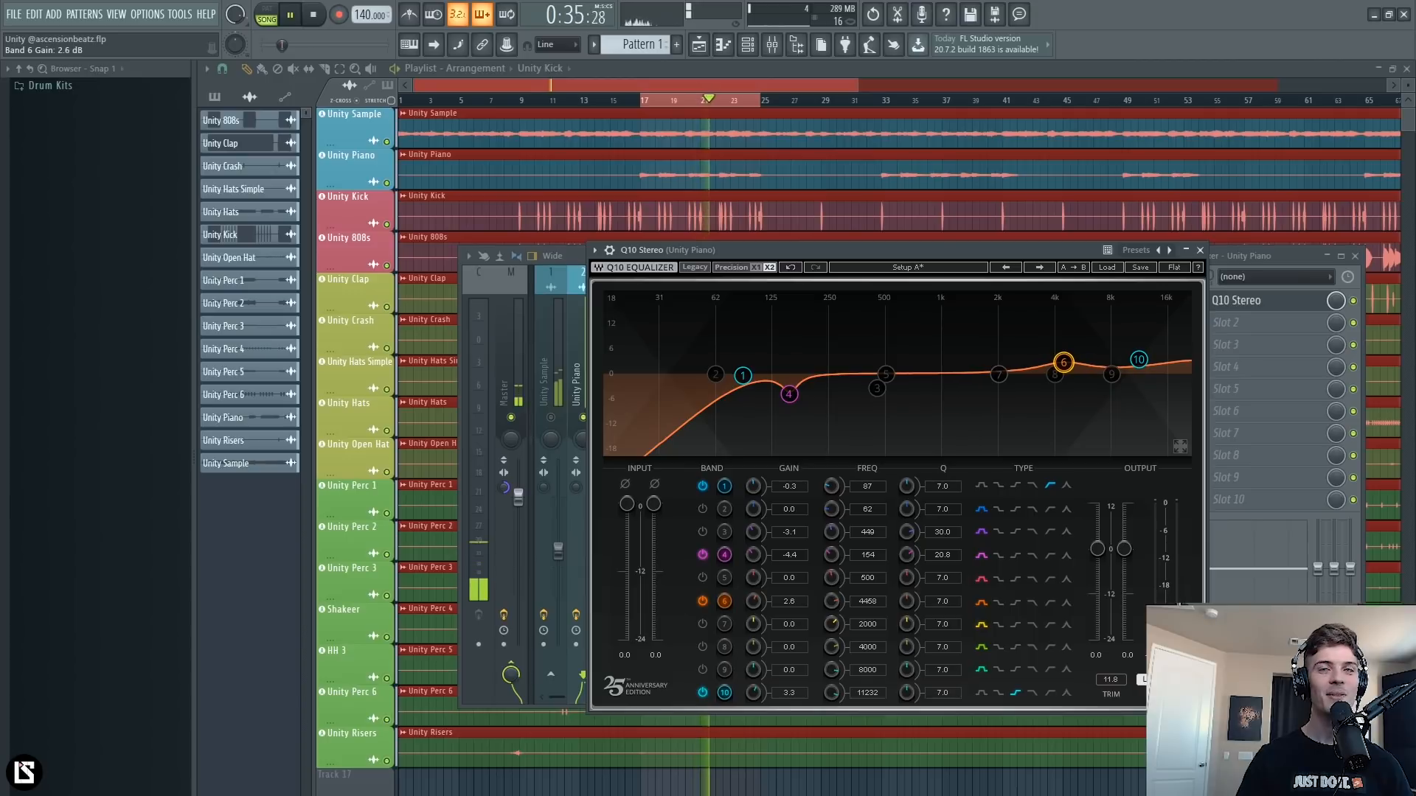
left_click_drag(1063, 365, 1062, 365)
left_click(1201, 251)
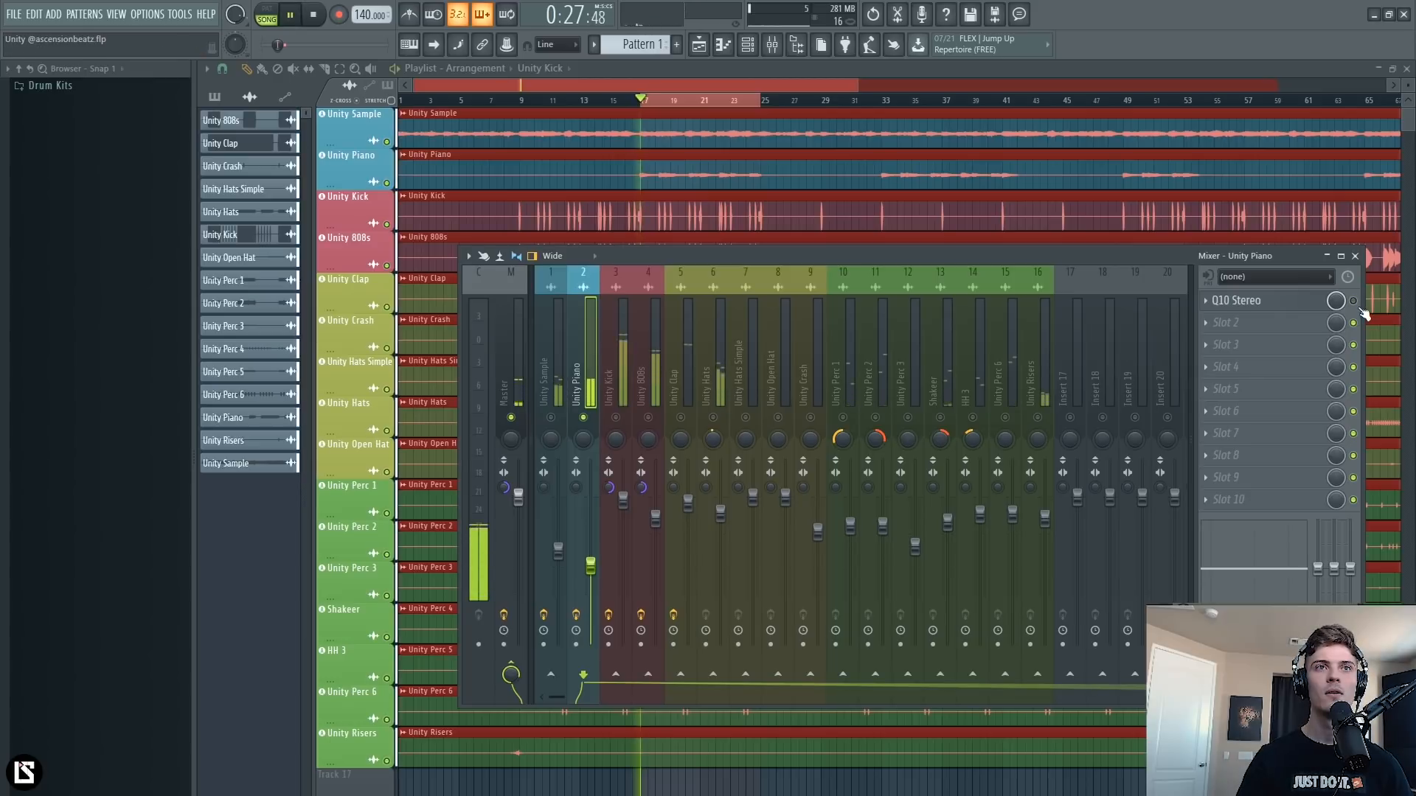
Bring Unity Sample and Unity 808s back in with the piano and reset the Master's stereo separation to its default.
key("space")
left_click(550, 417)
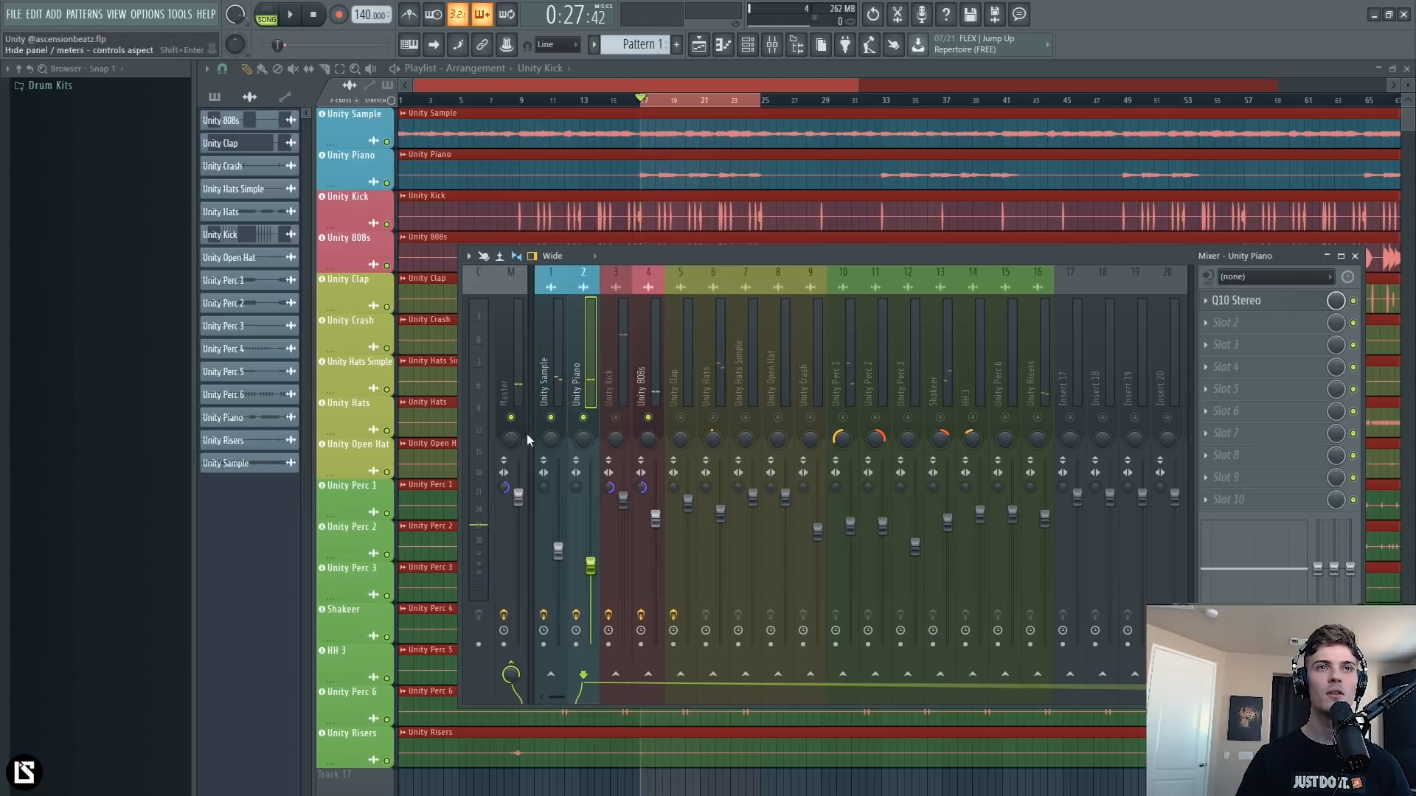
right_click(505, 490)
left_click(512, 499)
key("space")
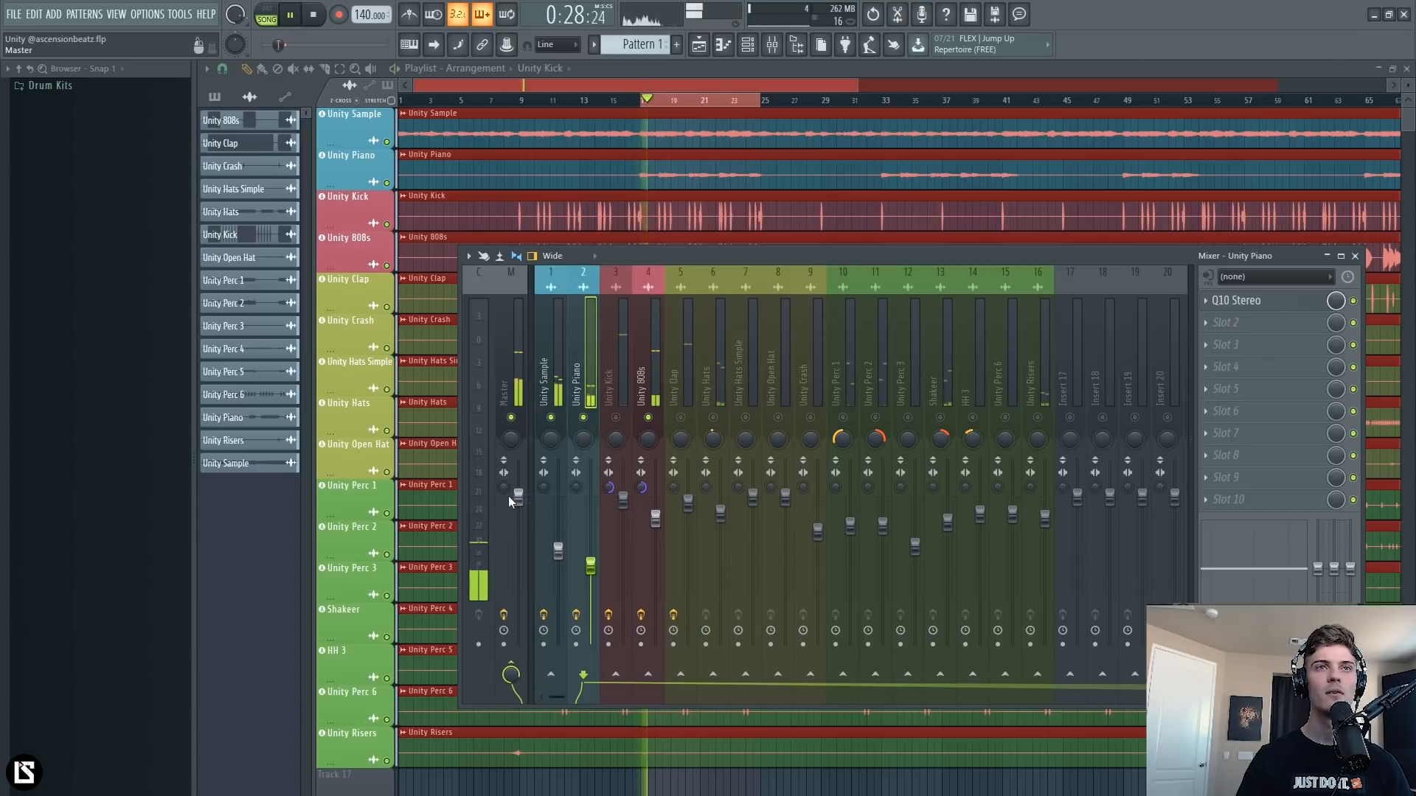
Compare the 808s, piano and sample with their effects bypassed and enabled during playback.
key("space")
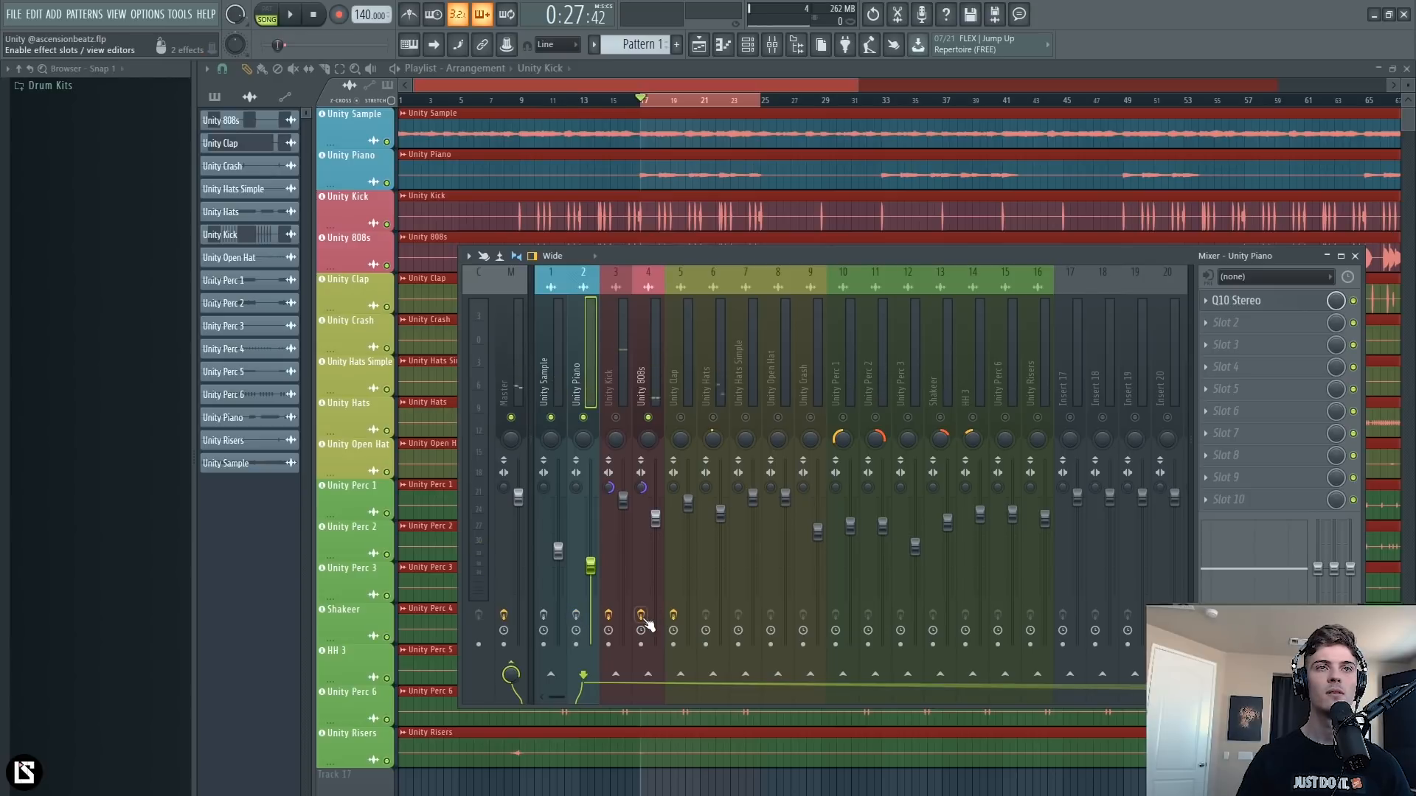
key("space")
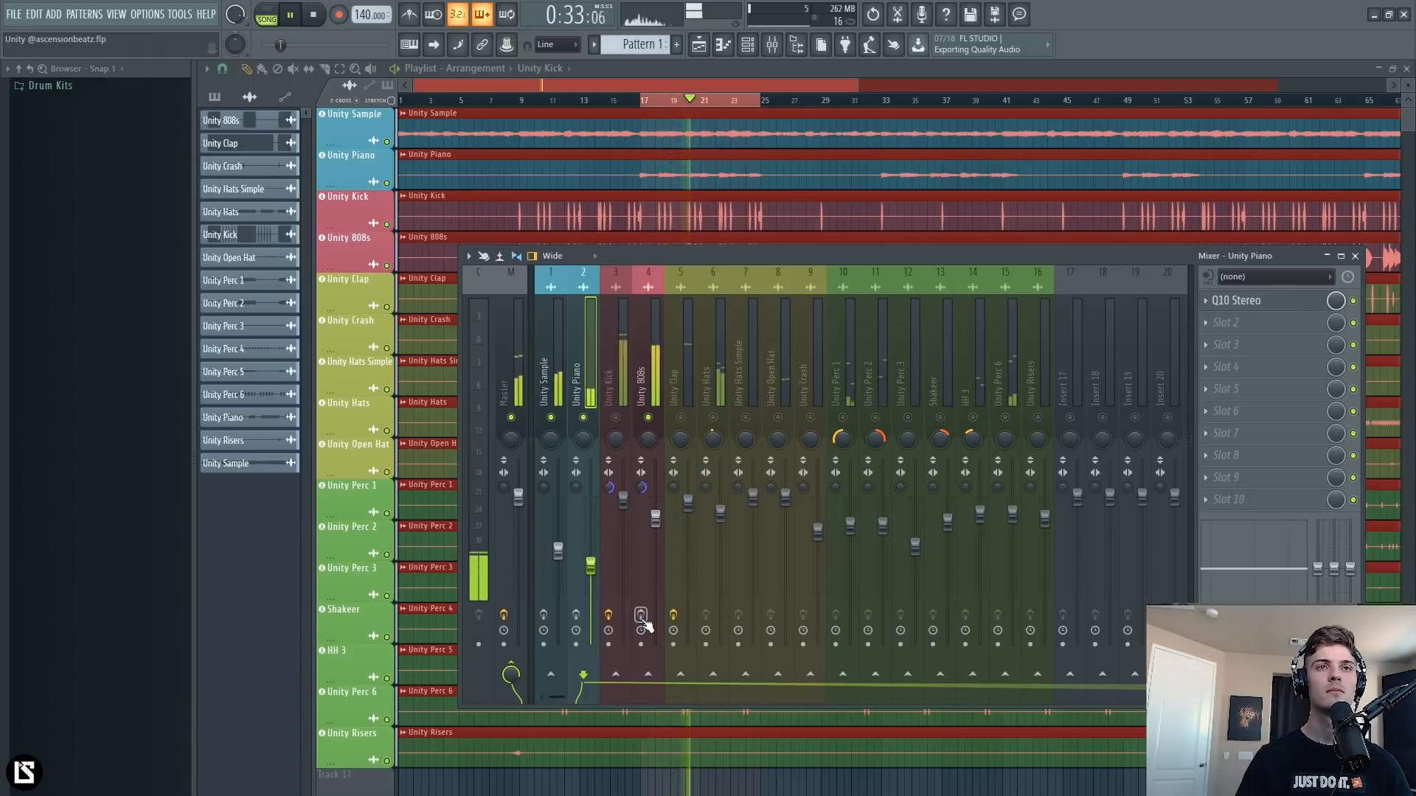
left_click(576, 615)
left_click(544, 615)
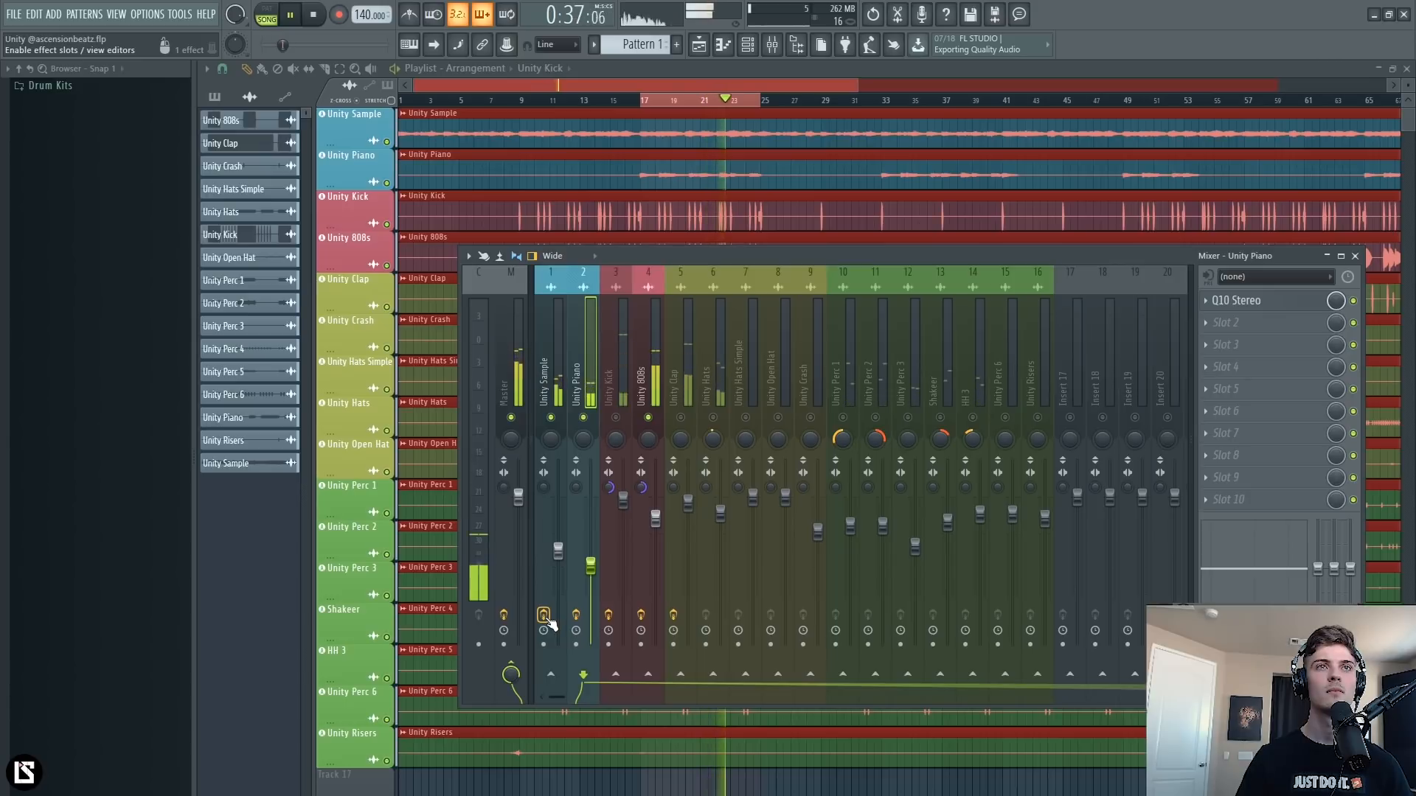
key("space")
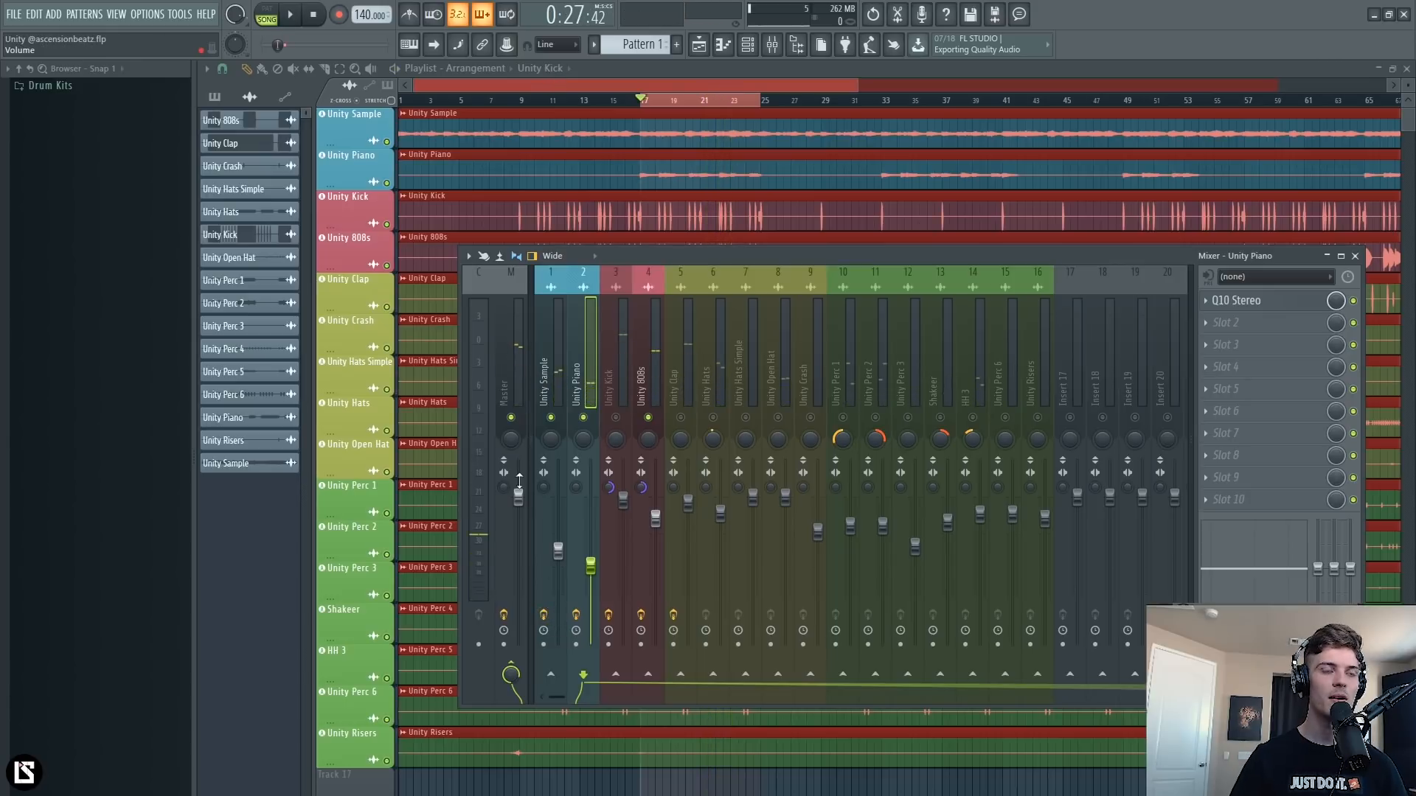
Narrow the Master's stereo separation and re-enable the effects on the clap, 808s, kick, piano and sample one by one during playback.
left_click(503, 489)
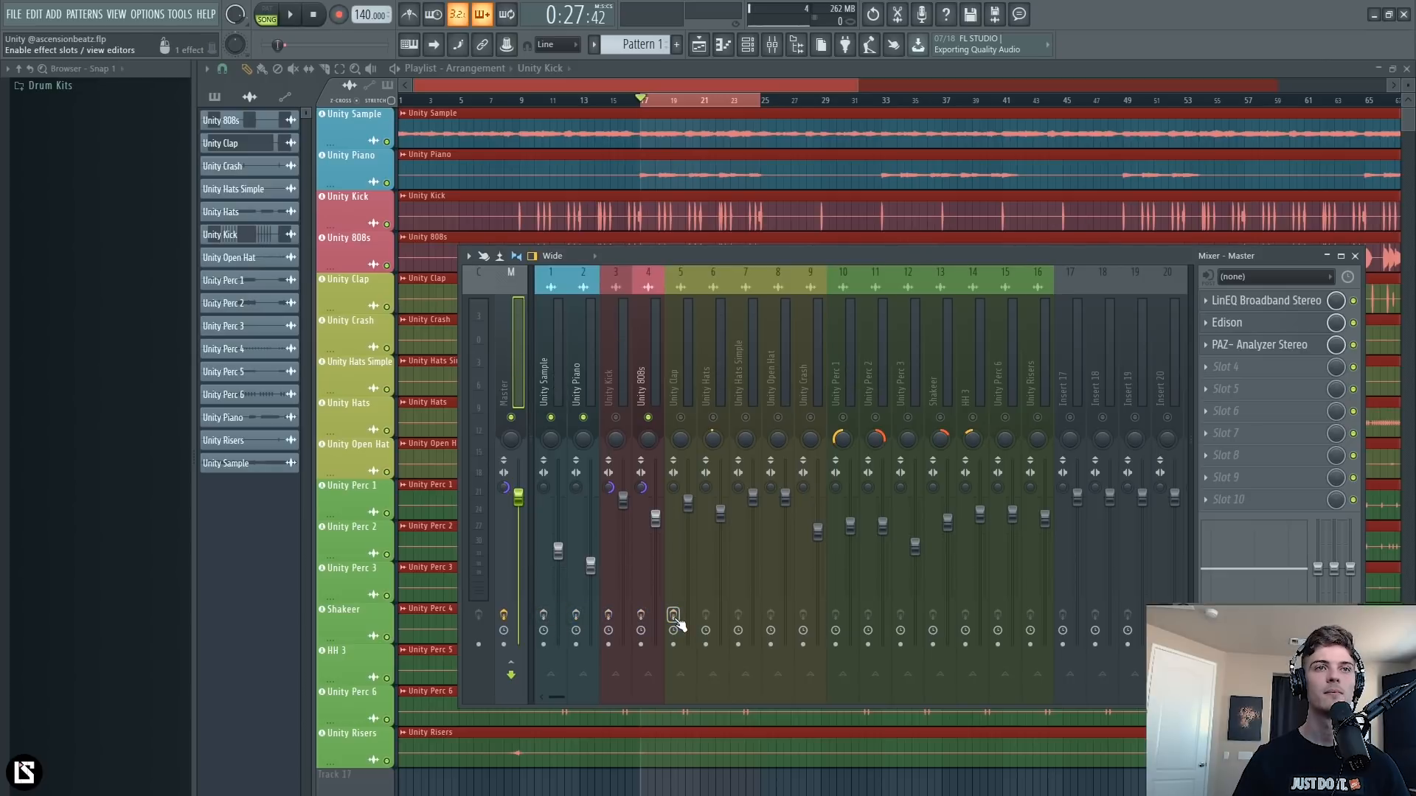
key("space")
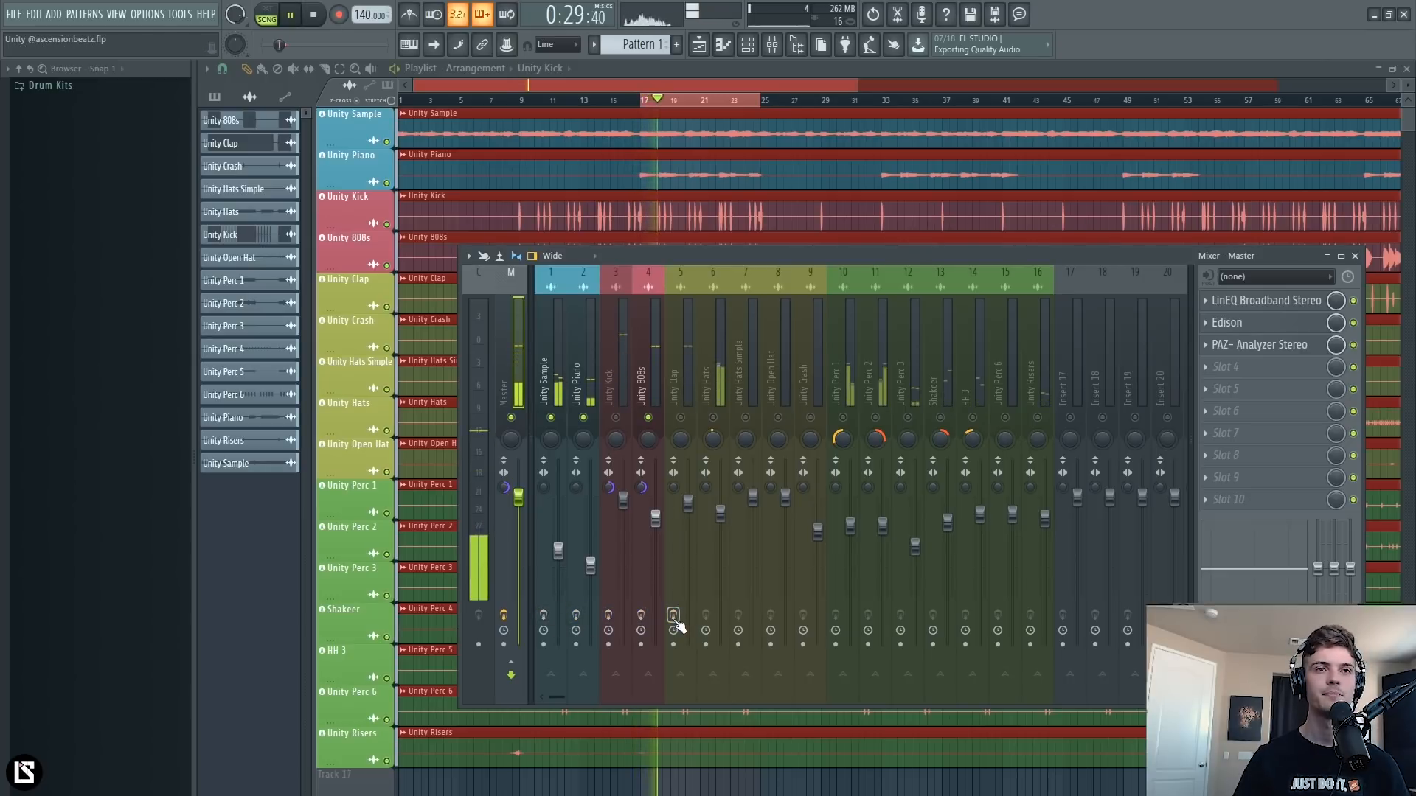
left_click(673, 616)
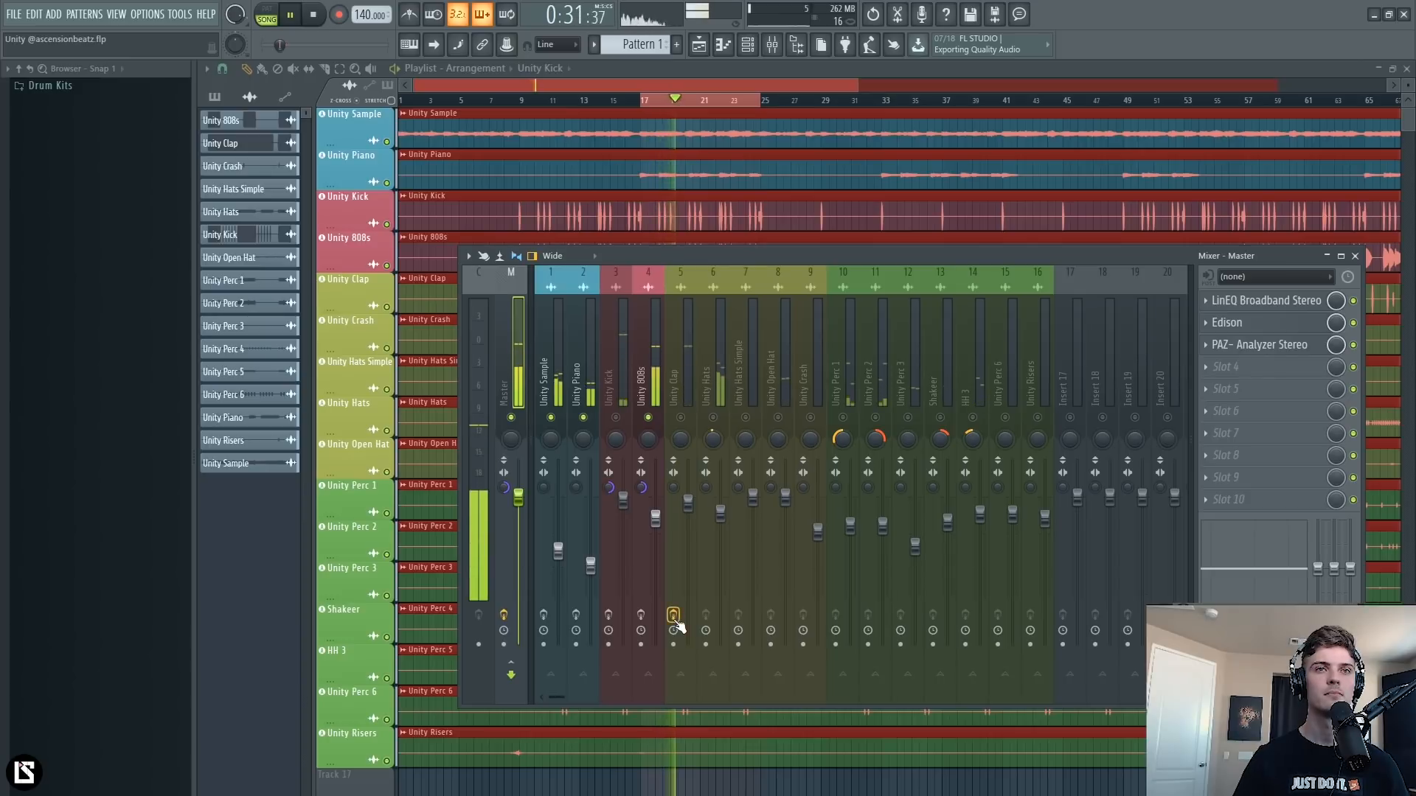
left_click(640, 615)
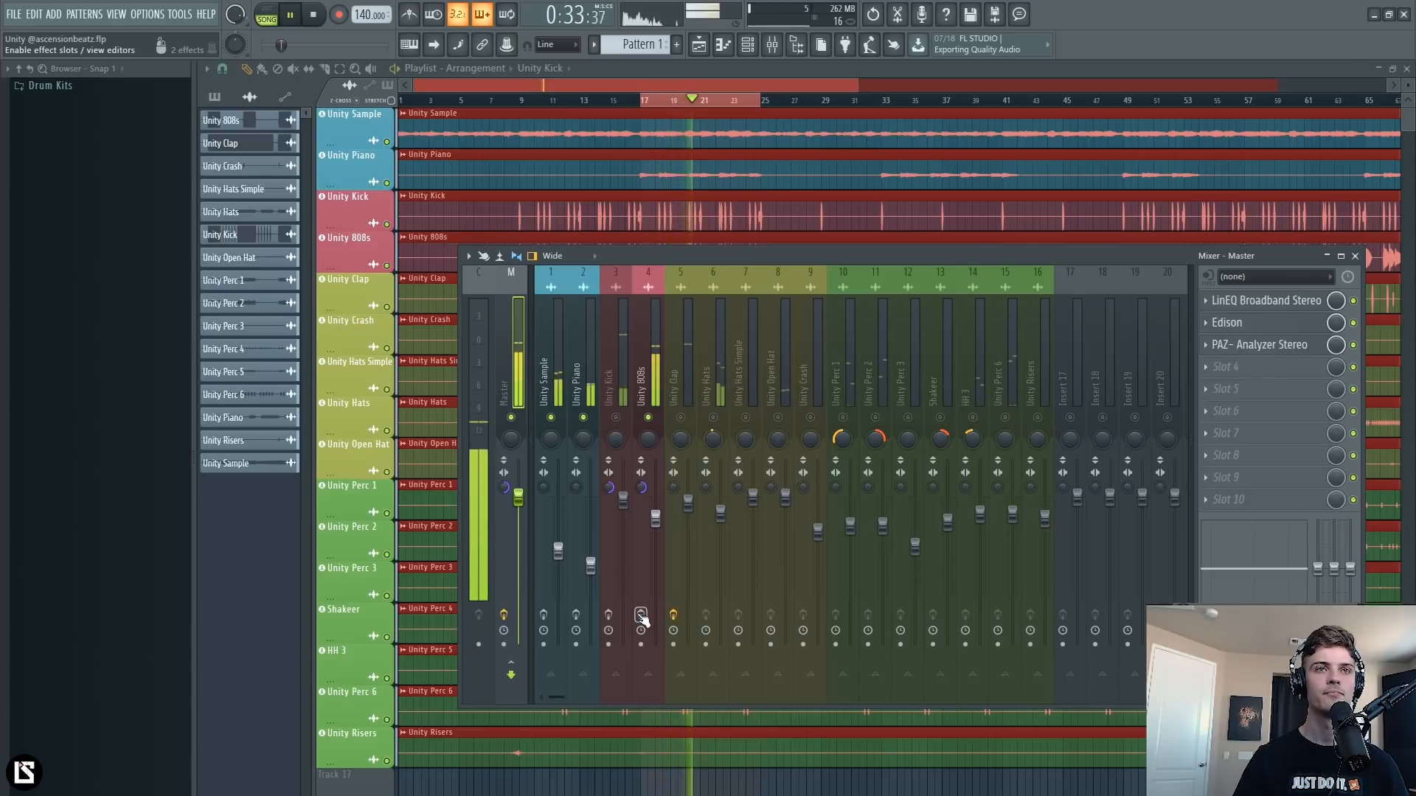
left_click(608, 615)
left_click(576, 615)
left_click(544, 615)
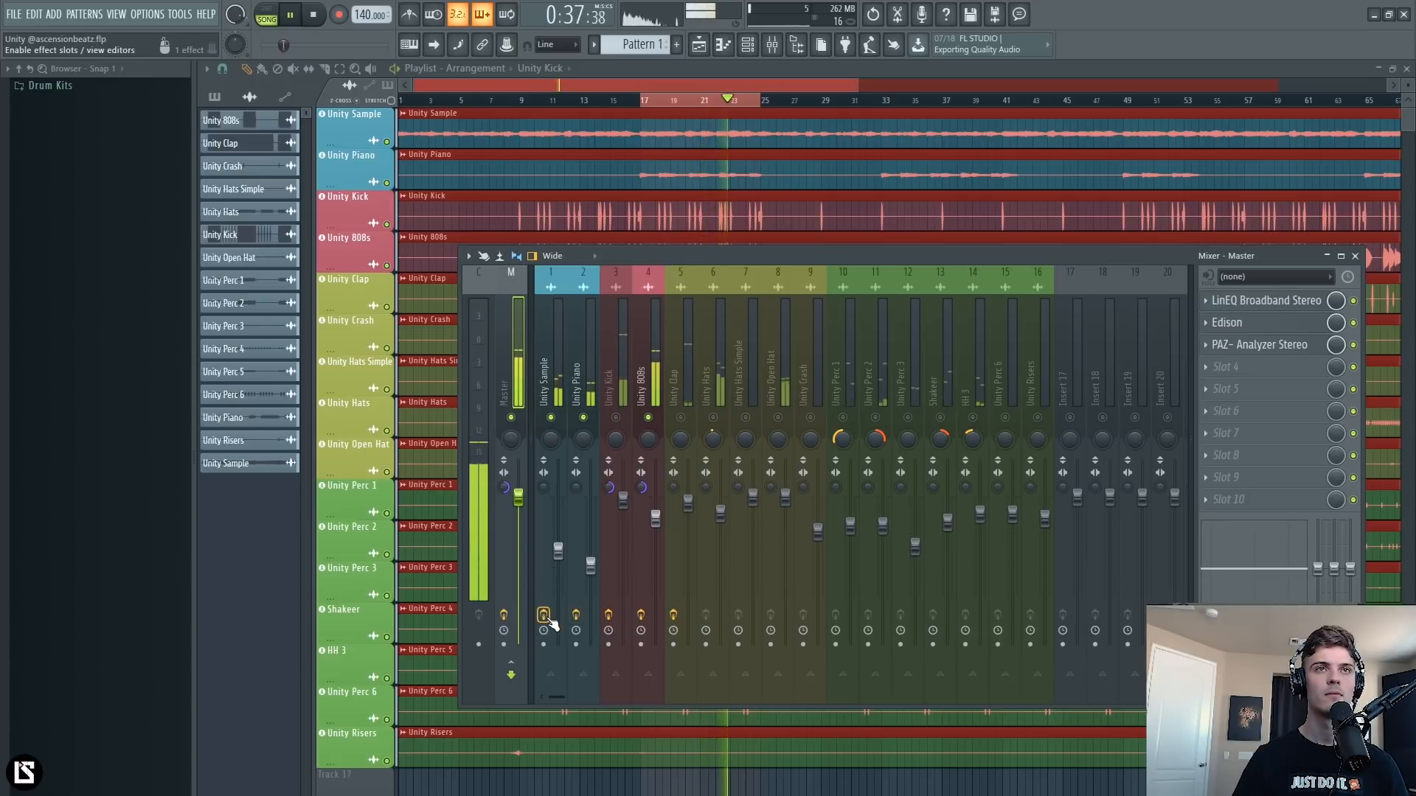
key("space")
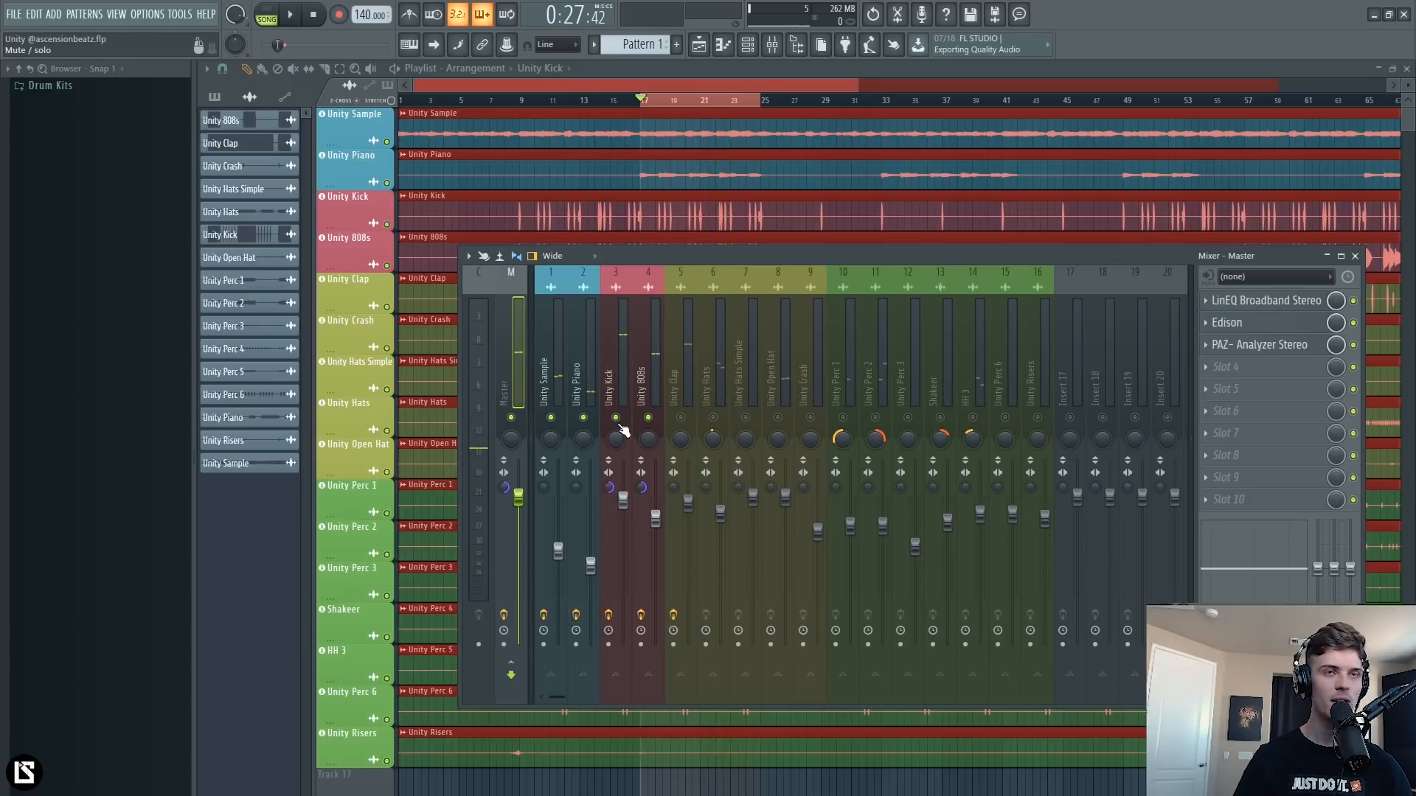
Reset the Master's stereo separation to its default and play the full mix with all tracks unmuted.
right_click(505, 488)
left_click(516, 495)
key("space")
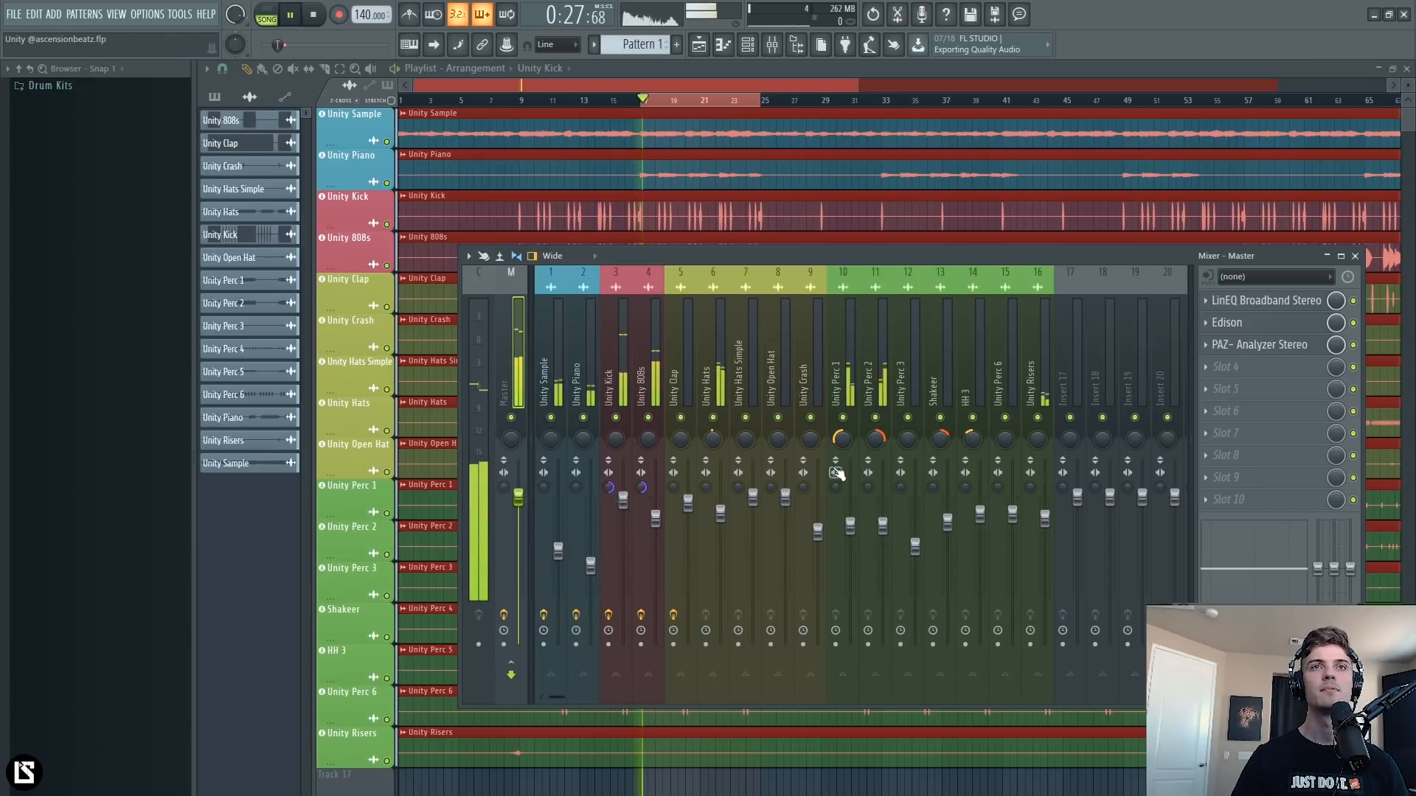
Lower the Unity Hats volume and narrow its stereo separation, and lower Unity Perc 2 to about -5.7 dB.
left_click(714, 382)
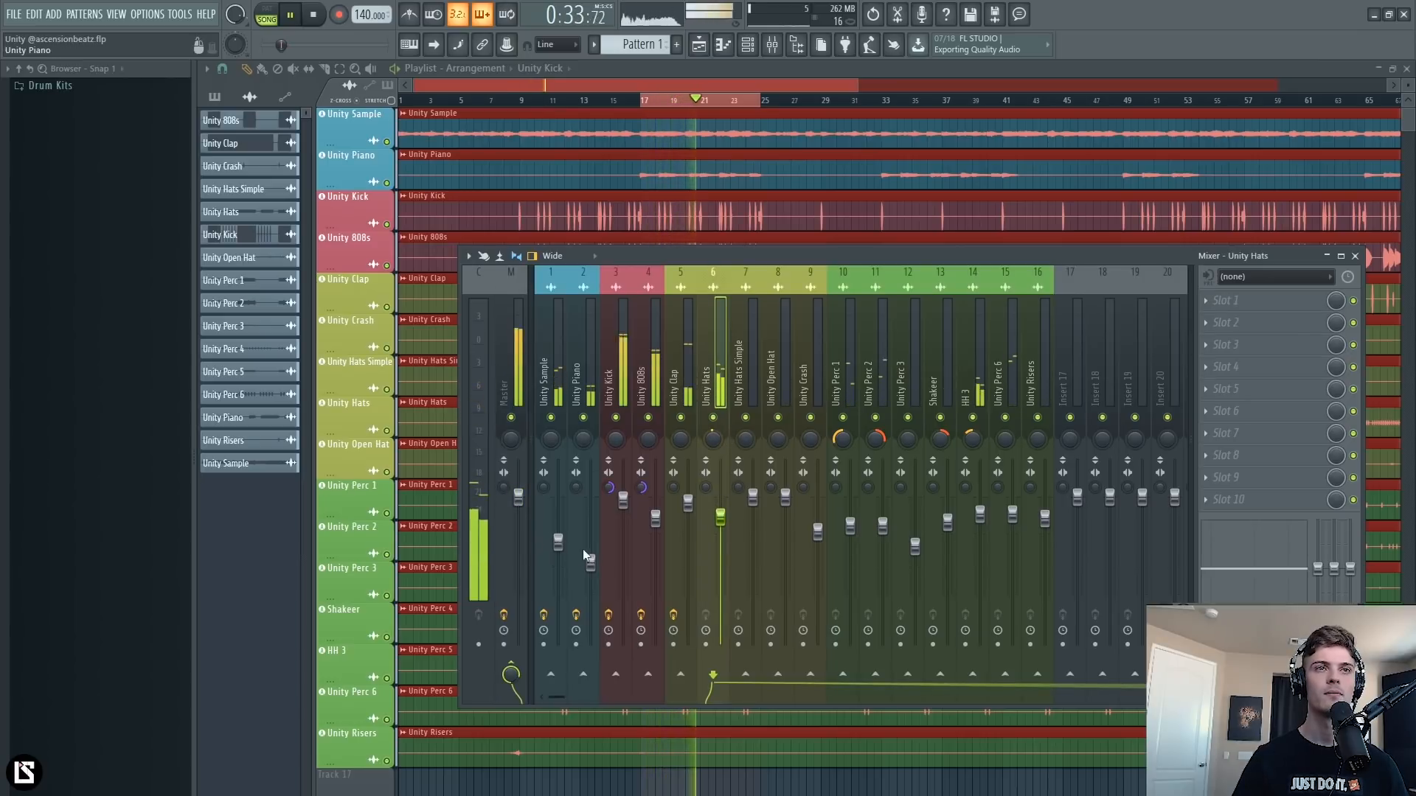
left_click_drag(721, 517, 726, 538)
left_click_drag(706, 488, 707, 443)
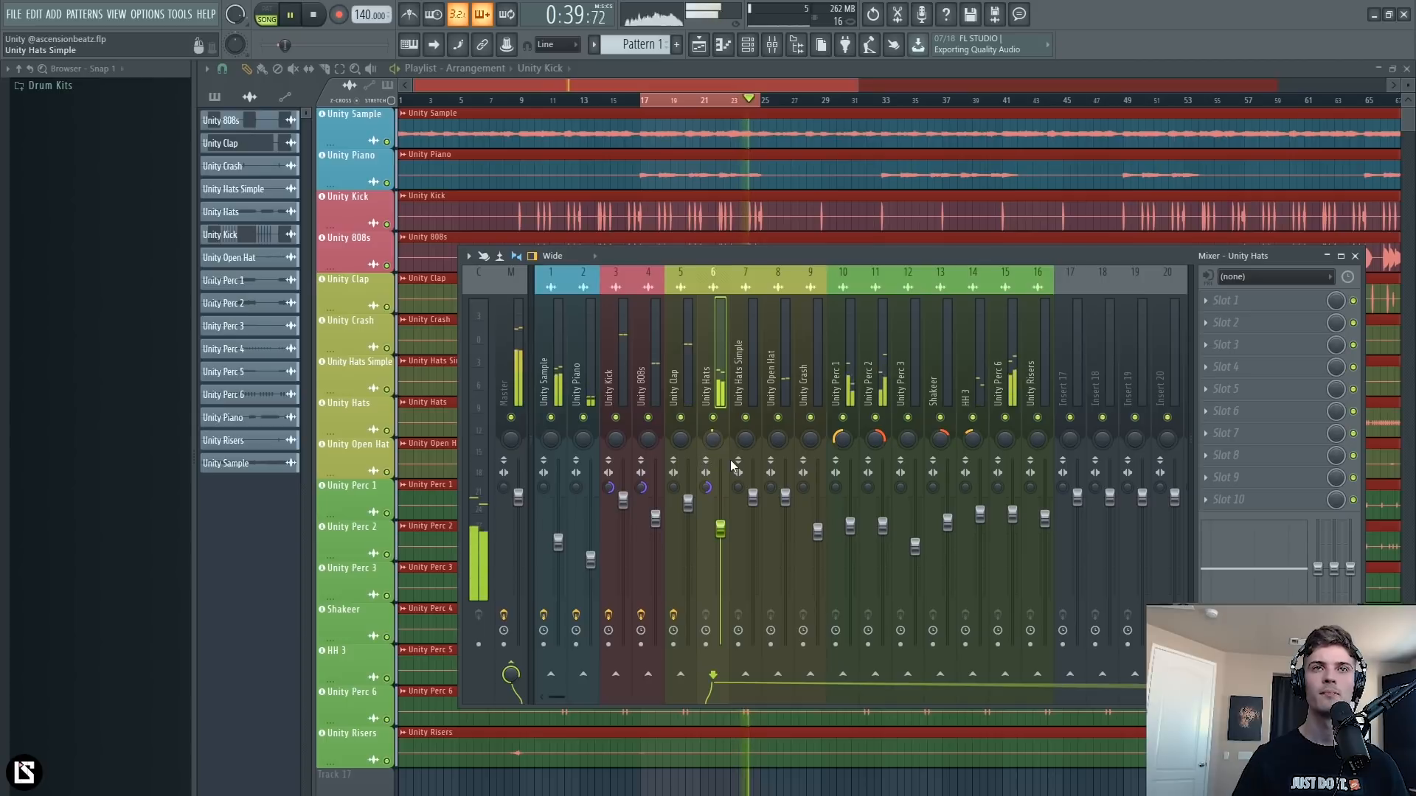
left_click(874, 384)
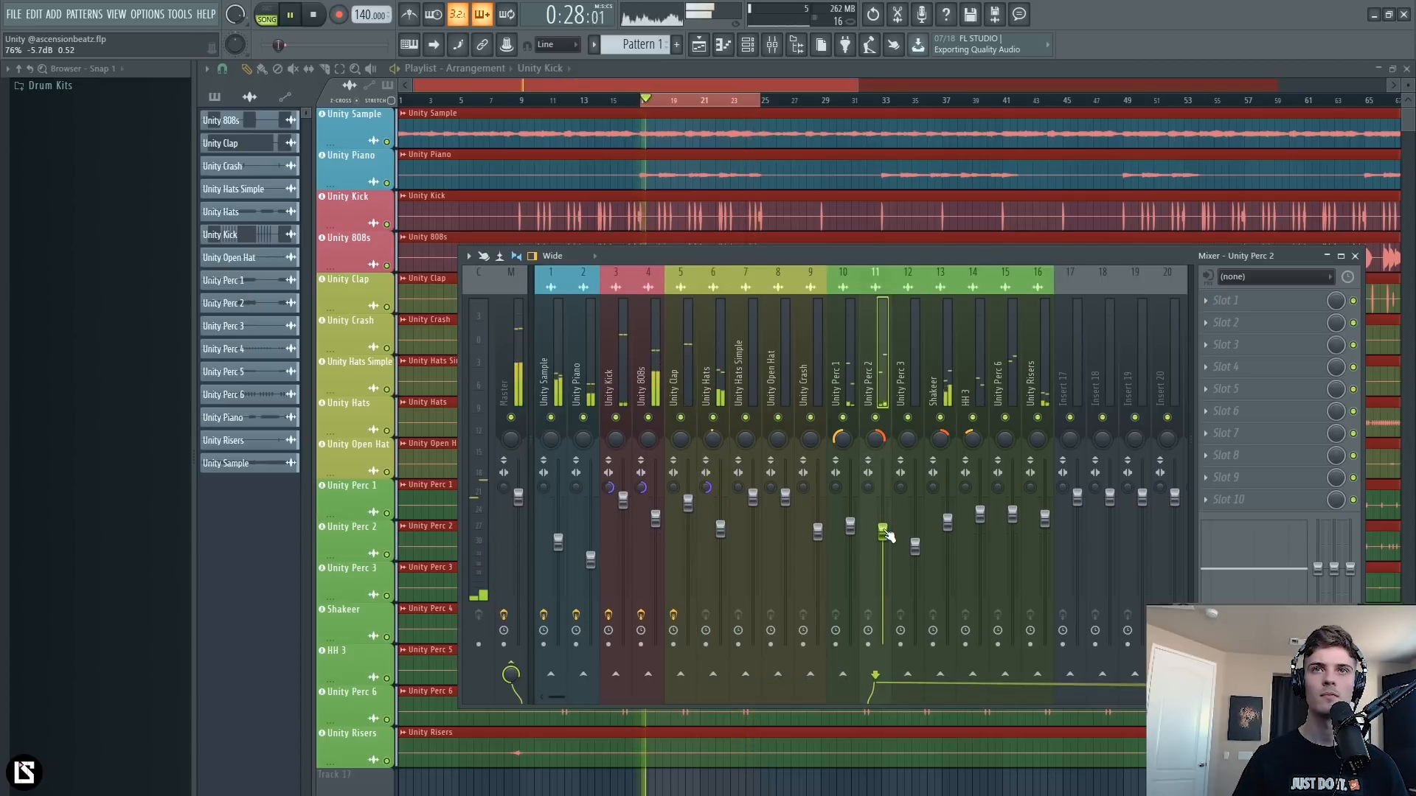
Raise the Unity Risers channel volume in the channel rack and solo the risers in the mixer to audition them.
left_click(1045, 383)
key("space")
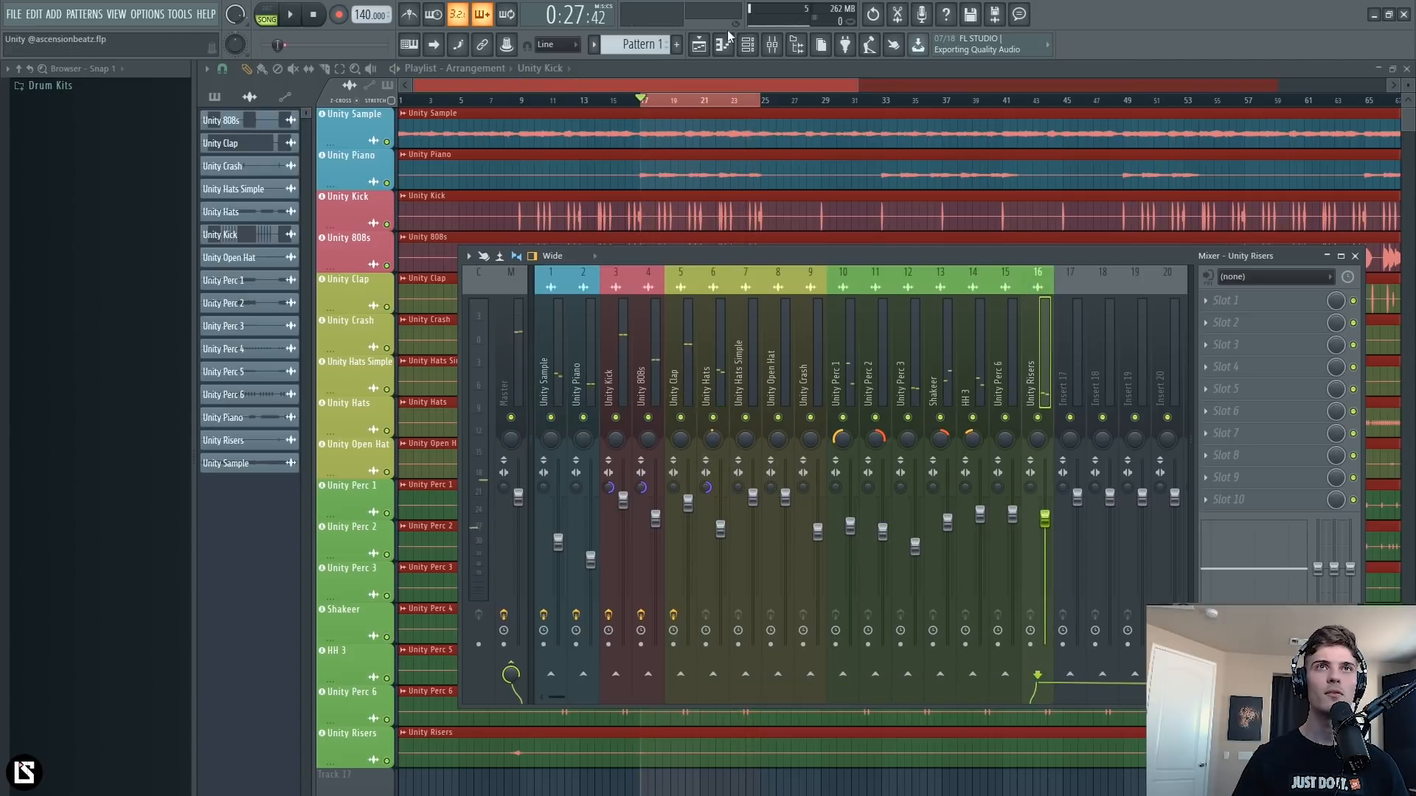
left_click(747, 45)
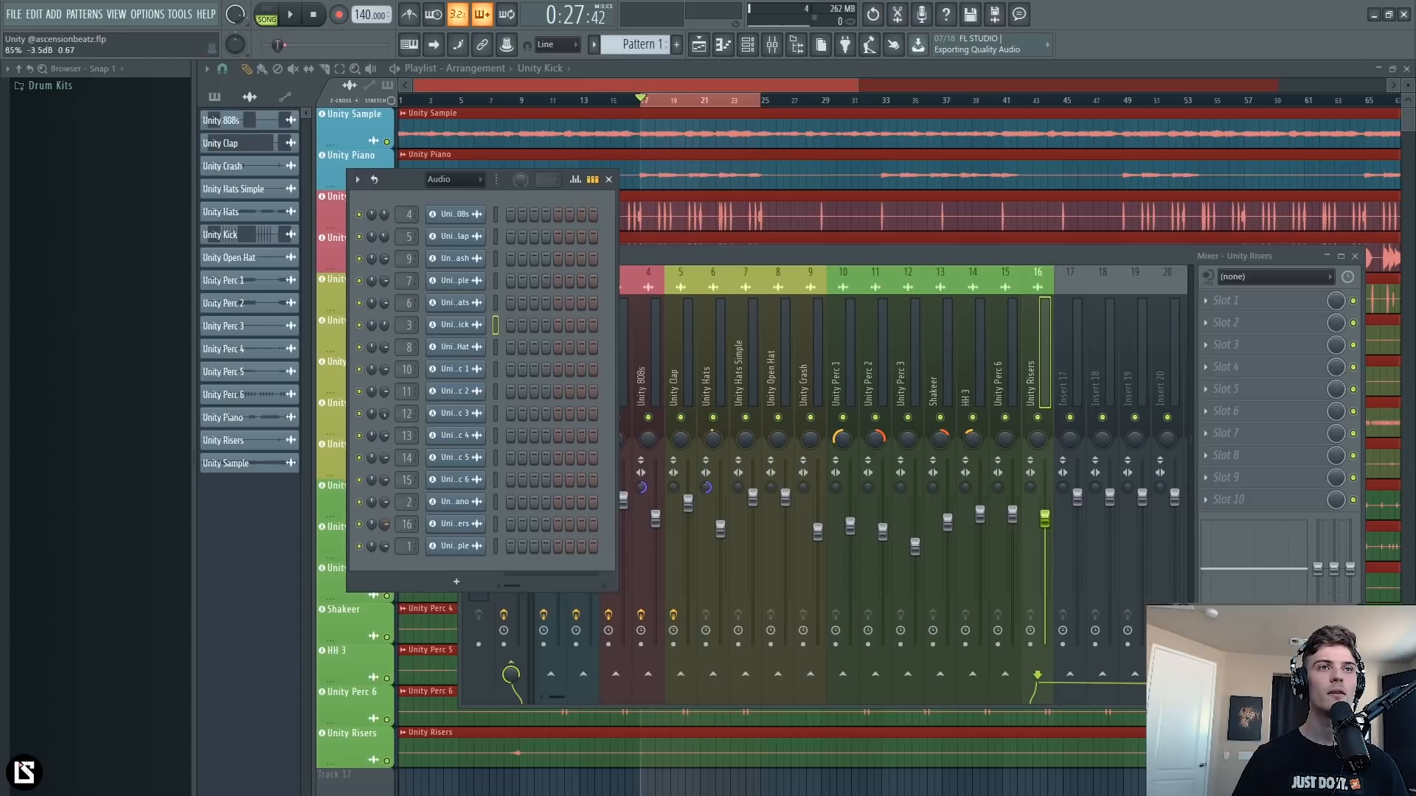
left_click_drag(385, 524, 384, 509)
key("space")
left_click(1043, 424)
key("space")
right_click(1040, 418)
key("space")
key("space")
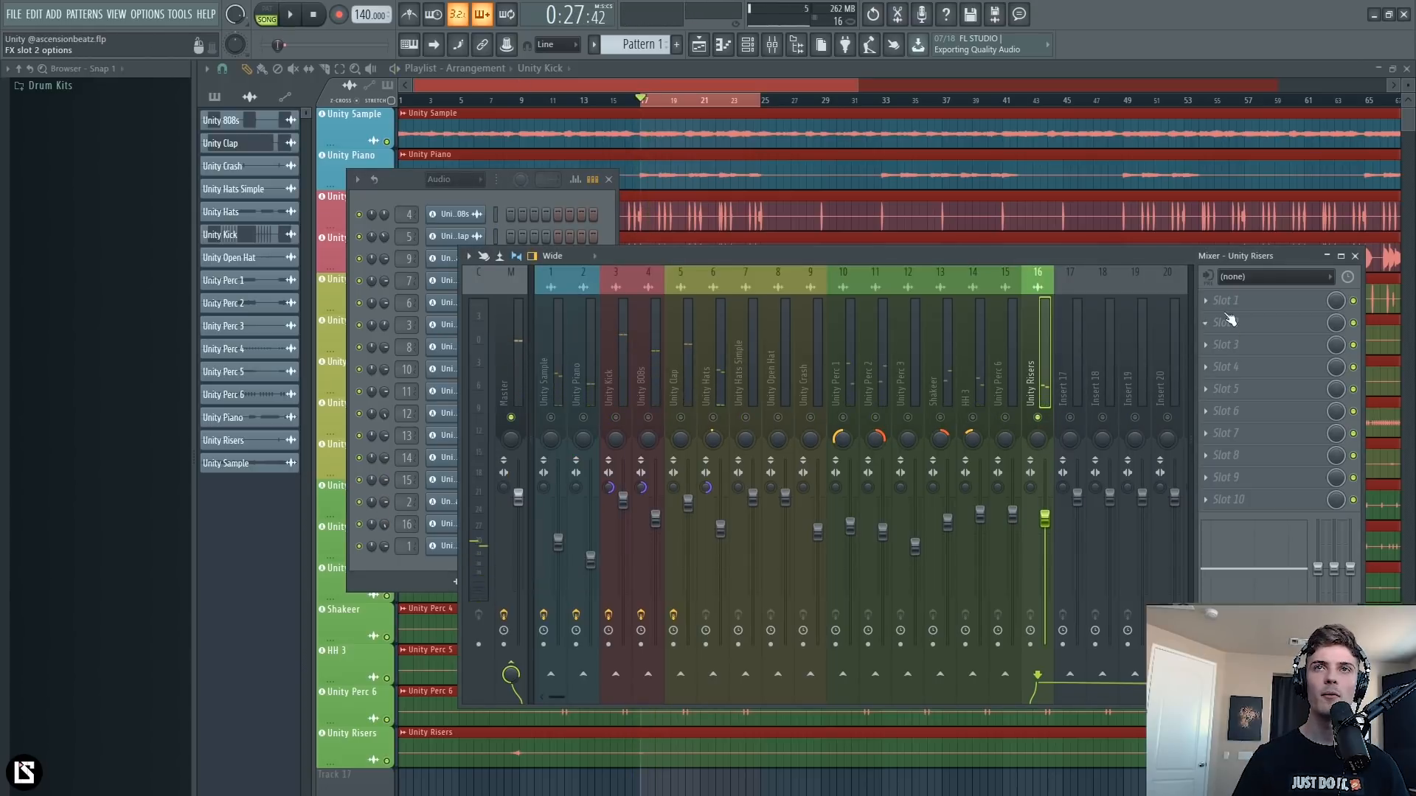
Add Fruity Reeverb 2 to the first effect slot of Unity Risers and lengthen its decay.
left_click(1226, 301)
mouse_move(1152, 371)
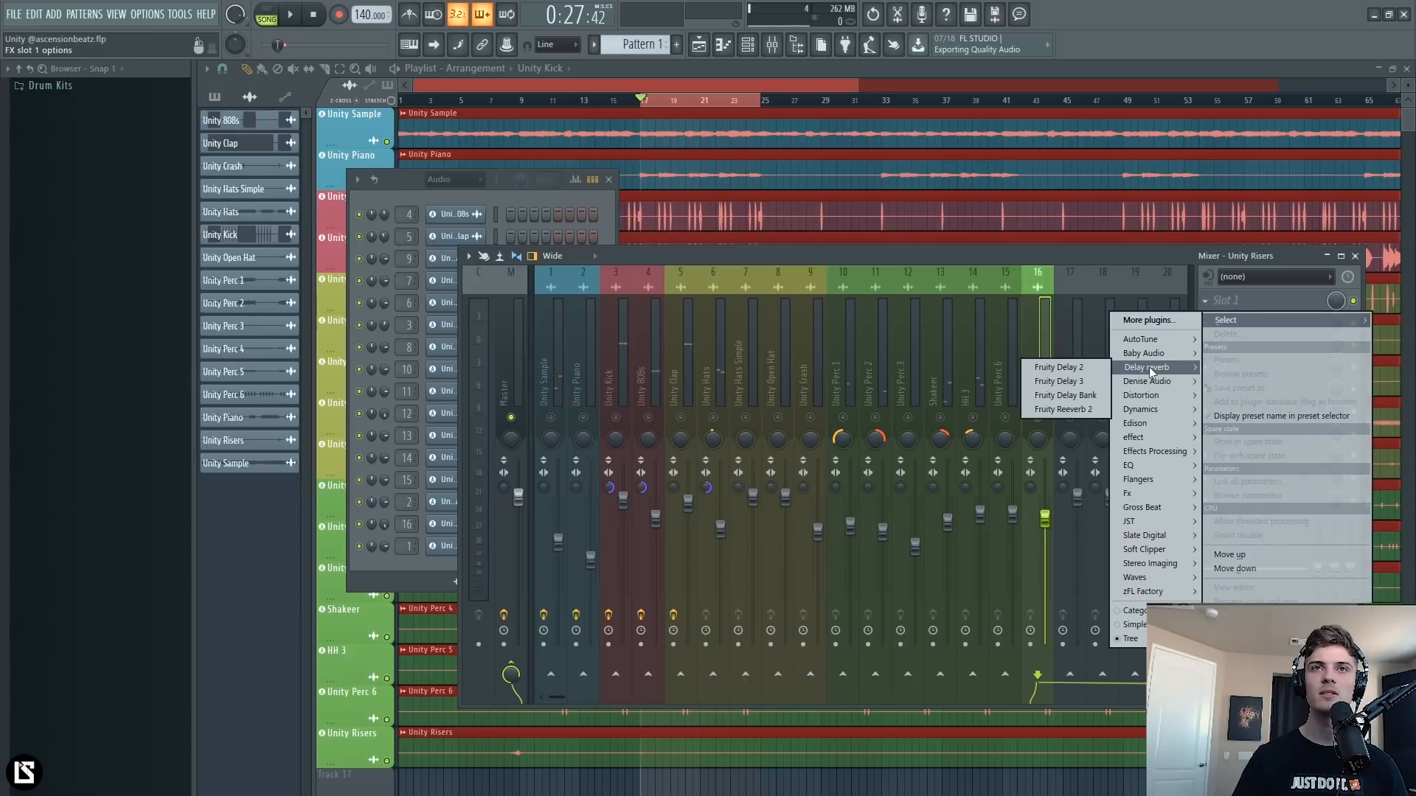
left_click(1063, 409)
left_click_drag(536, 202, 536, 185)
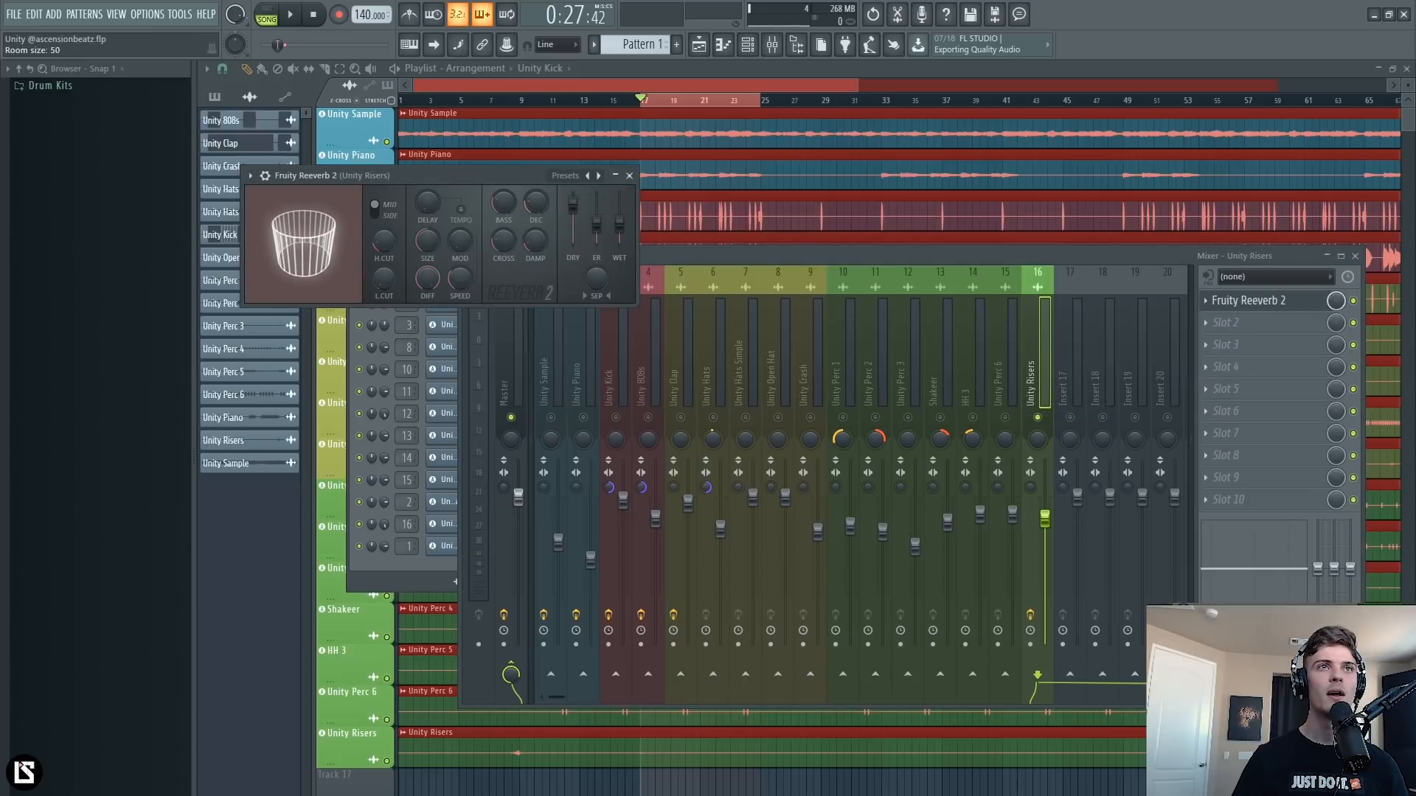
Enlarge the reverb's room size, set its stereo separation to about 22%, raise the wet level and set the decay to about 4.6 seconds.
left_click_drag(428, 240, 427, 206)
left_click_drag(384, 279, 384, 222)
left_click_drag(596, 278, 596, 301)
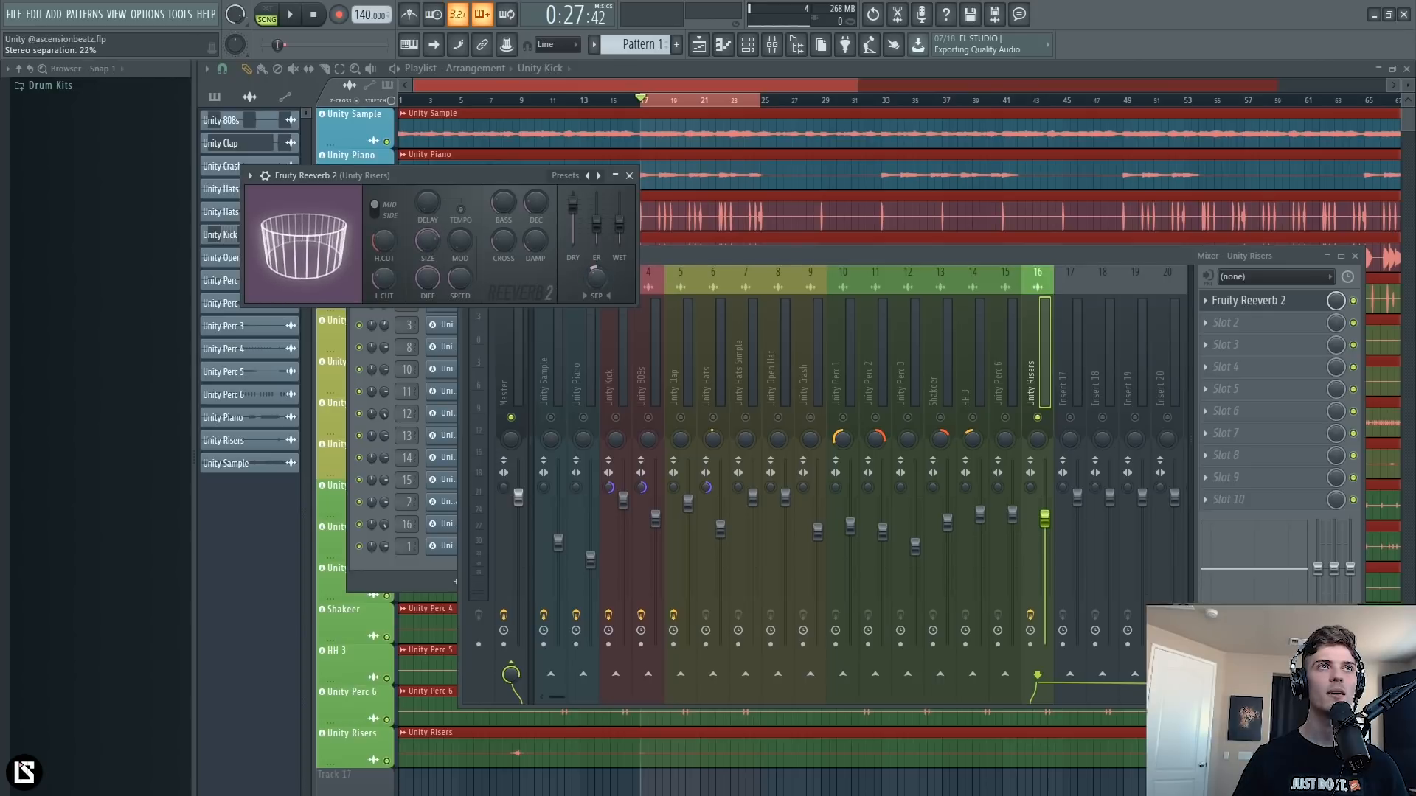
left_click_drag(619, 221, 620, 215)
key("space")
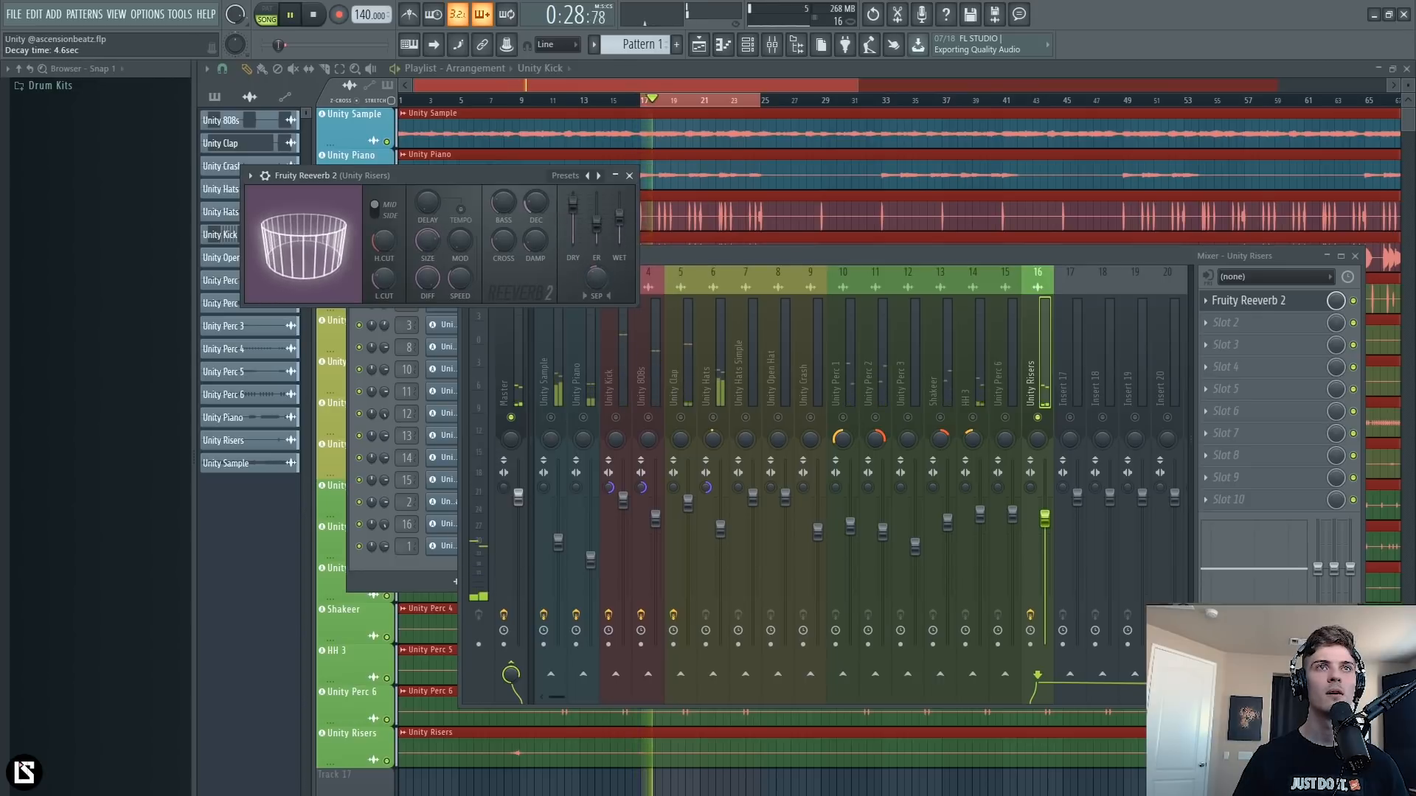
key("space")
left_click(629, 176)
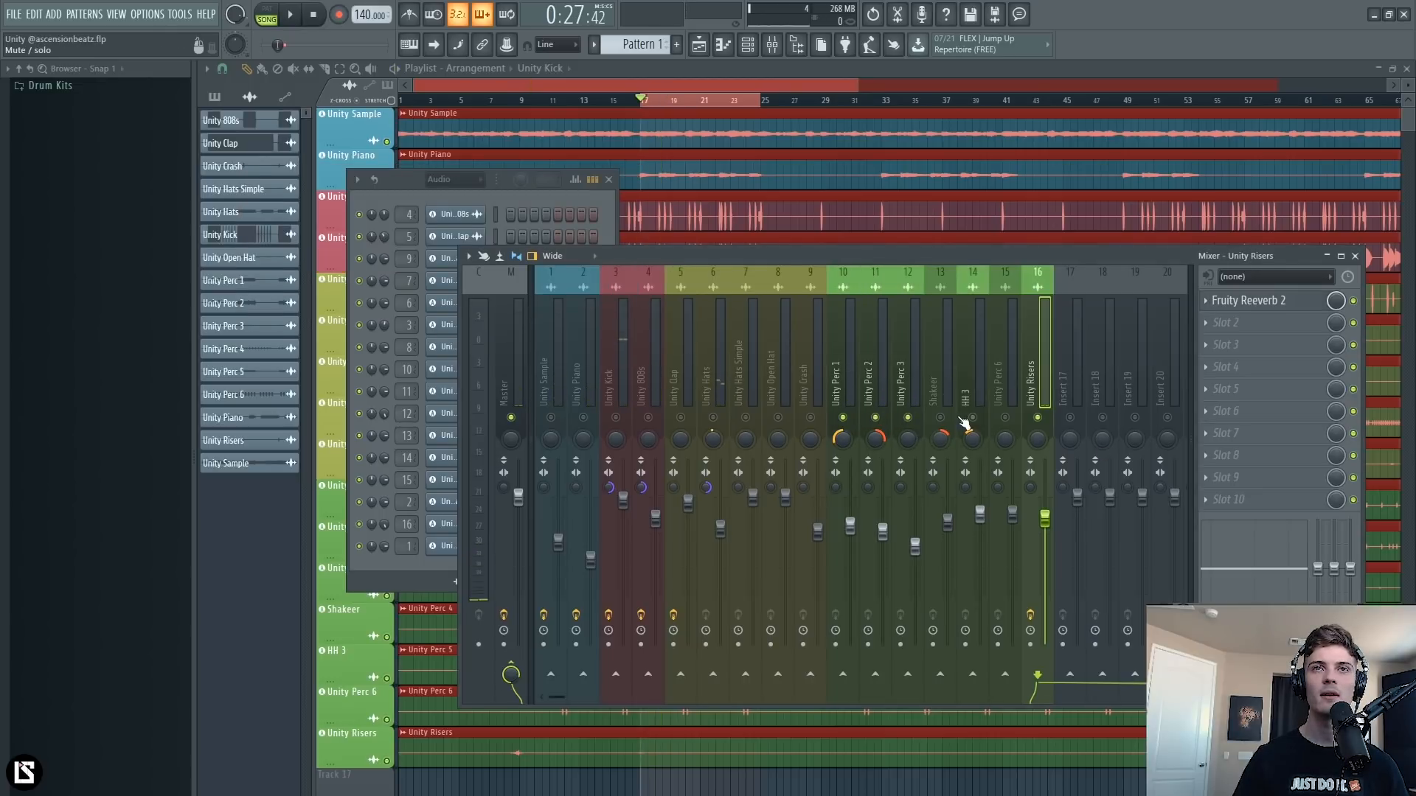
Equalize the Shakeer track with Fruity parametric EQ 2 in its first effect slot and lower its volume slightly.
key("space")
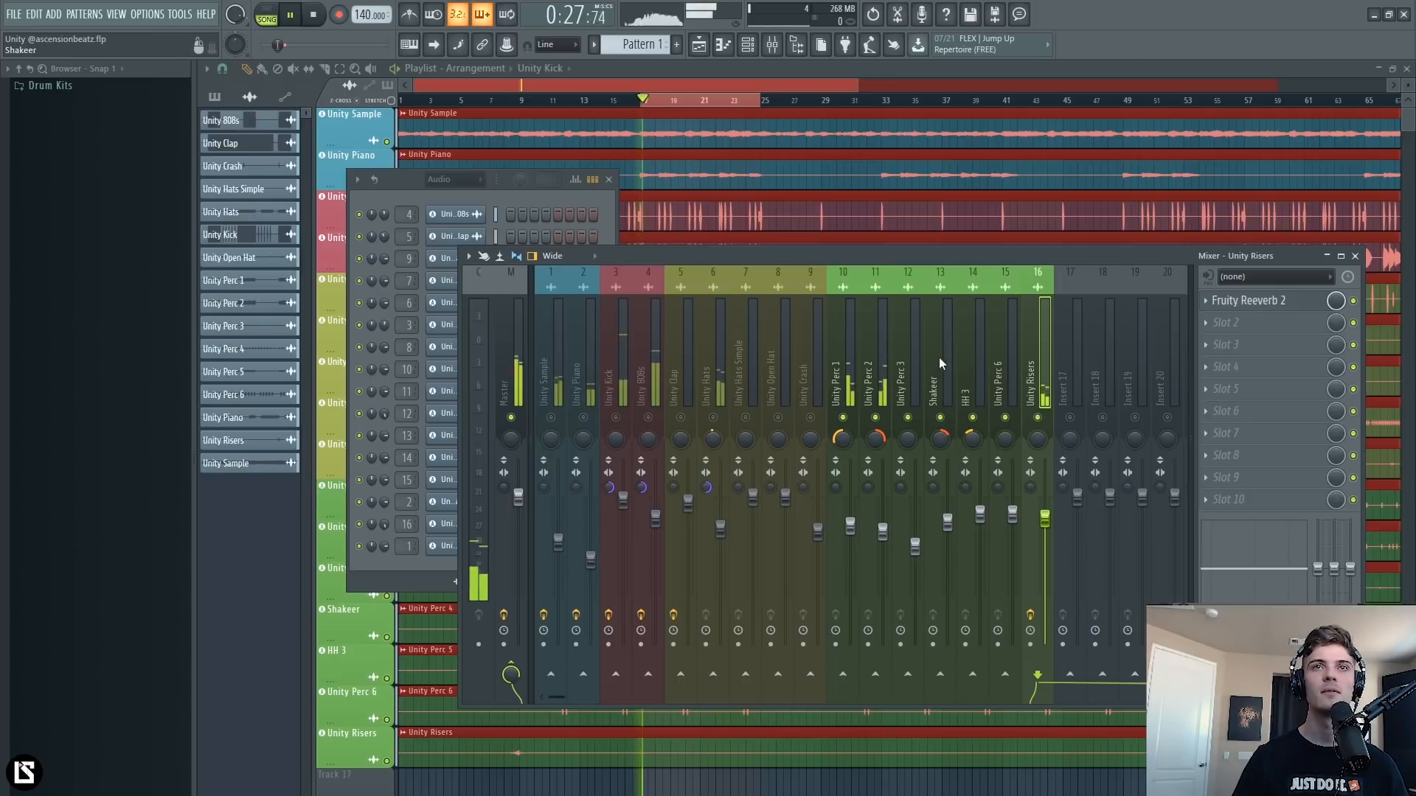
left_click(942, 363)
left_click(1225, 301)
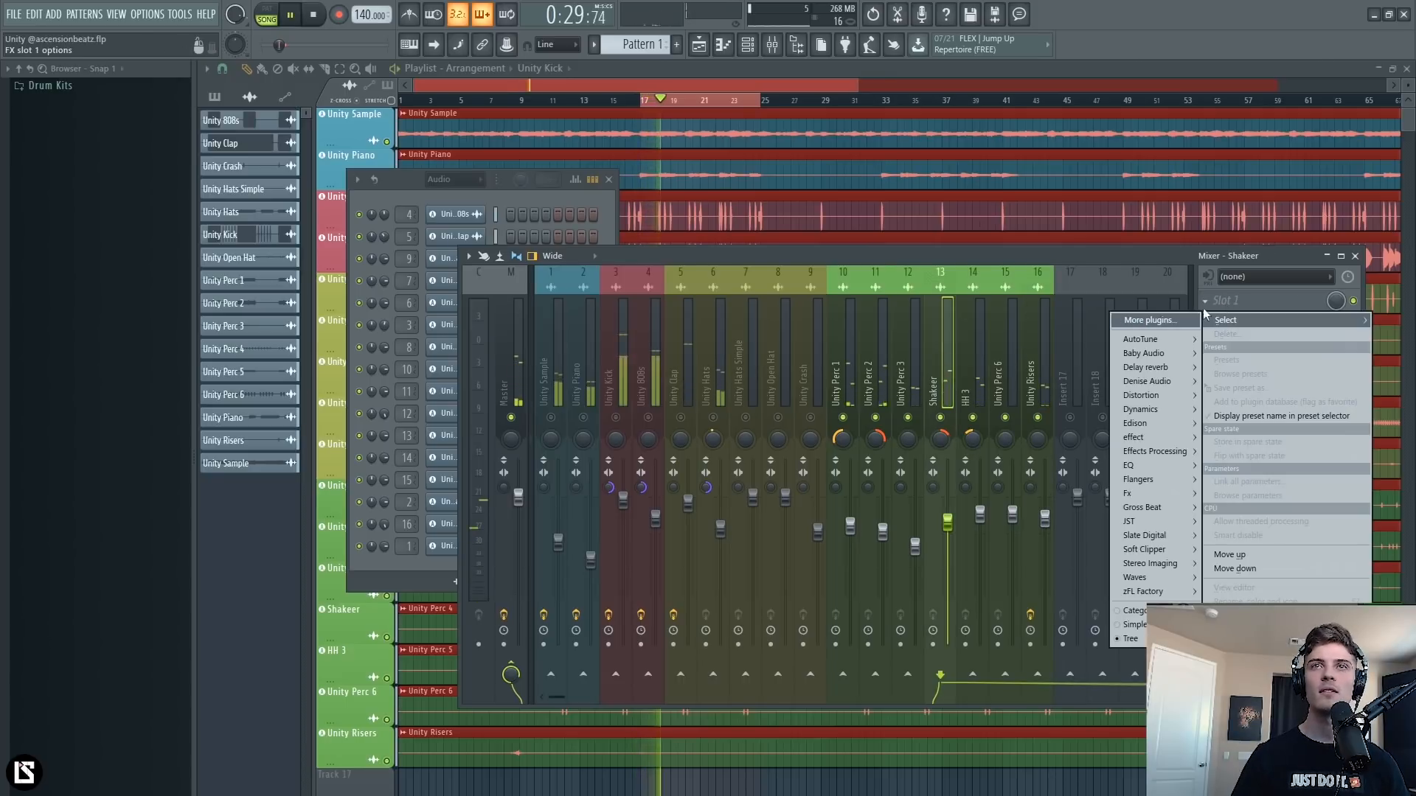
mouse_move(1157, 454)
left_click(1055, 466)
left_click_drag(554, 357, 556, 328)
left_click(744, 214)
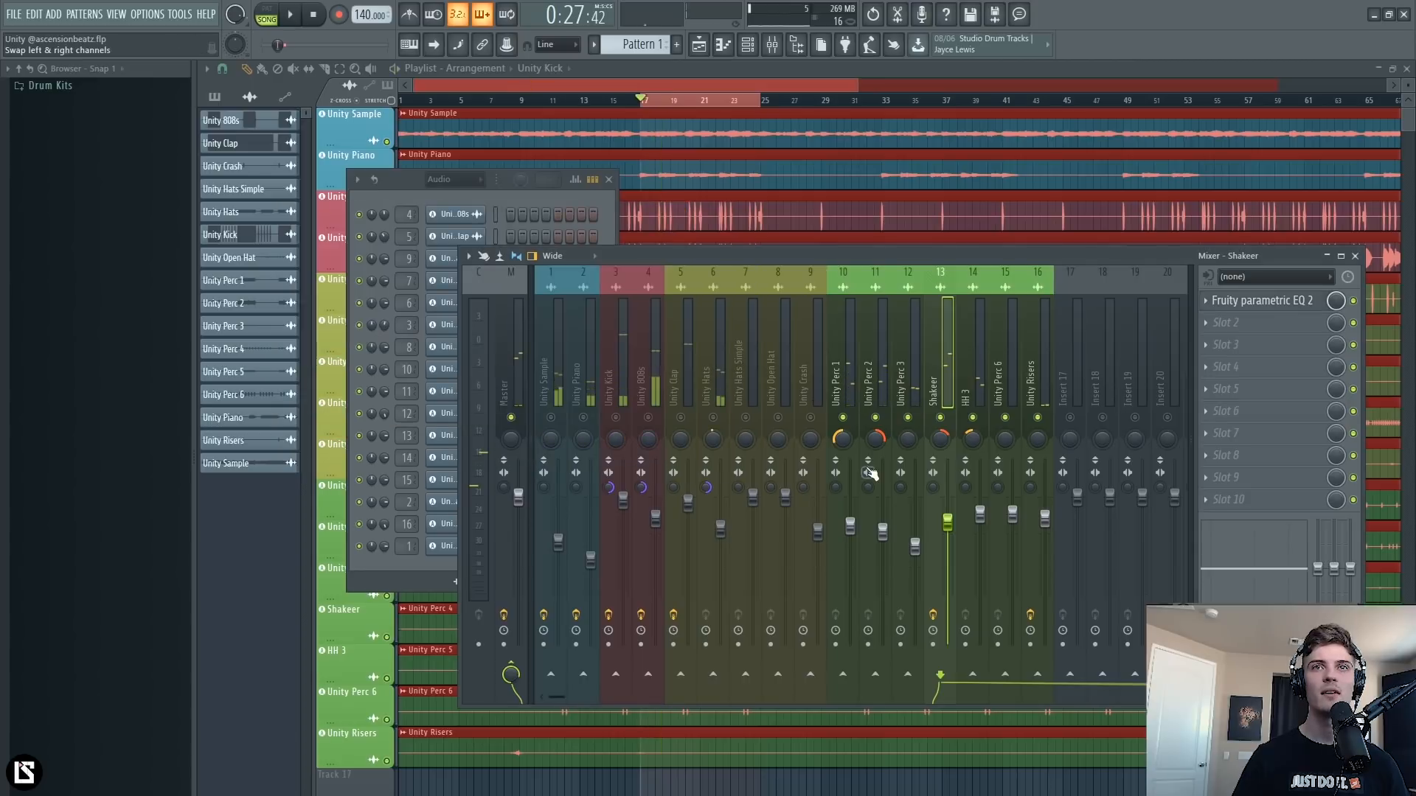
left_click_drag(947, 534, 947, 536)
Solo Unity Sample and Unity Piano in turn and listen to each during playback.
left_click(556, 420)
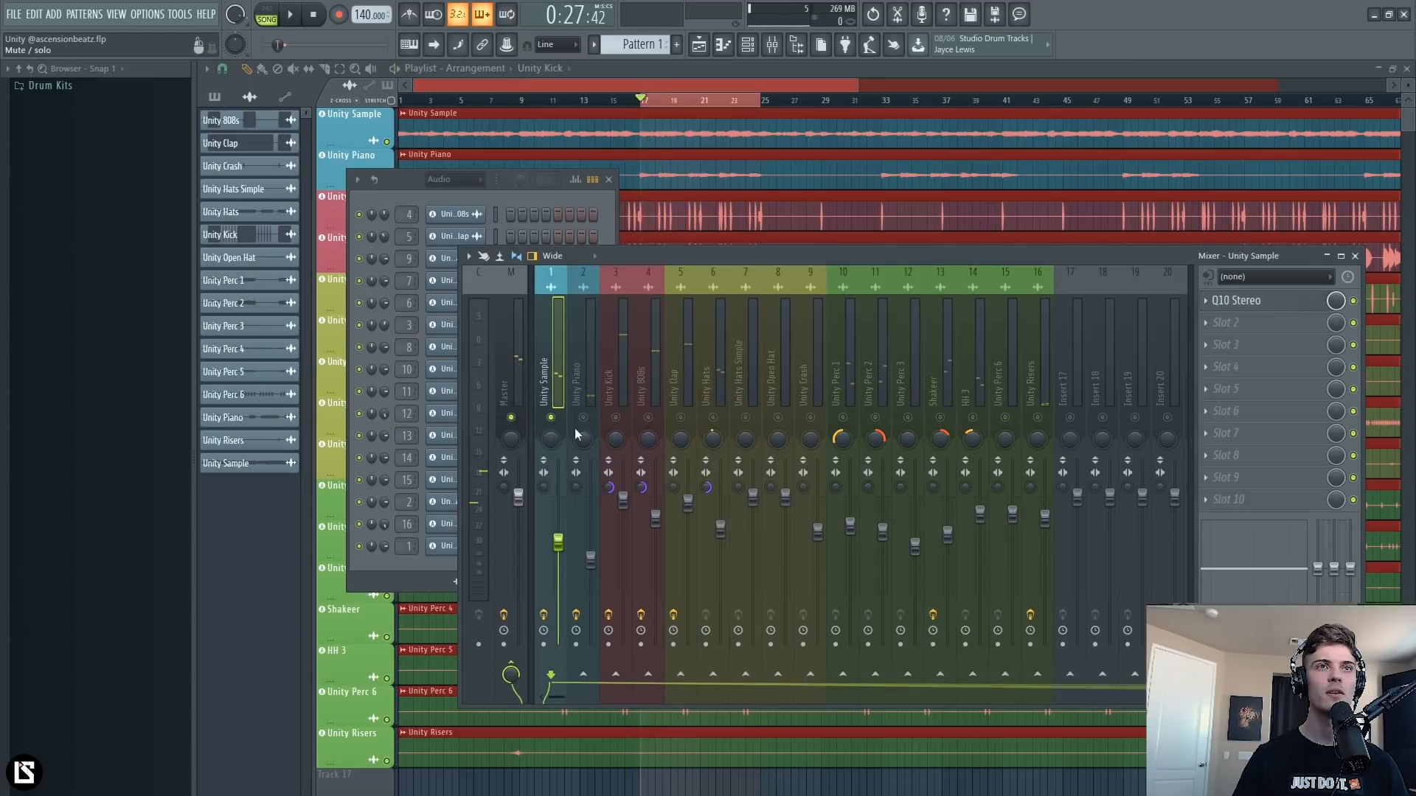
key("space")
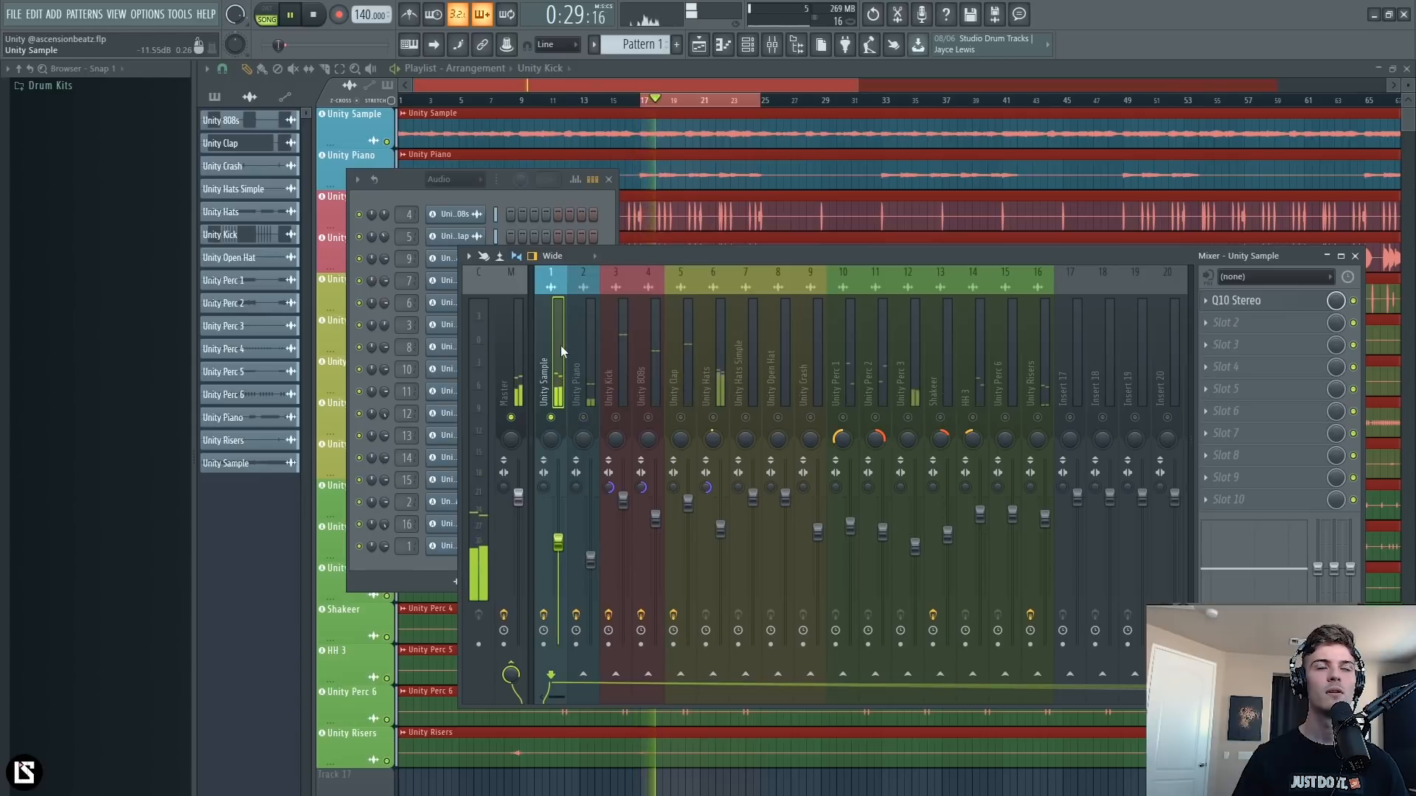
left_click(584, 384)
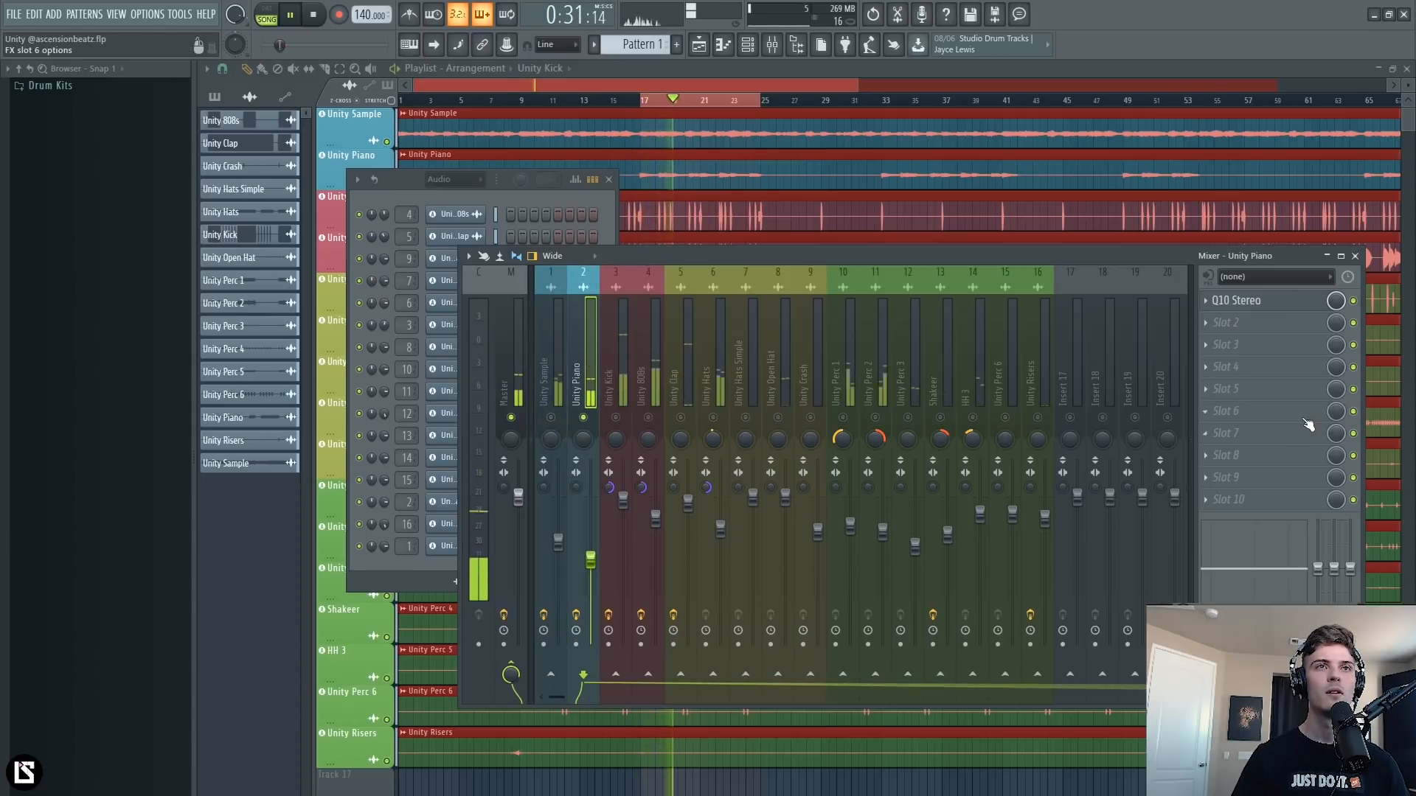
key("space")
key("space")
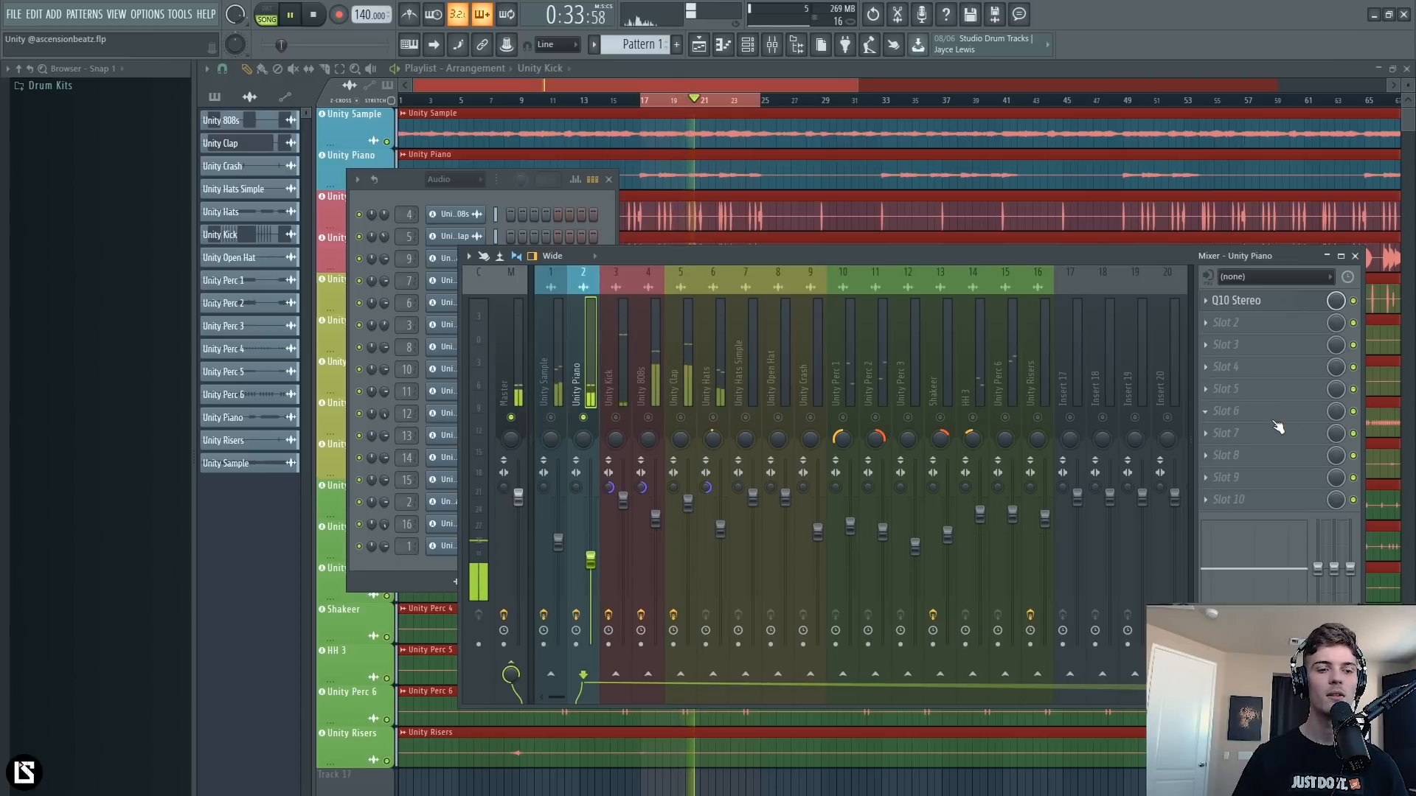
key("space")
Add Aphex Vintage Exciter Stereo to the second effect slot of Unity Piano and adjust its AX mix.
left_click(1245, 325)
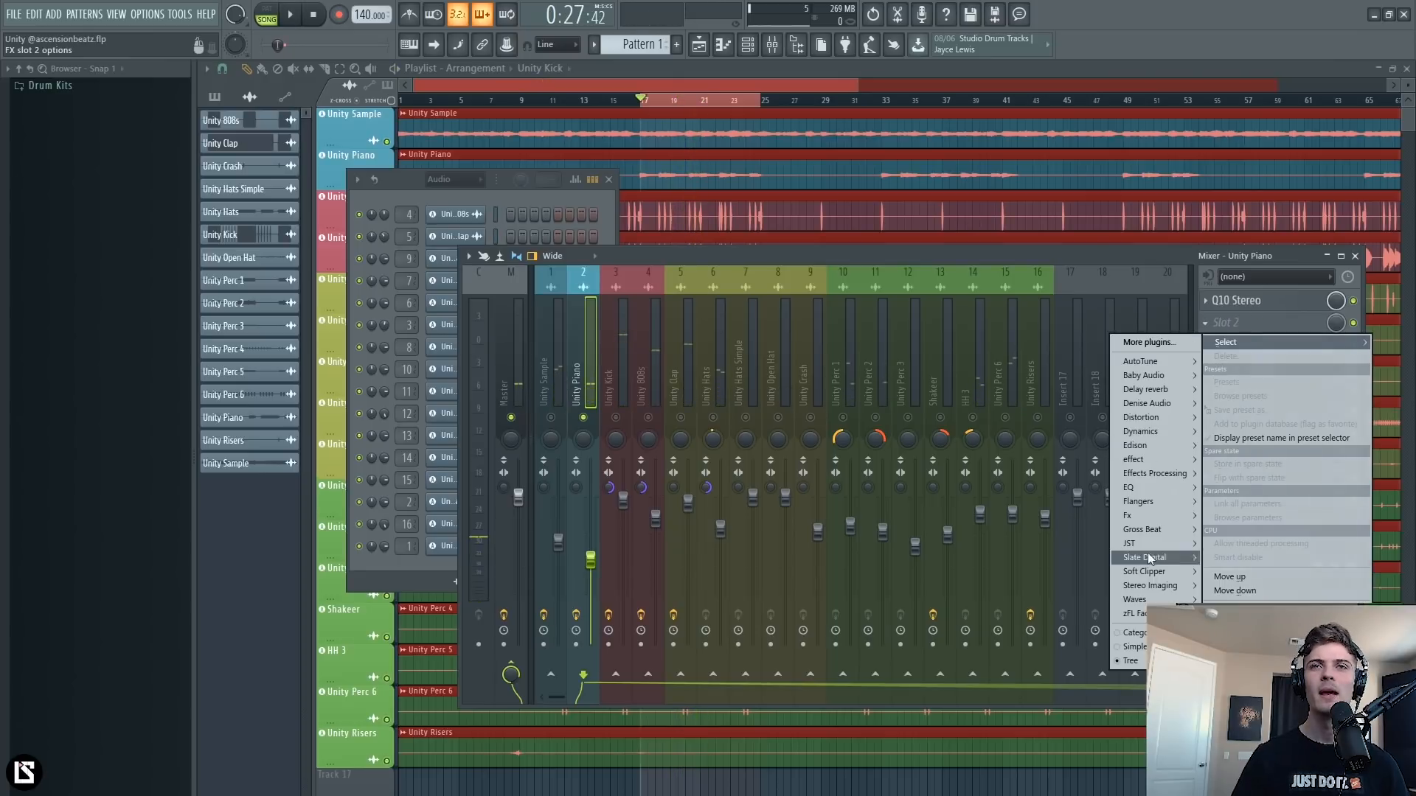
mouse_move(1142, 602)
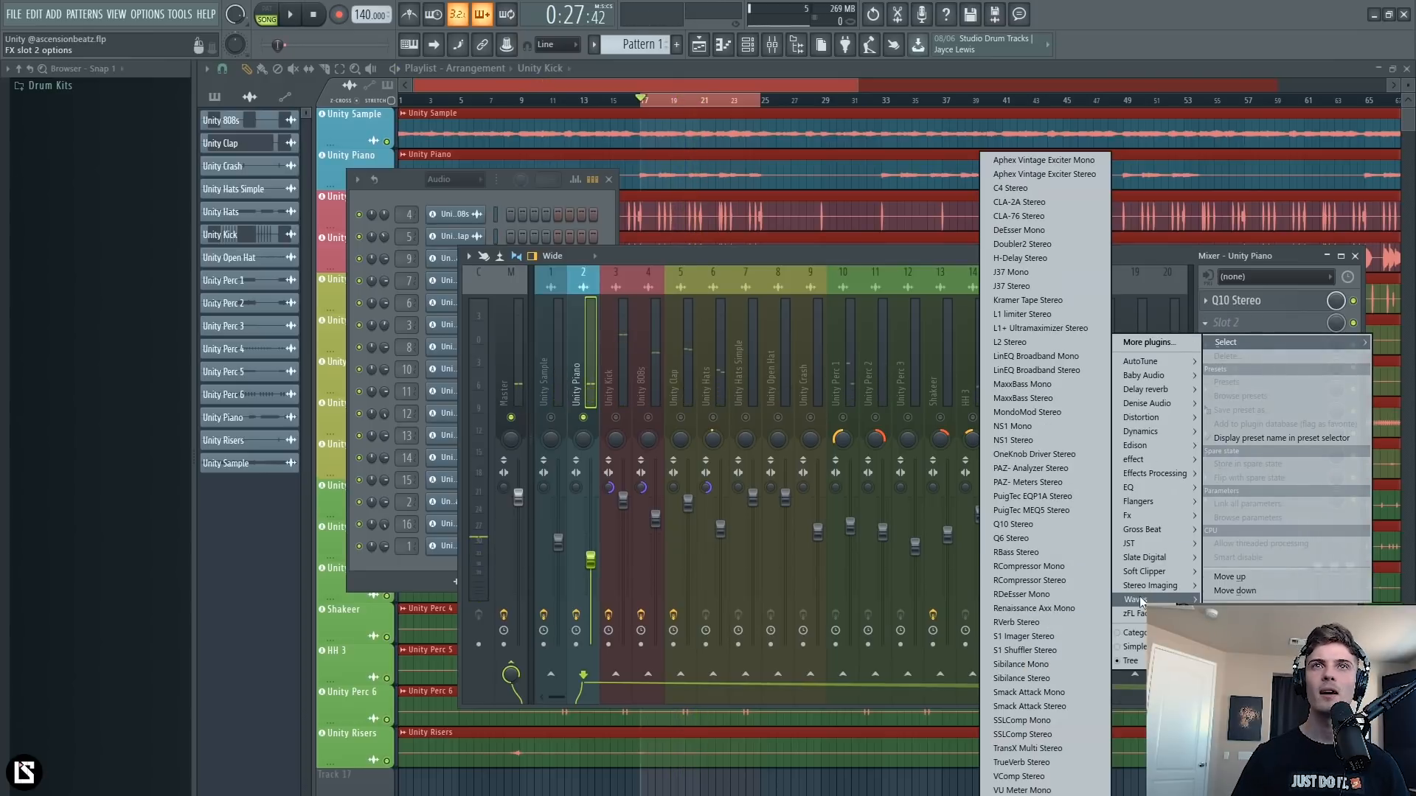
left_click(1059, 183)
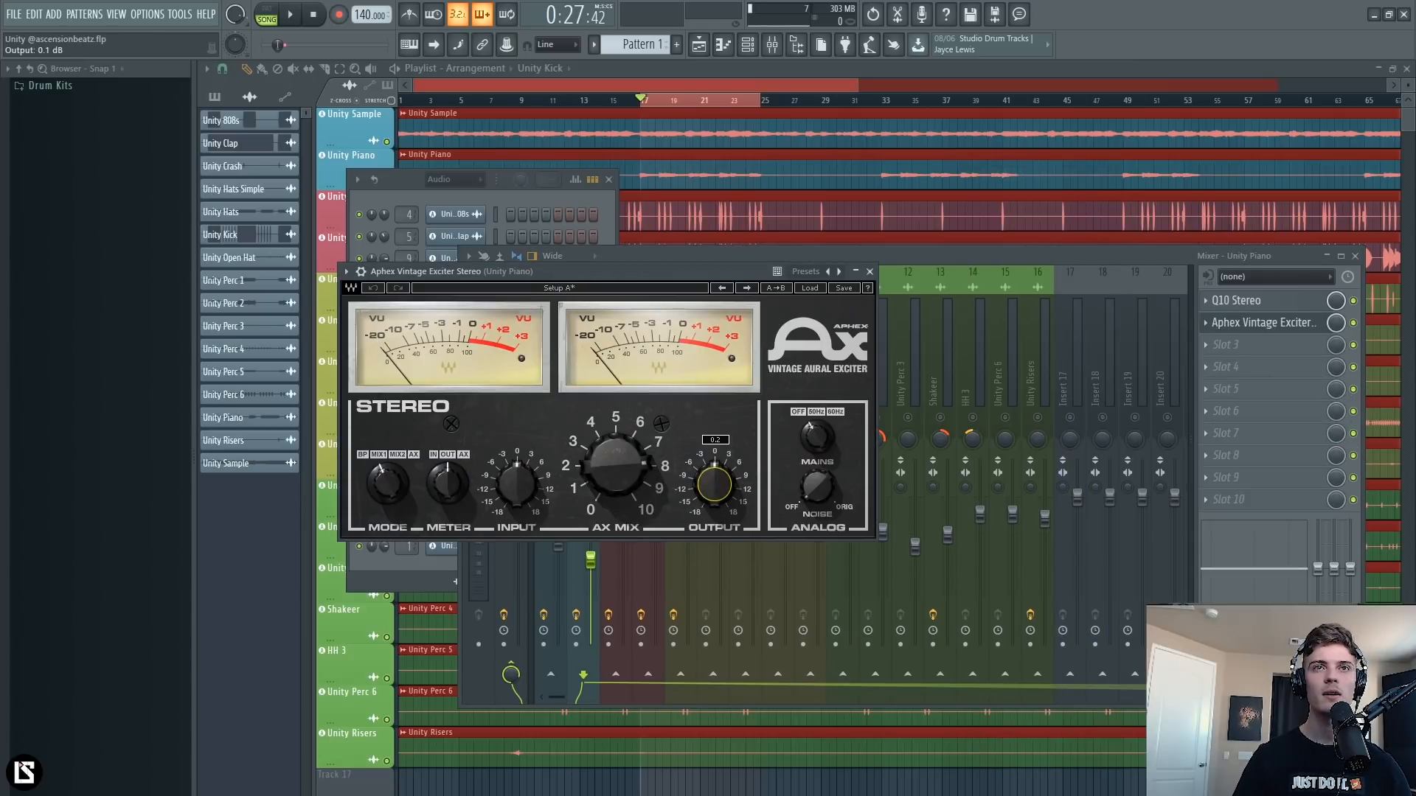
left_click_drag(623, 479, 623, 509)
Play the piano through the exciter and bring Unity Sample back in to hear both together.
key("space")
left_click(934, 258)
left_click(551, 418)
left_click(1263, 322)
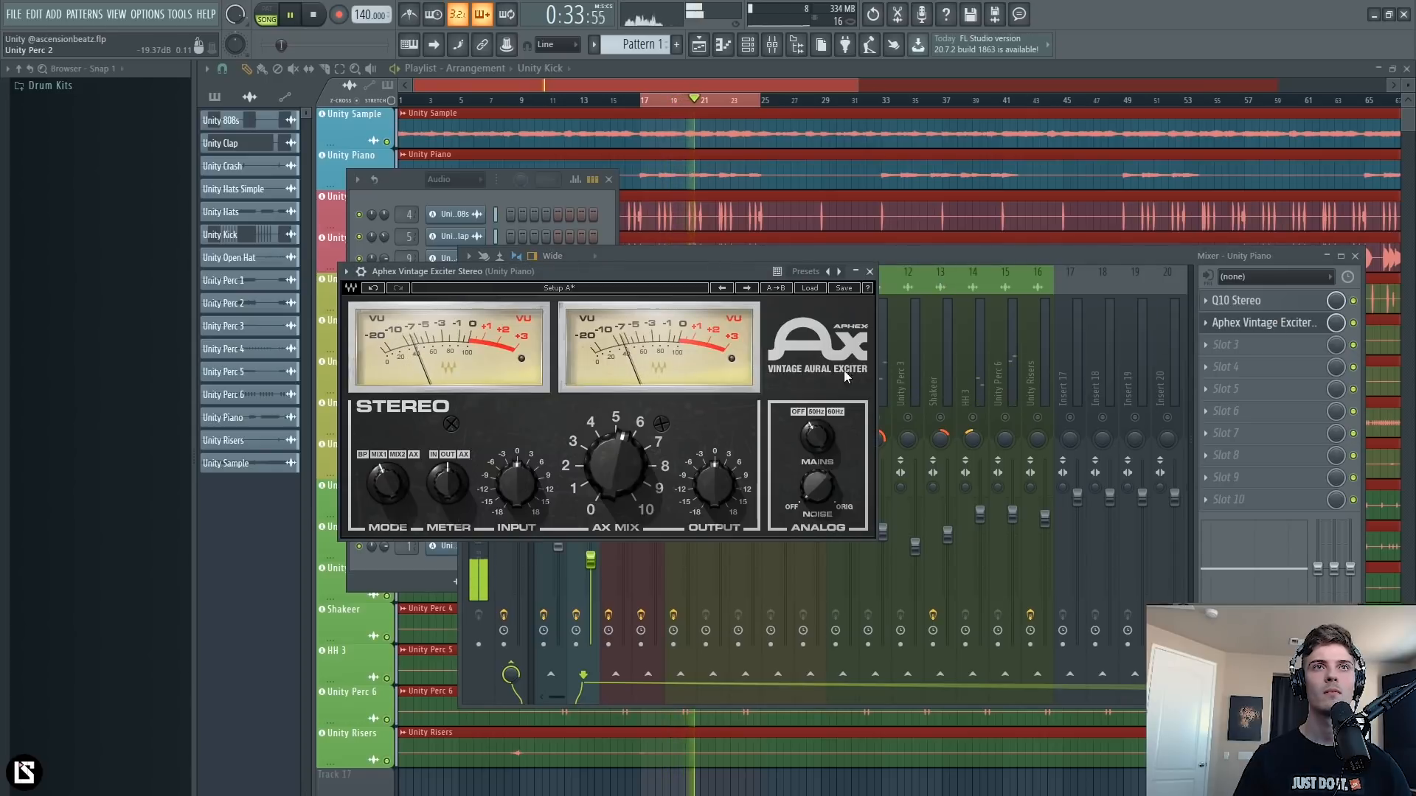
left_click(1269, 322)
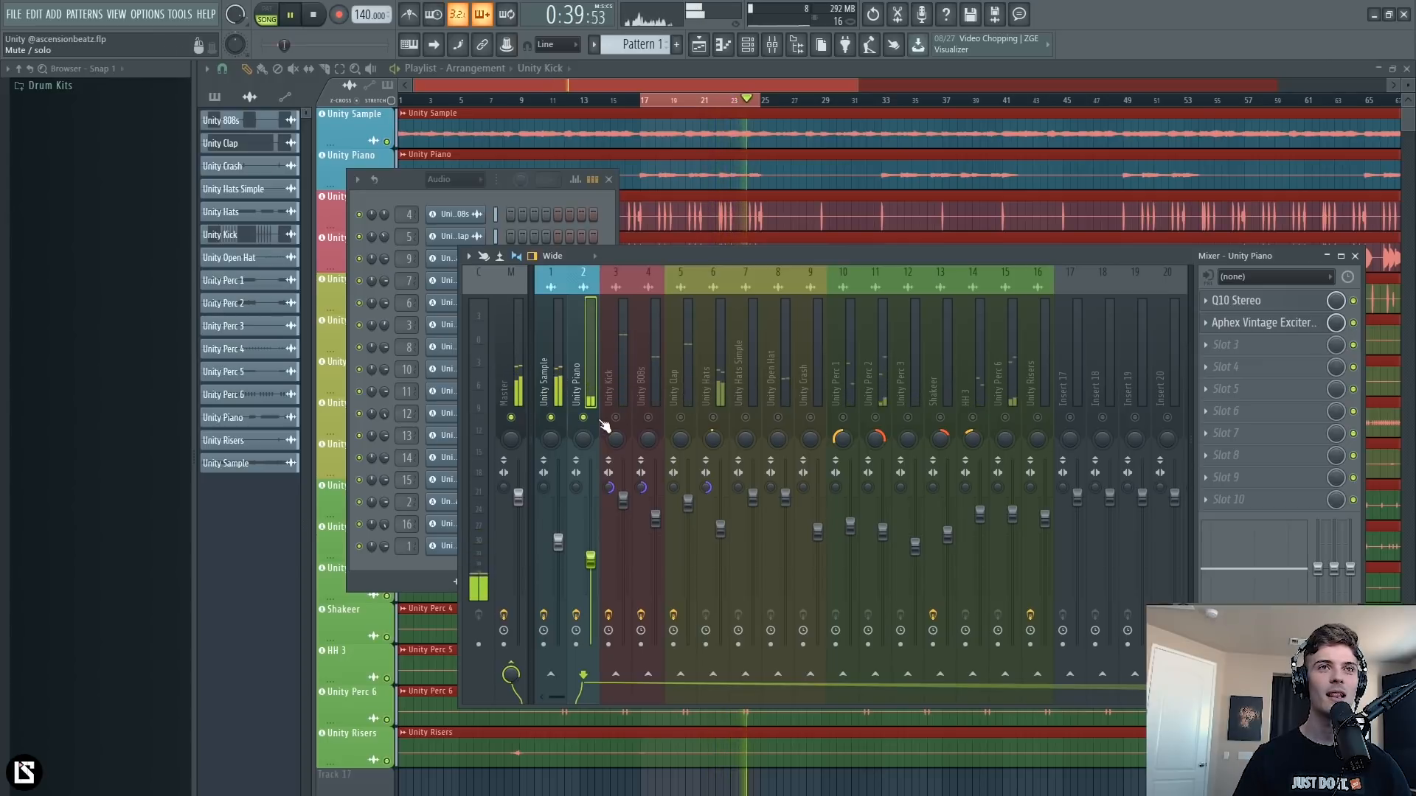
Solo Unity Sample and add RVerb Stereo to its second effect slot.
left_click(559, 363)
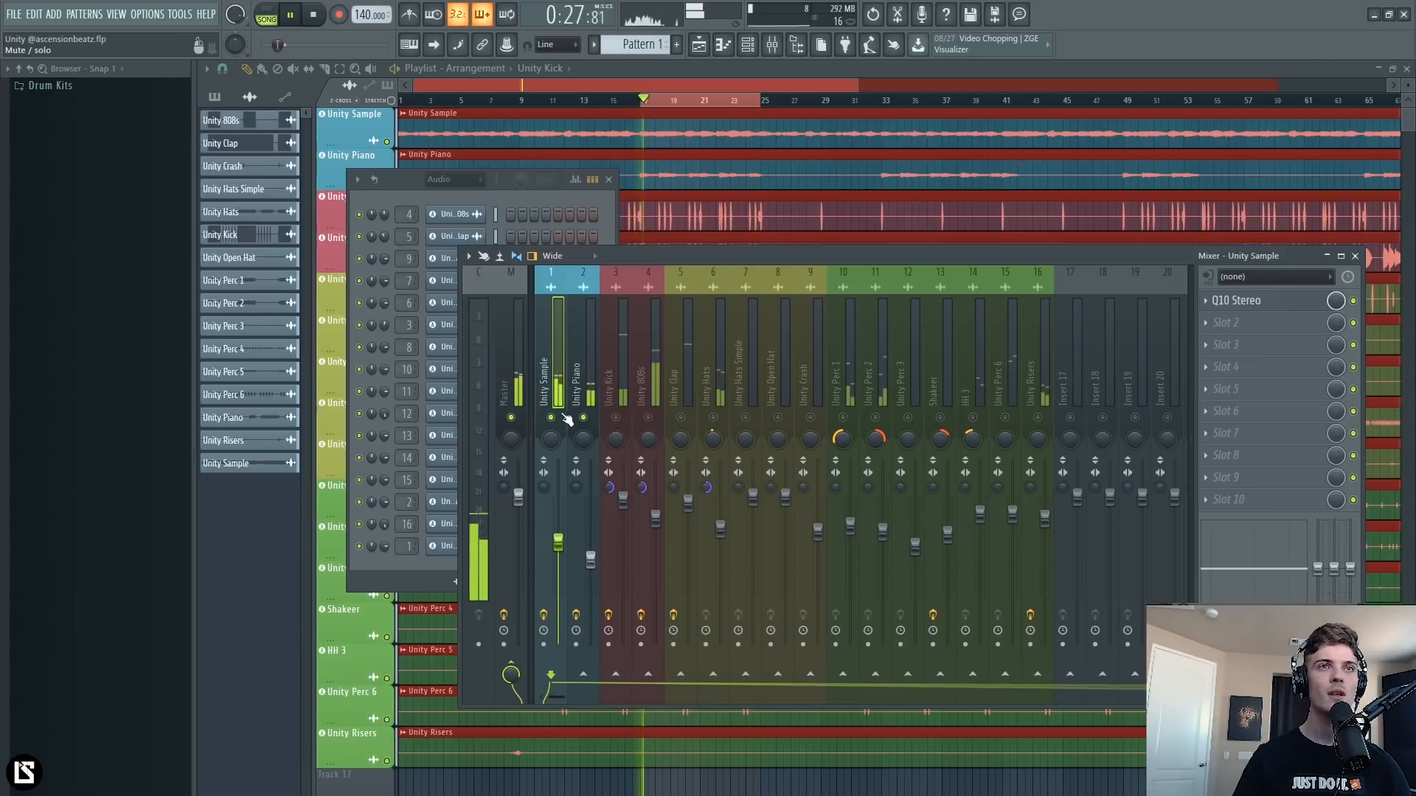
key("space")
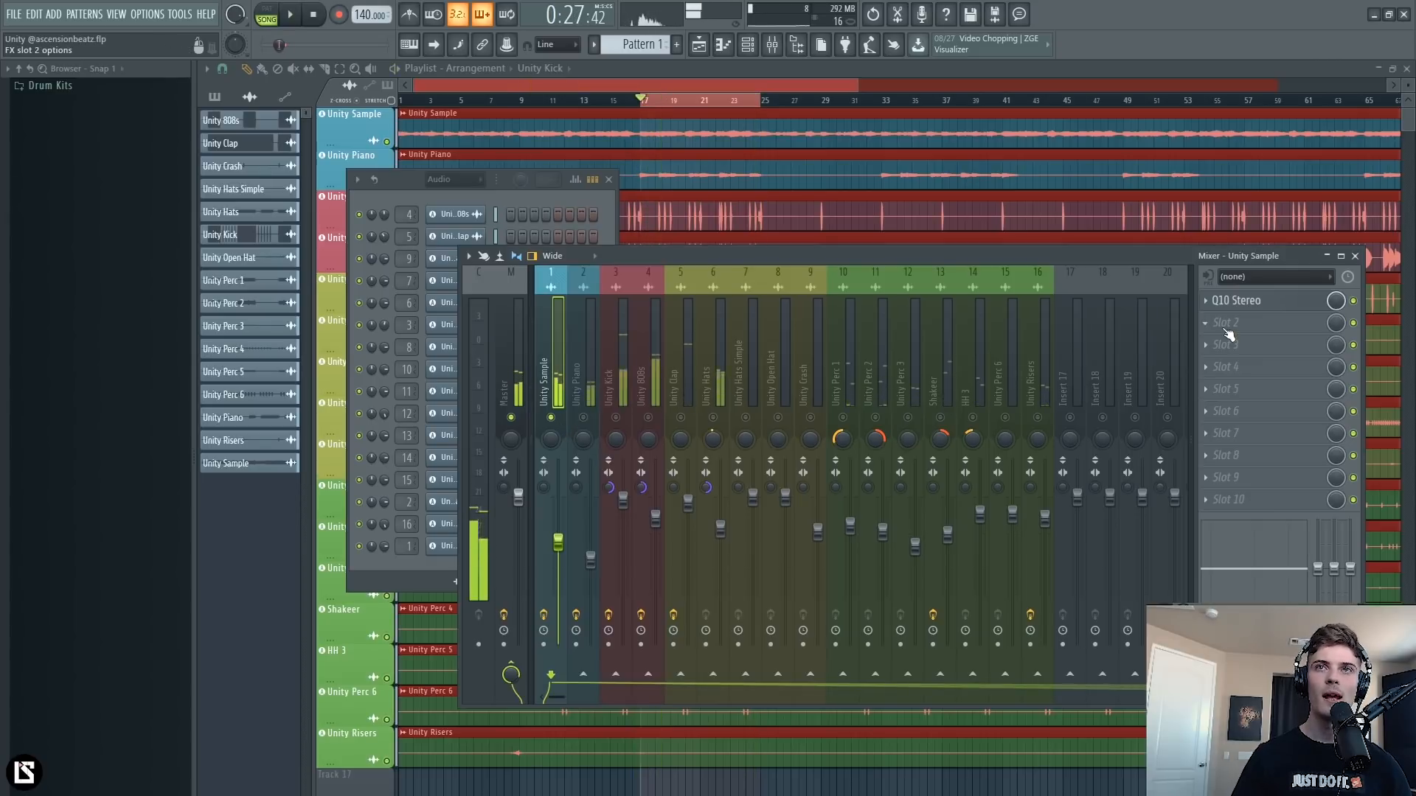
left_click(1238, 322)
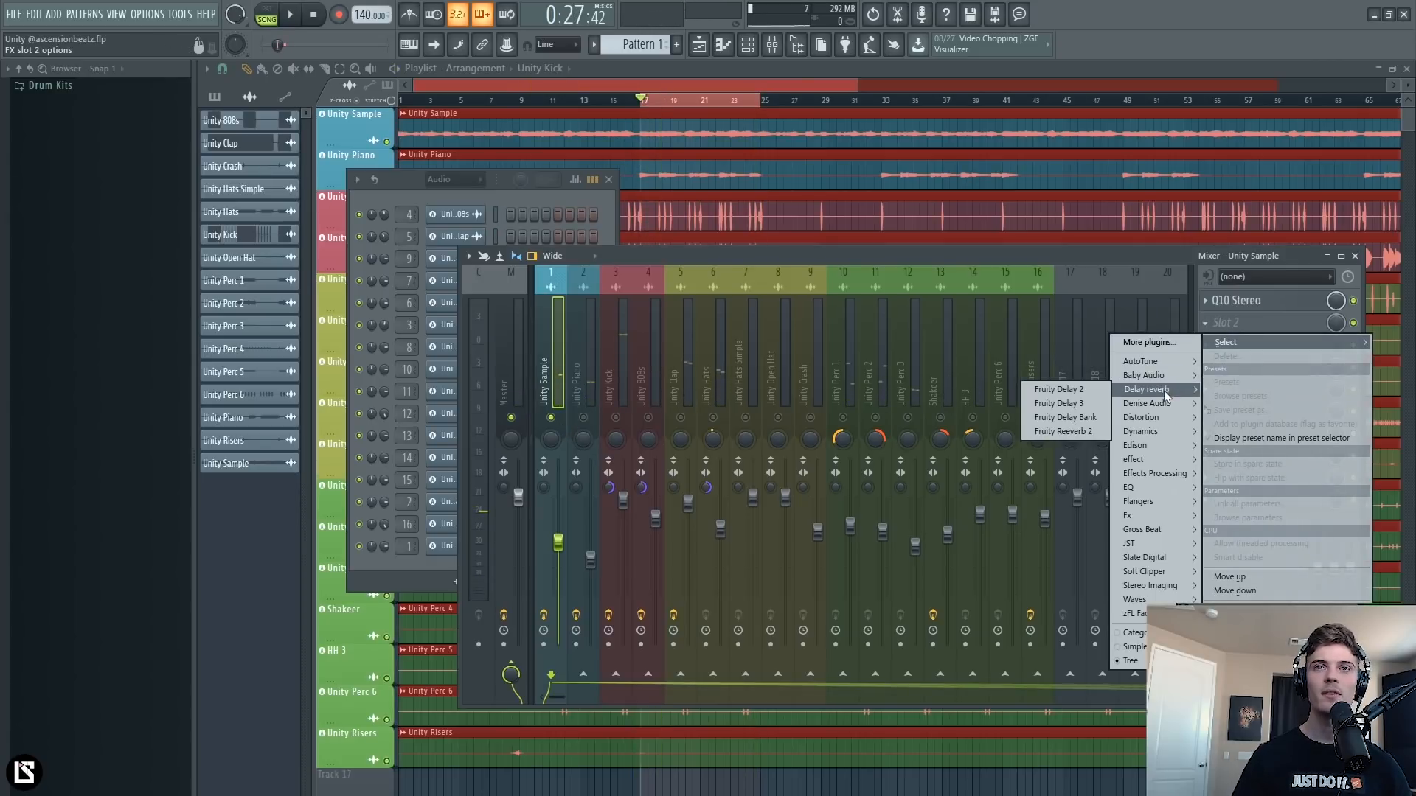
mouse_move(1180, 600)
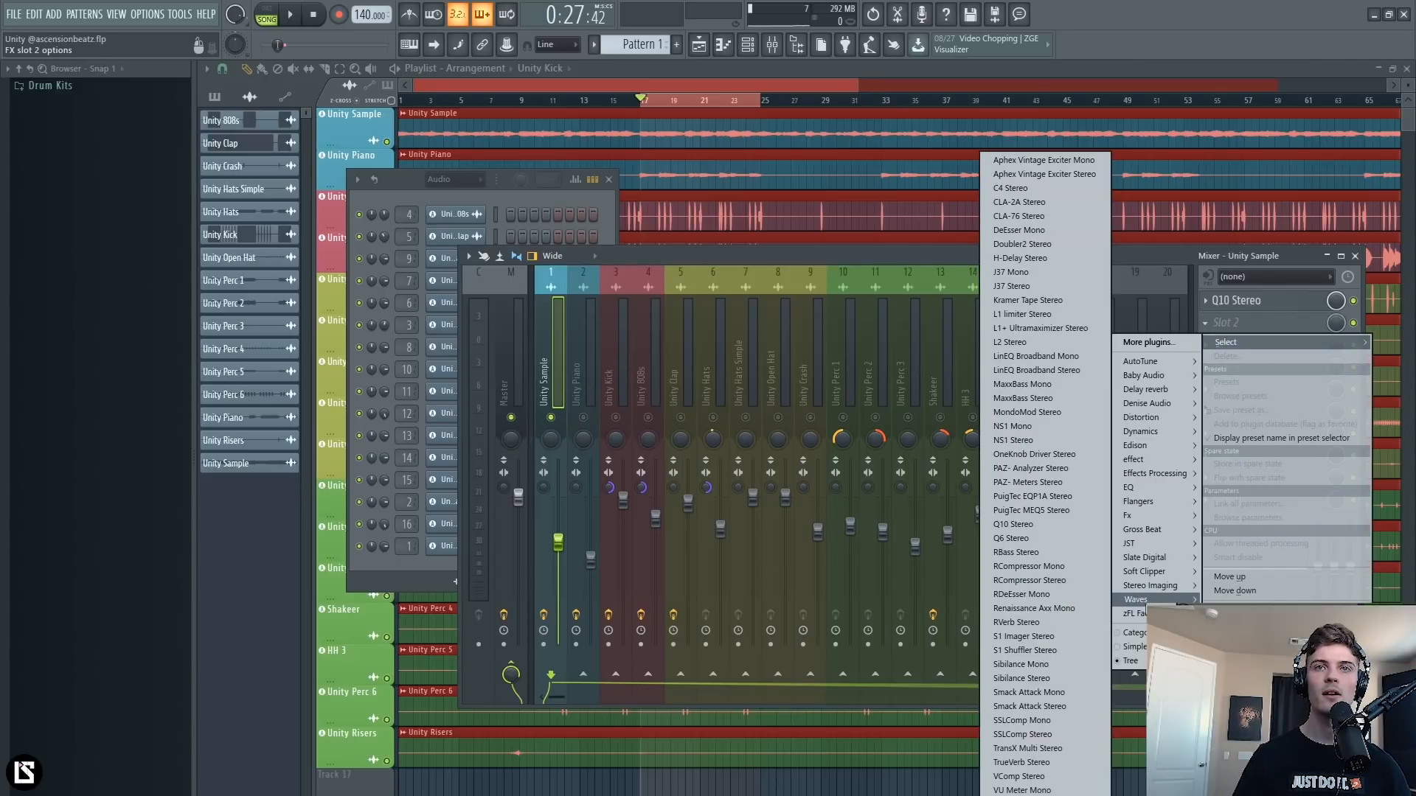
left_click(1022, 622)
left_click_drag(480, 233, 746, 295)
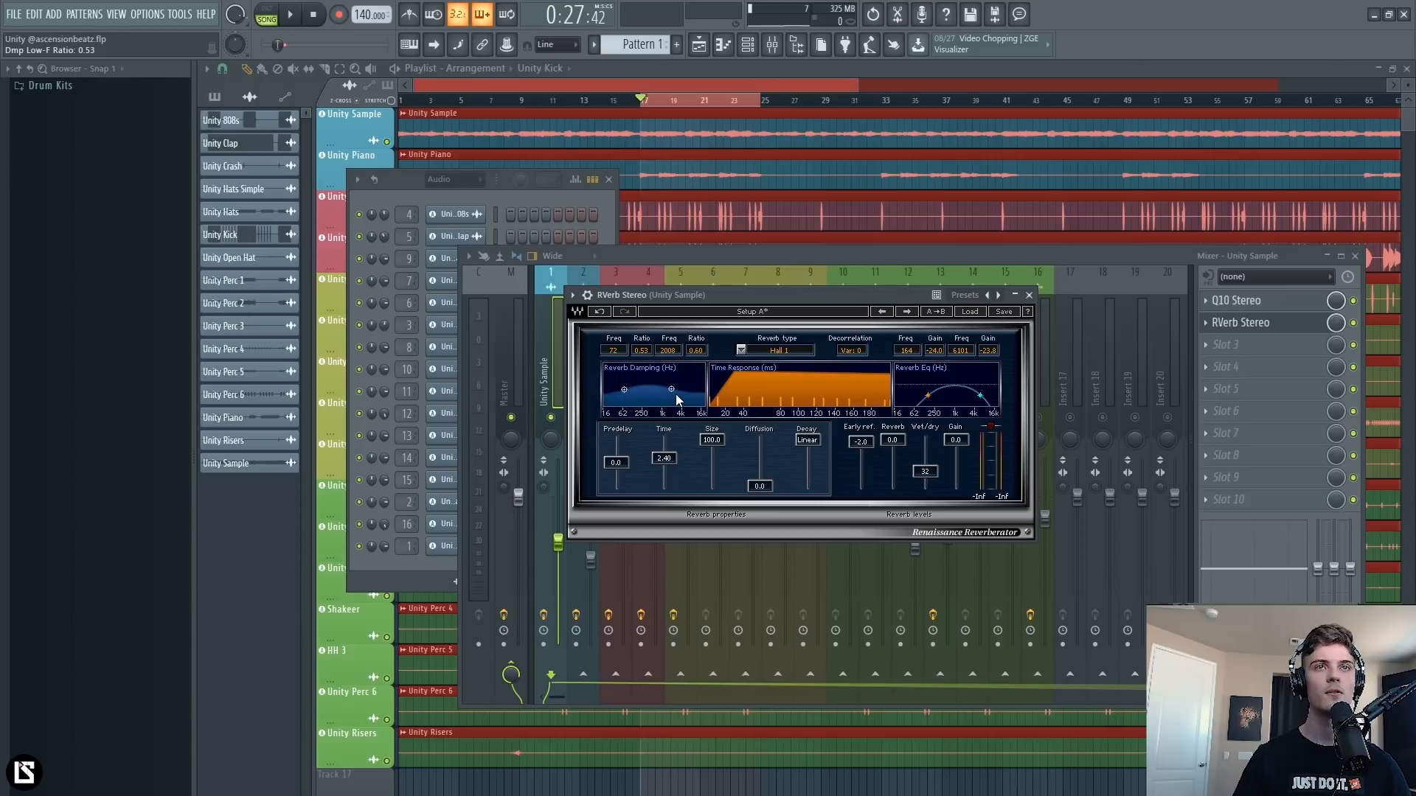
Set Unity Sample's RVerb time to 2.67, wet/dry to 24 and low EQ frequency to about 295 Hz, and play the full mix.
left_click_drag(675, 393, 675, 395)
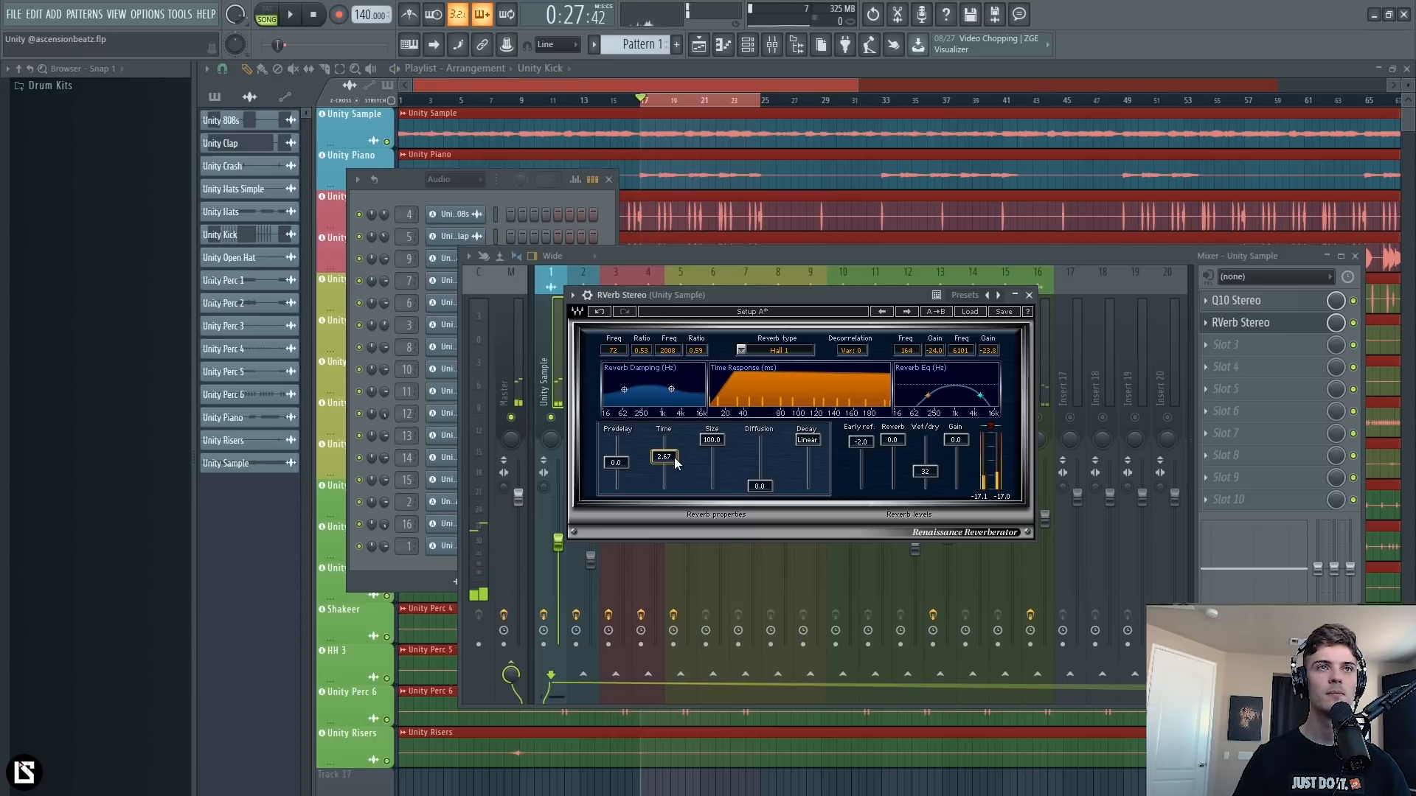
left_click(670, 259)
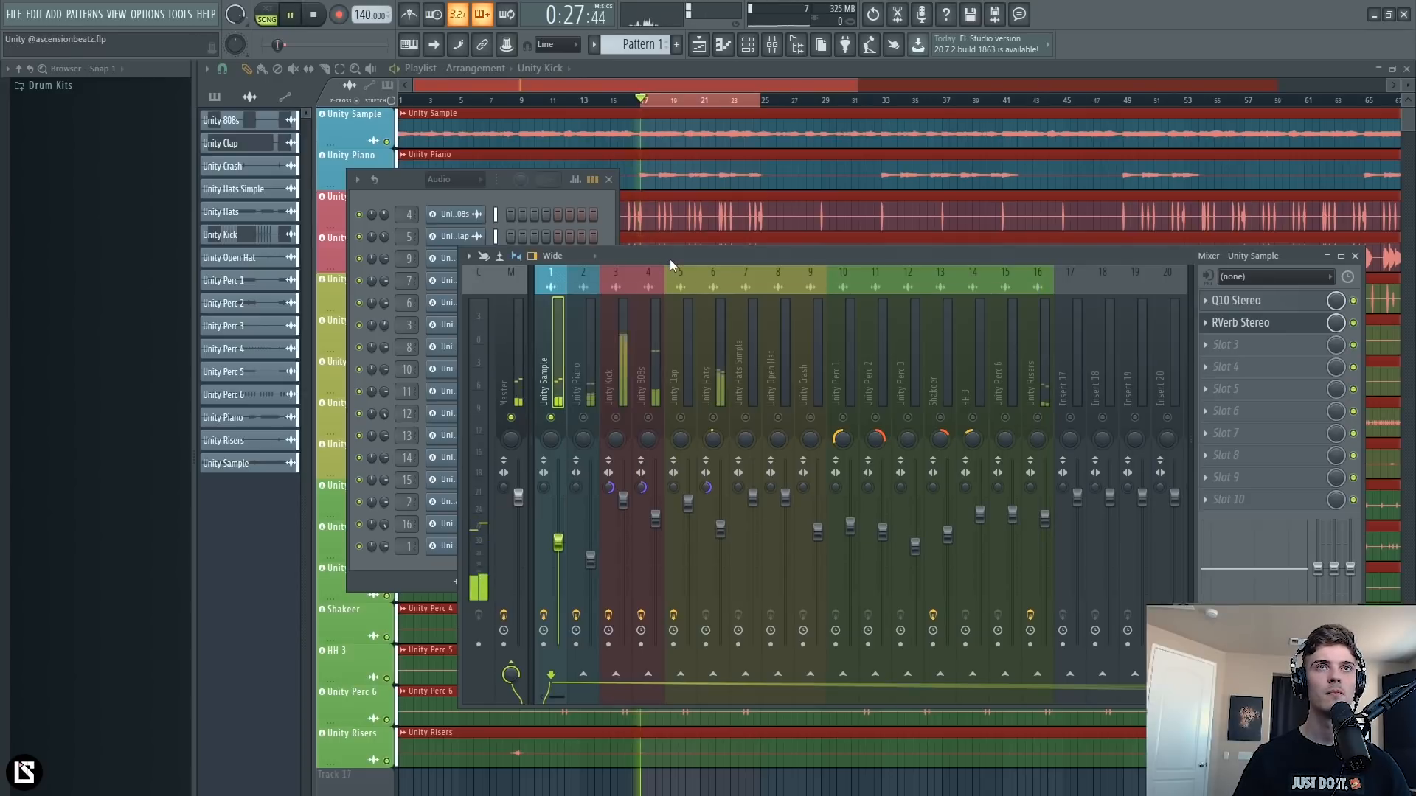
left_click(1275, 331)
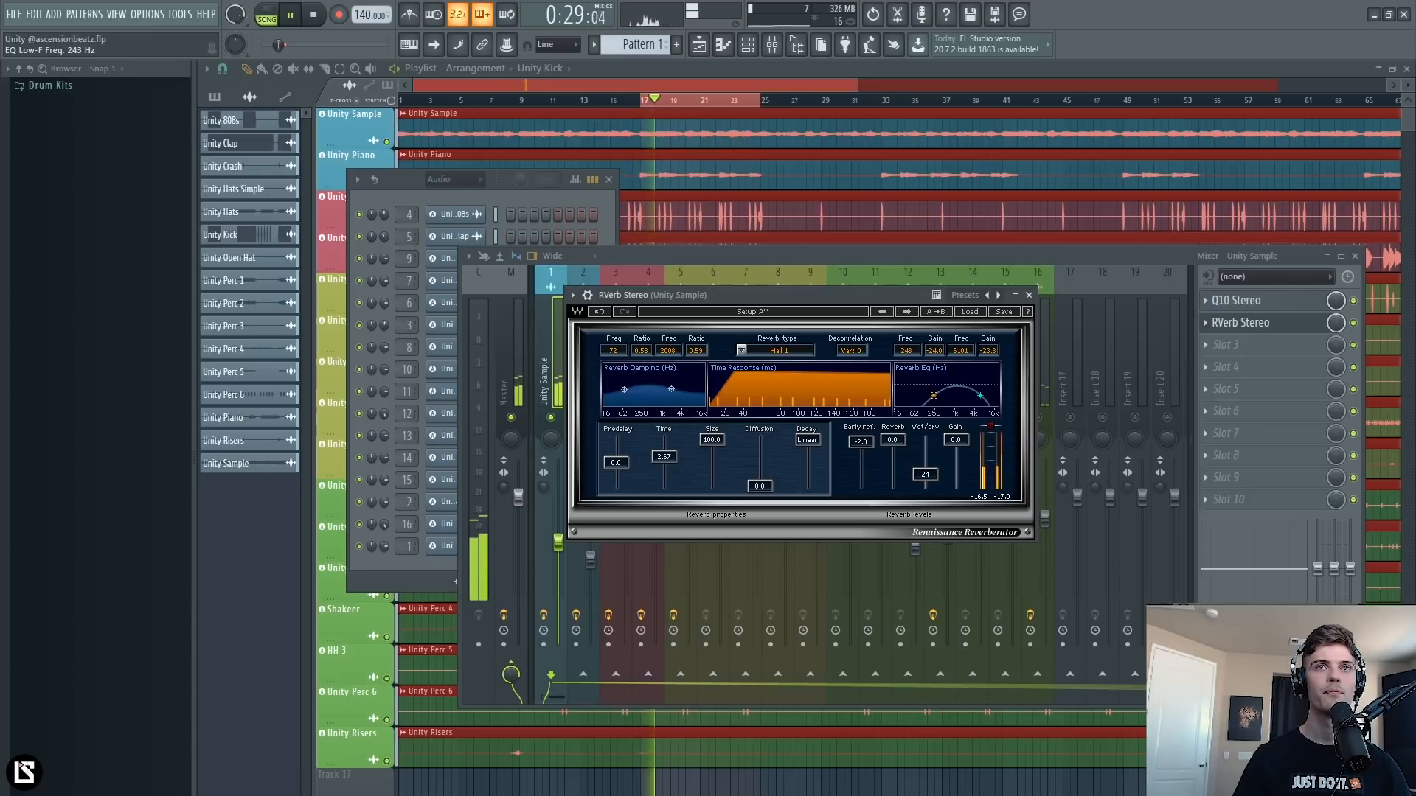
left_click_drag(933, 396, 937, 396)
key("space")
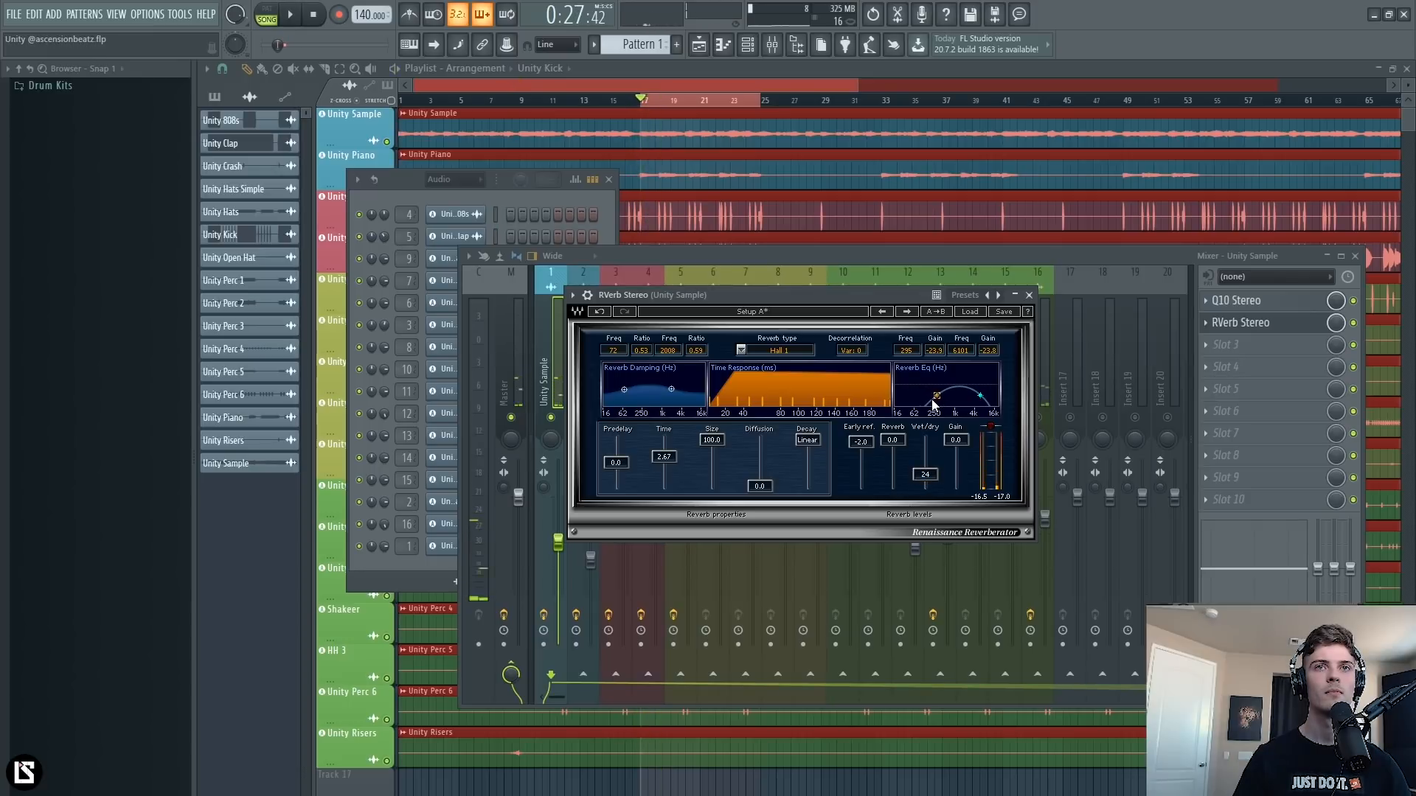
left_click(767, 254)
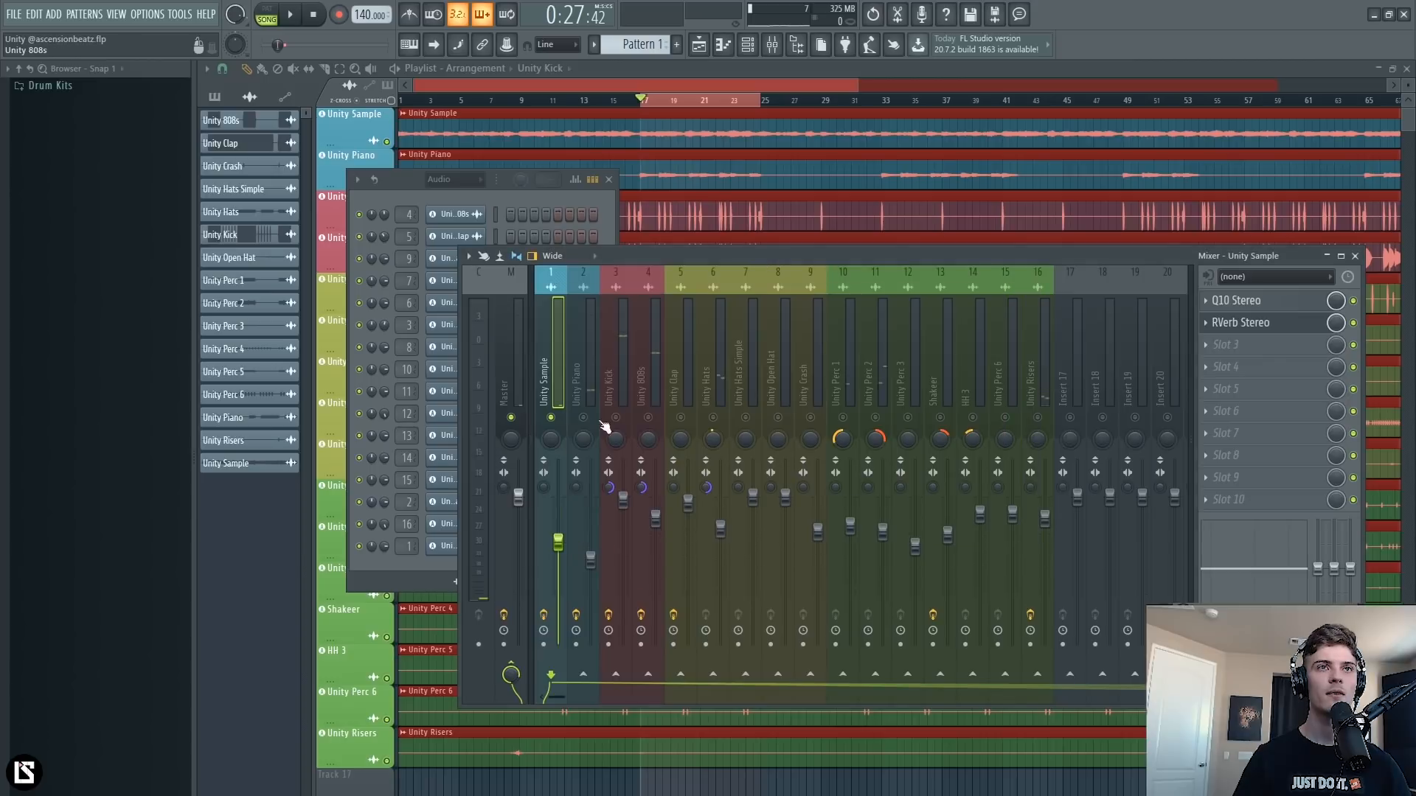
key("space")
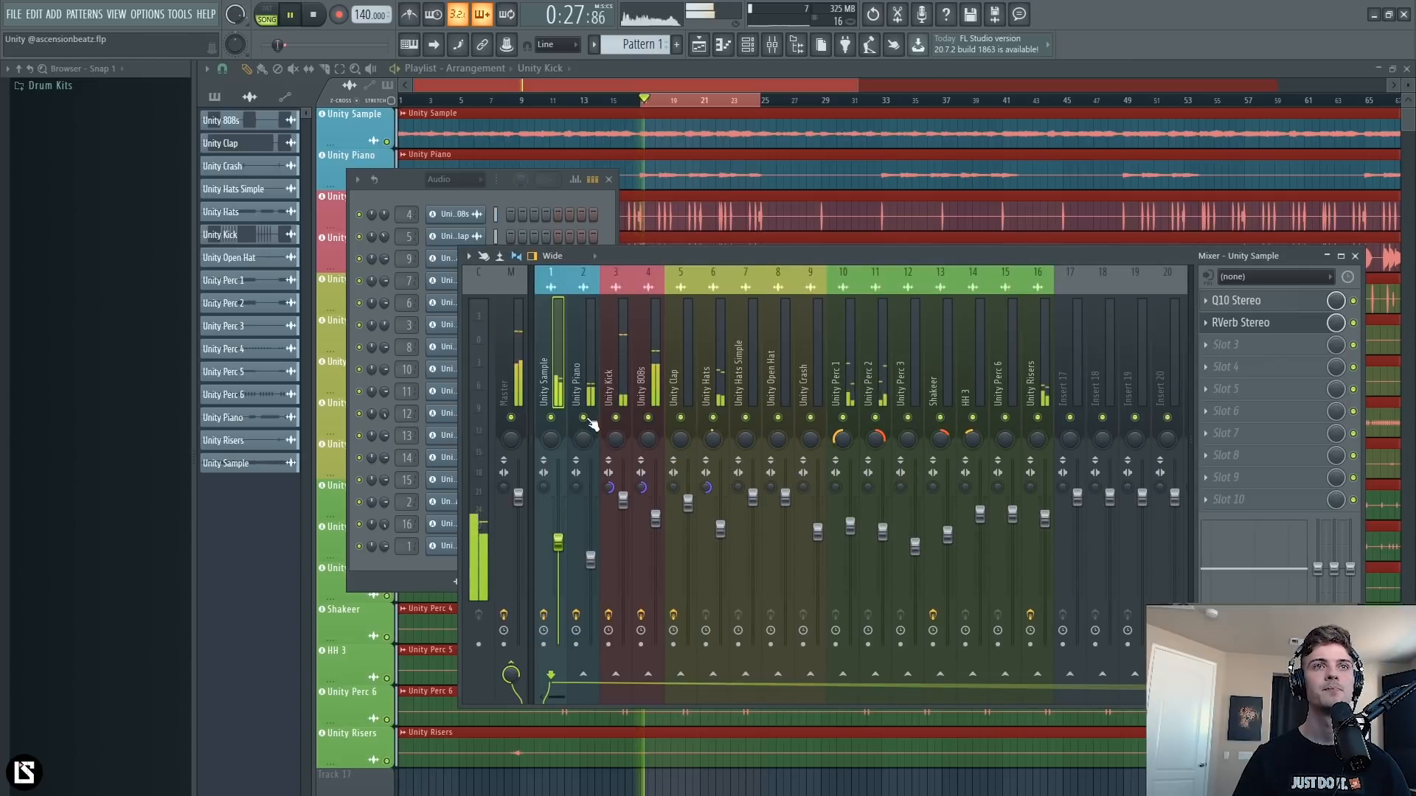
Add the JST Gain Reduction plugin to the third effect slot of Unity Clap.
left_click(682, 391)
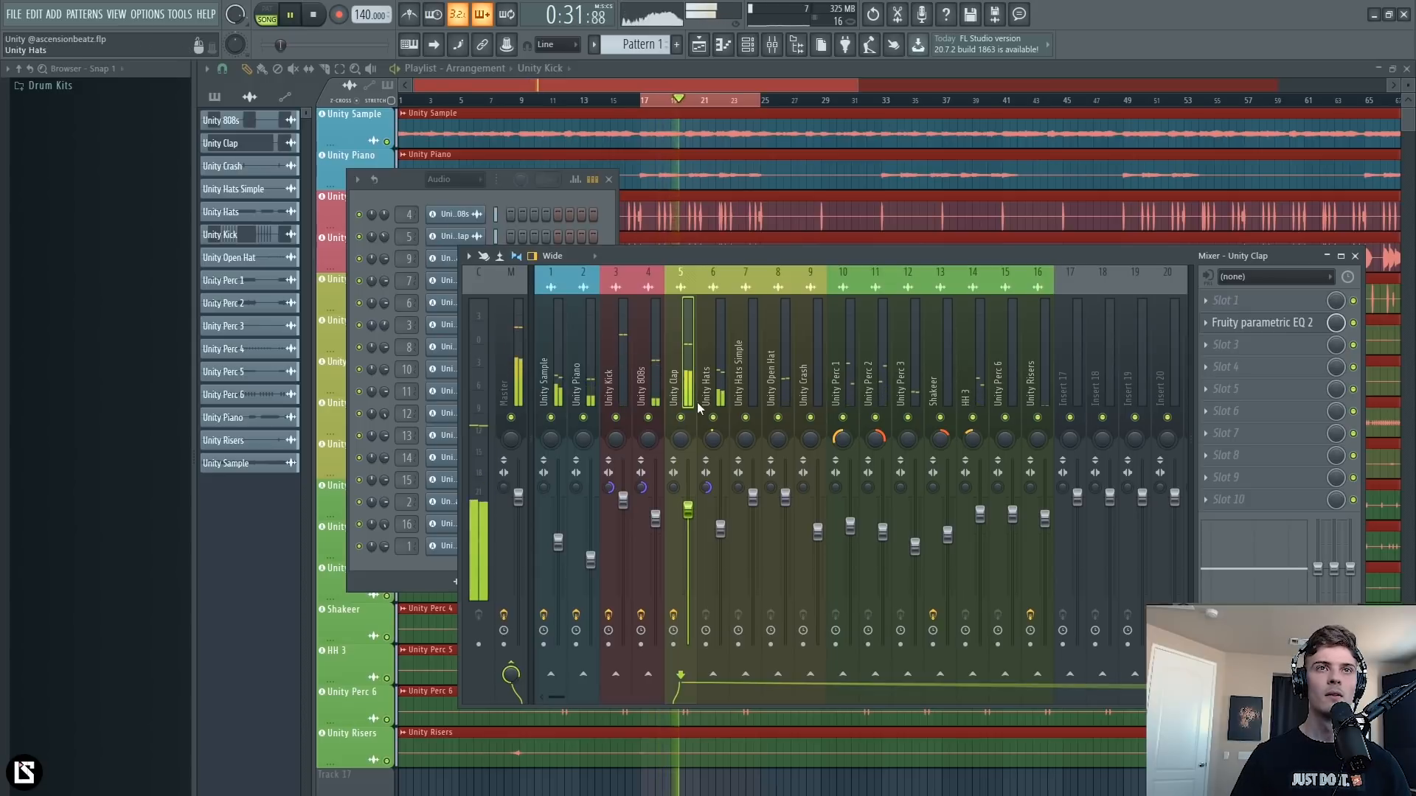
left_click(1221, 346)
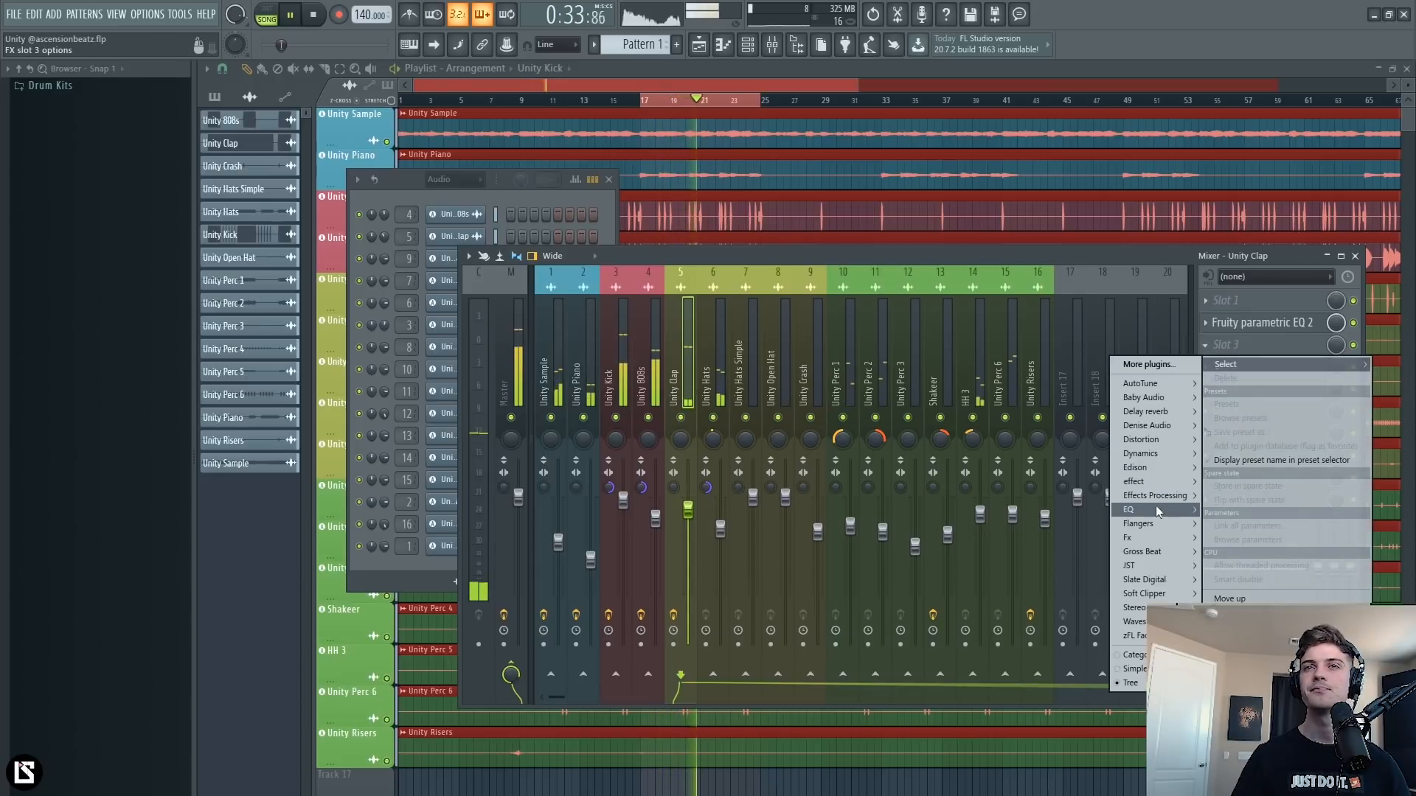
mouse_move(1150, 554)
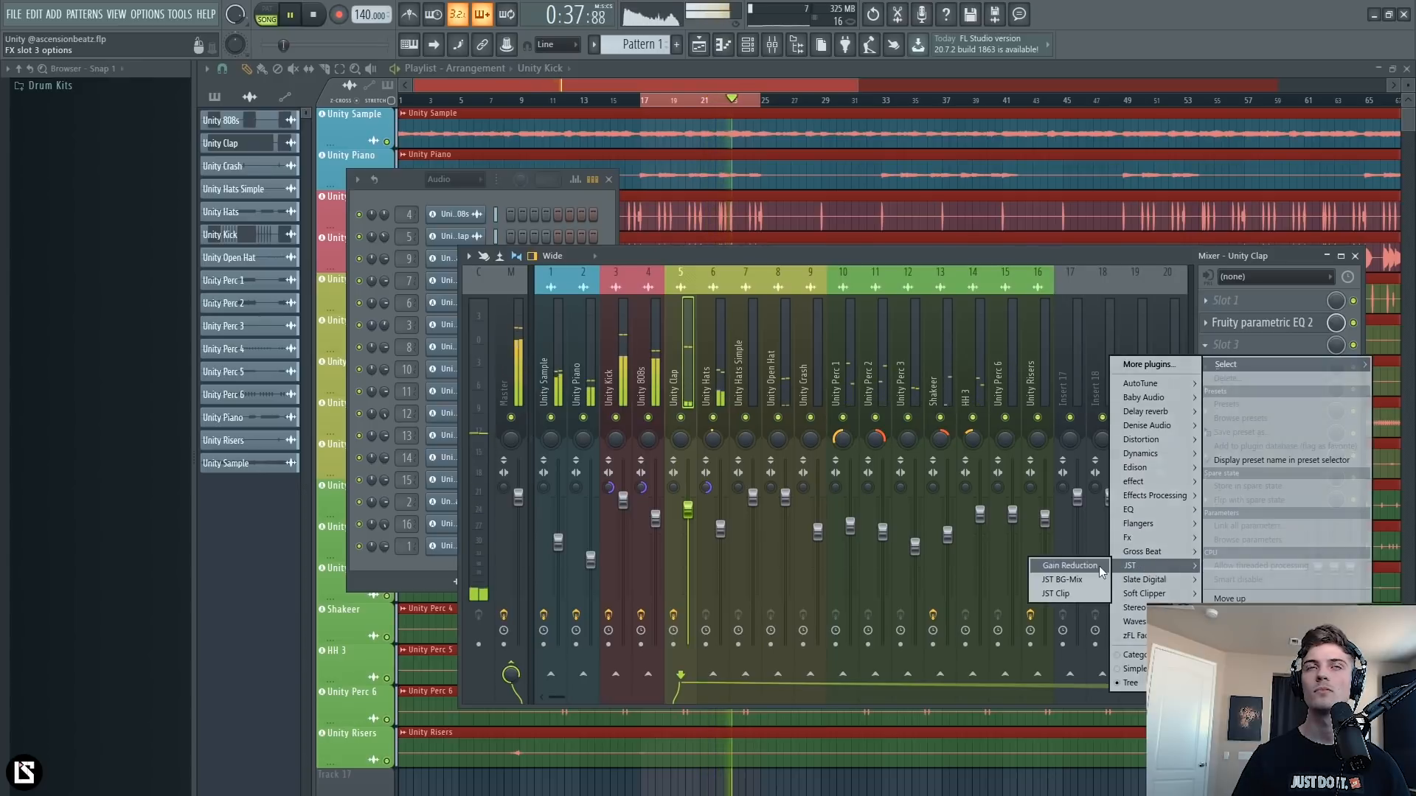
left_click(1069, 566)
key("space")
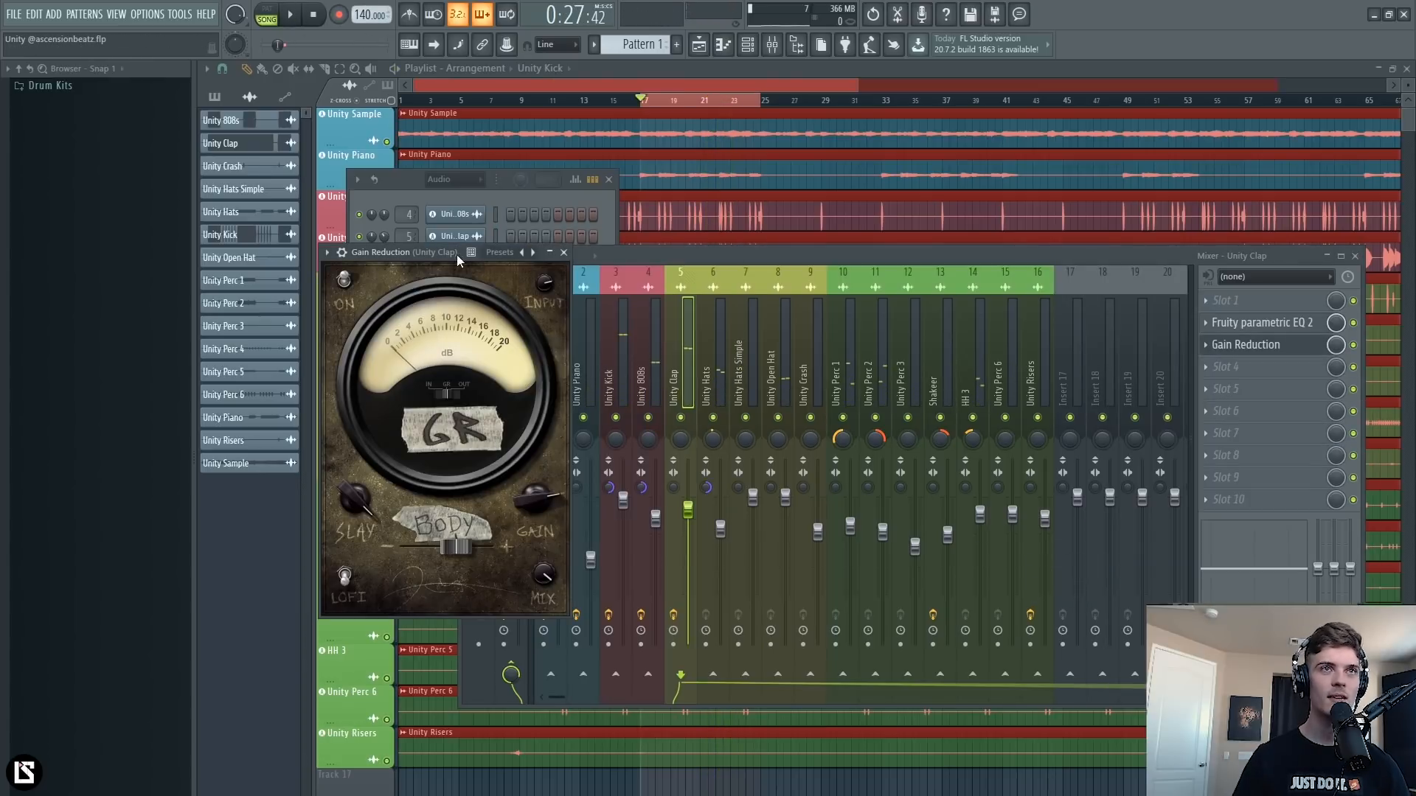
left_click_drag(399, 253, 459, 286)
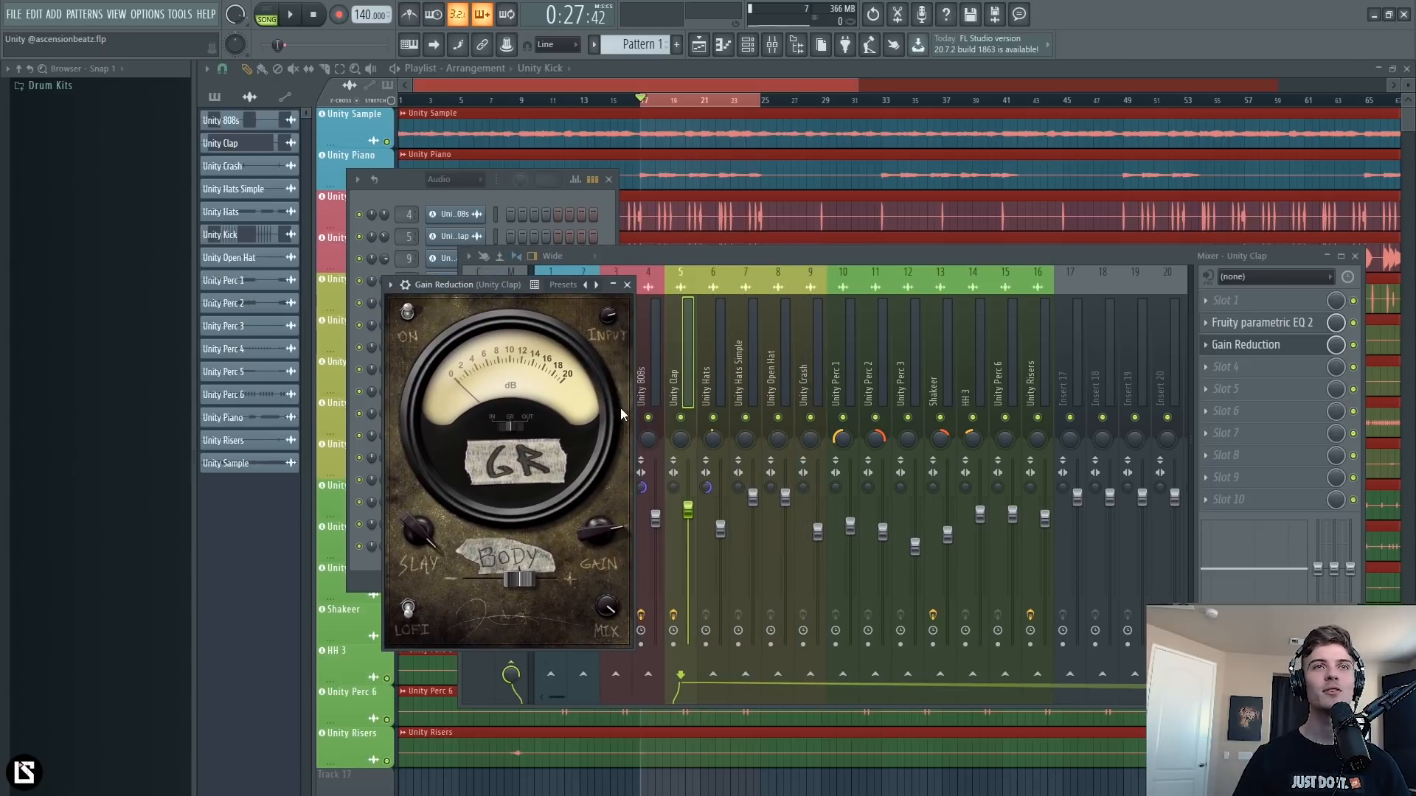
Solo Unity Clap, listen to it, and raise the Body setting of Gain Reduction slightly.
left_click(685, 431)
left_click(443, 292)
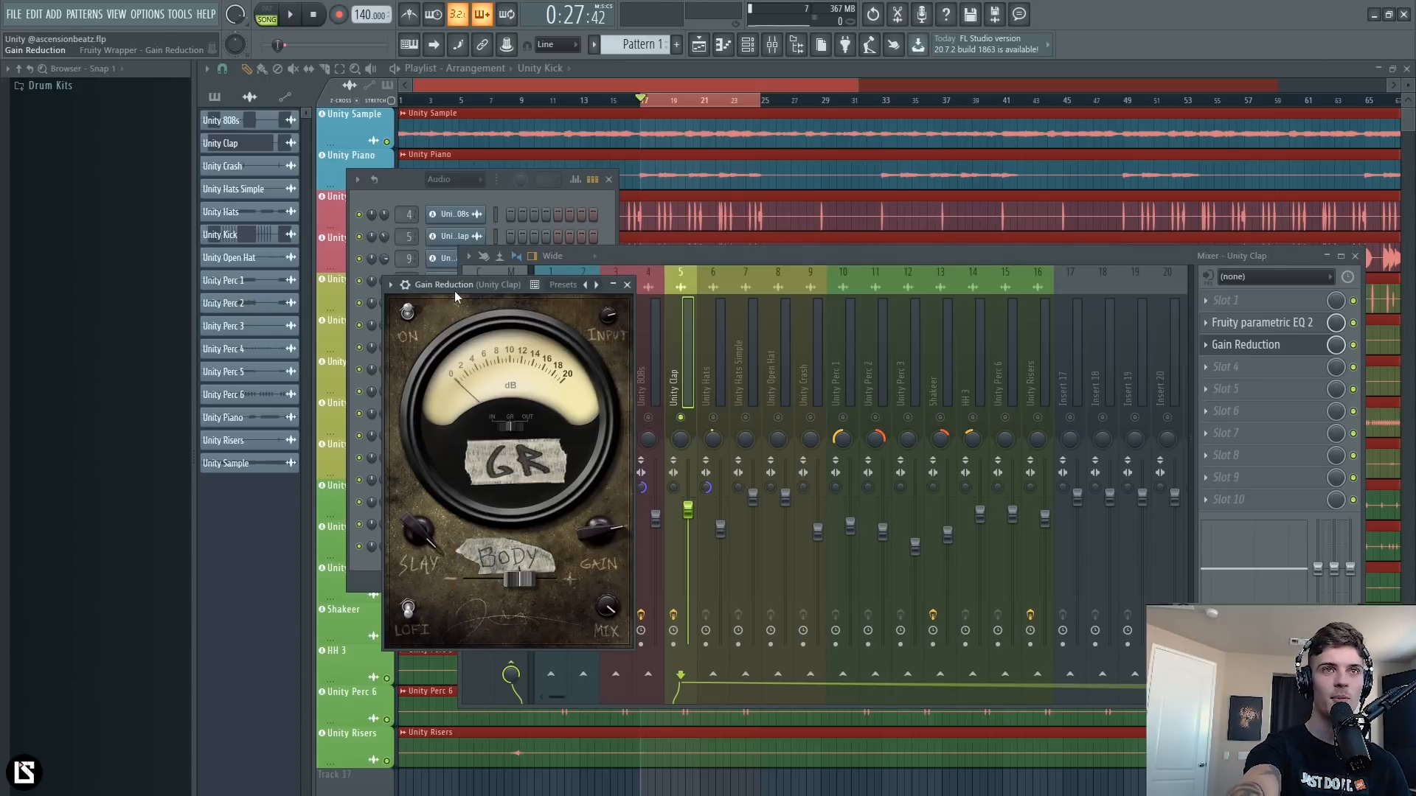
key("space")
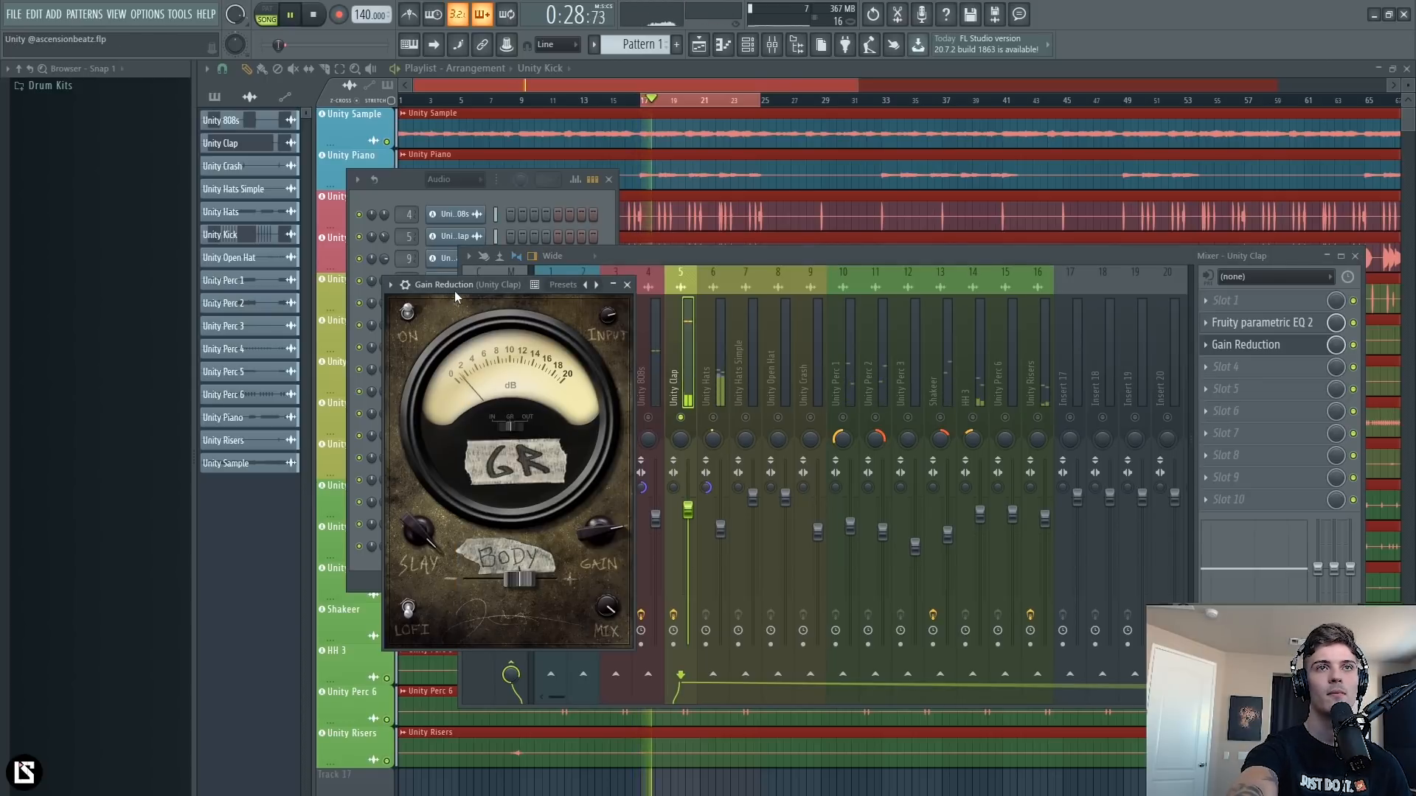
key("space")
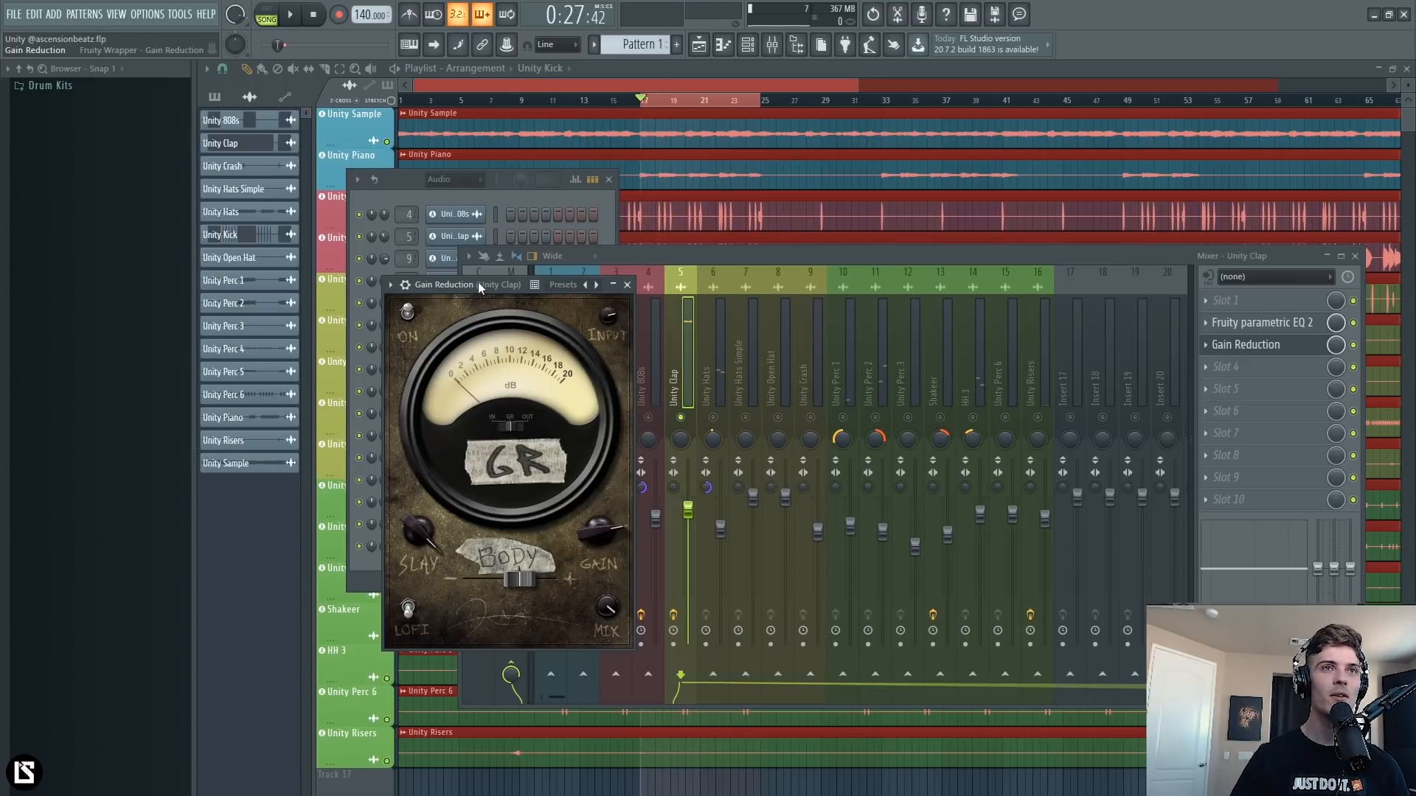
left_click_drag(480, 285, 498, 287)
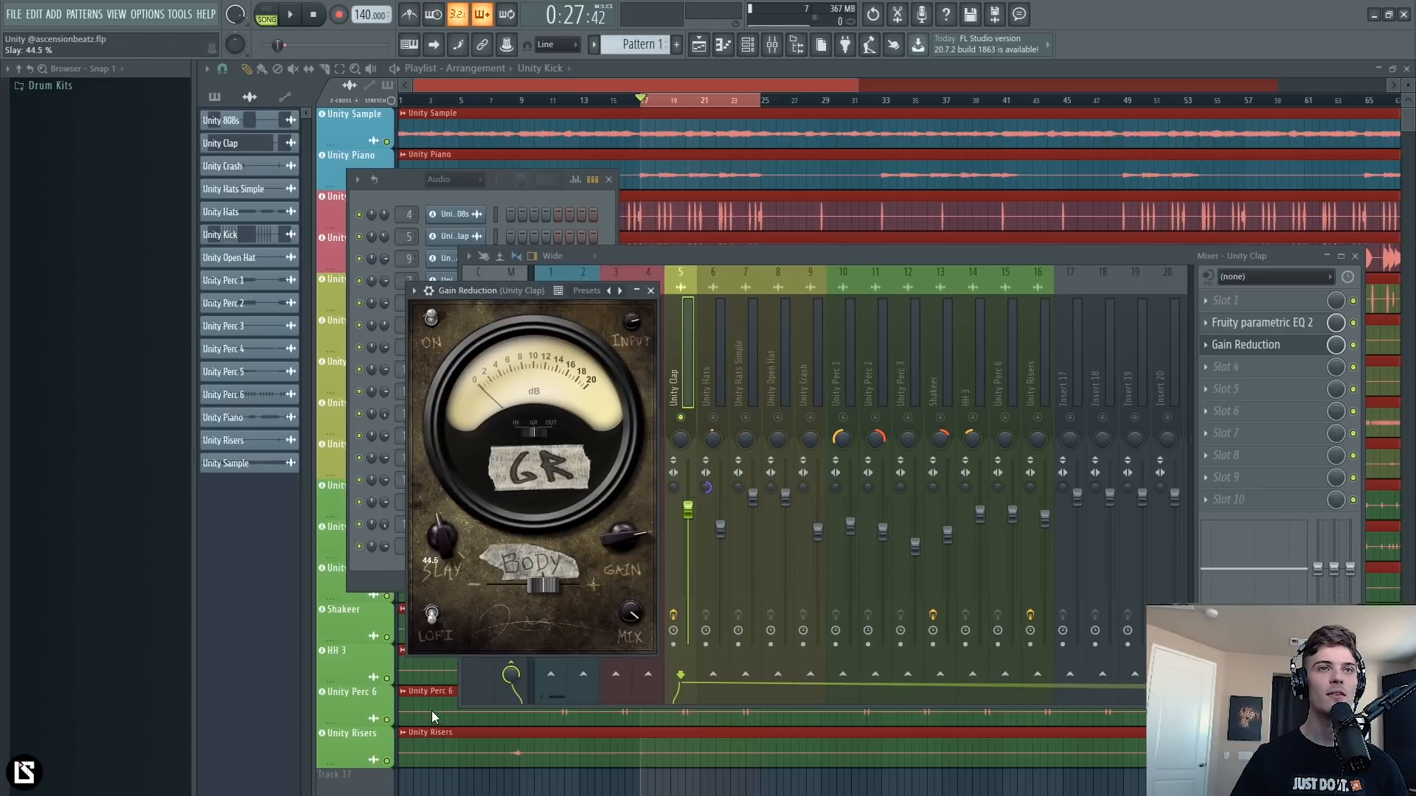
left_click_drag(550, 589, 557, 588)
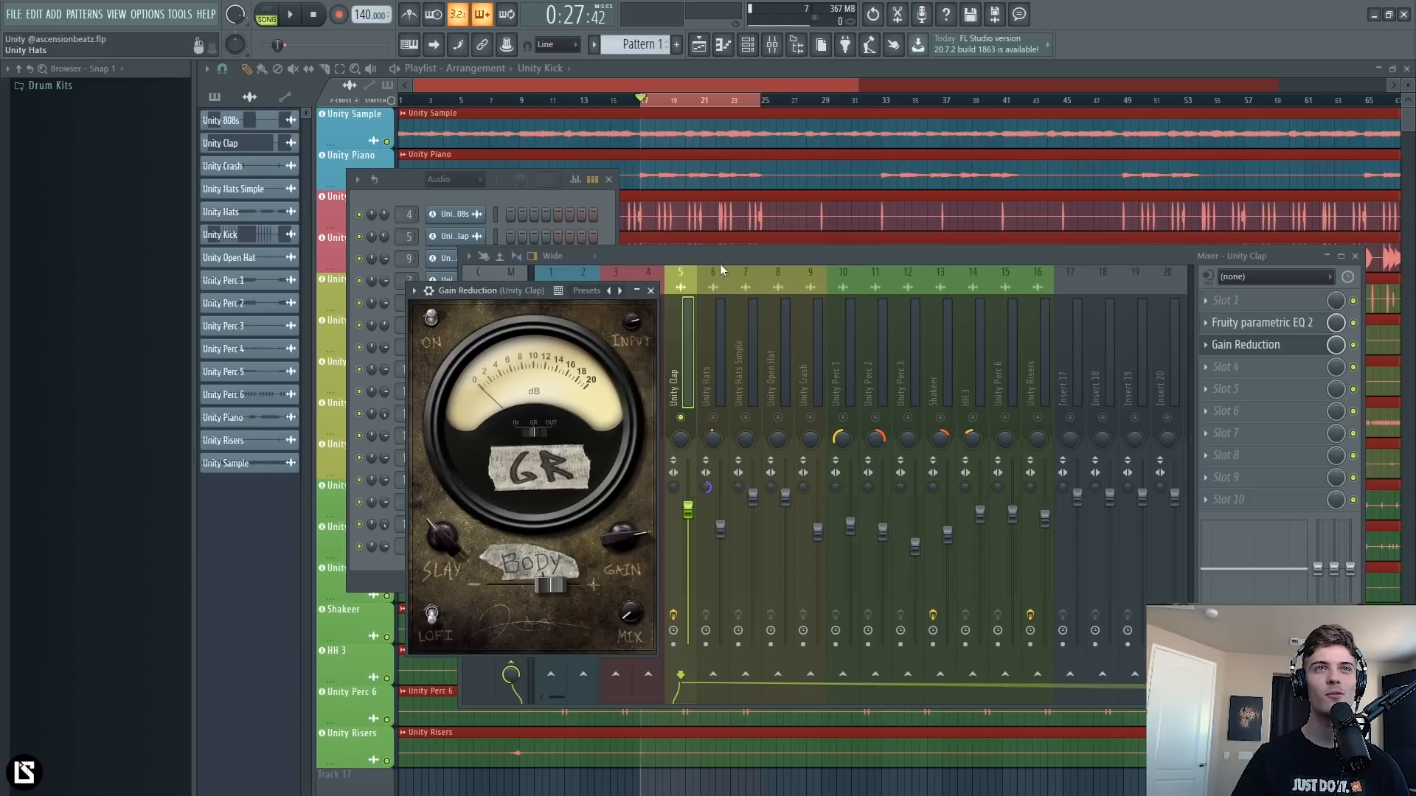
Place the Gain Reduction window beside the mixer and set its mix to 22% during playback.
left_click_drag(488, 292, 673, 282)
left_click(597, 263)
left_click_drag(400, 260, 459, 296)
key("space")
mouse_move(616, 594)
left_click_drag(617, 594, 618, 575)
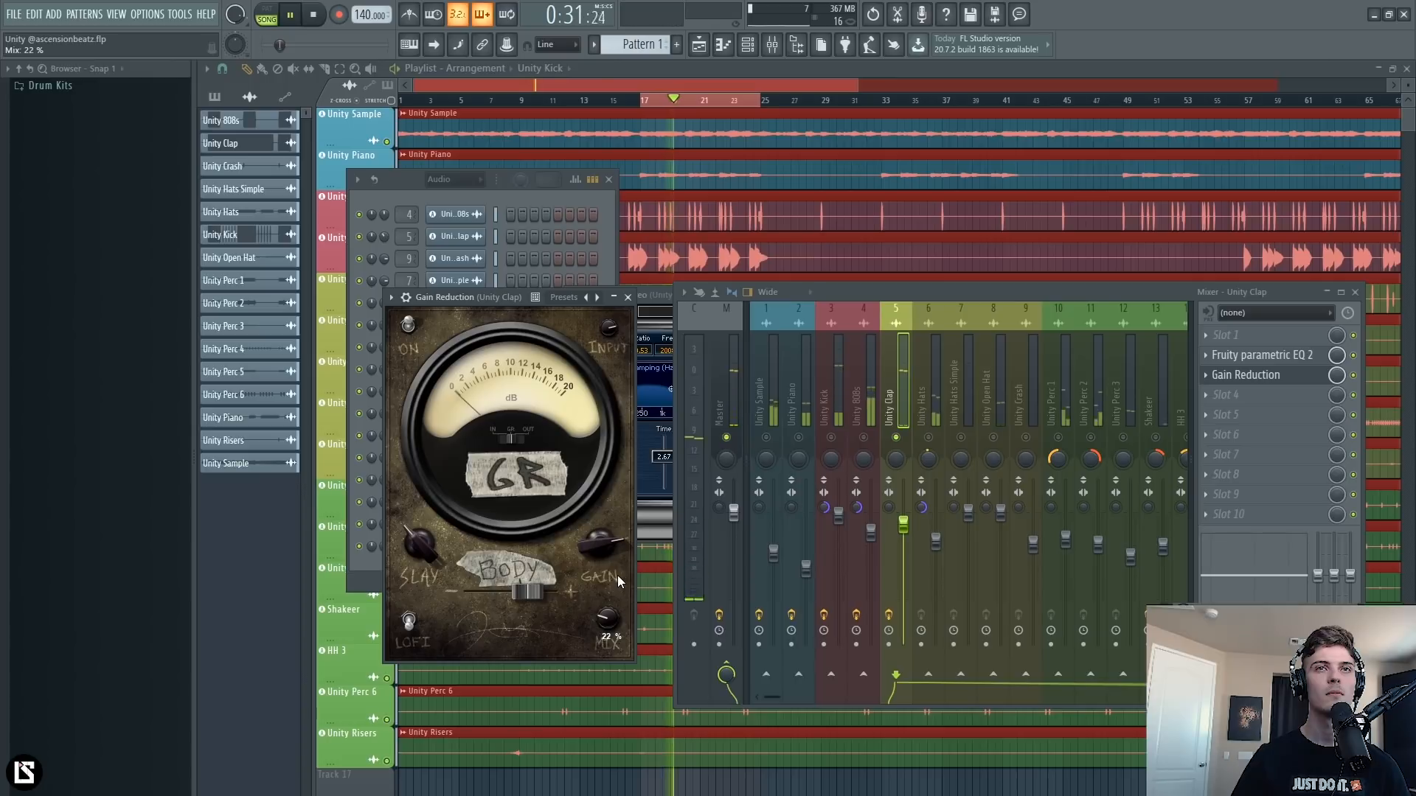
Compare Unity Clap with its effects on and off, and examine its Fruity parametric EQ 2 curve during playback.
key("space")
key("space")
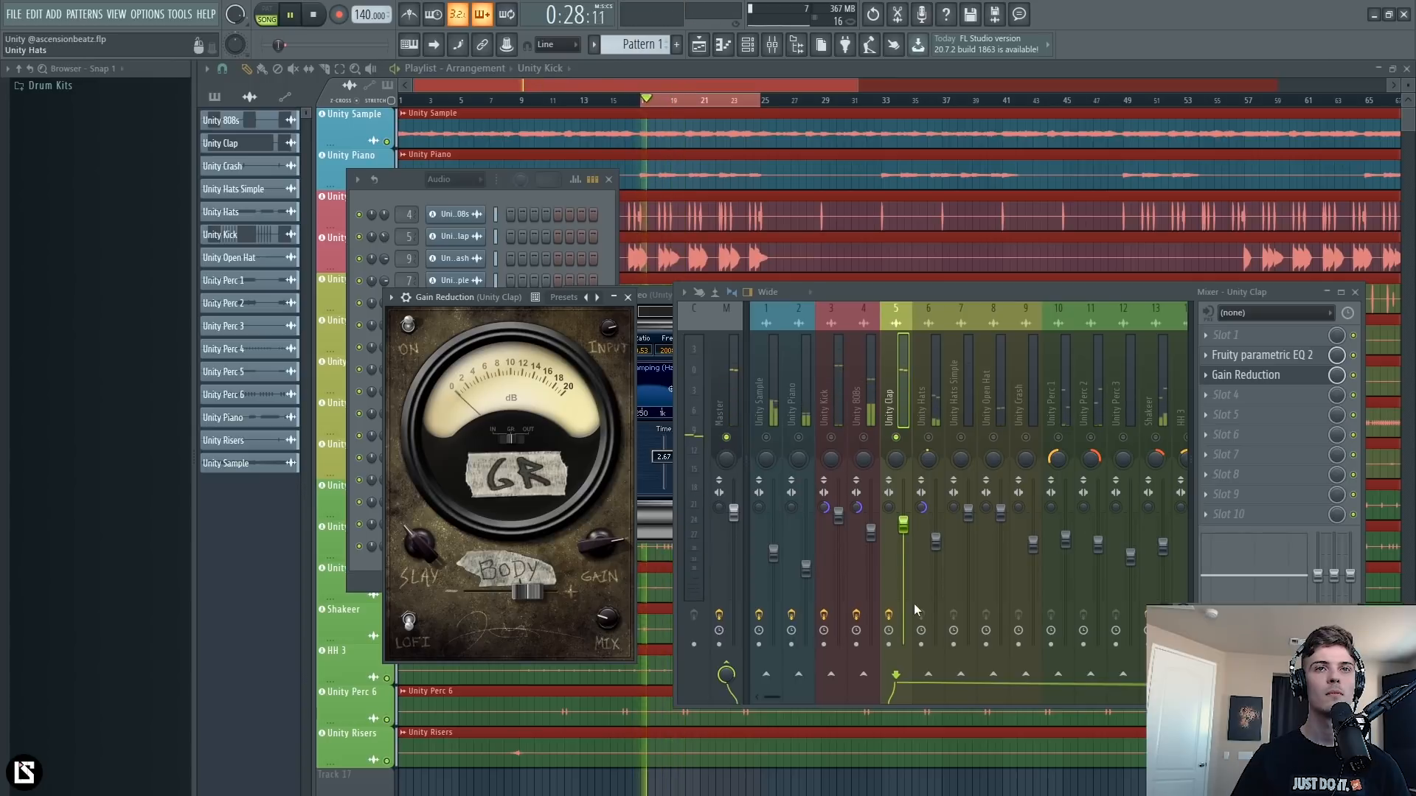
left_click(893, 615)
key("space")
key("space")
left_click(890, 615)
key("space")
key("space")
key("space")
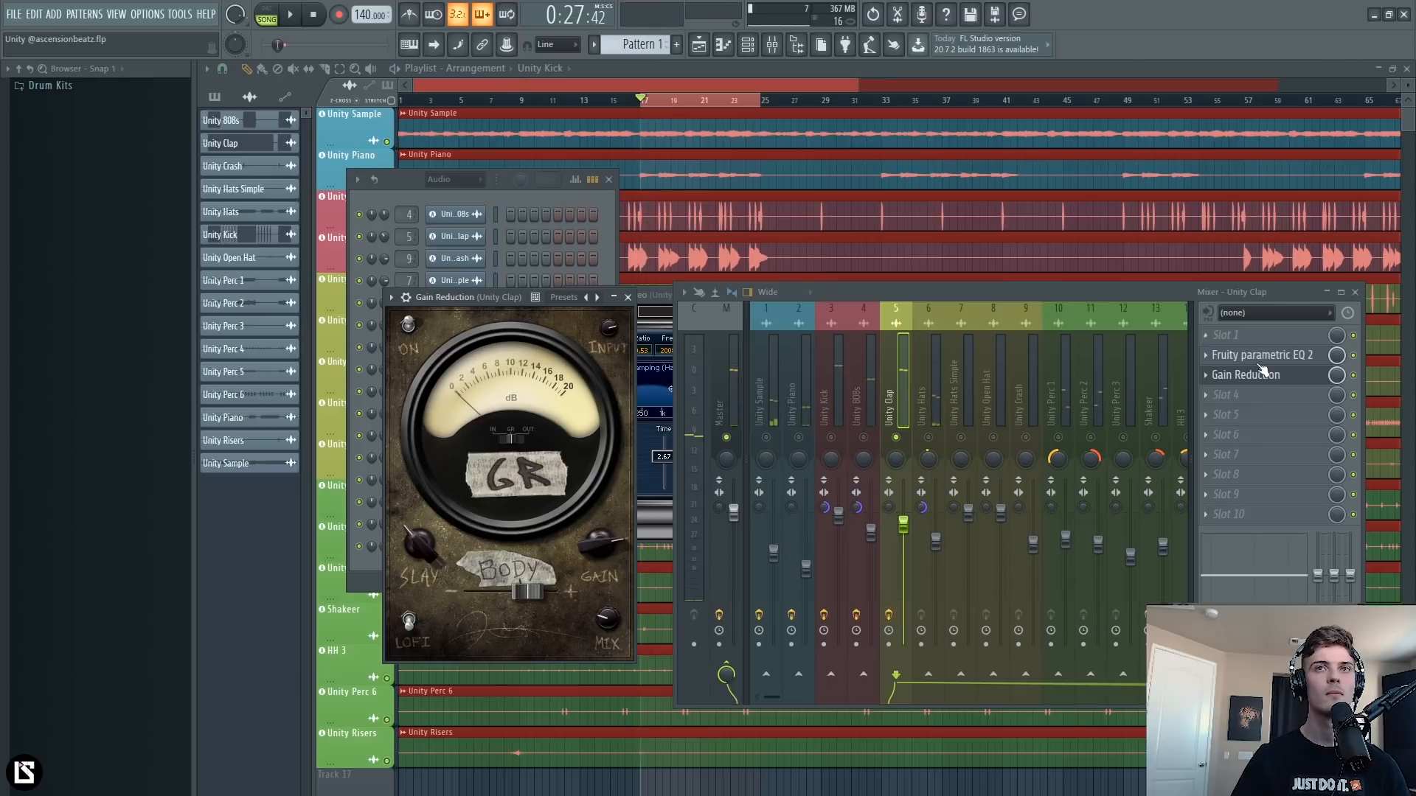
left_click(1274, 359)
key("space")
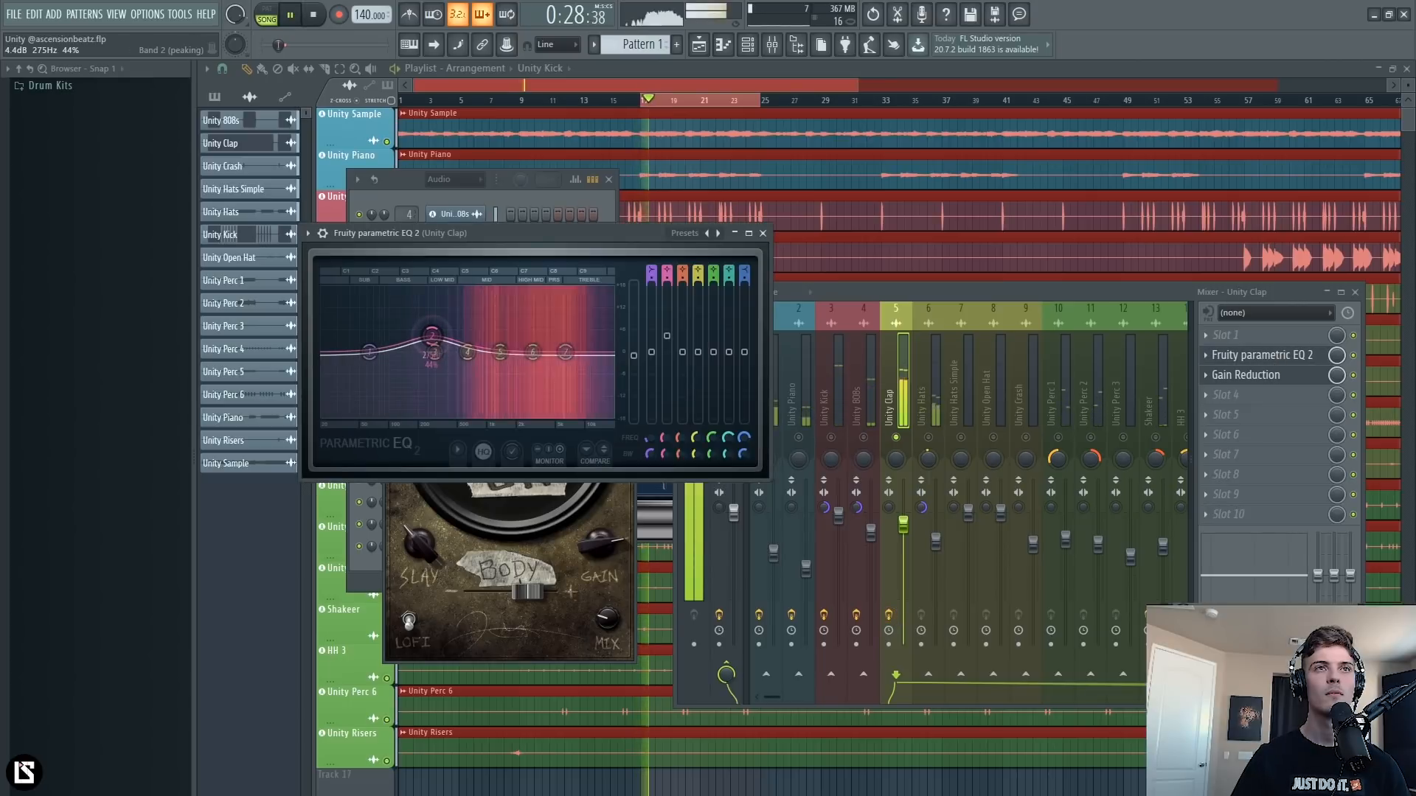
left_click(763, 233)
key("space")
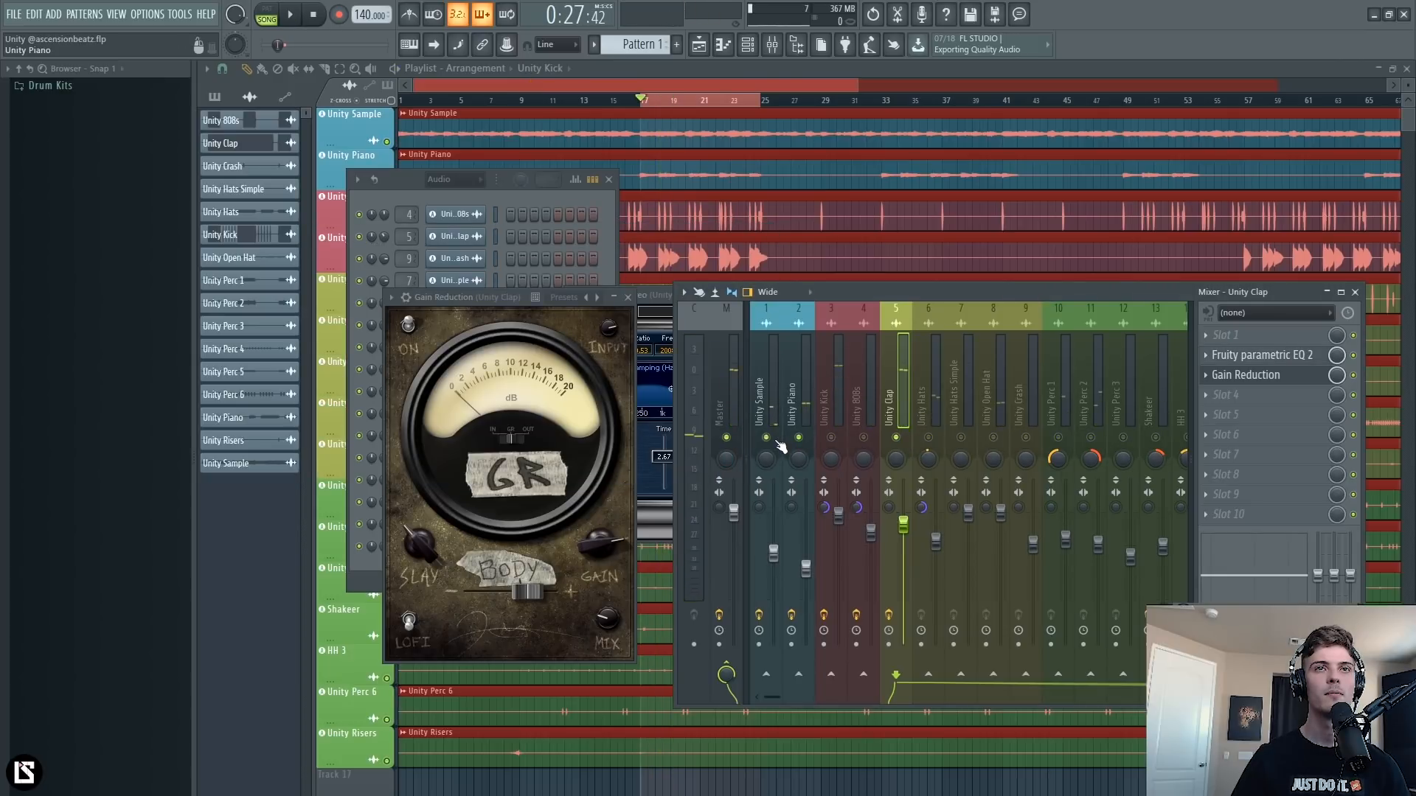
Mute Unity Sample and Unity Piano, and lower the clap's Gain Reduction mix to 13% while the drums play.
right_click(777, 441)
right_click(777, 442)
left_click(773, 441)
left_click(796, 441)
key("space")
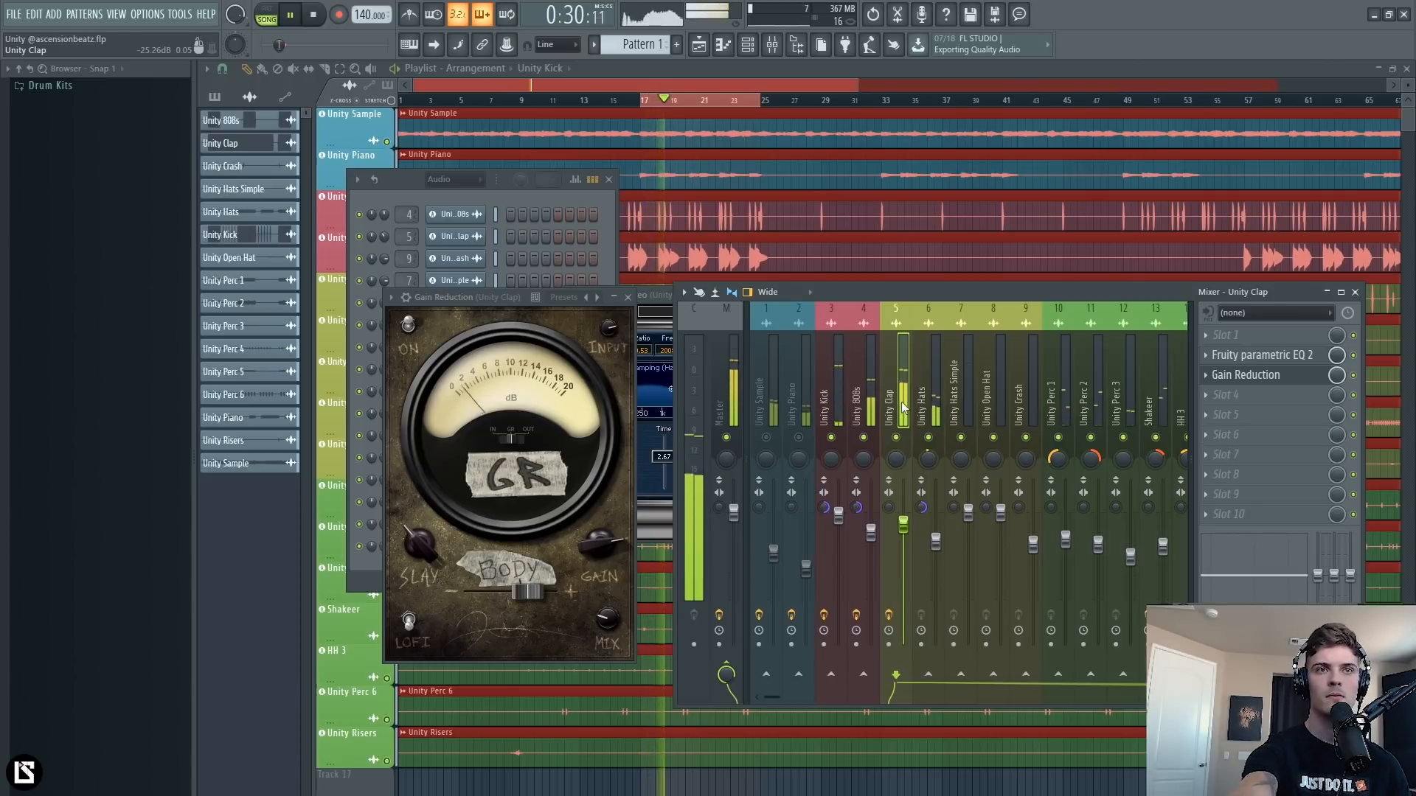
left_click_drag(610, 620, 609, 632)
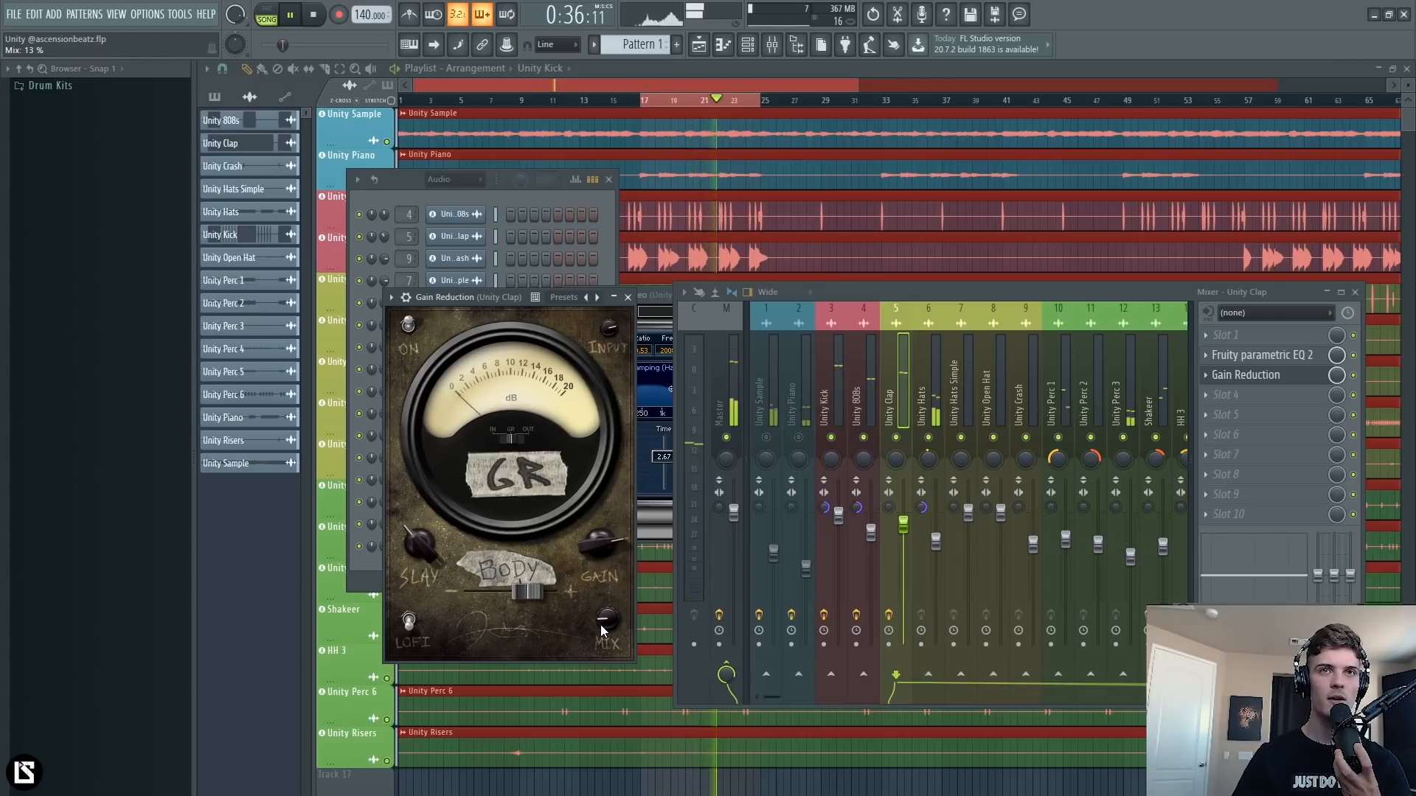
Listen to the drums while checking Unity Hats and Unity Perc 2 in the mixer, and solo Unity Perc 1.
left_click_drag(851, 283, 713, 222)
left_click(789, 333)
left_click(789, 401)
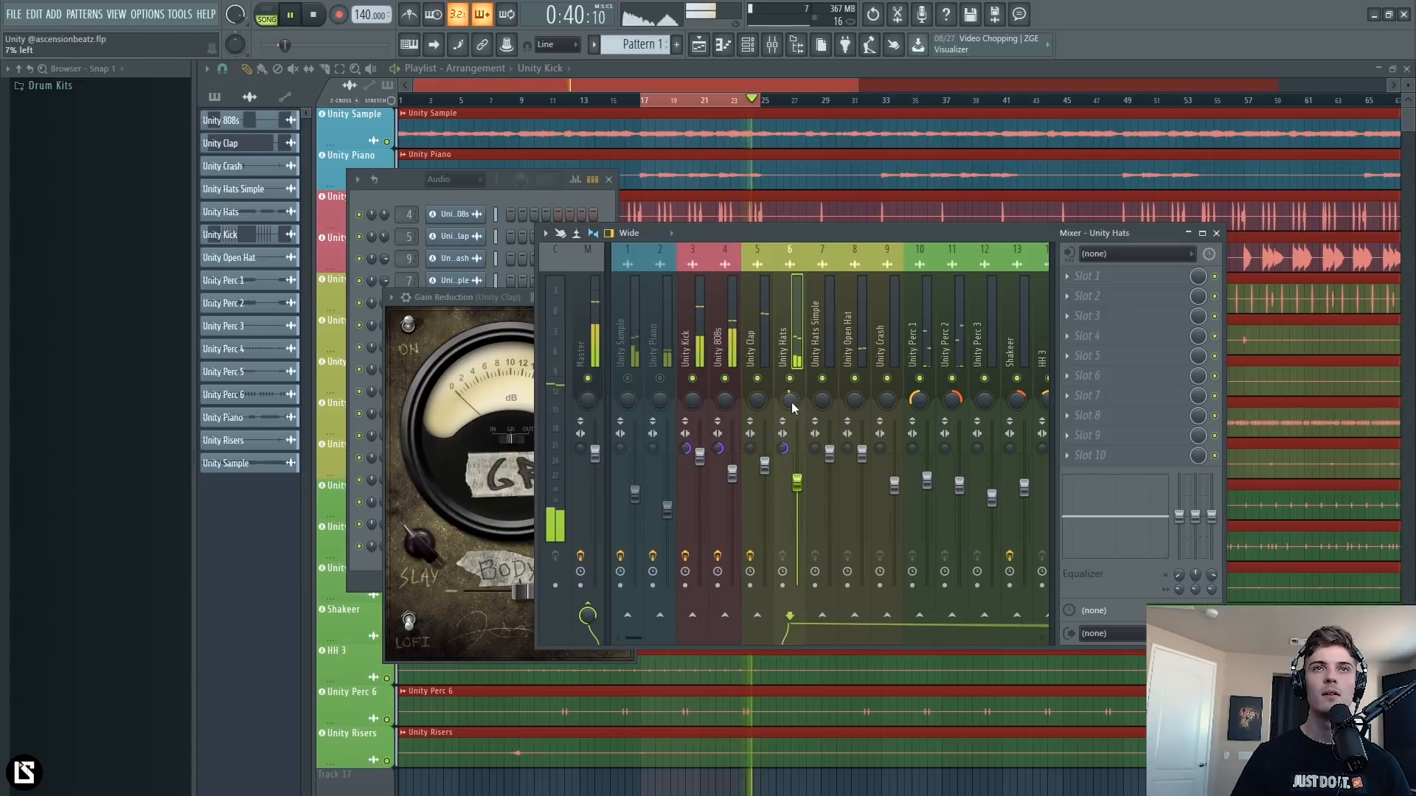
left_click(950, 338)
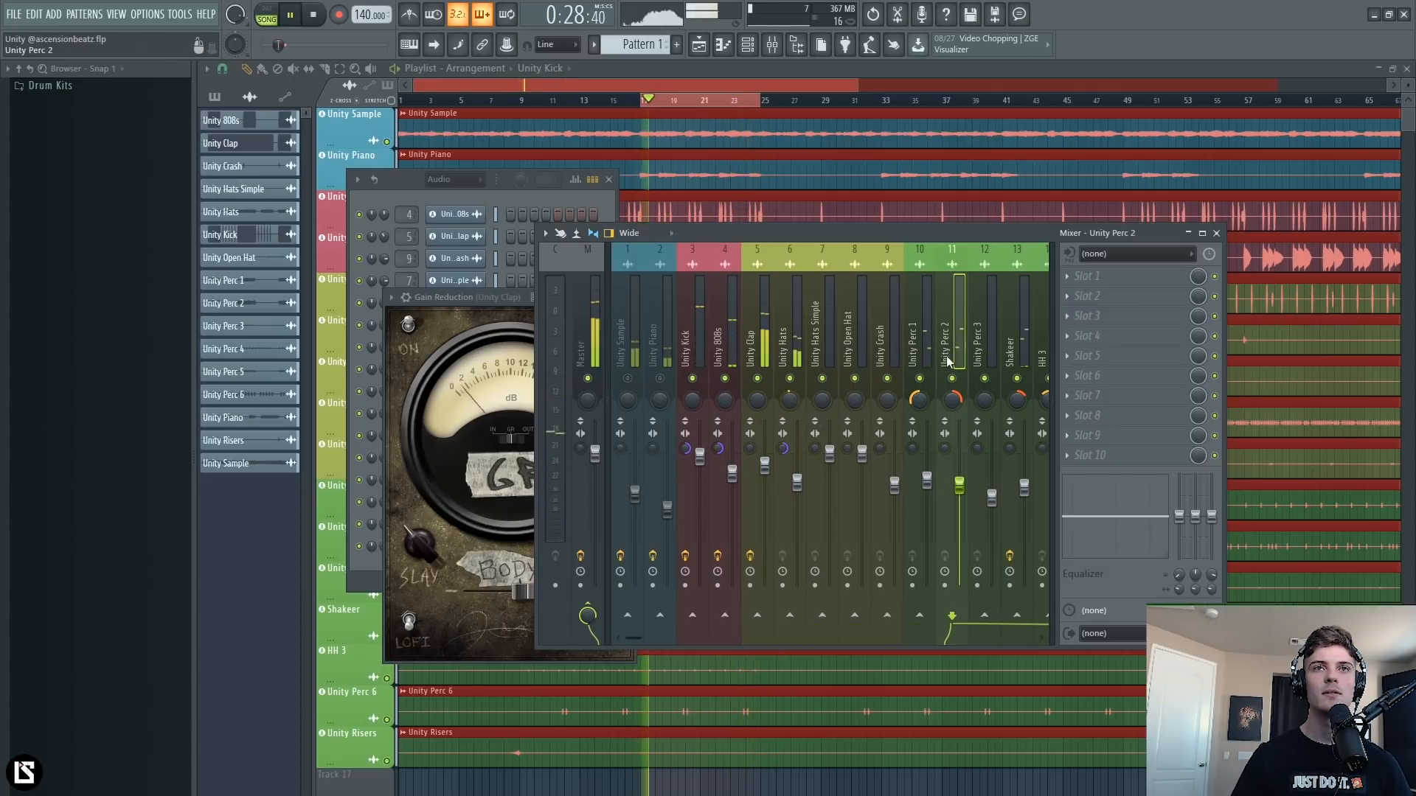
right_click(921, 379)
key("space")
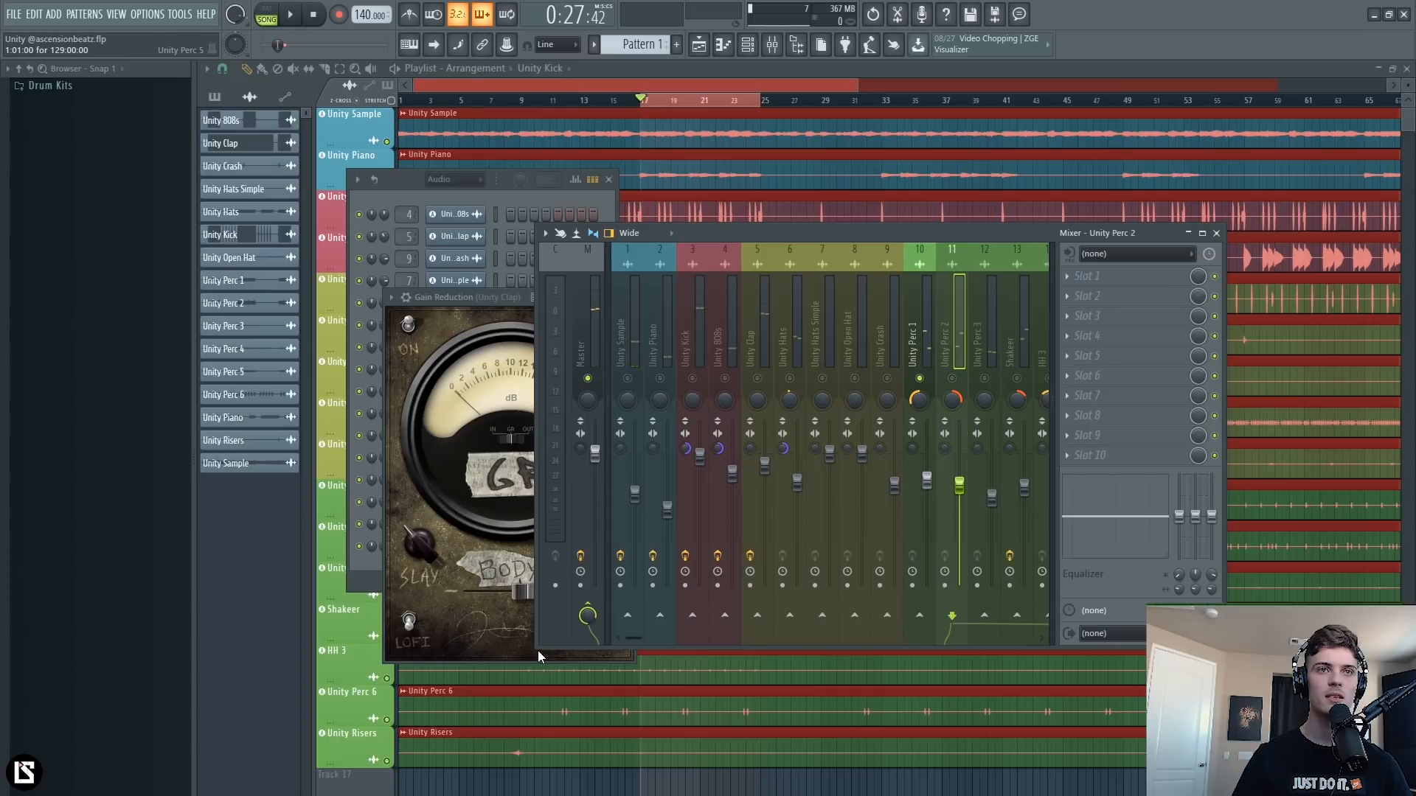
Enlarge the mixer, play only tracks 10 to 16, Unity Perc 1 through Unity Risers, and raise HH 3's volume to 0.0 dB.
left_click_drag(538, 650, 324, 724)
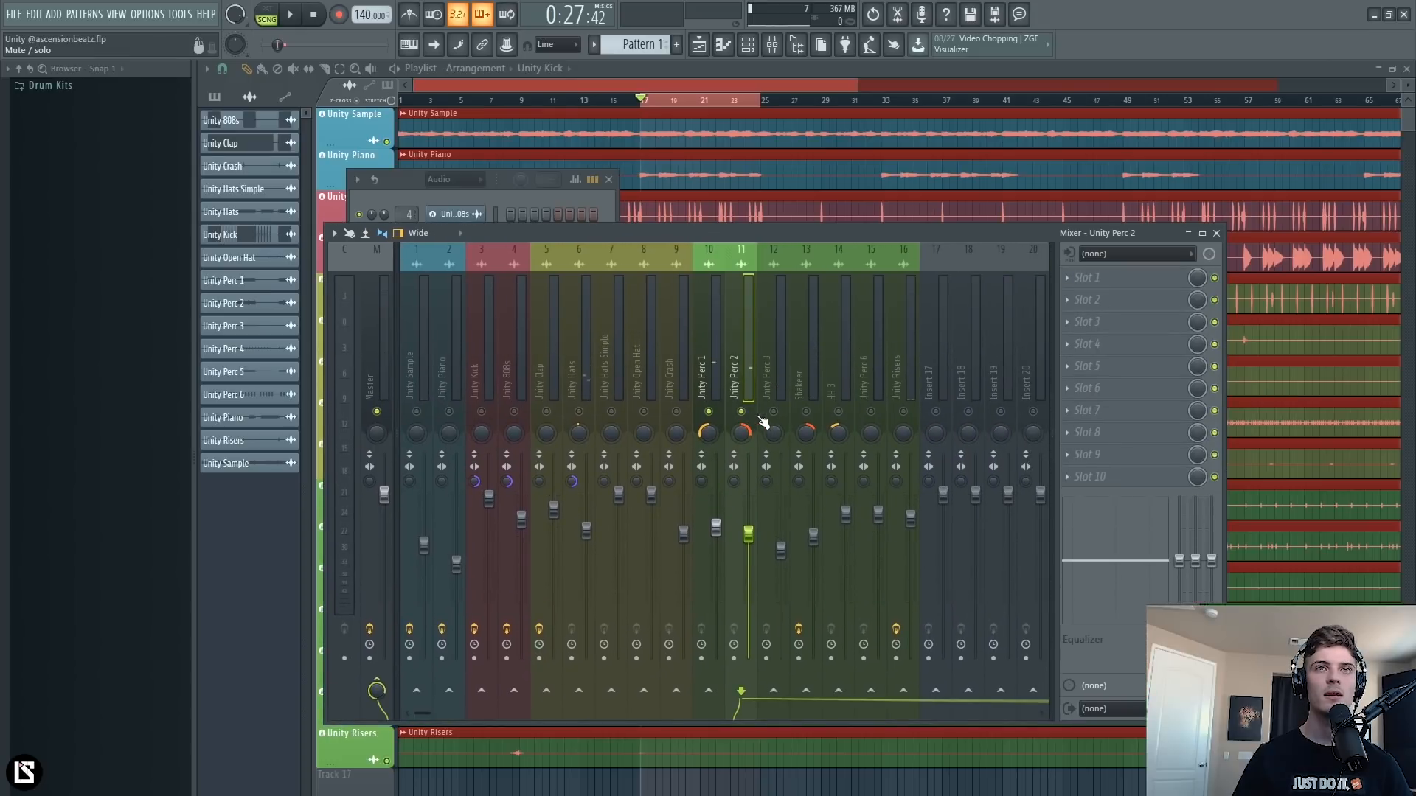
key("space")
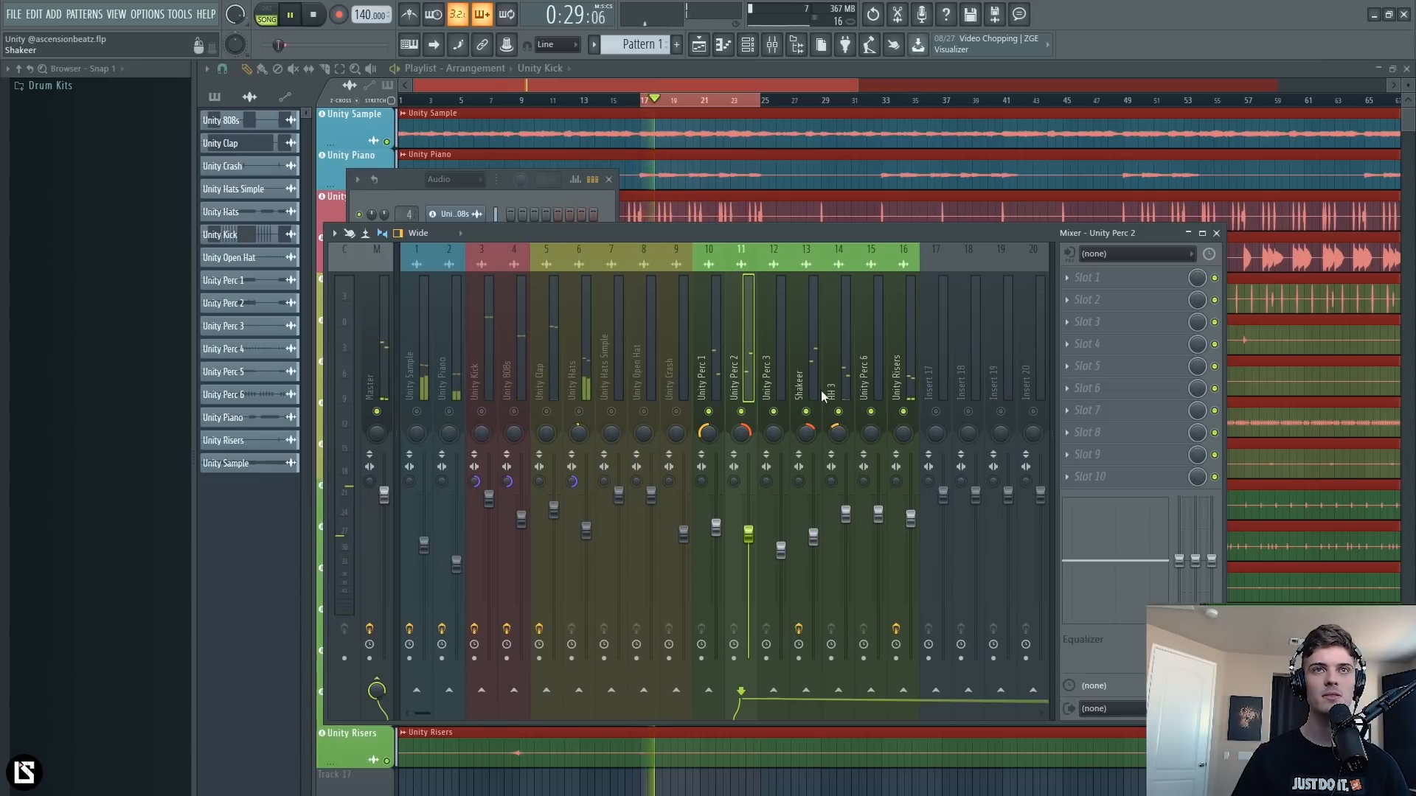
left_click(846, 398)
left_click_drag(846, 515, 848, 495)
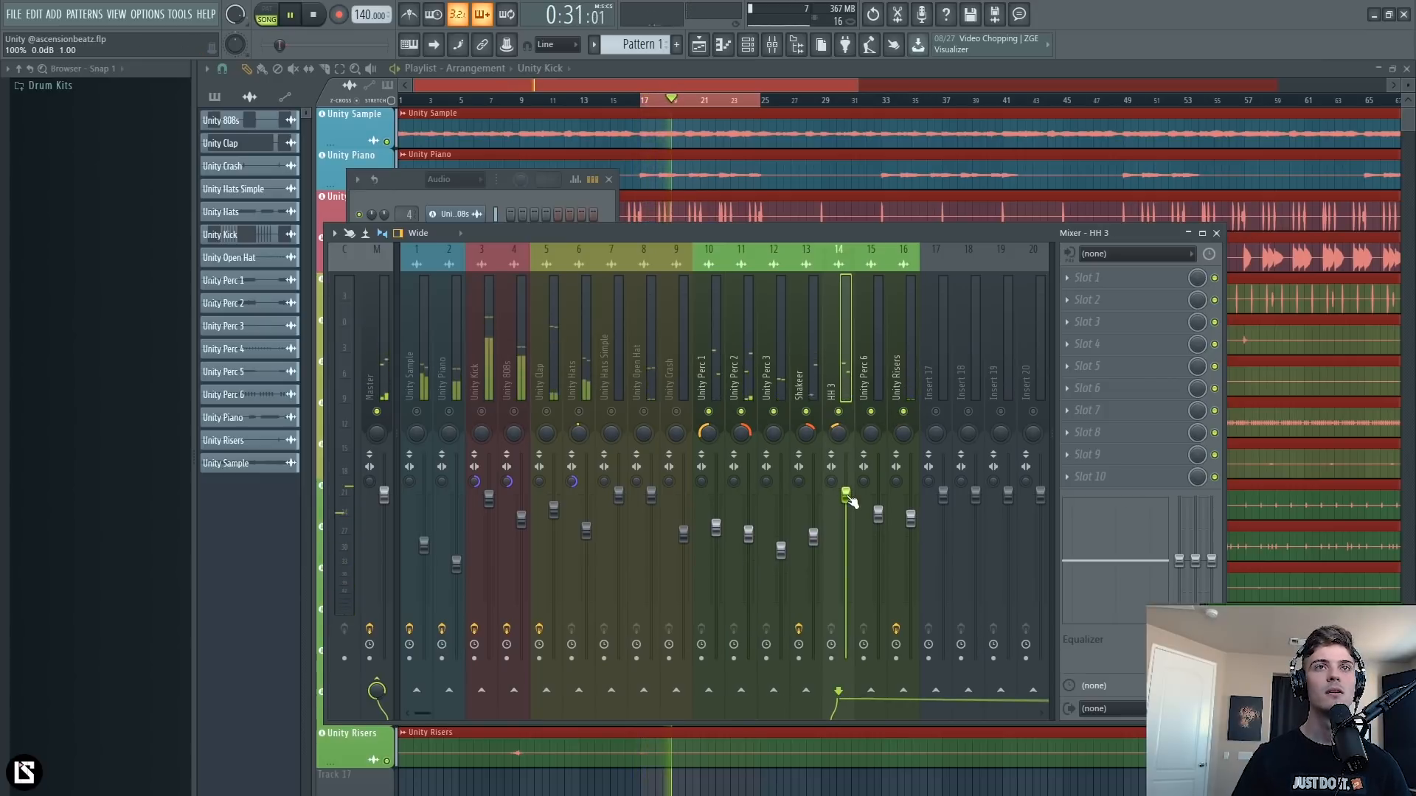
Solo Unity Perc 2 and add Fruity Reeverb 2 to its first effect slot.
left_click(743, 369)
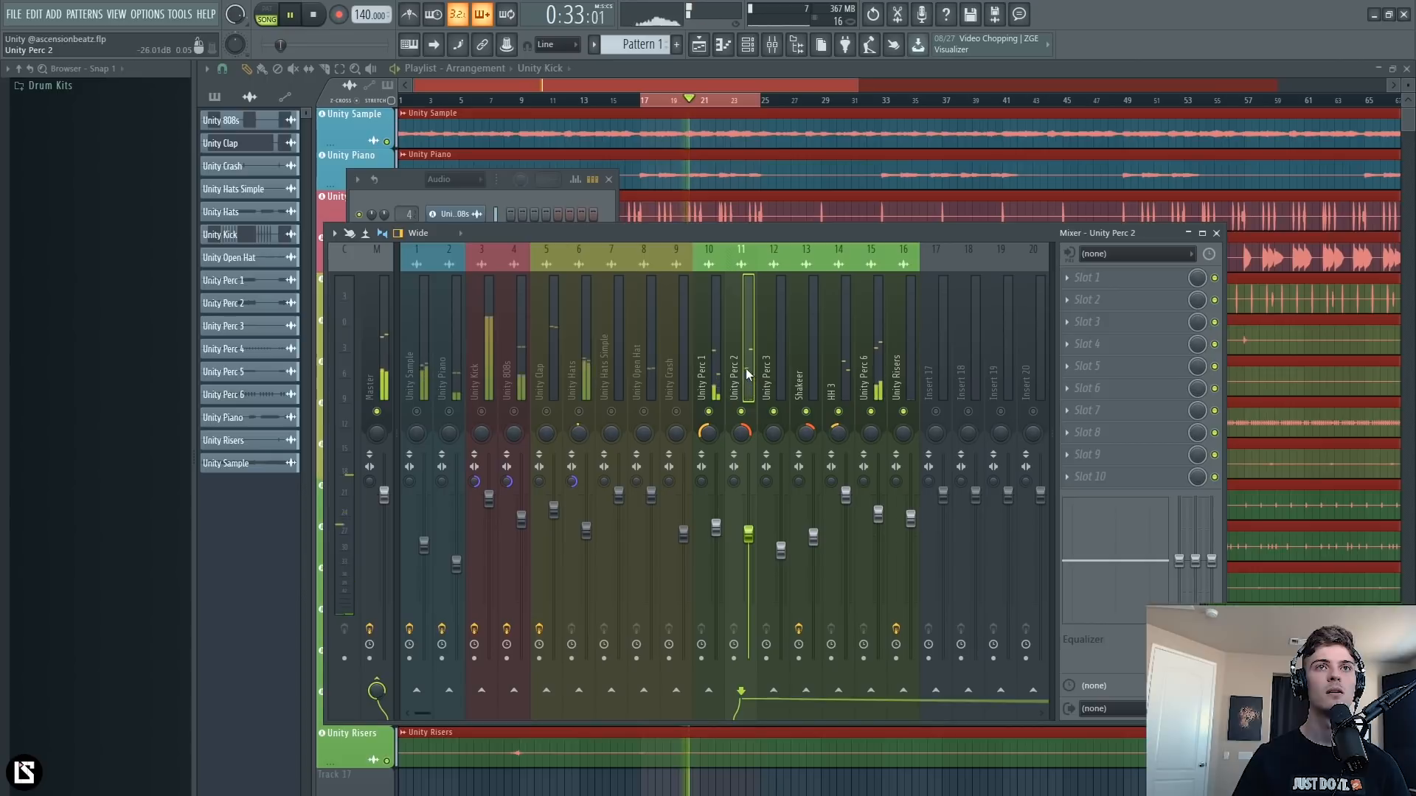
right_click(743, 410)
key("space")
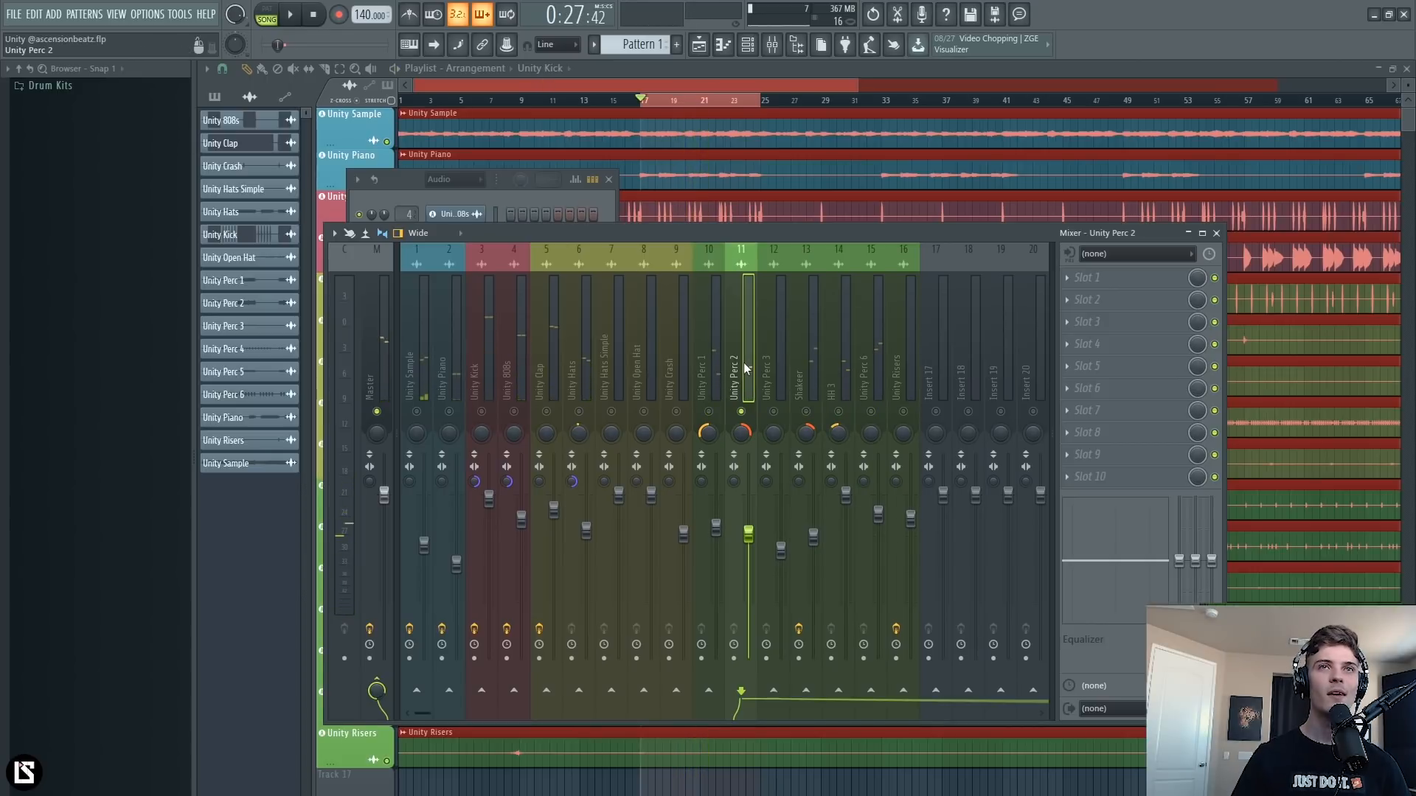
left_click(1108, 276)
mouse_move(1275, 342)
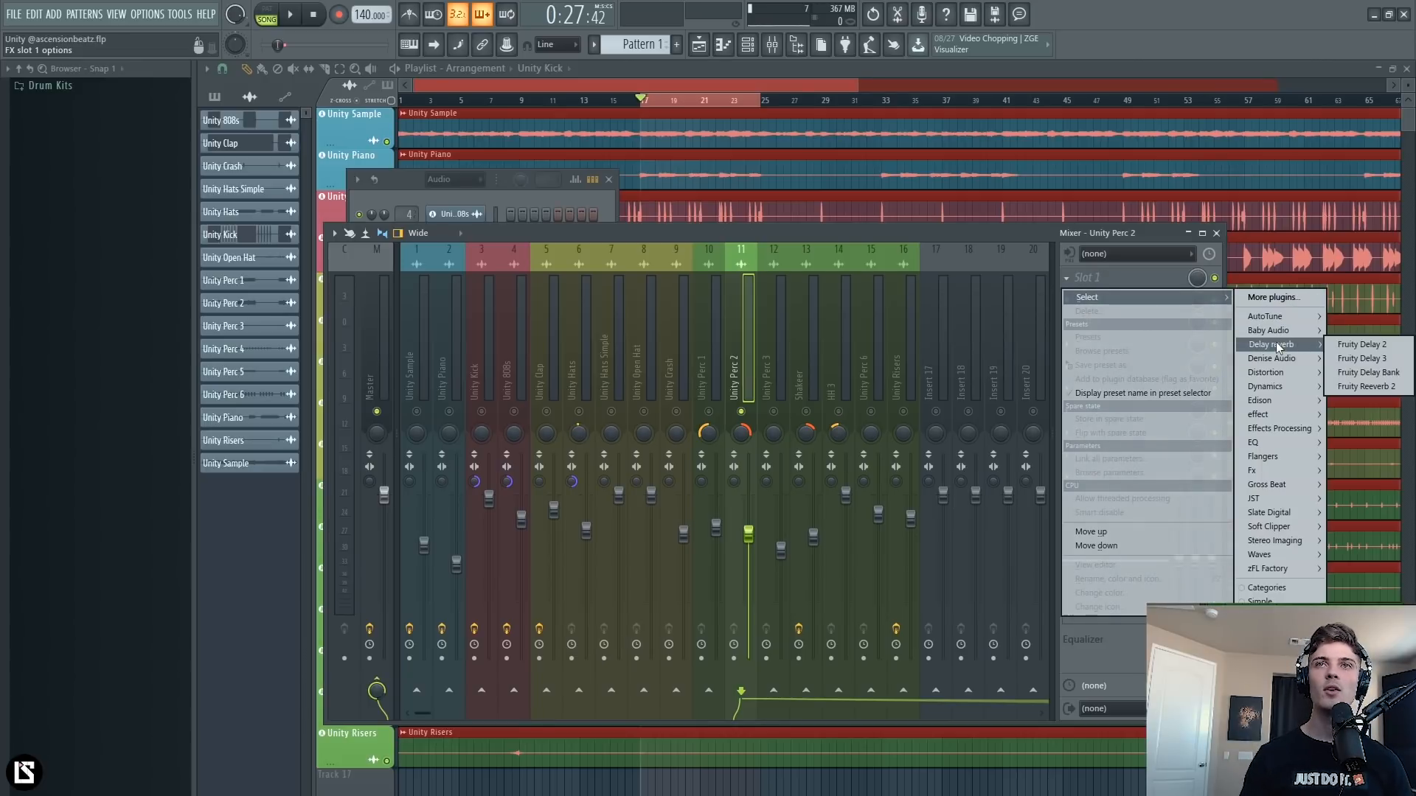
left_click(1370, 385)
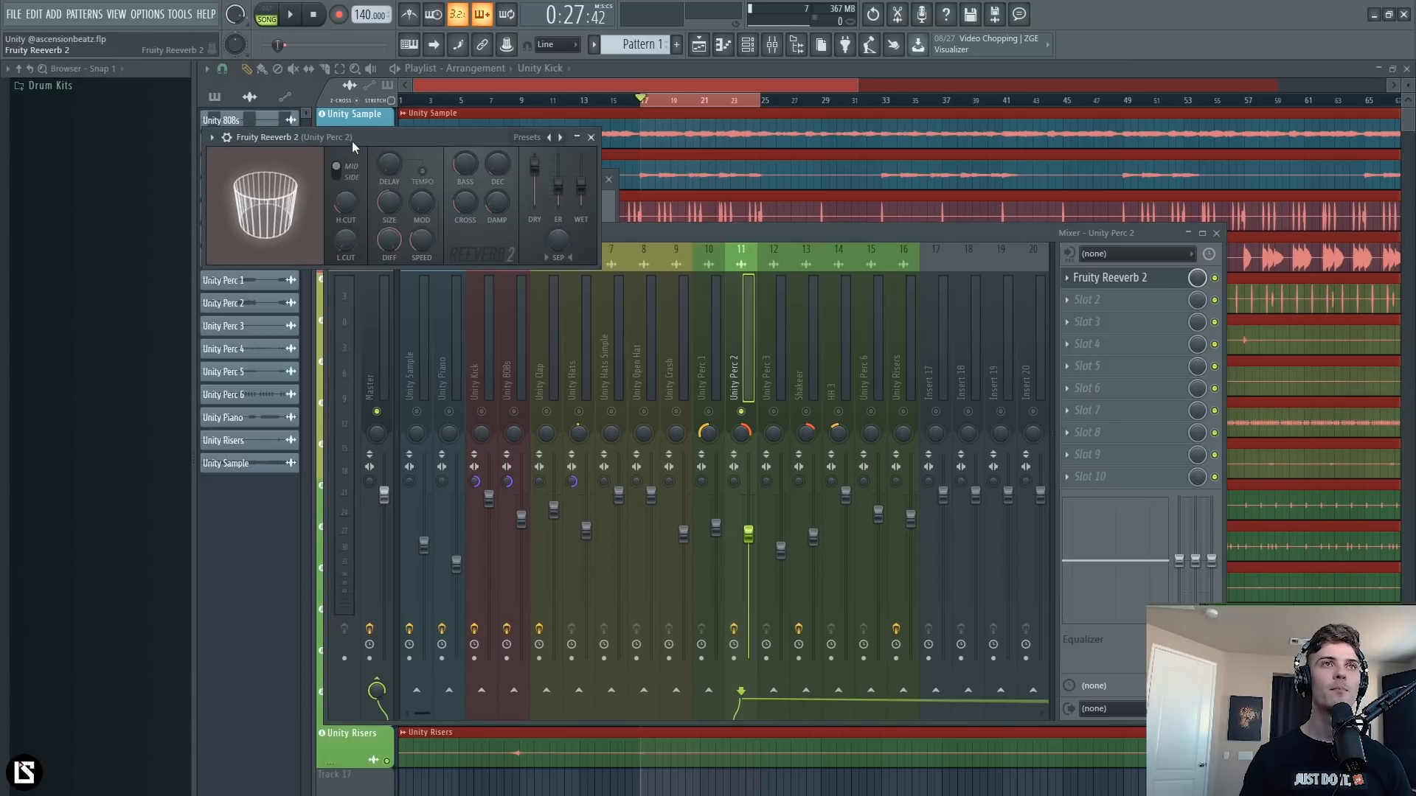
Increase the room size of Unity Perc 2's reverb, and set its low cut to 255 Hz and stereo separation to 23%.
left_click_drag(351, 140, 530, 255)
left_click_drag(568, 317, 567, 273)
left_click_drag(523, 356, 524, 342)
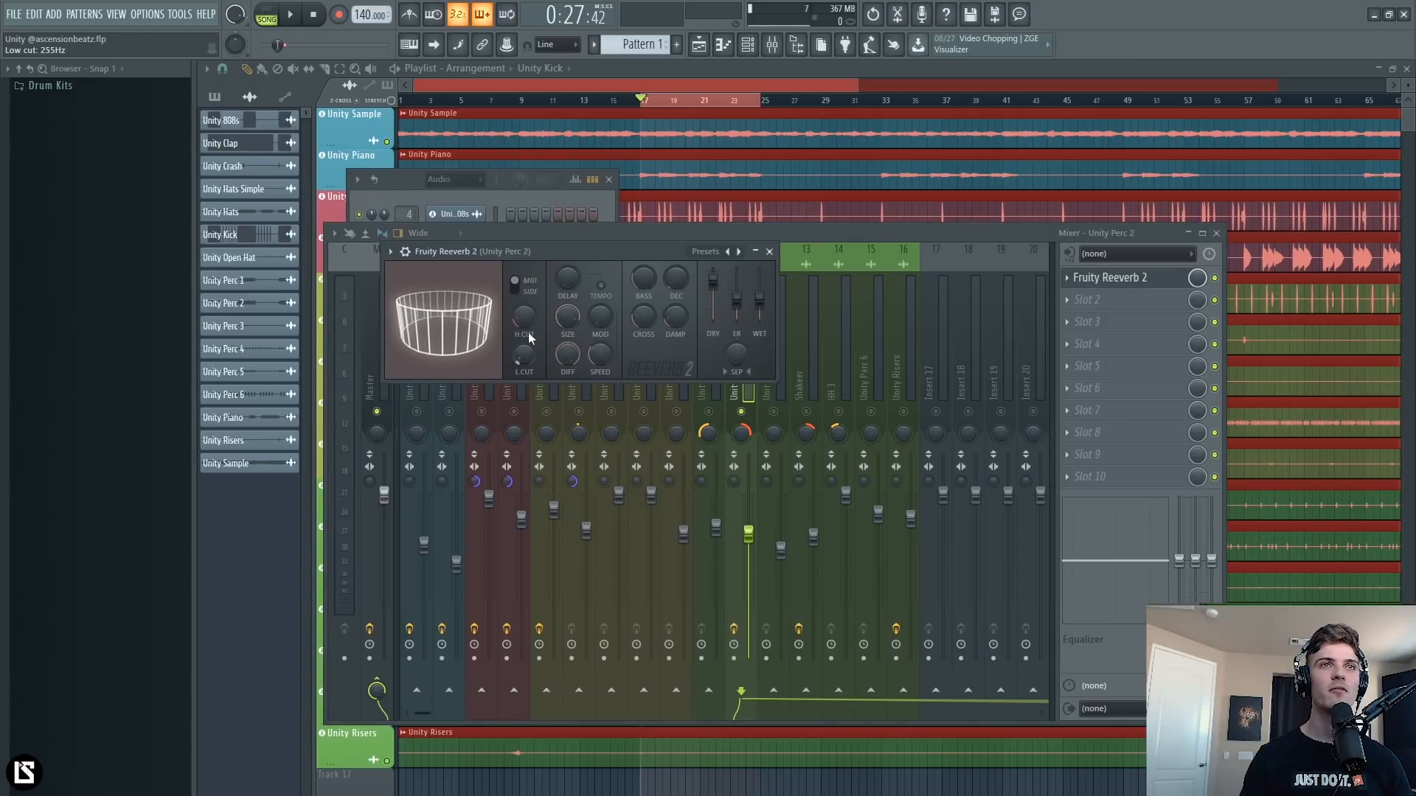
left_click_drag(739, 352, 746, 349)
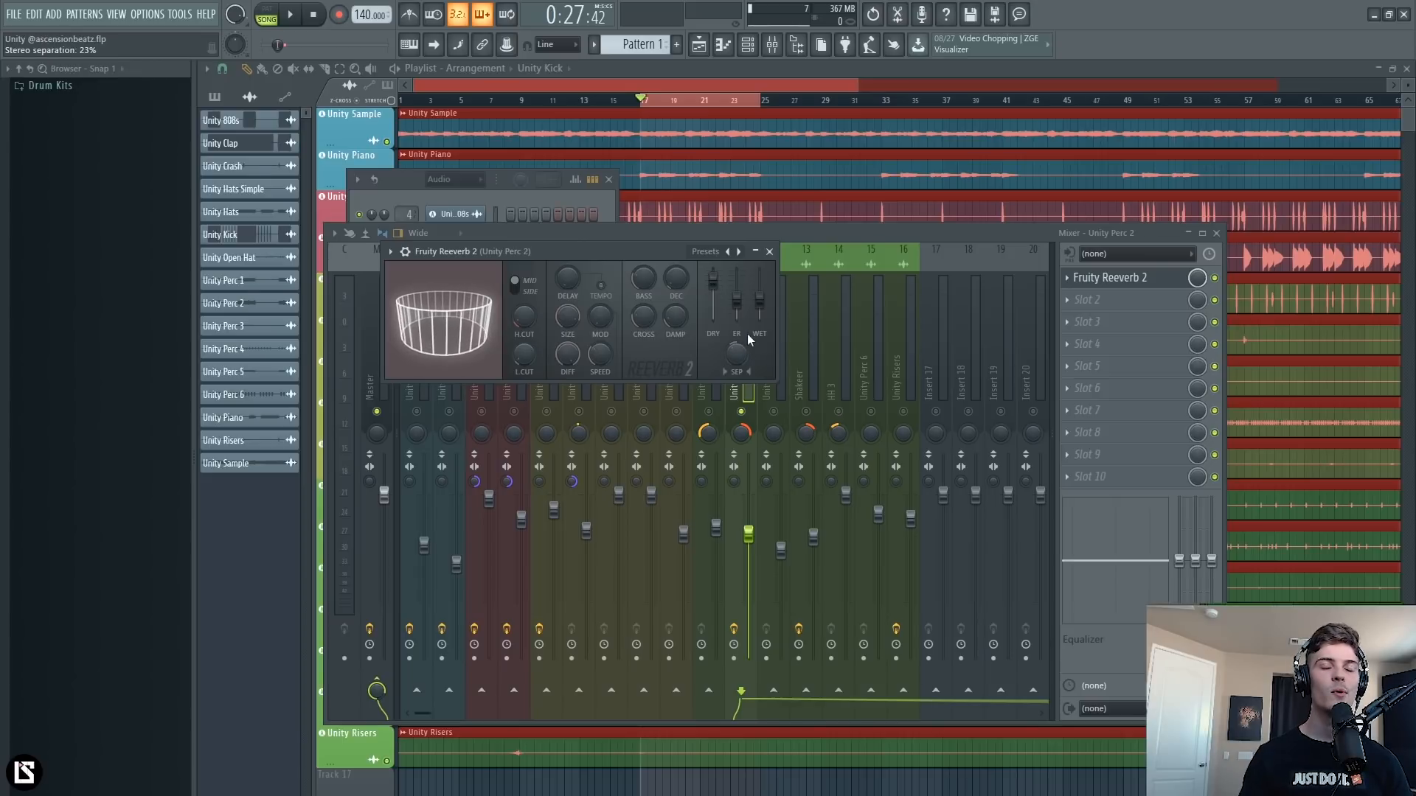
Adjust the decay of Unity Perc 2's reverb and lower its wet level while listening to the soloed track.
left_click_drag(760, 300, 760, 297)
left_click_drag(675, 278, 675, 277)
key("space")
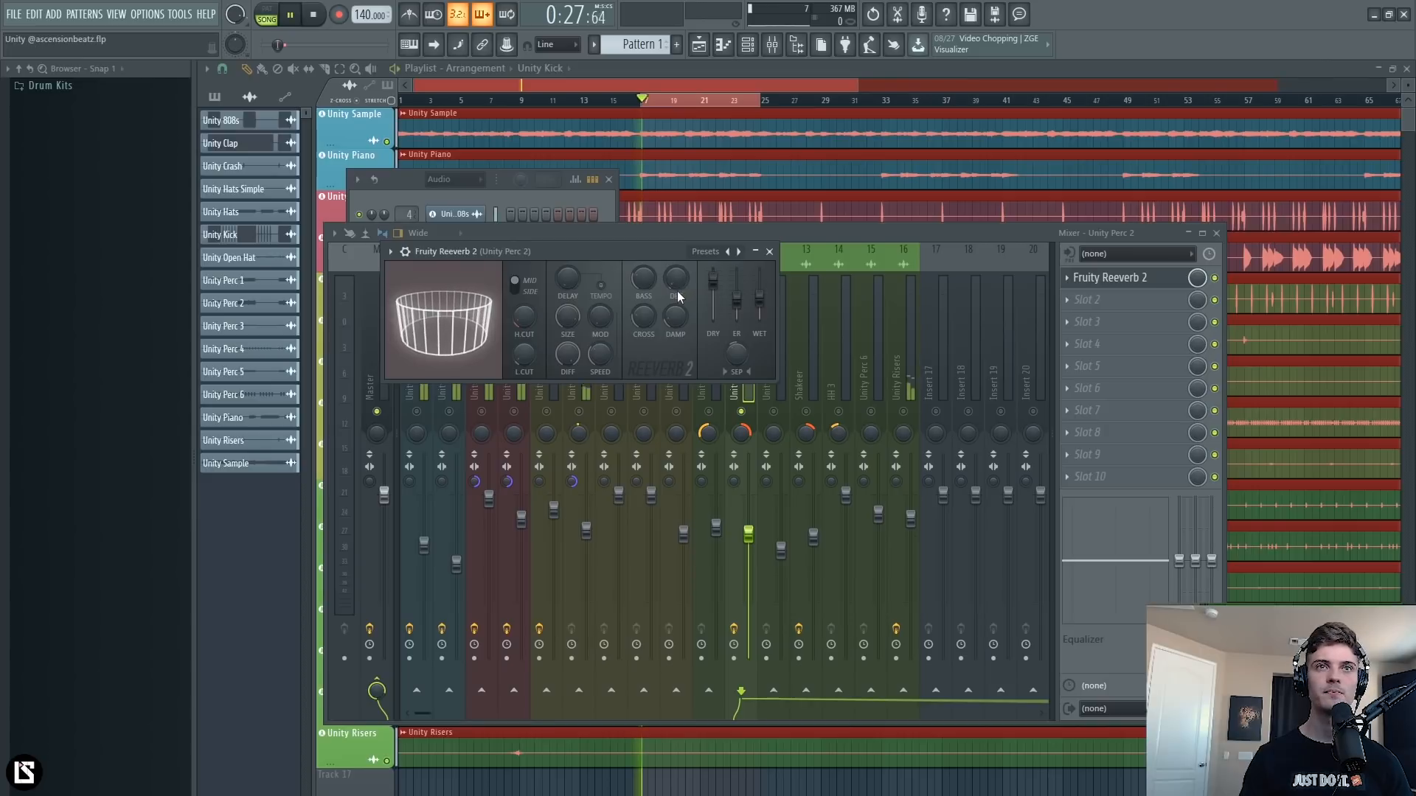
left_click_drag(760, 297, 766, 318)
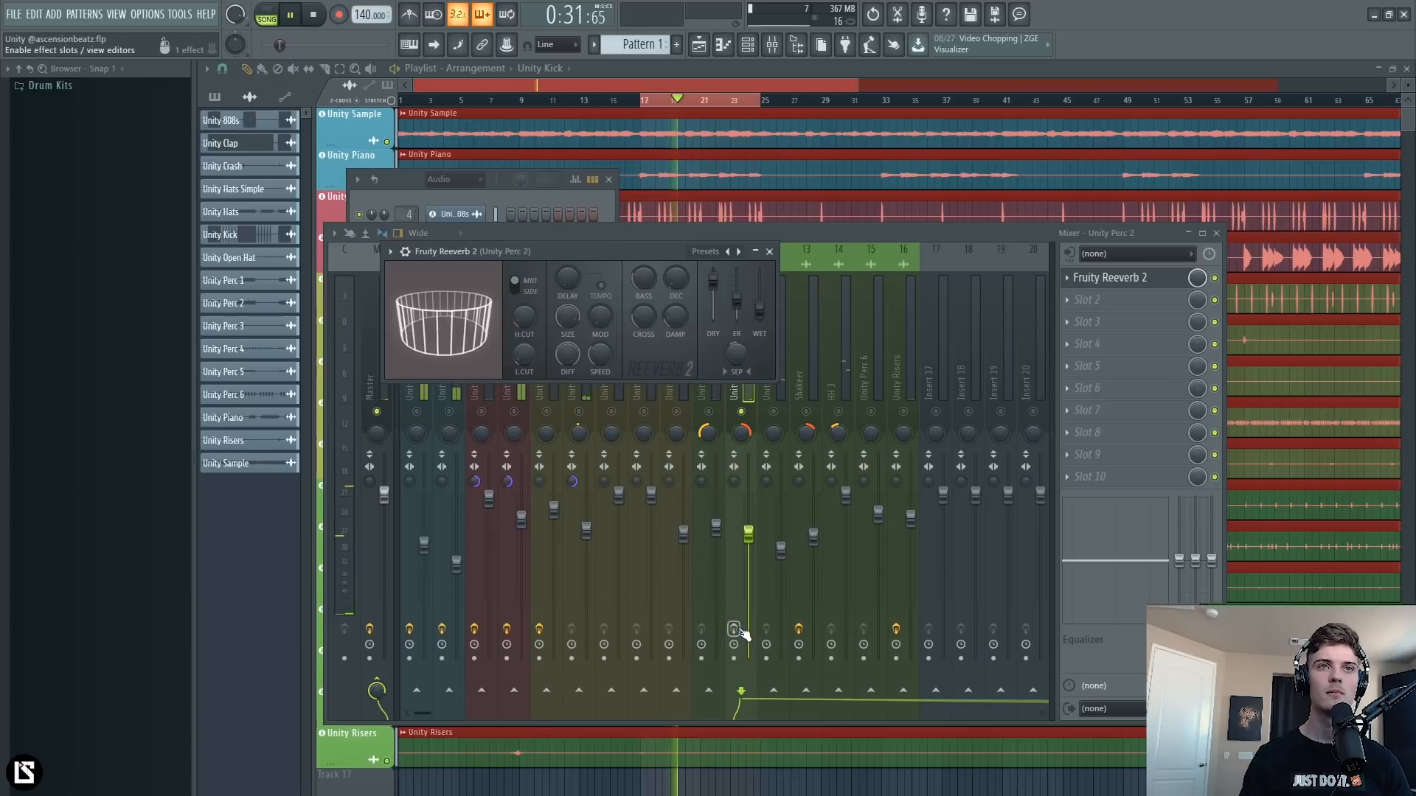
Compare Unity Perc 2 with its effects bypassed and enabled during playback, leave them enabled, and close the reverb.
key("space")
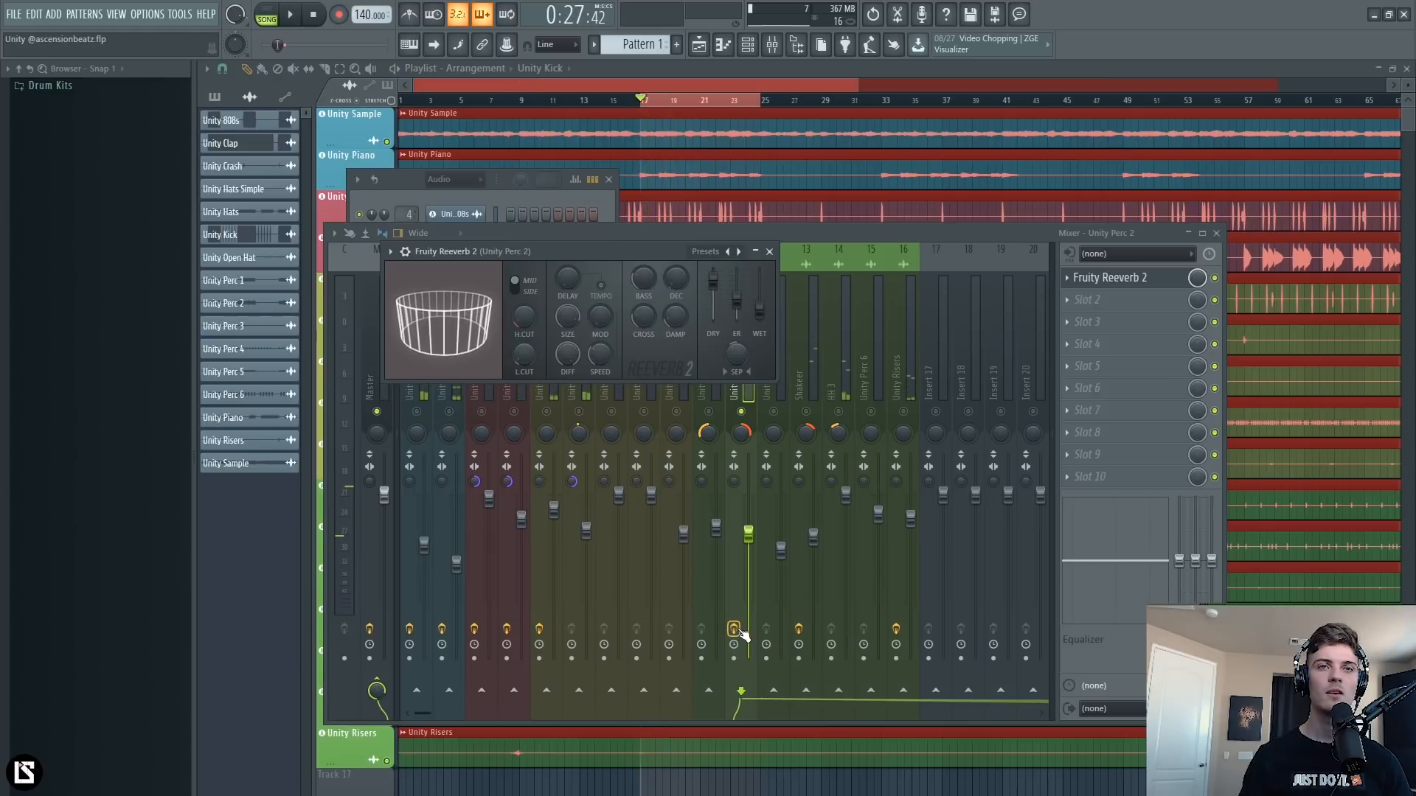
key("space")
left_click(734, 629)
key("space")
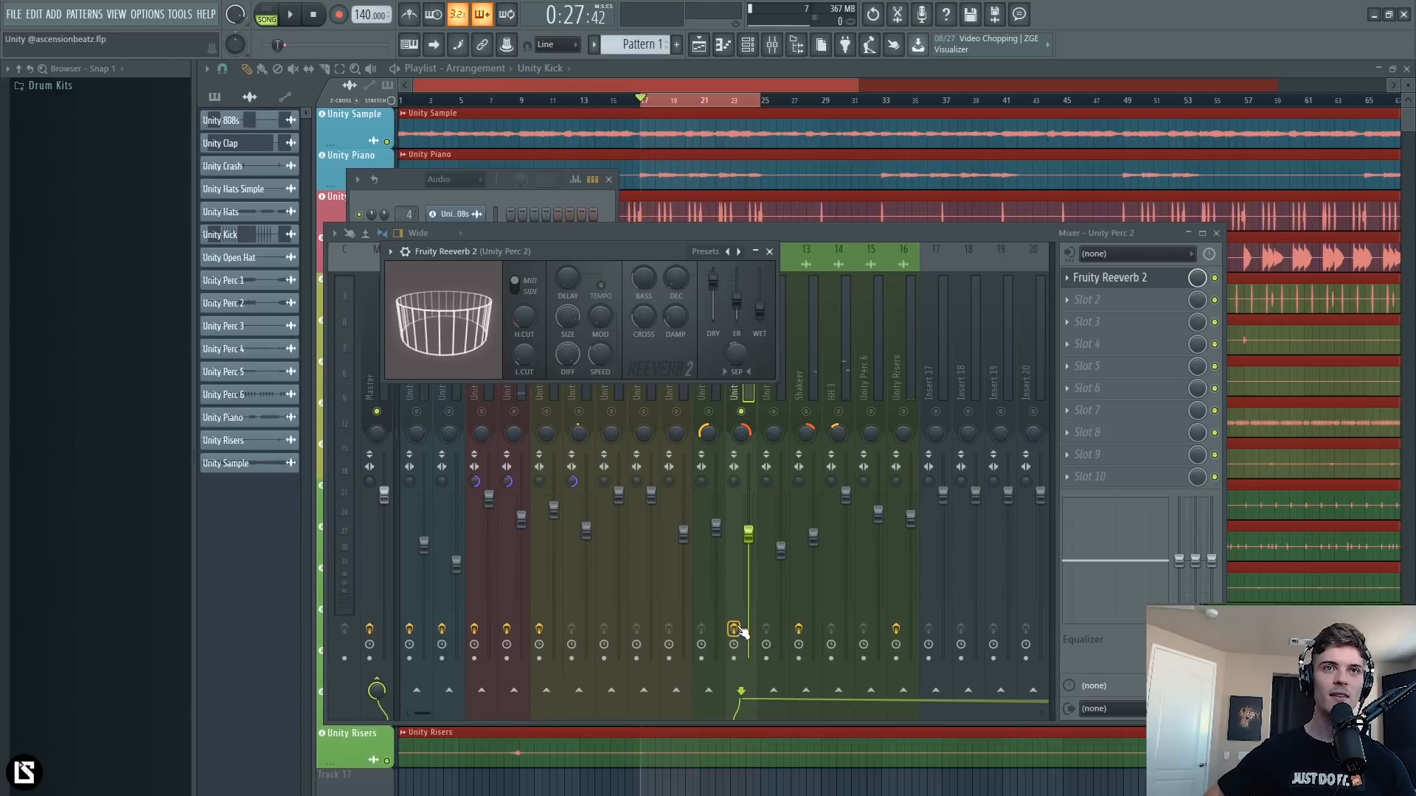
left_click(769, 251)
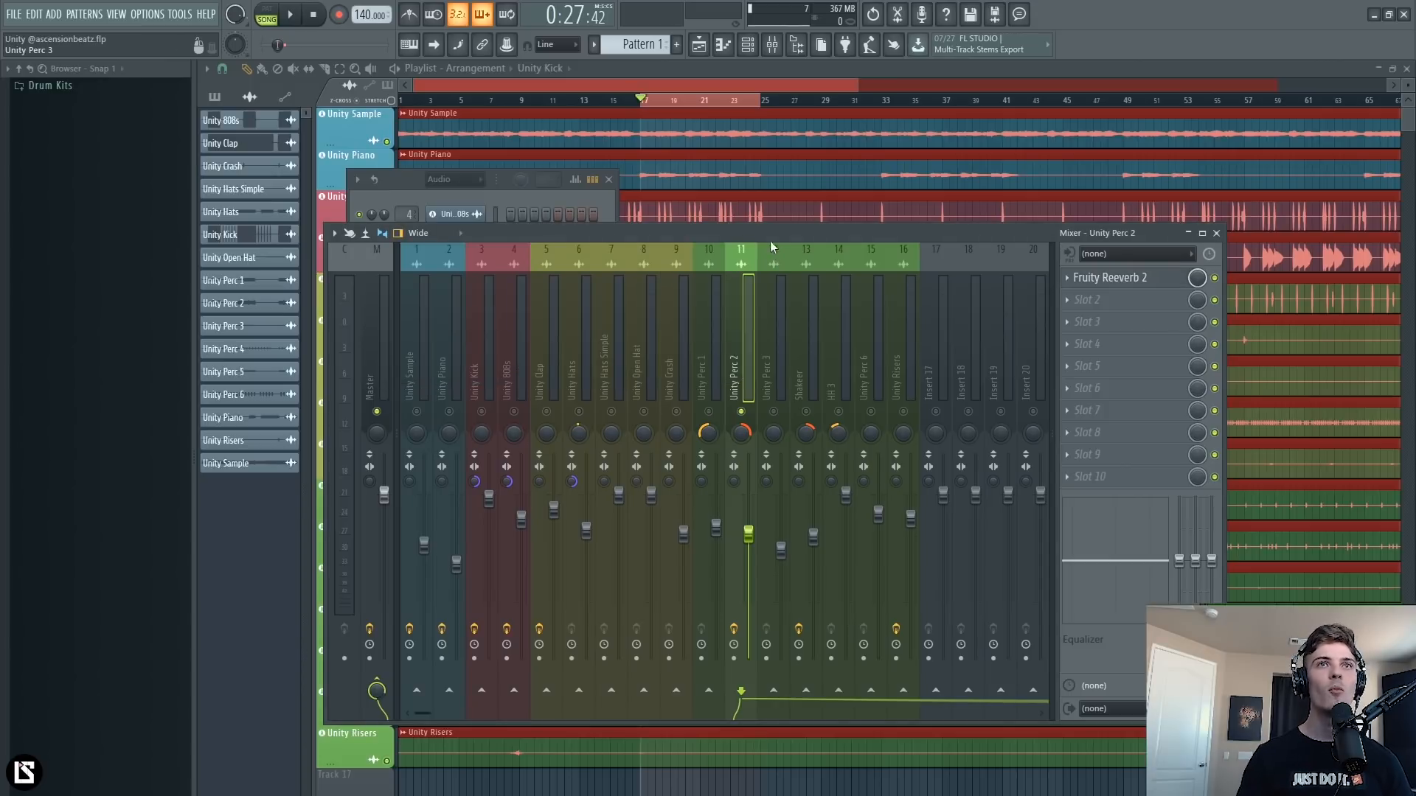
Unsolo Unity Perc 2, merge the master's stereo signal toward mono, and play the full mix.
right_click(743, 418)
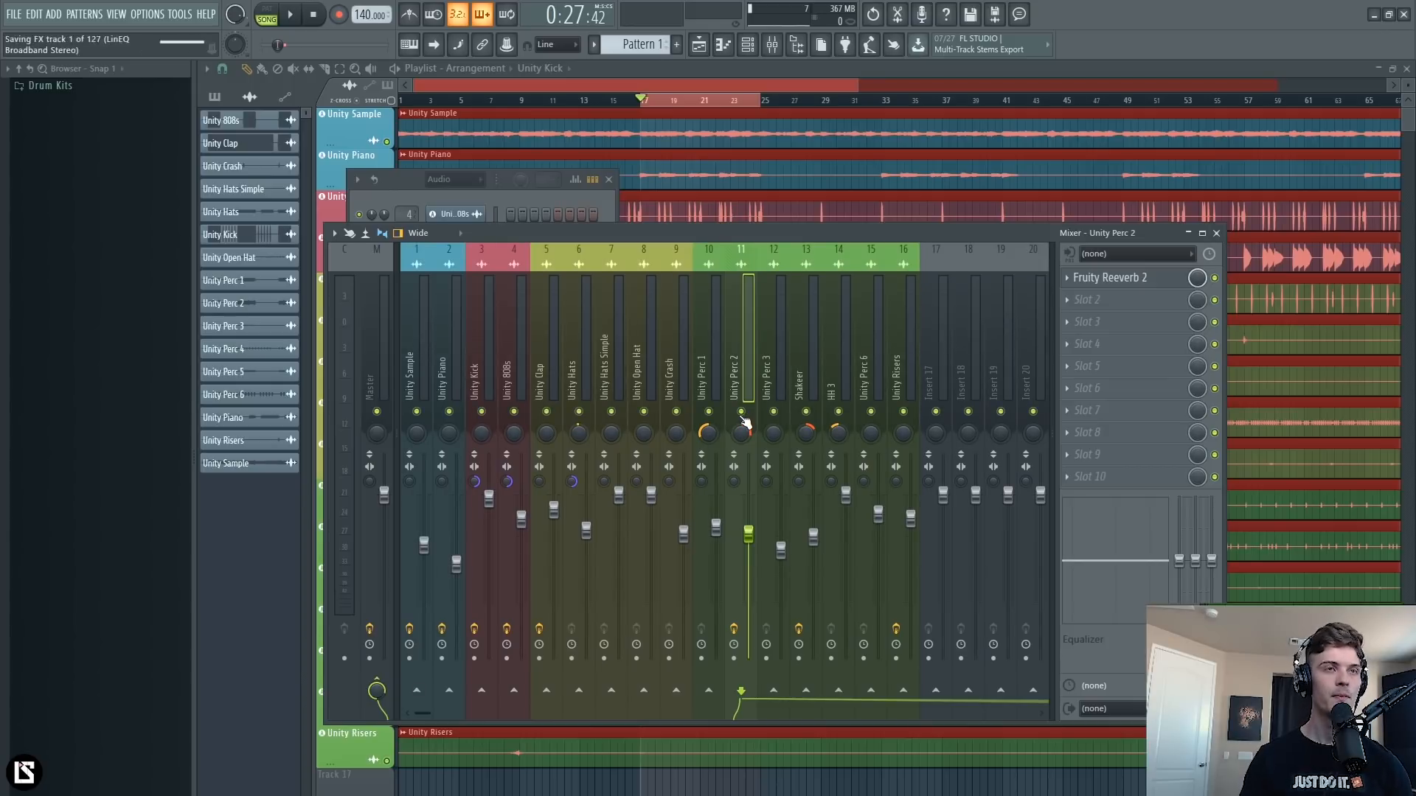
left_click_drag(370, 486, 371, 491)
key("space")
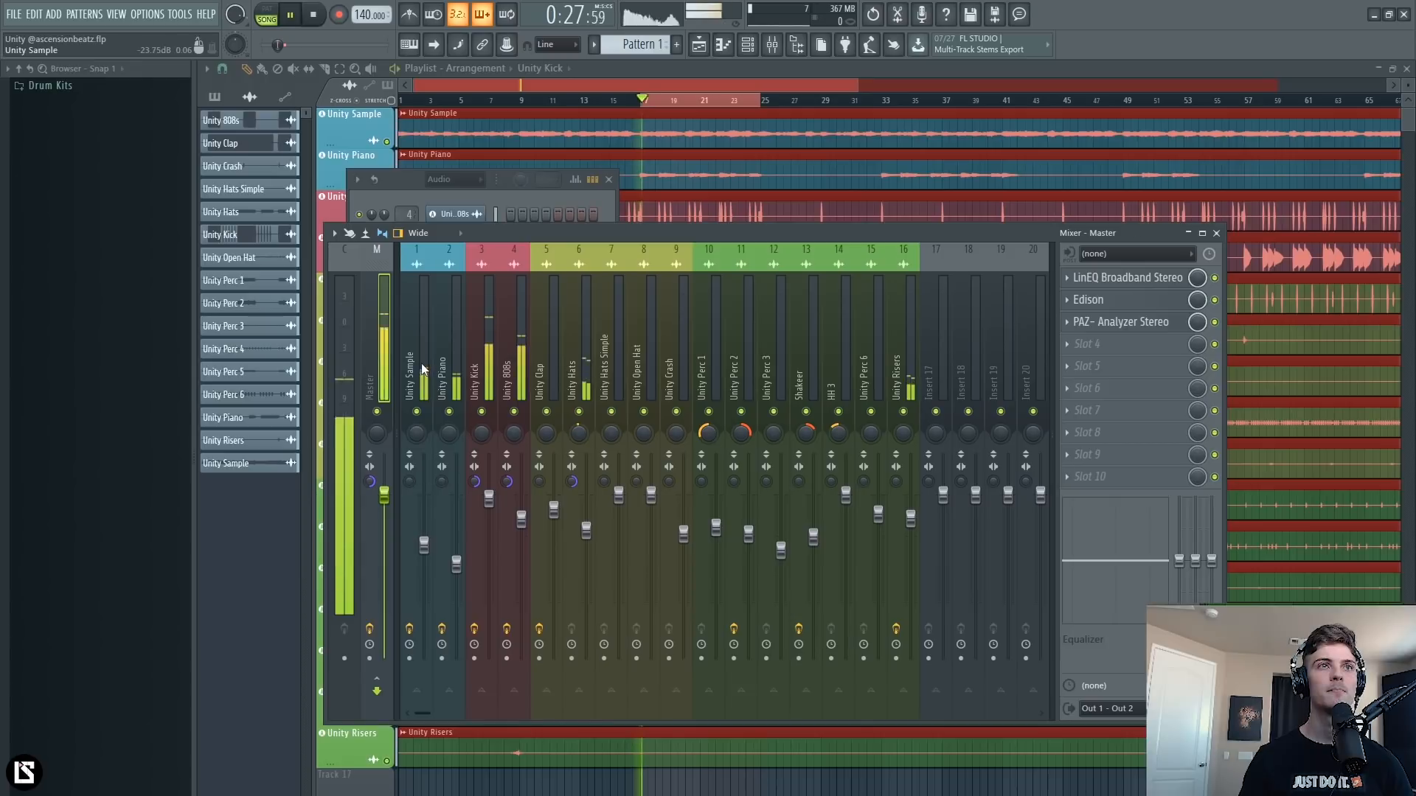
Compare Unity Sample and Unity Piano in the mixer while listening to the full mix with the merged master.
left_click(422, 363)
left_click(452, 375)
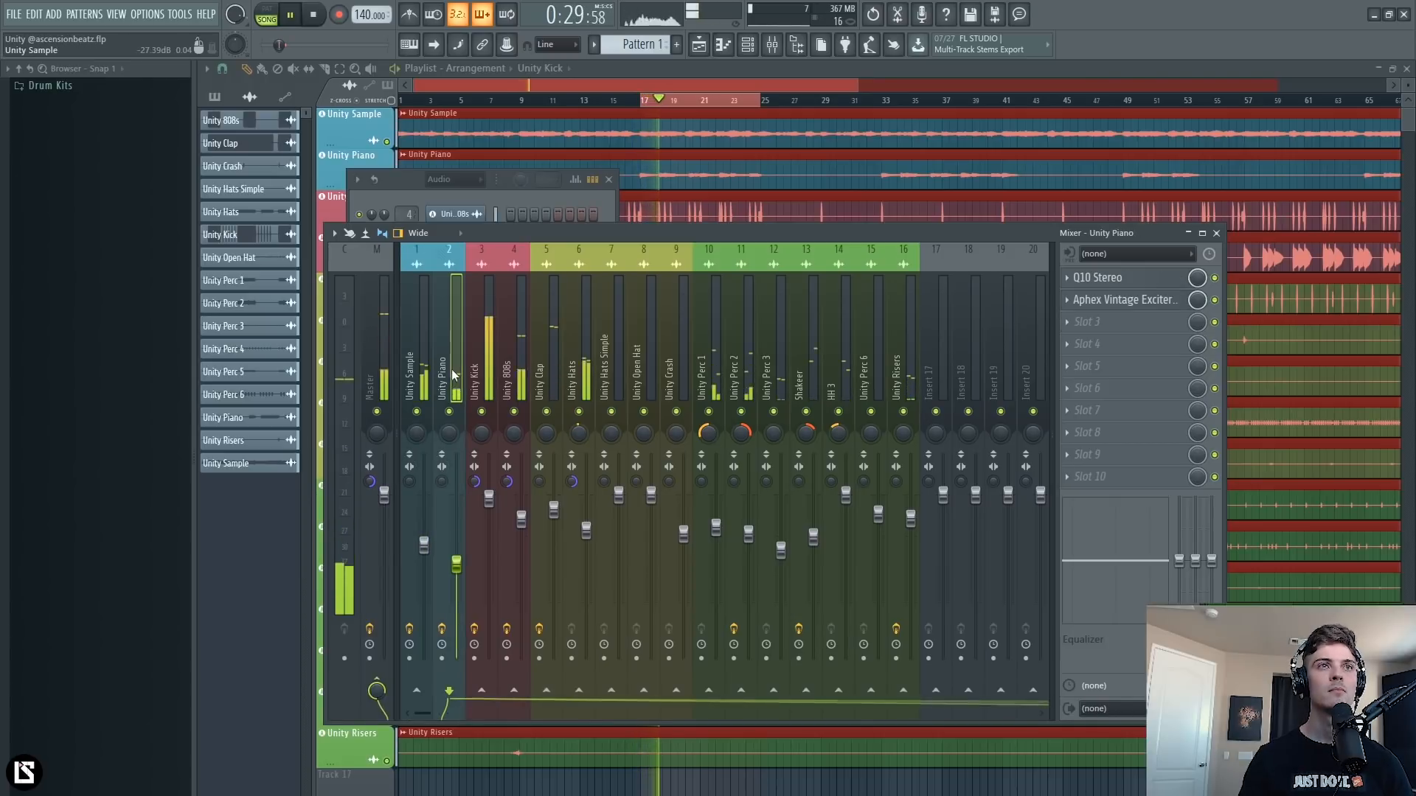
left_click(427, 374)
left_click(452, 375)
left_click(425, 370)
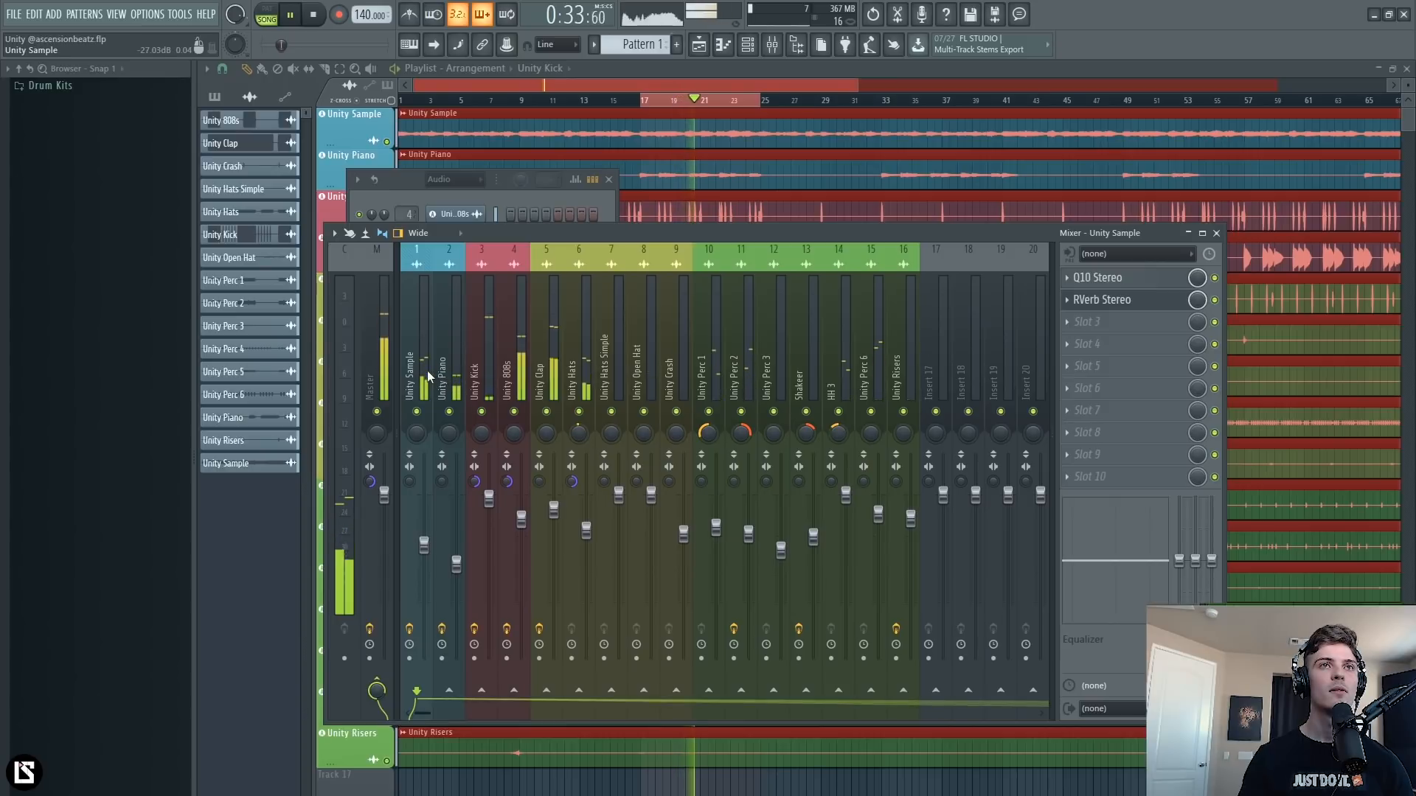
key("space")
left_click(453, 367)
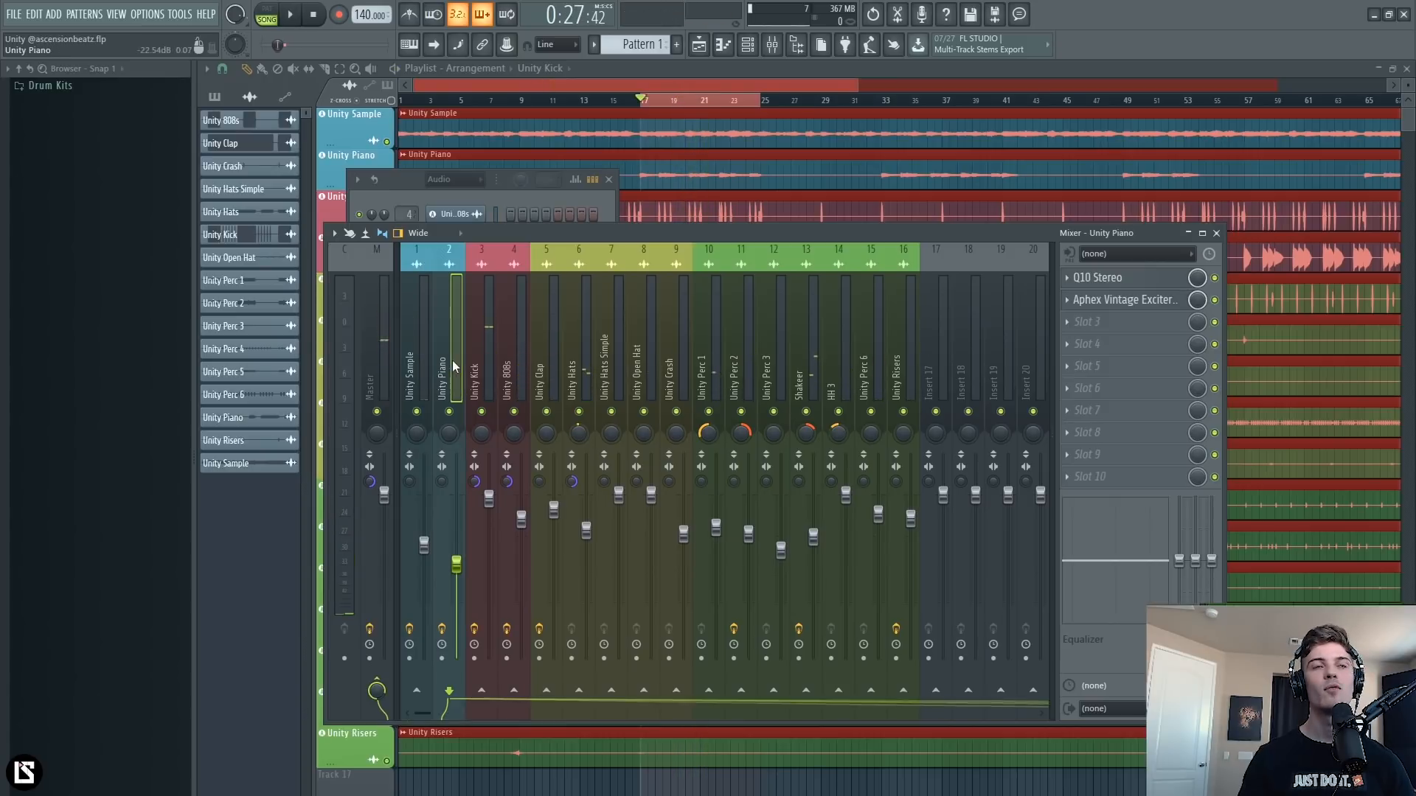
left_click(408, 362)
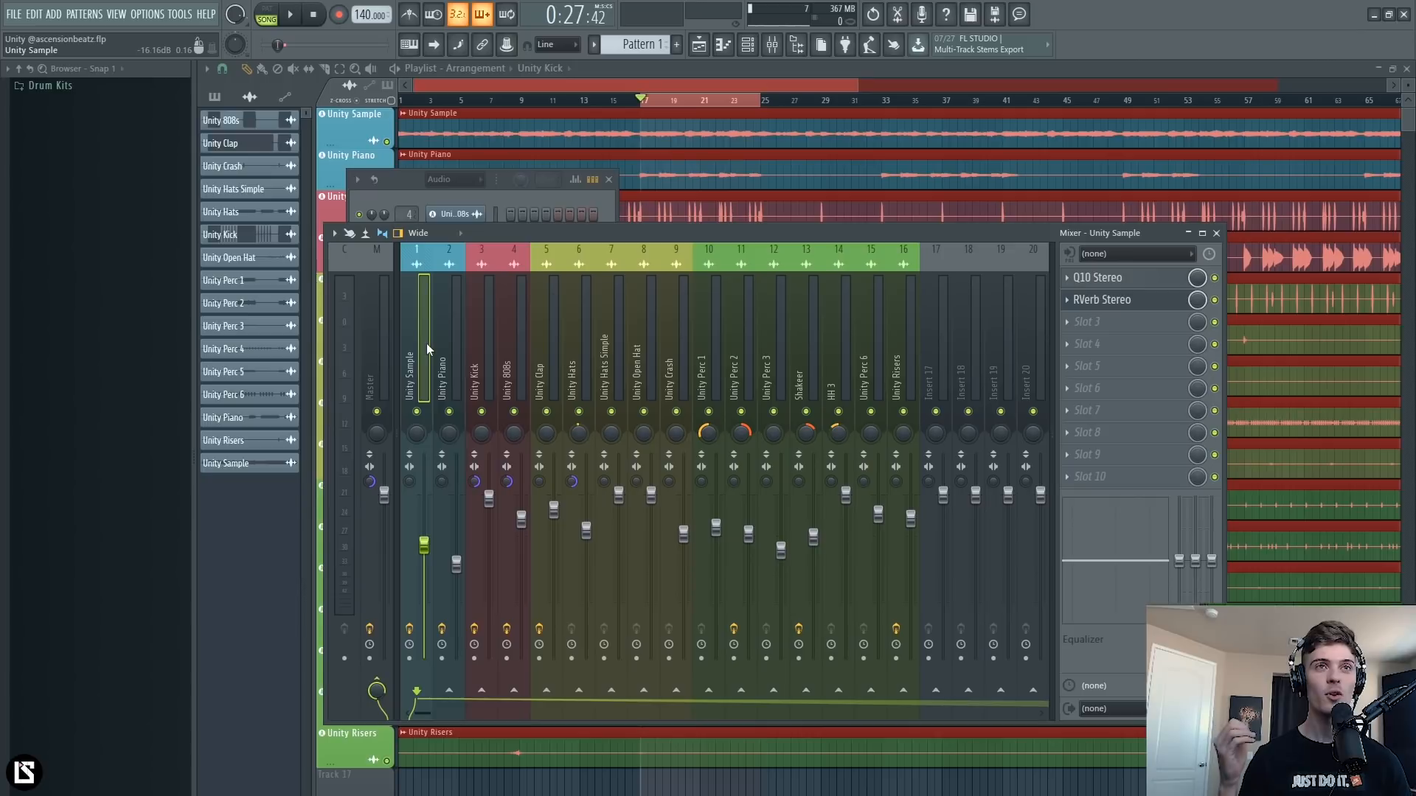
Reset the master's stereo separation to its default and play back the full mix.
left_click(386, 495)
right_click(373, 490)
left_click(391, 494)
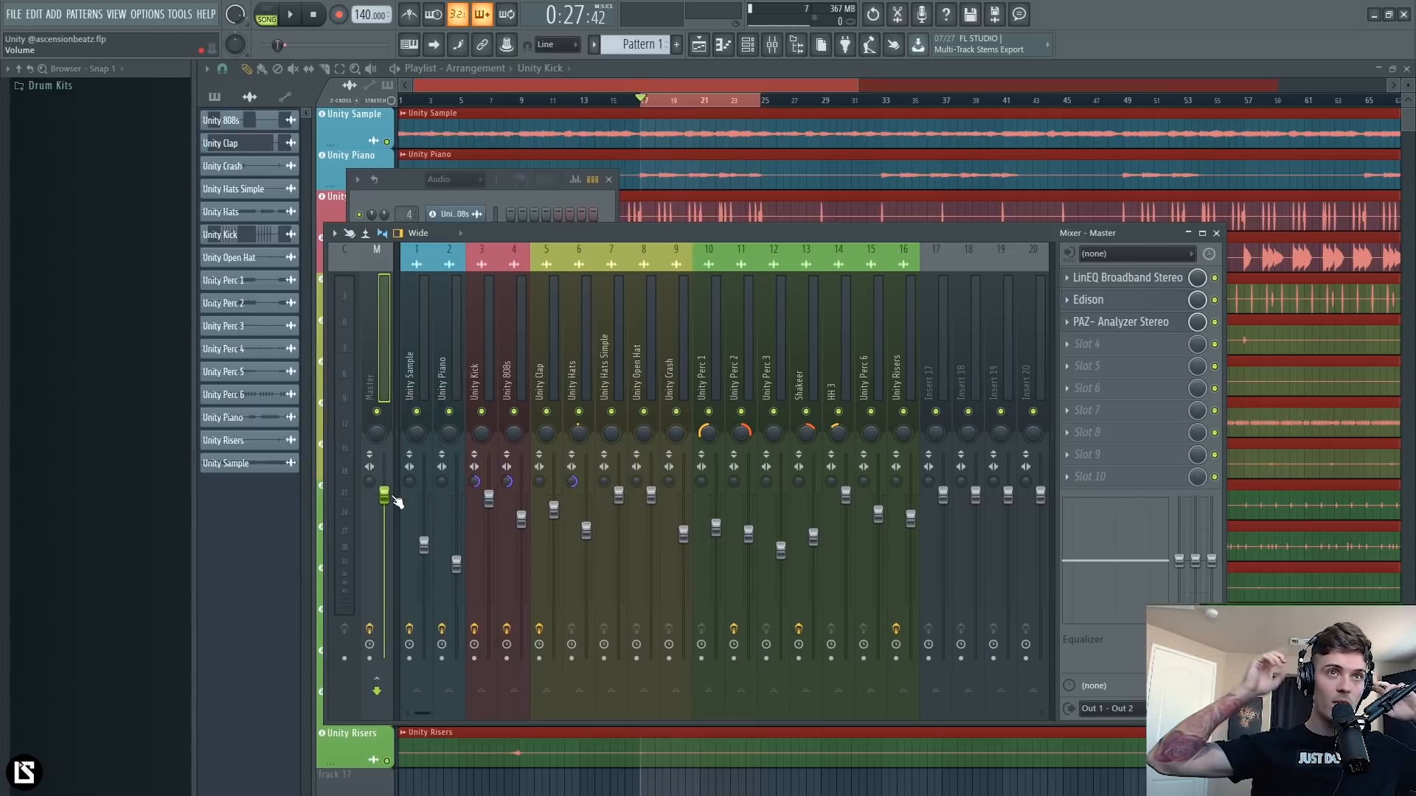
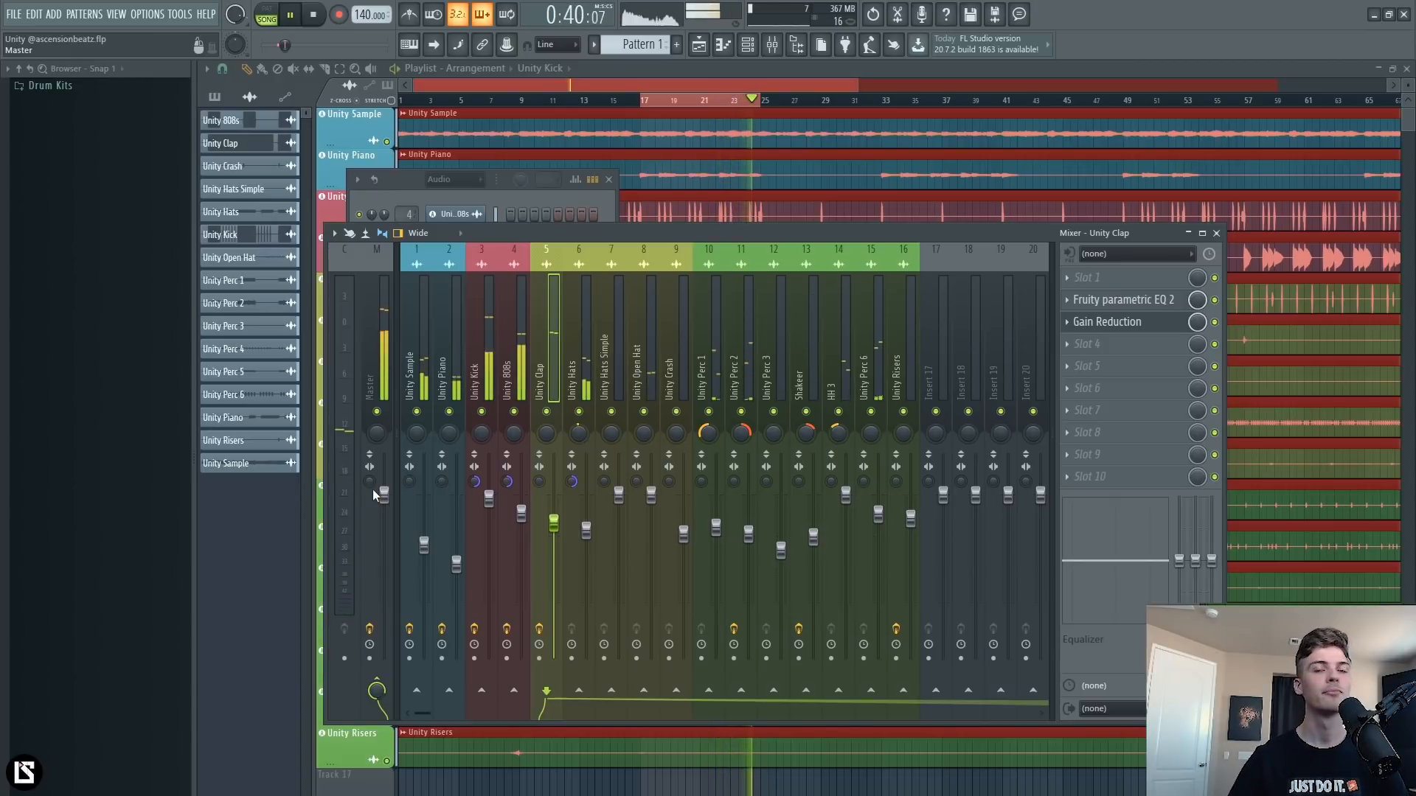
key("space")
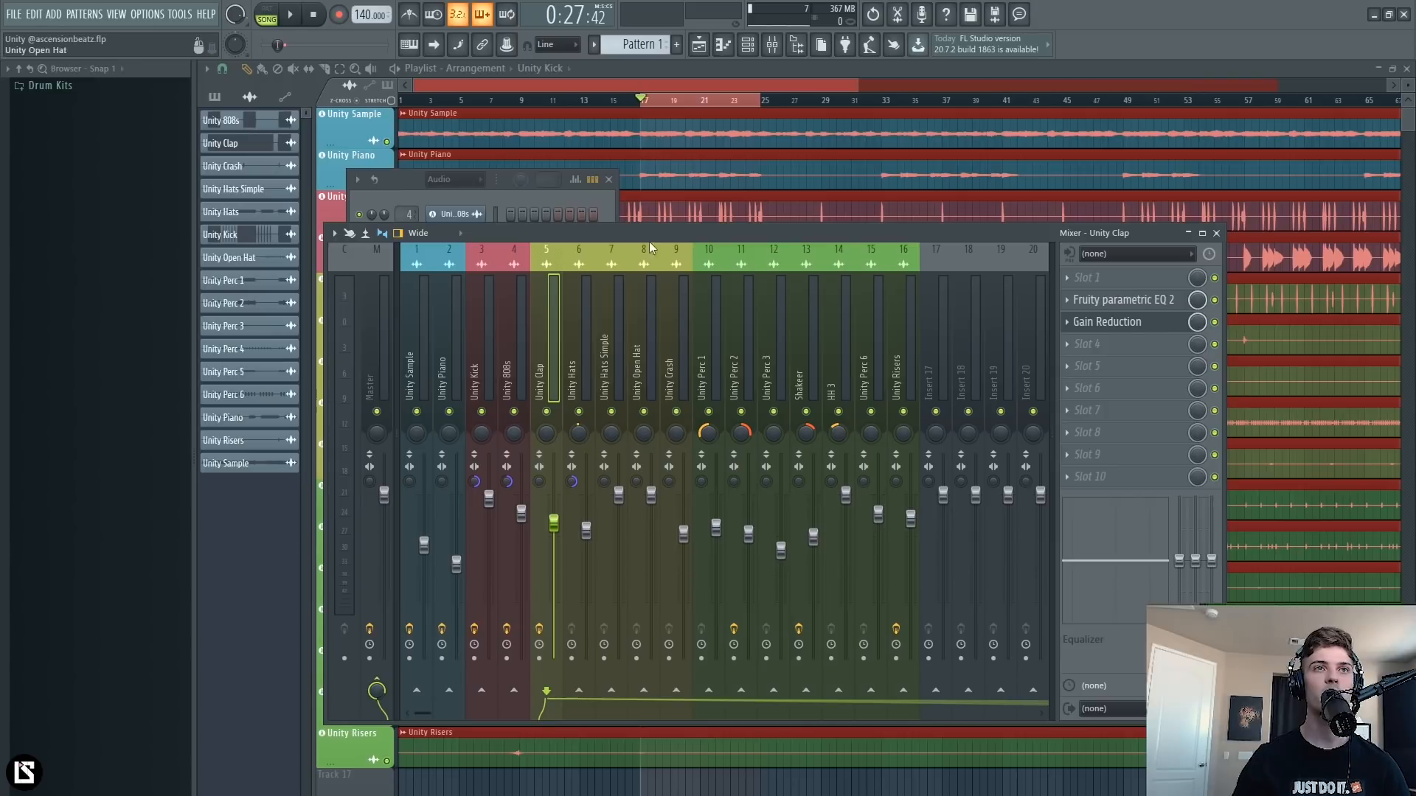
Merge the master's stereo signal again, mute Unity Sample and Unity Piano, and select the Unity Kick track.
left_click(486, 365)
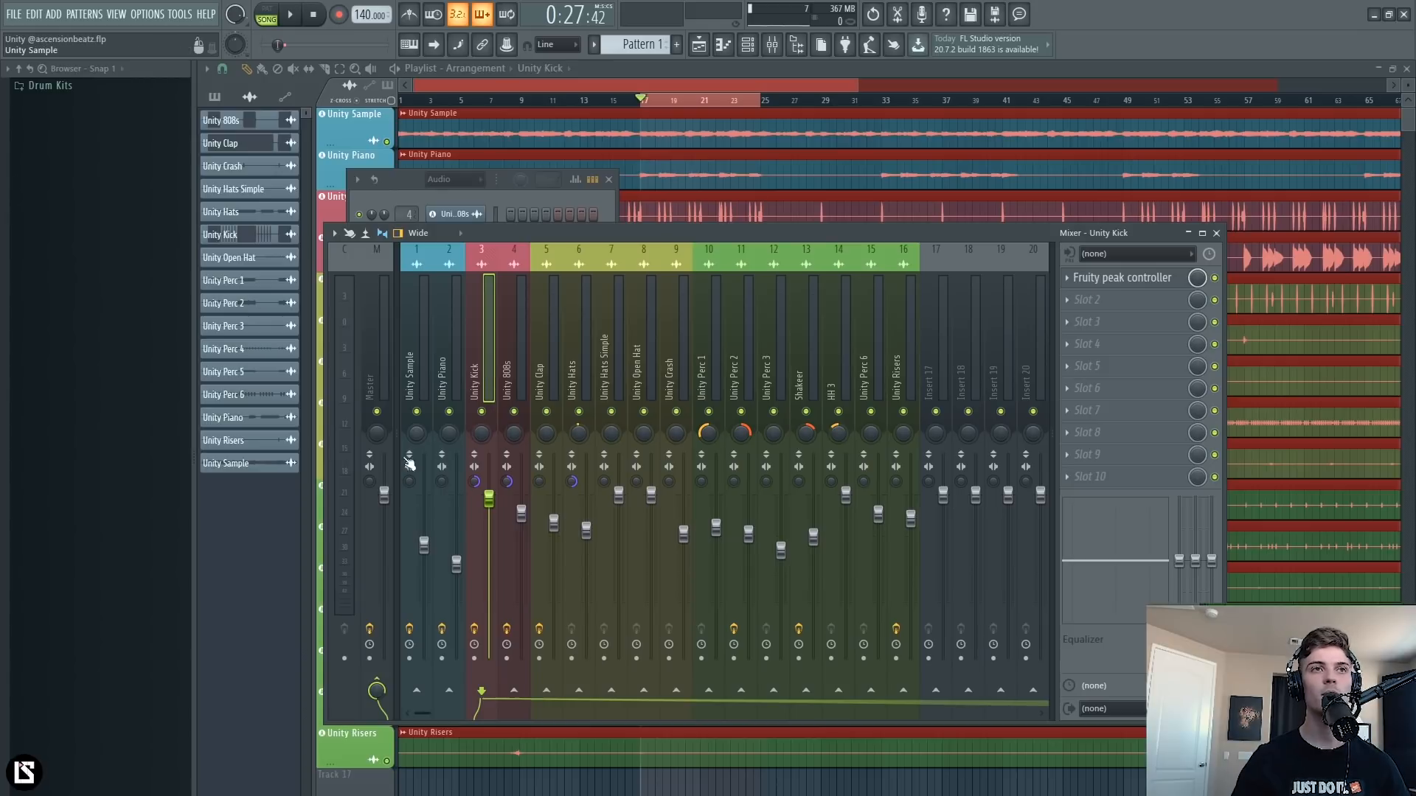
left_click(373, 483)
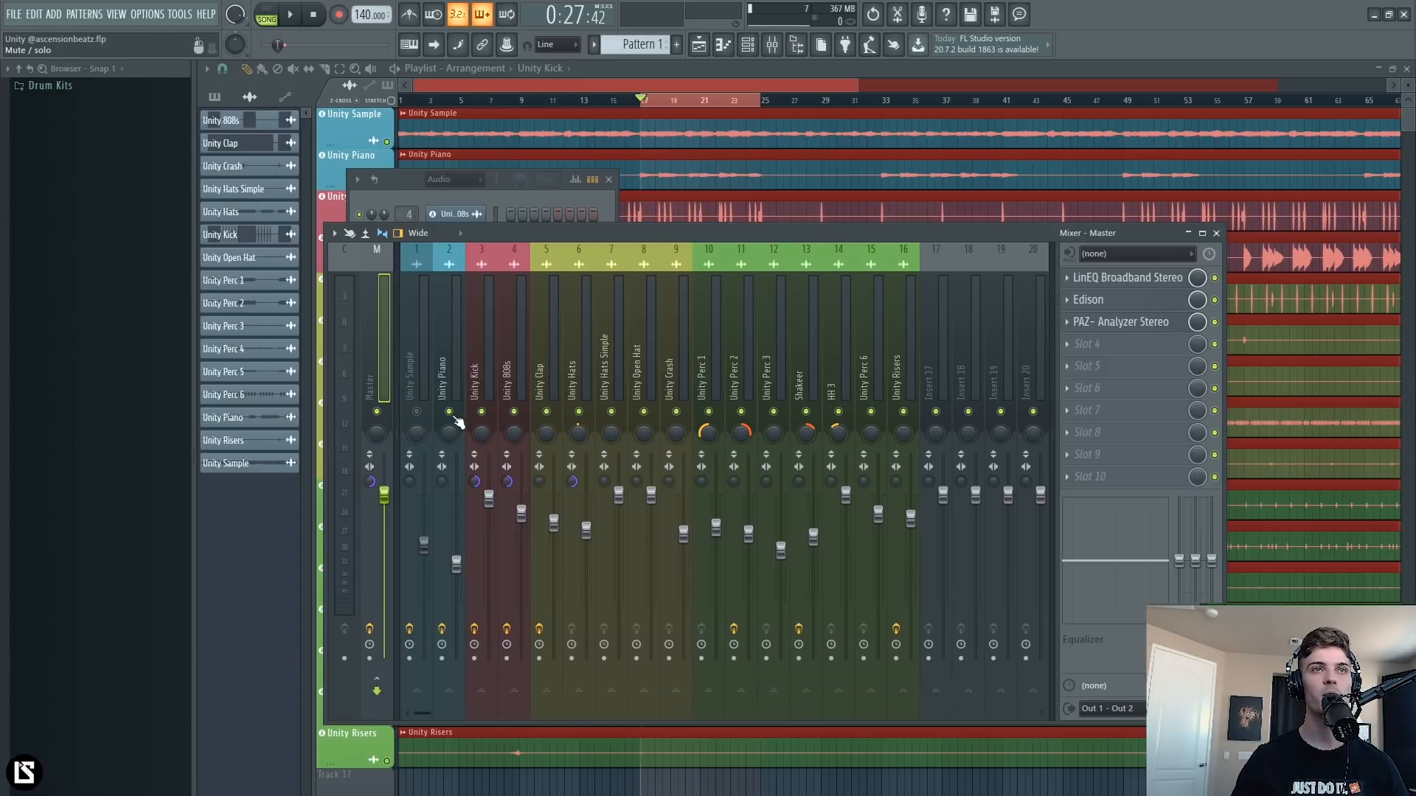
left_click(488, 382)
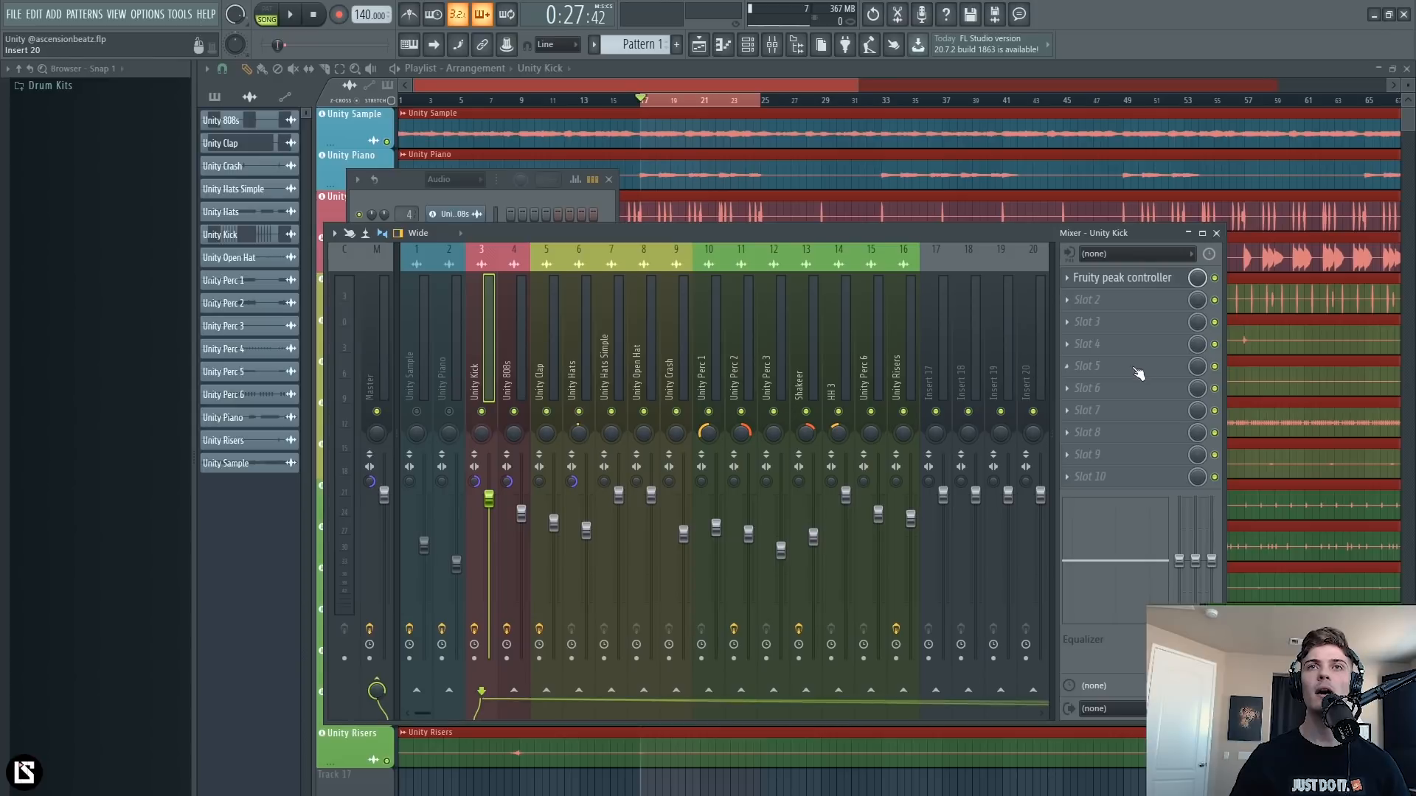
Add Fruity WaveShaper to Unity Kick's third effect slot and move its window over the mixer.
left_click(1099, 325)
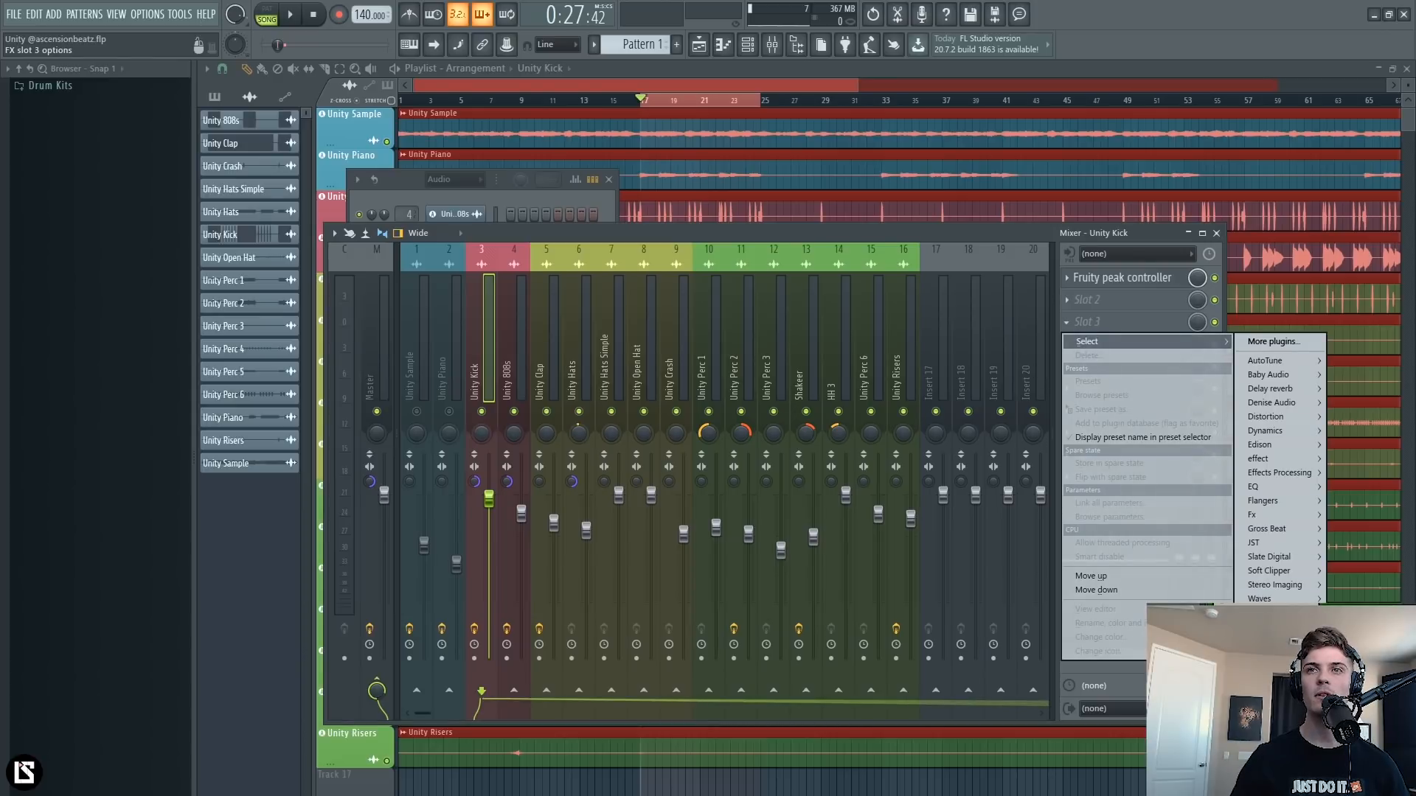
mouse_move(1270, 615)
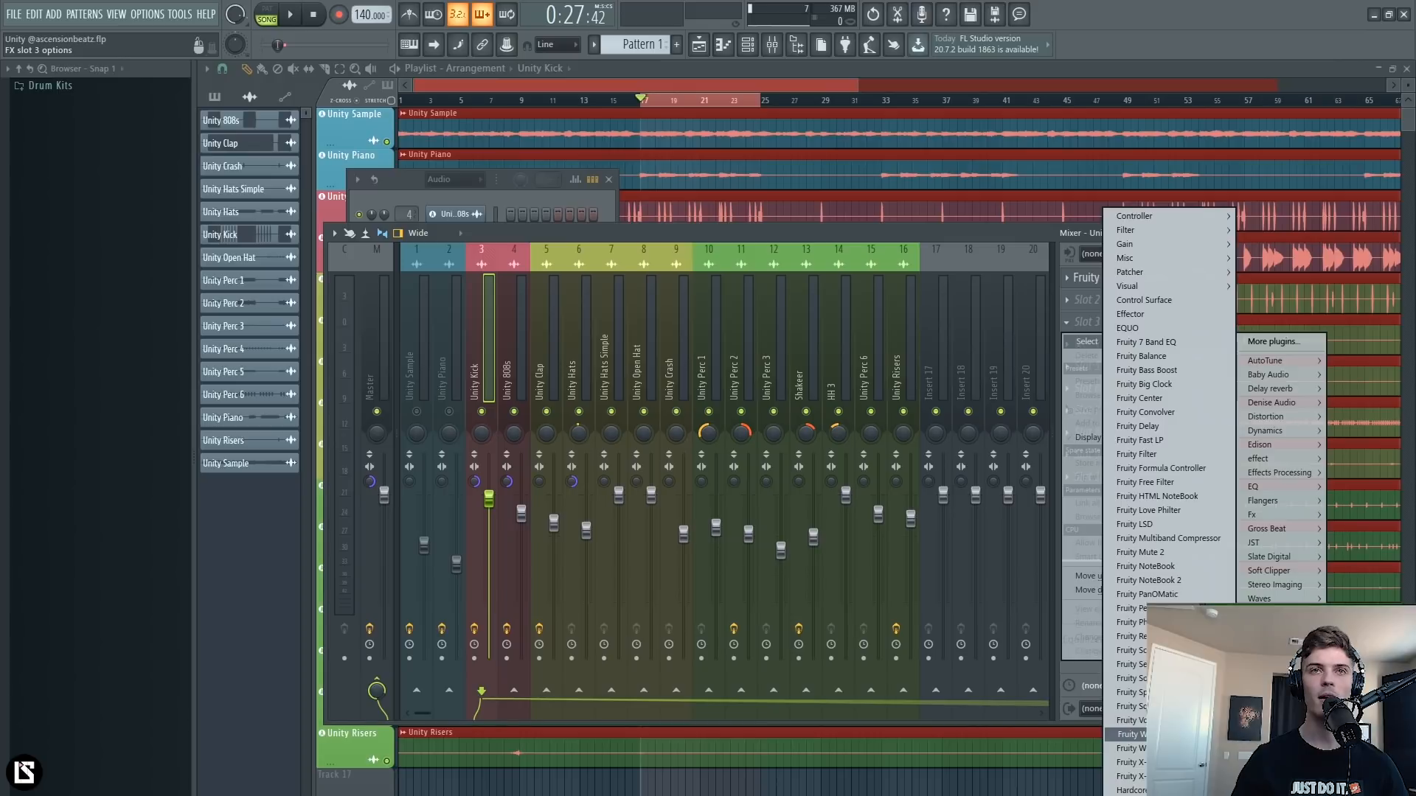
left_click(1128, 734)
left_click_drag(781, 161, 672, 332)
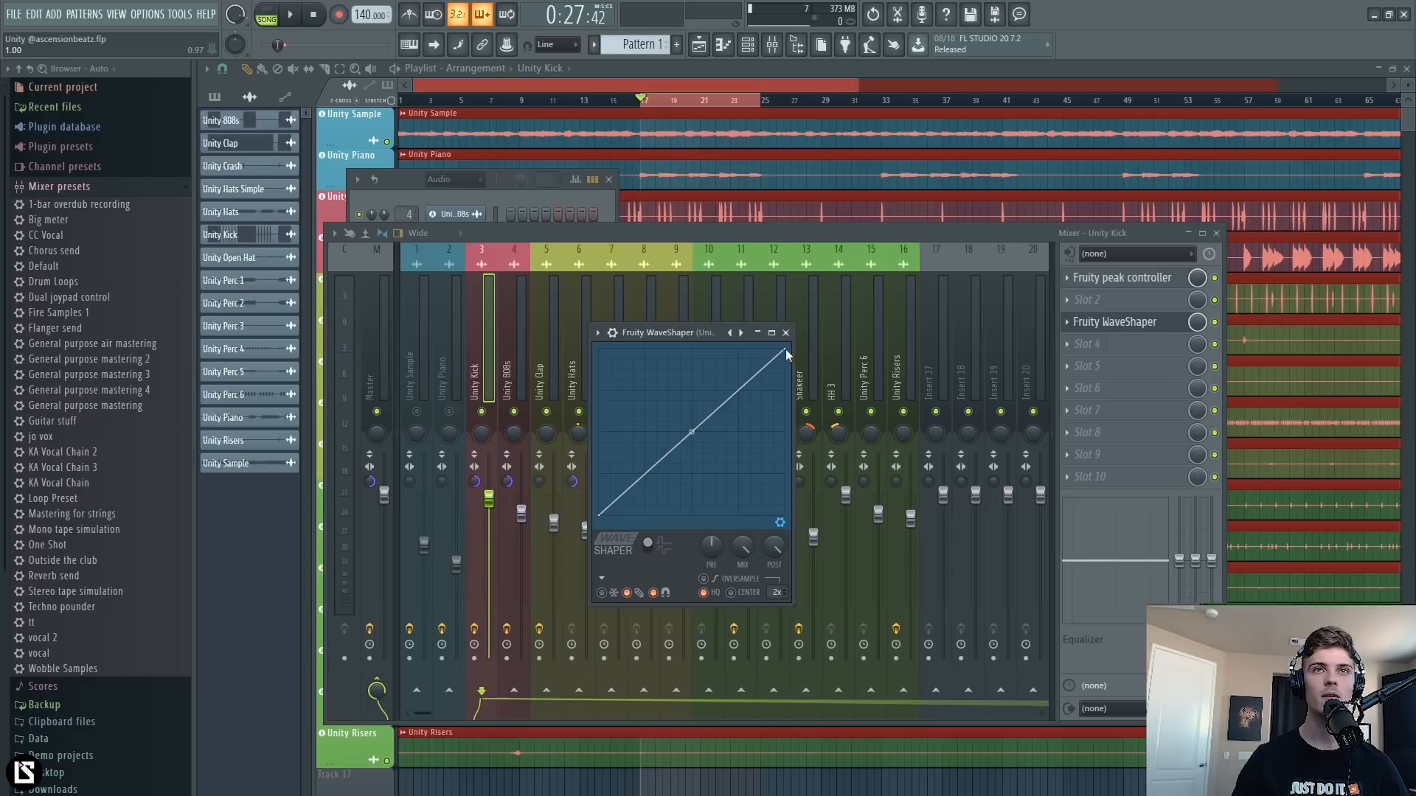
Shape the WaveShaper curve to run flat from its midpoint, set the pre-amp to 69%, and audition the kick.
right_click(706, 436)
left_click_drag(705, 436, 781, 439)
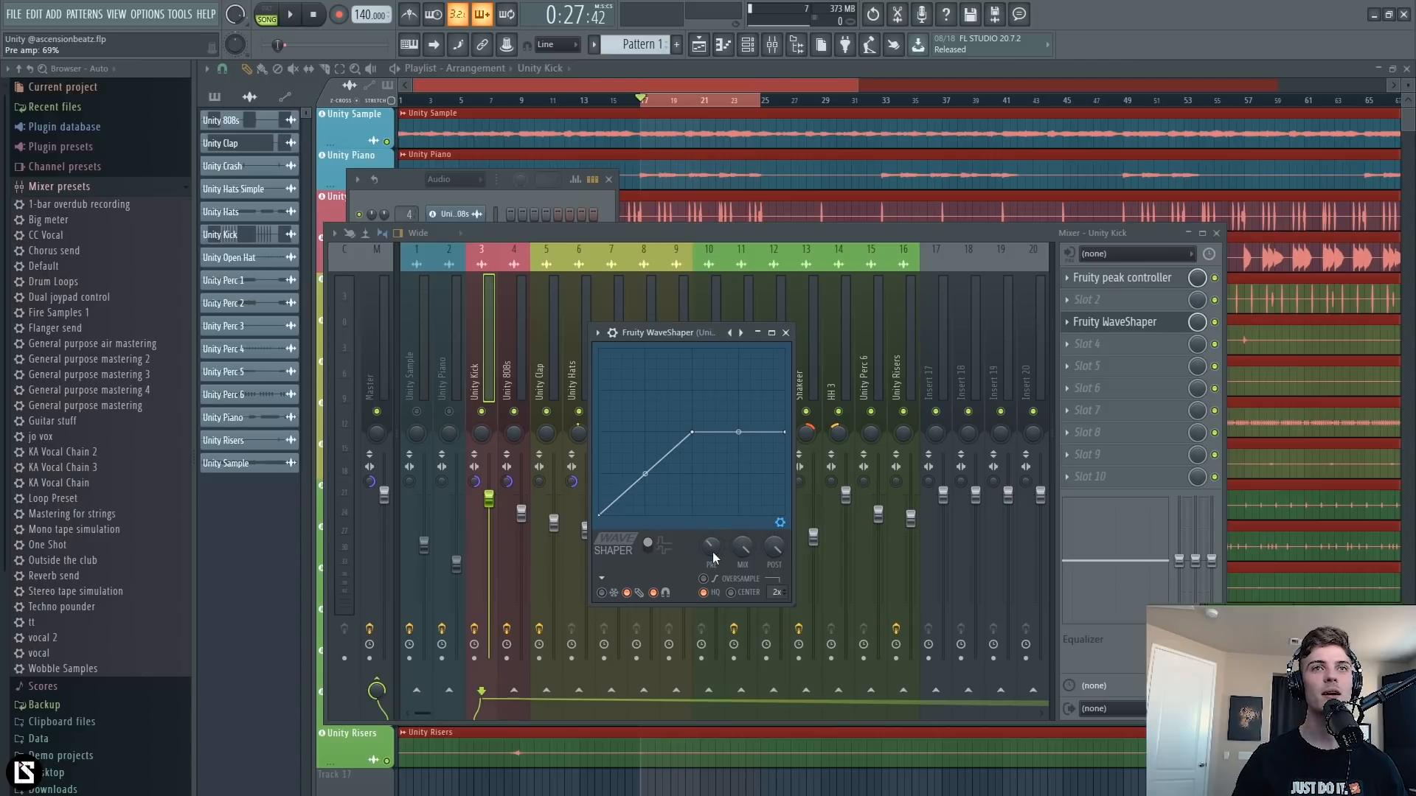
key("space")
key("space")
Solo Unity Kick and set its WaveShaper pre-amp to 112% while listening.
right_click(482, 413)
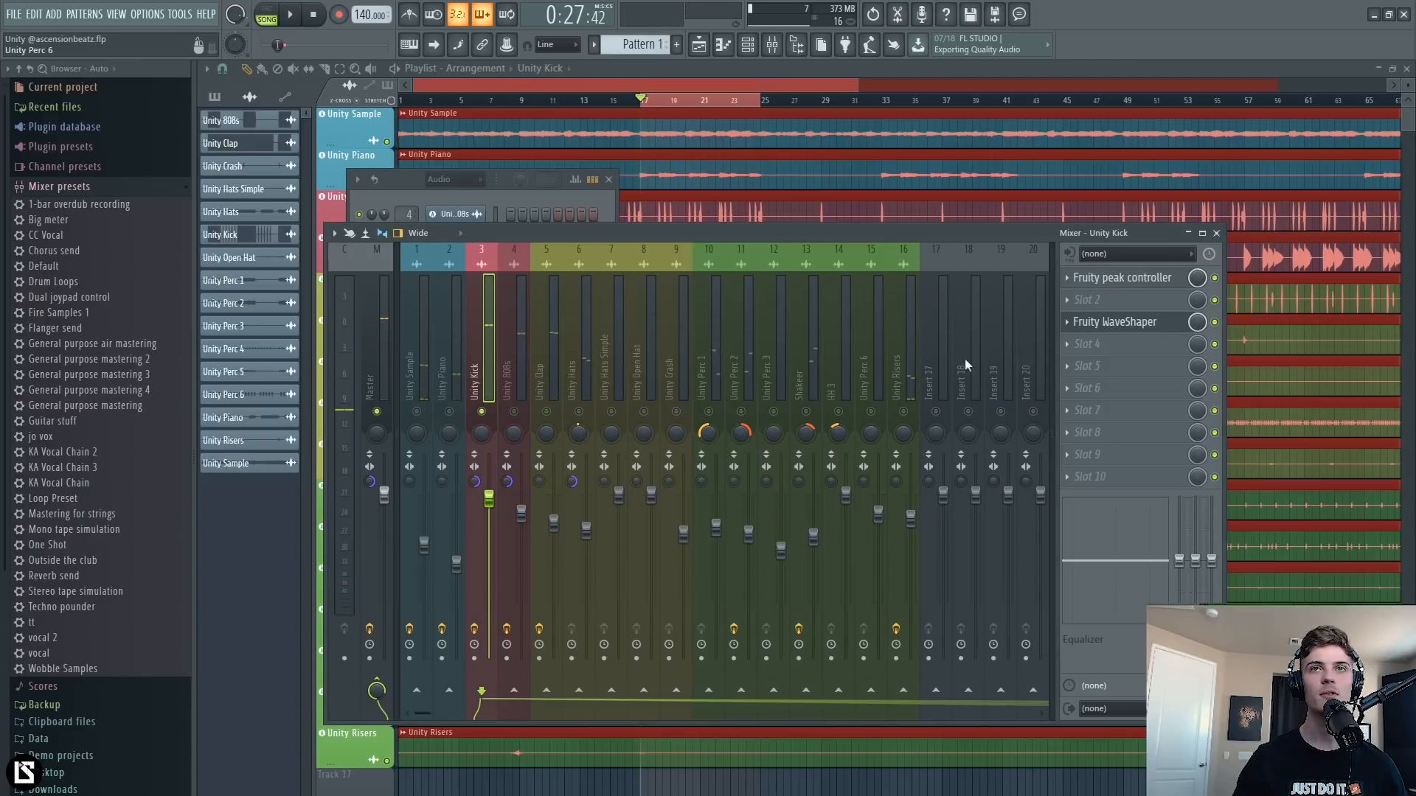
left_click(1116, 324)
key("space")
left_click_drag(711, 545, 711, 550)
key("space")
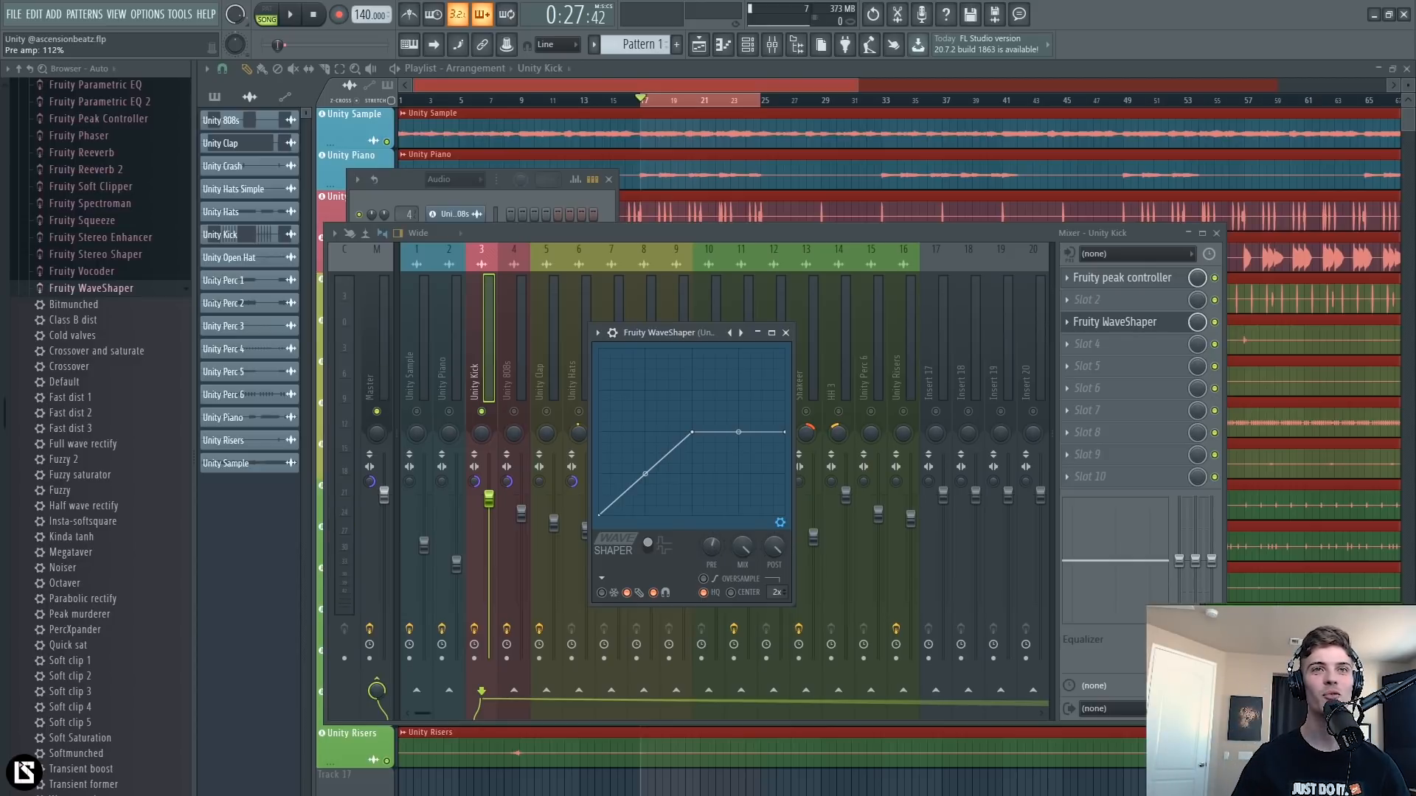
Try a WaveShaper pre-amp of 166% on the kick during playback, and set it to 92%.
key("space")
left_click_drag(714, 554, 714, 497)
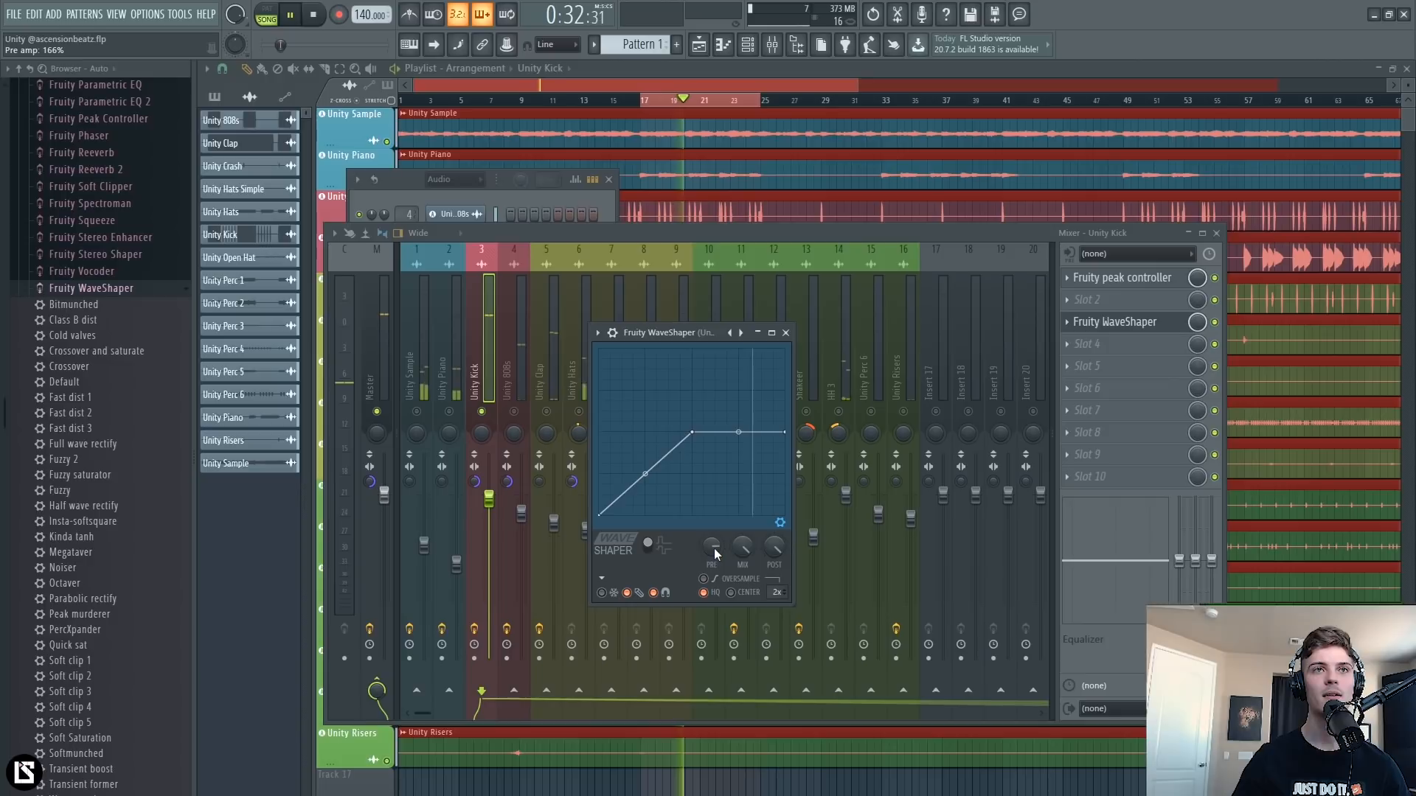
key("space")
left_click_drag(714, 547, 713, 602)
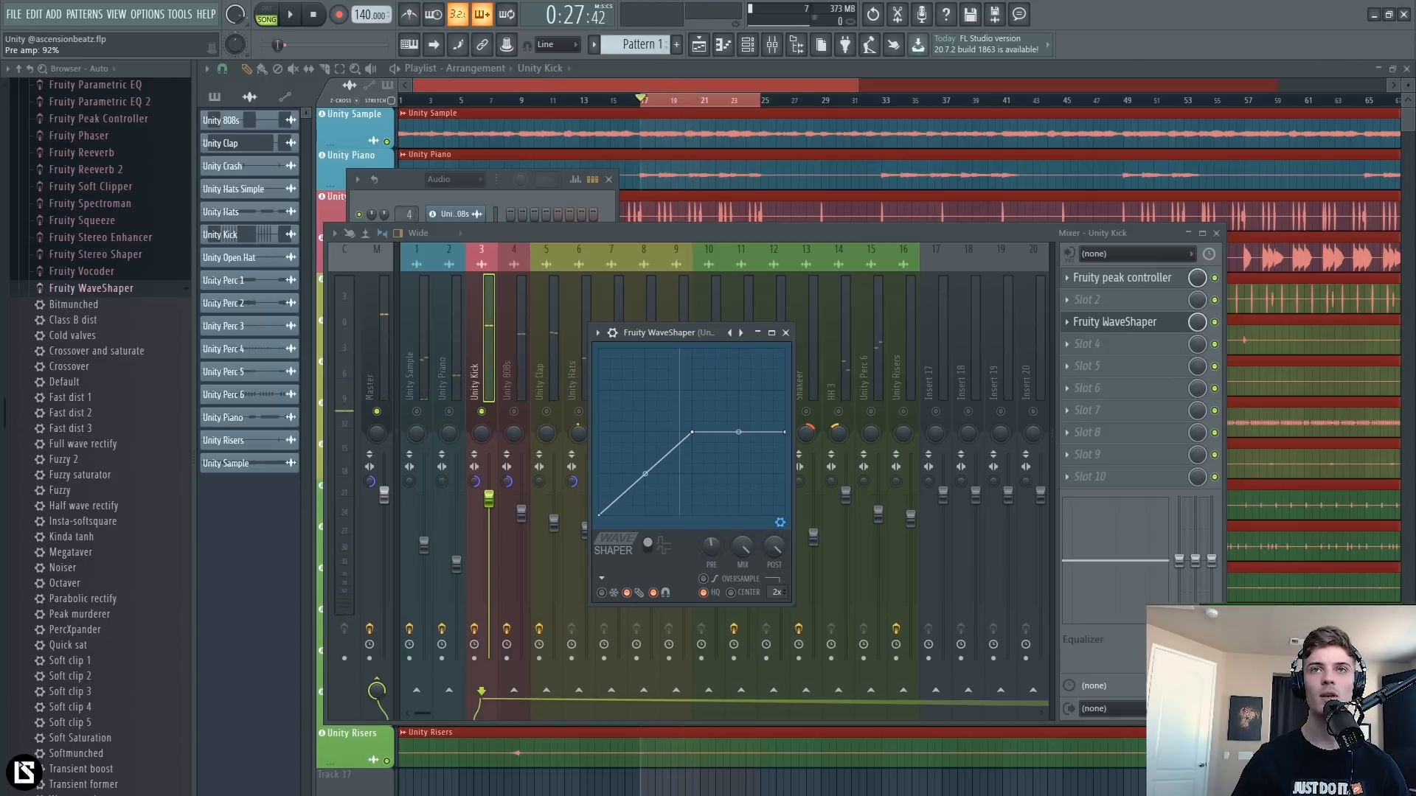
Add Wave Candy to Unity Kick's fourth effect slot, enlarge its oscilloscope display, and rearrange its windows.
left_click(1099, 347)
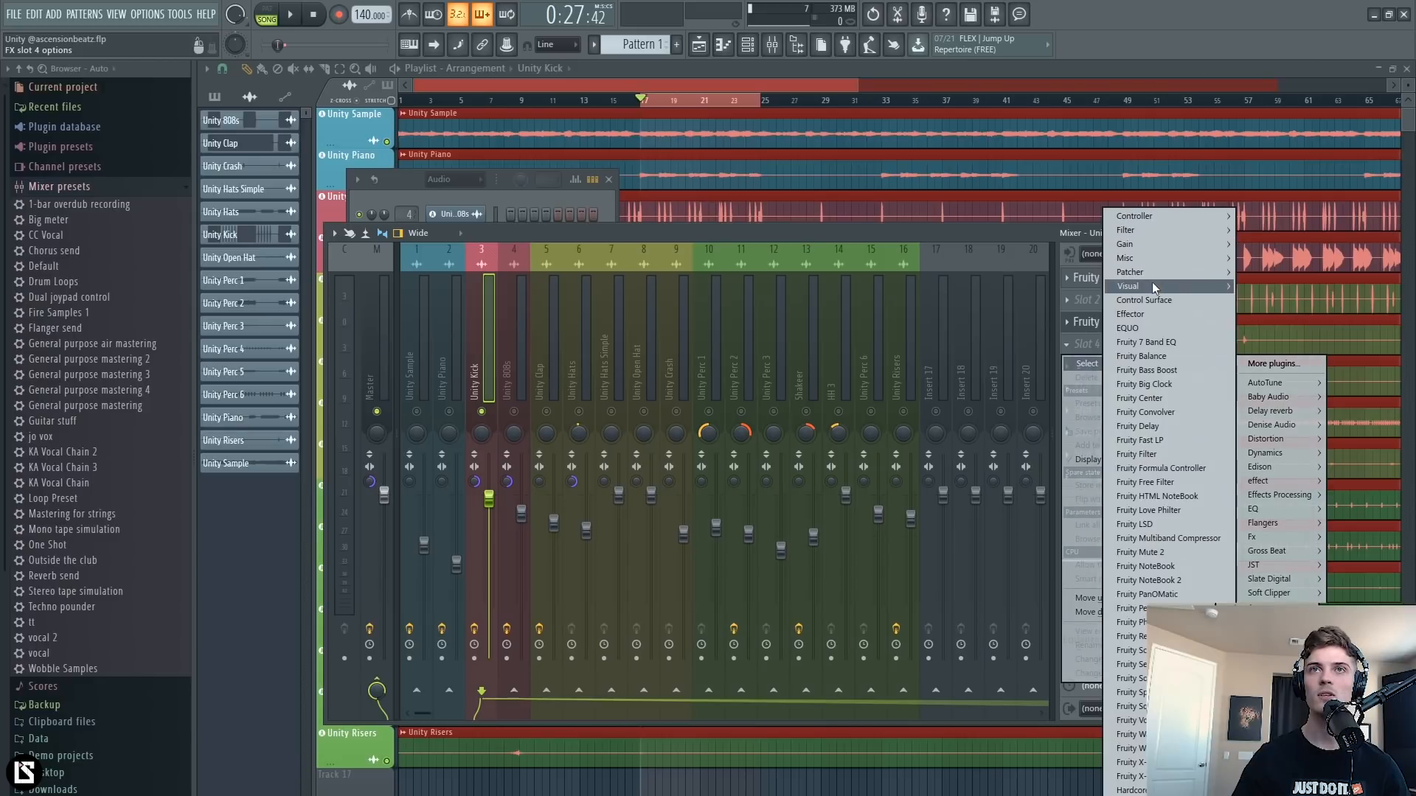
mouse_move(1151, 284)
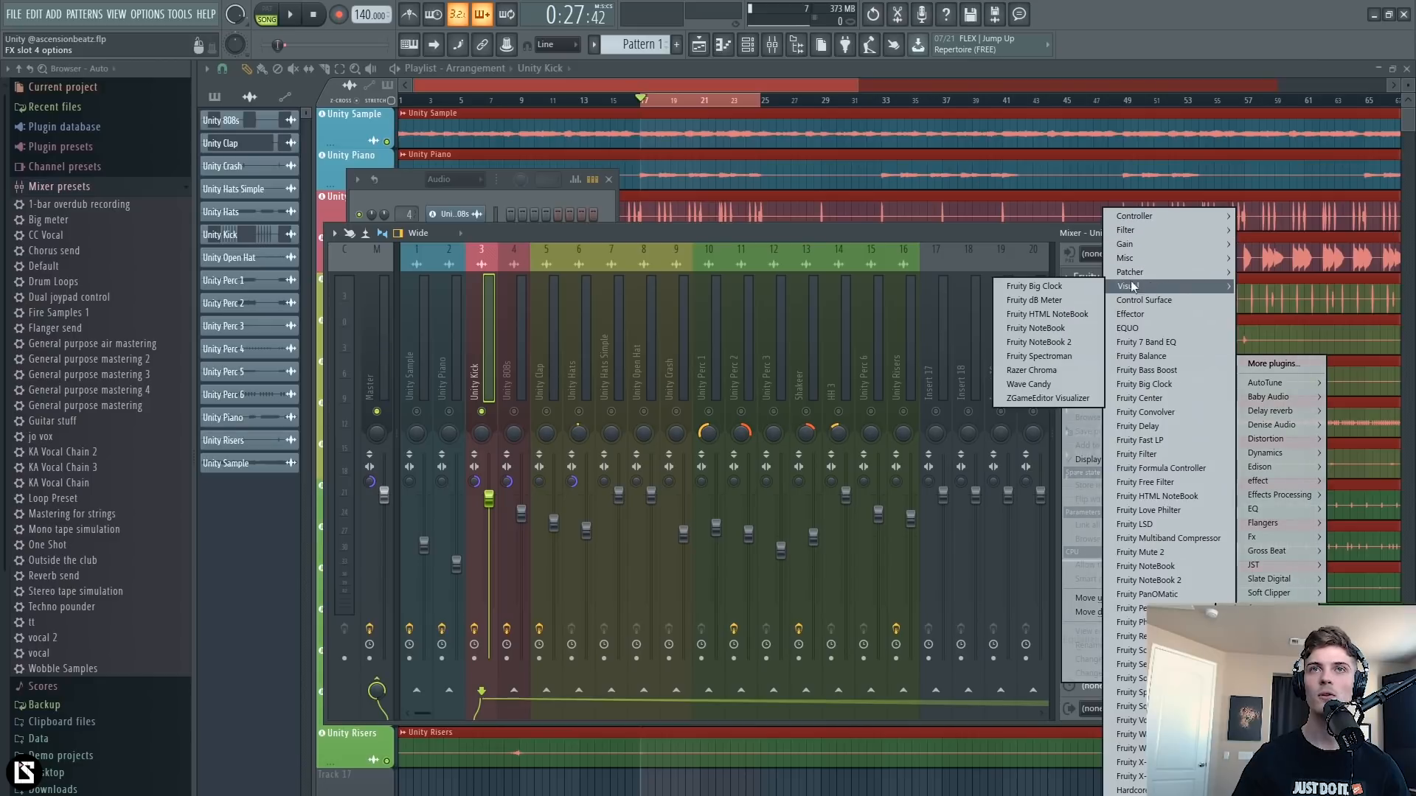
left_click(1062, 384)
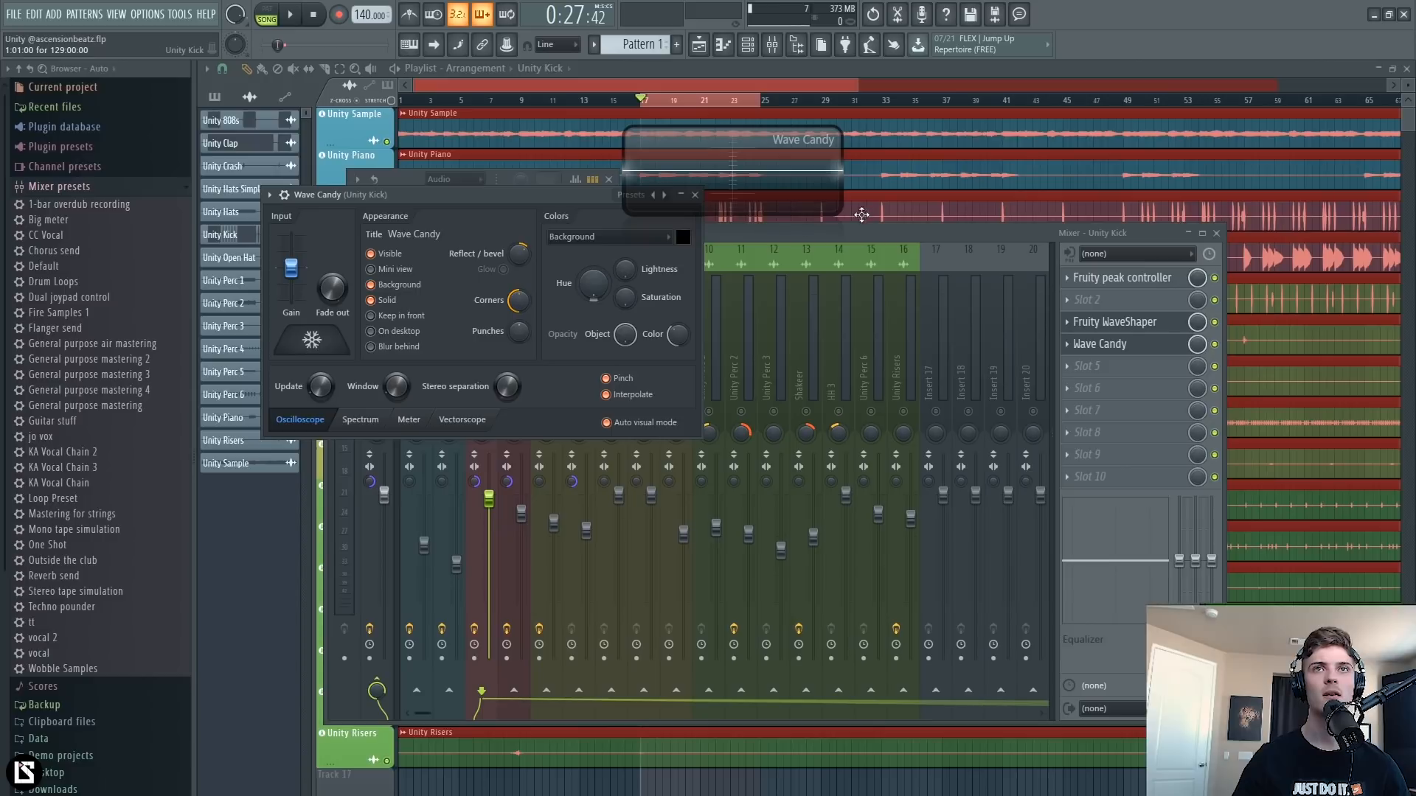
left_click_drag(845, 222, 1021, 325)
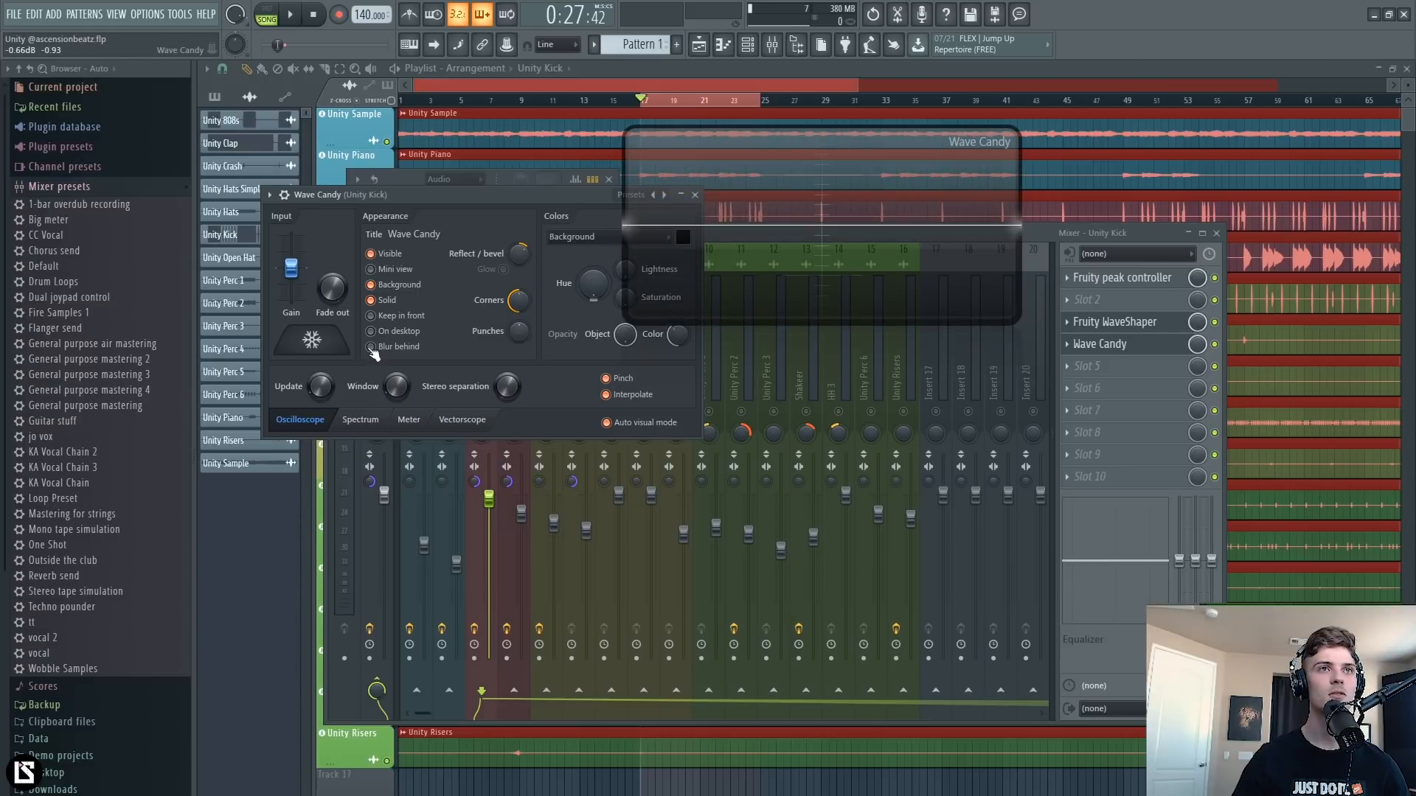
left_click_drag(458, 198, 378, 241)
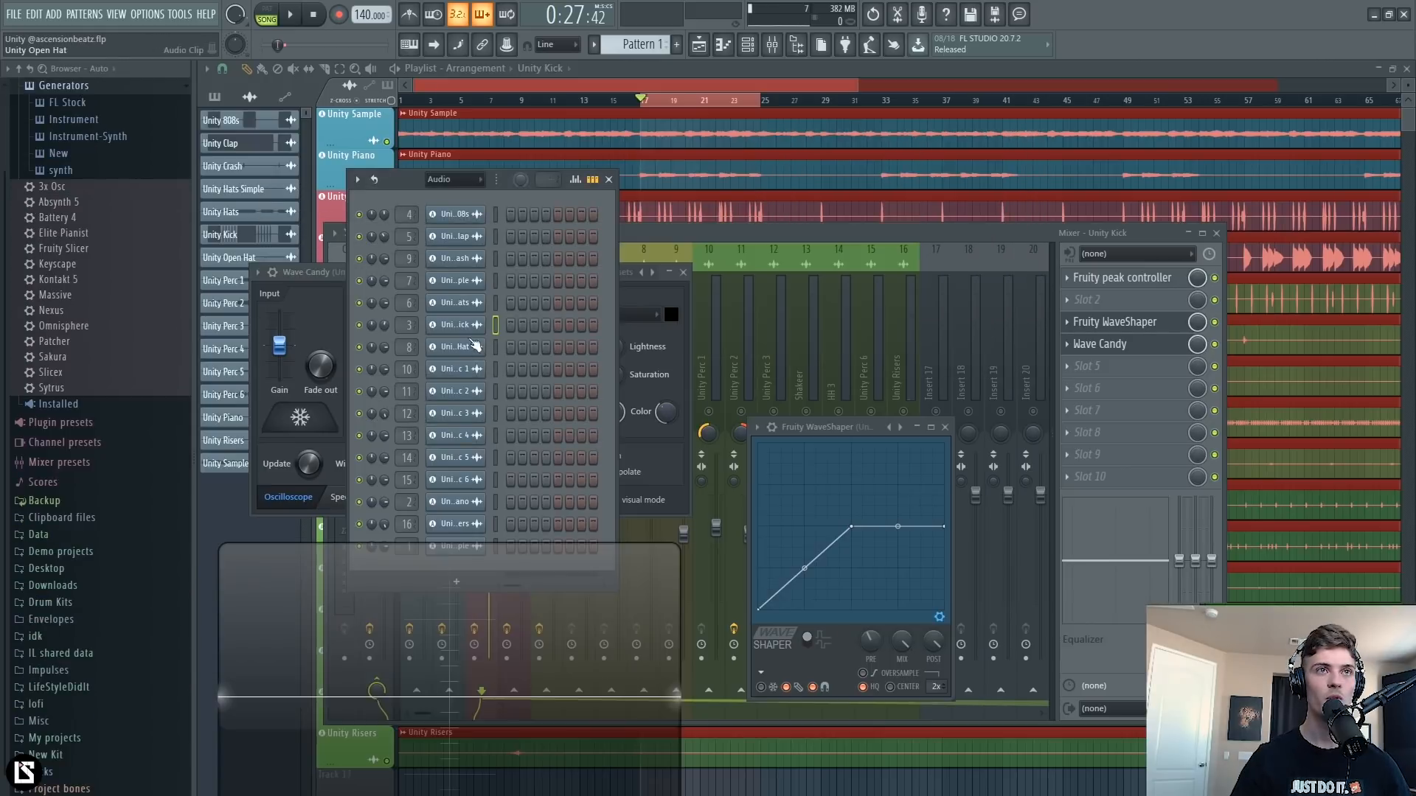
Open the Unity Kick sample in Edison and examine the waveform of a single kick hit up close.
left_click(474, 345)
right_click(453, 414)
left_click(496, 457)
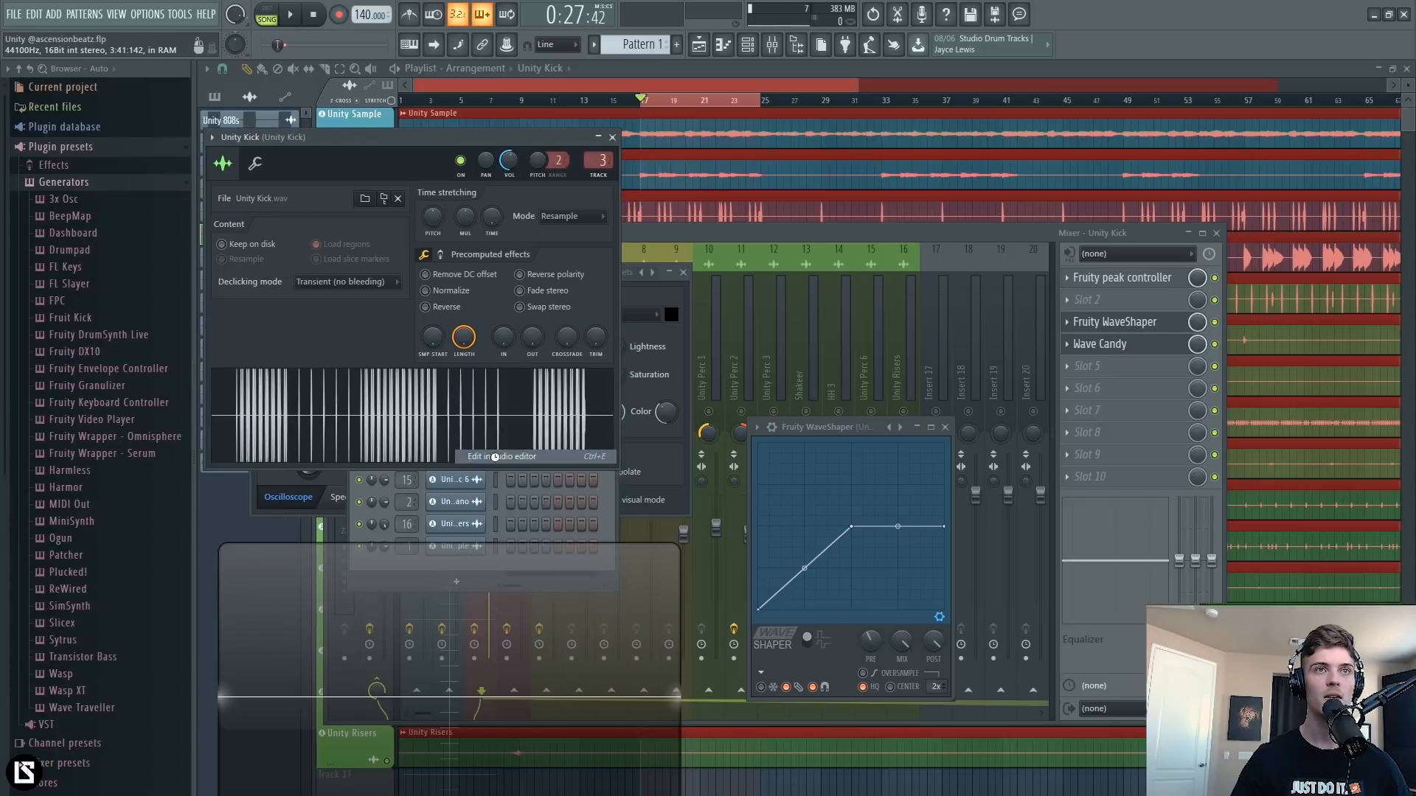
scroll(746, 487, "up", 3)
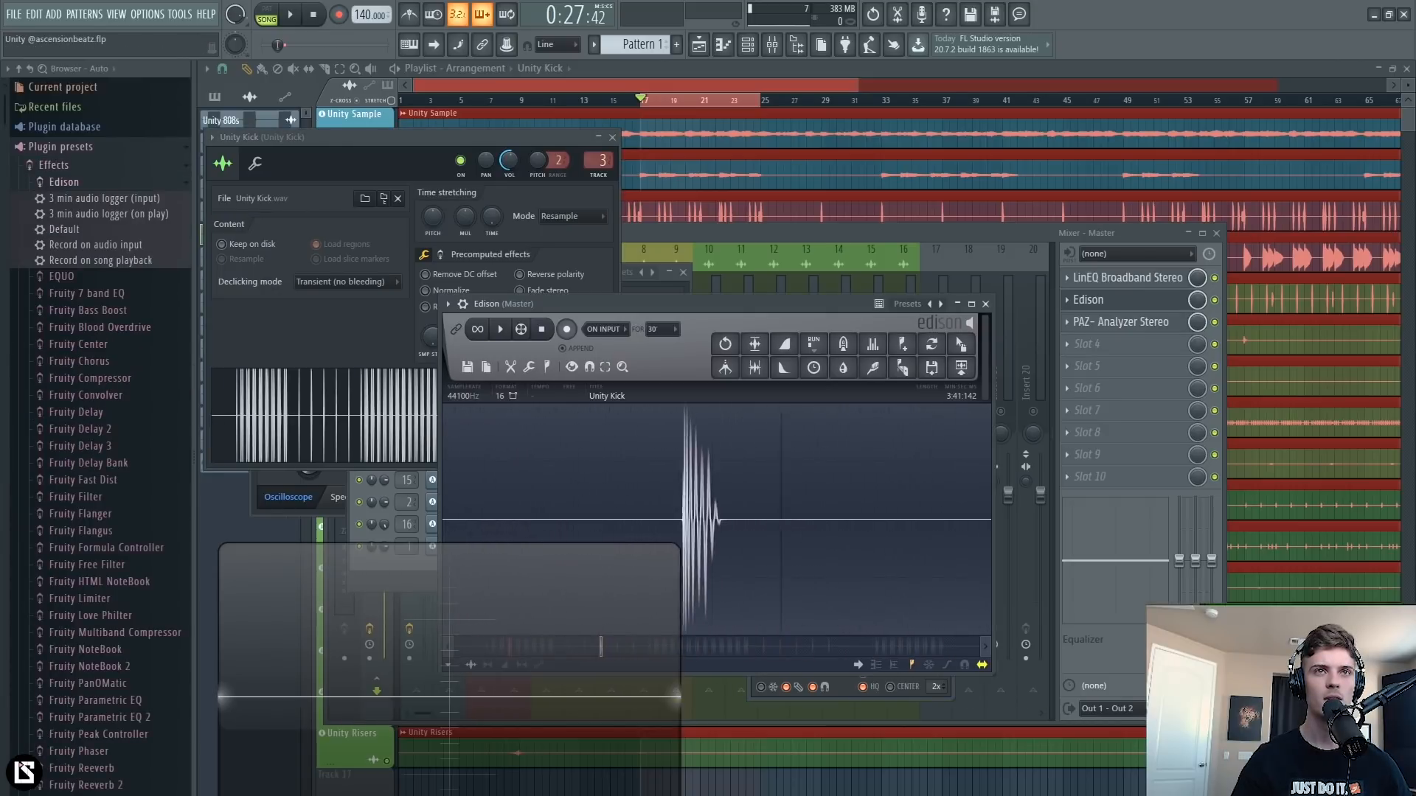
scroll(670, 521, "up", 5)
scroll(762, 500, "up", 3)
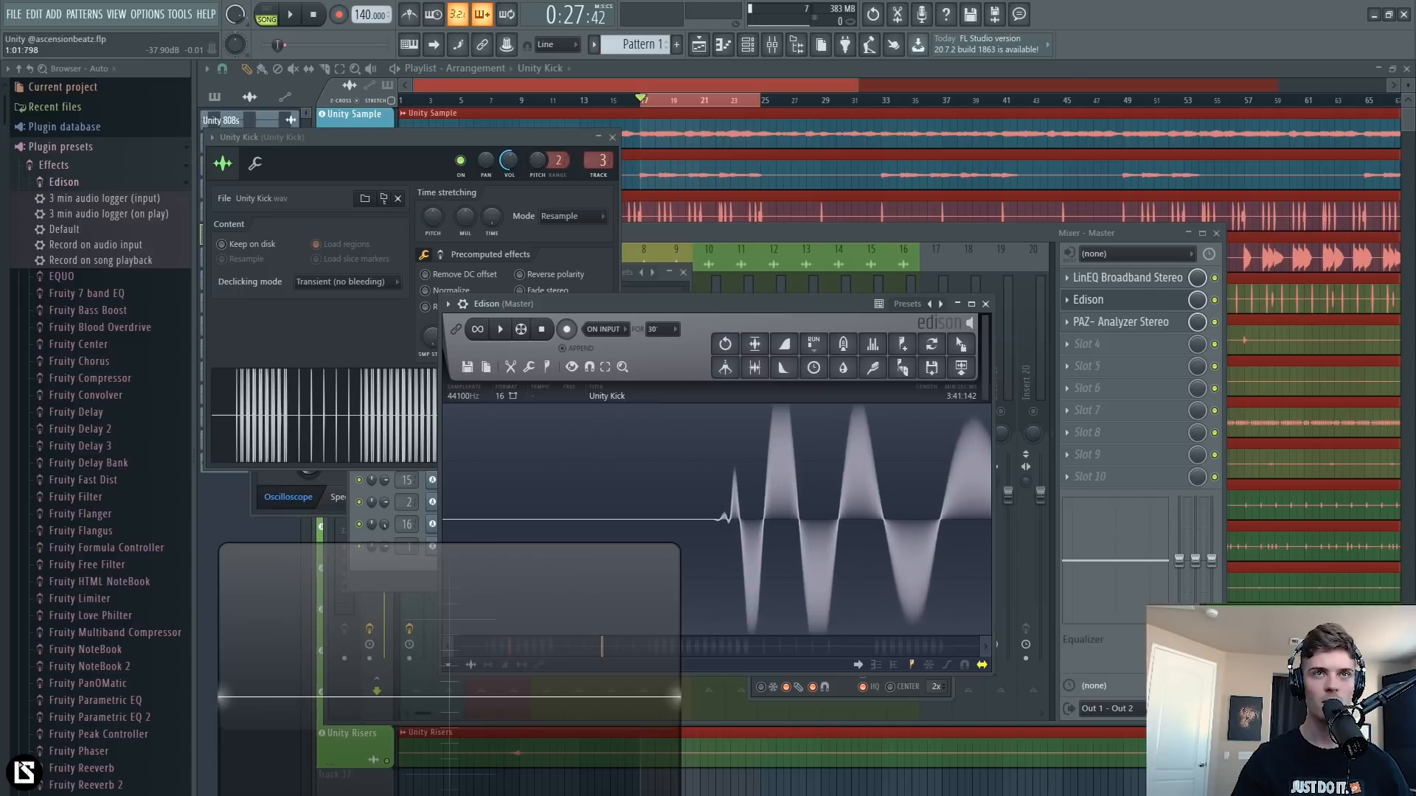
scroll(796, 418, "down", 2)
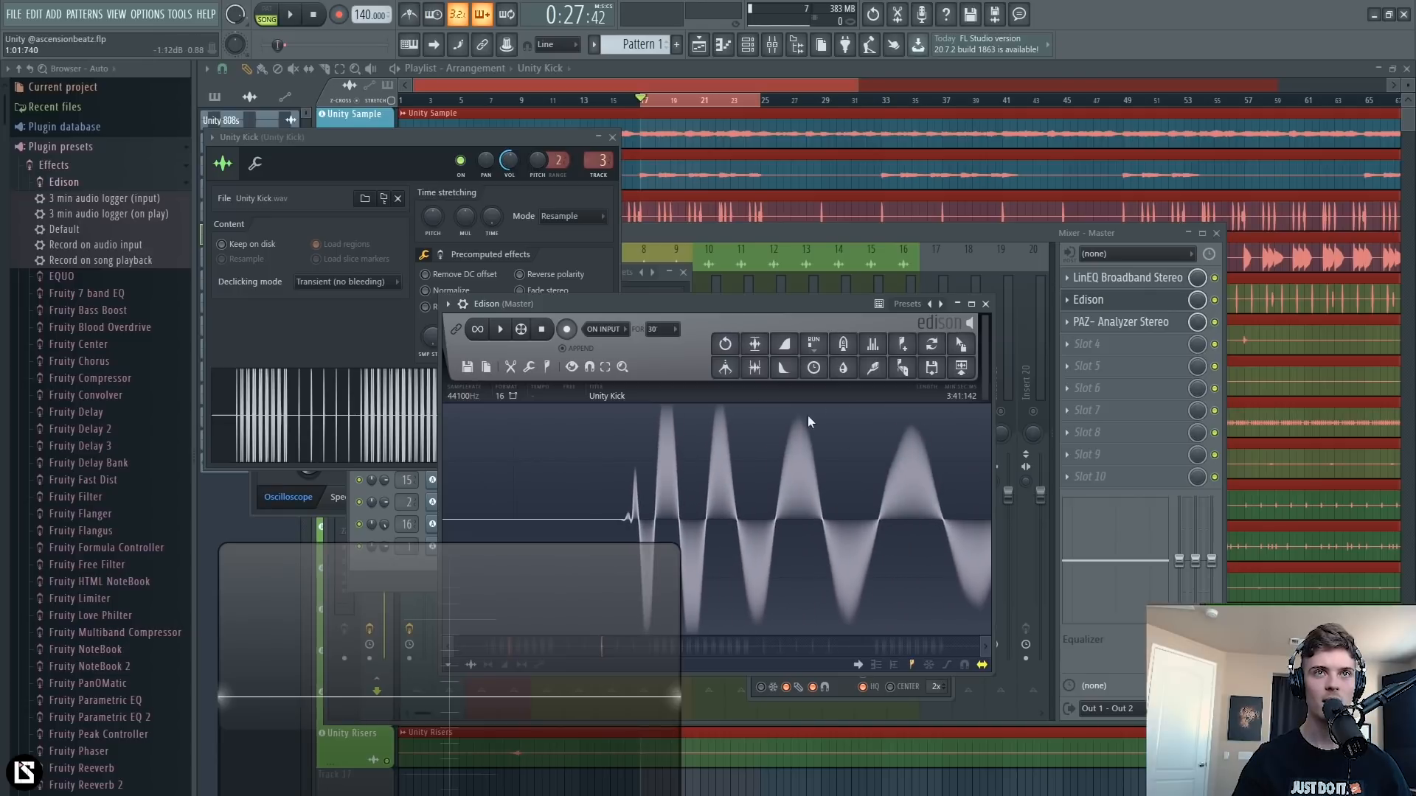
scroll(833, 476, "down", 2)
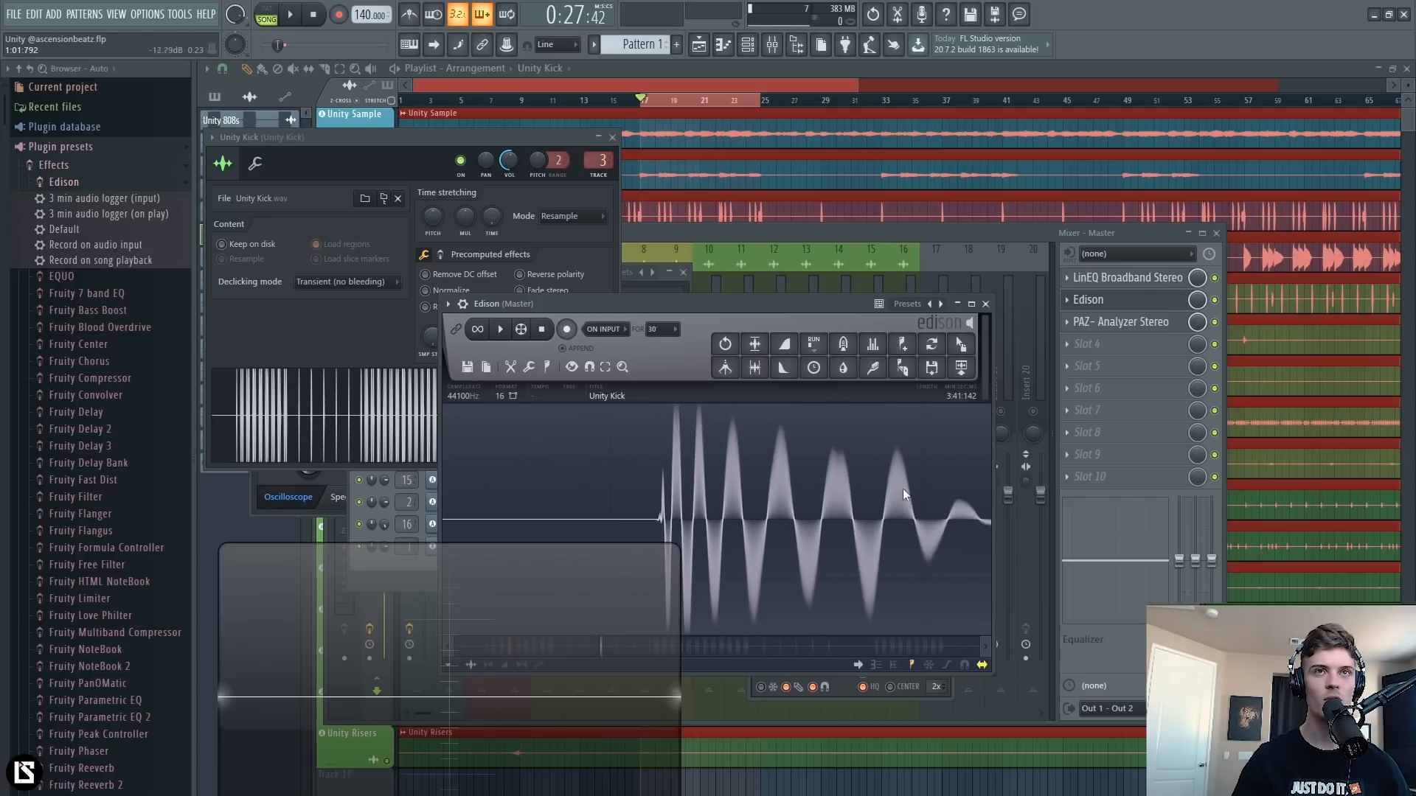
Close Edison and rearrange the mixer and kick WaveShaper windows clear of the oscilloscope.
left_click(985, 304)
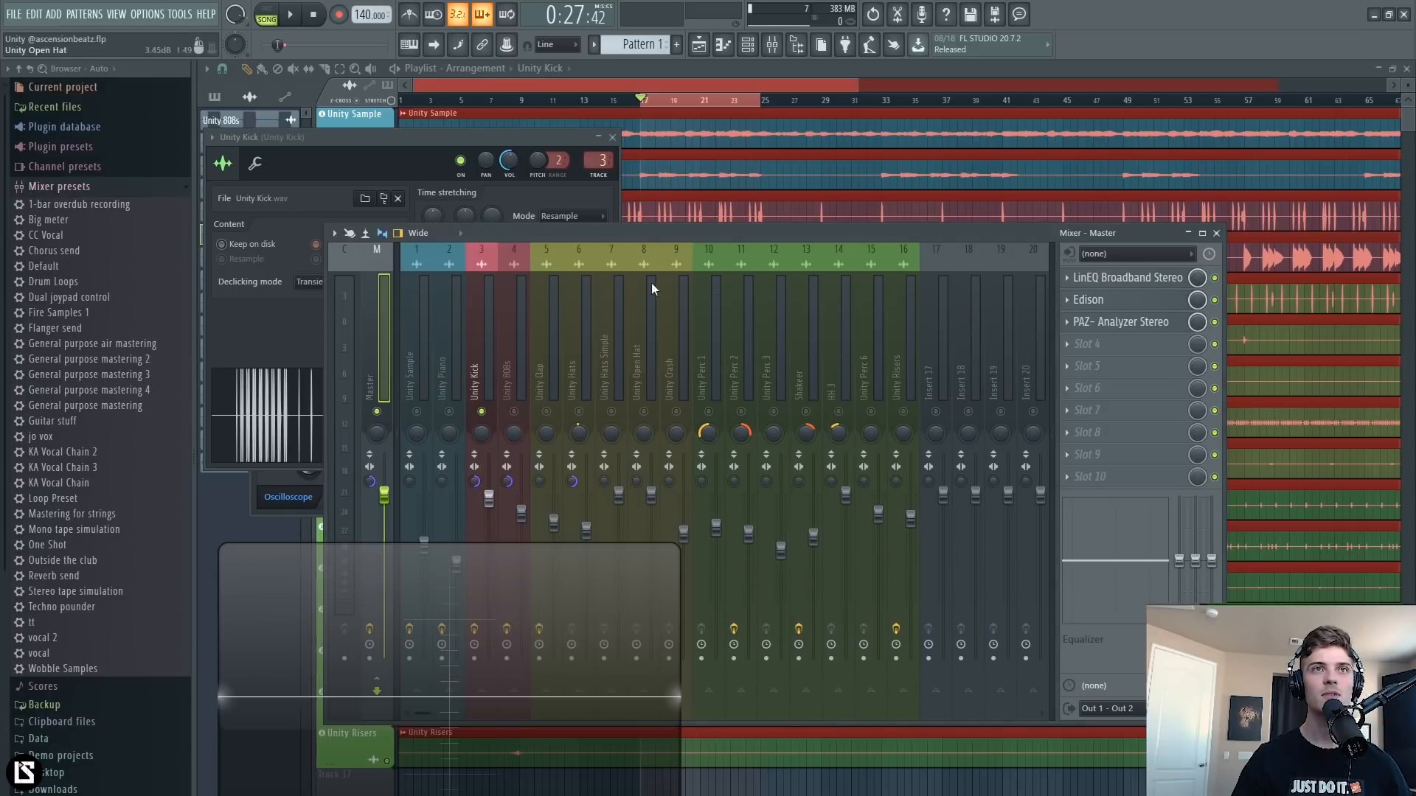
left_click_drag(325, 275, 868, 275)
left_click_drag(1022, 236, 1127, 134)
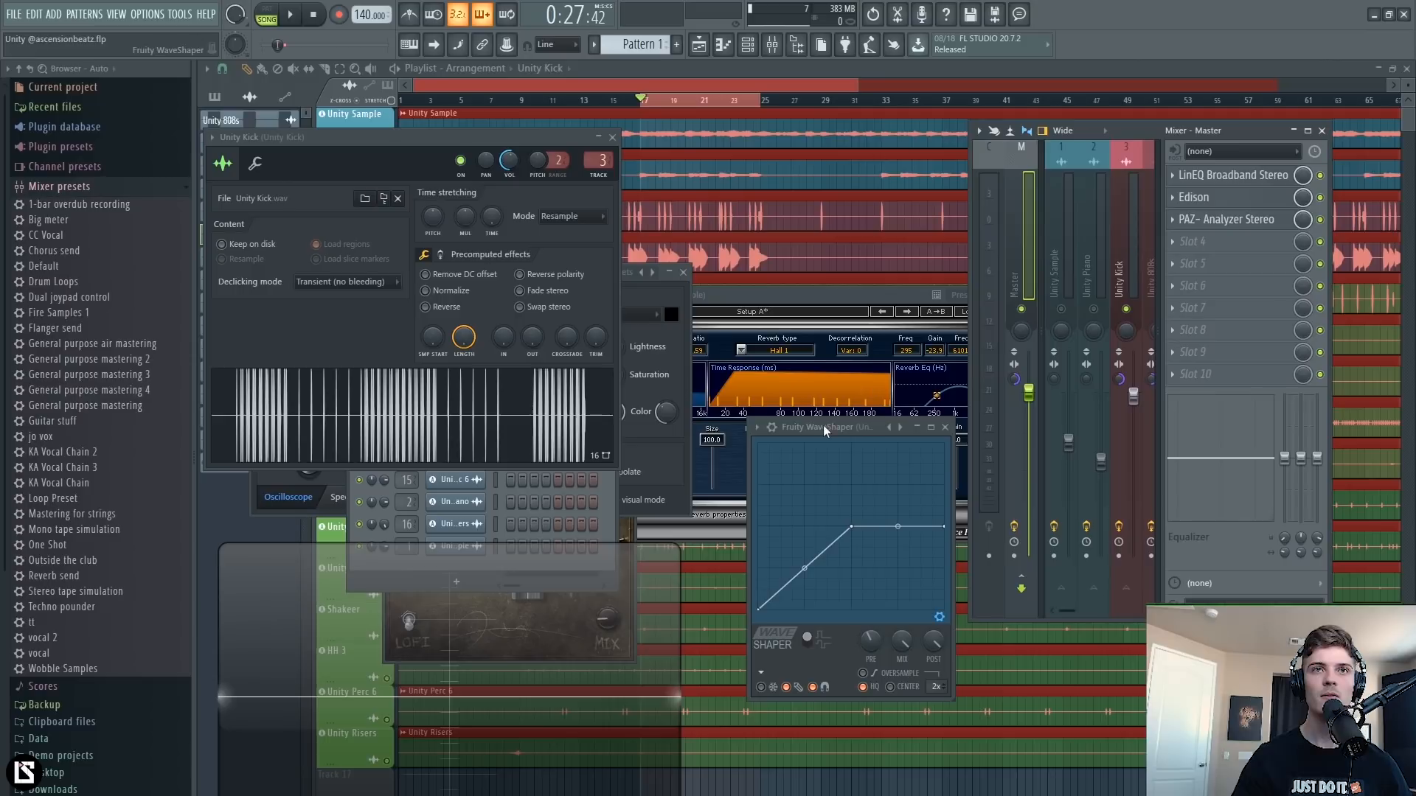
left_click_drag(819, 427, 794, 350)
Play the soloed kick and examine its waveform on the oscilloscope.
key("space")
key("space")
key("space")
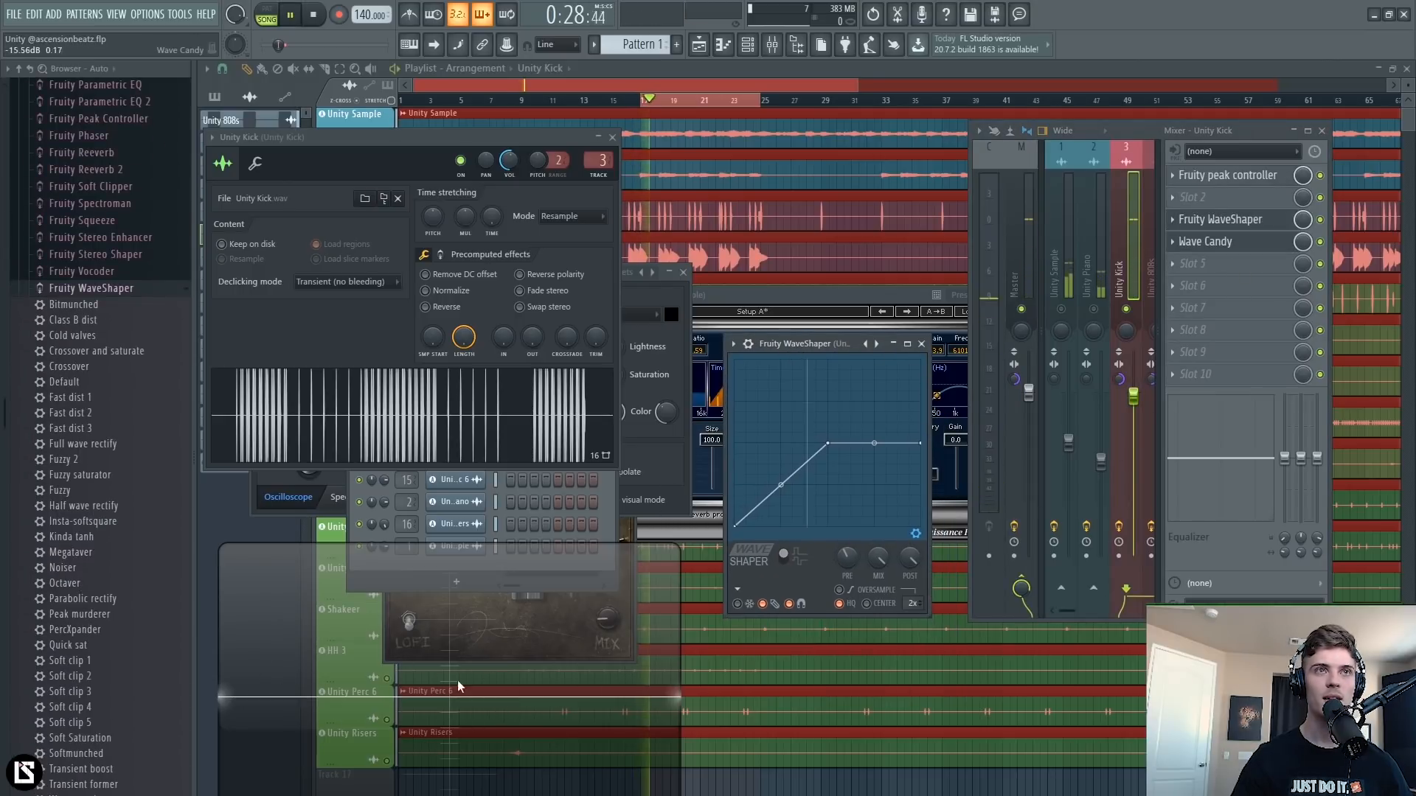
key("space")
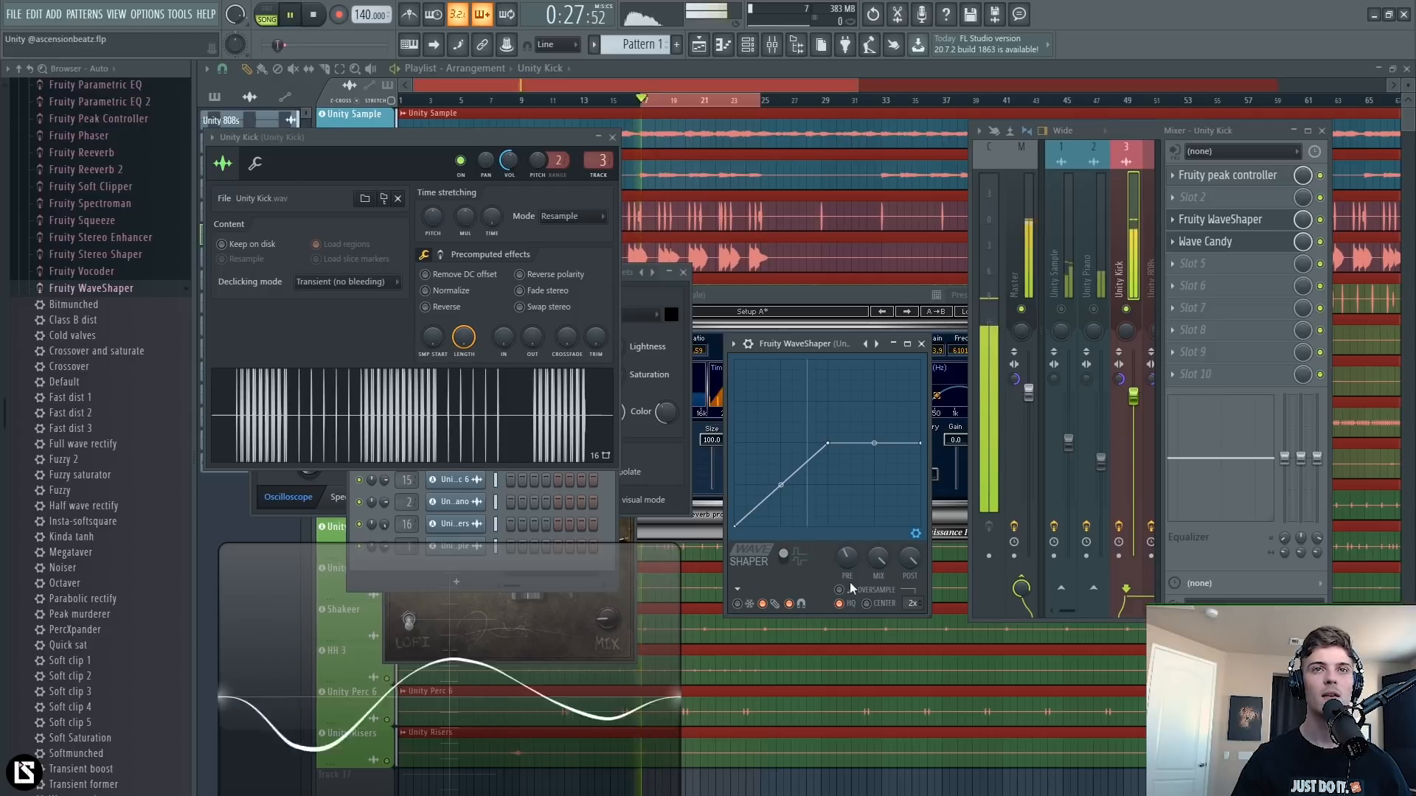
key("space")
Try a much higher WaveShaper pre-amp on the kick while replaying single hits against the oscilloscope.
left_click_drag(855, 559, 856, 455)
key("space")
key("space")
key("space")
key("space")
key("space")
key("space")
key("space")
key("space")
key("space")
key("space")
key("space")
key("space")
key("space")
key("space")
key("space")
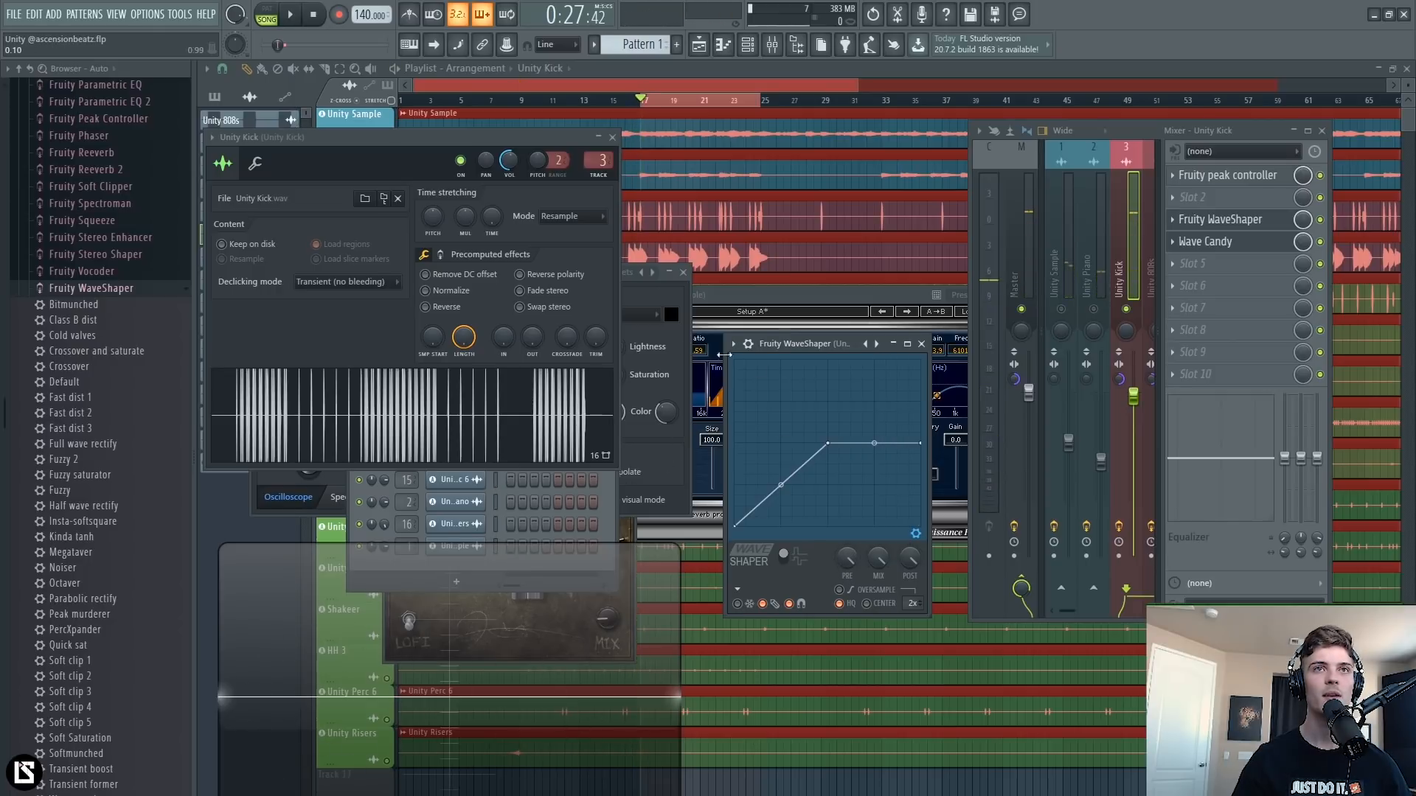
Bring up Wave Candy and freeze its oscilloscope on a kick hit during repeated short playback.
left_click(648, 292)
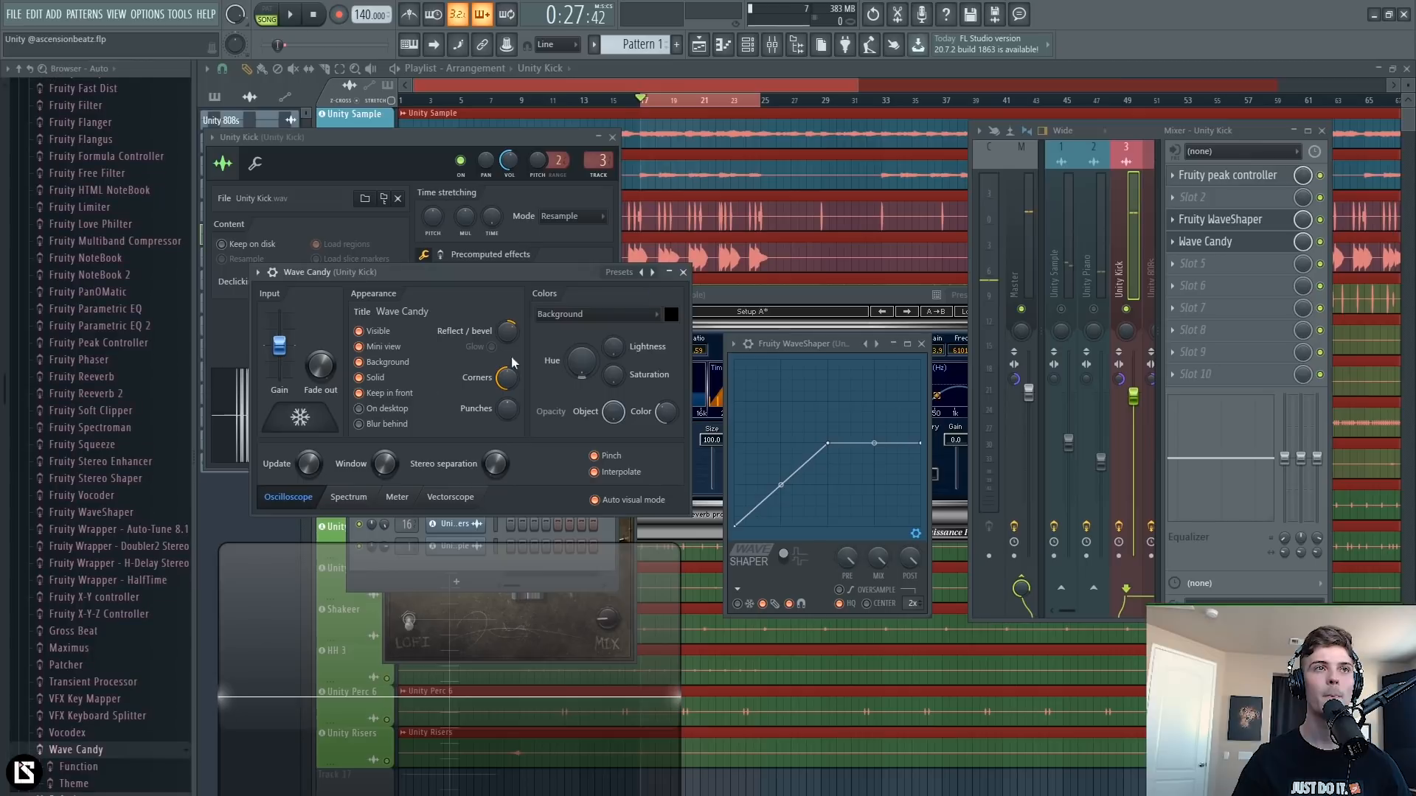
key("space")
left_click(315, 425)
key("space")
key("space")
left_click(315, 426)
key("space")
key("space")
left_click(315, 426)
key("space")
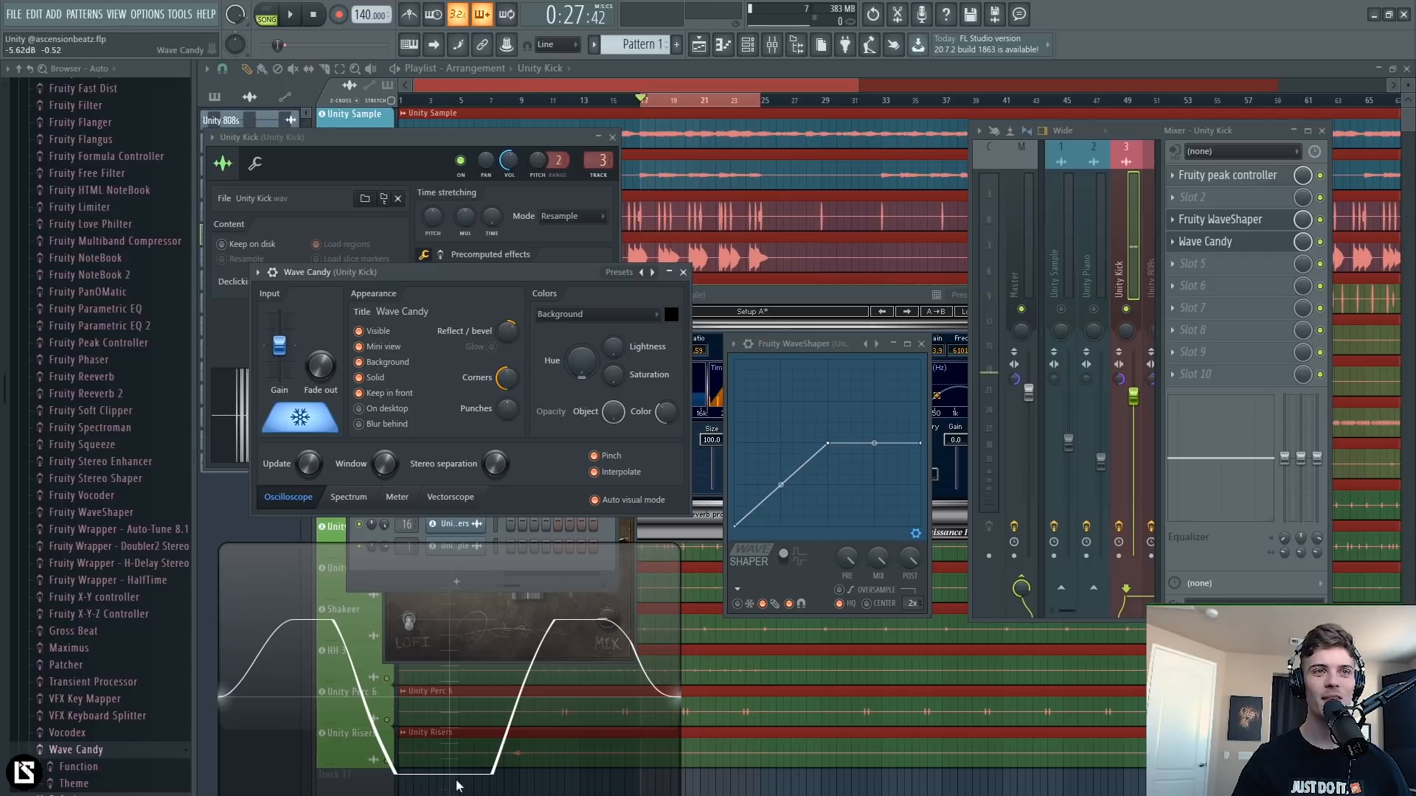
Close the Wave Candy and kick sample windows, and remove Wave Candy from Unity Kick's fourth effect slot.
left_click(683, 273)
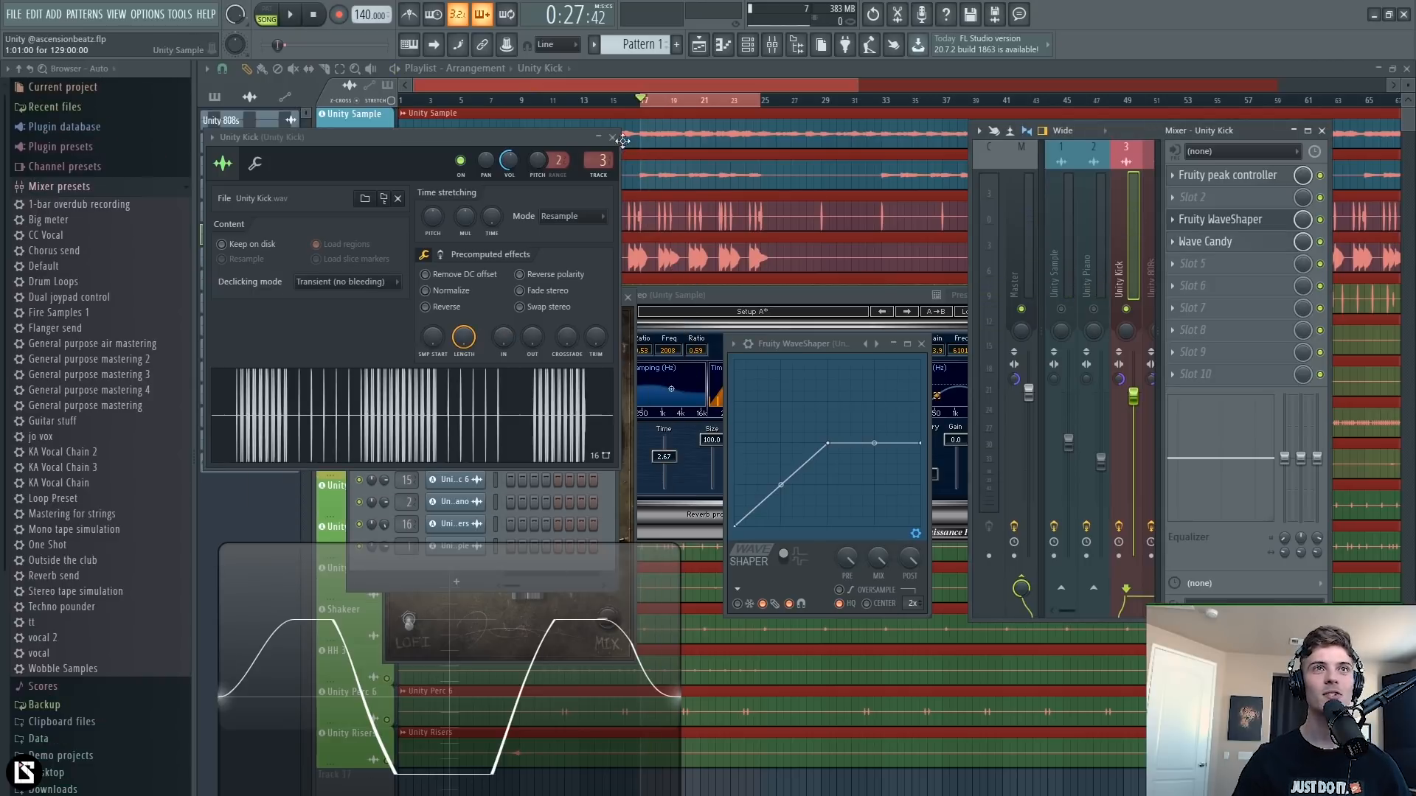
left_click(612, 137)
left_click(1174, 242)
left_click(1190, 275)
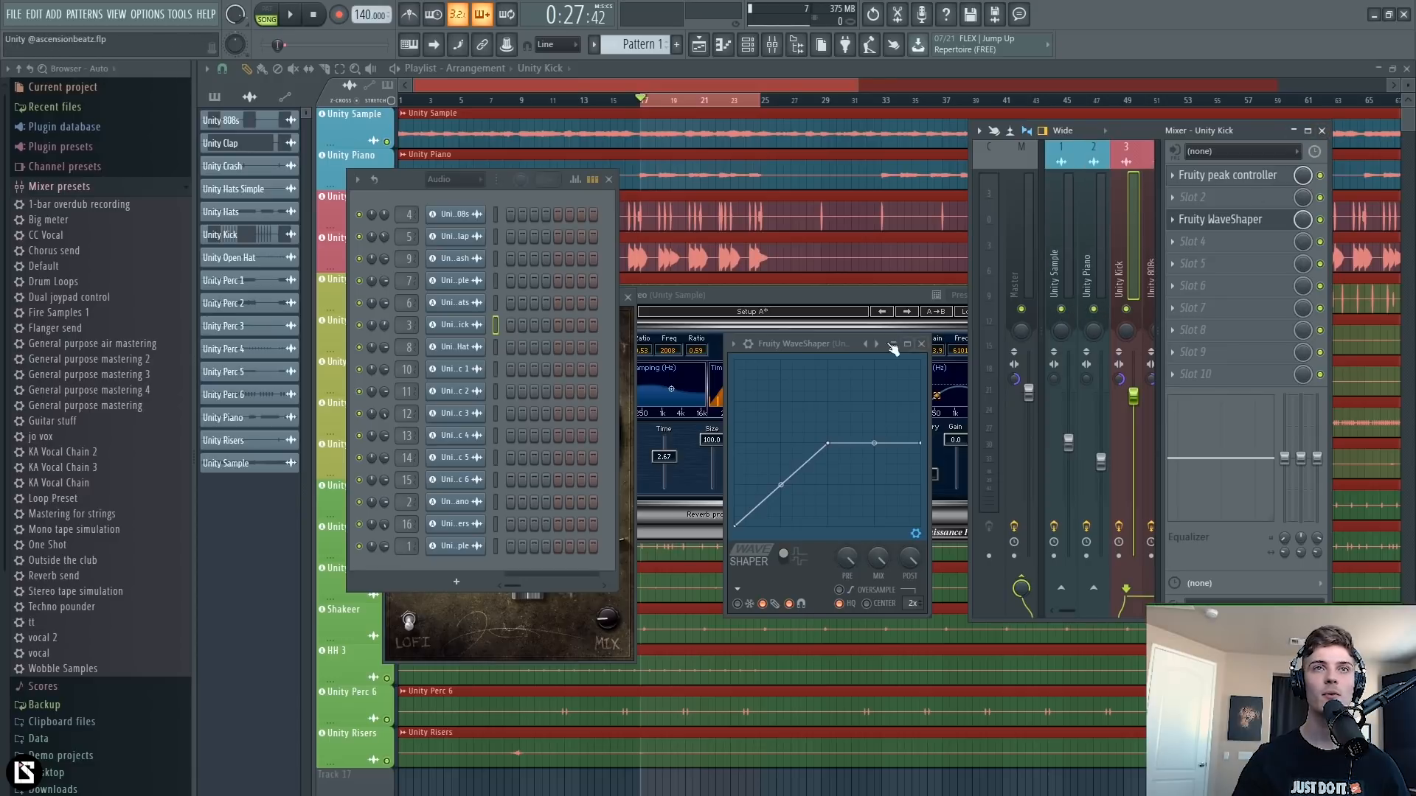
Raise the kick's WaveShaper pre-amp, trying 200%, while listening to playback.
left_click(826, 345)
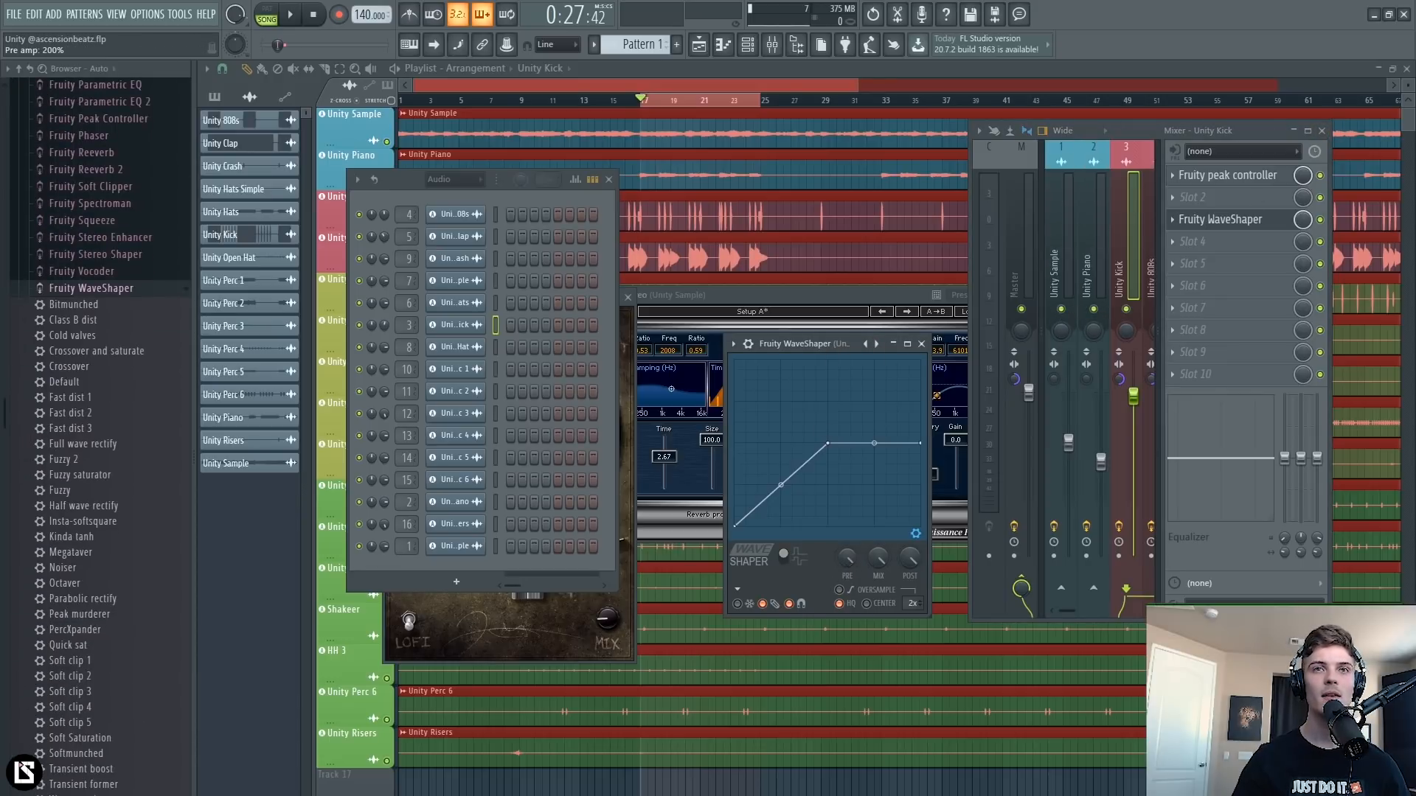
key("space")
left_click_drag(846, 566, 846, 511)
key("space")
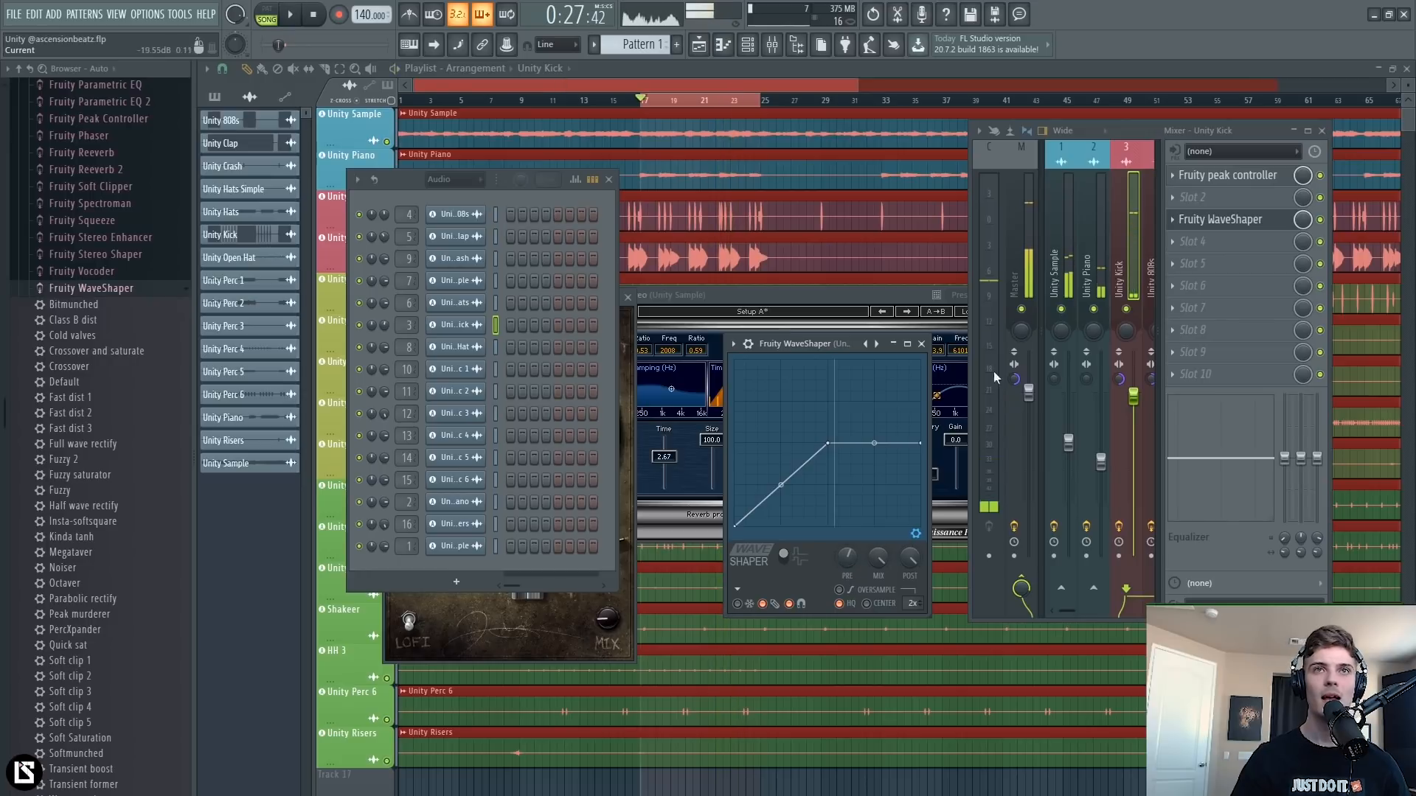
Close WaveShaper, widen the mixer to show all the tracks, and solo Unity Kick.
left_click(921, 343)
left_click(610, 178)
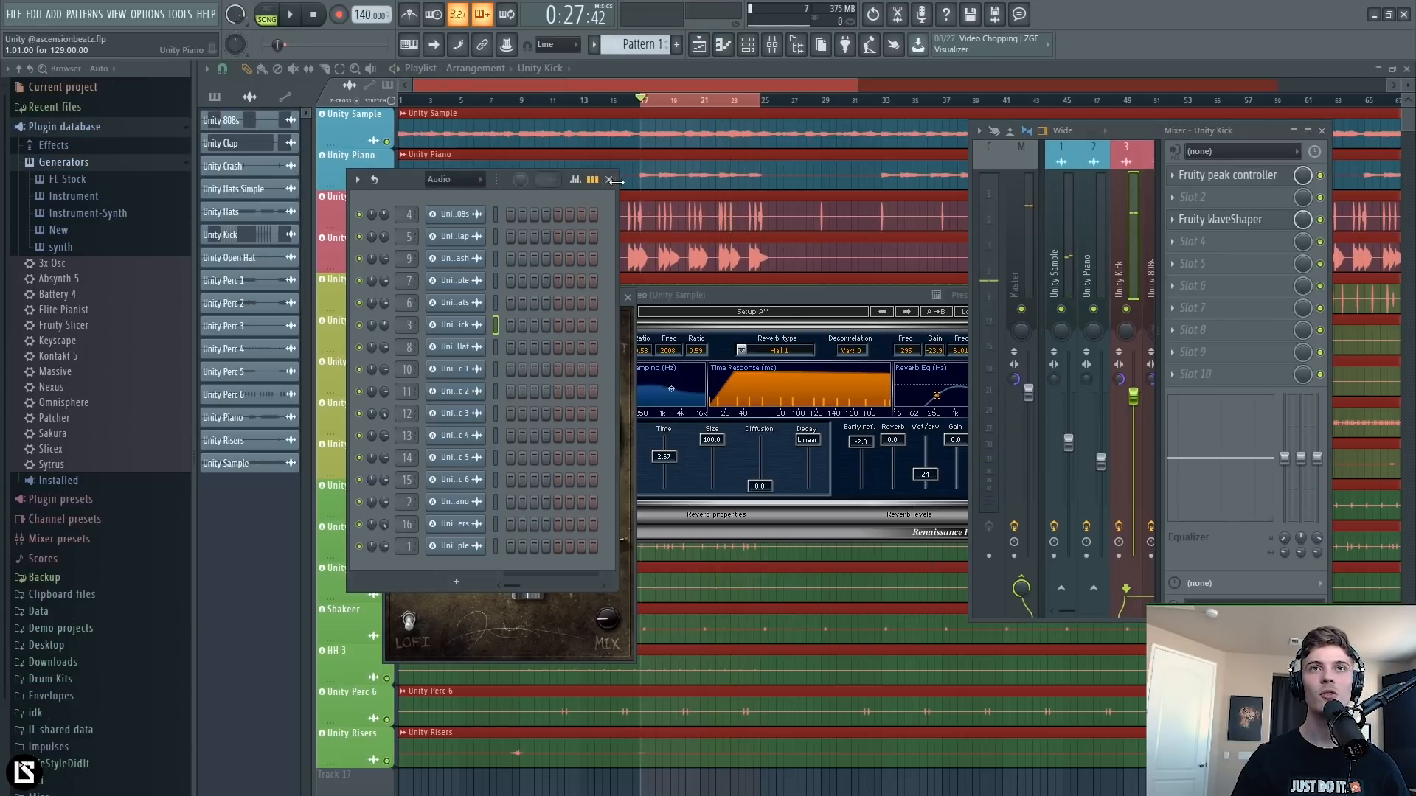
left_click_drag(972, 210, 368, 333)
left_click(433, 275)
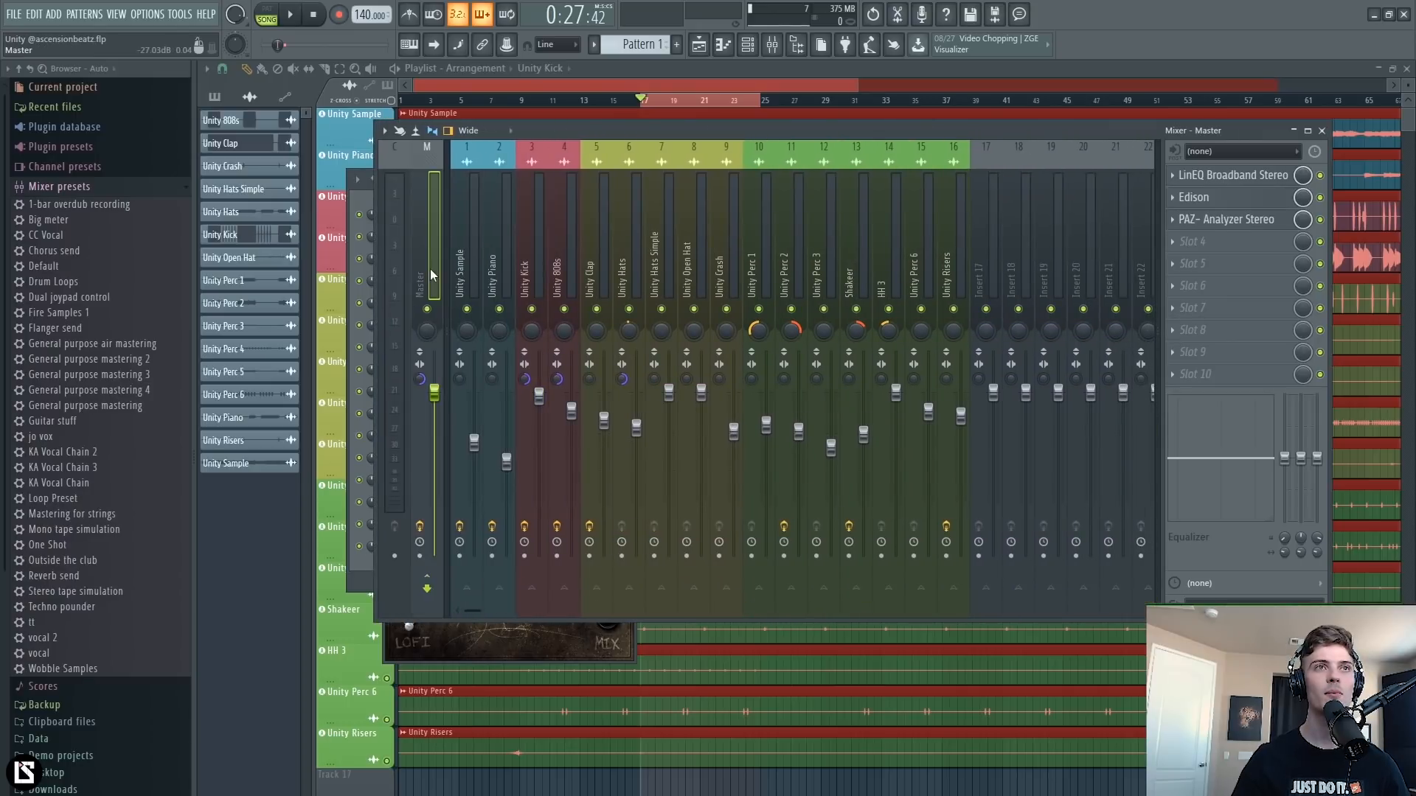
left_click(537, 288)
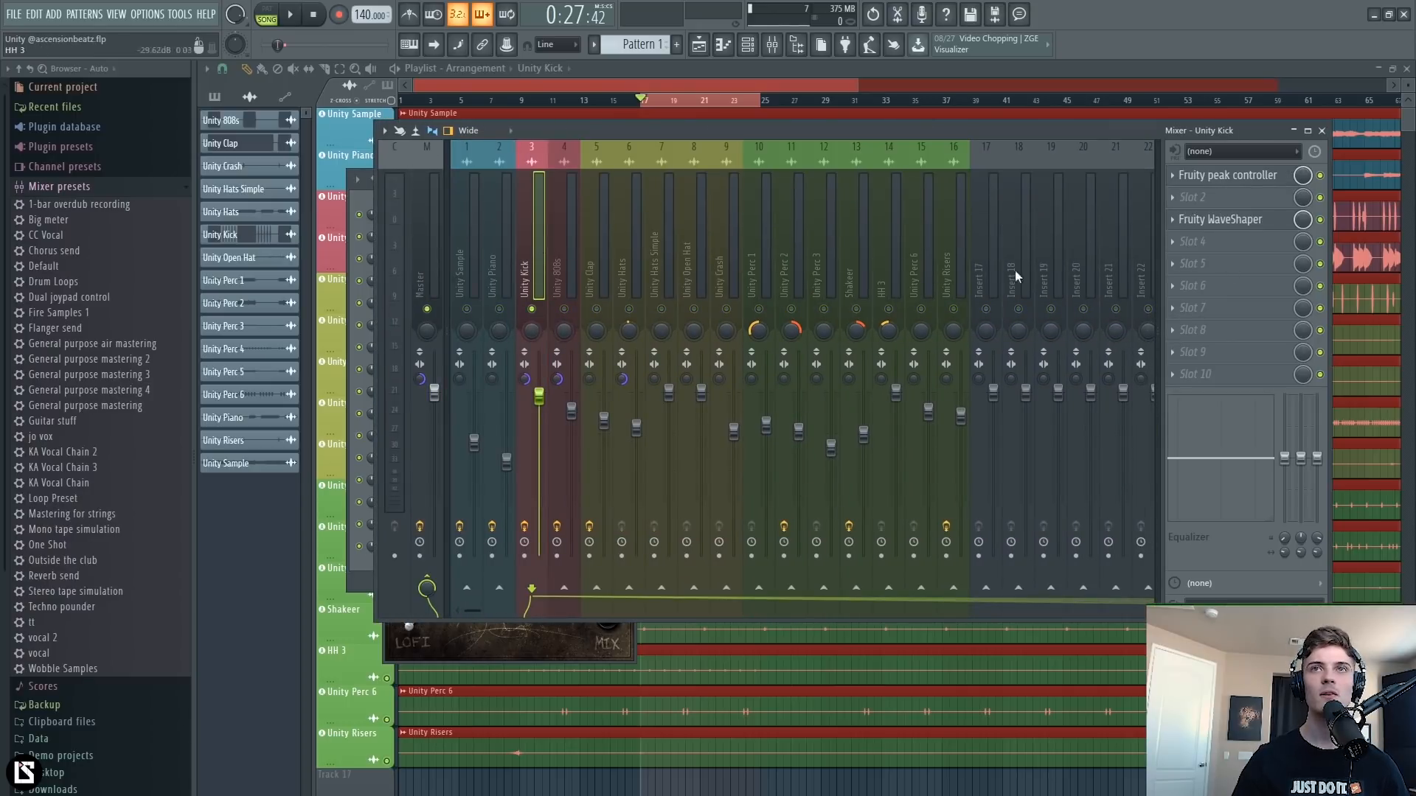
Toggle WaveShaper on Unity Kick and compare the soloed kick with and without it.
left_click(1262, 224)
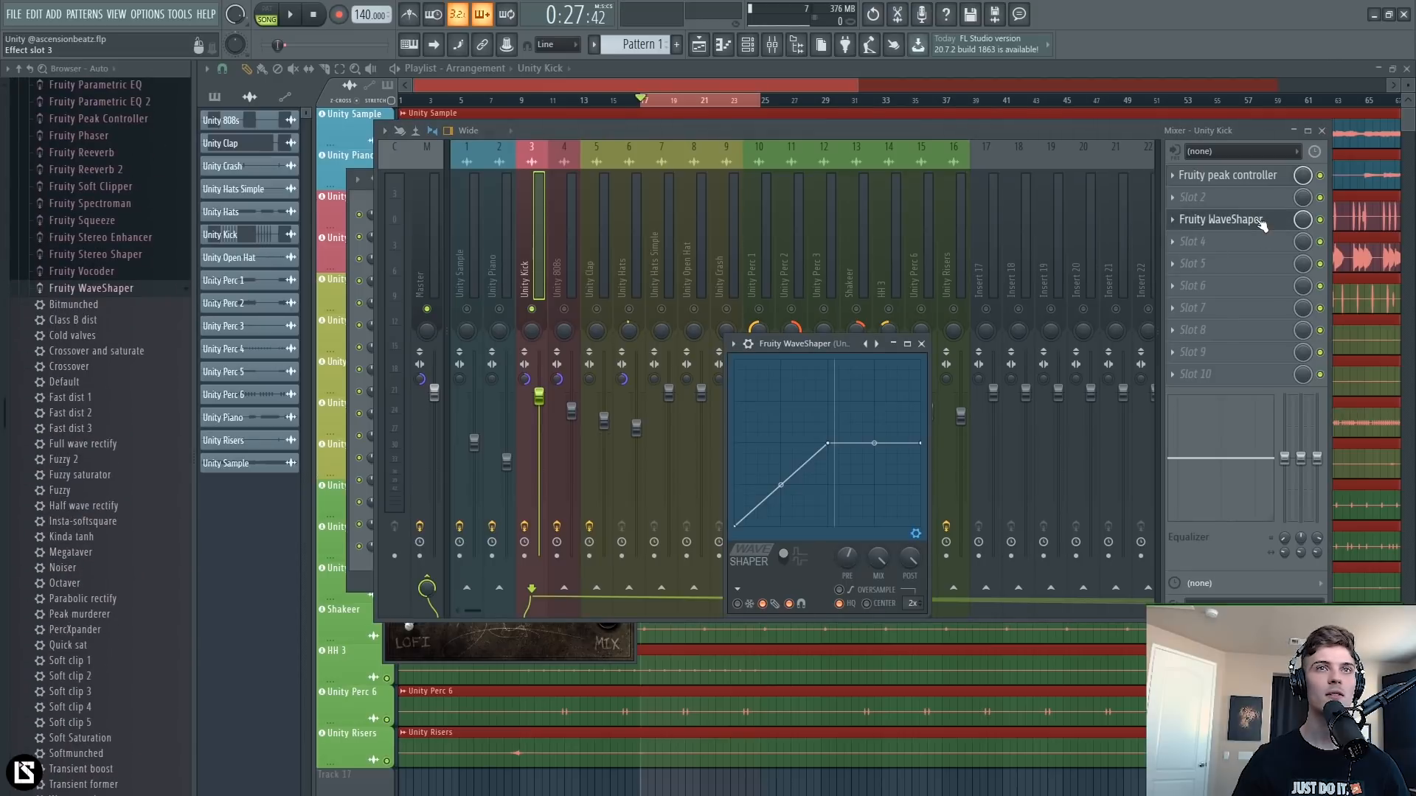
left_click(1321, 222)
key("space")
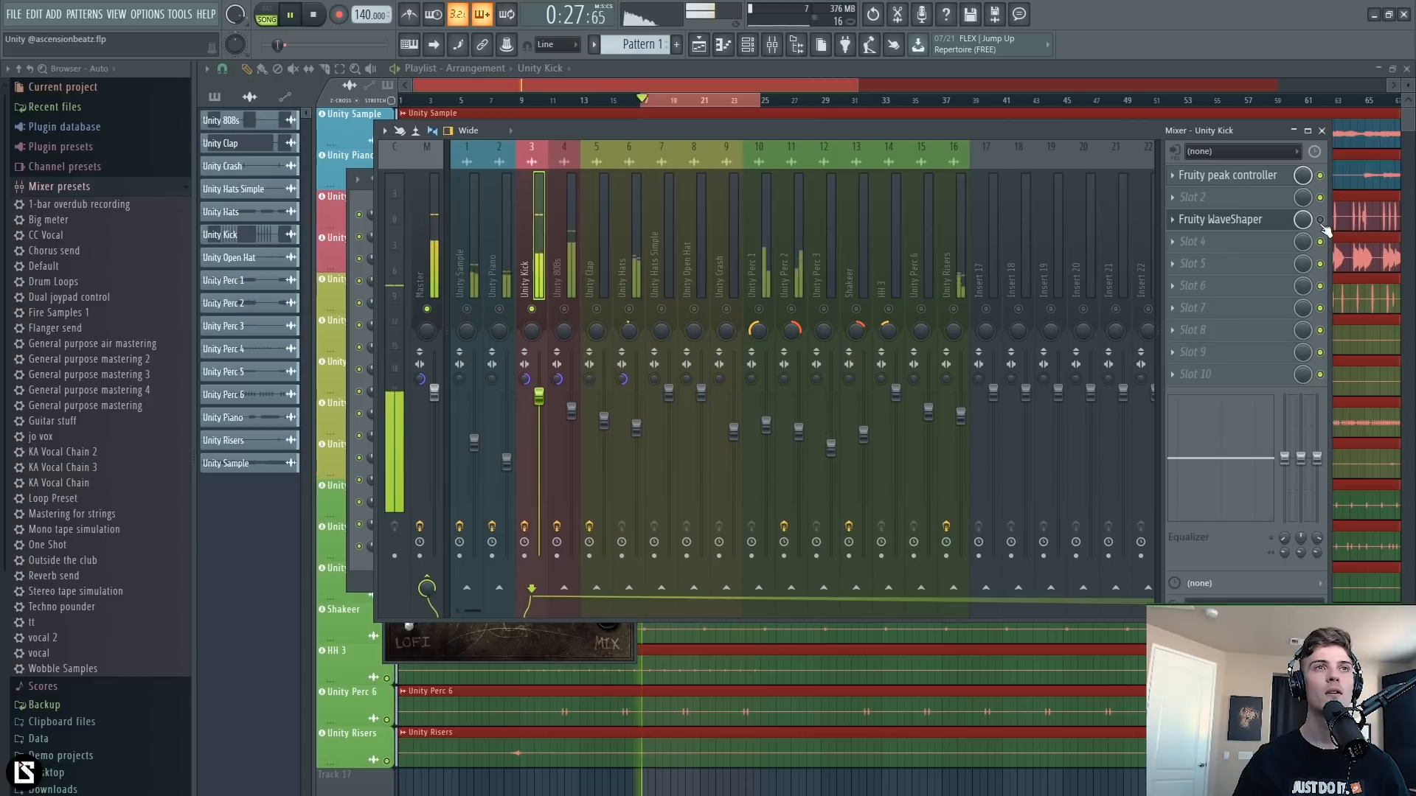
key("space")
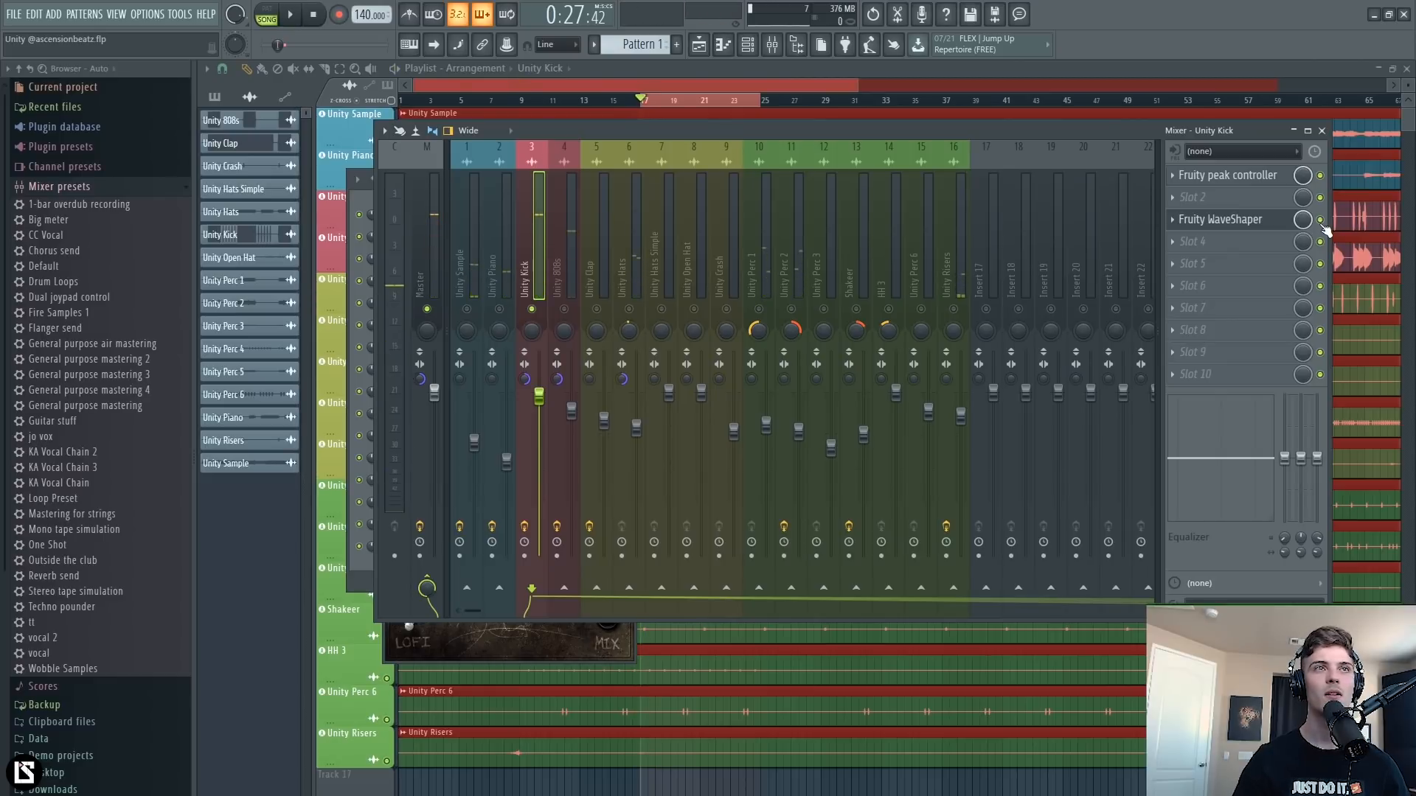
Lower the kick's WaveShaper post gain to about 96% while replaying the soloed kick.
left_click(1266, 221)
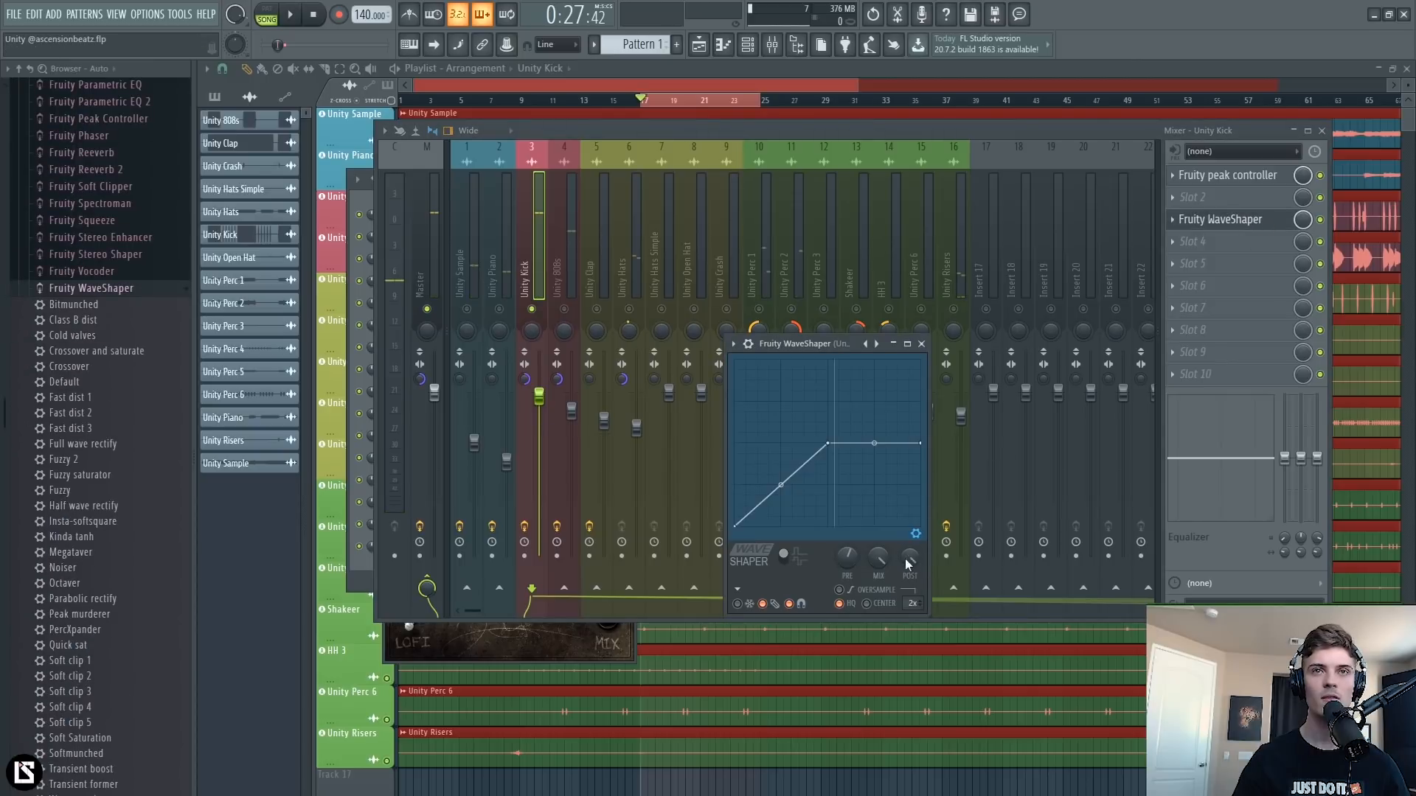
key("space")
key("space")
key("space")
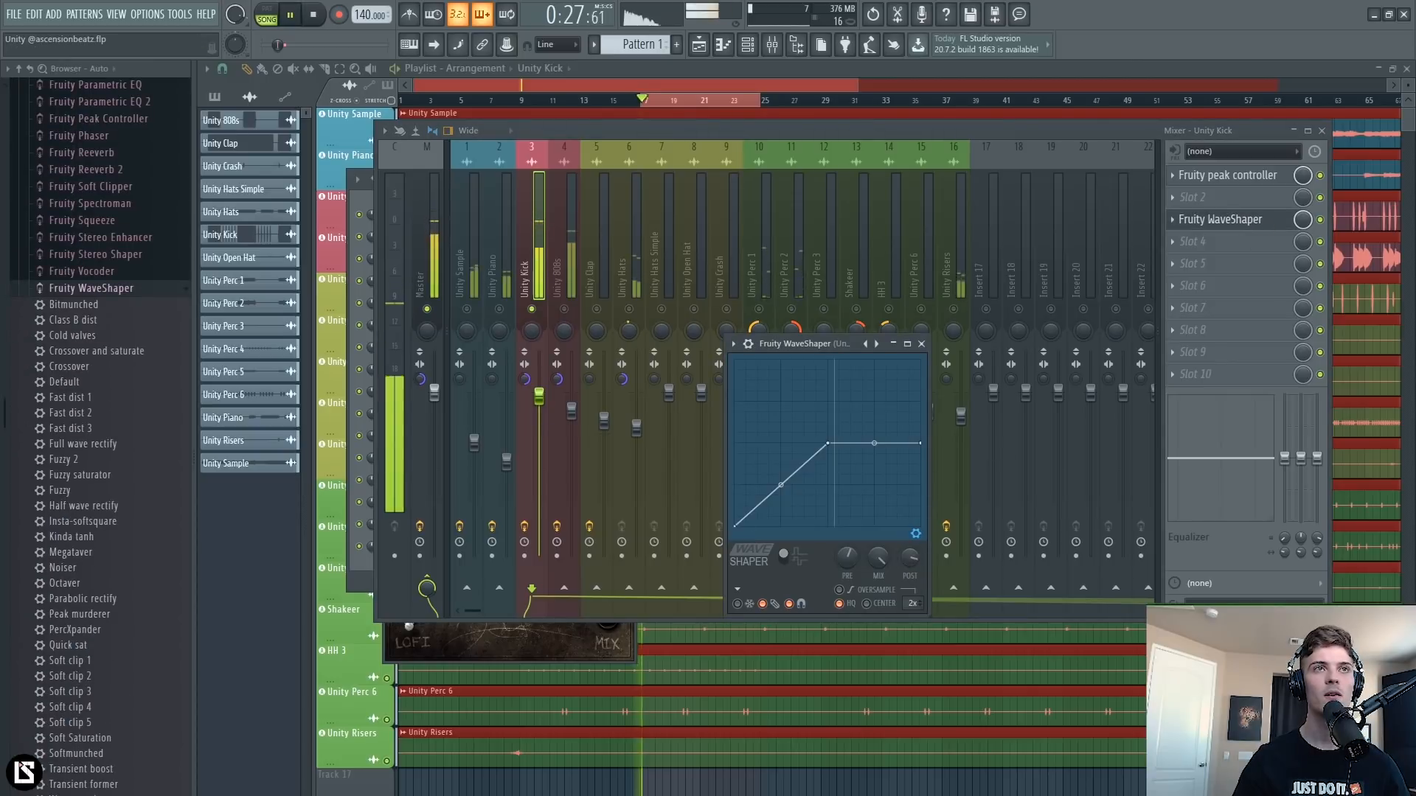
key("space")
key("space")
left_click_drag(908, 562, 908, 553)
key("space")
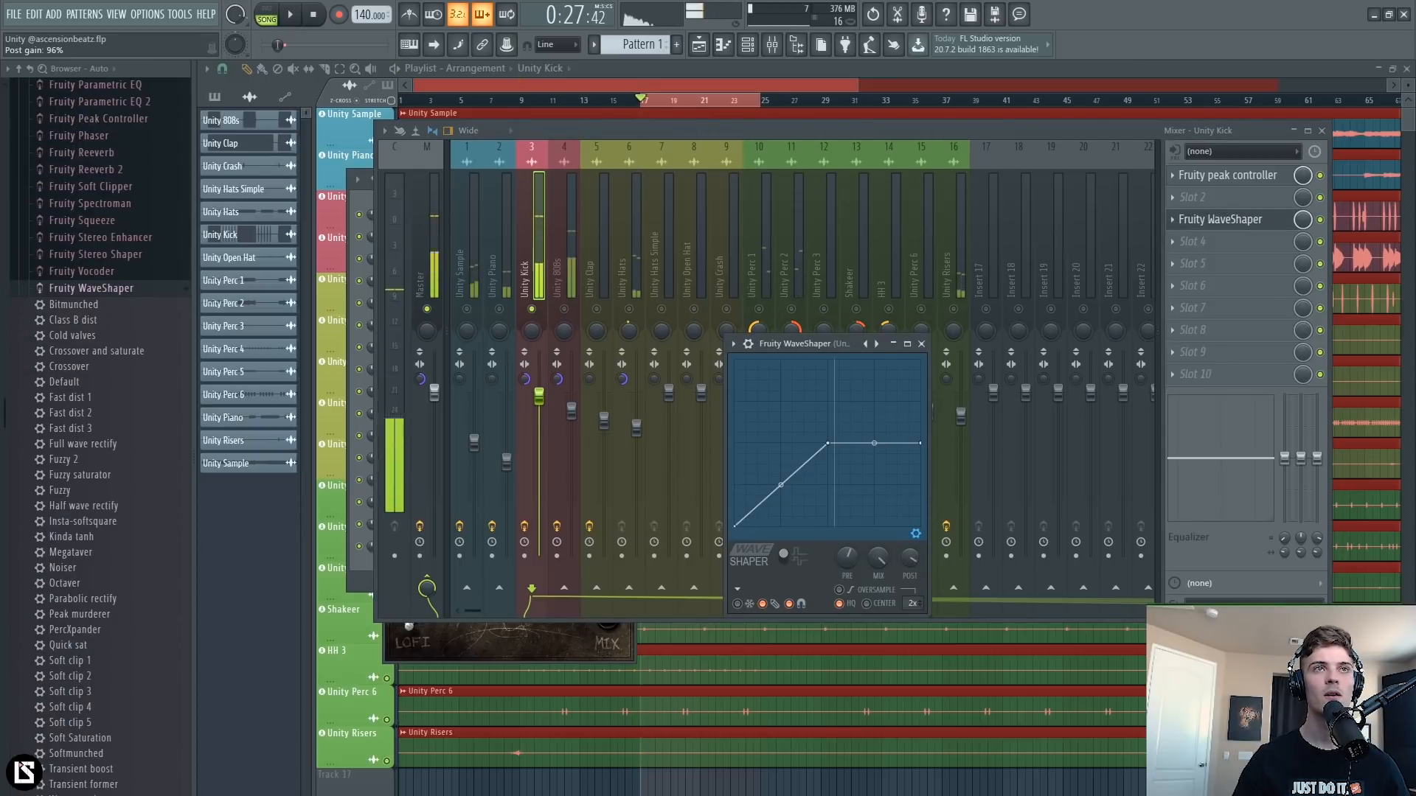
Replay the soloed kick repeatedly with WaveShaper bypassed and enabled to compare loudness.
left_click(1322, 222)
key("space")
key("space")
key("space")
key("space")
key("space")
left_click(1321, 219)
key("space")
key("space")
key("space")
key("space")
key("space")
key("space")
key("space")
key("space")
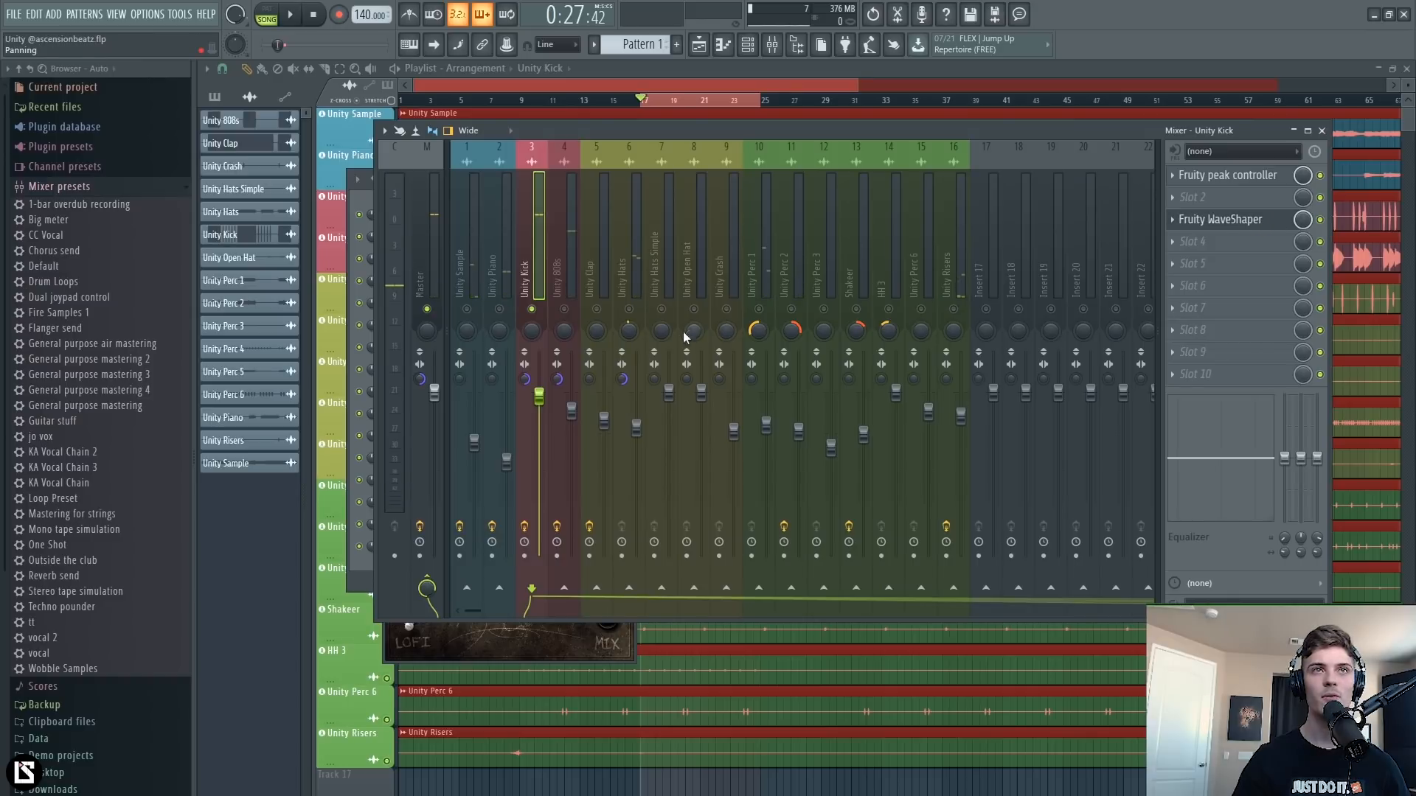
Unsolo Unity Kick and listen to the full mix with the clipped kick.
left_click(565, 311)
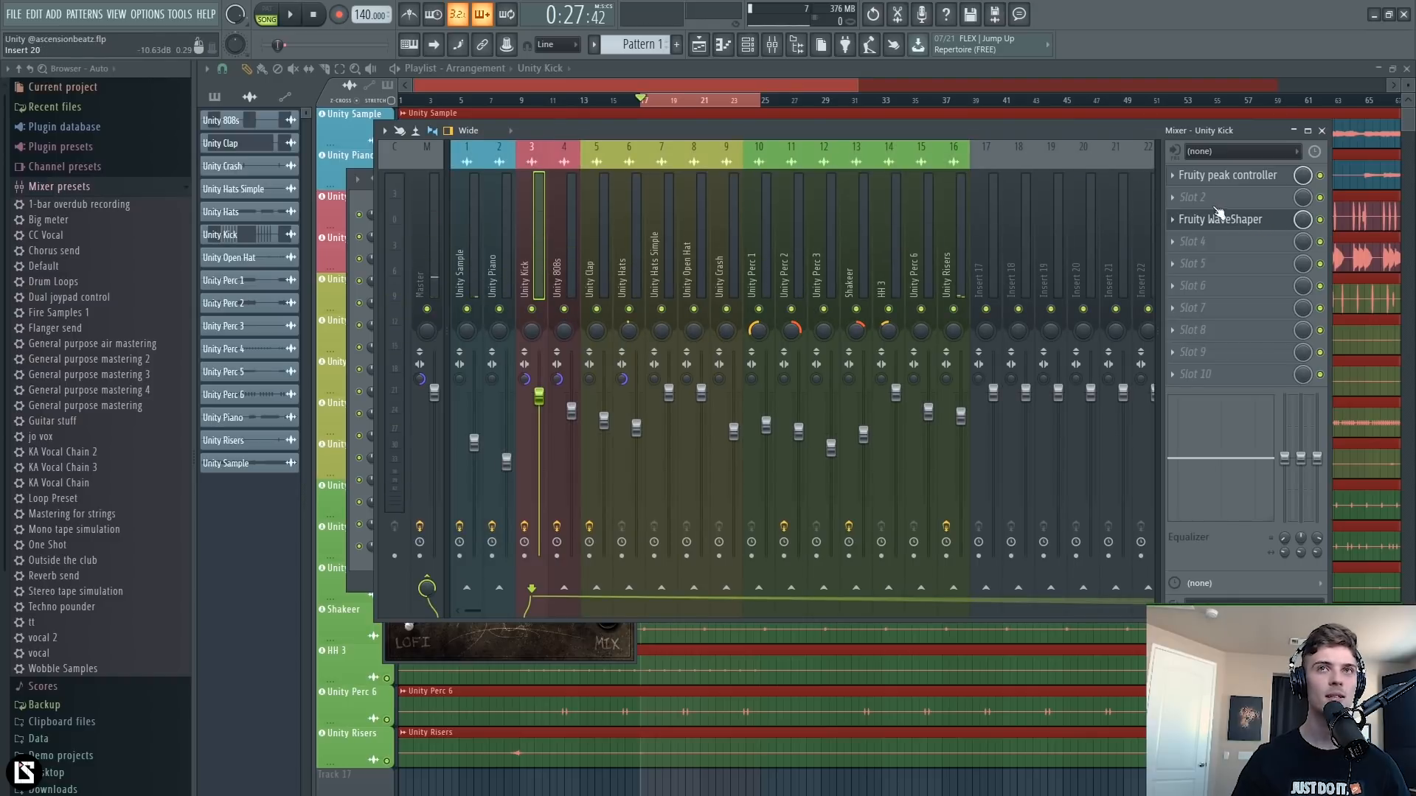
key("space")
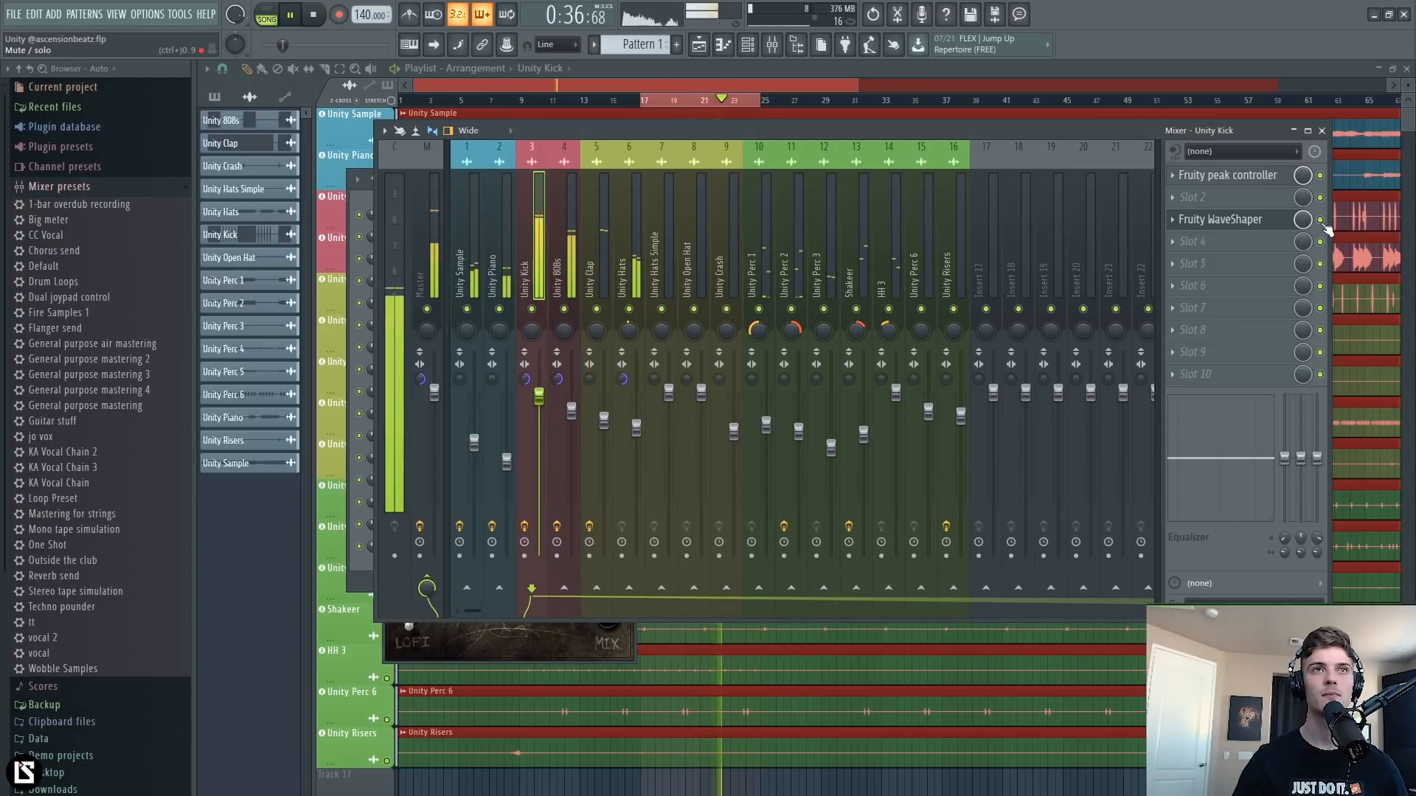
key("space")
Select the Master track and reposition the mixer window lower over the playlist.
right_click(434, 391)
left_click(433, 394)
left_click(424, 251)
left_click_drag(560, 134, 488, 189)
left_click_drag(835, 189, 875, 186)
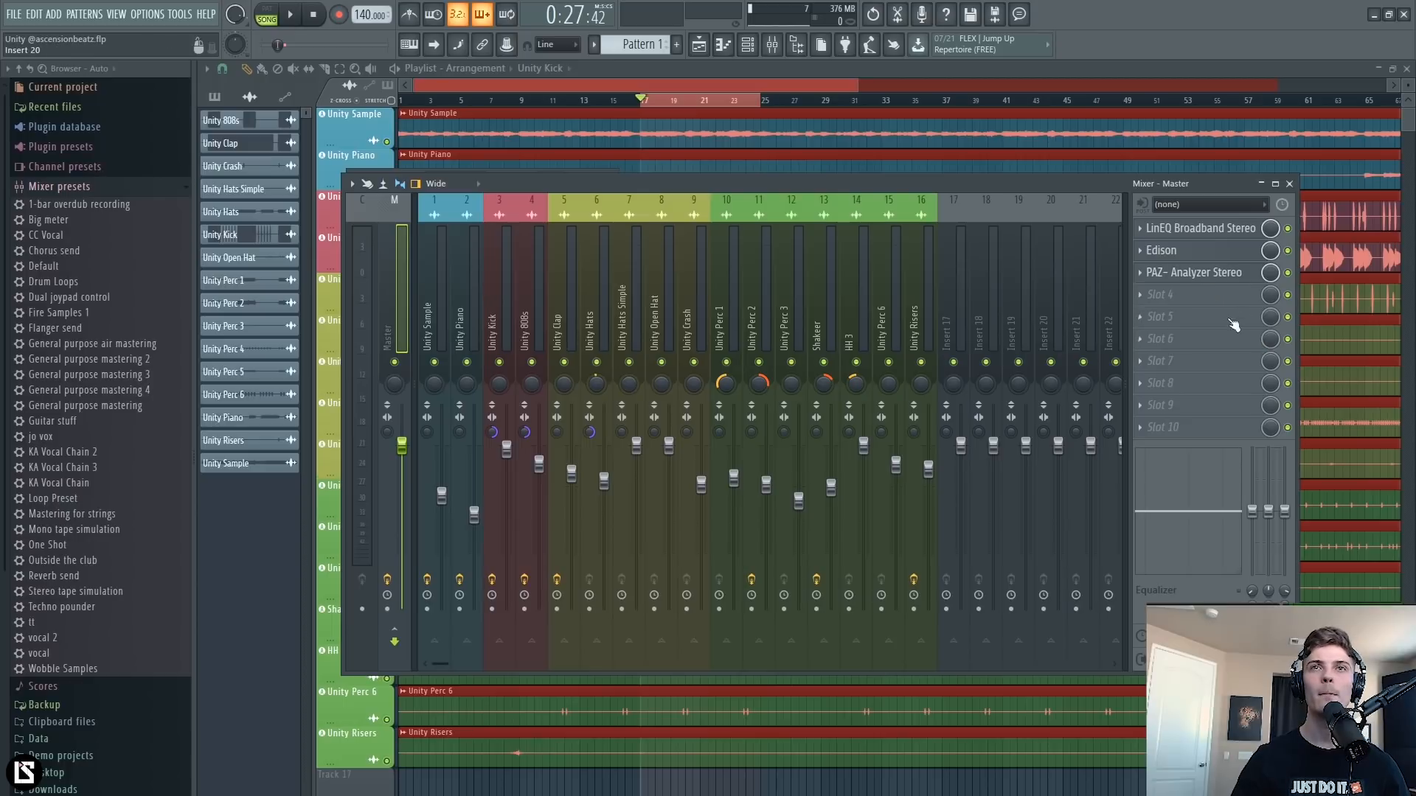
Remove PAZ- Analyzer Stereo and Edison from the Master track's effect slots.
left_click(1147, 274)
left_click(1156, 307)
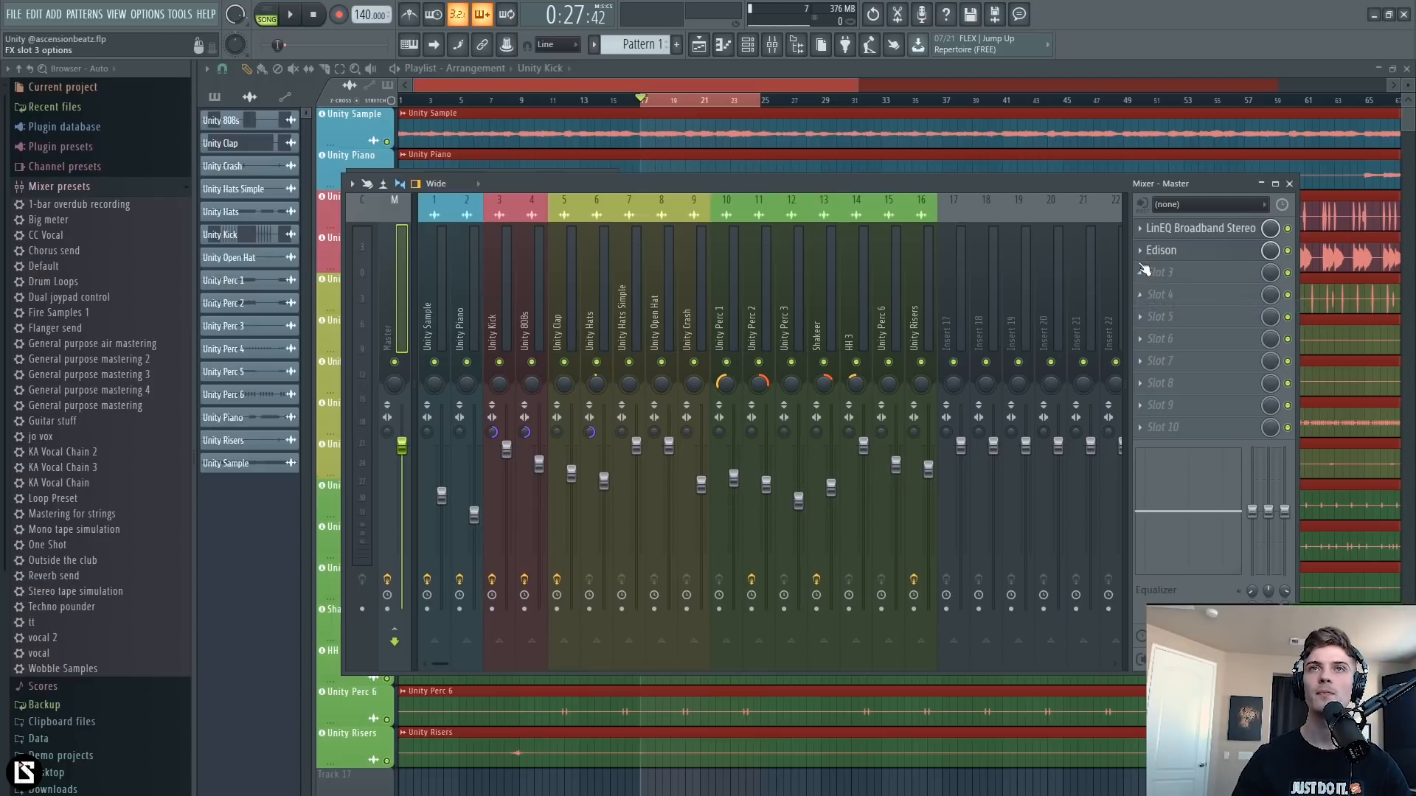
left_click(1144, 258)
left_click(1152, 283)
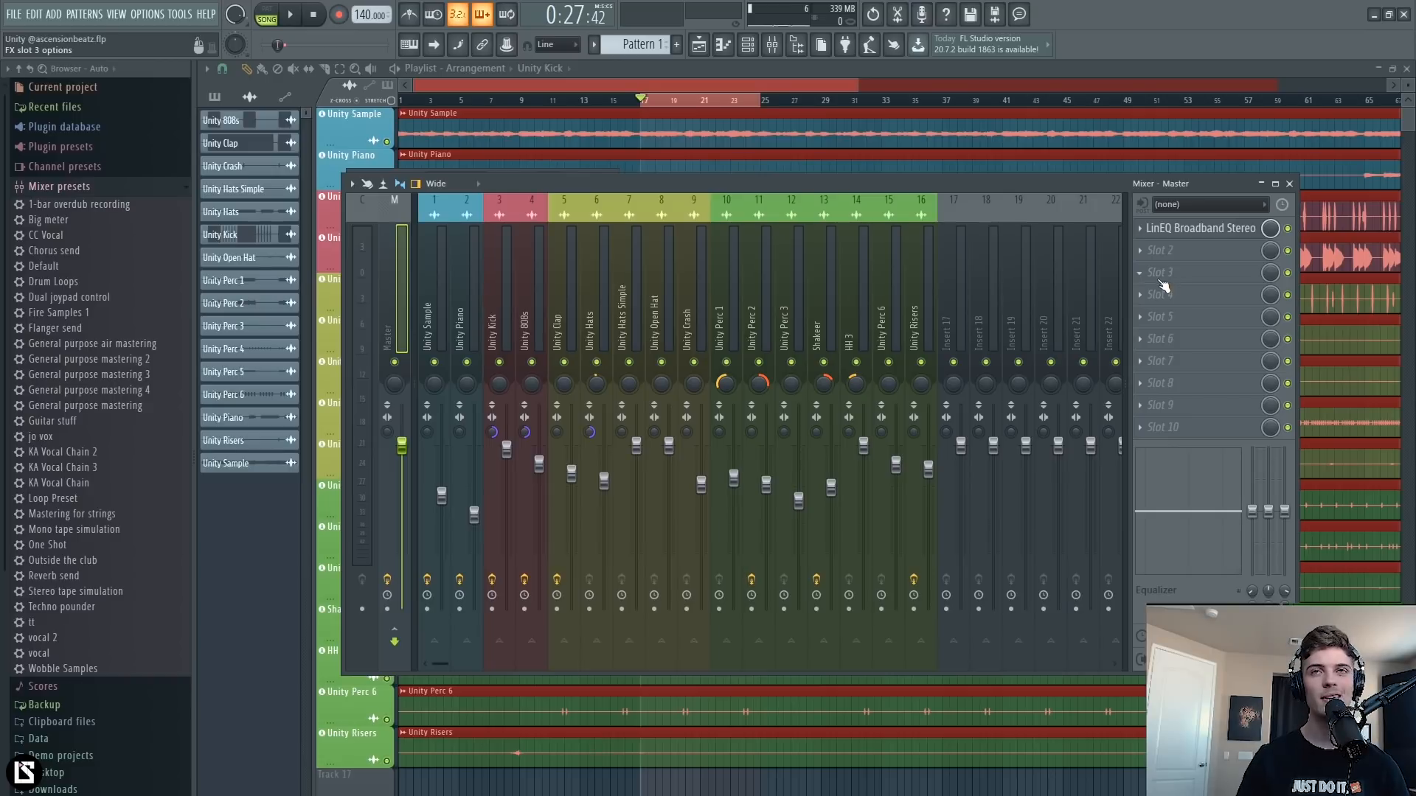
Add Virtual Mix Rack, Youlean Loudness Meter 2 and Fruity Soft Clipper to the Master's third, fourth and fifth effect slots.
left_click(1164, 277)
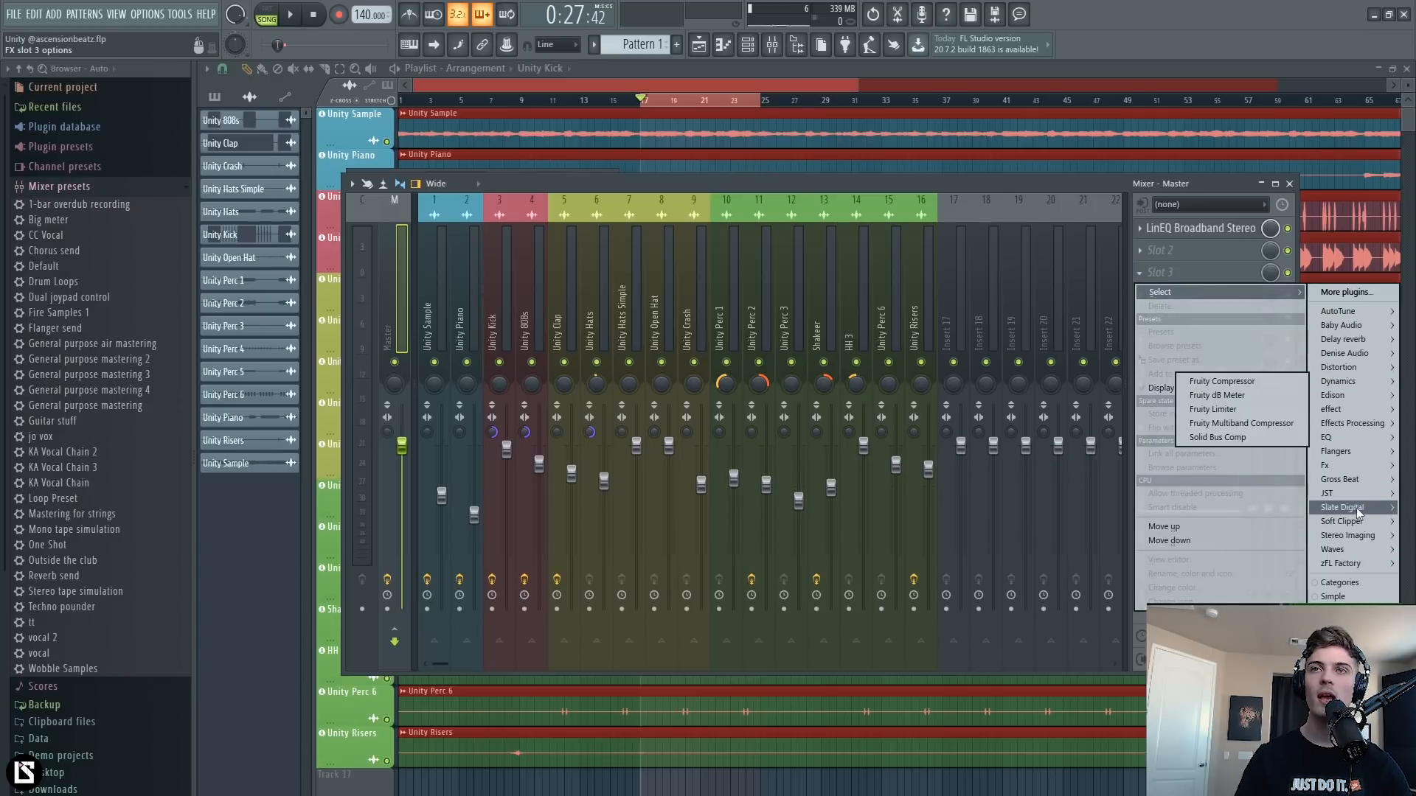
mouse_move(1356, 521)
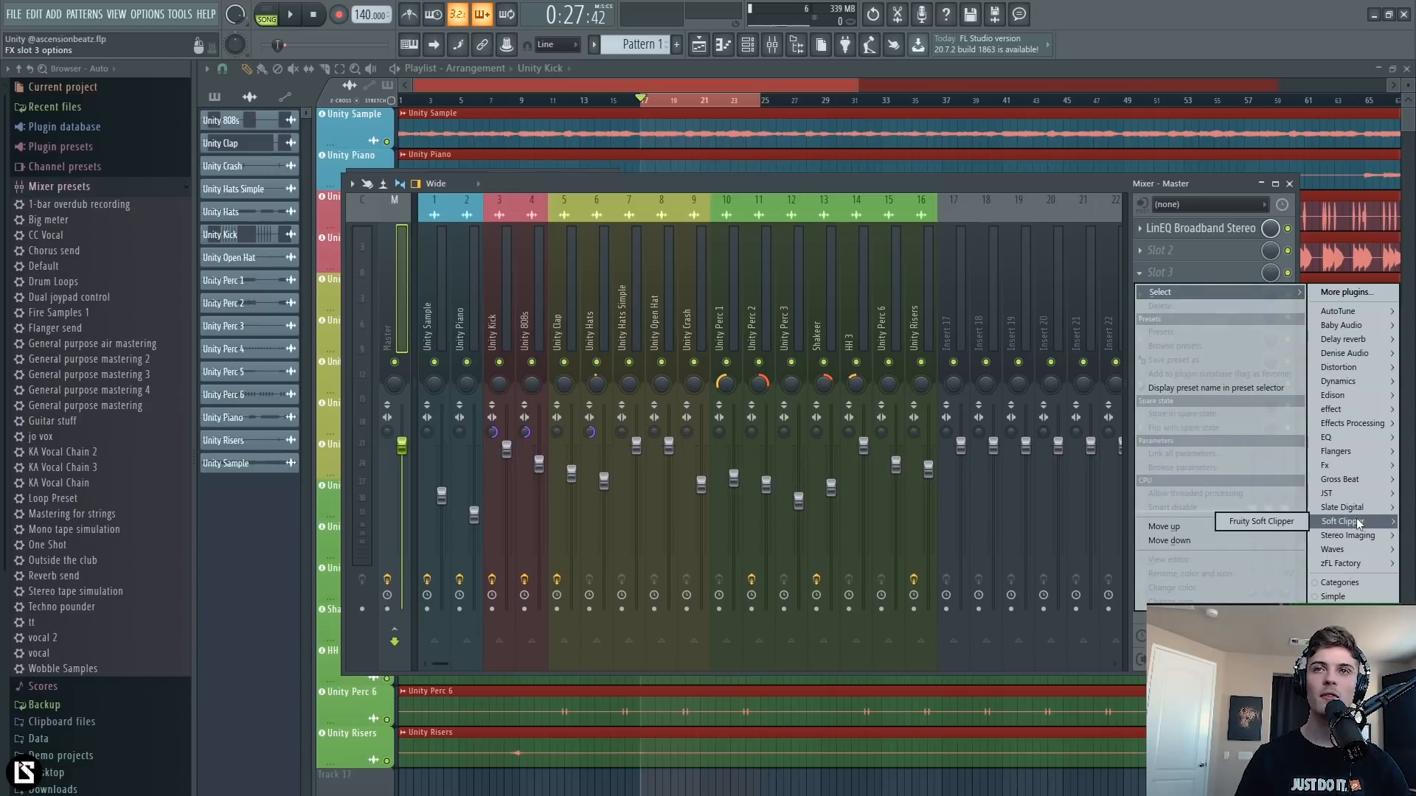
left_click(1289, 522)
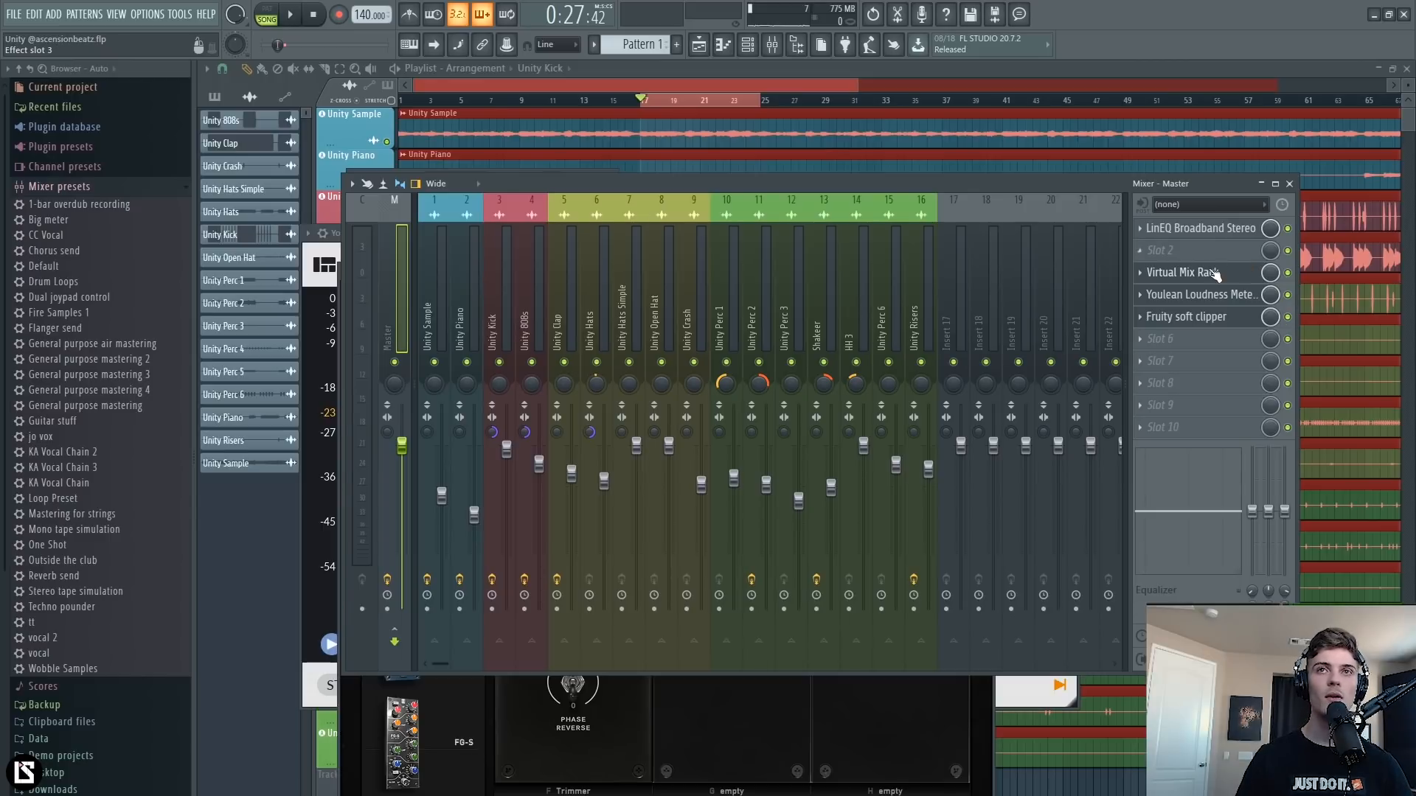
View the Master's Virtual Mix Rack trimmer and Youlean Loudness Meter 2, closing each window after viewing.
left_click(1207, 272)
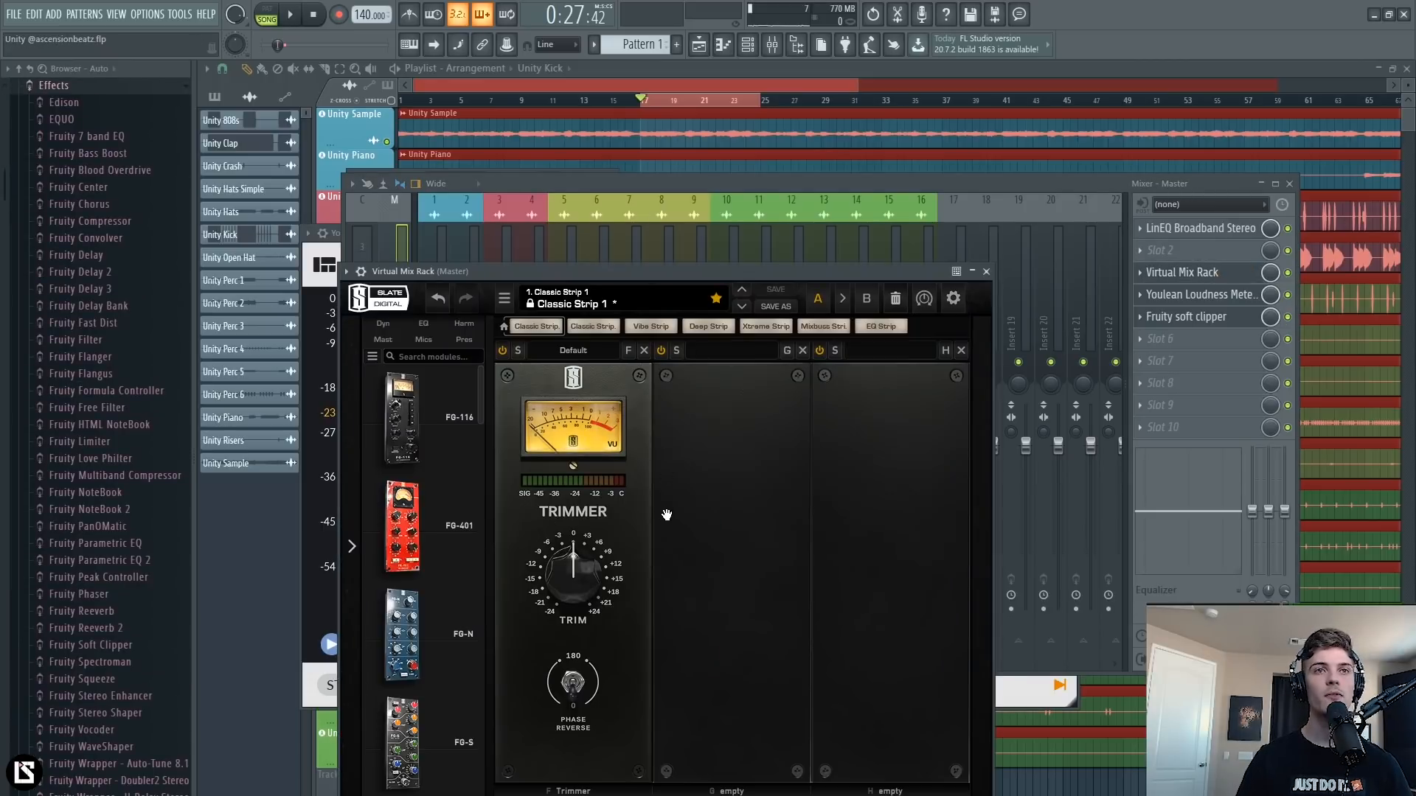
left_click(986, 272)
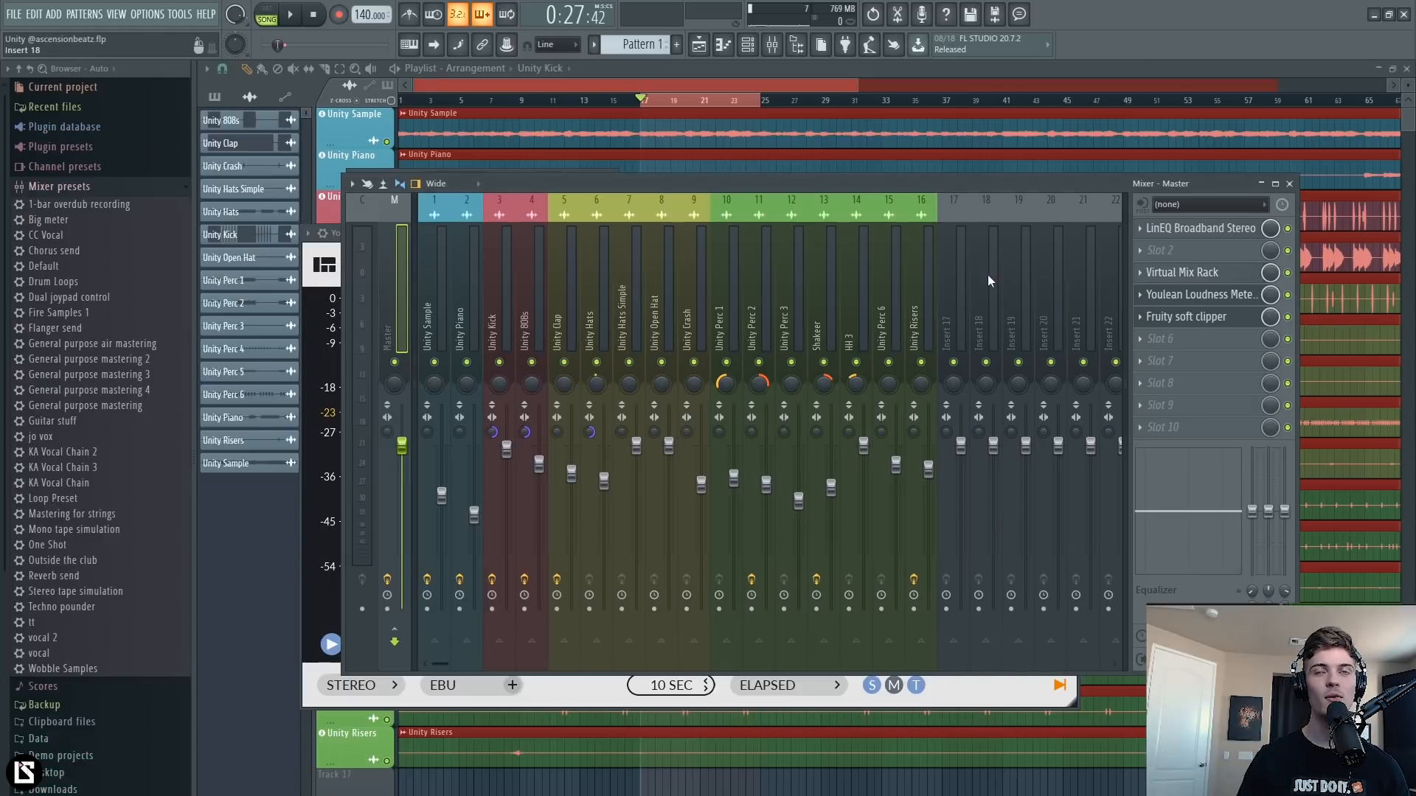
left_click(1194, 279)
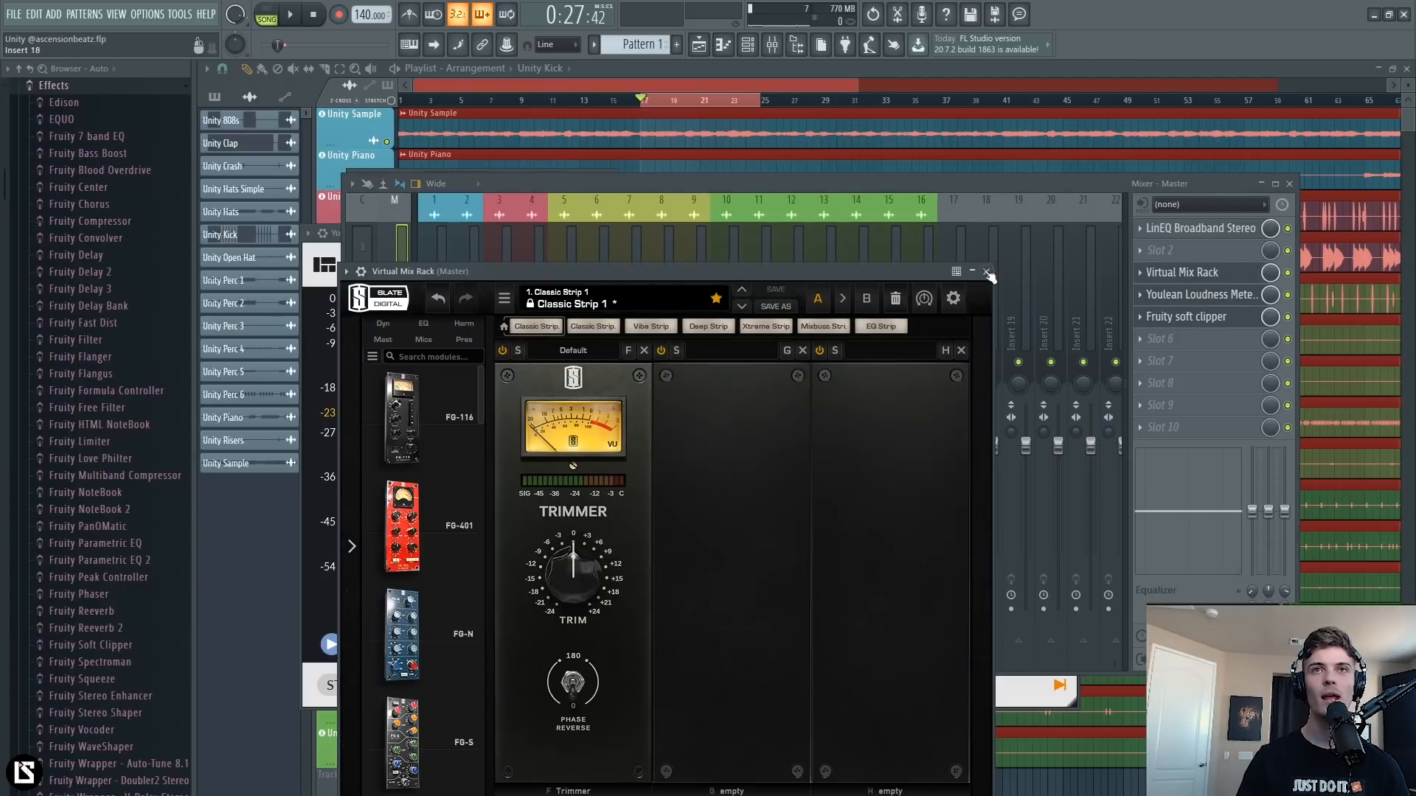
left_click(986, 272)
left_click(1223, 296)
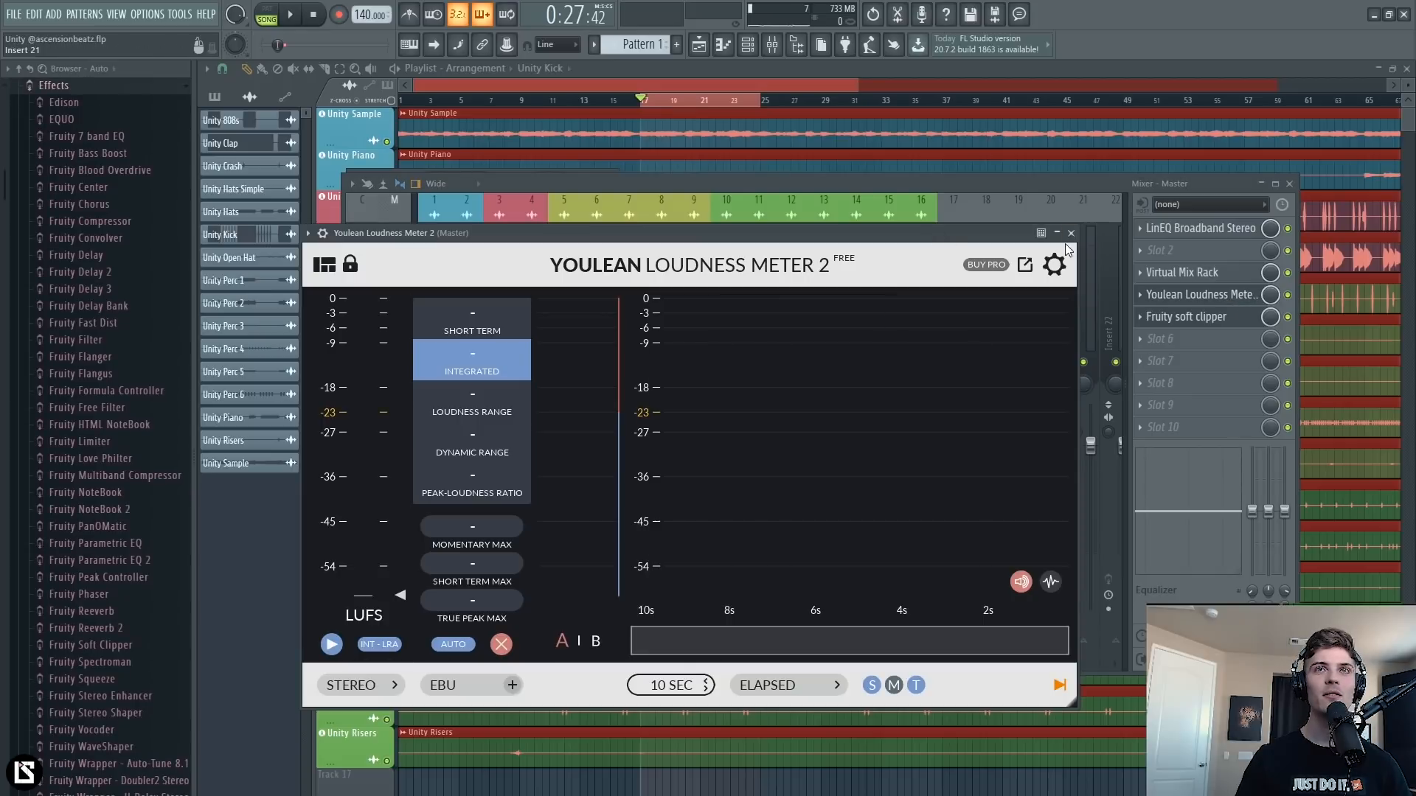
left_click(1071, 233)
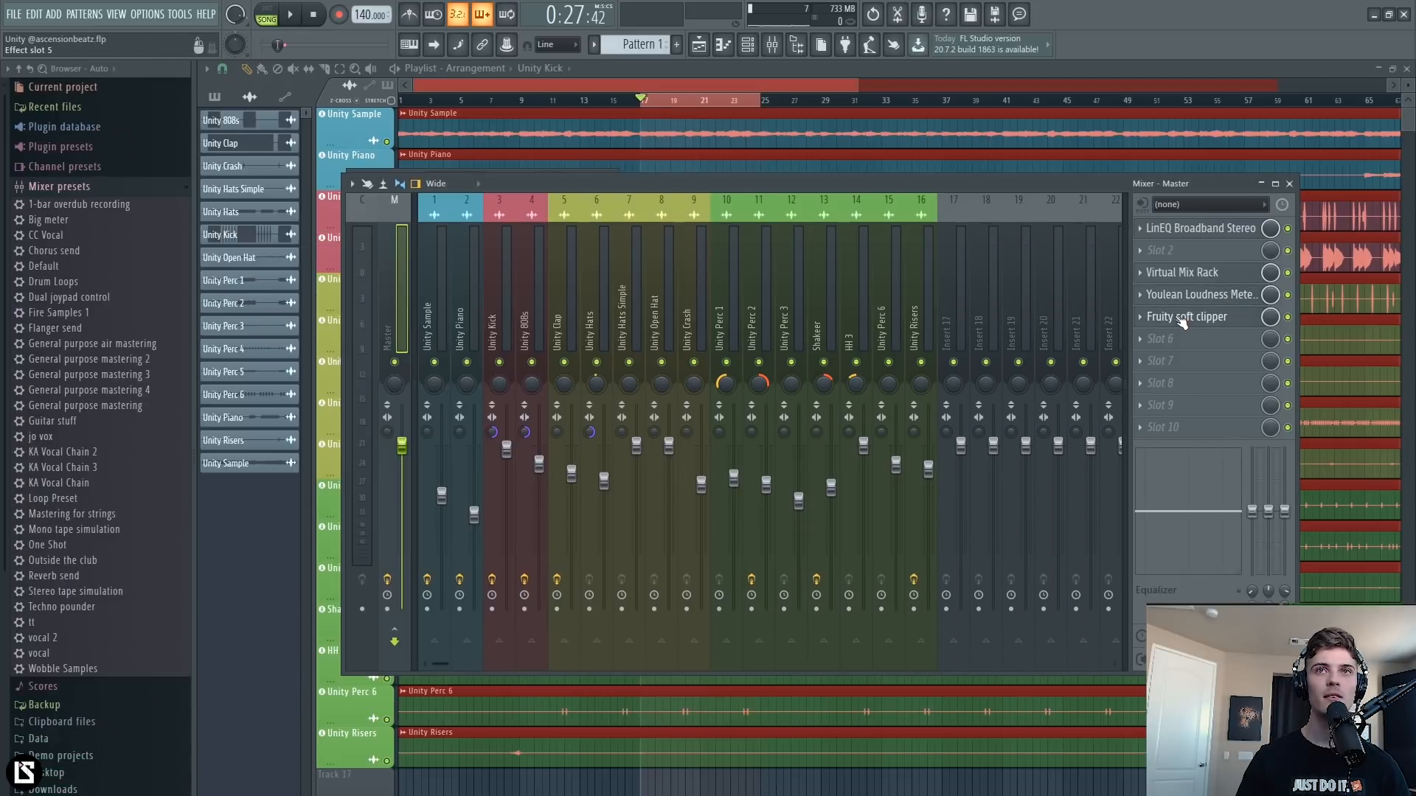
View Fruity Soft Clipper, move Virtual Mix Rack up to the Master's second effect slot, and open its trimmer.
left_click(1182, 320)
left_click_drag(1182, 272, 1180, 253)
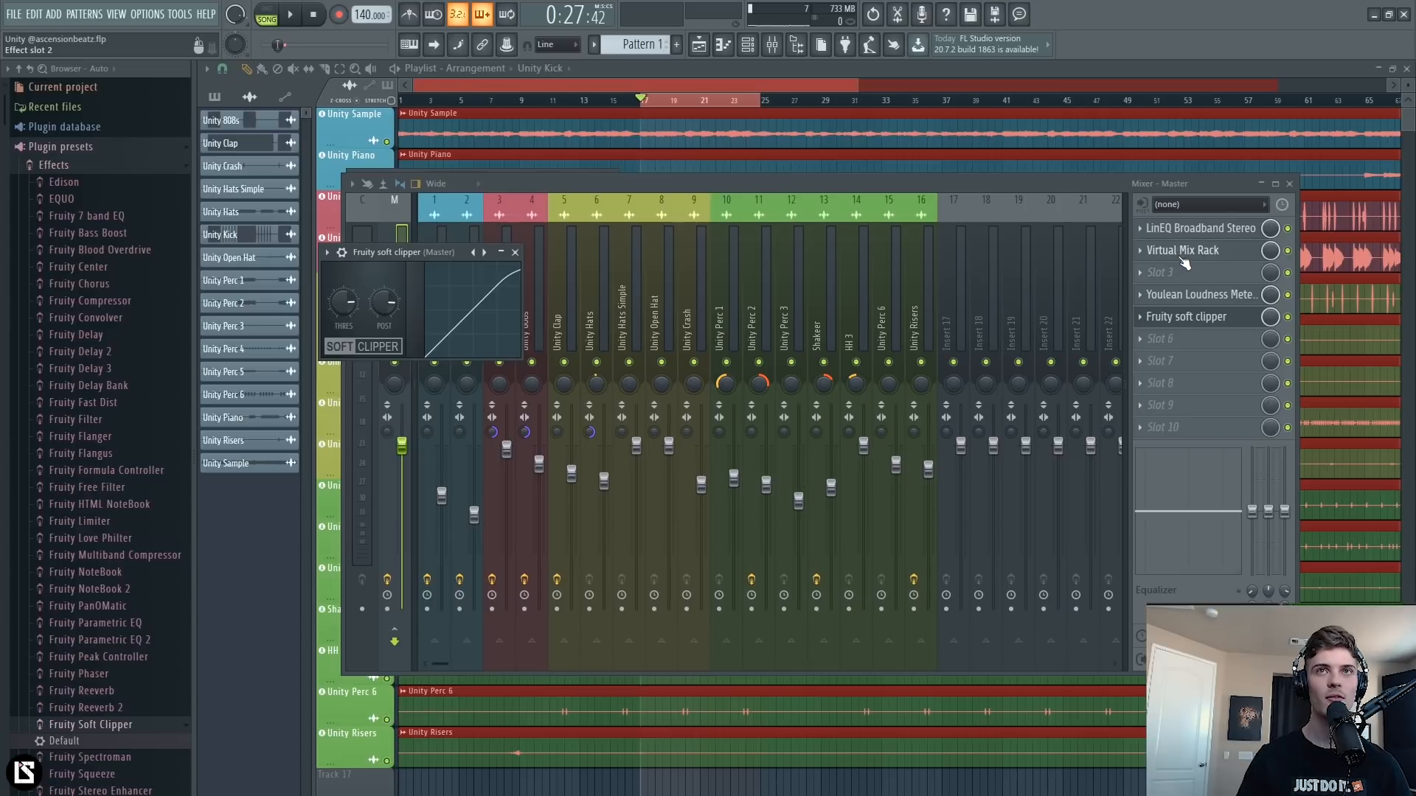
left_click(1184, 262)
left_click(1180, 255)
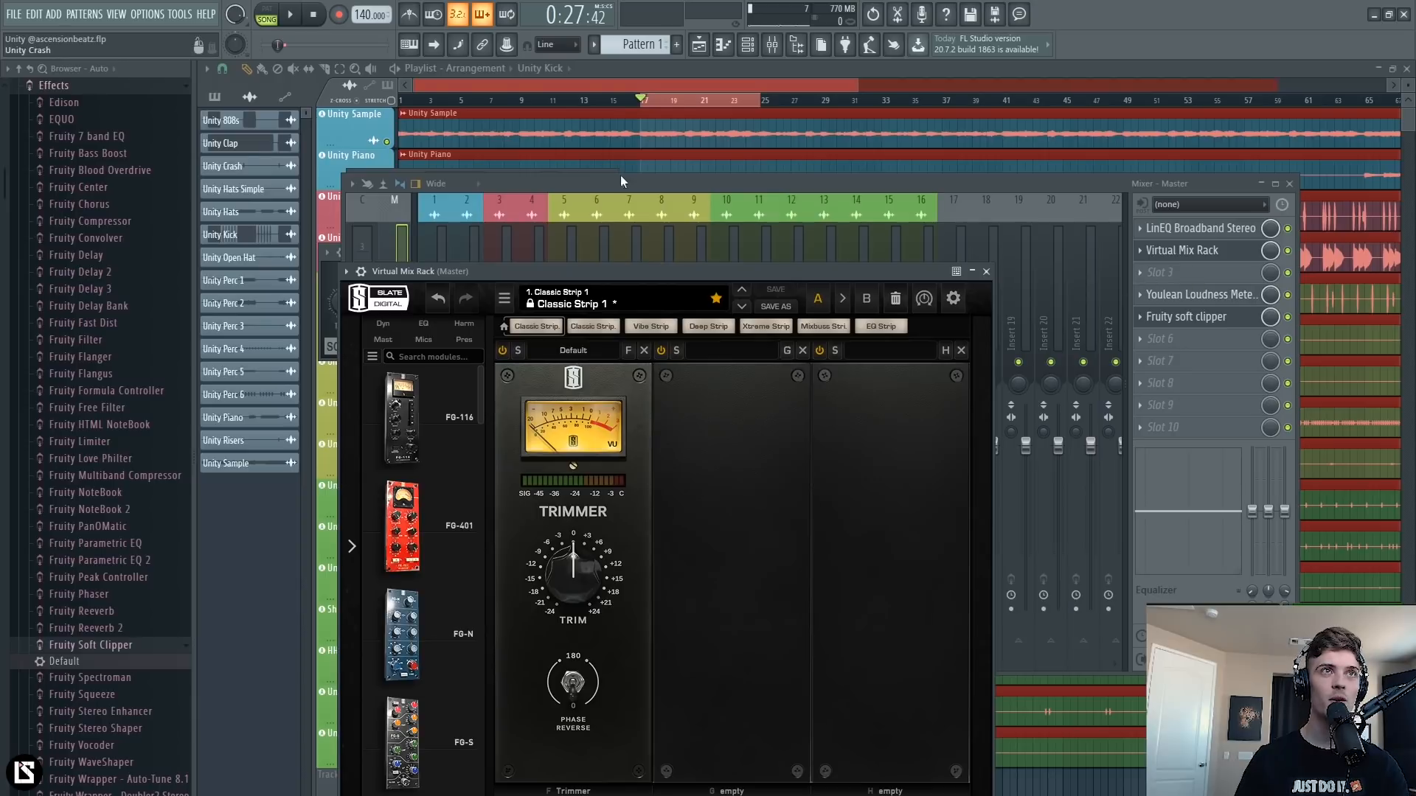
Raise the Master's Virtual Mix Rack trim to +7.35 dB during playback, viewing Fruity Soft Clipper partway through.
left_click(292, 17)
left_click_drag(580, 585, 582, 568)
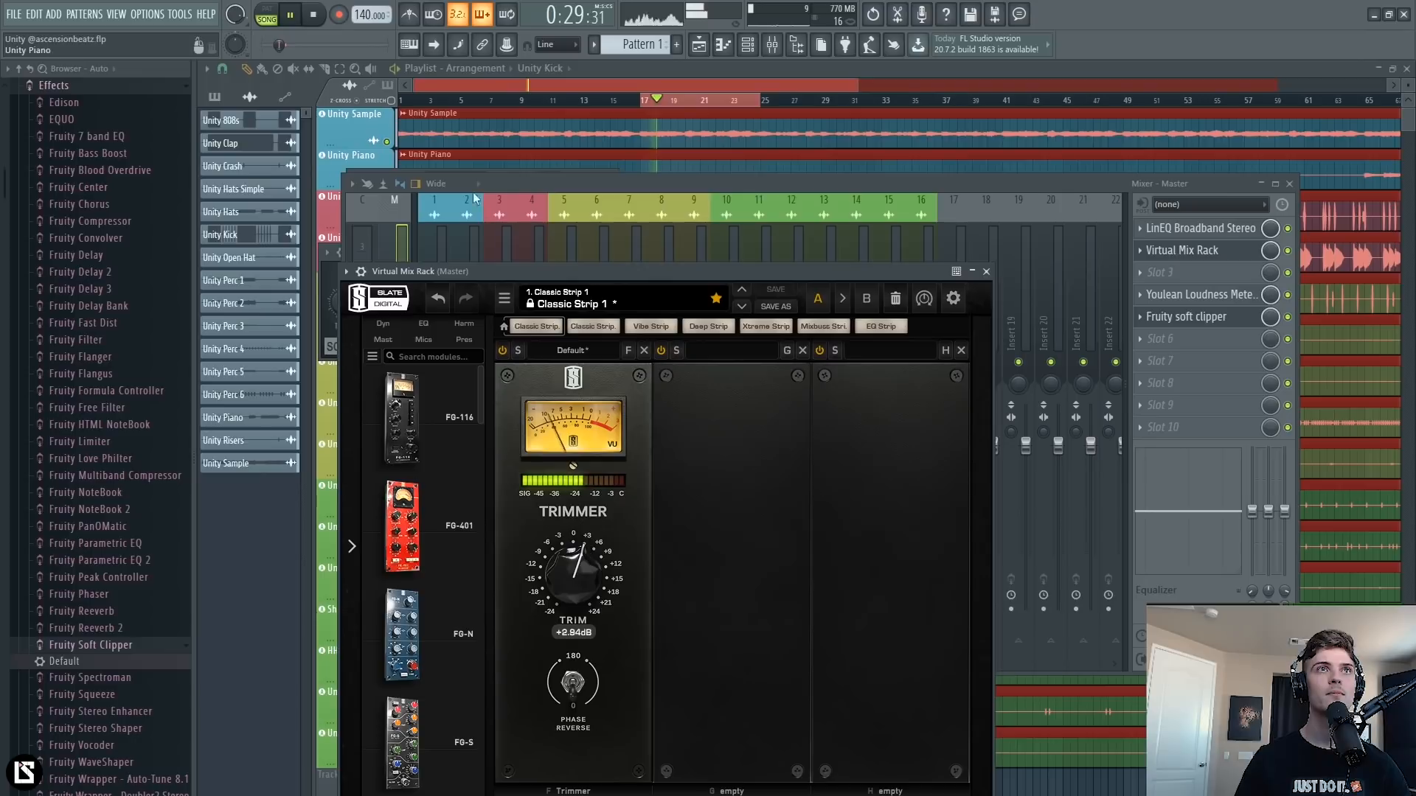
key("space")
left_click(1213, 317)
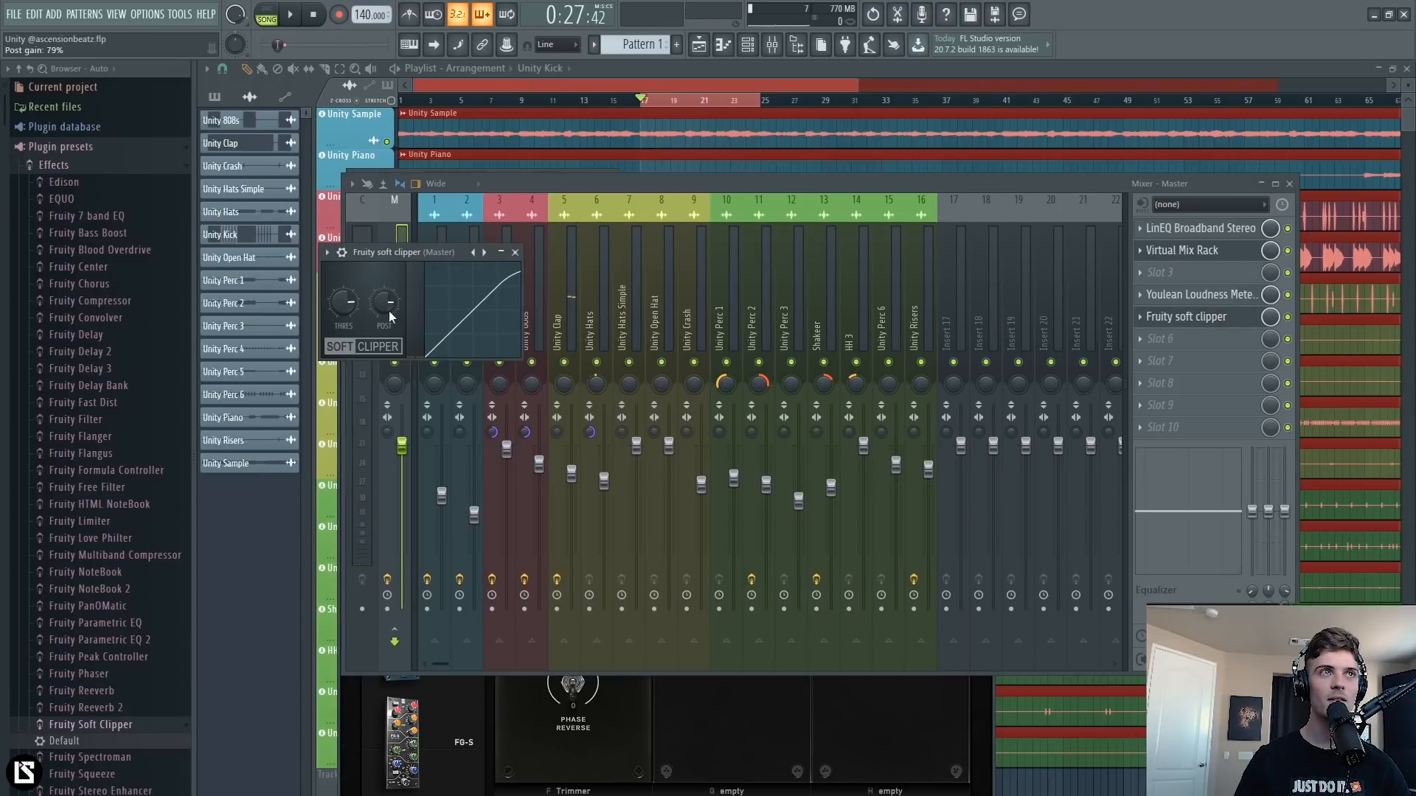
left_click(516, 253)
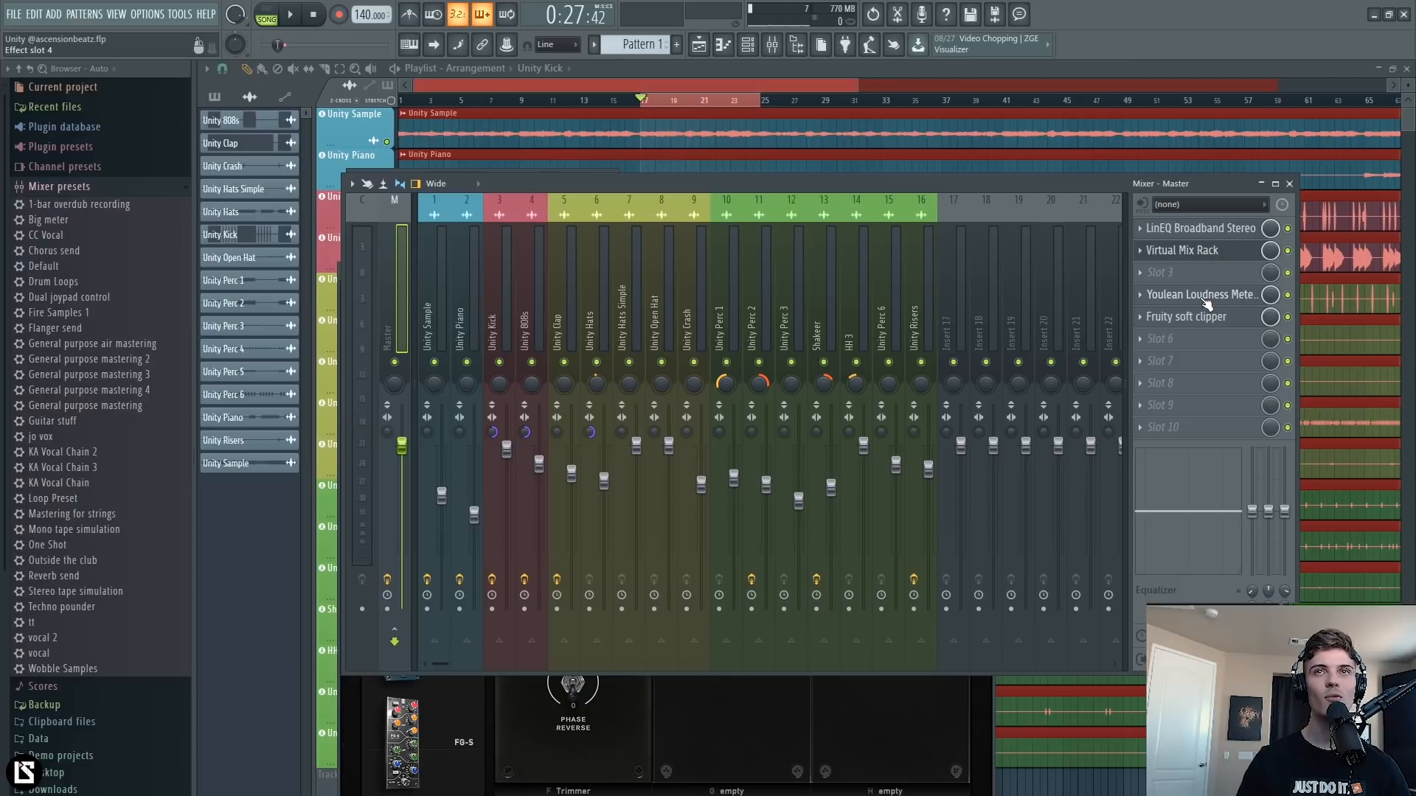
left_click(1194, 253)
left_click(292, 17)
left_click_drag(566, 581, 588, 569)
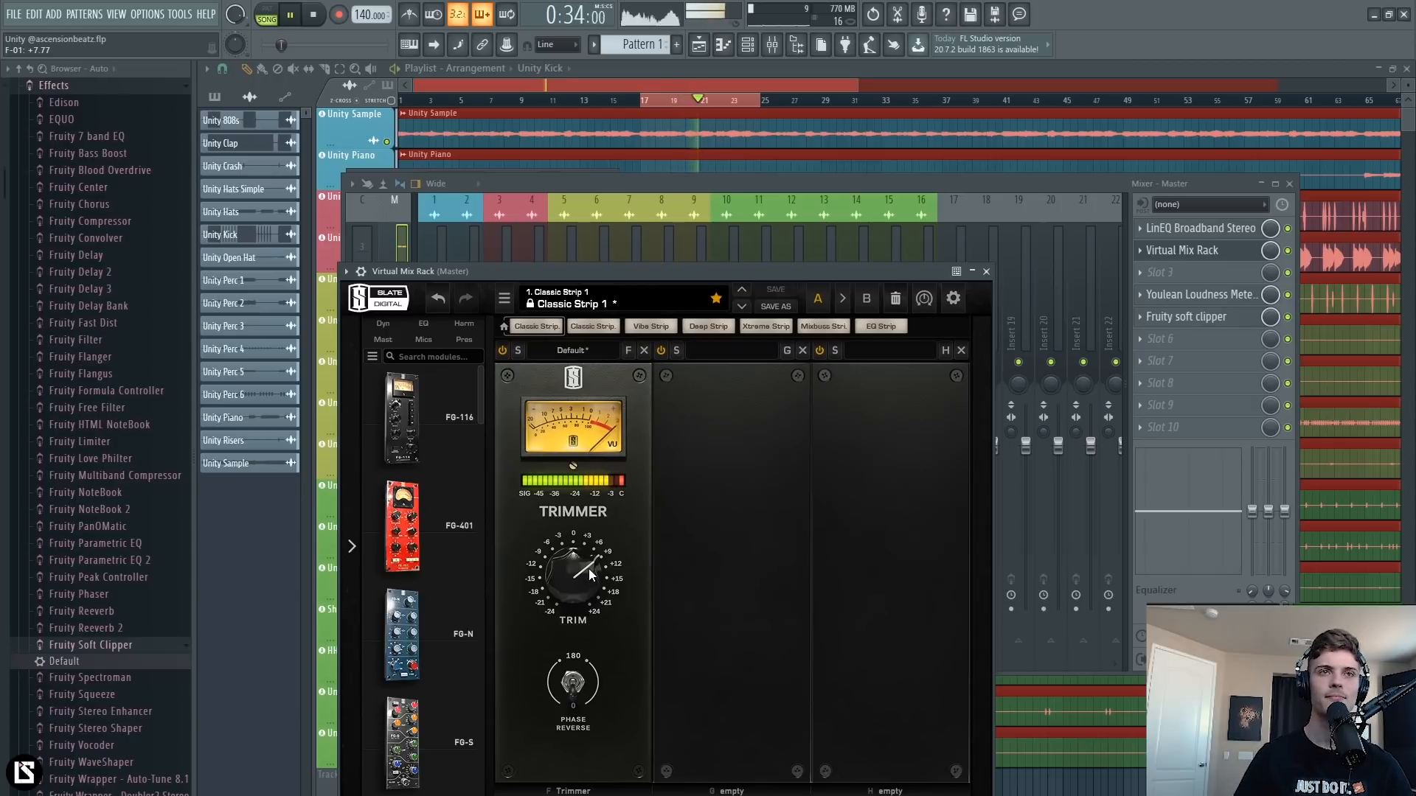
left_click_drag(588, 568, 595, 575)
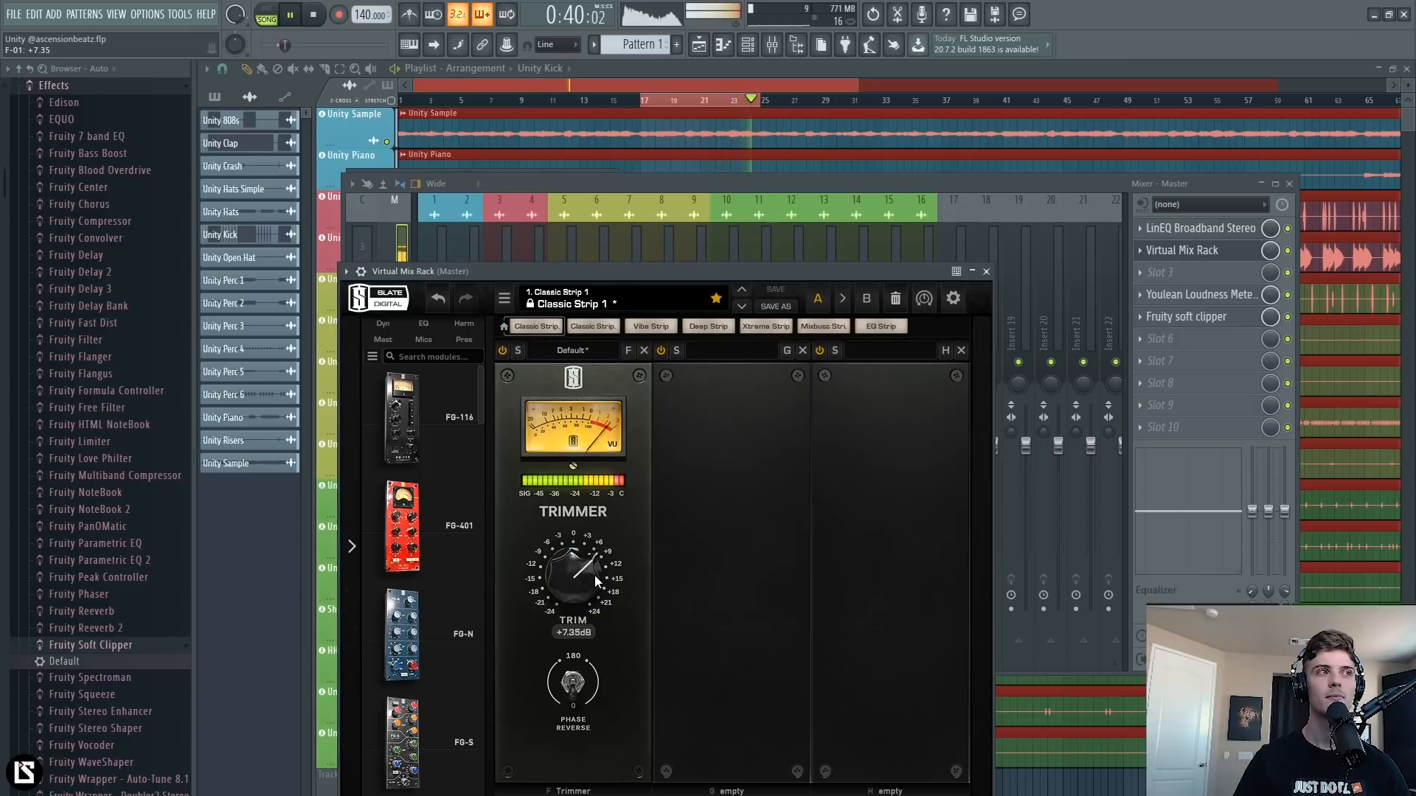
key("space")
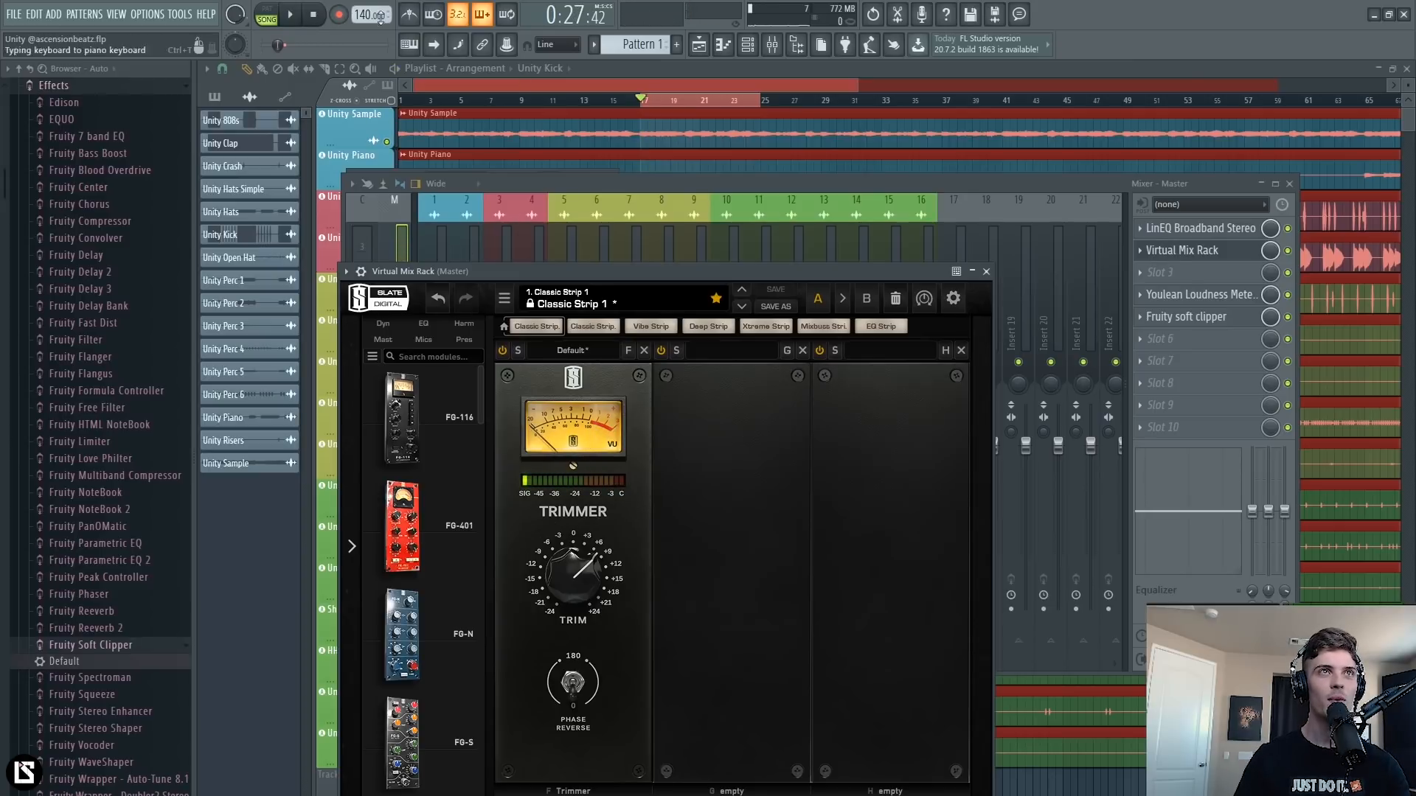
Play the looped section and measure the Master's loudness and true peak in Youlean Loudness Meter 2 ahead of the soft clipper.
left_click(295, 18)
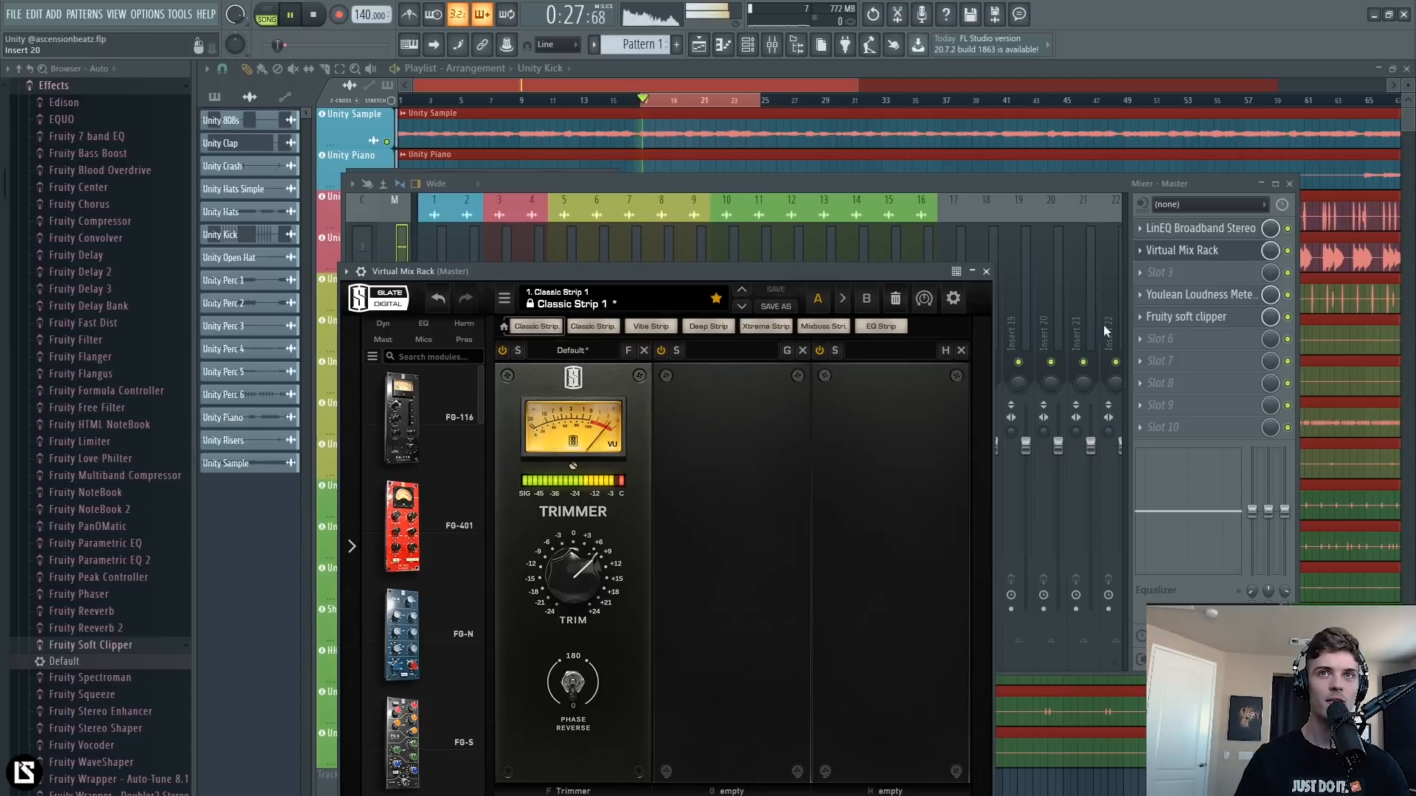
left_click(1239, 292)
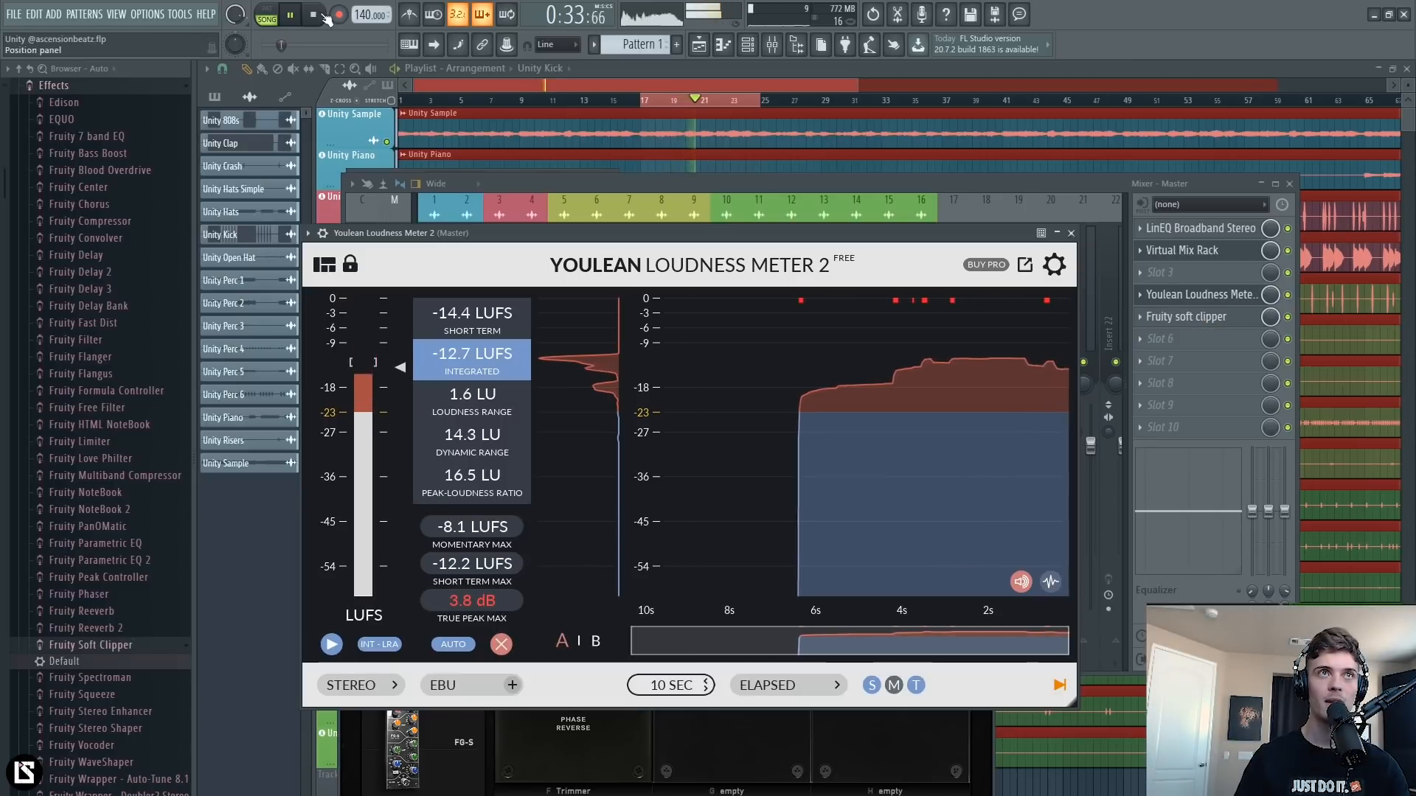
key("space")
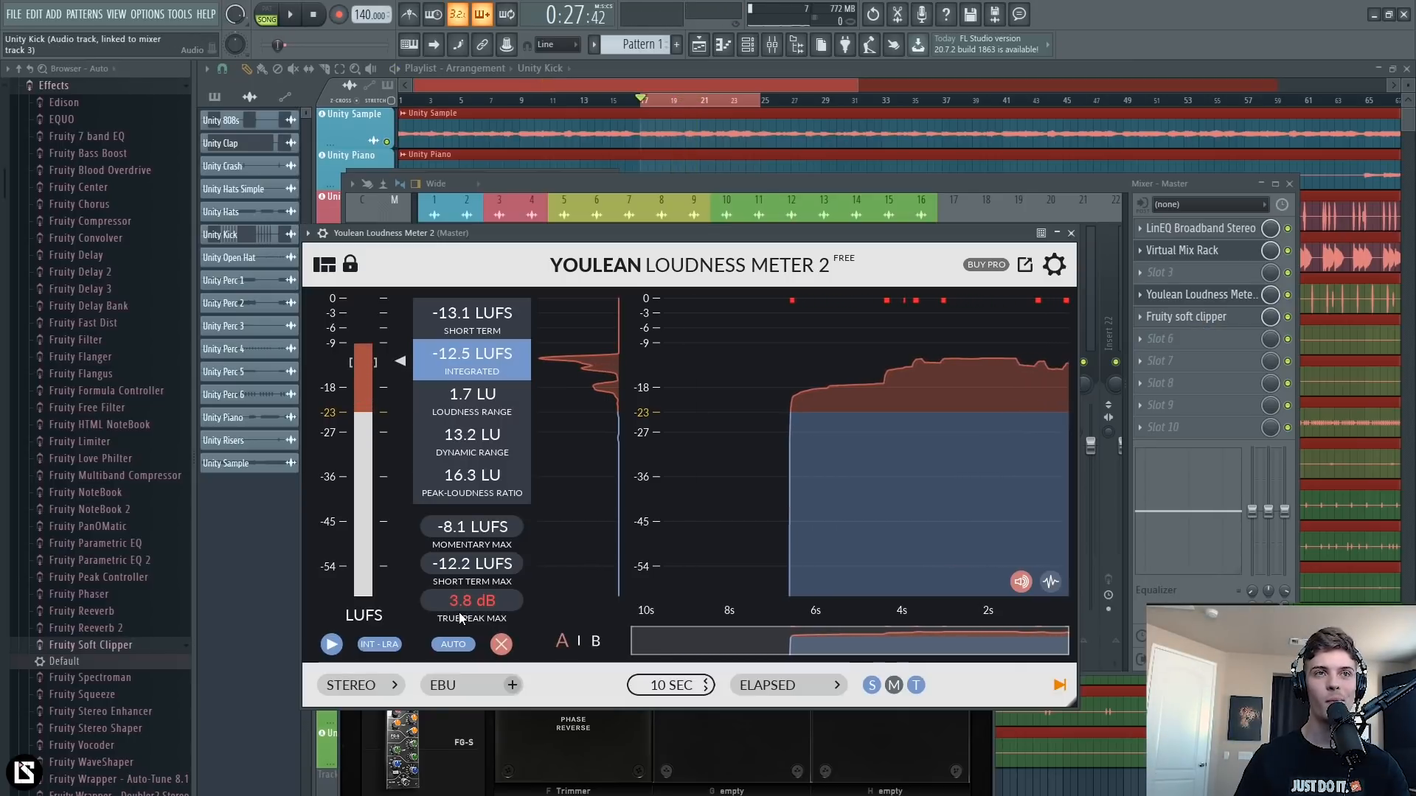
Try Youlean Loudness Meter 2 below Fruity Soft Clipper to measure the clipped true peak, and return it above the clipper.
scroll(1183, 298, "down", 1)
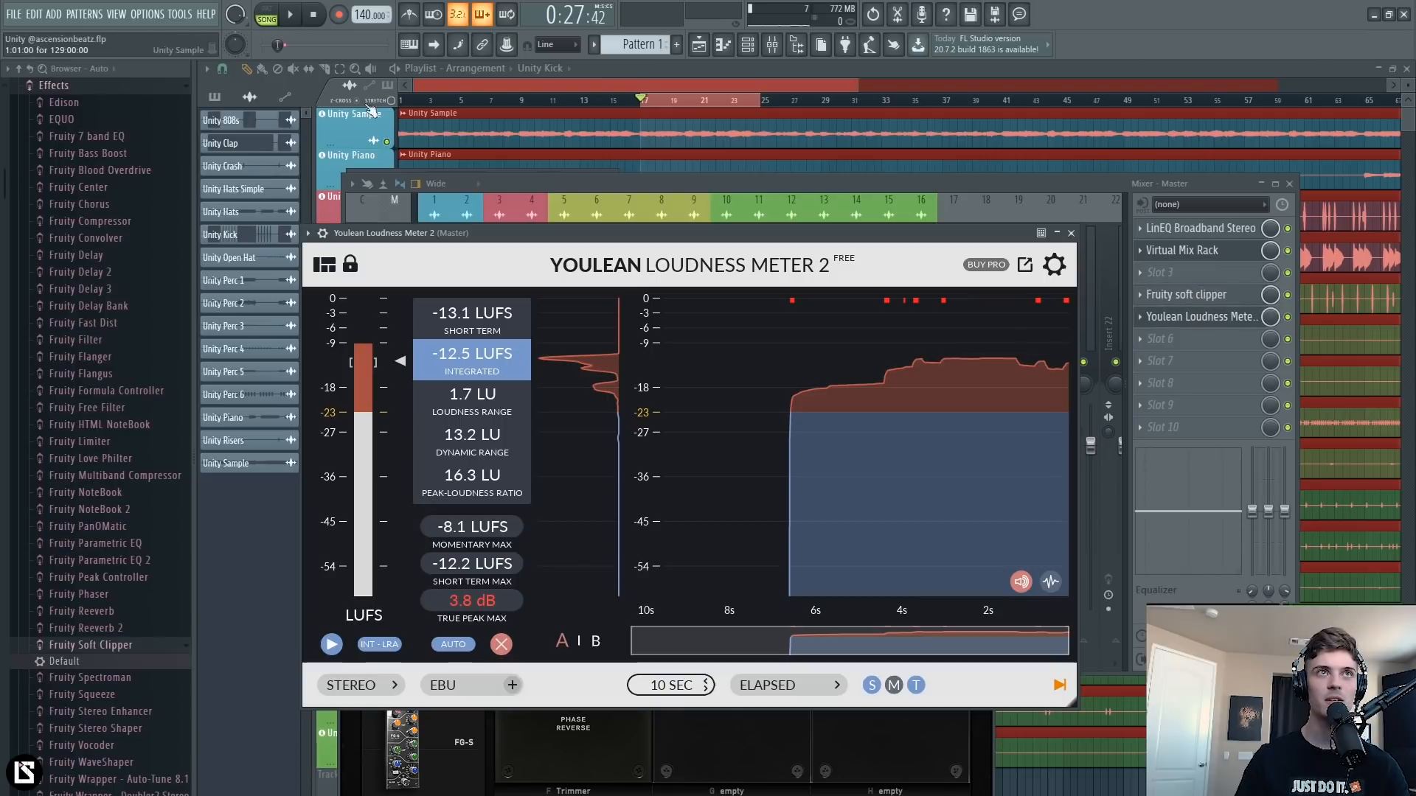
left_click(295, 17)
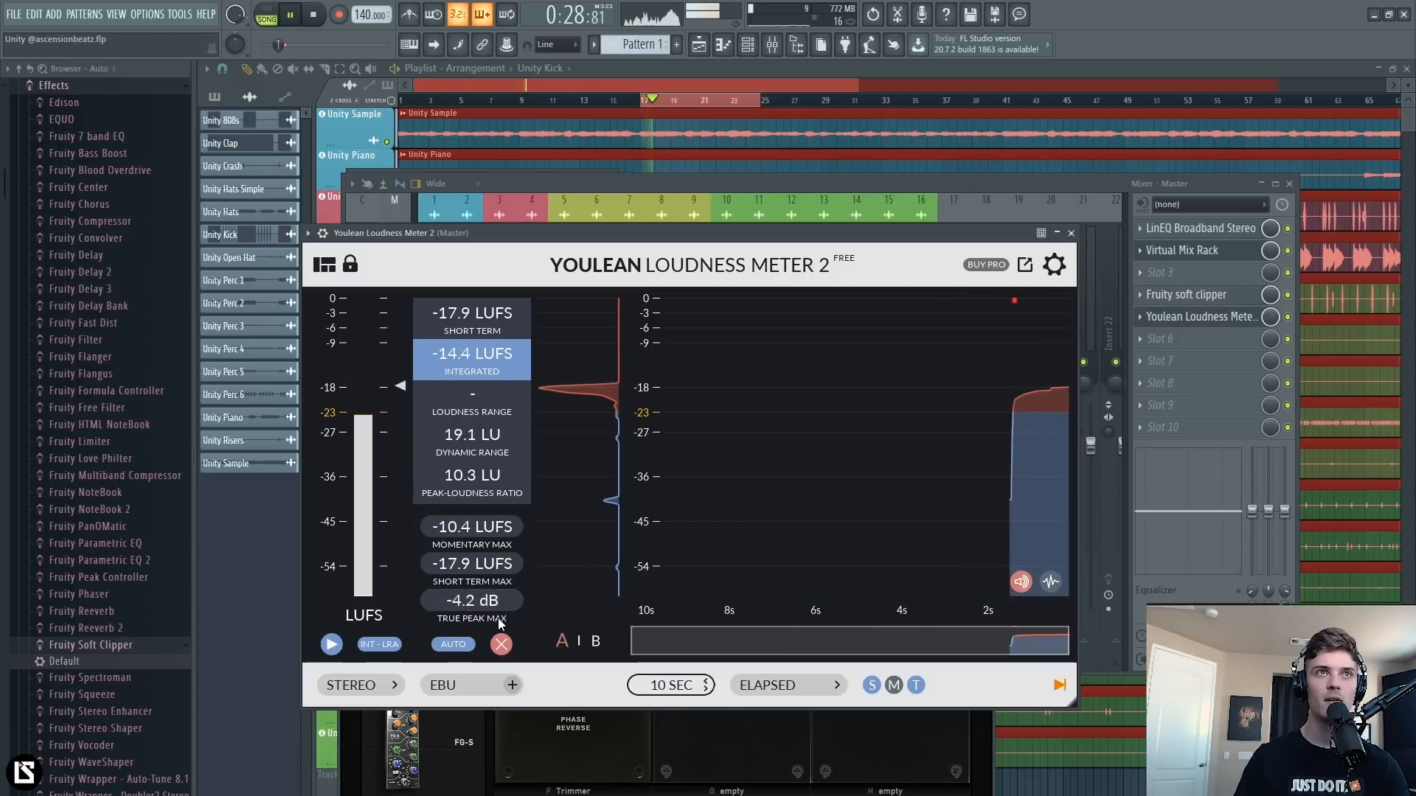
left_click(313, 15)
scroll(1202, 316, "up", 1)
left_click(1202, 295)
left_click(1202, 295)
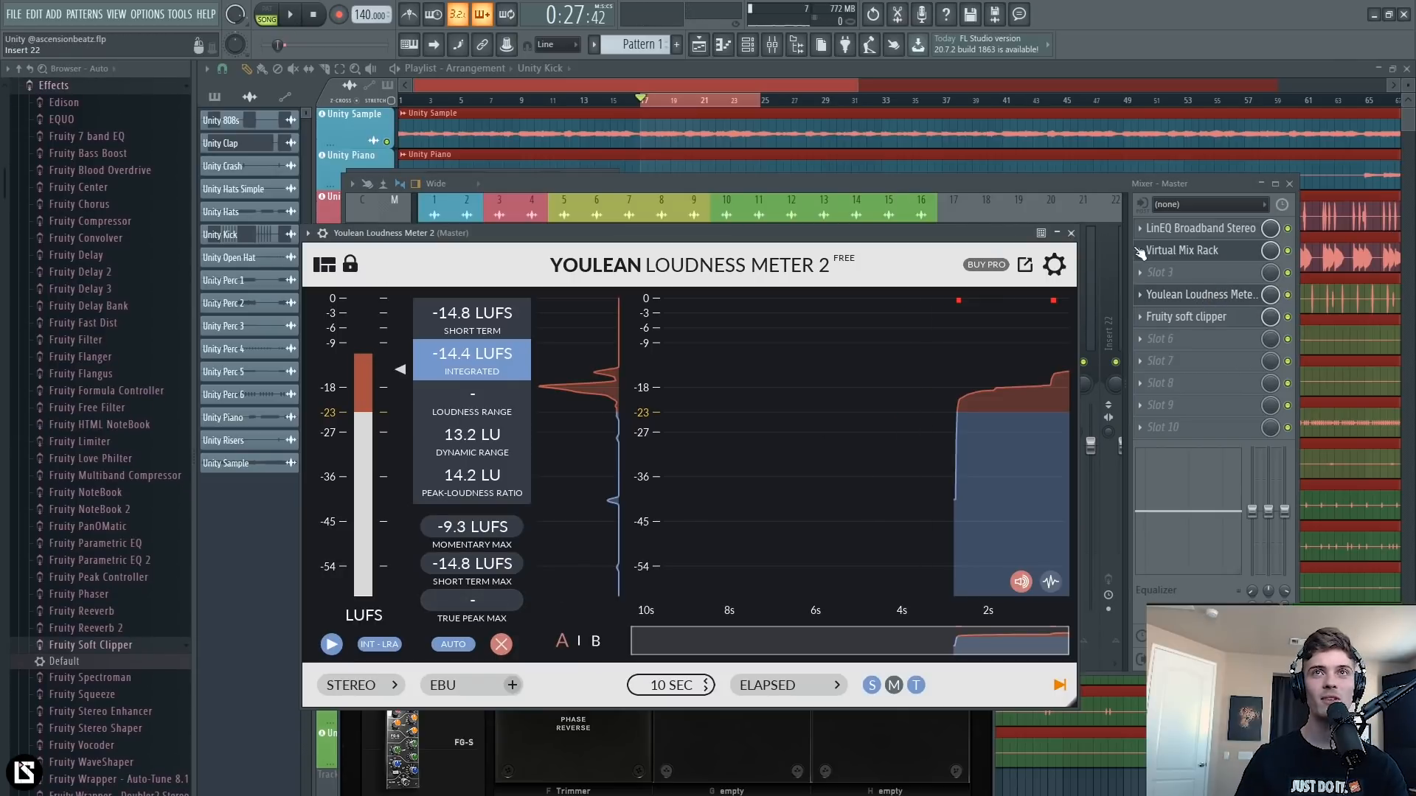
Raise the Virtual Mix Rack trim to +9.03 dB, measure the unclipped loudness during playback, and reset the true peak reading.
left_click(1195, 250)
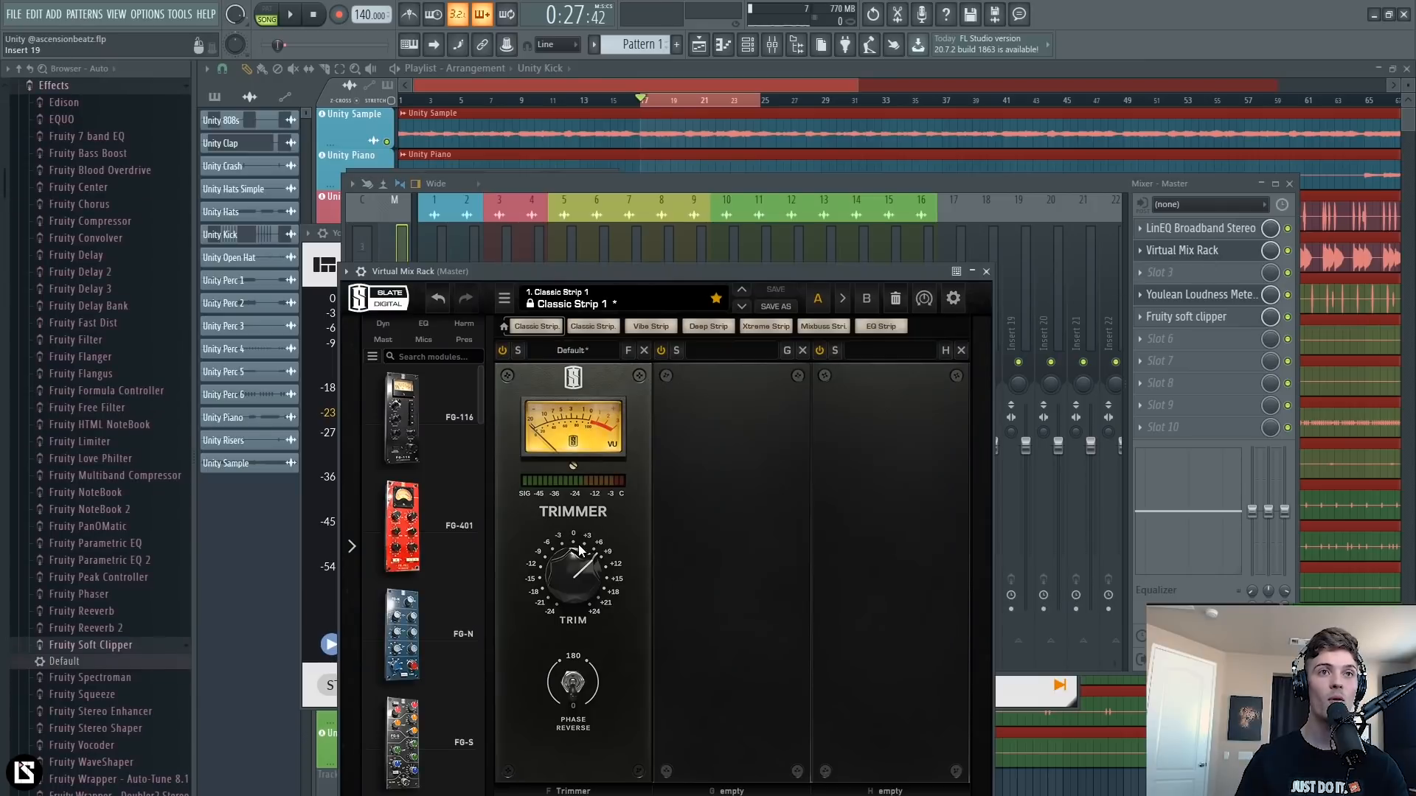
left_click_drag(582, 564, 581, 561)
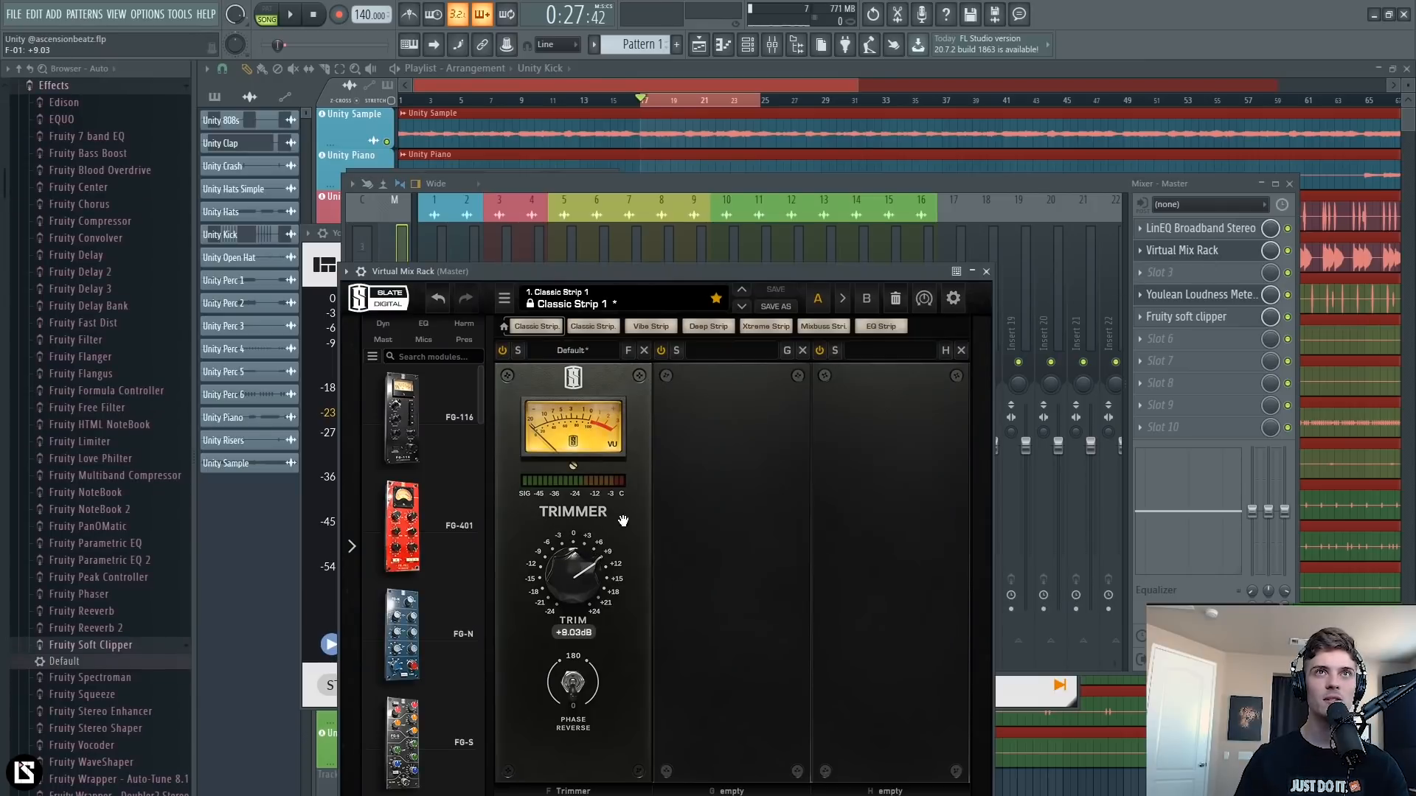
left_click(299, 18)
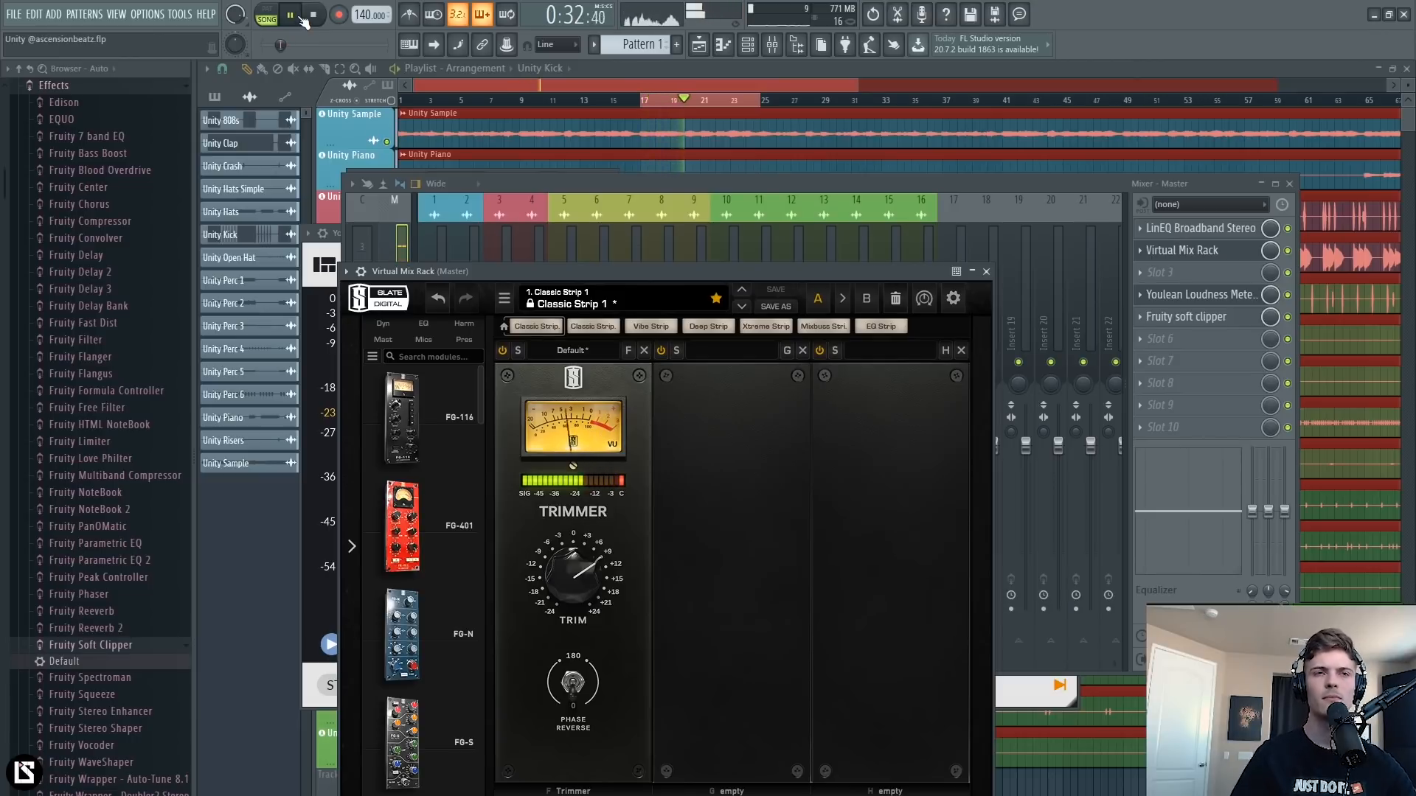
left_click(1217, 295)
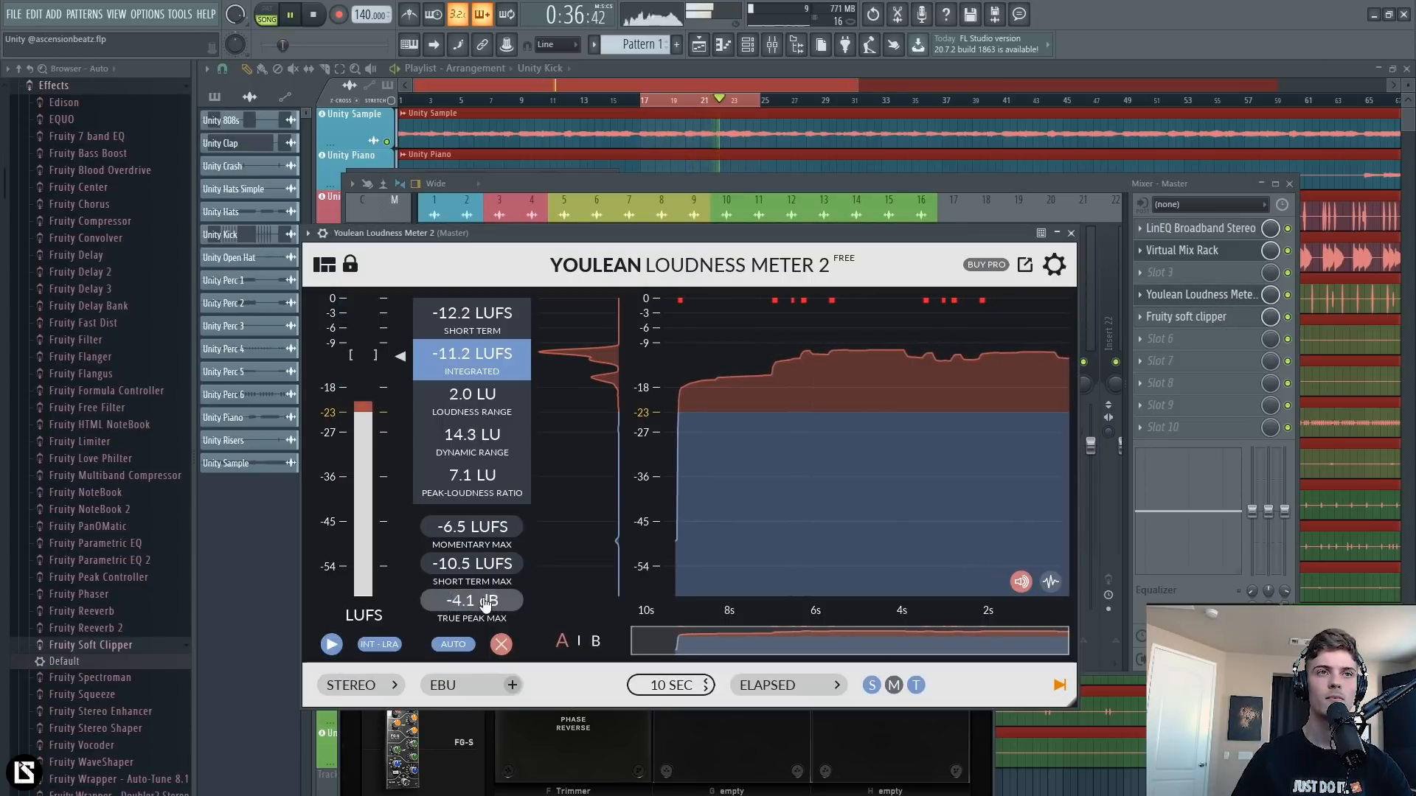
left_click(492, 612)
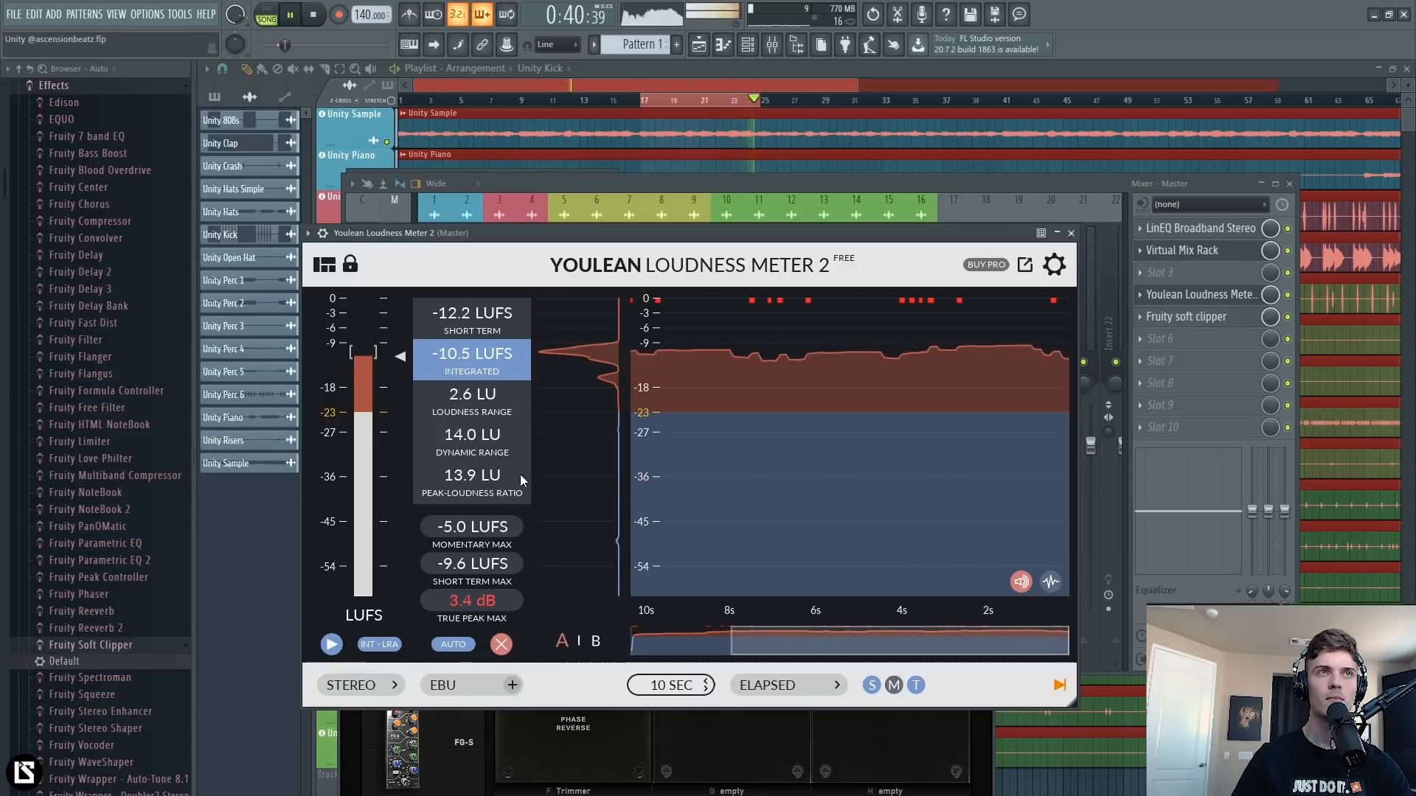
key("space")
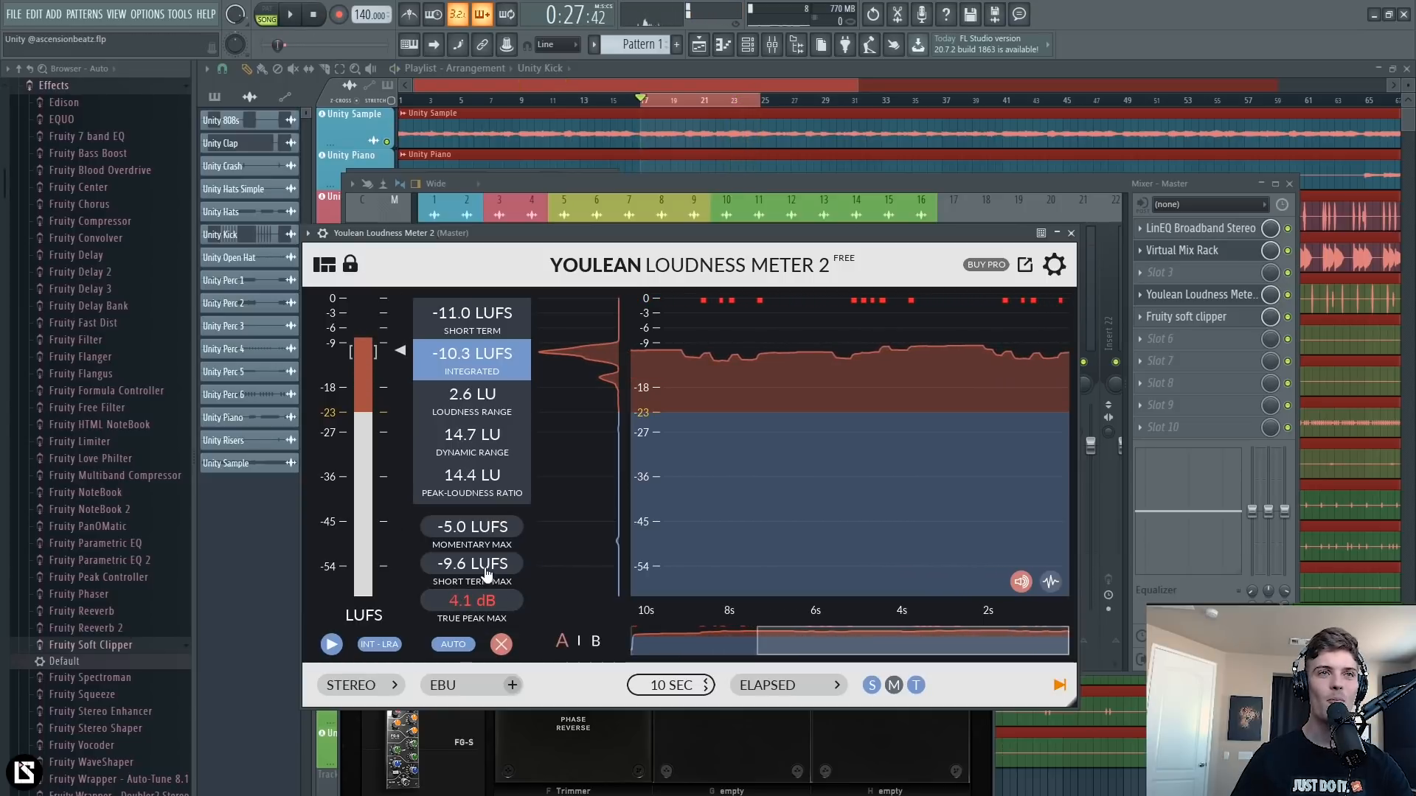
left_click(478, 604)
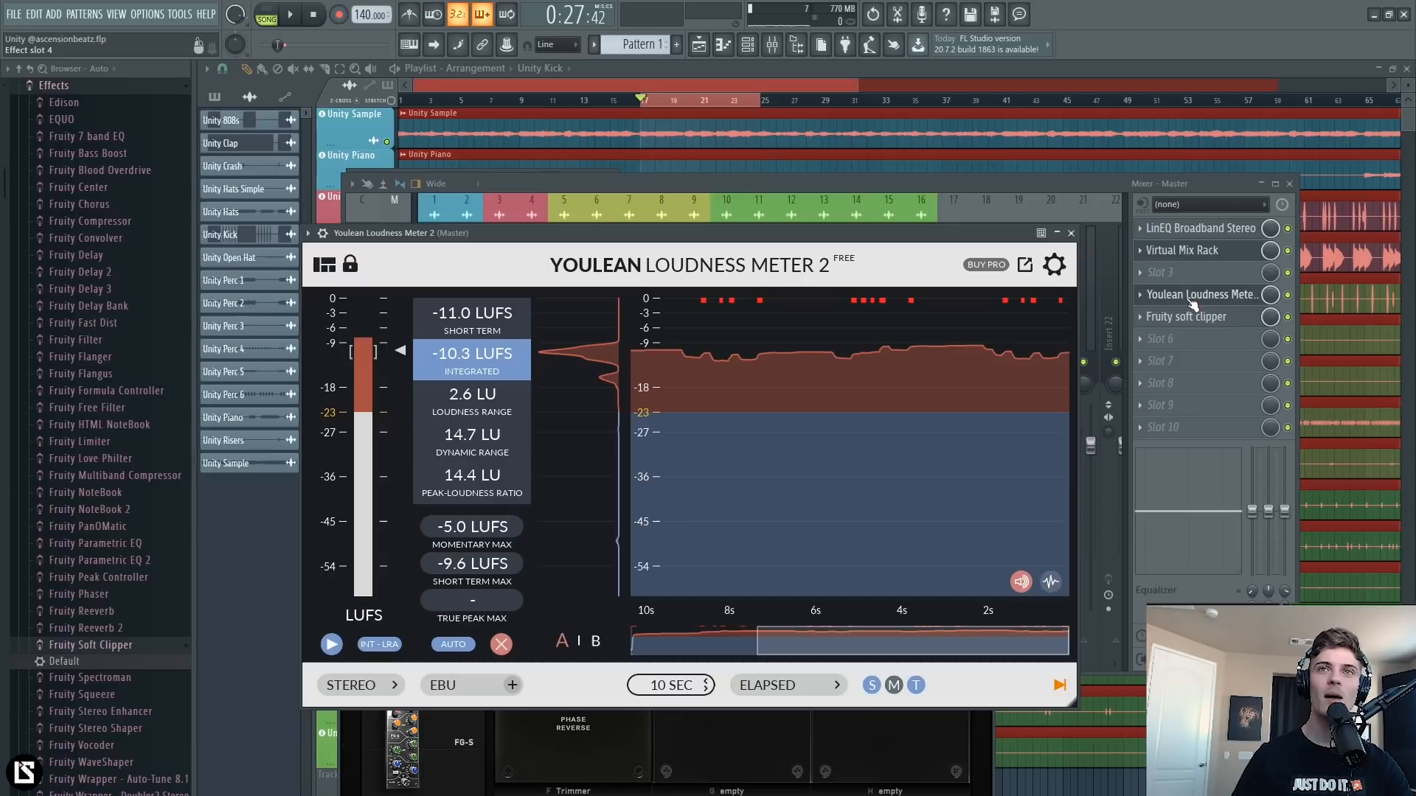
Move Youlean Loudness Meter 2 below Fruity Soft Clipper in the Master chain and view the meter during playback.
left_click_drag(1192, 306, 1193, 325)
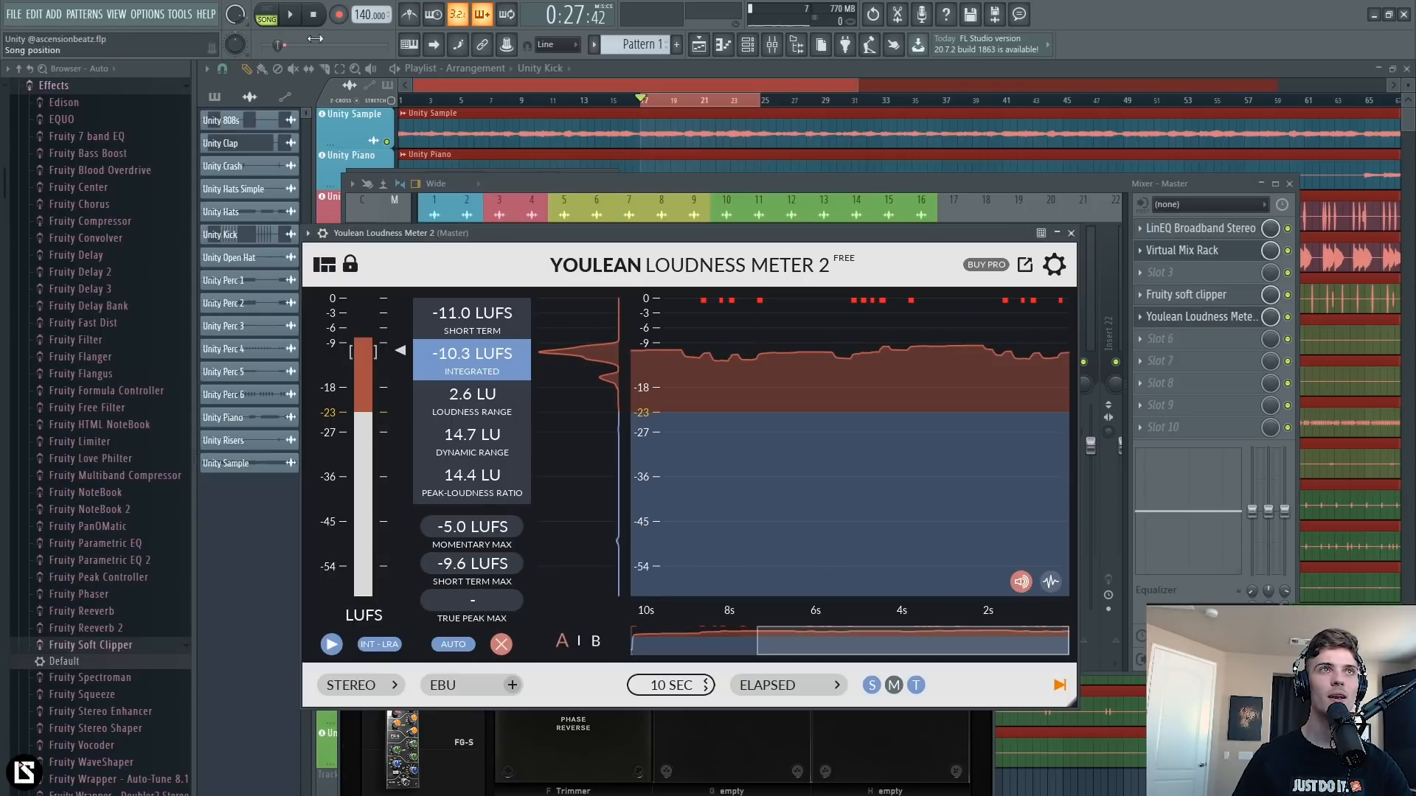
left_click(295, 16)
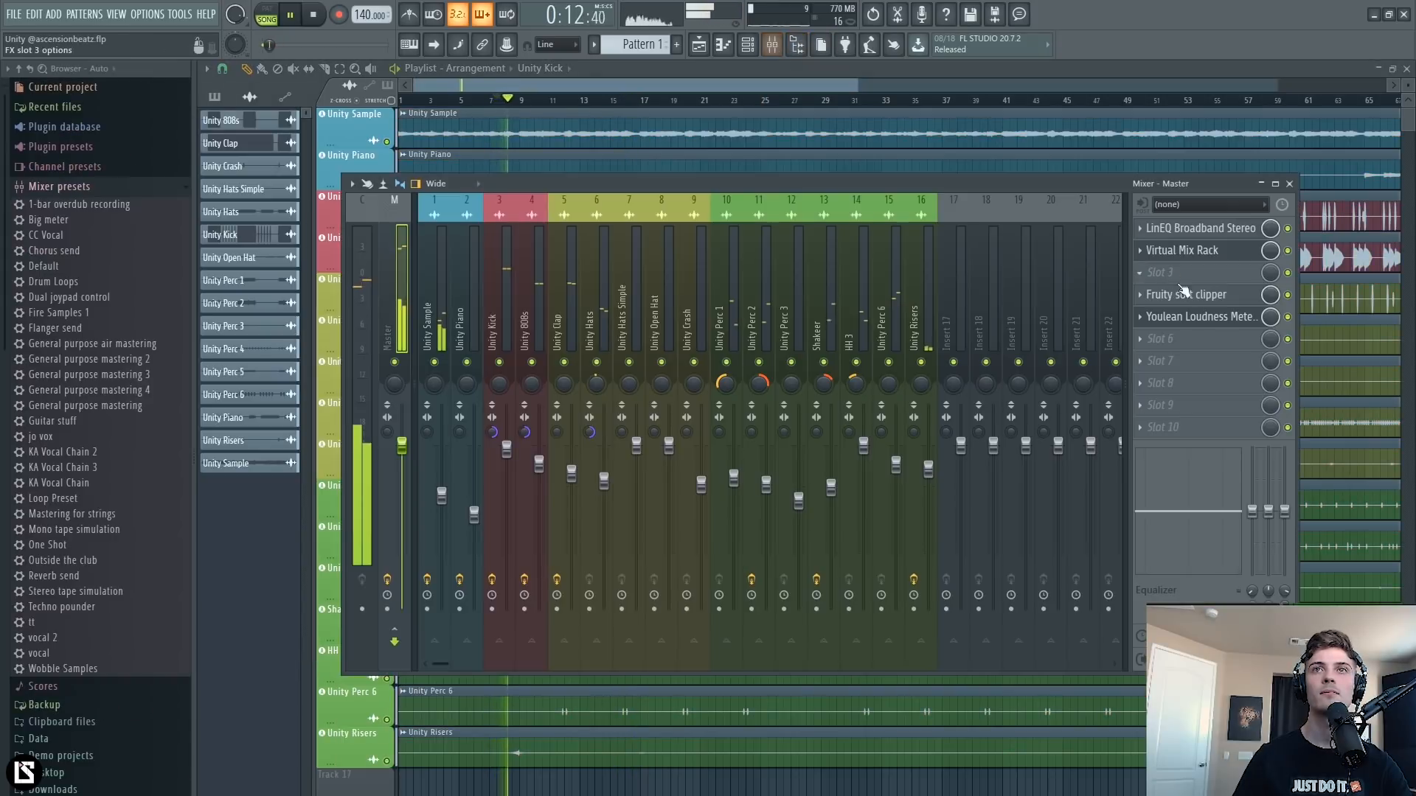
left_click(1190, 319)
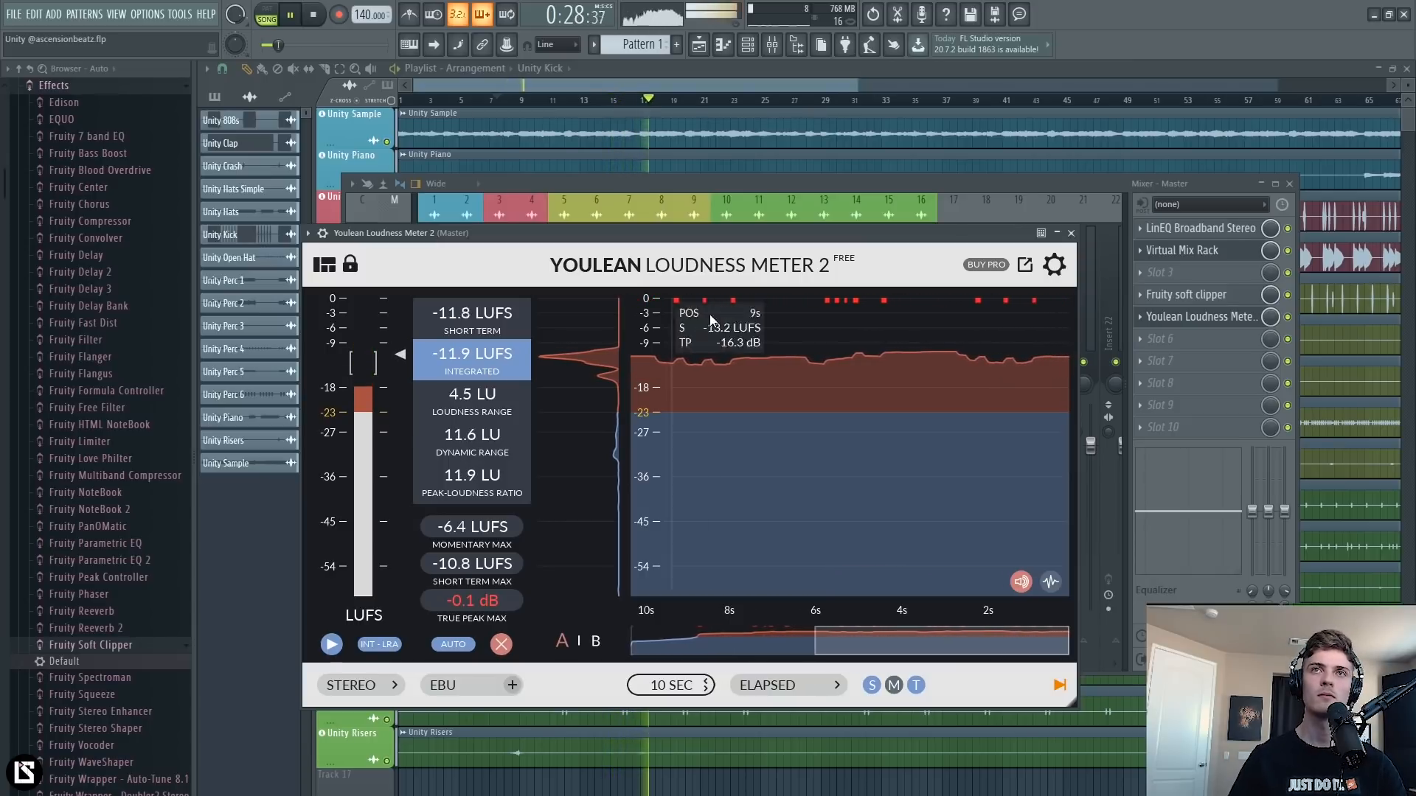
Raise the Virtual Mix Rack trim to +9.45 dB, check the result in Youlean Loudness Meter 2, and close the meter.
left_click(1210, 250)
mouse_move(584, 570)
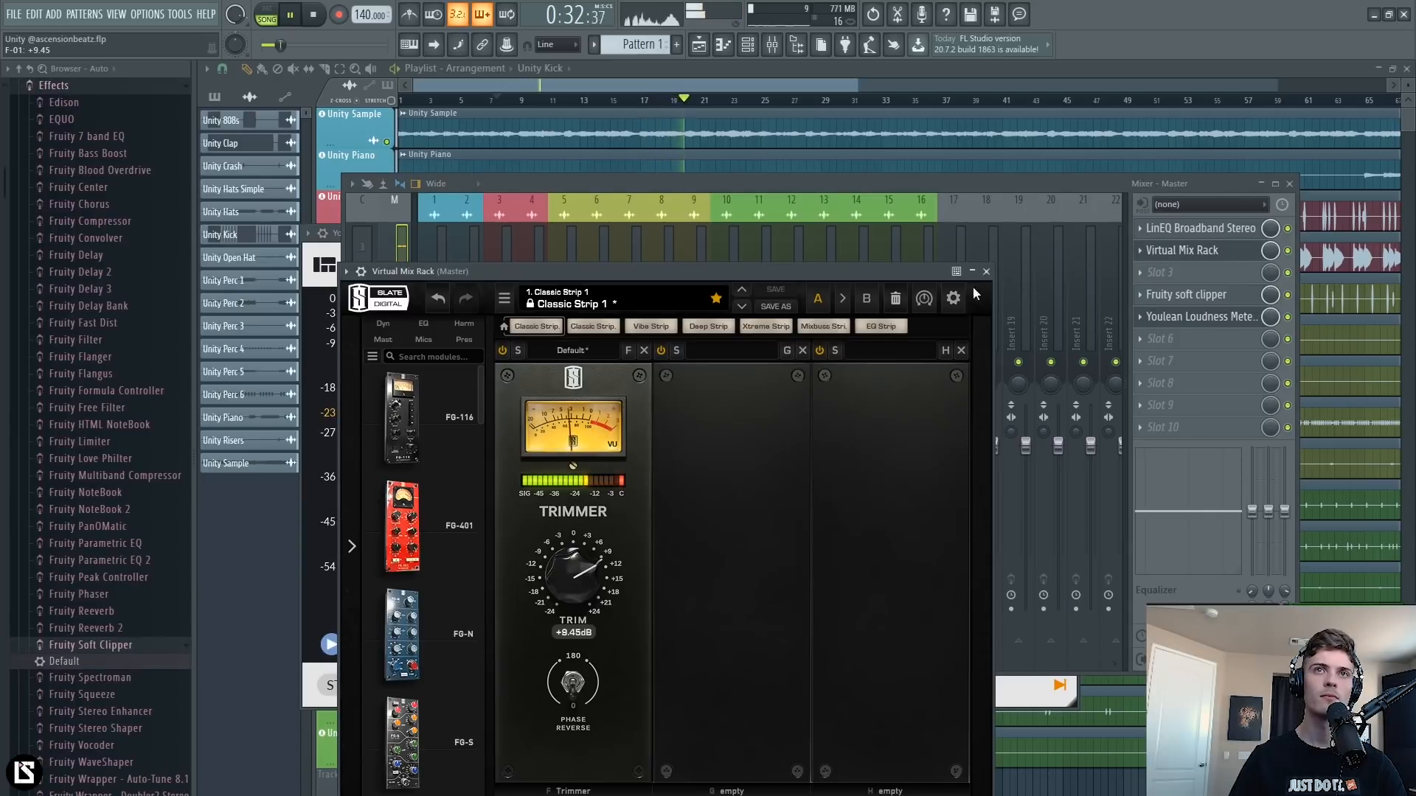
left_click(986, 271)
left_click(1210, 317)
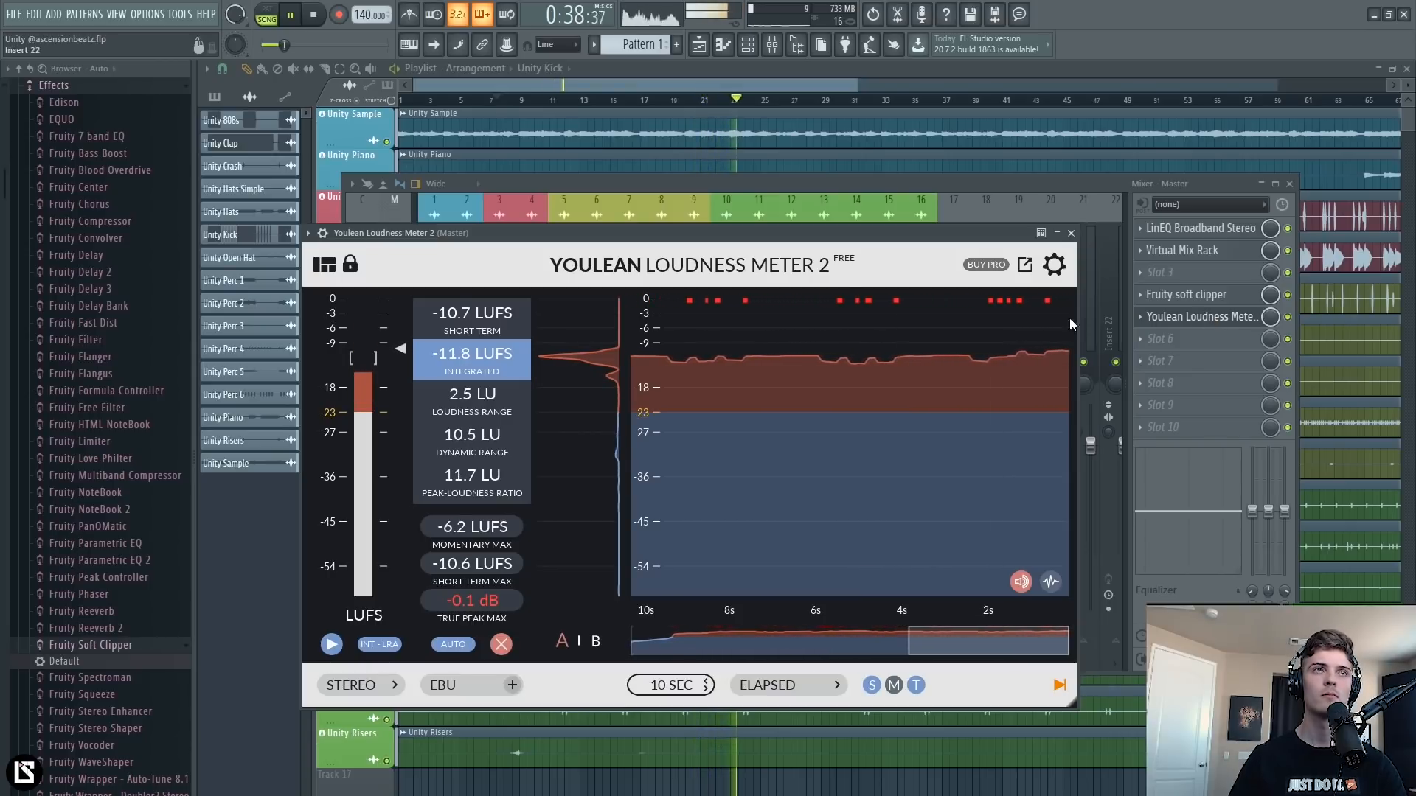
left_click(320, 14)
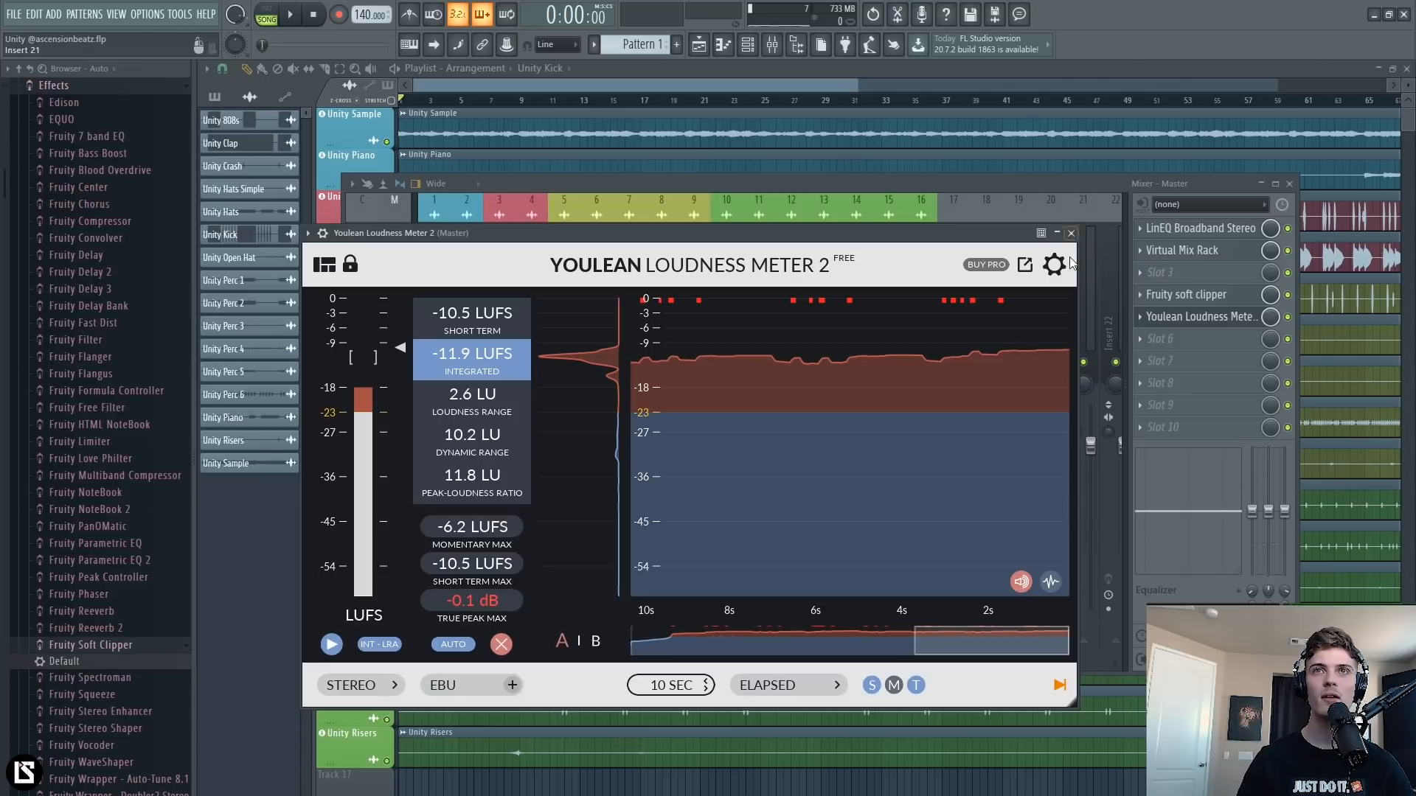
left_click(1071, 233)
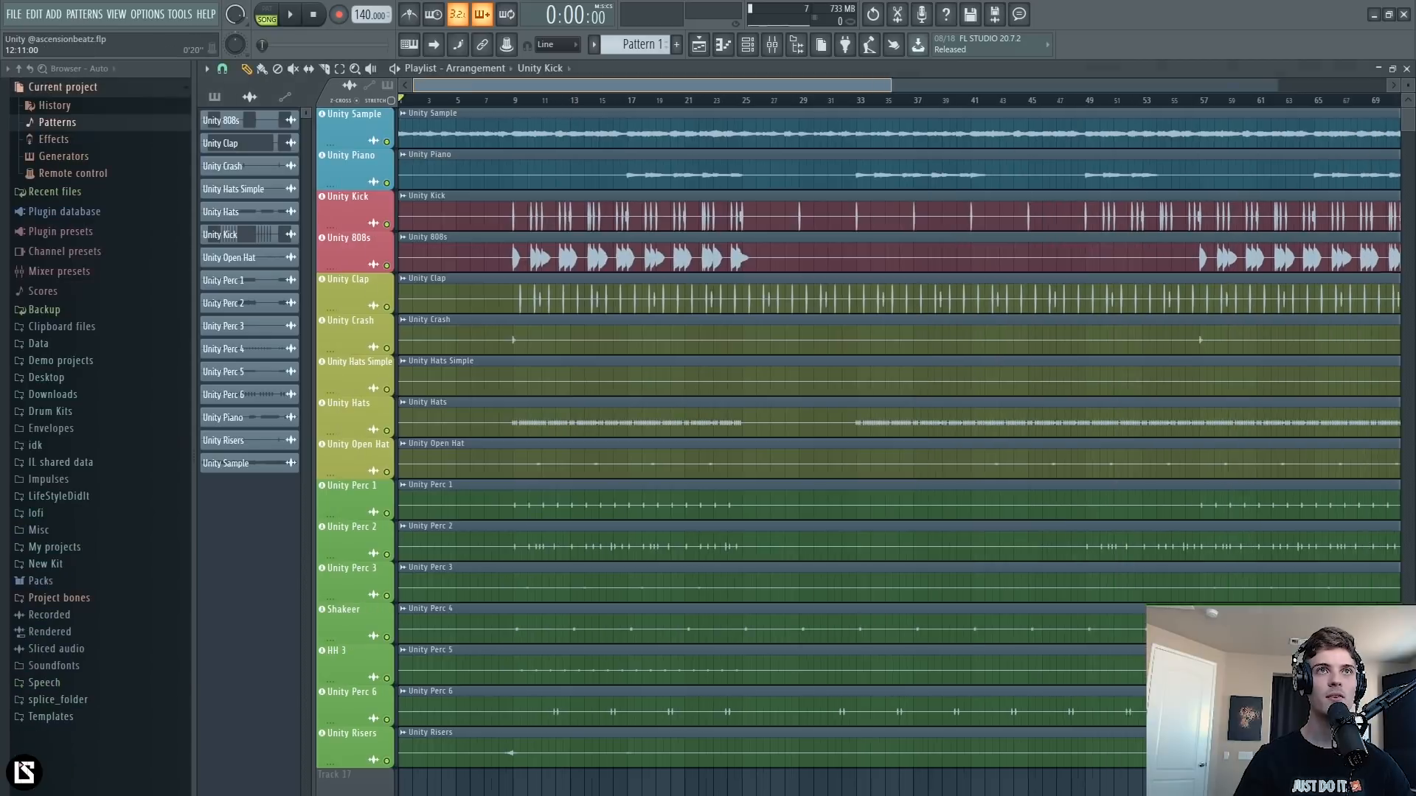
Audition the mix from just before bar 9 and lower the Unity Risers track's fader.
left_click(489, 100)
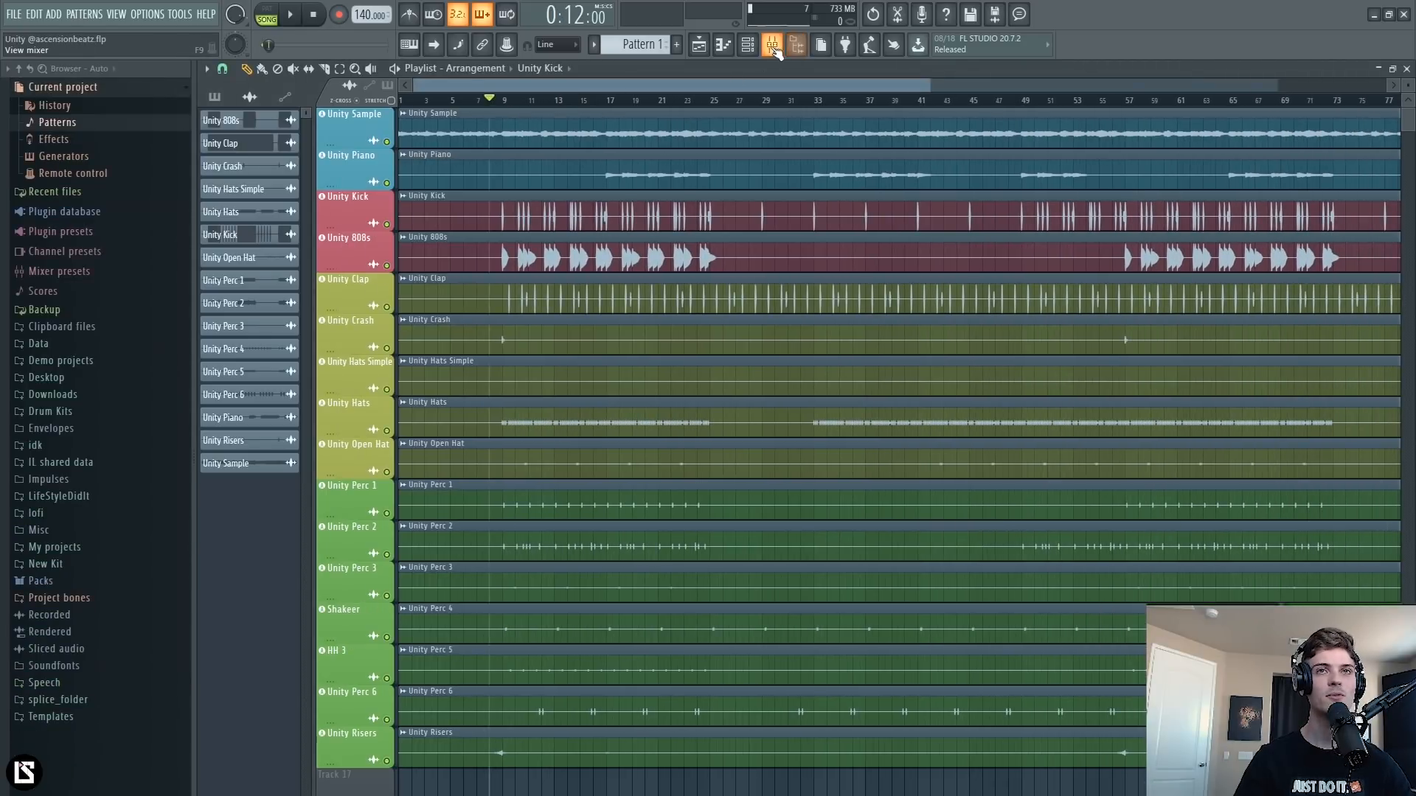
key("F9")
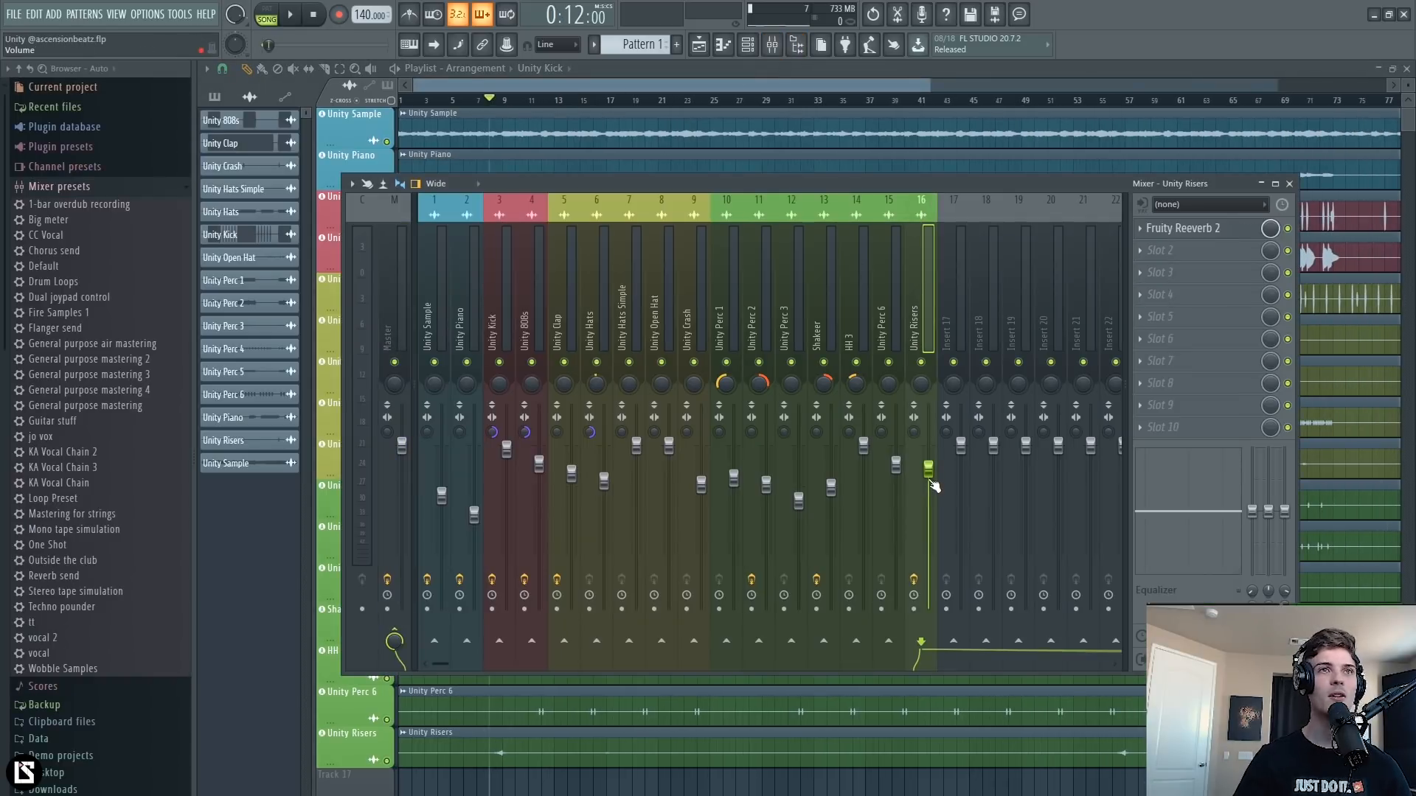
key("space")
key("space")
left_click(402, 309)
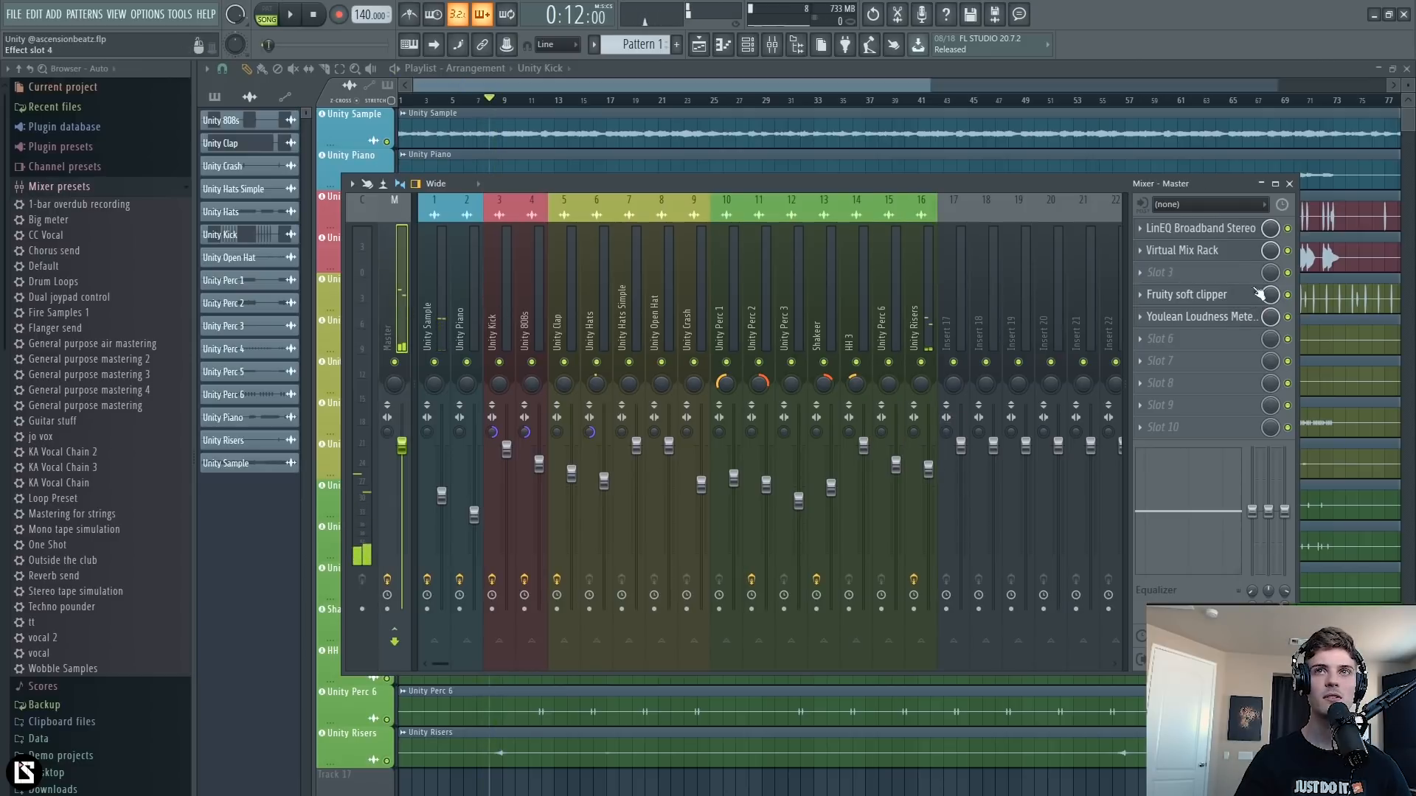
left_click(926, 317)
key("space")
left_click_drag(931, 473, 930, 496)
key("space")
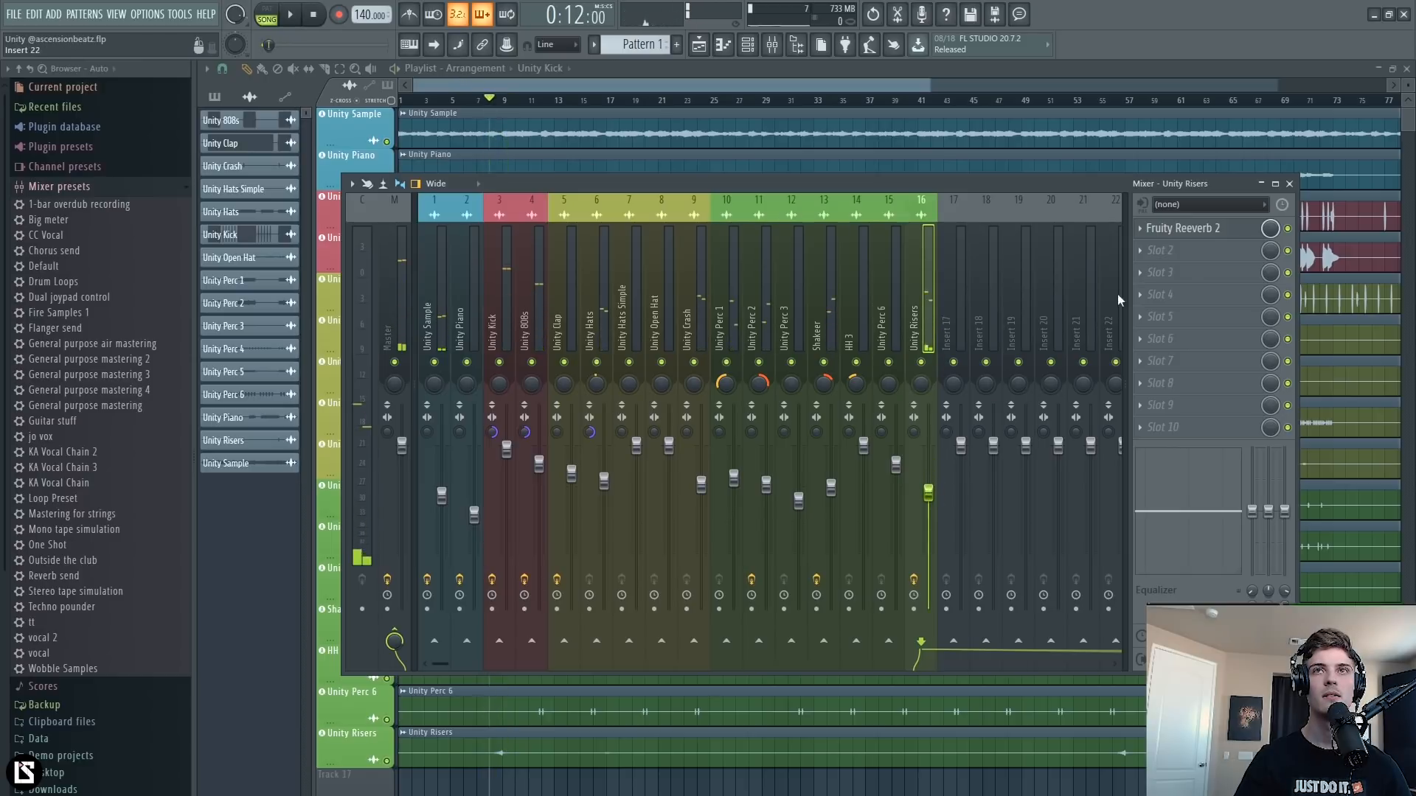
Add Fruity Parametric EQ 2 to the Unity Risers track's second effect slot and roll off its low end with band 1.
key("space")
left_click(1160, 250)
left_click(1247, 414)
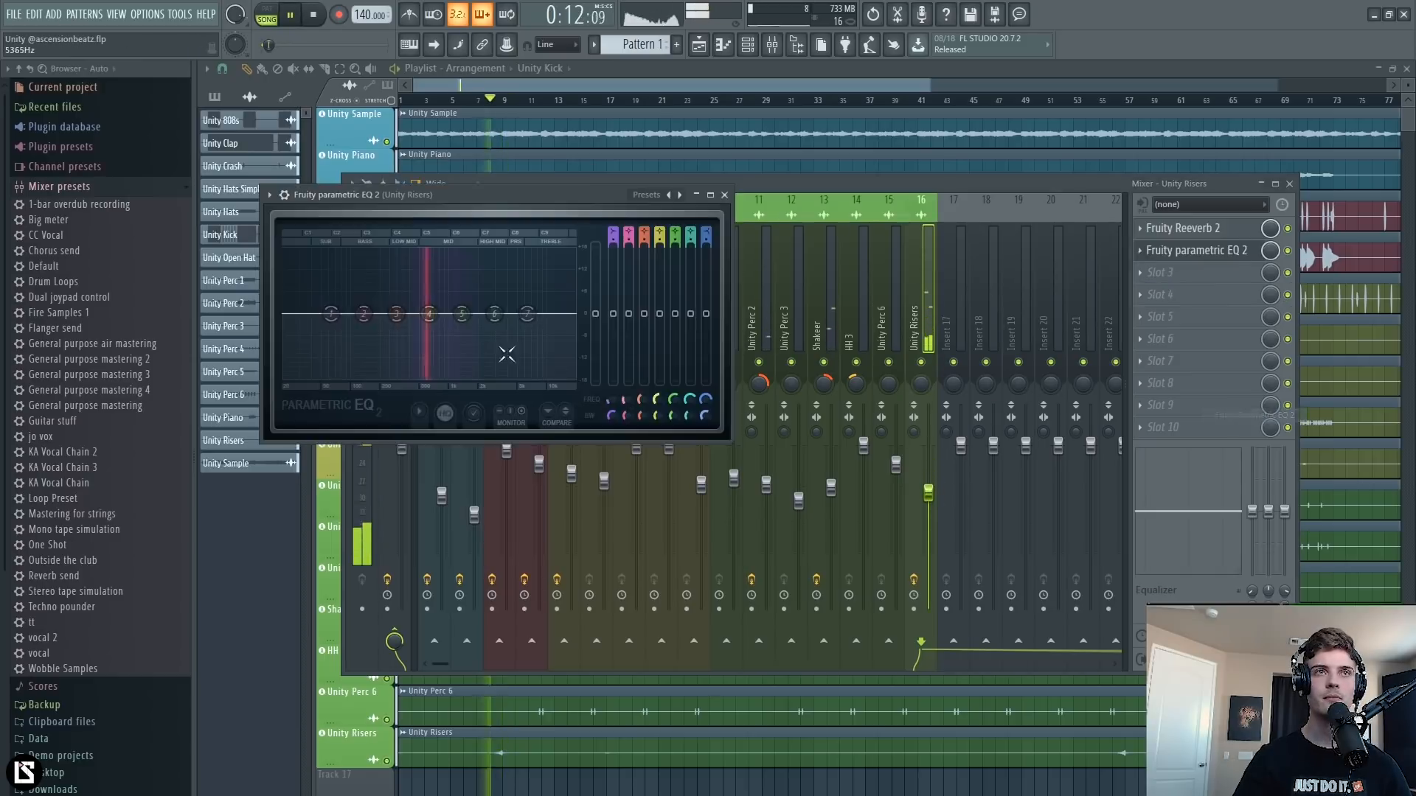
left_click_drag(331, 314, 356, 381)
key("space")
Adjust the Unity Risers EQ's band 4 bandwidth, set it to a slight mid-frequency cut, and close the equalizer.
left_click_drag(429, 314, 424, 269)
scroll(425, 270, "down", 10)
left_click_drag(660, 274, 660, 311)
key("space")
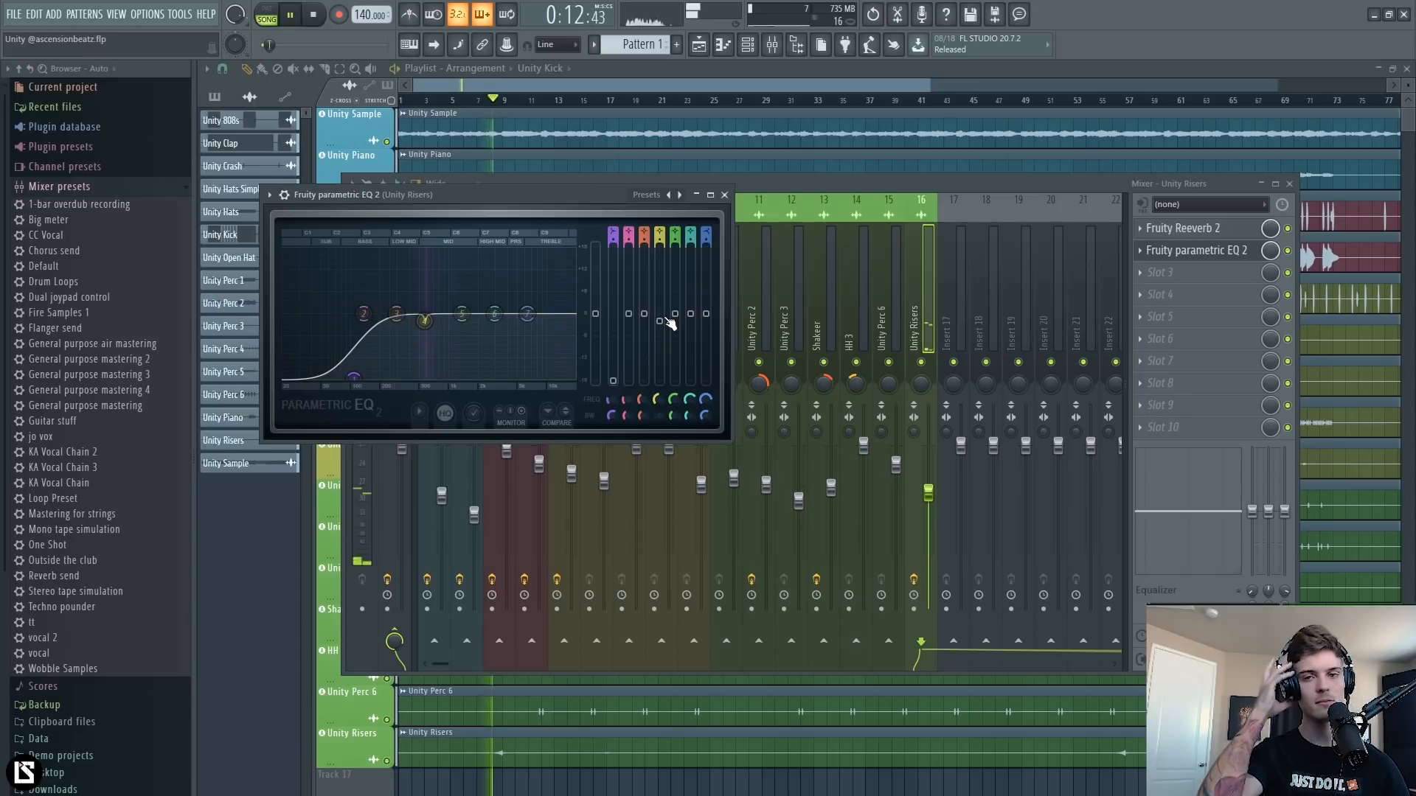
left_click(724, 195)
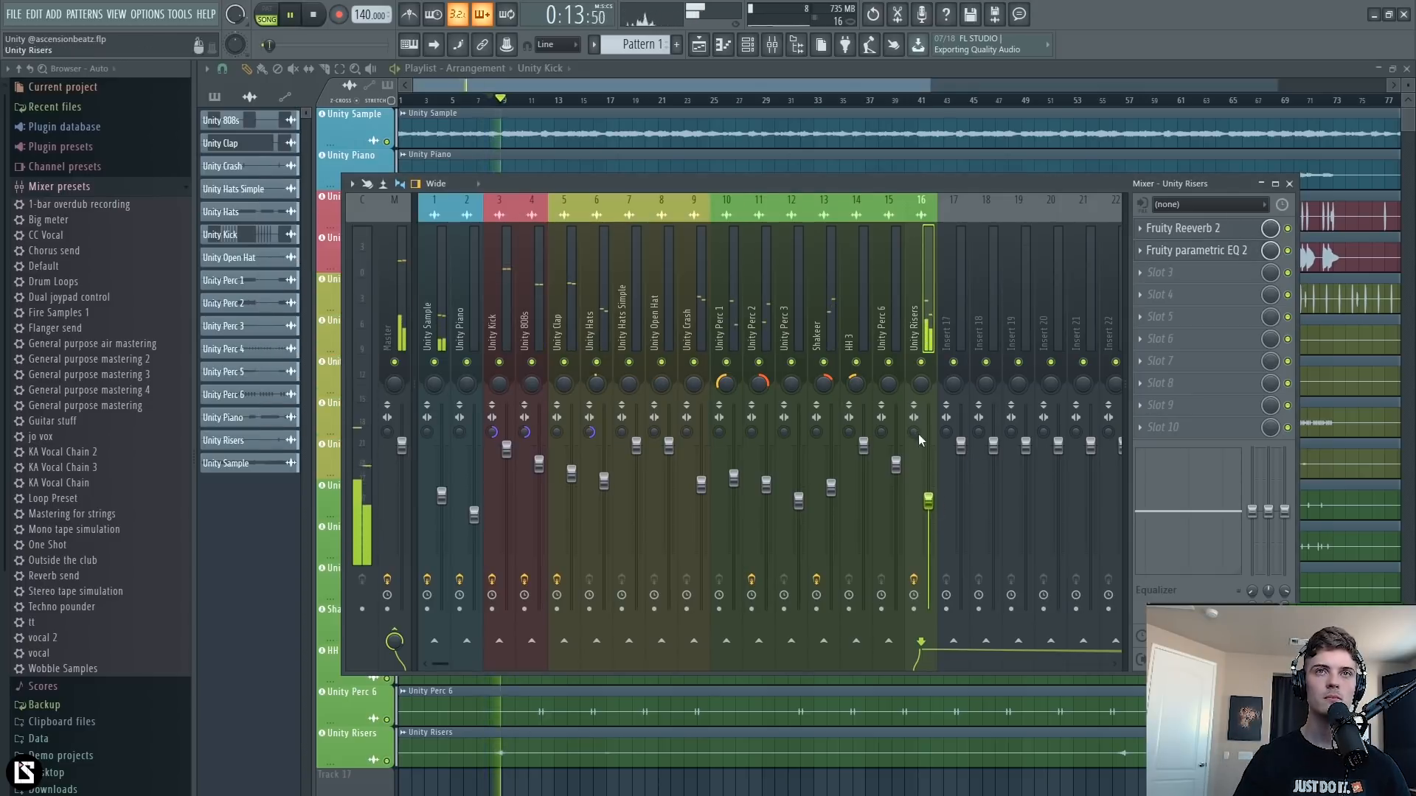
Lower the Unity Risers fader further, select the Master track, and play the arrangement from the start.
left_click_drag(929, 502, 931, 514)
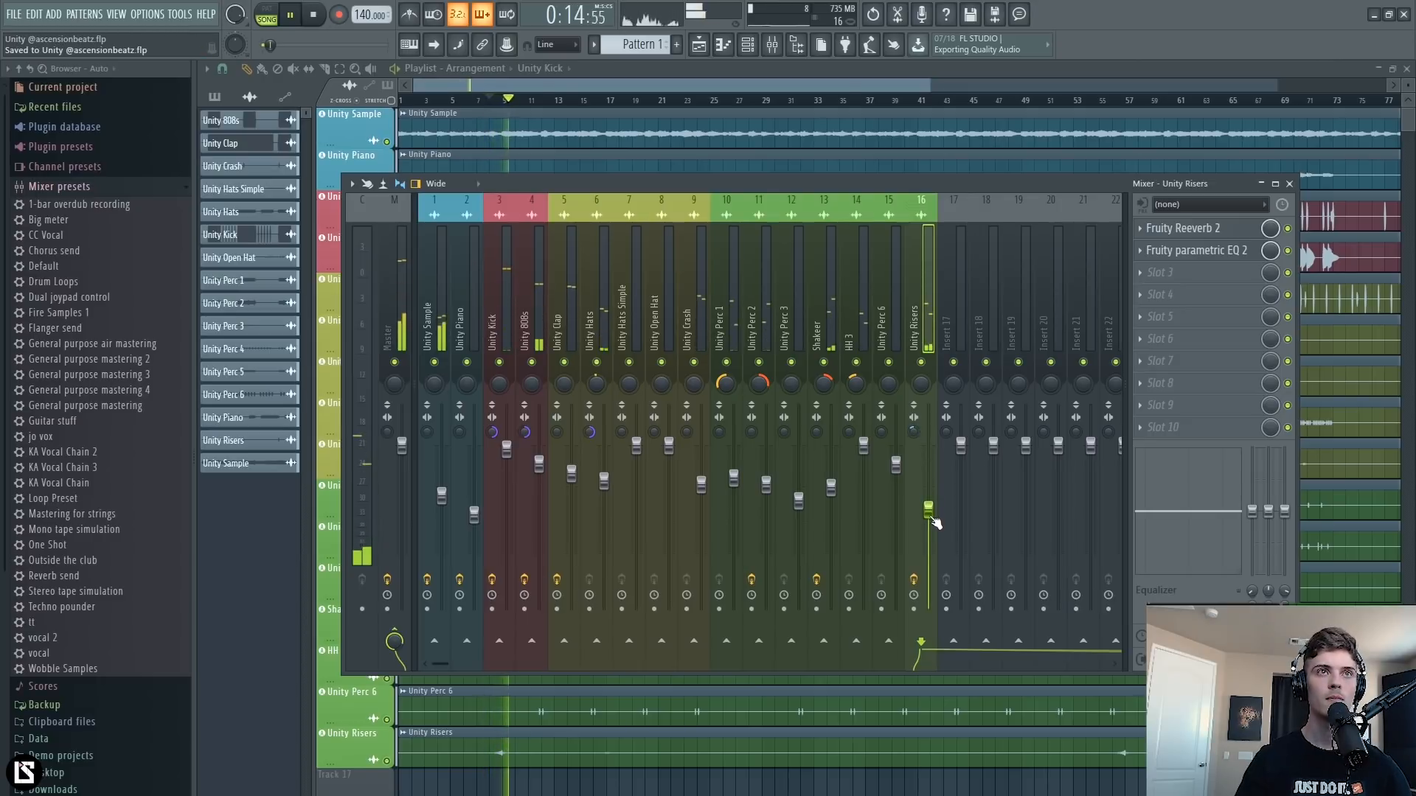
left_click(401, 292)
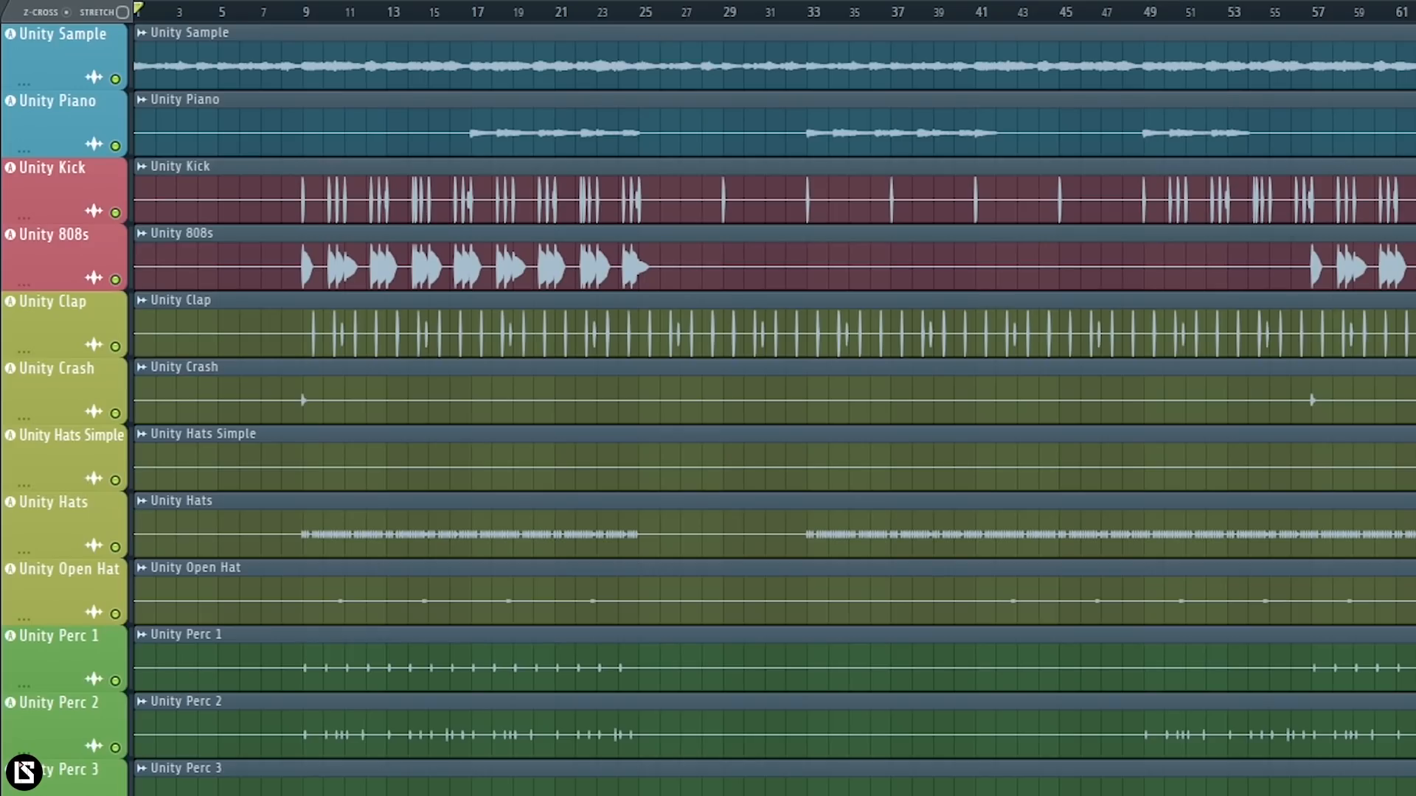
key("space")
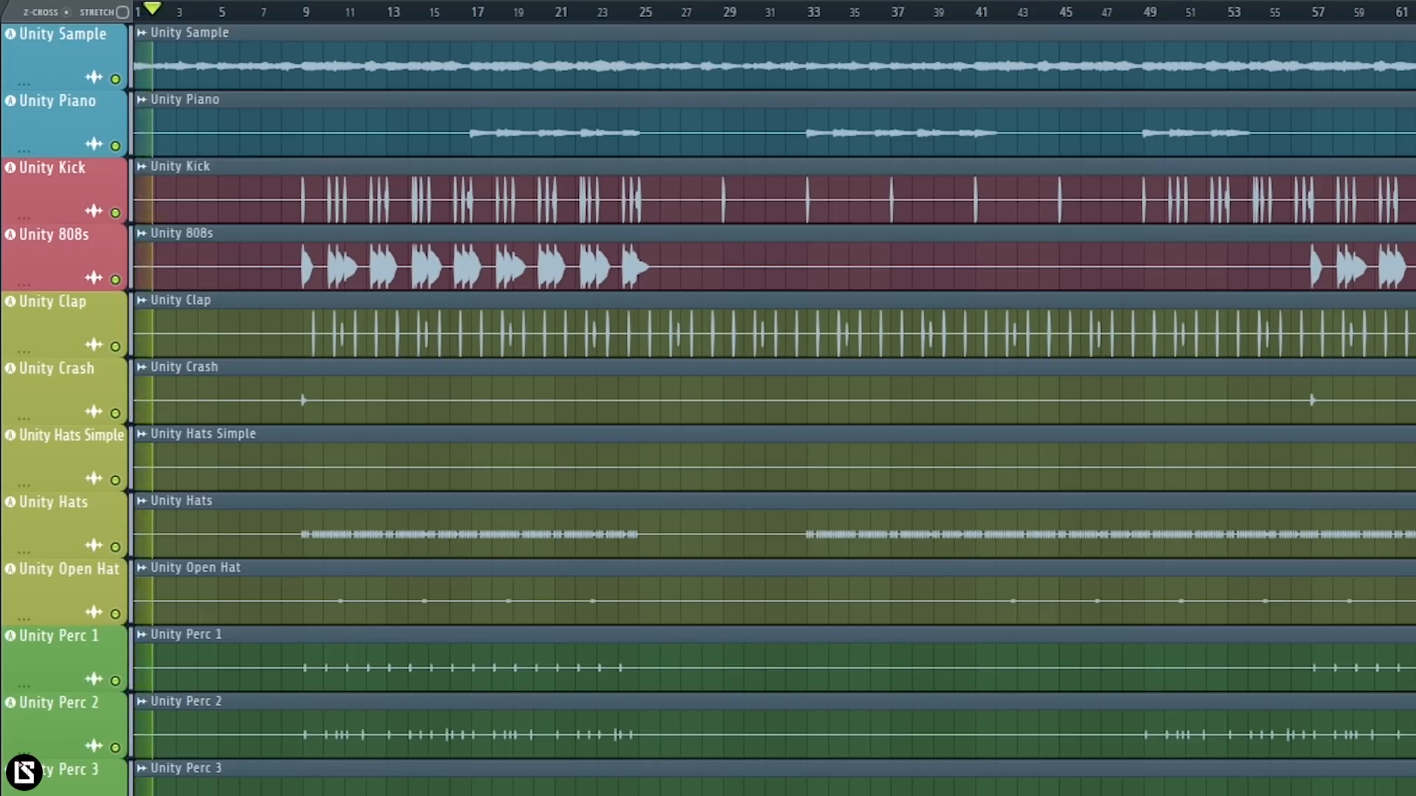